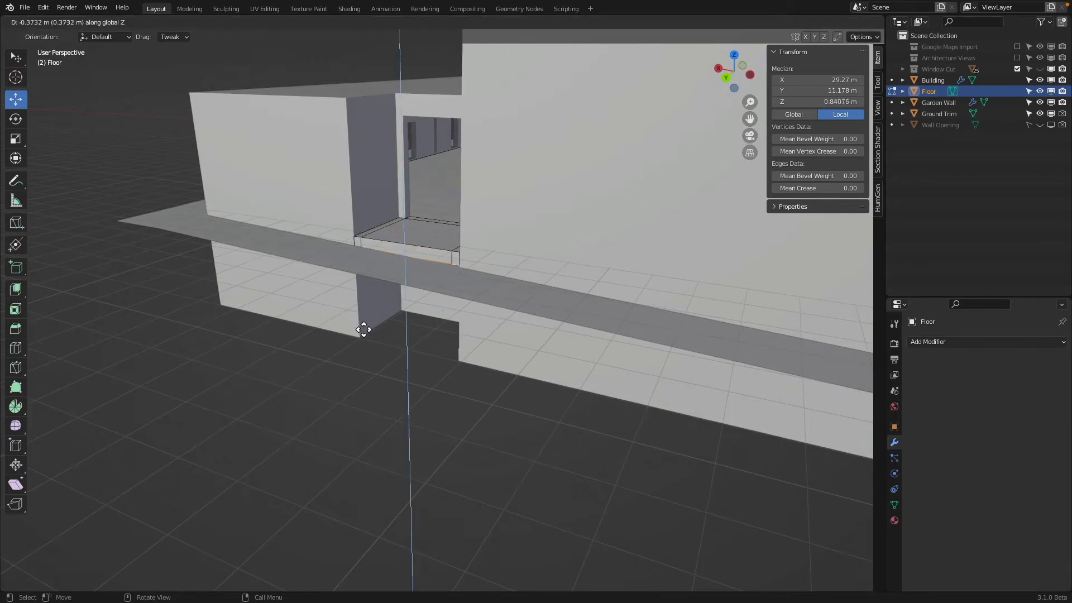
Extrude the floor's outer edge at the doorway opening straight down about 3.29 m to the building's base
{"action": "left_click", "coordinate": [363, 339]}
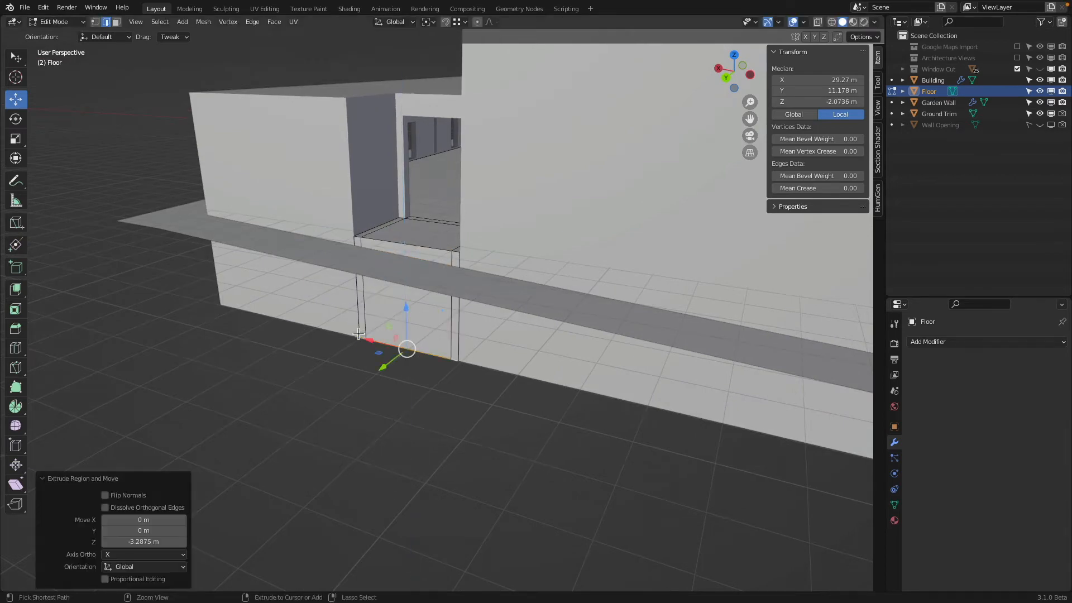
{"action": "key", "text": "Tab"}
{"action": "middle_click_drag", "start_coordinate": [380, 301], "coordinate": [397, 315]}
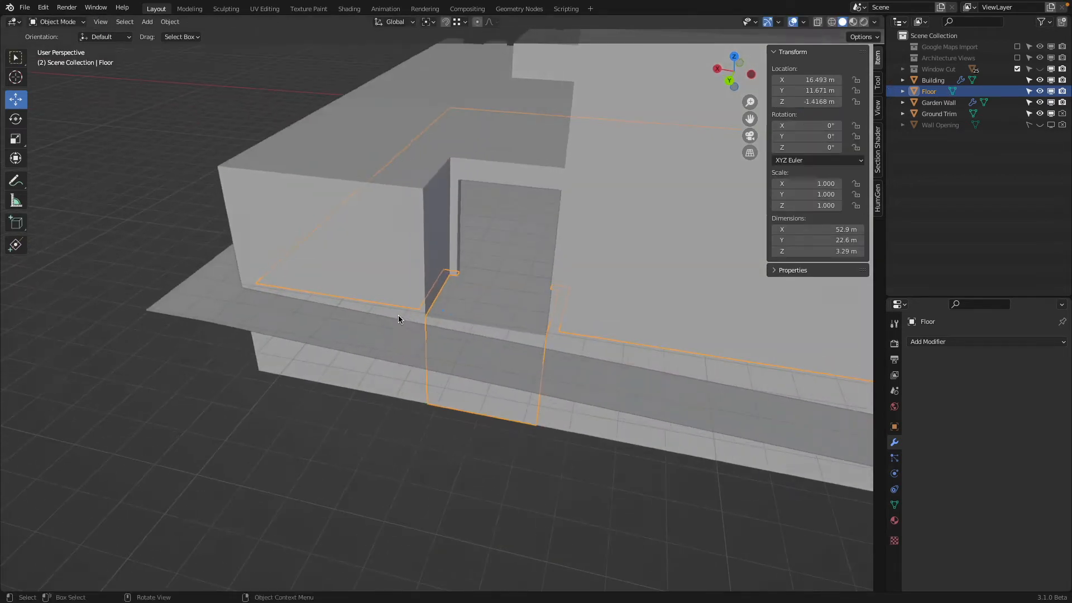
{"action": "scroll", "coordinate": [501, 337], "scroll_direction": "up", "scroll_amount": 3}
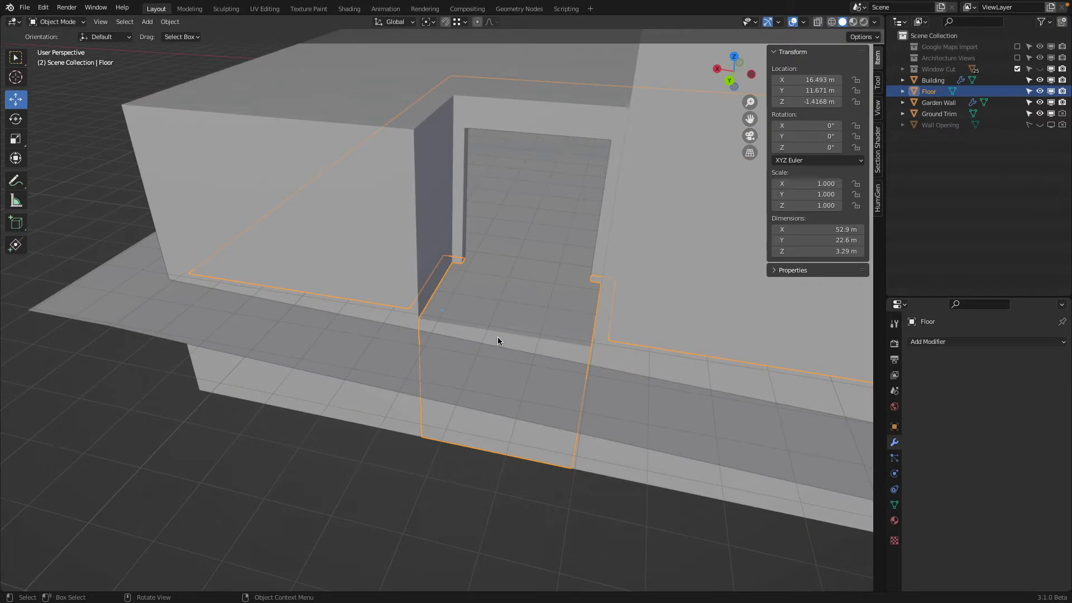
{"action": "middle_click_drag", "start_coordinate": [443, 431], "coordinate": [464, 418]}
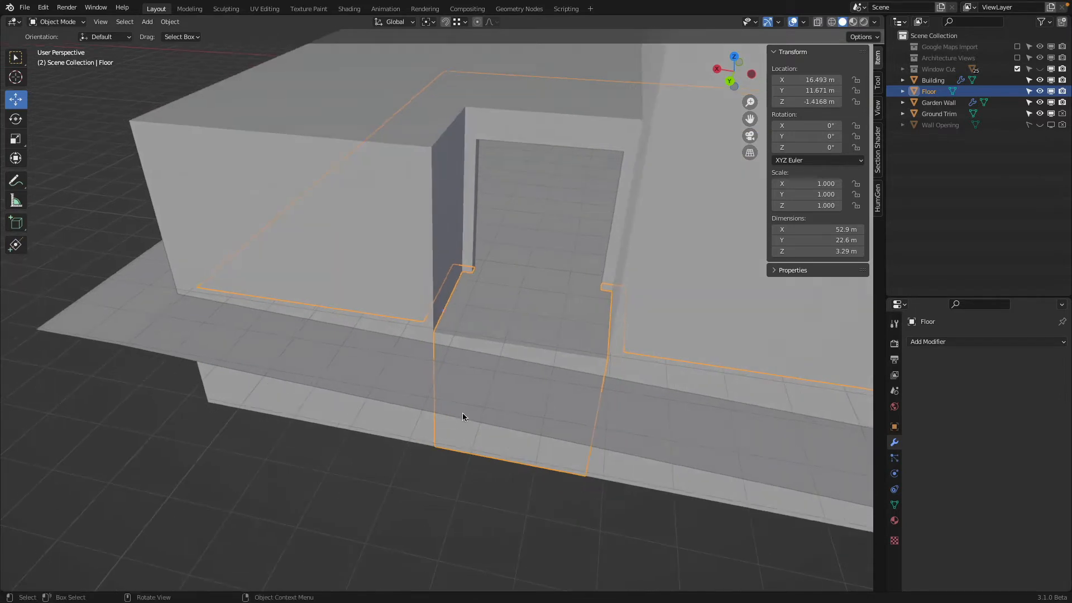
{"action": "left_click", "coordinate": [442, 378]}
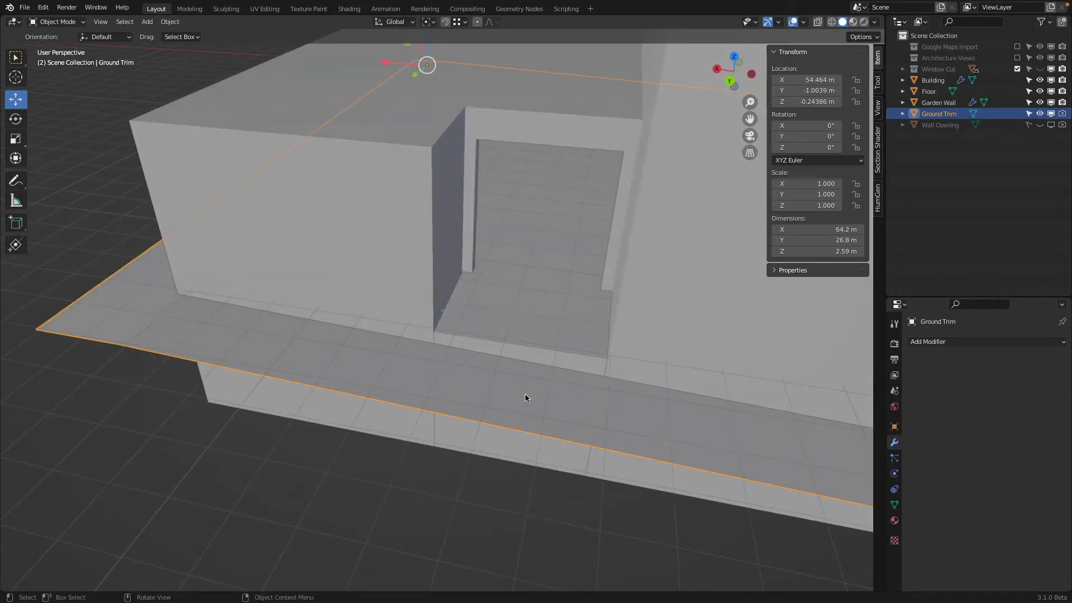
{"action": "middle_click_drag", "start_coordinate": [525, 398], "coordinate": [343, 348]}
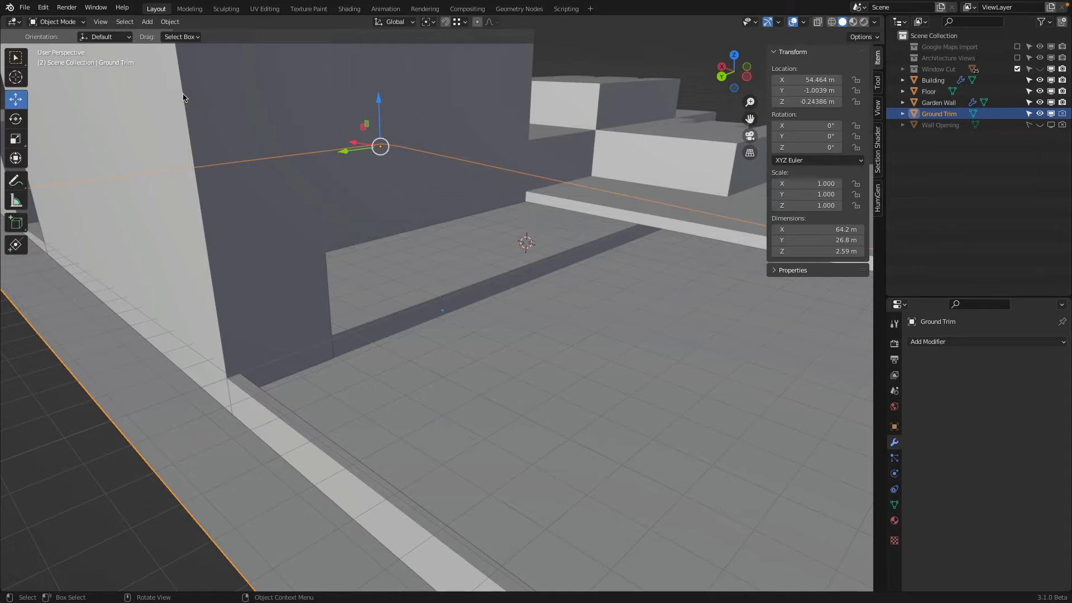
Add a cube and move it against the raised floor and the wall corner, to about X 29.55 m, Y 19.18 m
{"action": "left_click", "coordinate": [144, 24]}
{"action": "mouse_move", "coordinate": [193, 34]}
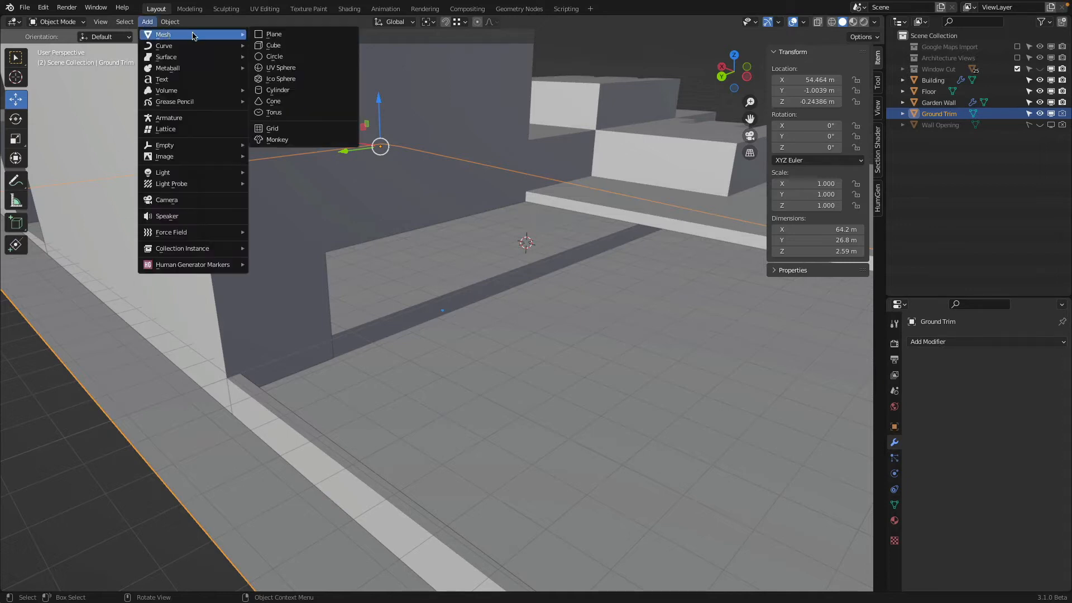
{"action": "left_click", "coordinate": [275, 46]}
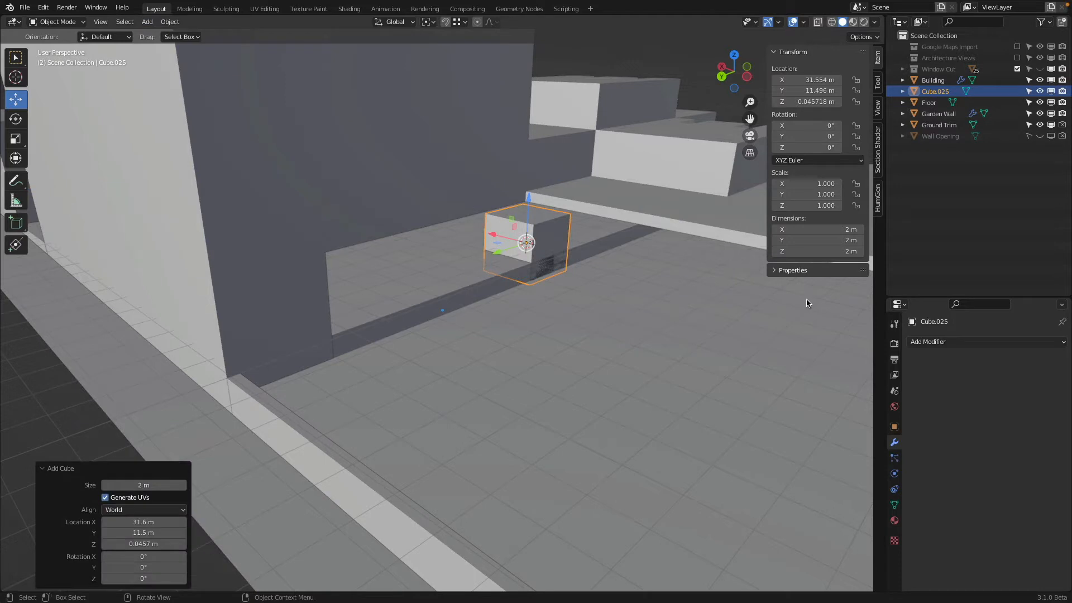
{"action": "left_click_drag", "start_coordinate": [498, 235], "coordinate": [504, 311]}
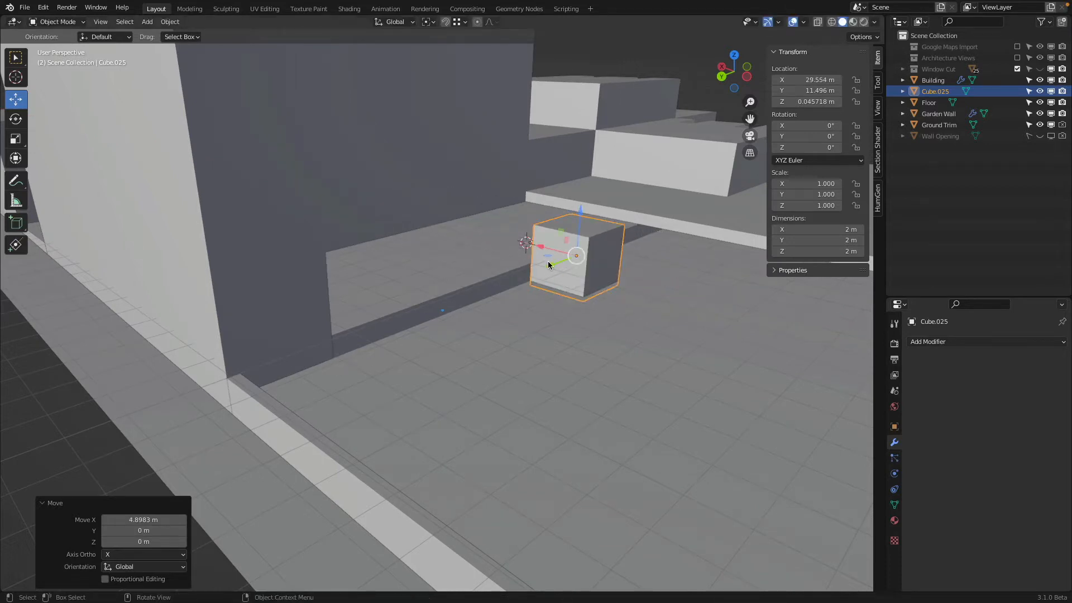
{"action": "left_click_drag", "start_coordinate": [549, 264], "coordinate": [359, 349]}
Lower the cube's top face about 1.25 m to the level of the raised floor
{"action": "left_click", "coordinate": [56, 22]}
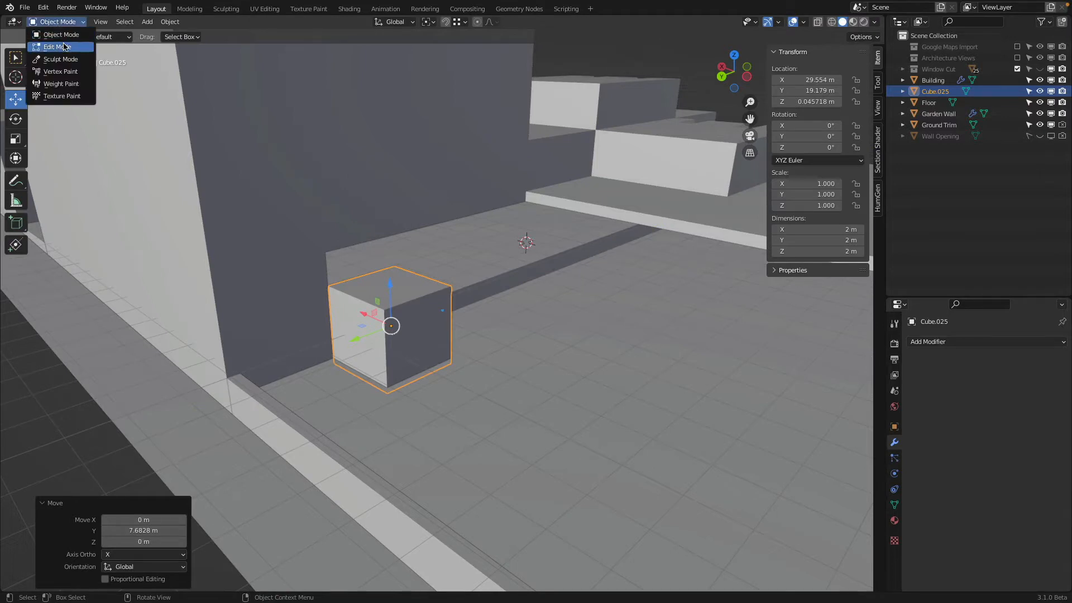
{"action": "left_click", "coordinate": [71, 48]}
{"action": "left_click", "coordinate": [116, 22]}
{"action": "left_click", "coordinate": [410, 278]}
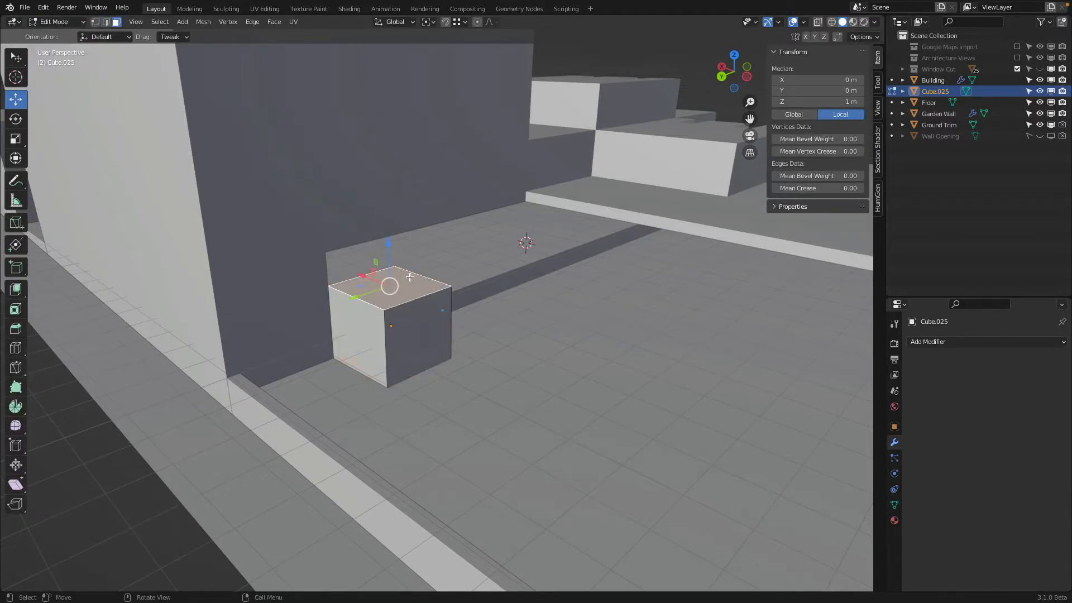
{"action": "left_click_drag", "start_coordinate": [388, 243], "coordinate": [336, 340]}
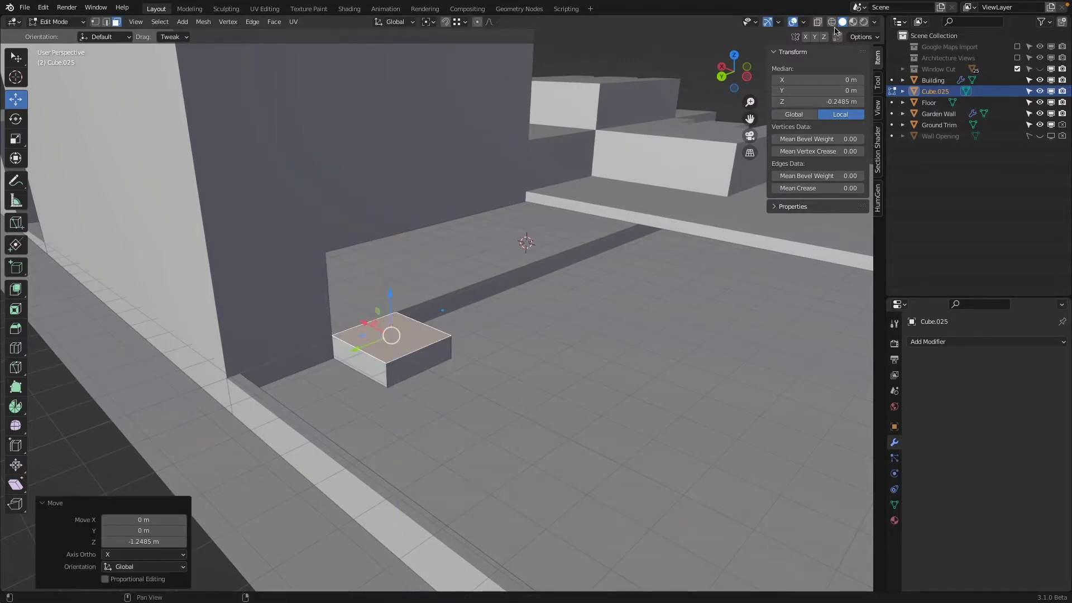
Turn on the edge length display and move the cube's outer side face inward about 0.9 m
{"action": "left_click", "coordinate": [806, 22]}
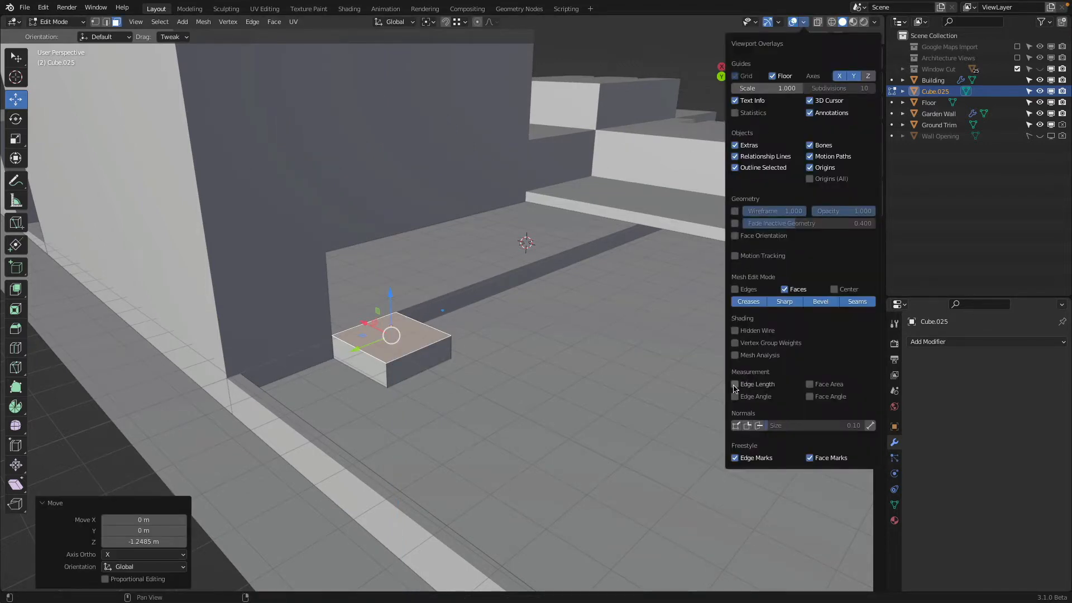
{"action": "middle_click_drag", "start_coordinate": [419, 378], "coordinate": [447, 385]}
{"action": "left_click", "coordinate": [511, 397]}
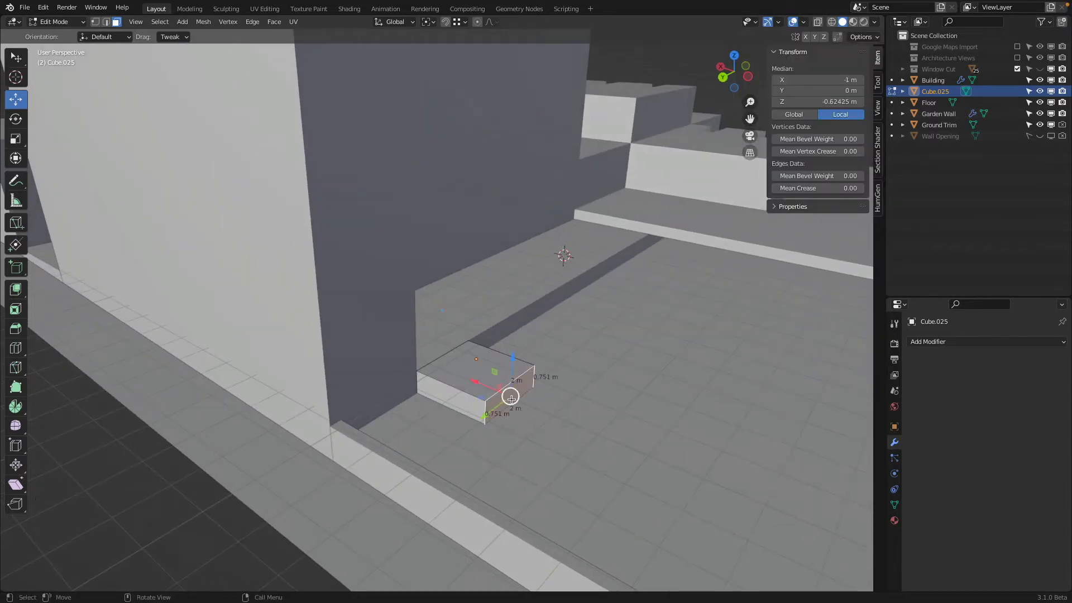
{"action": "left_click_drag", "start_coordinate": [483, 384], "coordinate": [452, 365]}
Raise the box's bottom face along Z to the ground level at the wall corner
{"action": "scroll", "coordinate": [453, 367], "scroll_direction": "up", "scroll_amount": 5}
{"action": "middle_click_drag", "start_coordinate": [453, 375], "coordinate": [463, 351]}
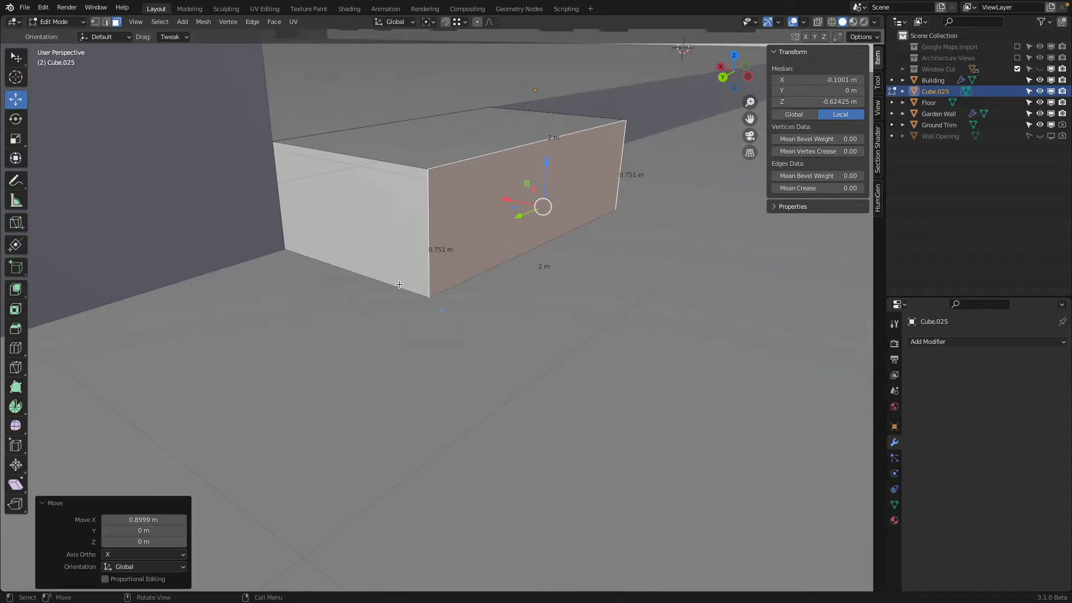
{"action": "key", "text": "z"}
{"action": "left_click", "coordinate": [265, 339]}
{"action": "left_click", "coordinate": [467, 255]}
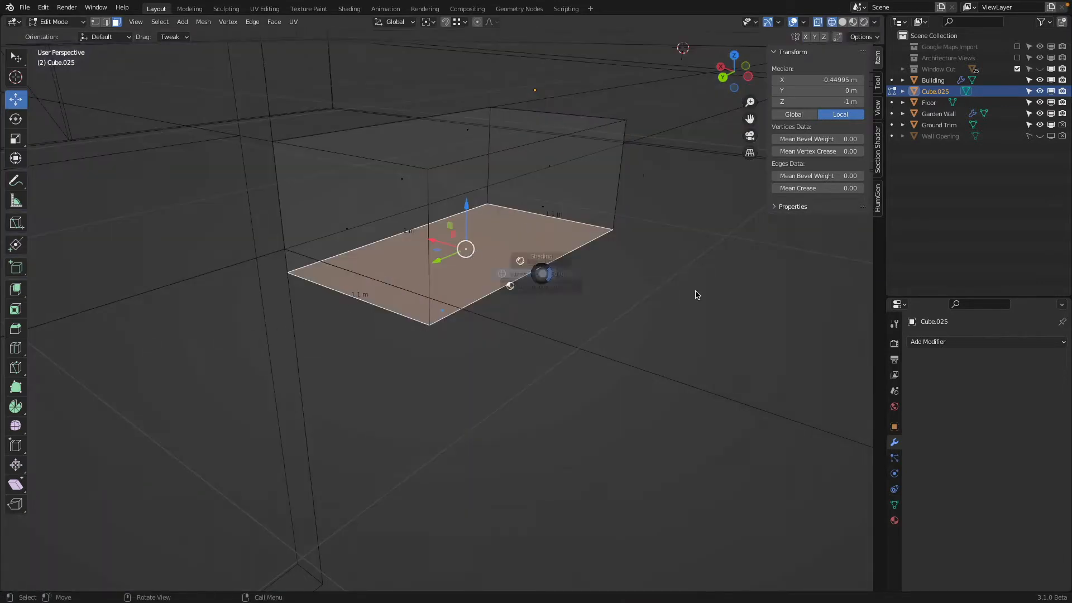
{"action": "key", "text": "shift+z"}
{"action": "key", "text": "g"}
{"action": "key", "text": "z"}
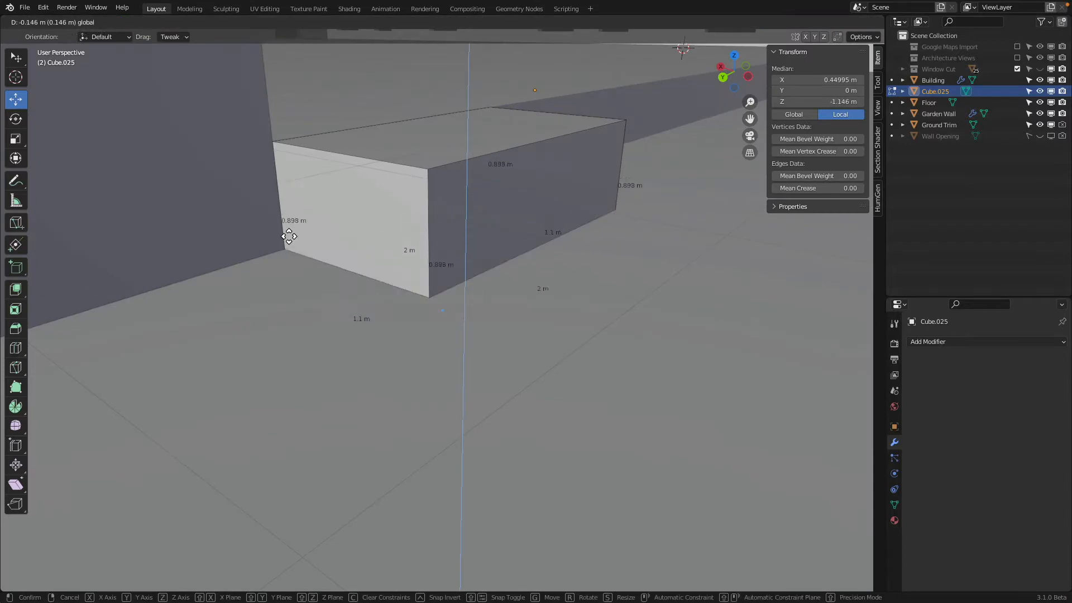
{"action": "left_click", "coordinate": [282, 251]}
Return the viewport to solid shading and align the box's bottom face with the ground at the wall corner
{"action": "key", "text": "shift+z"}
{"action": "scroll", "coordinate": [271, 310], "scroll_direction": "down", "scroll_amount": 5}
{"action": "key", "text": "Tab"}
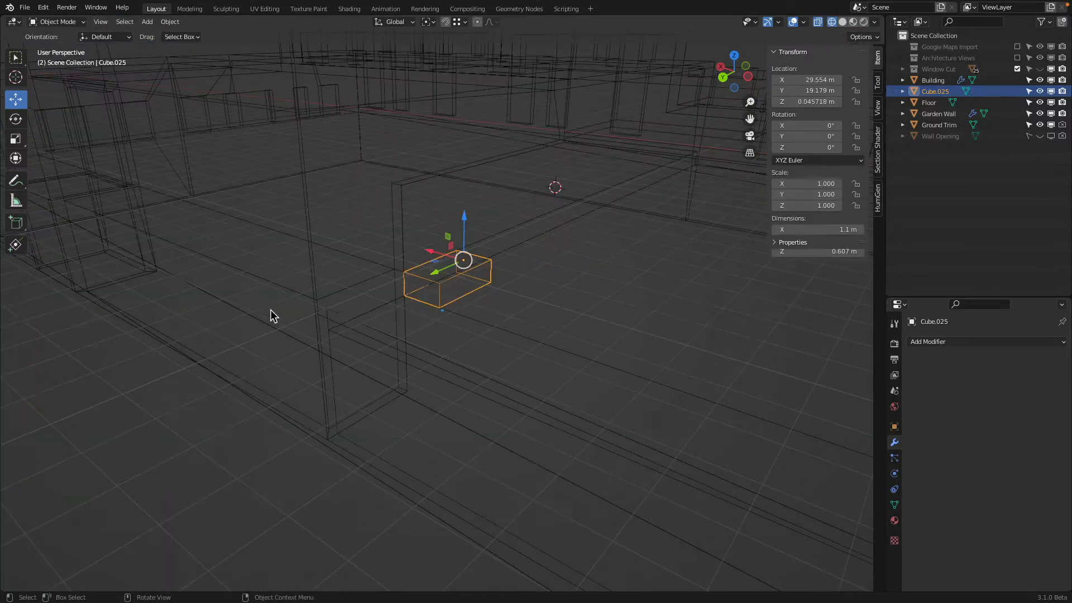
{"action": "key", "text": "Tab"}
{"action": "key", "text": "z"}
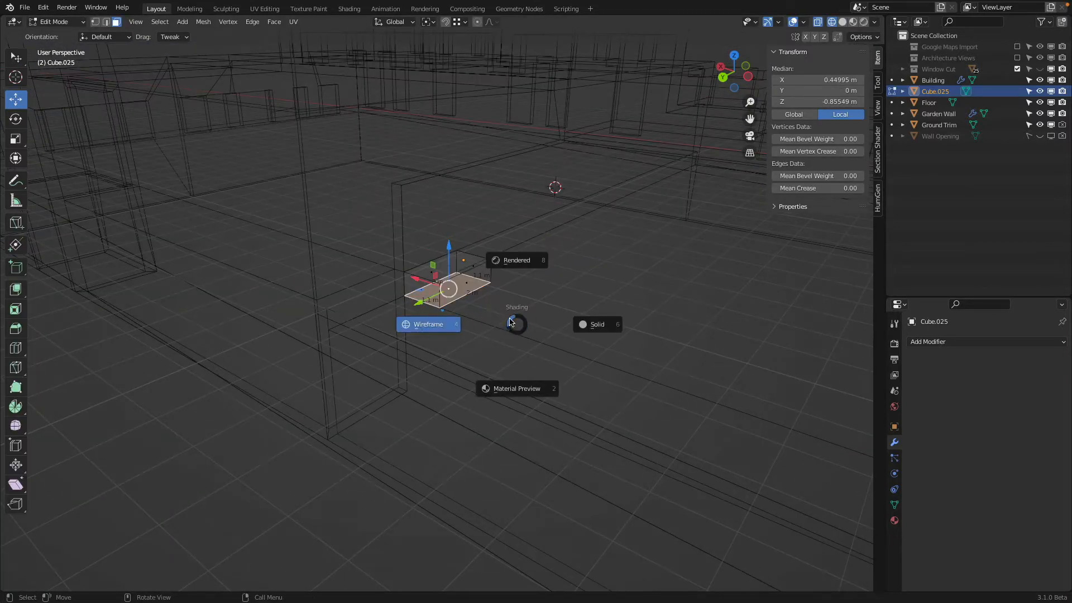
{"action": "key", "text": "Tab"}
{"action": "key", "text": "z"}
{"action": "left_click", "coordinate": [748, 340]}
{"action": "scroll", "coordinate": [483, 283], "scroll_direction": "up", "scroll_amount": 2}
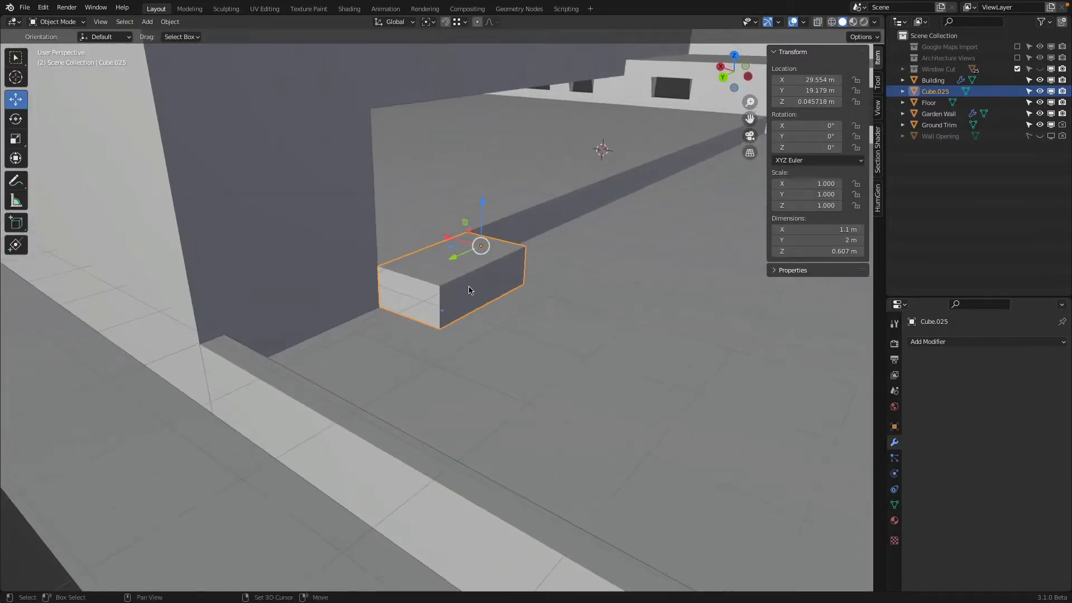
{"action": "scroll", "coordinate": [469, 290], "scroll_direction": "up", "scroll_amount": 3}
{"action": "key", "text": "Tab"}
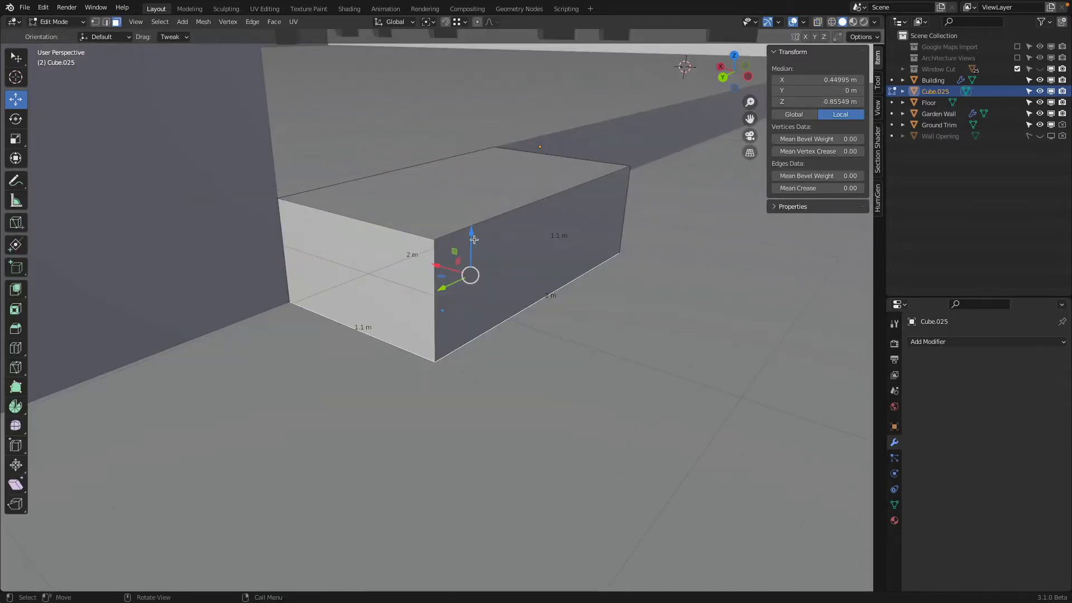
{"action": "left_click_drag", "start_coordinate": [474, 239], "coordinate": [293, 309]}
Move the box's outer side face inward until the width is 0.607 m, equal to the height
{"action": "left_click", "coordinate": [494, 266]}
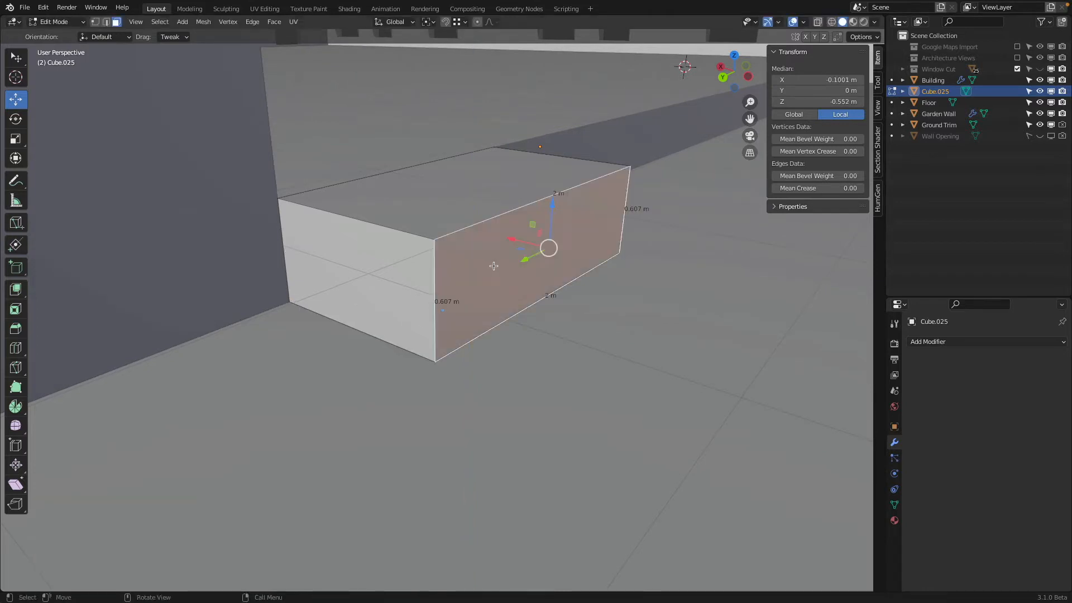
{"action": "left_click_drag", "start_coordinate": [520, 240], "coordinate": [427, 242]}
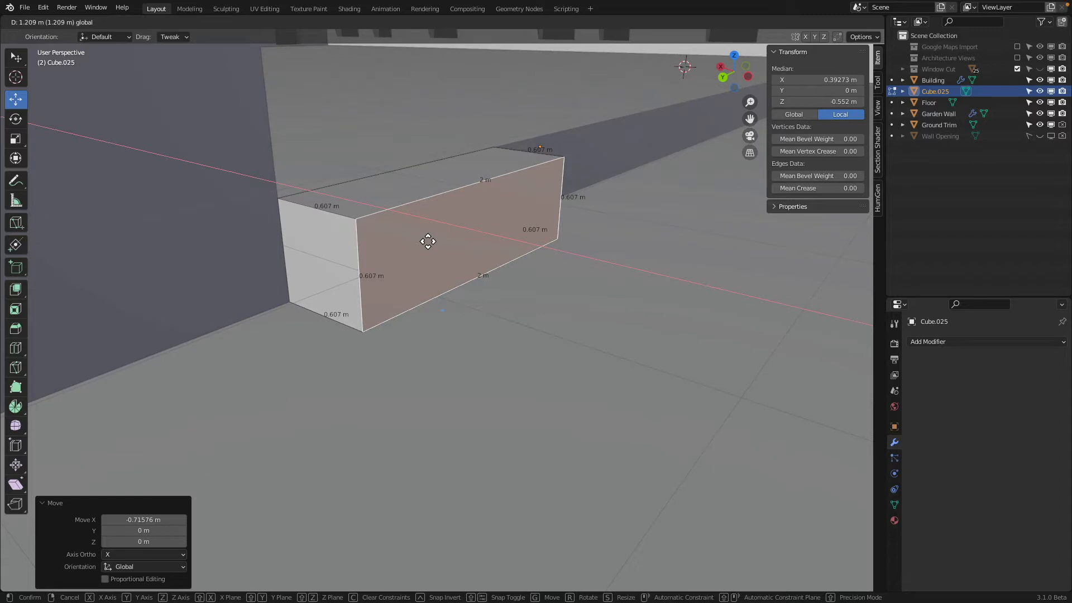
{"action": "left_click_drag", "start_coordinate": [428, 241], "coordinate": [422, 237]}
Delete all of the box's faces except the square end face beside the wall
{"action": "key", "text": "shift+z"}
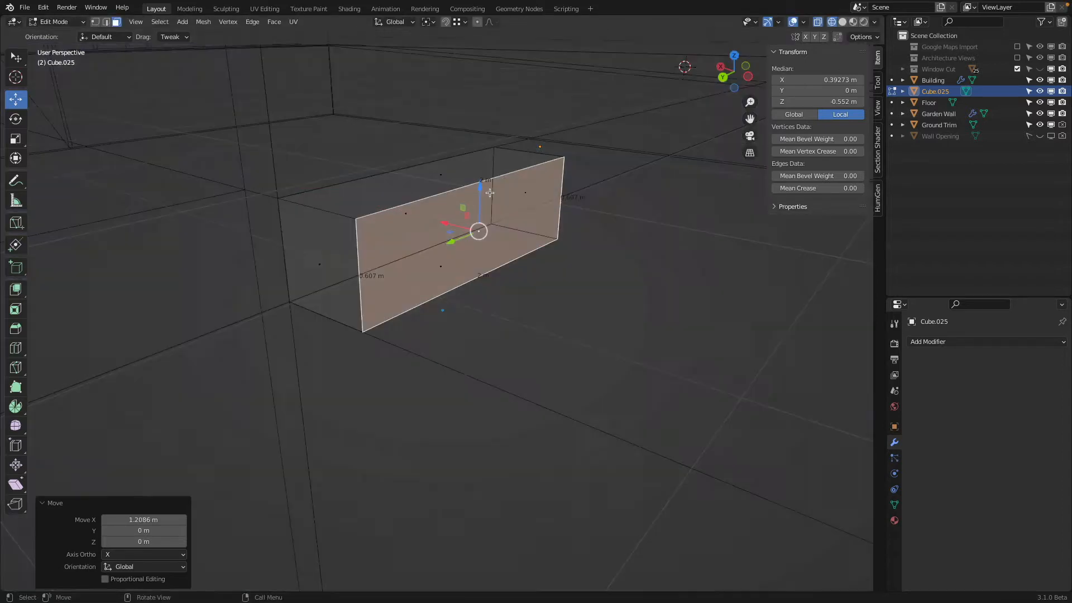
{"action": "left_click", "coordinate": [518, 194]}
{"action": "key", "text": "x"}
{"action": "left_click", "coordinate": [545, 118]}
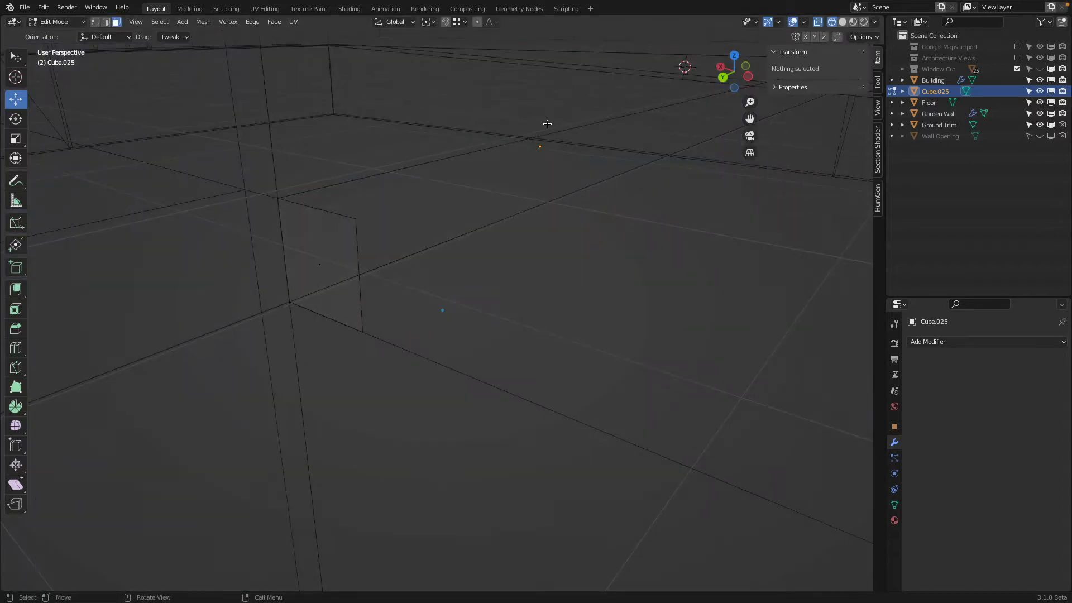
{"action": "key", "text": "shift+z"}
Hide the edge lengths and subdivide the remaining square face with one cut
{"action": "left_click", "coordinate": [319, 247]}
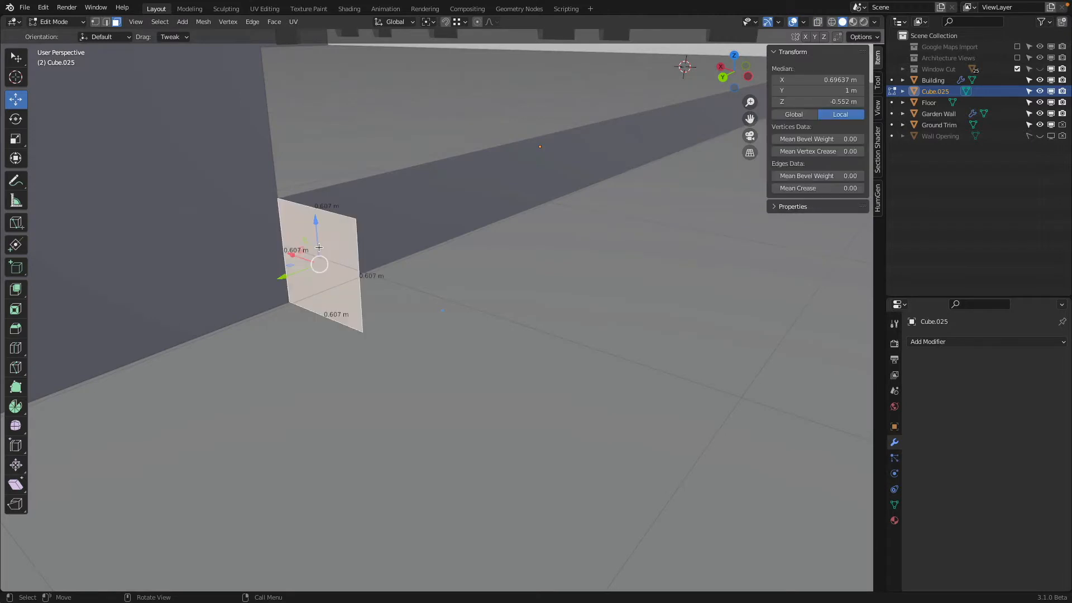
{"action": "left_click", "coordinate": [803, 24]}
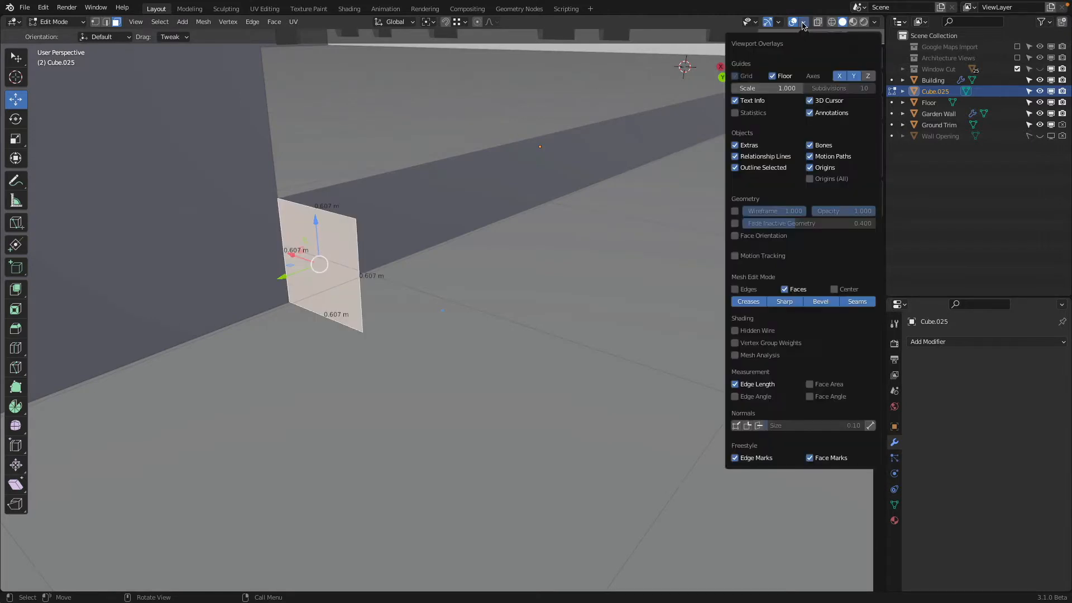
{"action": "left_click", "coordinate": [766, 385]}
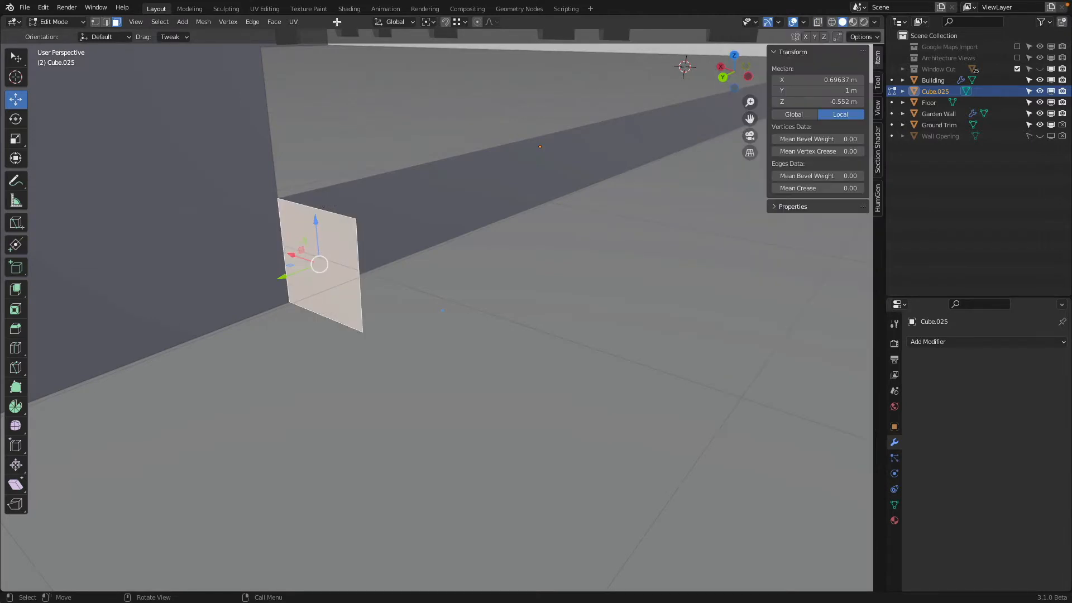
{"action": "left_click", "coordinate": [253, 22]}
{"action": "left_click", "coordinate": [280, 86]}
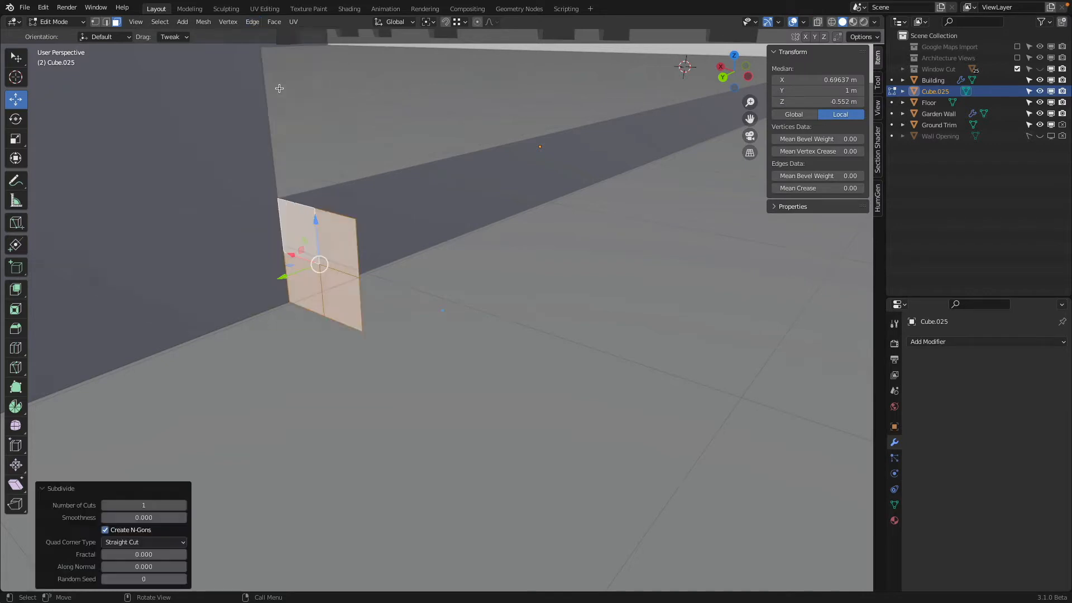
Delete the upper outer quarter of the subdivided face to leave an L-shaped stair profile
{"action": "left_click", "coordinate": [351, 257]}
{"action": "key", "text": "x"}
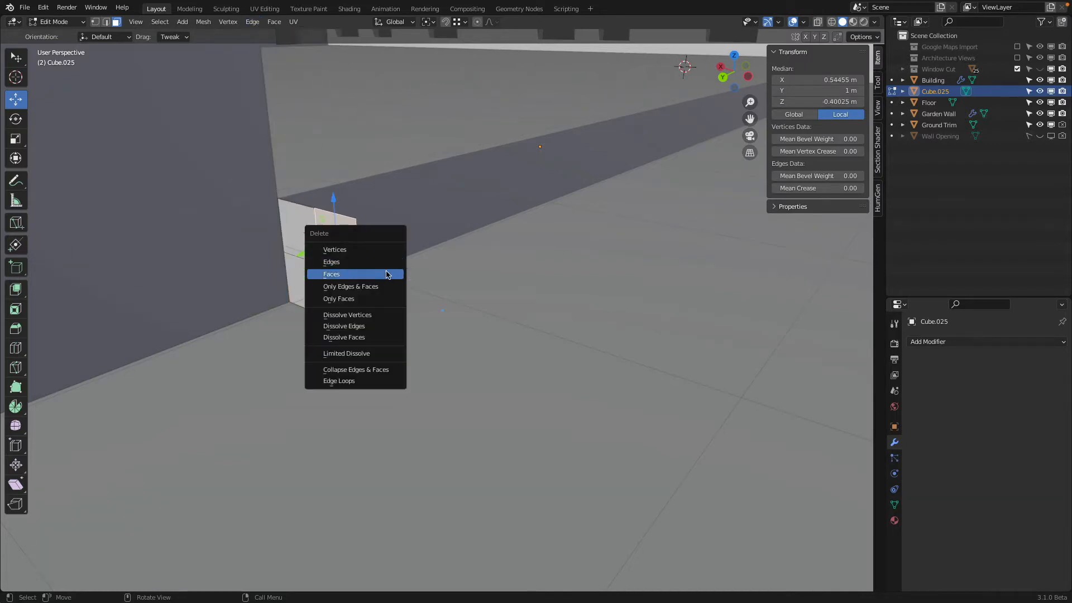
{"action": "left_click", "coordinate": [387, 274]}
Select the whole stair profile and show the Architecture Views drawings in a top wireframe view
{"action": "key", "text": "a"}
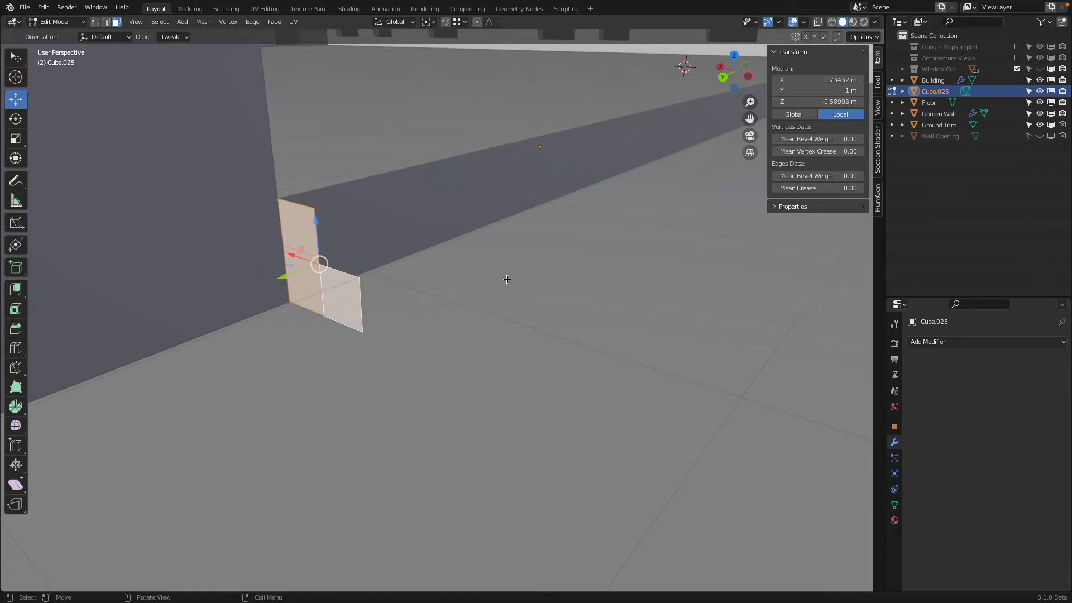
{"action": "left_click", "coordinate": [1017, 57]}
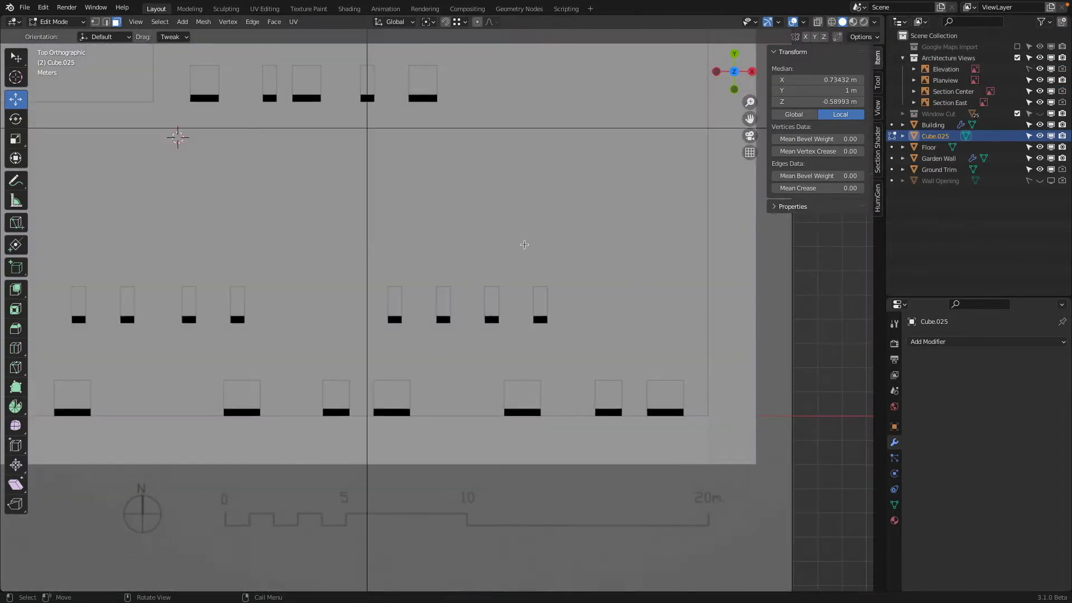
{"action": "left_click", "coordinate": [734, 55]}
{"action": "scroll", "coordinate": [333, 206], "scroll_direction": "up", "scroll_amount": 3}
{"action": "scroll", "coordinate": [488, 252], "scroll_direction": "up", "scroll_amount": 3}
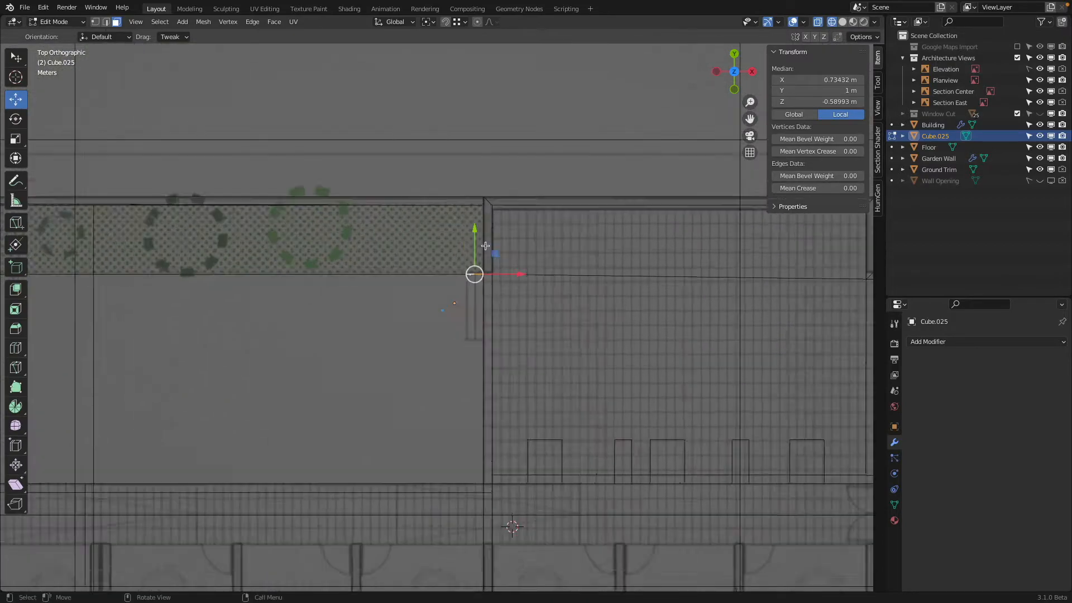
Extrude the L-shaped profile about 2.26 m to match the stair length on the plan drawing, and return to Object Mode
{"action": "left_click_drag", "start_coordinate": [487, 254], "coordinate": [514, 349]}
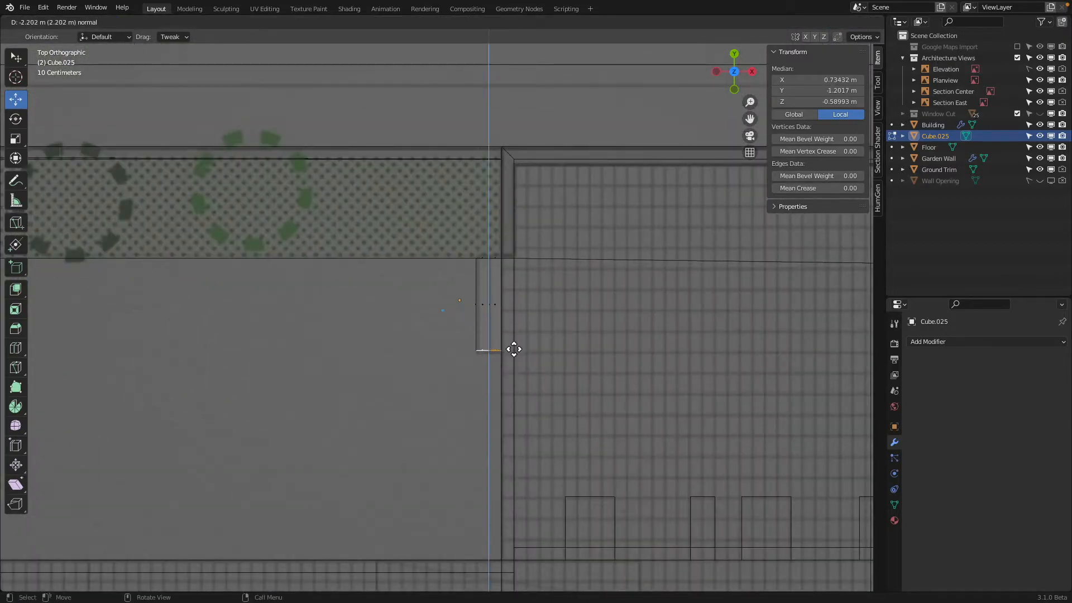
{"action": "left_click", "coordinate": [514, 350]}
{"action": "scroll", "coordinate": [468, 352], "scroll_direction": "down", "scroll_amount": 4}
{"action": "middle_click_drag", "start_coordinate": [468, 352], "coordinate": [596, 282]}
{"action": "middle_click_drag", "start_coordinate": [543, 199], "coordinate": [525, 373], "text": "shift"}
{"action": "key", "text": "Tab"}
{"action": "key", "text": "shift+z"}
{"action": "mouse_move", "coordinate": [462, 254]}
{"action": "middle_mouse_down"}
{"action": "mouse_move", "coordinate": [361, 255]}
{"action": "mouse_move", "coordinate": [560, 258]}
{"action": "middle_mouse_up"}
{"action": "scroll", "coordinate": [402, 263], "scroll_direction": "up", "scroll_amount": 3}
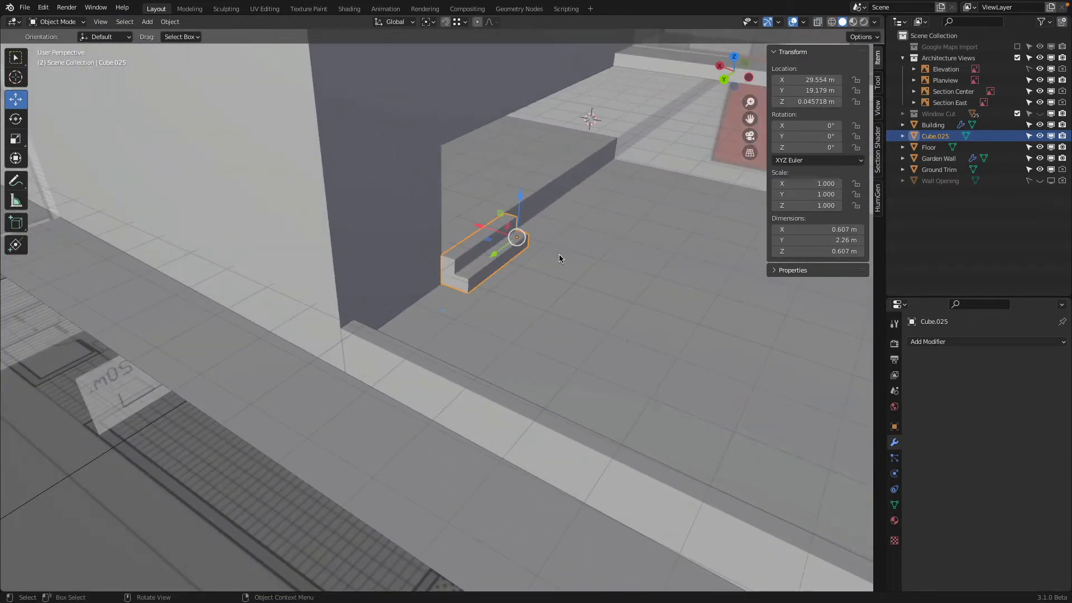
Rename the stair object as Steps
{"action": "double_click", "coordinate": [944, 136]}
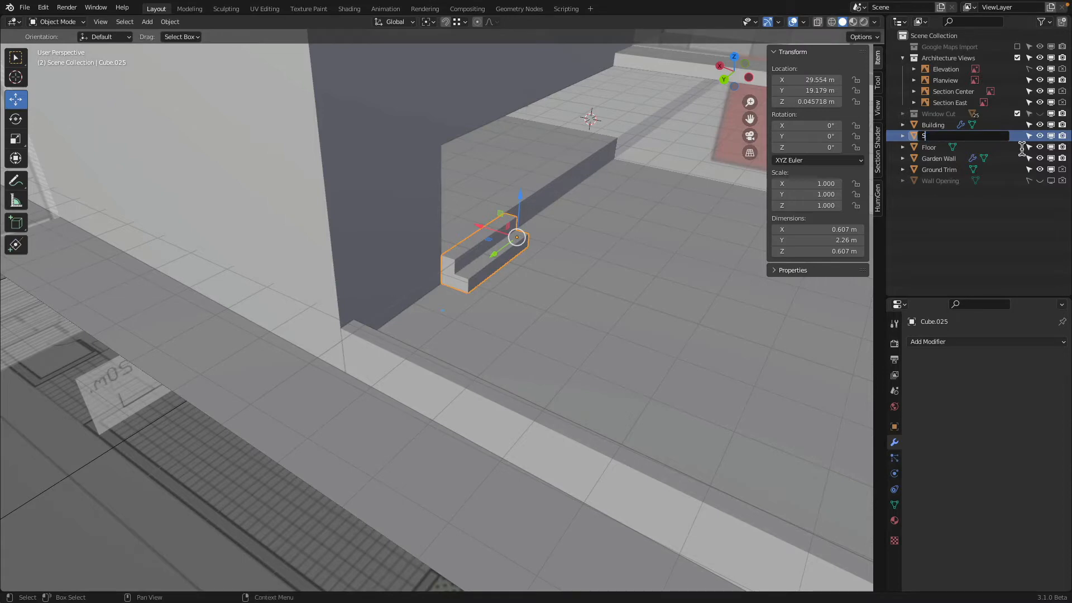
{"action": "type", "text": "Steps"}
{"action": "key", "text": "Return"}
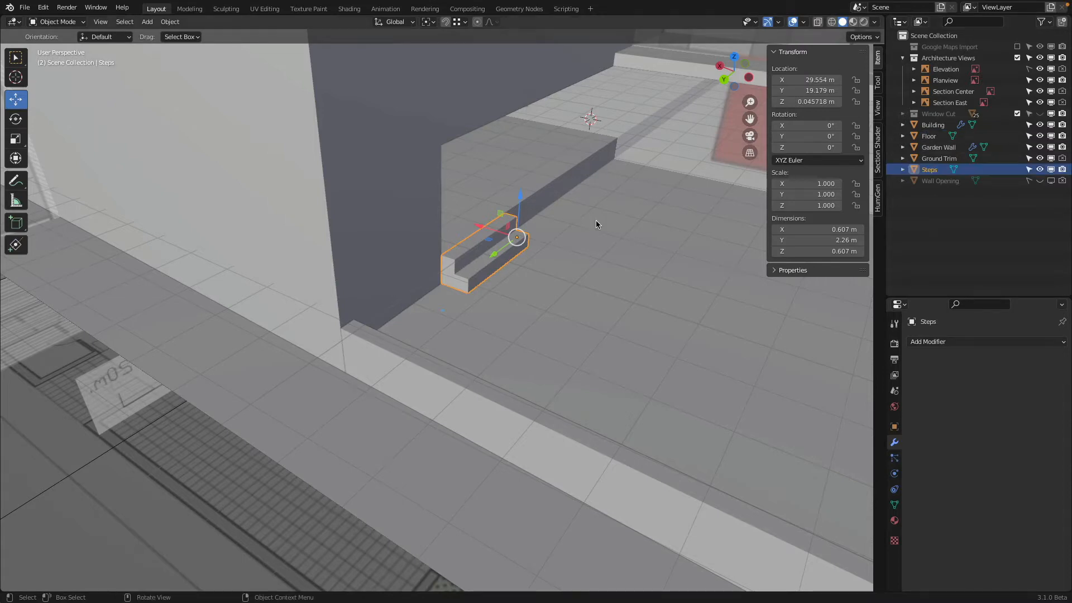
Select the floor, check it against the plan drawing in a top wireframe view, and hide the Architecture Views collection
{"action": "scroll", "coordinate": [596, 220], "scroll_direction": "down", "scroll_amount": 3}
{"action": "middle_click_drag", "start_coordinate": [608, 226], "coordinate": [451, 241]}
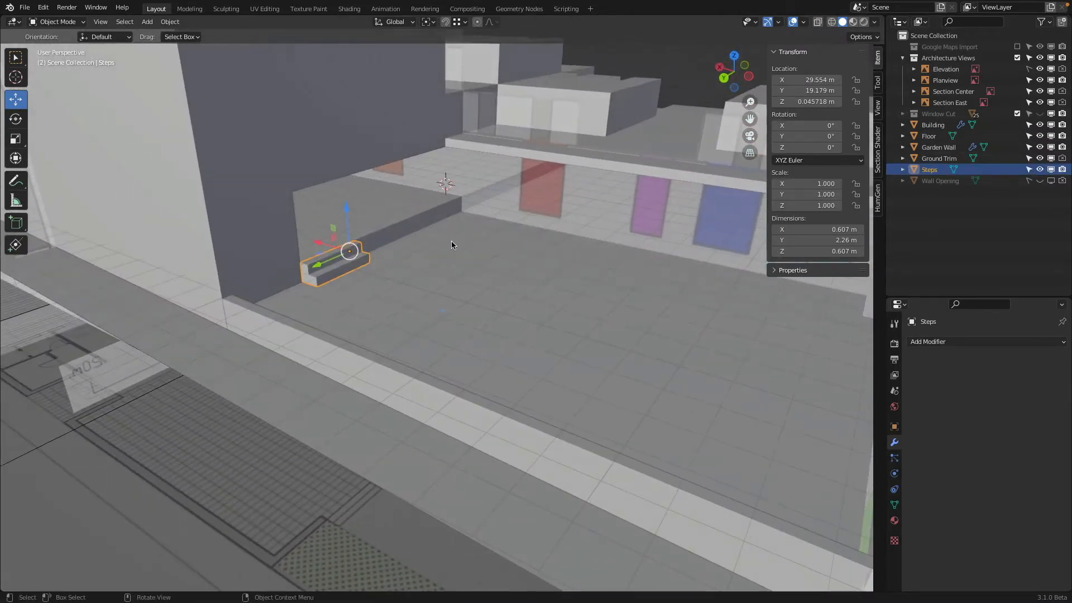
{"action": "left_click", "coordinate": [453, 239]}
{"action": "key", "text": "KP_Decimal"}
{"action": "key", "text": "KP_7"}
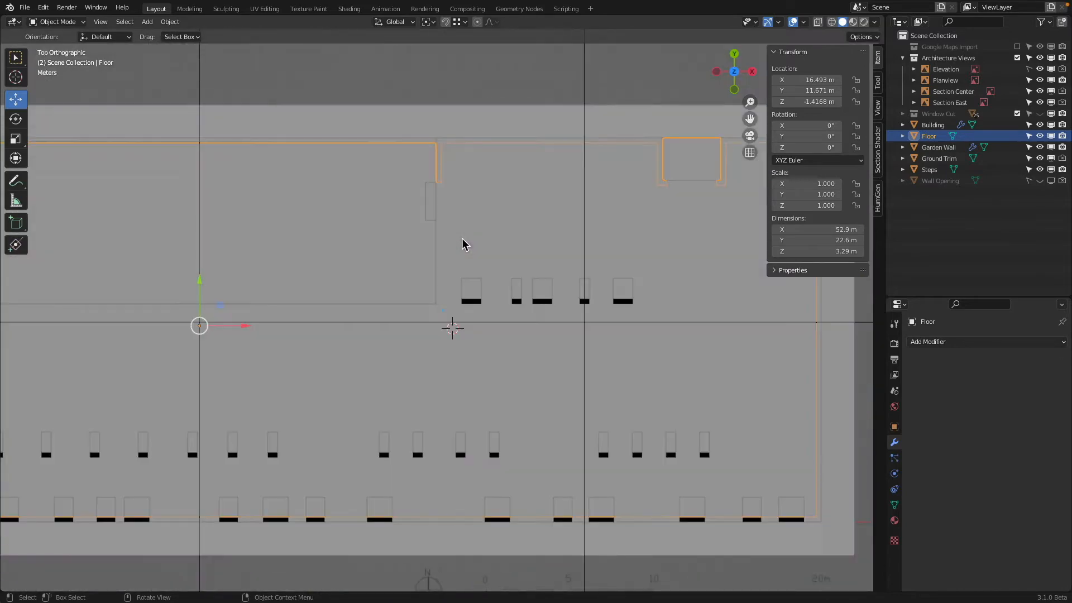
{"action": "scroll", "coordinate": [364, 360], "scroll_direction": "up", "scroll_amount": 4}
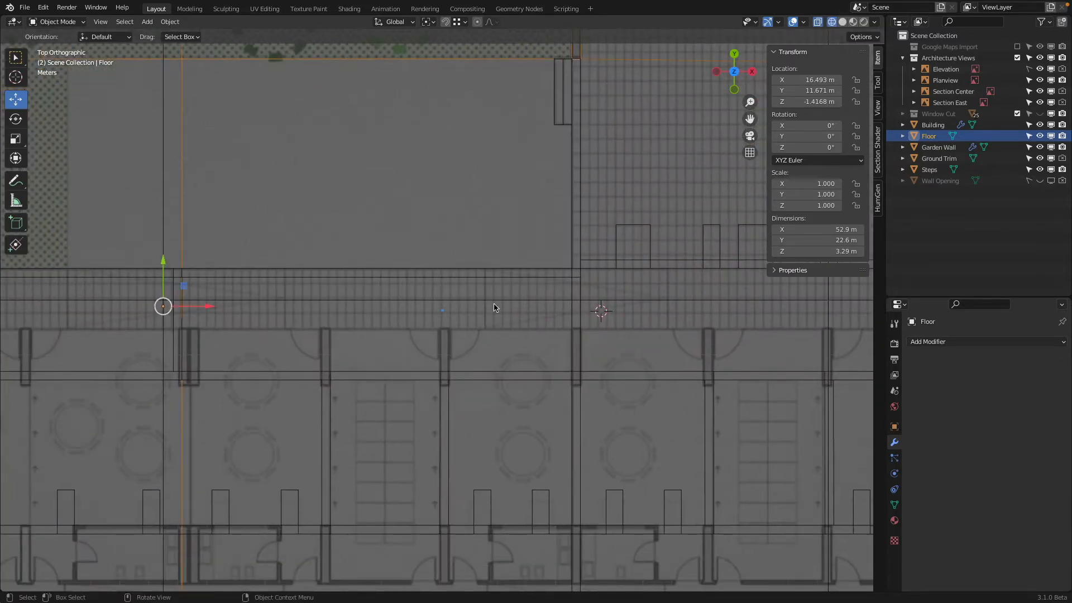
{"action": "scroll", "coordinate": [200, 309], "scroll_direction": "down", "scroll_amount": 2}
{"action": "middle_click_drag", "start_coordinate": [200, 309], "coordinate": [339, 174], "text": "shift"}
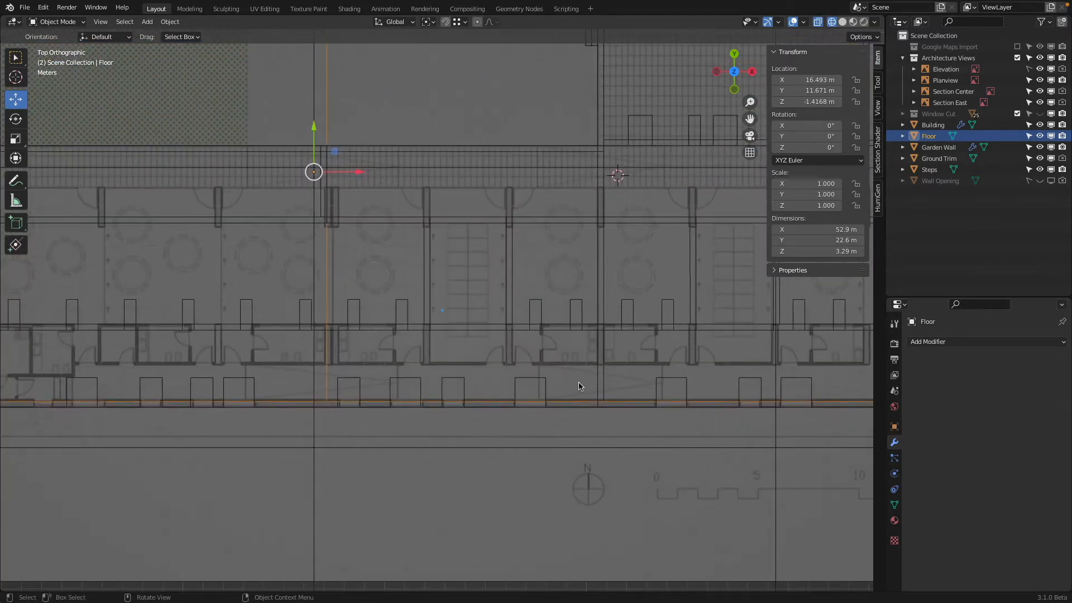
{"action": "middle_click_drag", "start_coordinate": [383, 243], "coordinate": [507, 142]}
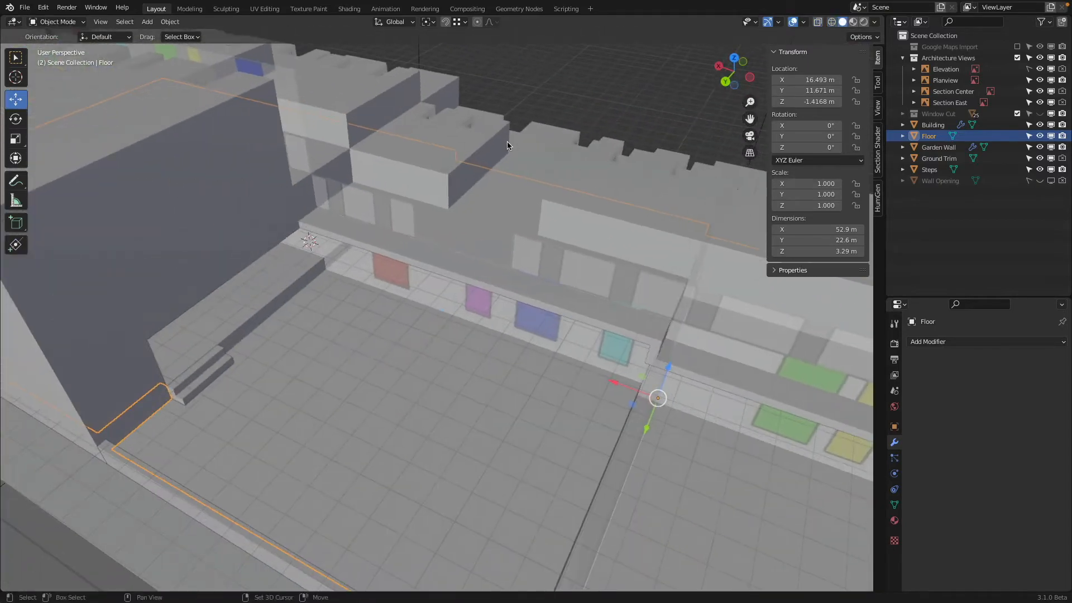
{"action": "left_click", "coordinate": [1017, 58]}
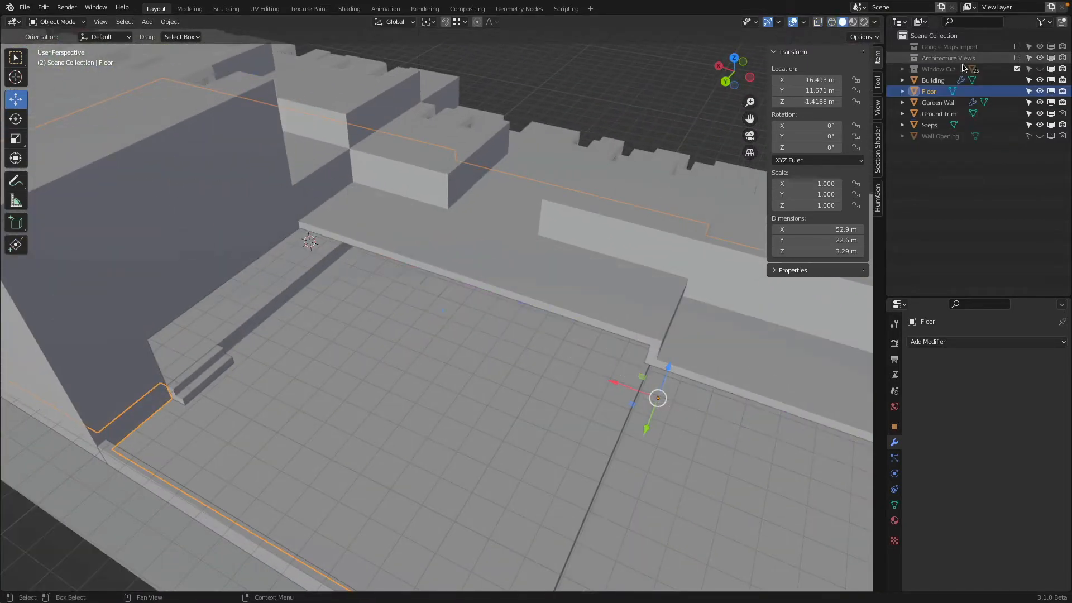
Search the add-on preferences for "tiny" to check the tinyCAD Mesh tools add-on, and close the preferences
{"action": "left_click", "coordinate": [43, 7]}
{"action": "left_click", "coordinate": [92, 166]}
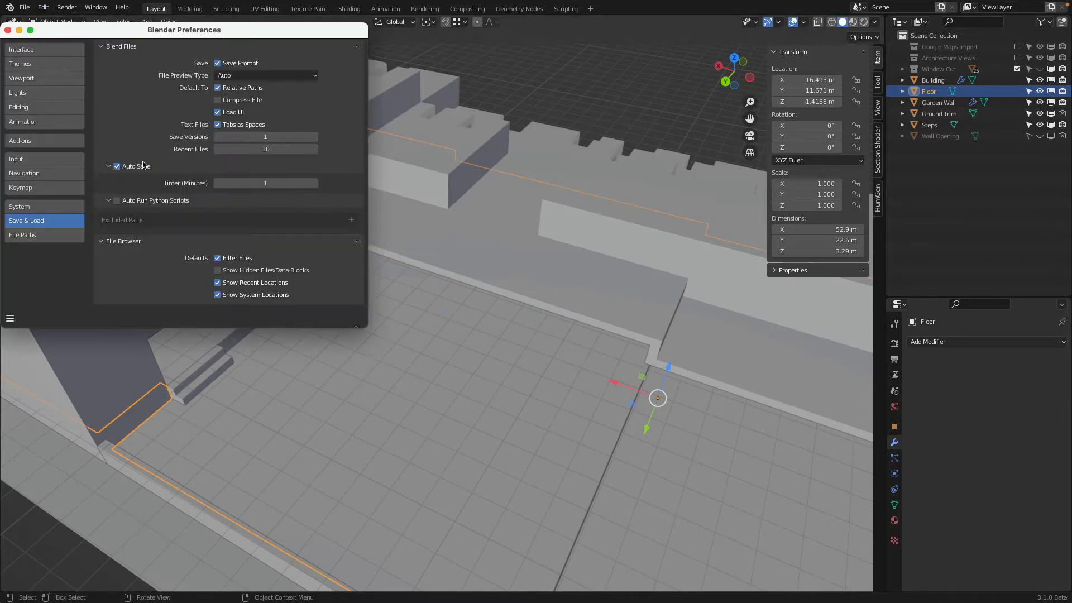
{"action": "left_click", "coordinate": [33, 141]}
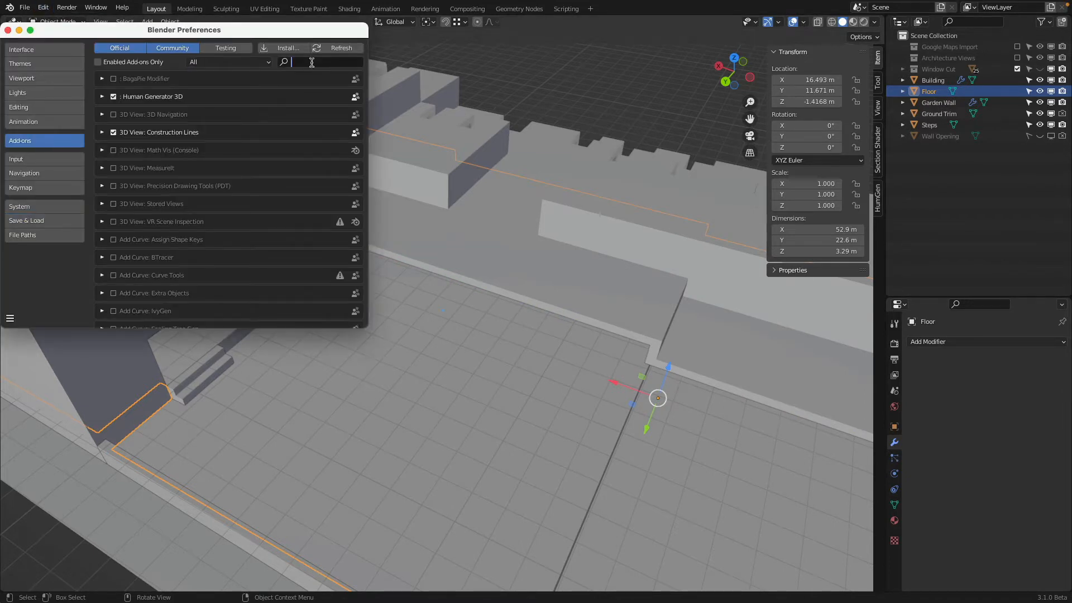
{"action": "type", "text": "tiny"}
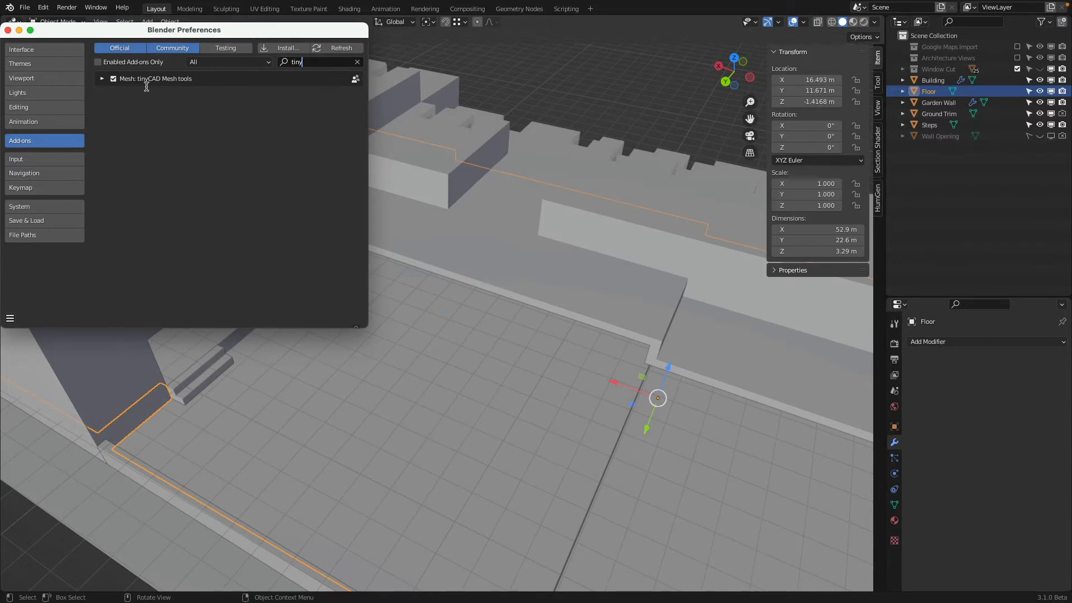
{"action": "left_click", "coordinate": [7, 31]}
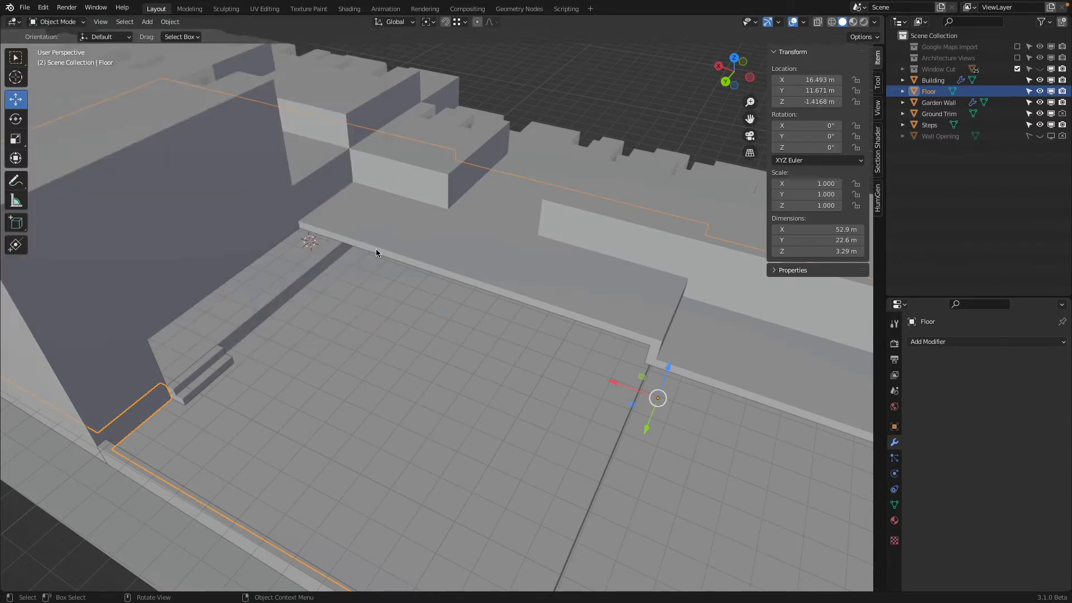
Enter Edit Mode on the floor and select its whole stepped edge chain on the building side, including the raised end section
{"action": "middle_click_drag", "start_coordinate": [377, 249], "coordinate": [393, 247]}
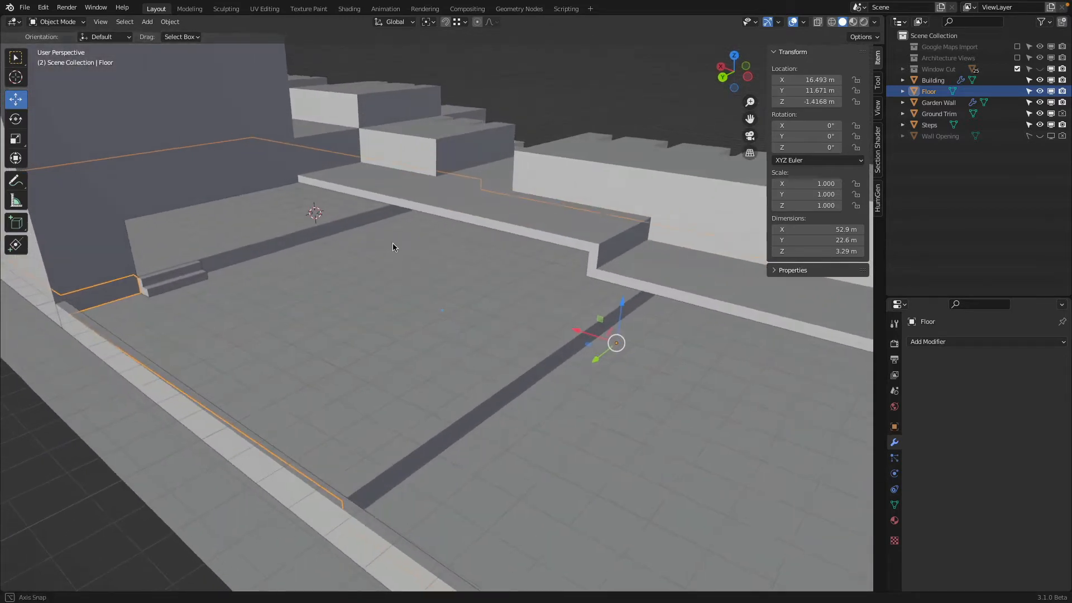
{"action": "left_click", "coordinate": [337, 276]}
{"action": "left_click", "coordinate": [338, 276]}
{"action": "key", "text": "Tab"}
{"action": "middle_click_drag", "start_coordinate": [358, 281], "coordinate": [383, 265]}
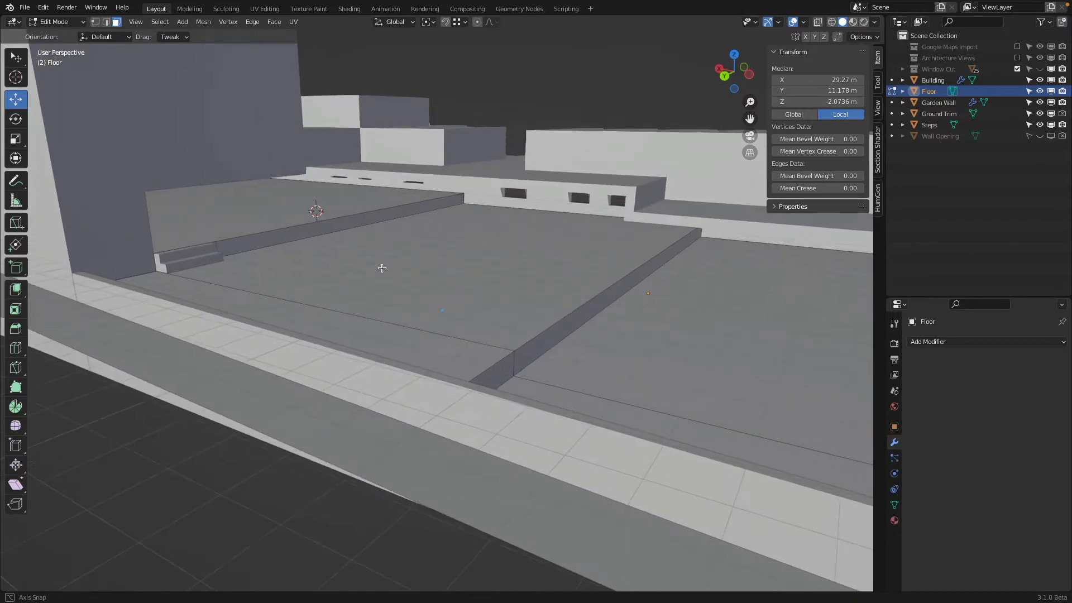
{"action": "key", "text": "alt+a"}
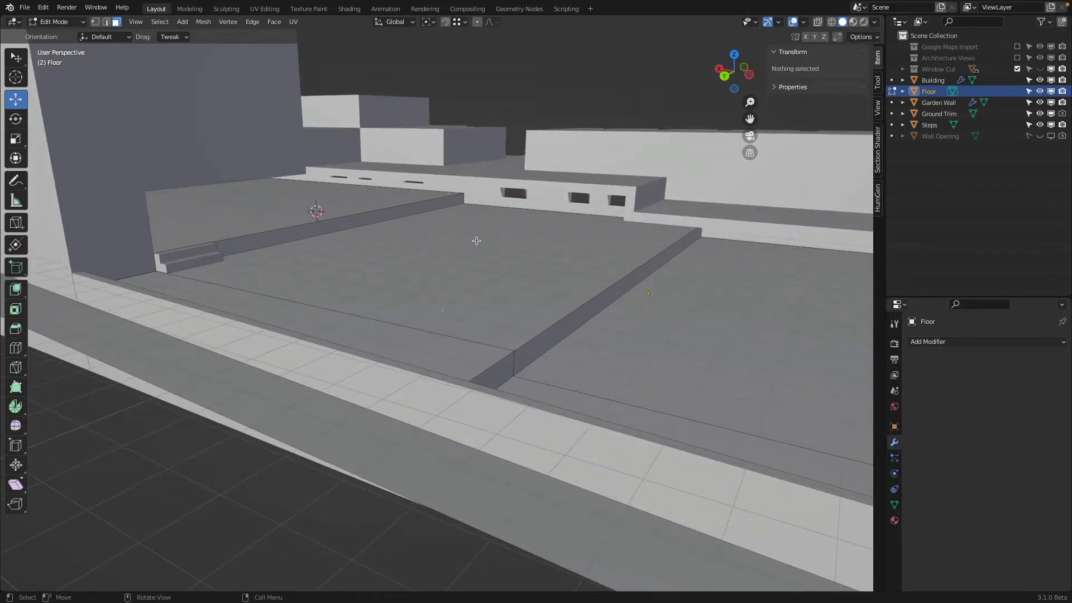
{"action": "key", "text": "2"}
{"action": "left_click", "coordinate": [519, 211], "text": "alt"}
{"action": "key", "text": "shift+z"}
{"action": "left_click", "coordinate": [451, 194], "text": "shift"}
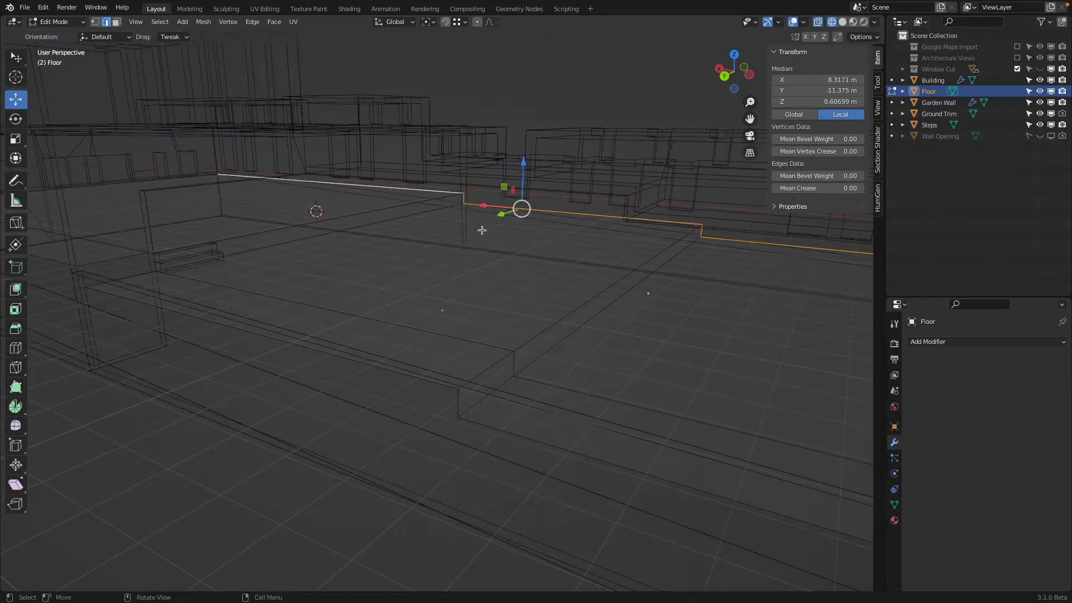
Move the selected stepped floor edges about 12.67 m along Y, into the courtyard in front of the building
{"action": "scroll", "coordinate": [481, 230], "scroll_direction": "down", "scroll_amount": 5}
{"action": "middle_click_drag", "start_coordinate": [751, 316], "coordinate": [501, 279]}
{"action": "key", "text": "z"}
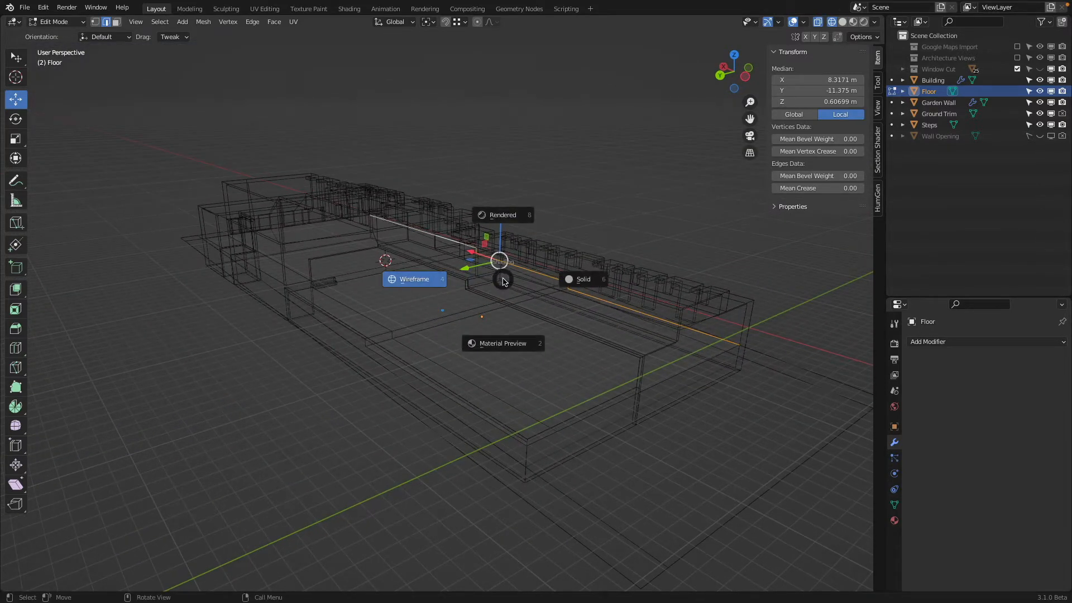
{"action": "left_click", "coordinate": [582, 286]}
{"action": "scroll", "coordinate": [441, 255], "scroll_direction": "up", "scroll_amount": 6}
{"action": "left_click_drag", "start_coordinate": [532, 217], "coordinate": [301, 174]}
{"action": "middle_click_drag", "start_coordinate": [301, 174], "coordinate": [385, 191]}
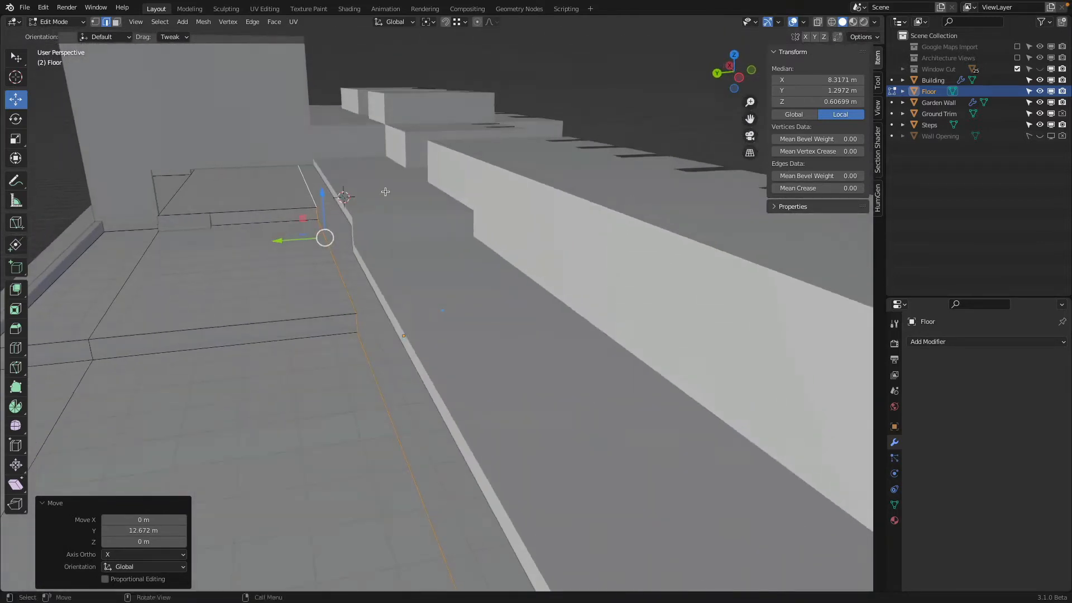
Show the Architecture Views and extrude the stepped floor edges about 2.08 m along negative Y to the room fronts on the plan
{"action": "left_click", "coordinate": [1017, 58]}
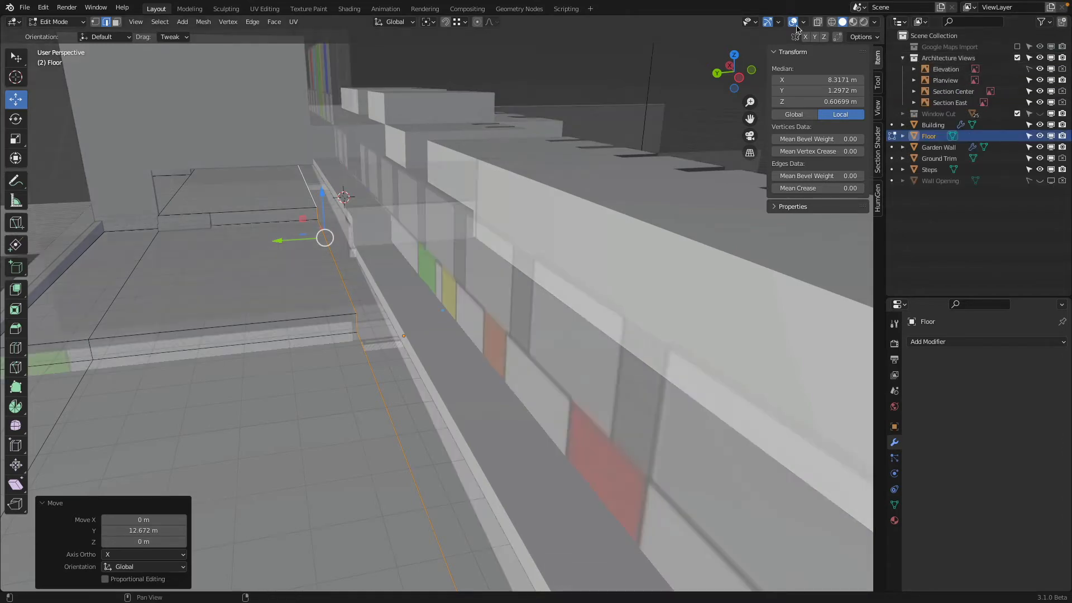
{"action": "left_click", "coordinate": [734, 54]}
{"action": "key", "text": "z"}
{"action": "left_click", "coordinate": [375, 184]}
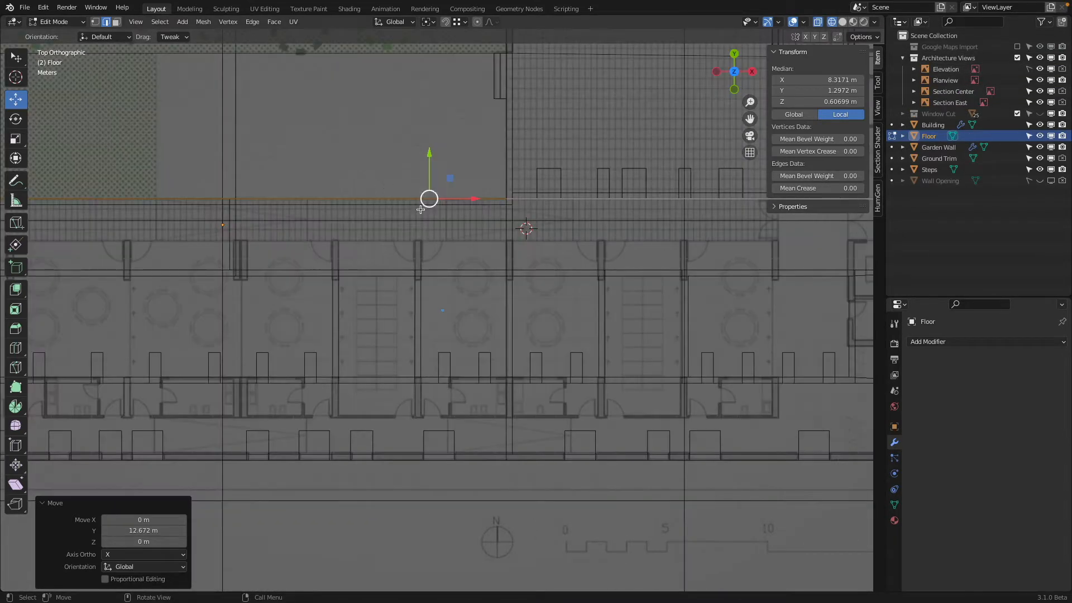
{"action": "key", "text": "g"}
{"action": "key", "text": "y"}
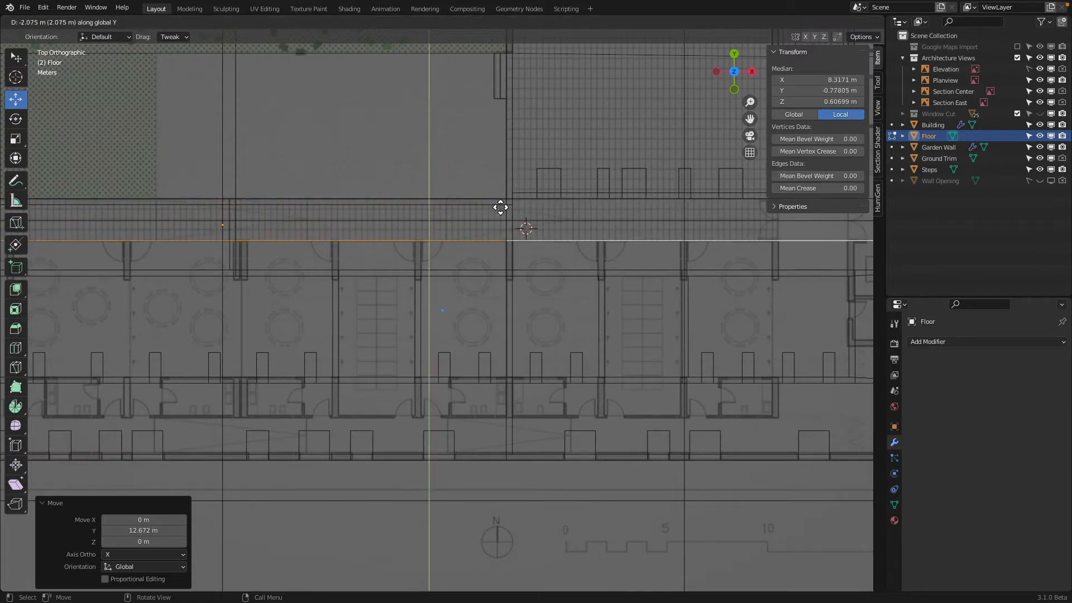
{"action": "left_click", "coordinate": [501, 207]}
{"action": "middle_click_drag", "start_coordinate": [412, 201], "coordinate": [464, 184]}
{"action": "key", "text": "shift+z"}
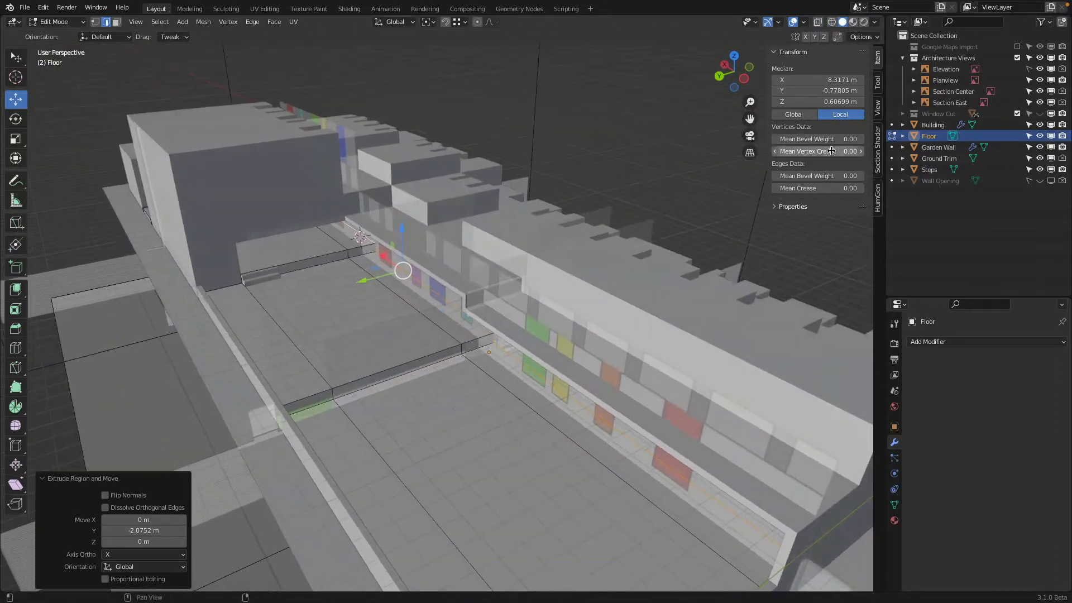
Extrude the stepped floor edges again along negative Y, from the room fronts into the rooms shown on the plan
{"action": "left_click", "coordinate": [732, 56]}
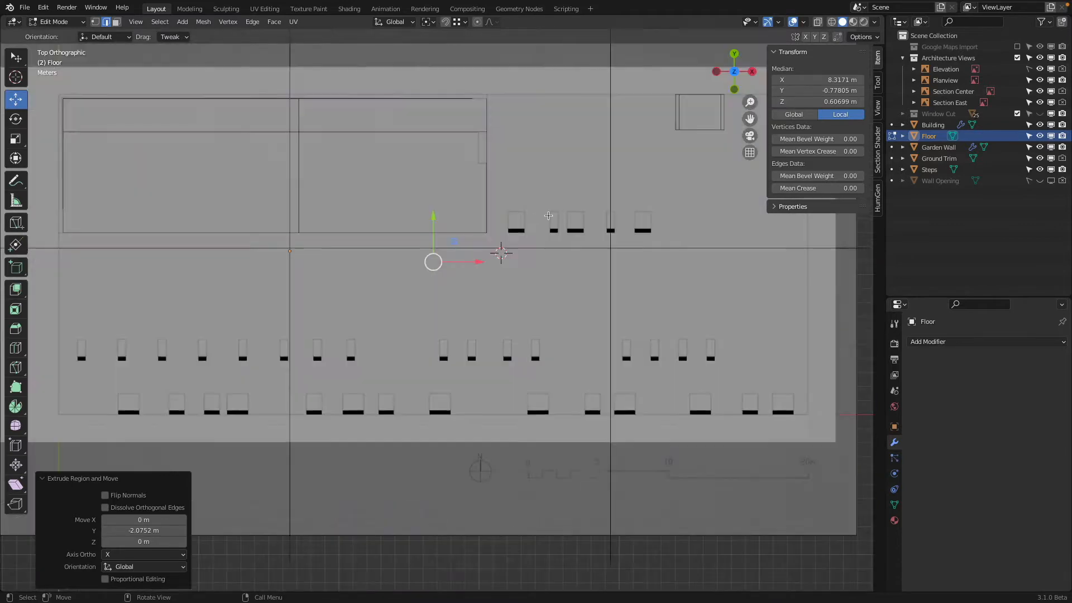
{"action": "key", "text": "z"}
{"action": "left_click", "coordinate": [449, 248]}
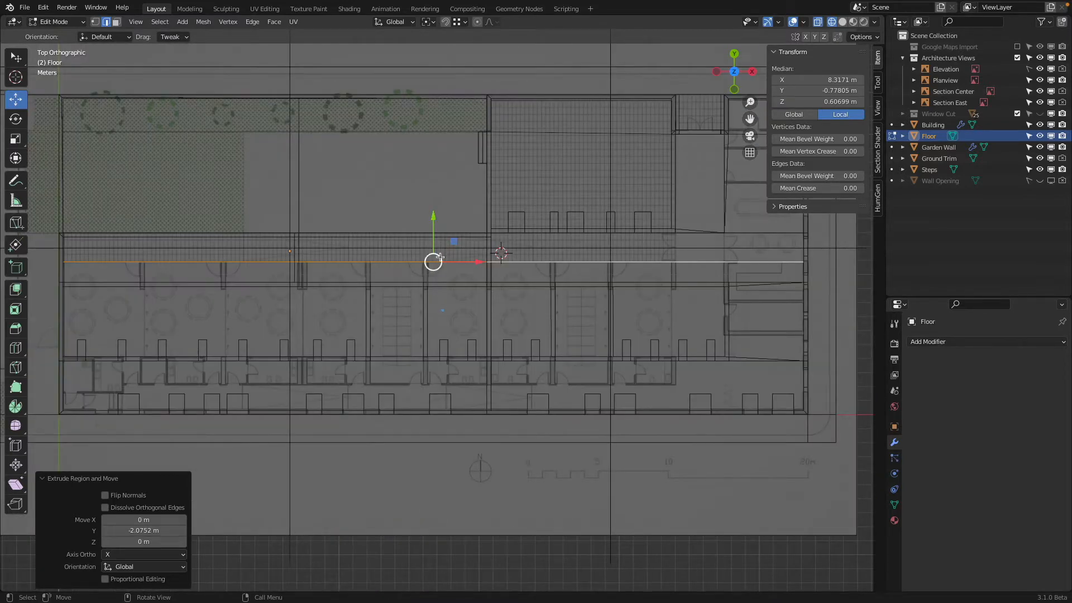
{"action": "key", "text": "g"}
{"action": "key", "text": "y"}
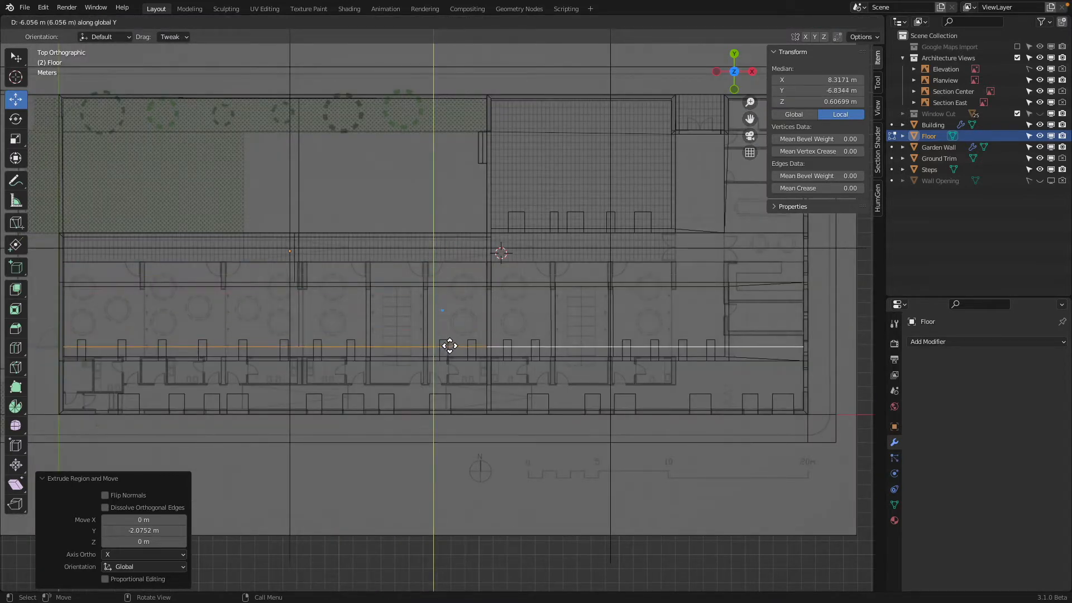
{"action": "left_click", "coordinate": [445, 318]}
{"action": "middle_click_drag", "start_coordinate": [445, 318], "coordinate": [581, 184]}
{"action": "key", "text": "shift+z"}
{"action": "mouse_move", "coordinate": [357, 279]}
{"action": "middle_mouse_down"}
{"action": "mouse_move", "coordinate": [378, 260]}
{"action": "mouse_move", "coordinate": [513, 230]}
{"action": "middle_mouse_up"}
Knife-cut the raised walkway strip of the floor straight along Y, in front of the blue window and near the level change
{"action": "key", "text": "alt+z"}
{"action": "scroll", "coordinate": [377, 259], "scroll_direction": "up", "scroll_amount": 5}
{"action": "left_click", "coordinate": [549, 297]}
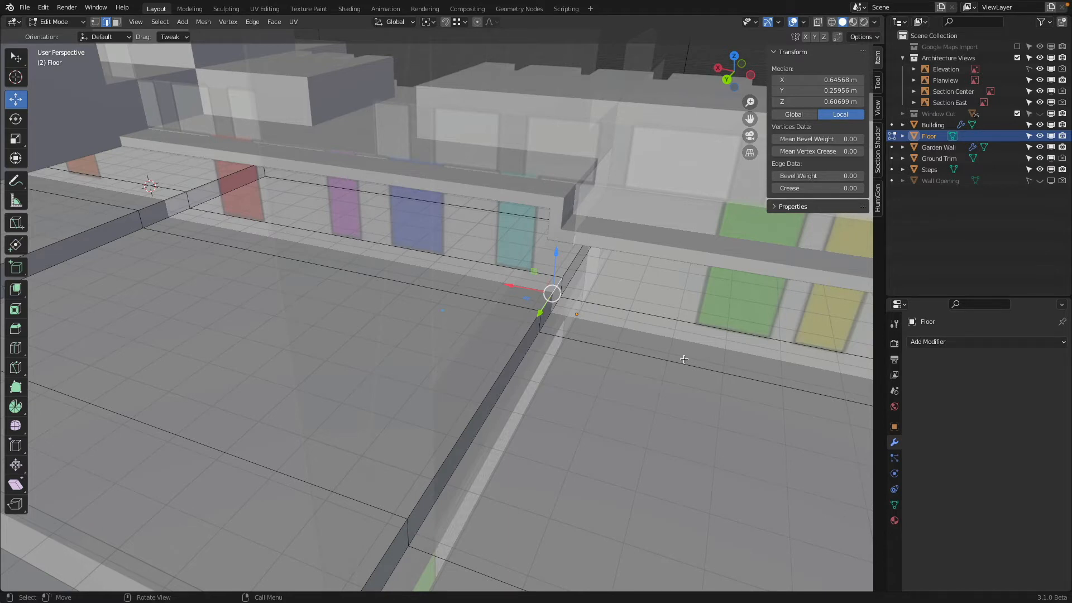
{"action": "scroll", "coordinate": [675, 305], "scroll_direction": "down", "scroll_amount": 4}
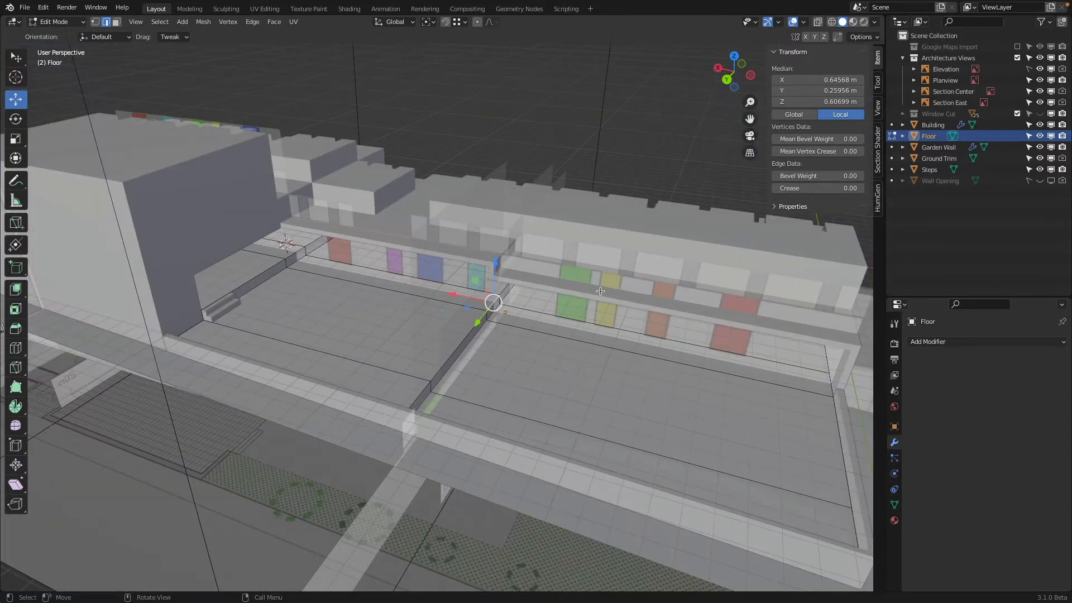
{"action": "scroll", "coordinate": [600, 291], "scroll_direction": "up", "scroll_amount": 4}
{"action": "middle_click_drag", "start_coordinate": [519, 273], "coordinate": [517, 273]}
{"action": "key", "text": "k"}
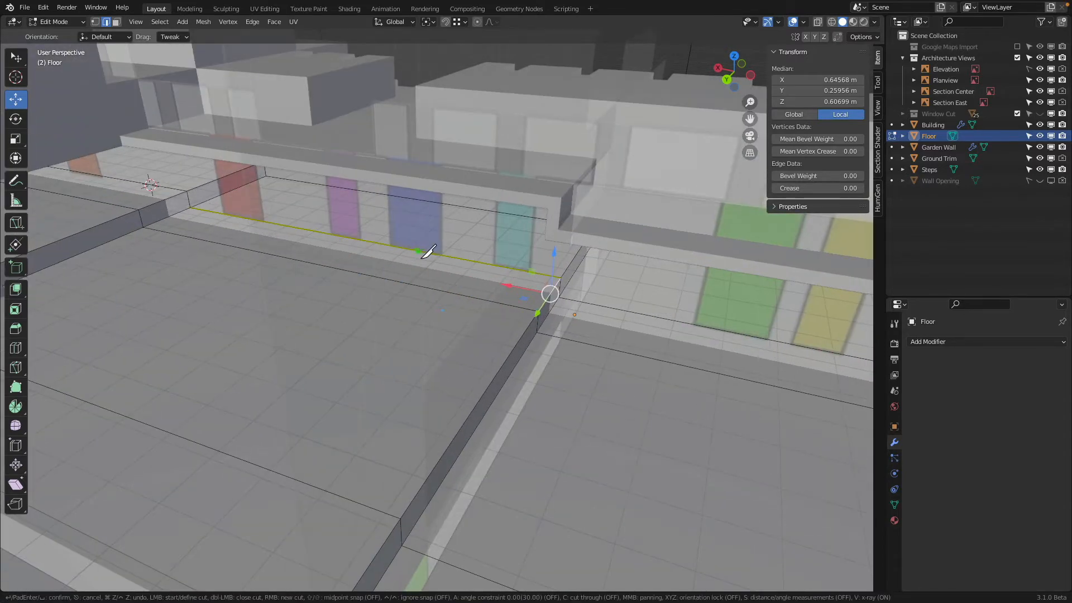
{"action": "left_click", "coordinate": [430, 253]}
{"action": "key", "text": "y"}
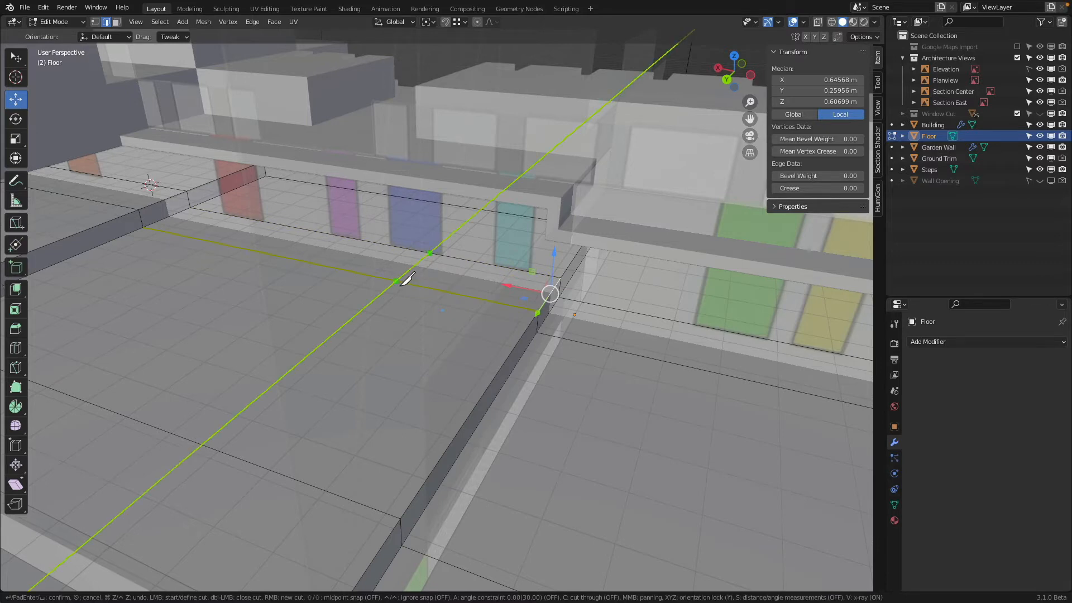
{"action": "left_click", "coordinate": [397, 282]}
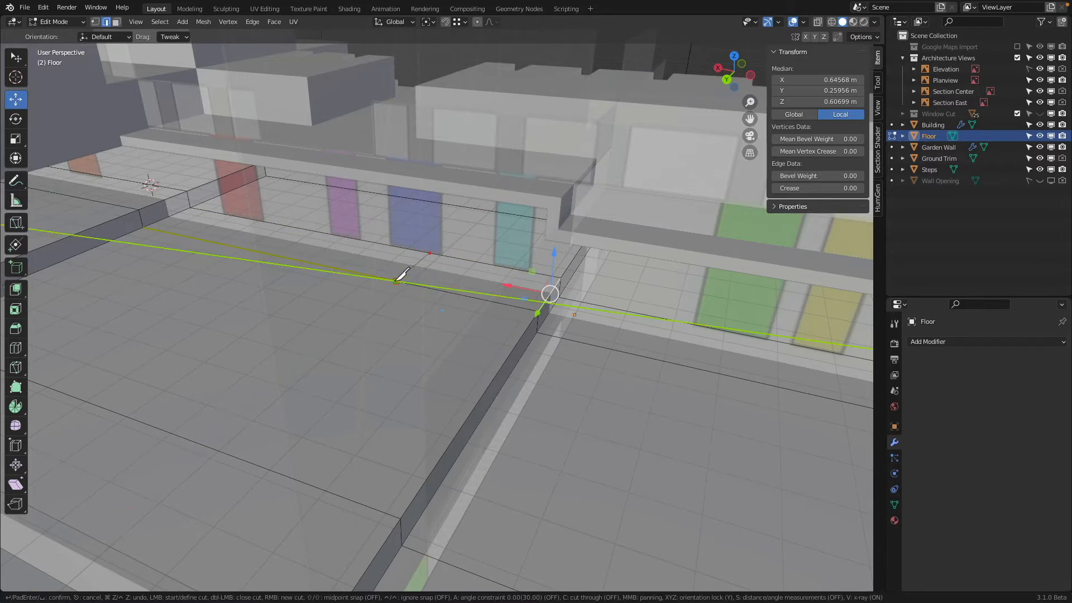
{"action": "key", "text": "Return"}
Knife-cut the lower walkway strip along Y and move the new edge about 3.56 m along X to the level change
{"action": "key", "text": "k"}
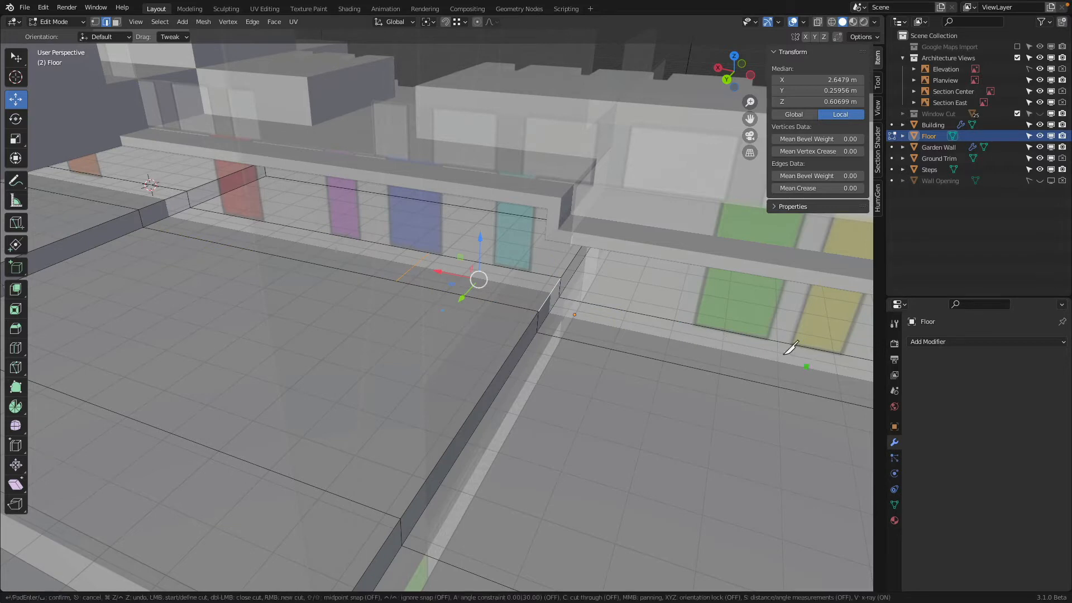
{"action": "left_click", "coordinate": [694, 326]}
{"action": "key", "text": "y"}
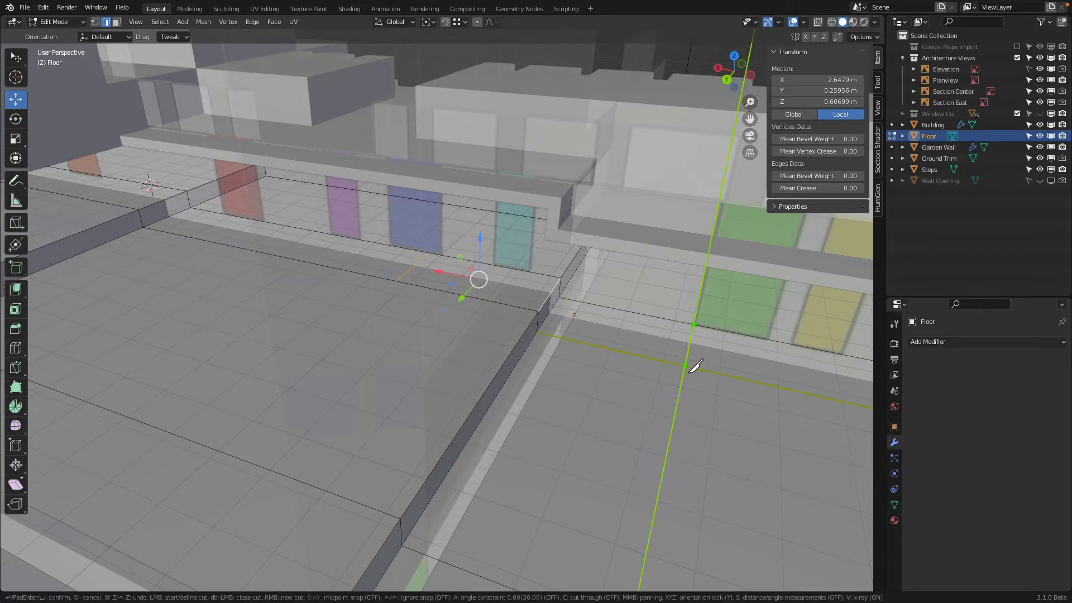
{"action": "left_click", "coordinate": [686, 366]}
{"action": "key", "text": "Return"}
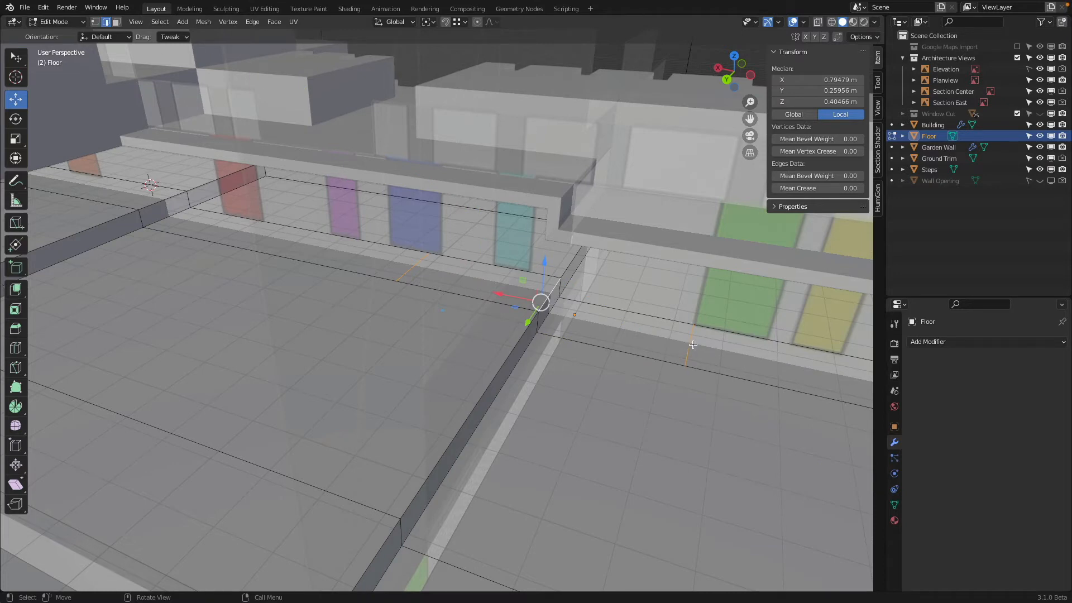
{"action": "left_click", "coordinate": [693, 345]}
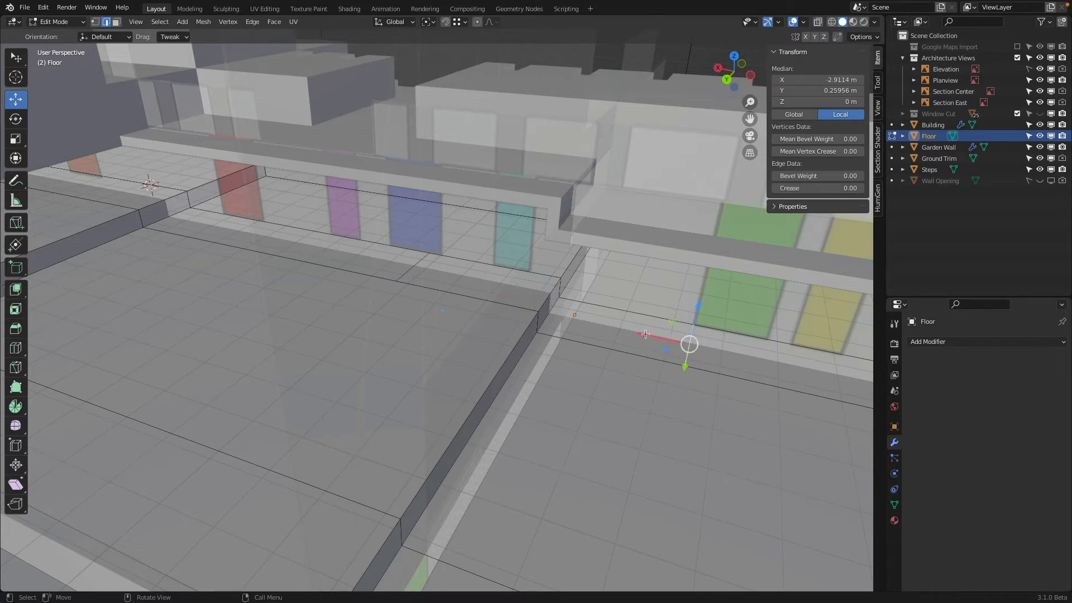
{"action": "left_click_drag", "start_coordinate": [687, 342], "coordinate": [550, 340]}
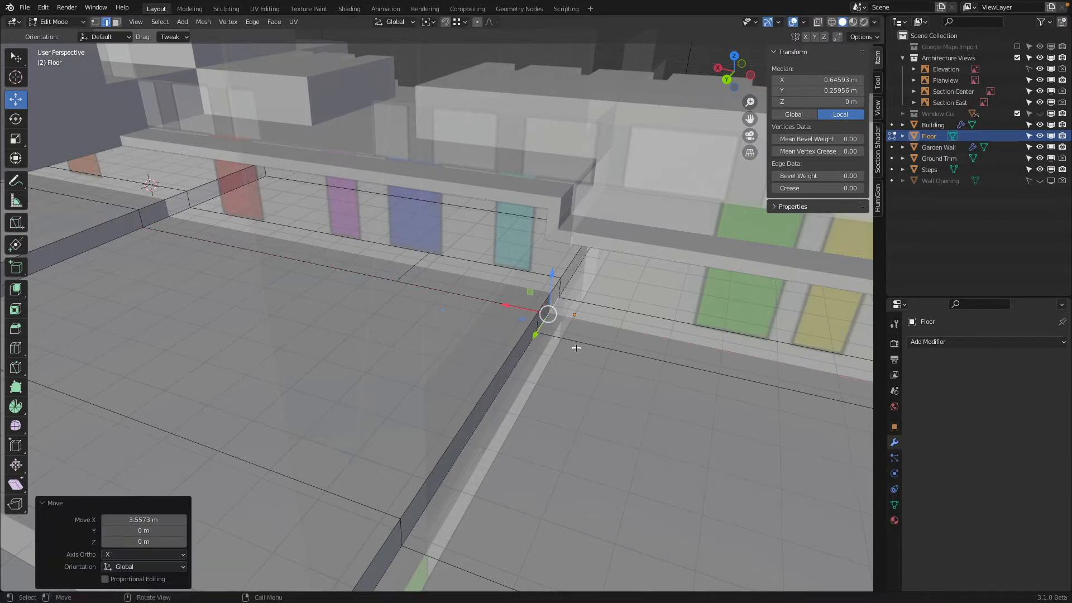
Move the lower walkway's cut edge -1 m along X from the level change
{"action": "type", "text": "g"}
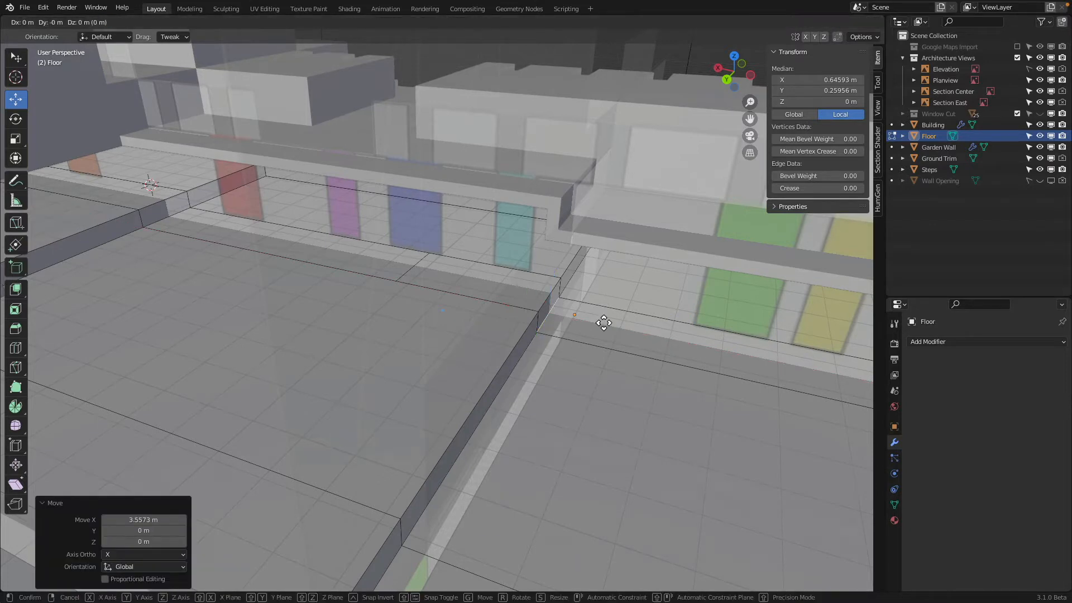
{"action": "type", "text": "x-1"}
{"action": "key", "text": "Return"}
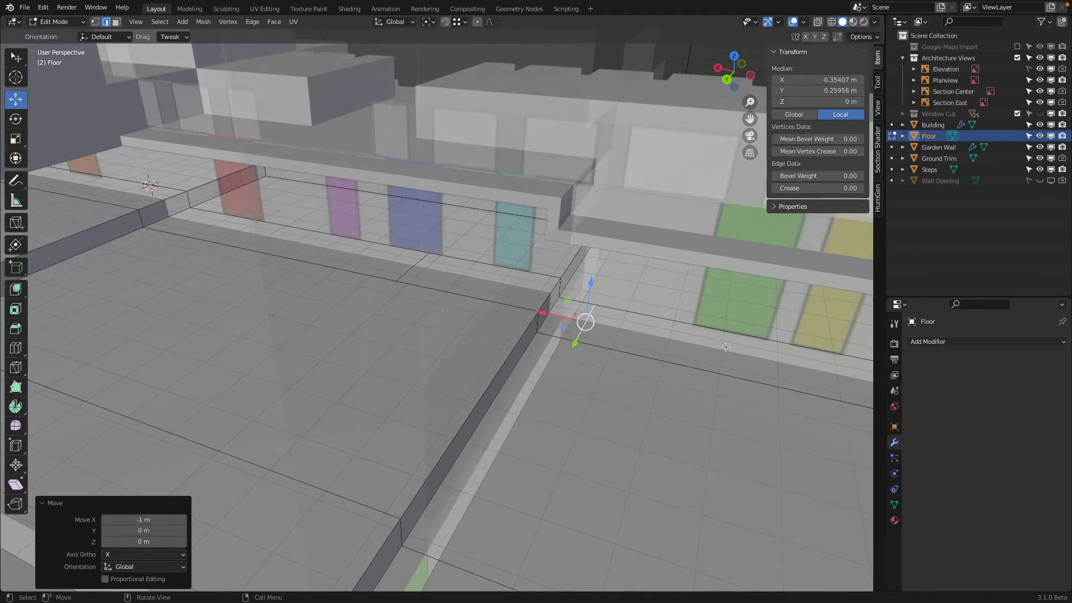
Move the raised walkway's cut edge about -4.00 m along X to the level change, and offset it 1 m along X
{"action": "left_click", "coordinate": [425, 263]}
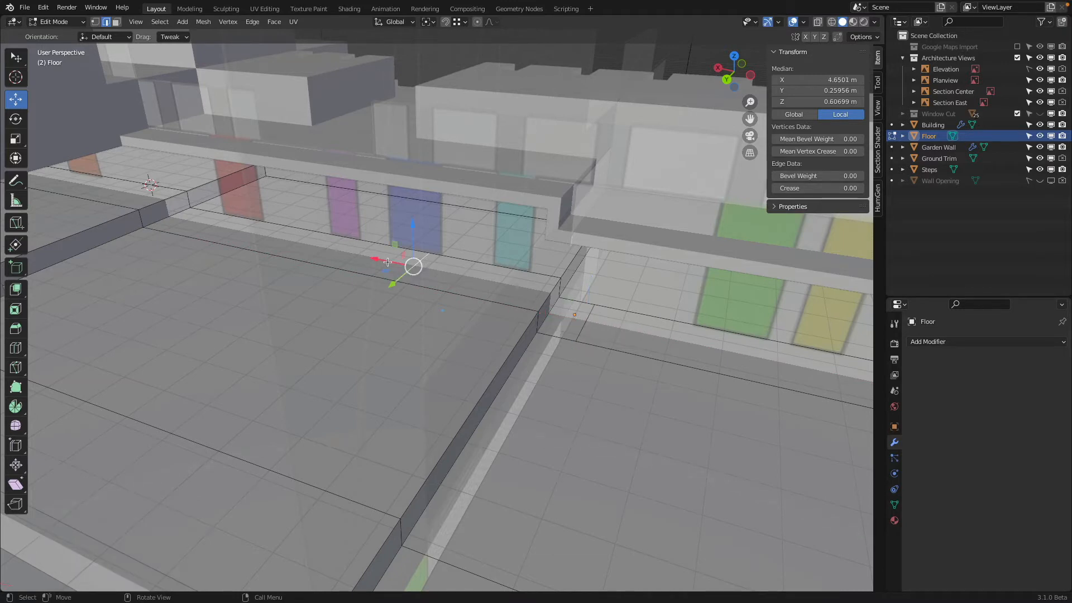
{"action": "left_click_drag", "start_coordinate": [387, 262], "coordinate": [534, 304]}
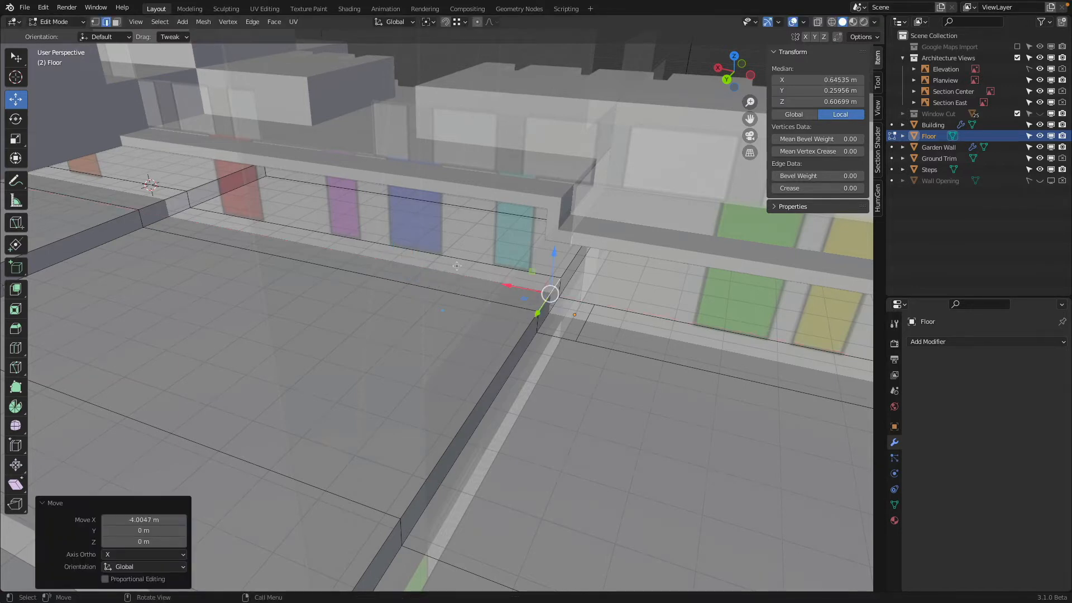
{"action": "key", "text": "g"}
{"action": "key", "text": "x"}
{"action": "key", "text": "1"}
{"action": "key", "text": "Return"}
Scale both walkway cut edges along X by about 3.527 to reach the ramp ends on the top-view plan
{"action": "left_click", "coordinate": [584, 328], "text": "shift"}
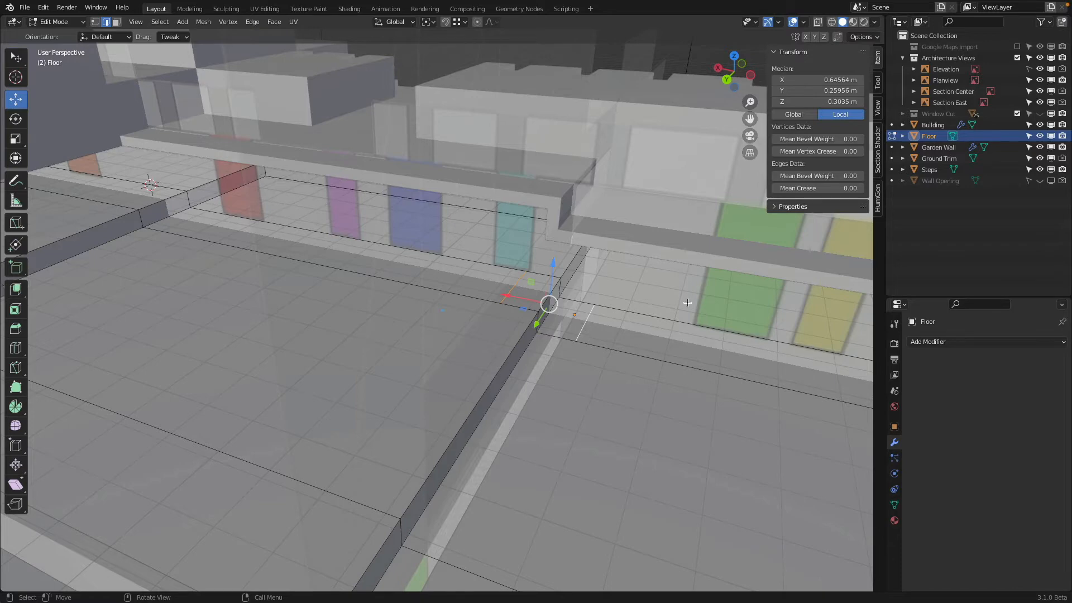
{"action": "left_click", "coordinate": [734, 56]}
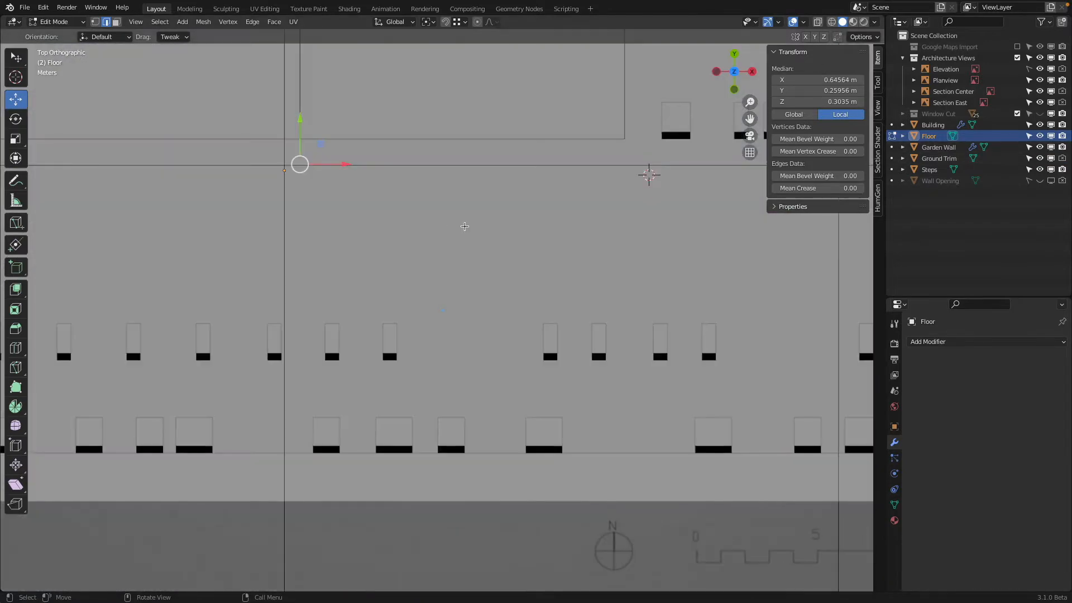
{"action": "key", "text": "z"}
{"action": "left_click", "coordinate": [367, 232]}
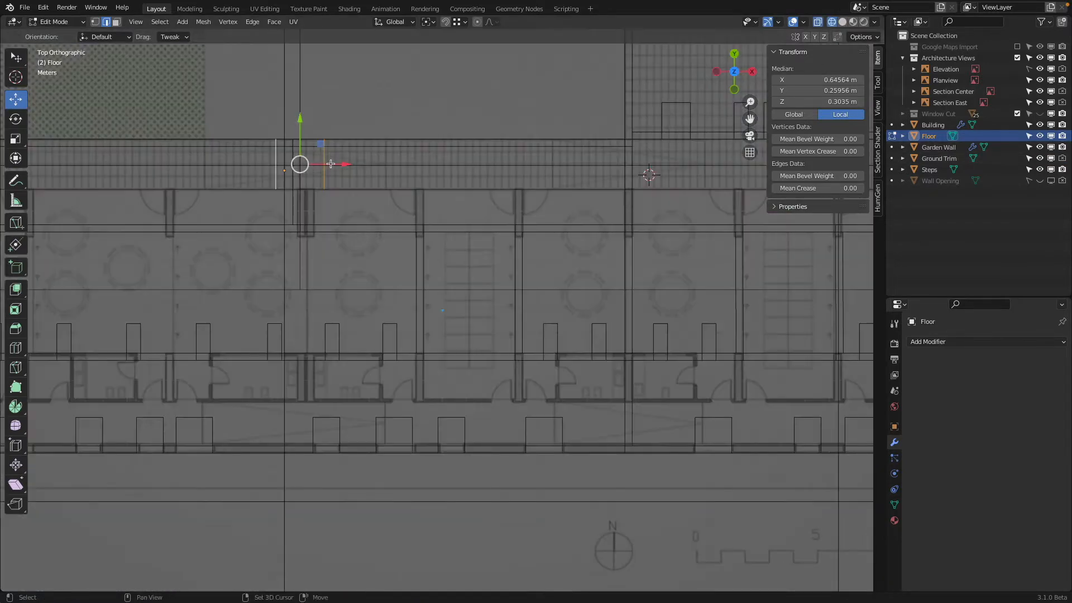
{"action": "middle_click_drag", "start_coordinate": [349, 156], "coordinate": [451, 270], "text": "shift"}
{"action": "scroll", "coordinate": [451, 271], "scroll_direction": "up", "scroll_amount": 3}
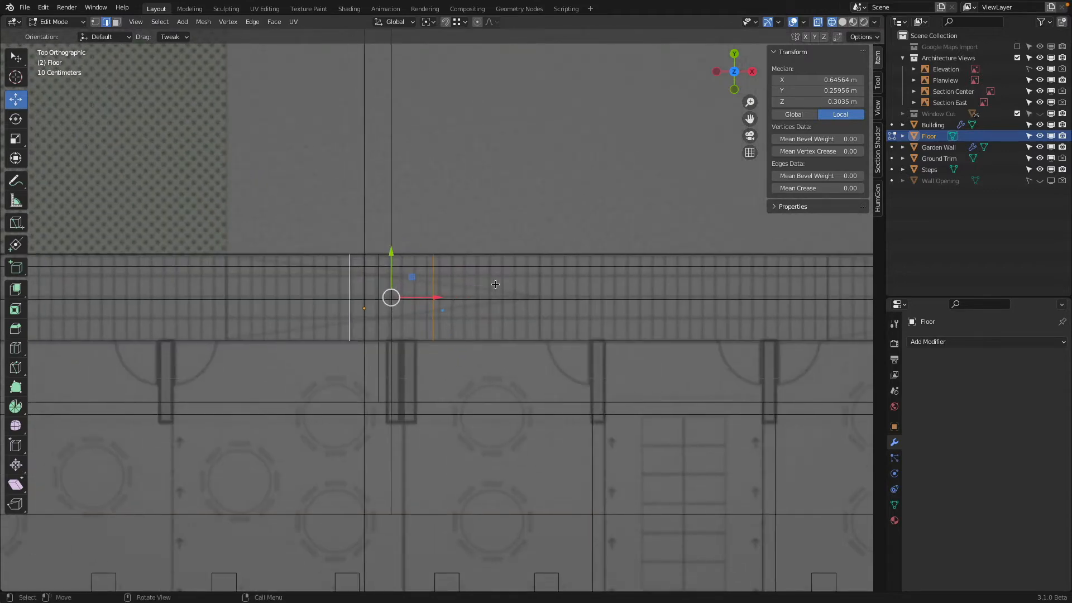
{"action": "key", "text": "s"}
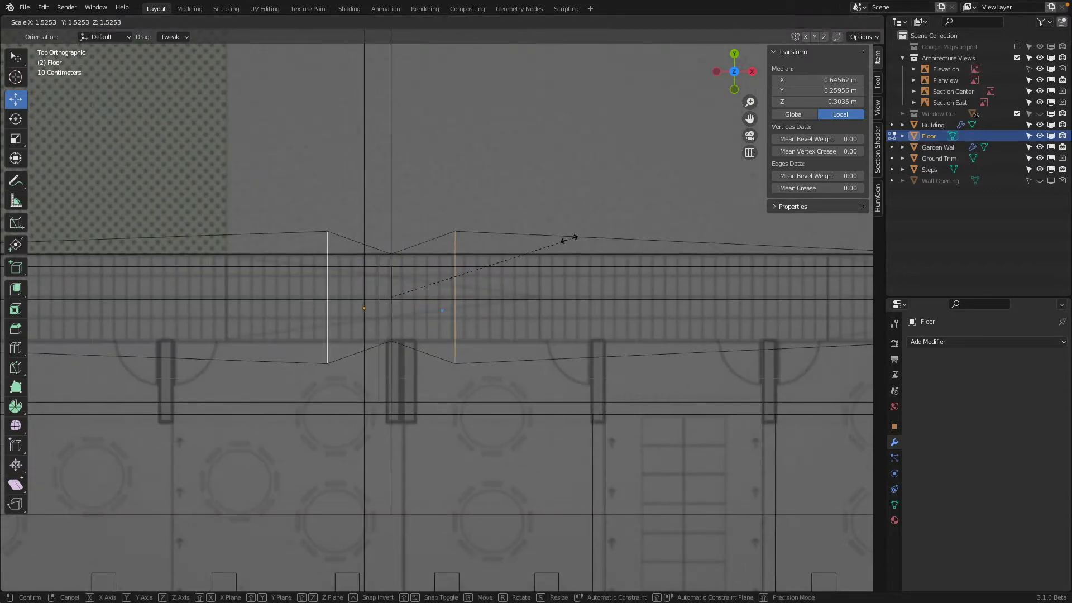
{"action": "key", "text": "x"}
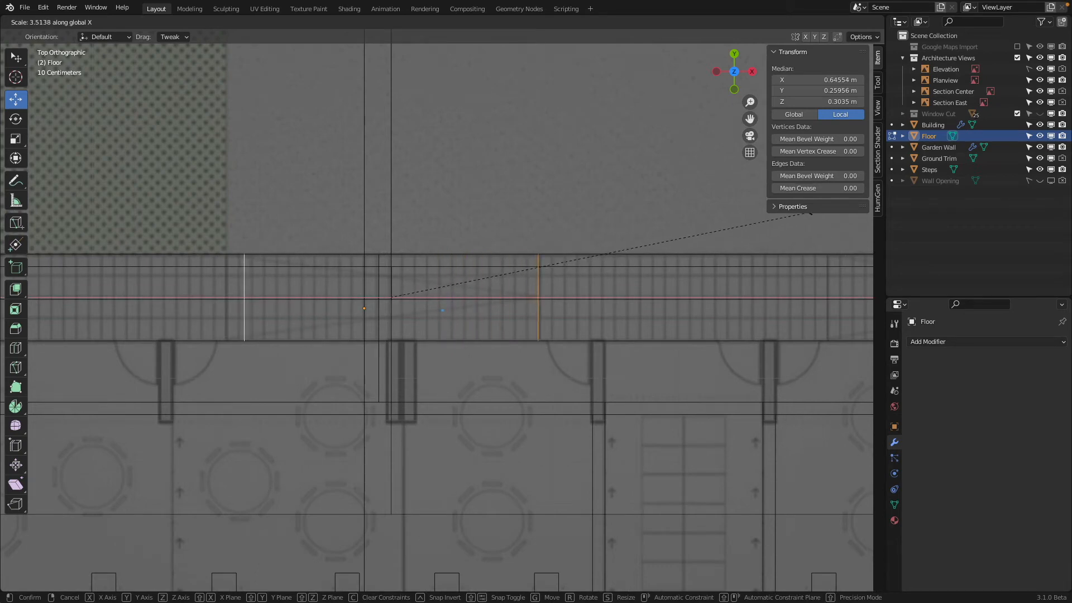
{"action": "left_click", "coordinate": [812, 213]}
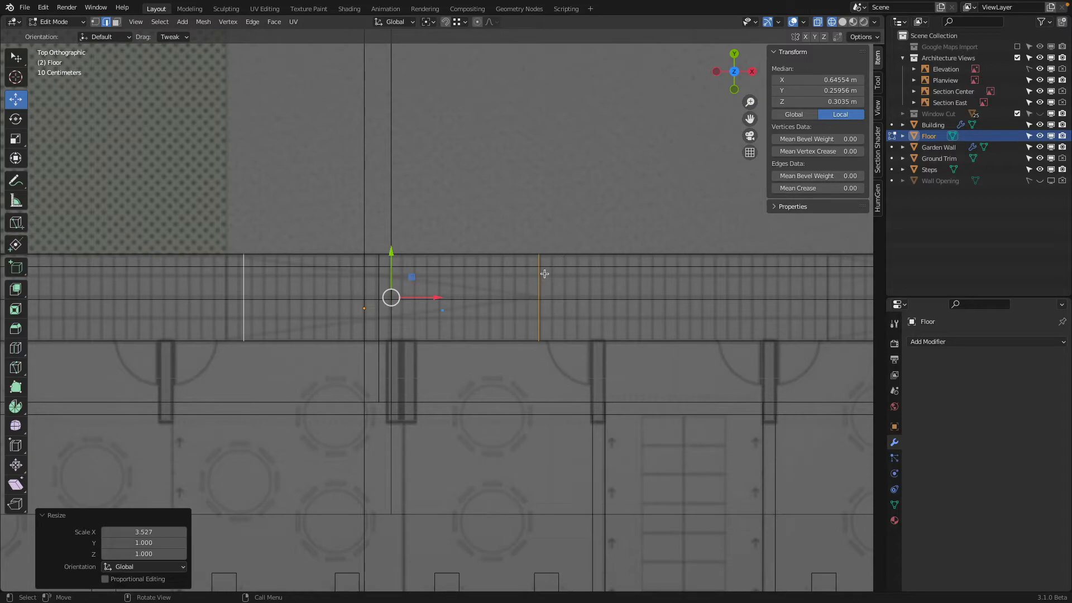
Return to solid shading in a perspective view and hide the Architecture Views collection
{"action": "scroll", "coordinate": [443, 312], "scroll_direction": "down", "scroll_amount": 6}
{"action": "mouse_move", "coordinate": [442, 312]}
{"action": "middle_mouse_down"}
{"action": "mouse_move", "coordinate": [544, 224]}
{"action": "mouse_move", "coordinate": [572, 219]}
{"action": "middle_mouse_up"}
{"action": "key", "text": "shift+z"}
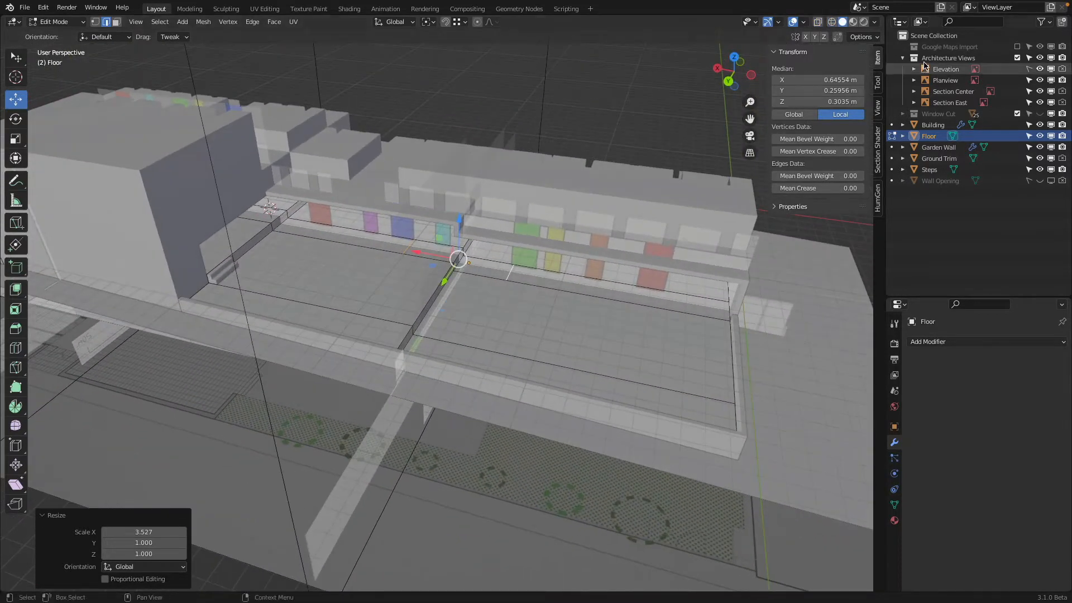
{"action": "left_click", "coordinate": [1017, 58]}
Delete the upper and lower edges of the level-change riser where it crosses the walkway
{"action": "scroll", "coordinate": [498, 236], "scroll_direction": "up", "scroll_amount": 8}
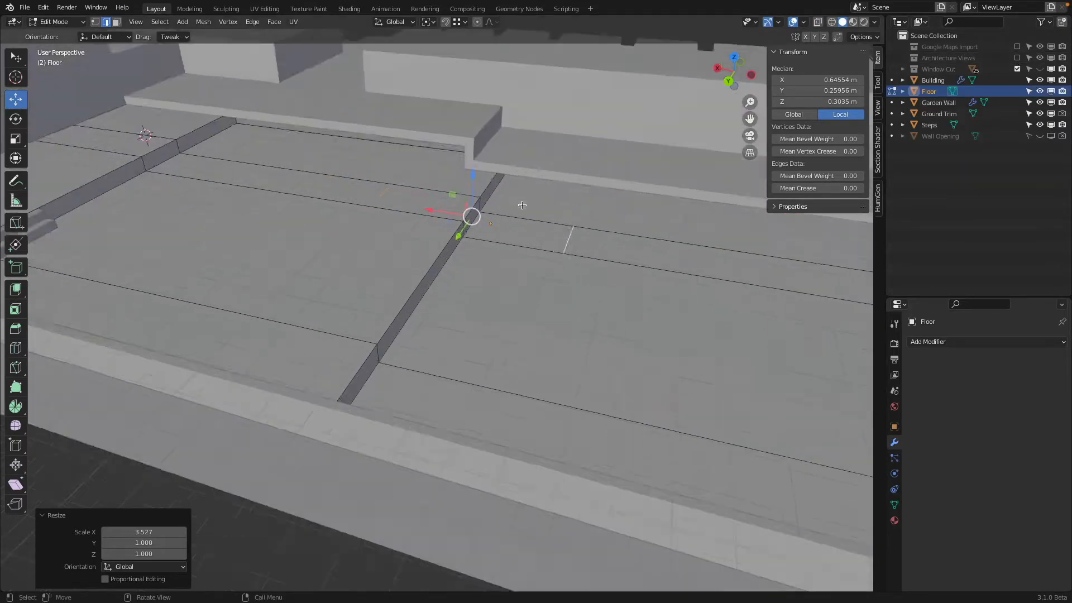
{"action": "left_click", "coordinate": [512, 171]}
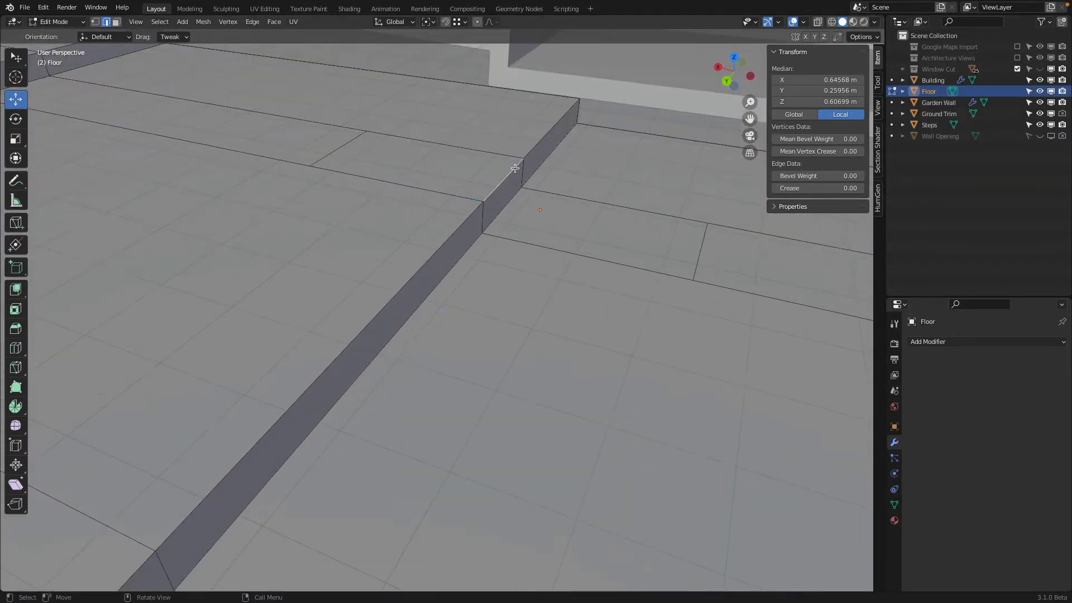
{"action": "left_click", "coordinate": [512, 199], "text": "shift"}
{"action": "middle_click_drag", "start_coordinate": [600, 201], "coordinate": [590, 220], "text": "shift"}
{"action": "key", "text": "x"}
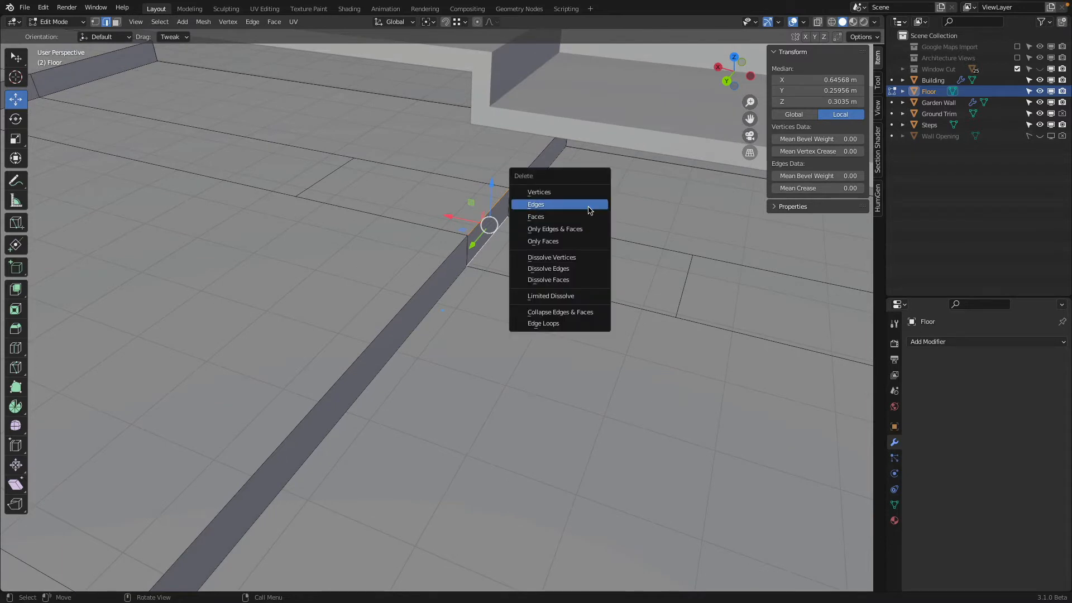
{"action": "left_click", "coordinate": [586, 205]}
Fill a sloped ramp face between the raised and lower walkway cut edges
{"action": "left_click", "coordinate": [337, 170]}
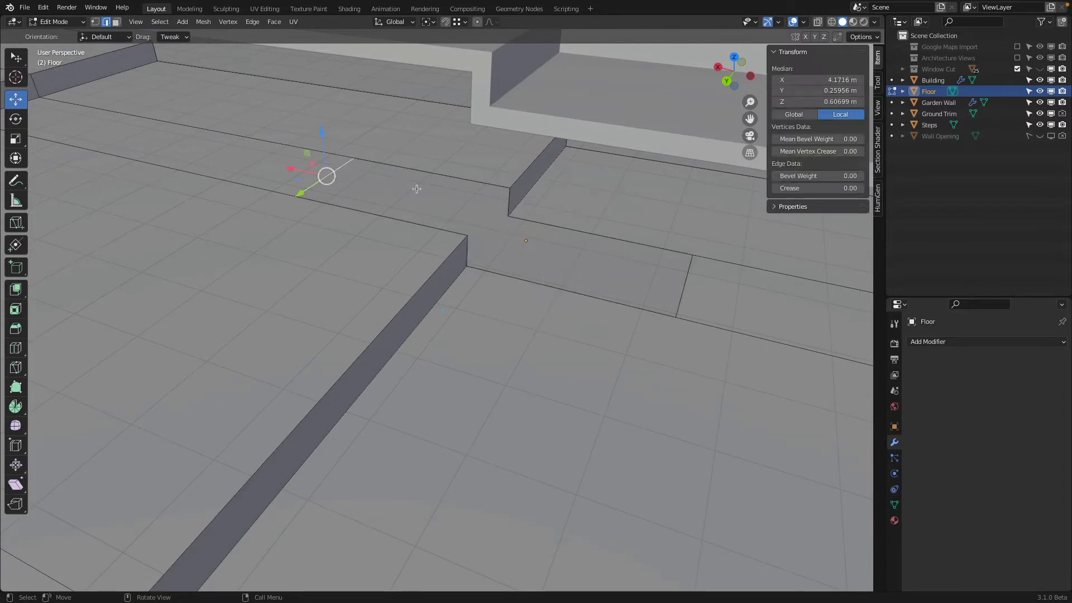
{"action": "left_click", "coordinate": [682, 290], "text": "shift"}
{"action": "middle_click_drag", "start_coordinate": [641, 273], "coordinate": [622, 271]}
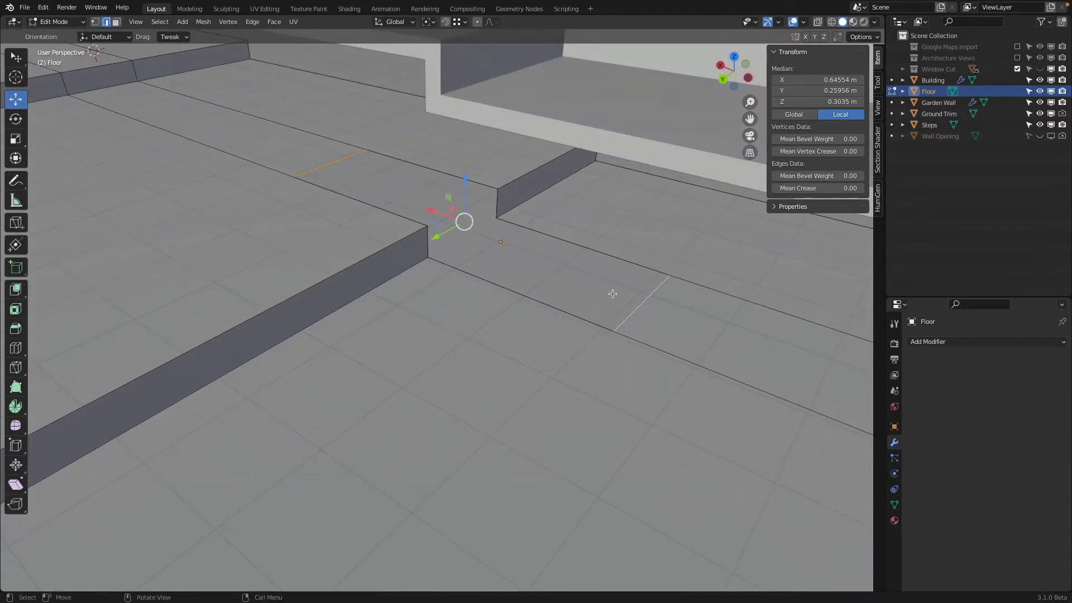
{"action": "key", "text": "f"}
{"action": "mouse_move", "coordinate": [560, 281]}
{"action": "middle_mouse_down"}
{"action": "mouse_move", "coordinate": [618, 277]}
{"action": "mouse_move", "coordinate": [547, 268]}
{"action": "mouse_move", "coordinate": [558, 278]}
{"action": "middle_mouse_up"}
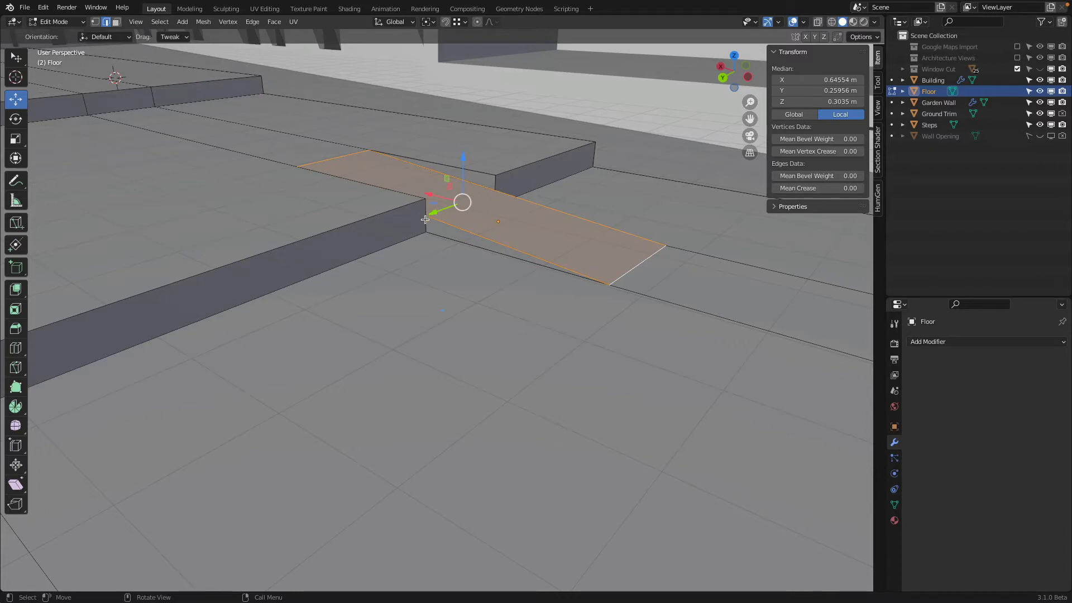
Try to fill the side gap between the ramp edge and the adjoining raised and lower floor edges
{"action": "left_click", "coordinate": [482, 173]}
{"action": "left_click", "coordinate": [521, 193], "text": "shift"}
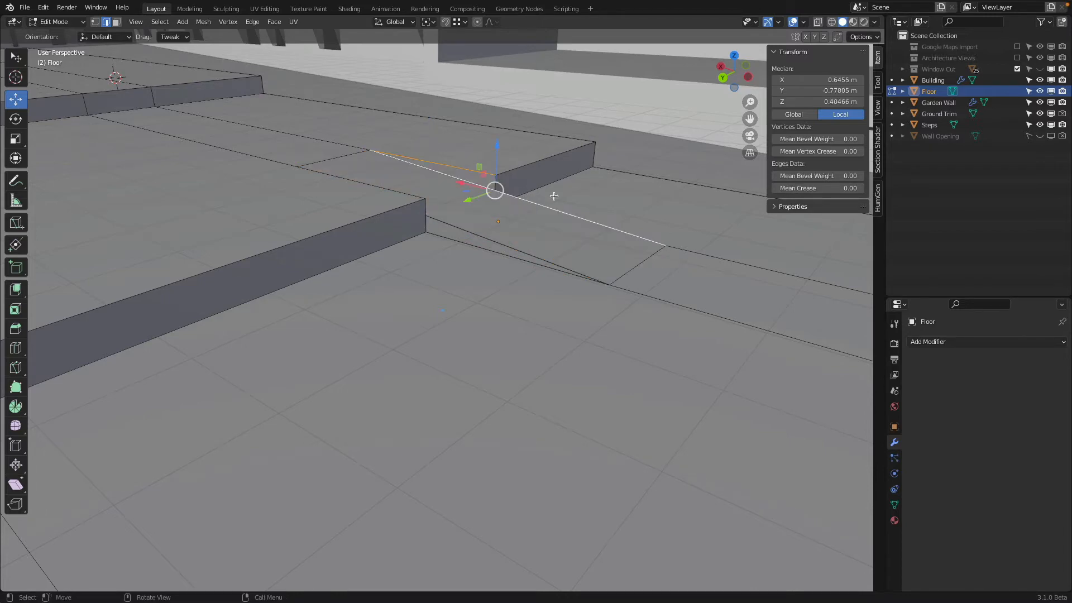
{"action": "key", "text": "f"}
{"action": "middle_click_drag", "start_coordinate": [555, 196], "coordinate": [480, 223]}
{"action": "key", "text": "ctrl+z"}
{"action": "left_click", "coordinate": [475, 171]}
{"action": "left_click", "coordinate": [493, 184], "text": "shift"}
{"action": "key", "text": "f"}
{"action": "scroll", "coordinate": [483, 163], "scroll_direction": "down", "scroll_amount": 4}
{"action": "scroll", "coordinate": [479, 222], "scroll_direction": "up", "scroll_amount": 4}
{"action": "middle_click_drag", "start_coordinate": [520, 176], "coordinate": [445, 236]}
{"action": "key", "text": "a"}
{"action": "key", "text": "alt+a"}
Intersect the riser's vertical corner edge with the ramp's far side edge using TinyCAD XALL
{"action": "left_click", "coordinate": [427, 238]}
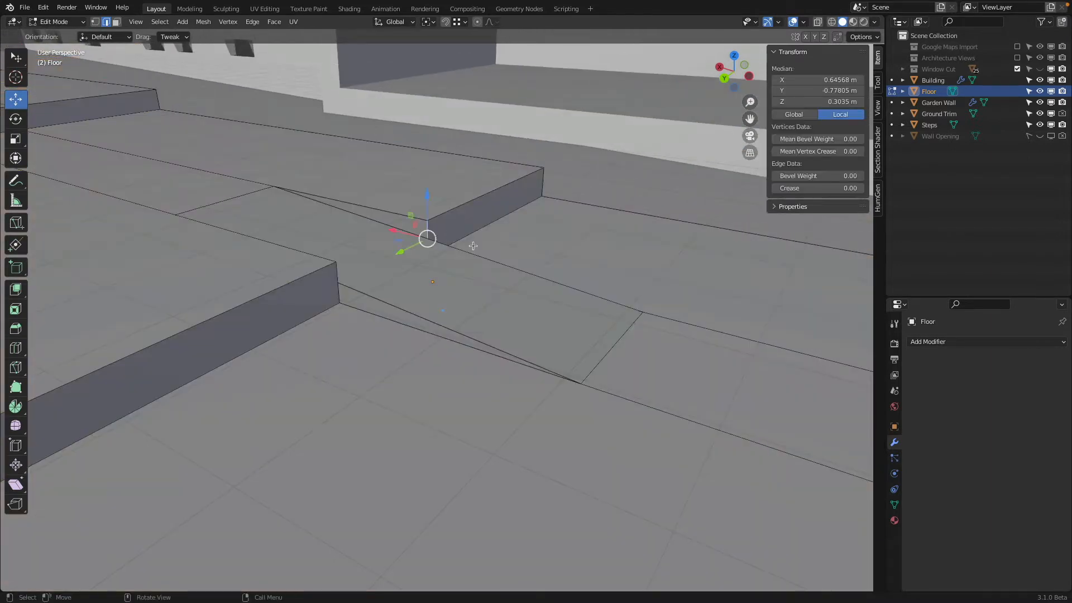
{"action": "left_click", "coordinate": [470, 252], "text": "alt"}
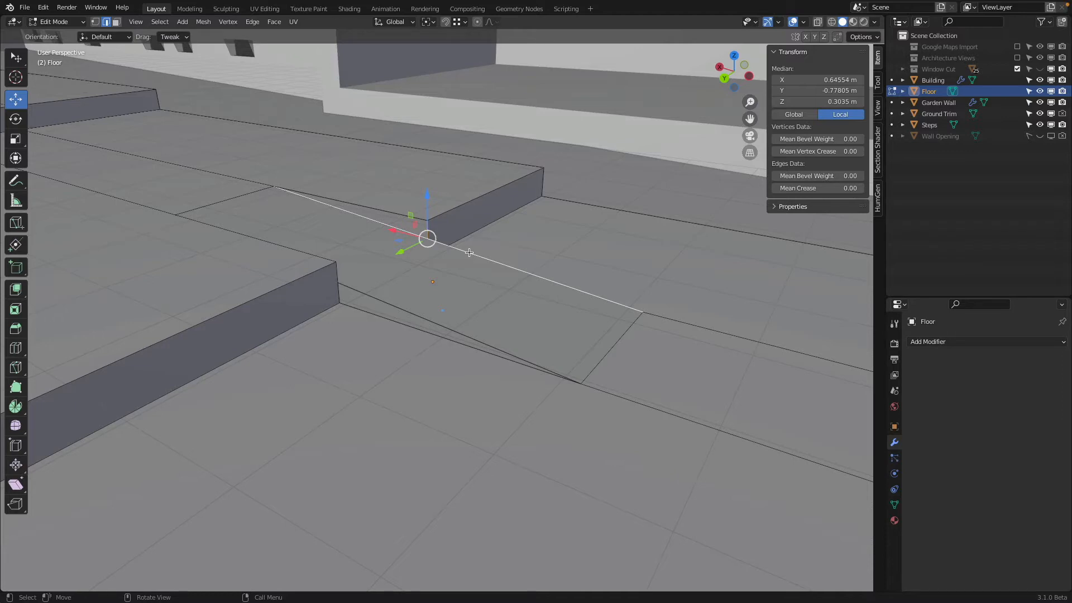
{"action": "right_click", "coordinate": [470, 253]}
{"action": "mouse_move", "coordinate": [461, 221]}
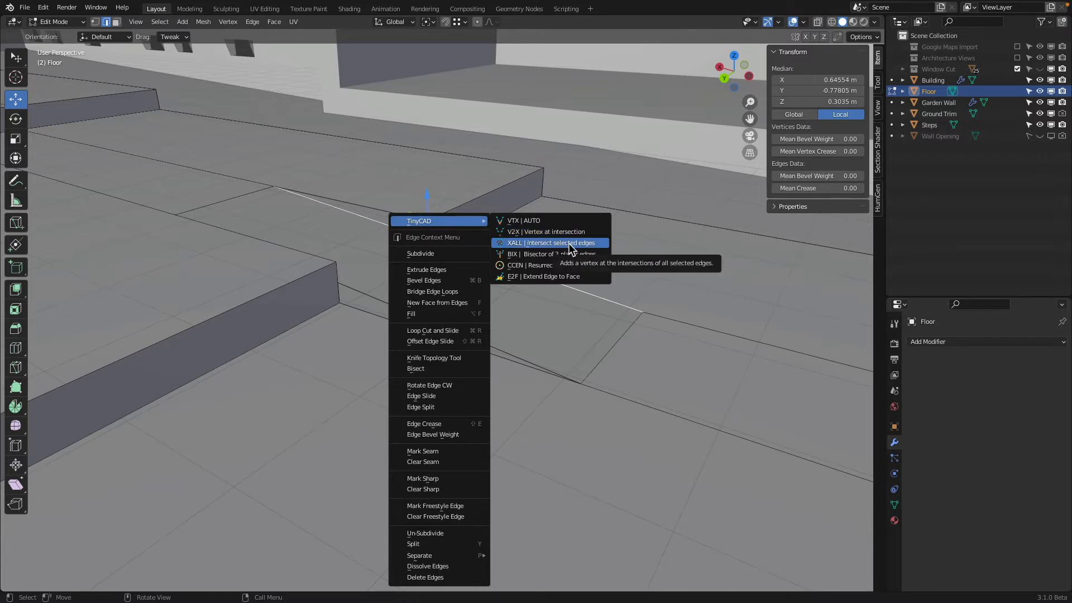
{"action": "left_click", "coordinate": [540, 245]}
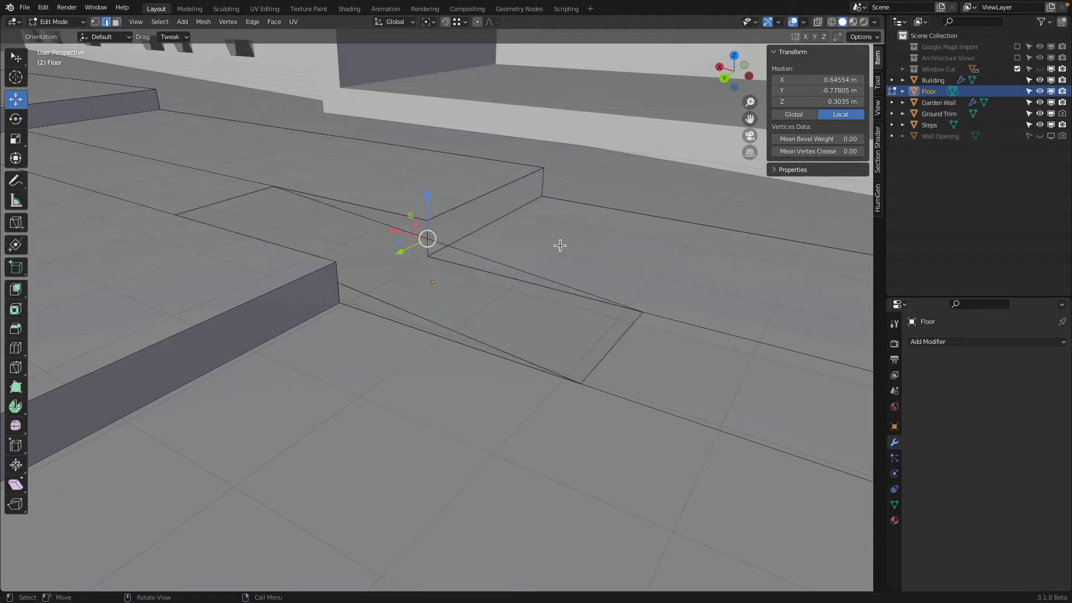
Intersect the opposite riser corner's vertical edge with the ramp's near side edge using TinyCAD
{"action": "left_click", "coordinate": [337, 272]}
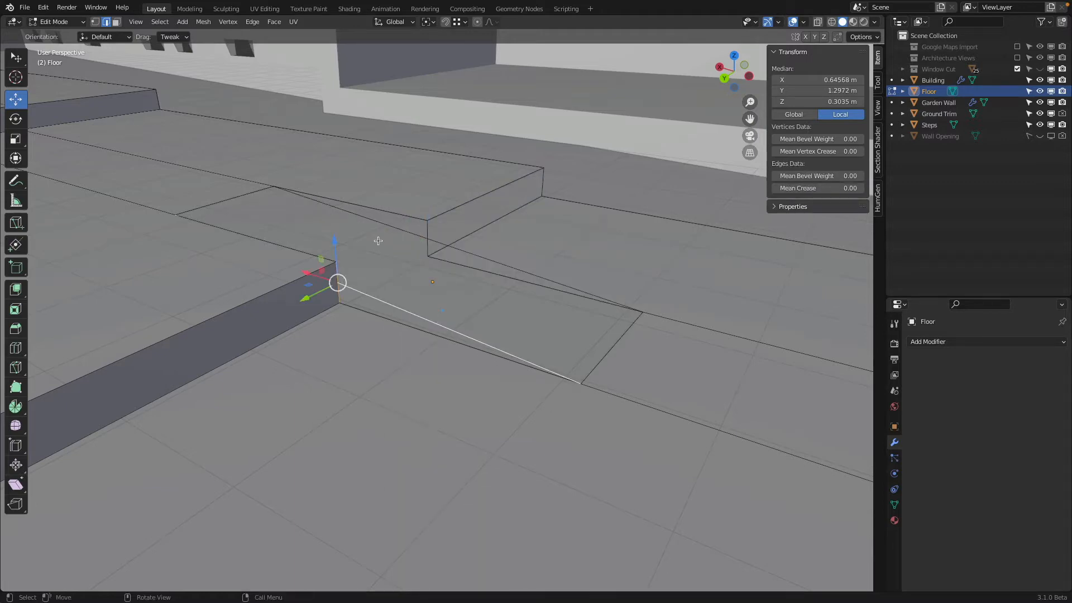
{"action": "key", "text": "shift+z"}
{"action": "key", "text": "shift+z"}
{"action": "right_click", "coordinate": [402, 263]}
{"action": "mouse_move", "coordinate": [403, 235]}
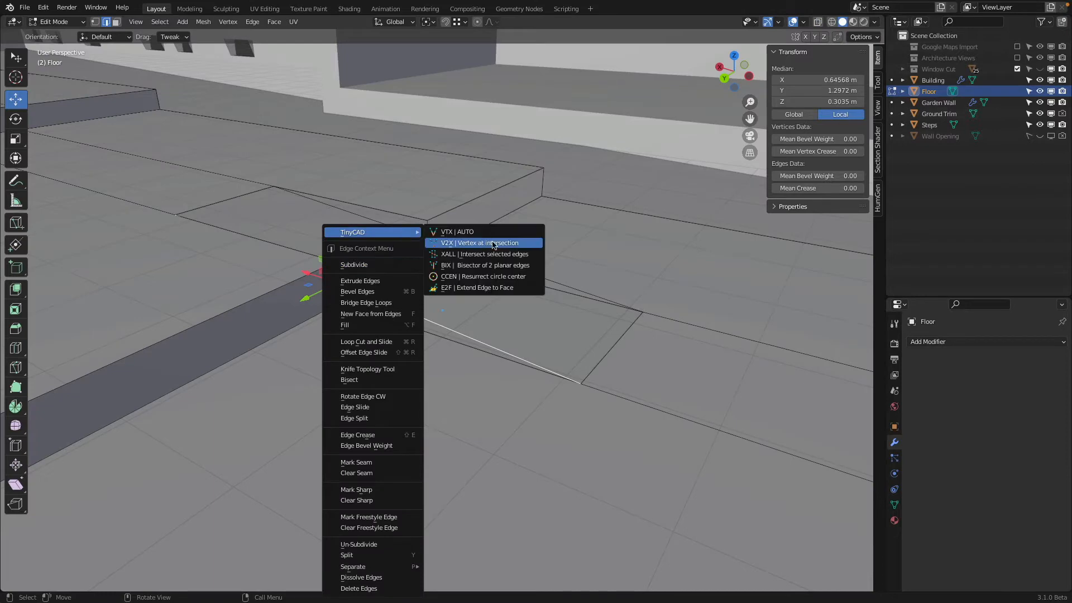
{"action": "left_click", "coordinate": [530, 244]}
Isolate the Floor object by hiding all other objects in Object Mode, and frame the ramp opening
{"action": "left_click", "coordinate": [390, 228]}
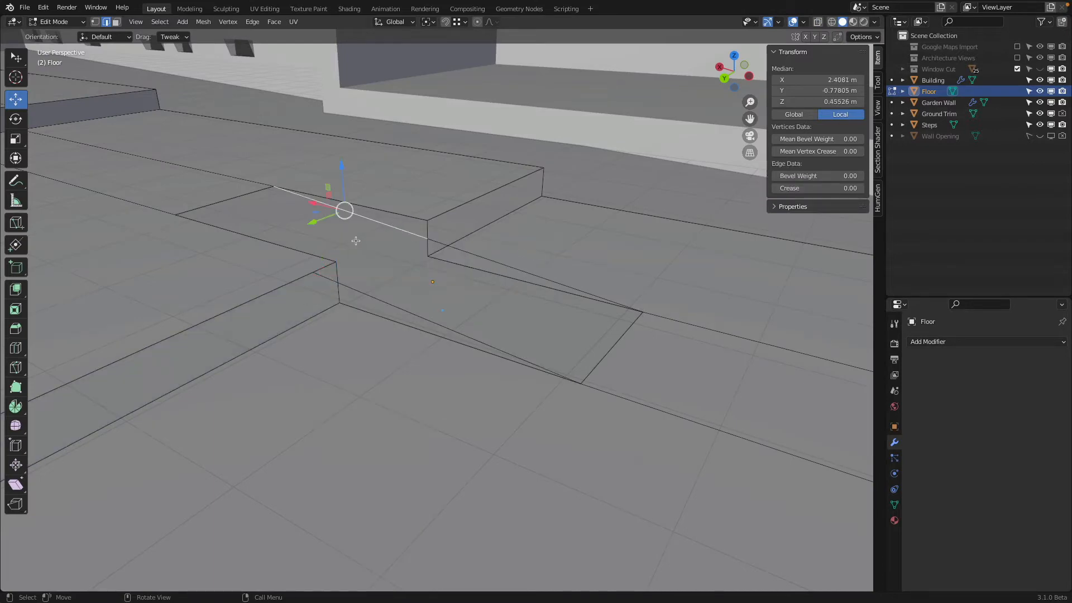
{"action": "scroll", "coordinate": [374, 209], "scroll_direction": "down", "scroll_amount": 4}
{"action": "middle_click_drag", "start_coordinate": [374, 208], "coordinate": [407, 225]}
{"action": "key", "text": "Tab"}
{"action": "key", "text": "shift+h"}
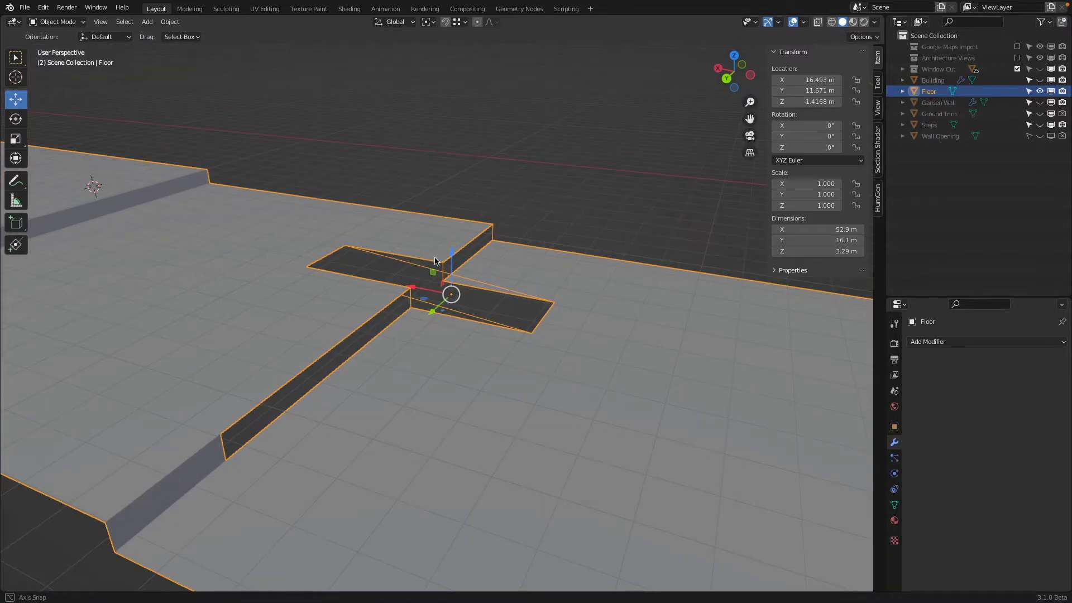
{"action": "middle_click_drag", "start_coordinate": [399, 353], "coordinate": [419, 249]}
{"action": "scroll", "coordinate": [416, 256], "scroll_direction": "up", "scroll_amount": 6}
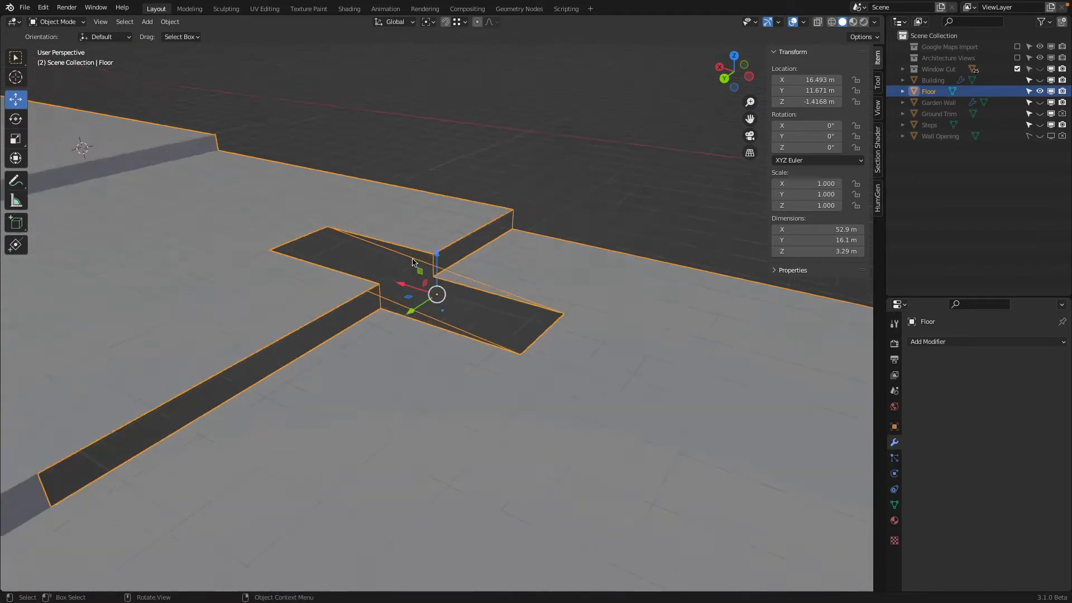
In Edit Mode, fill the triangular gaps on both sides of the upper ramp half and the sloped face between them
{"action": "key", "text": "Tab"}
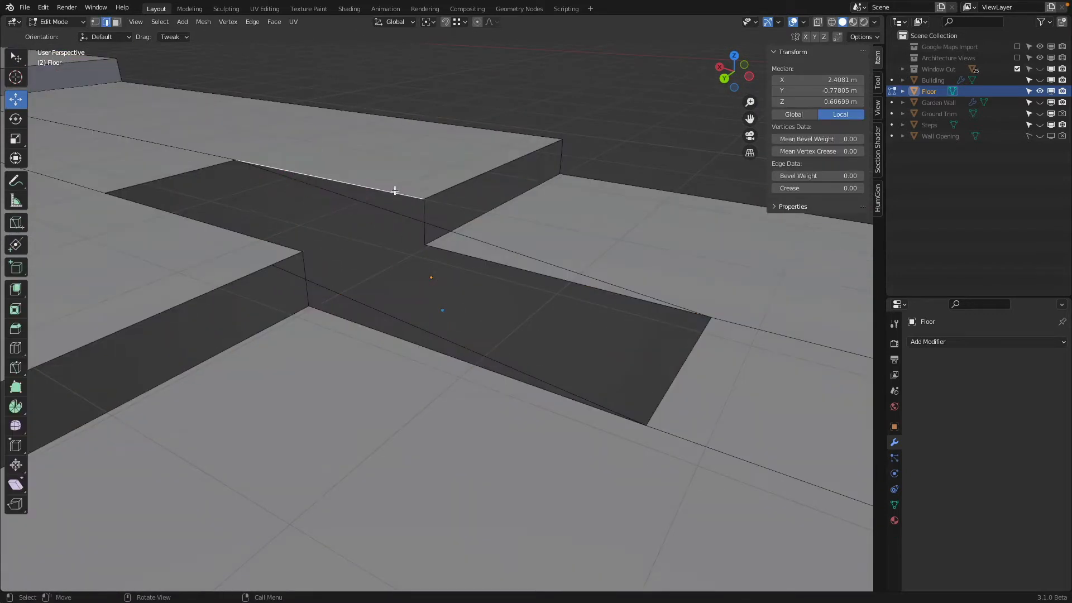
{"action": "left_click", "coordinate": [394, 213]}
{"action": "key", "text": "f"}
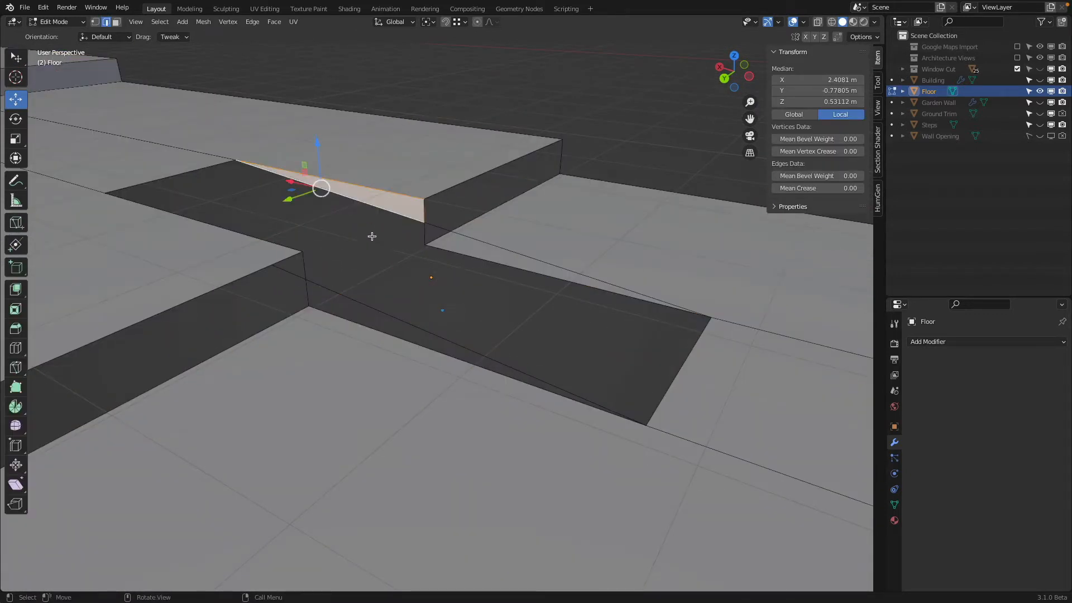
{"action": "left_click", "coordinate": [289, 278]}
{"action": "left_click", "coordinate": [282, 248], "text": "shift"}
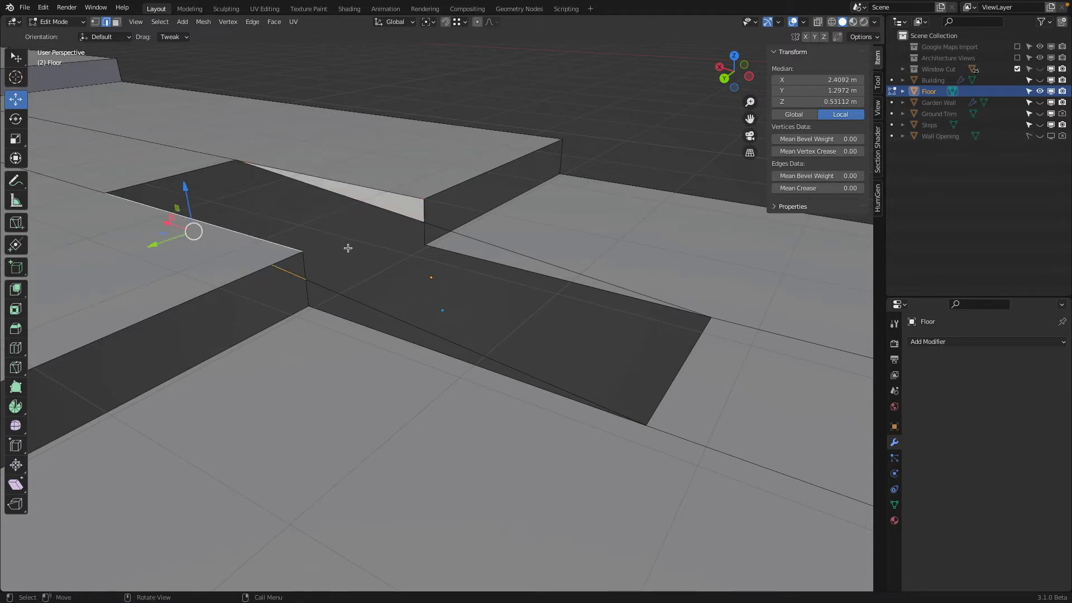
{"action": "key", "text": "f"}
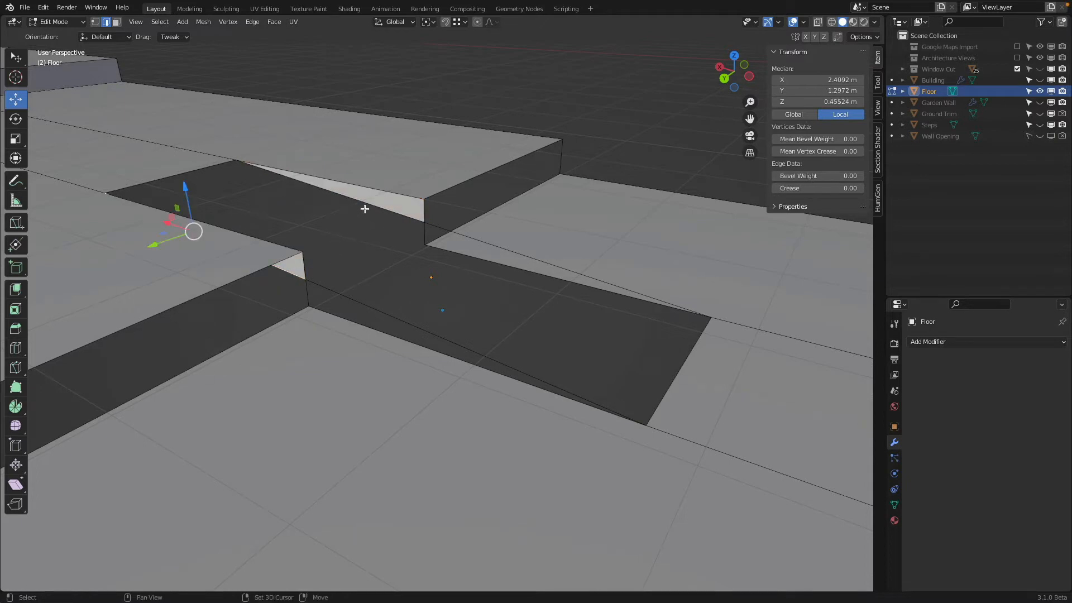
{"action": "left_click", "coordinate": [364, 206], "text": "shift"}
{"action": "key", "text": "f"}
Fill the triangular side gap between the lower ramp half's near edge and the lower floor edge
{"action": "left_click", "coordinate": [447, 249]}
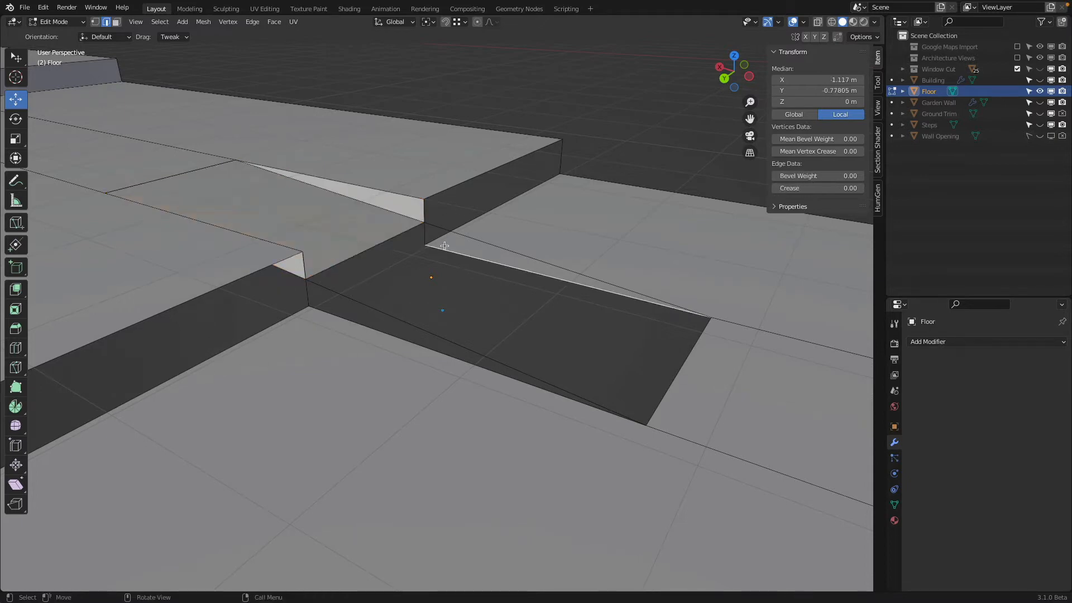
{"action": "left_click", "coordinate": [466, 246], "text": "shift"}
{"action": "left_click", "coordinate": [369, 304]}
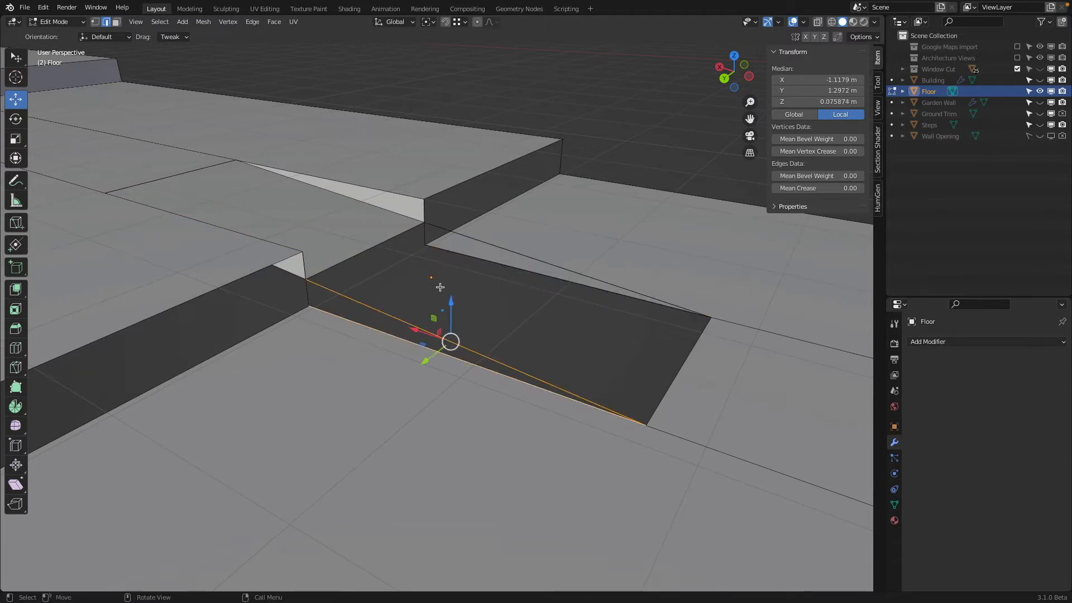
{"action": "key", "text": "f"}
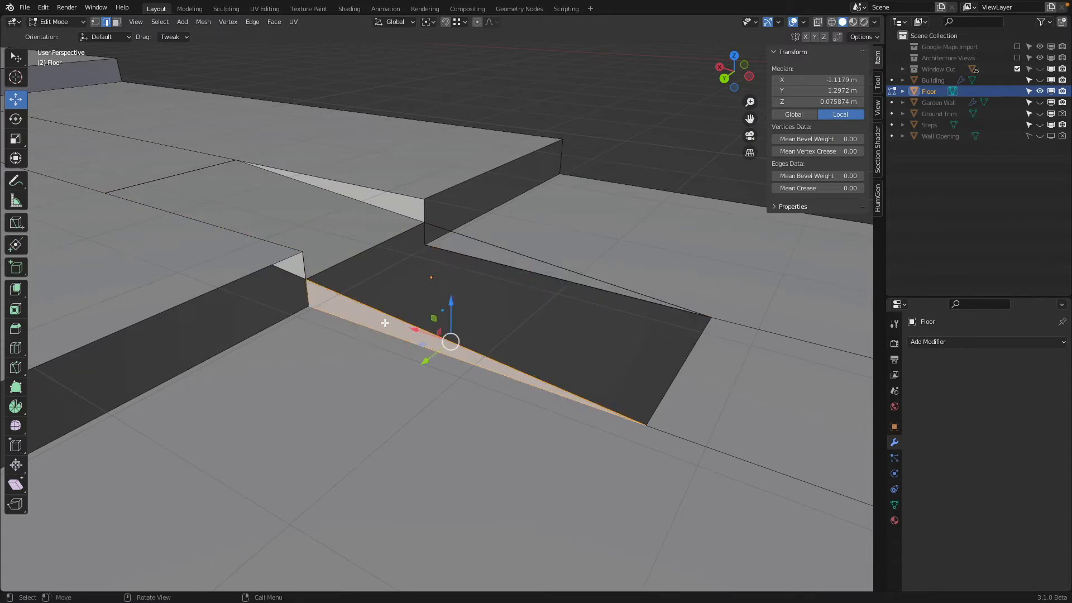
Fill the triangular side gap between the lower ramp half's far edge and the adjacent lower floor edge
{"action": "left_click", "coordinate": [488, 242]}
{"action": "left_click", "coordinate": [472, 256], "text": "shift"}
{"action": "key", "text": "f"}
{"action": "left_click", "coordinate": [427, 230]}
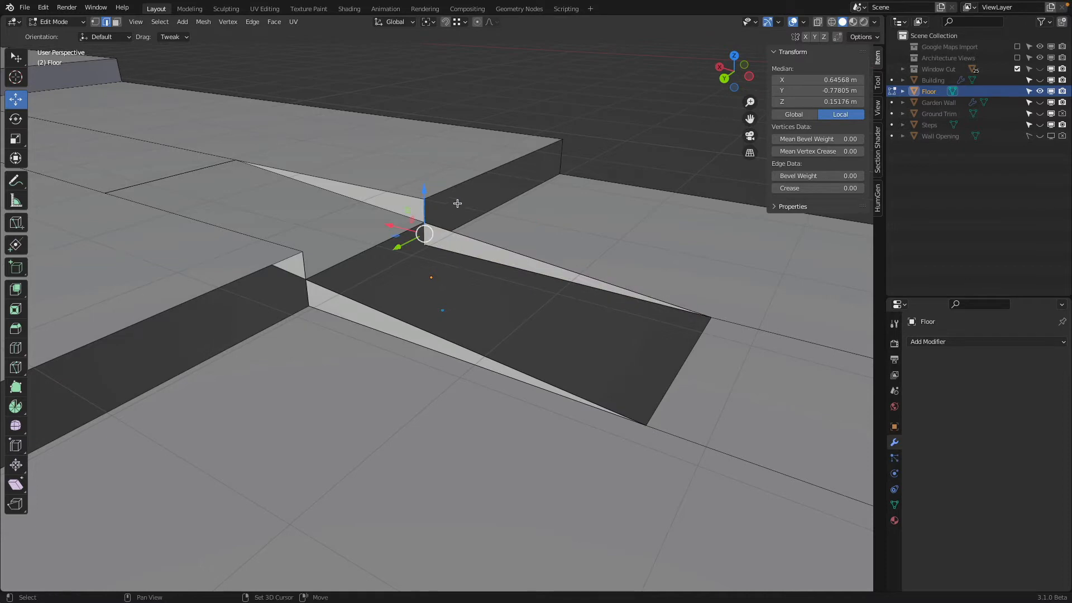
{"action": "left_click", "coordinate": [479, 175], "text": "shift"}
{"action": "left_click", "coordinate": [424, 211], "text": "shift"}
{"action": "left_click", "coordinate": [532, 198], "text": "shift"}
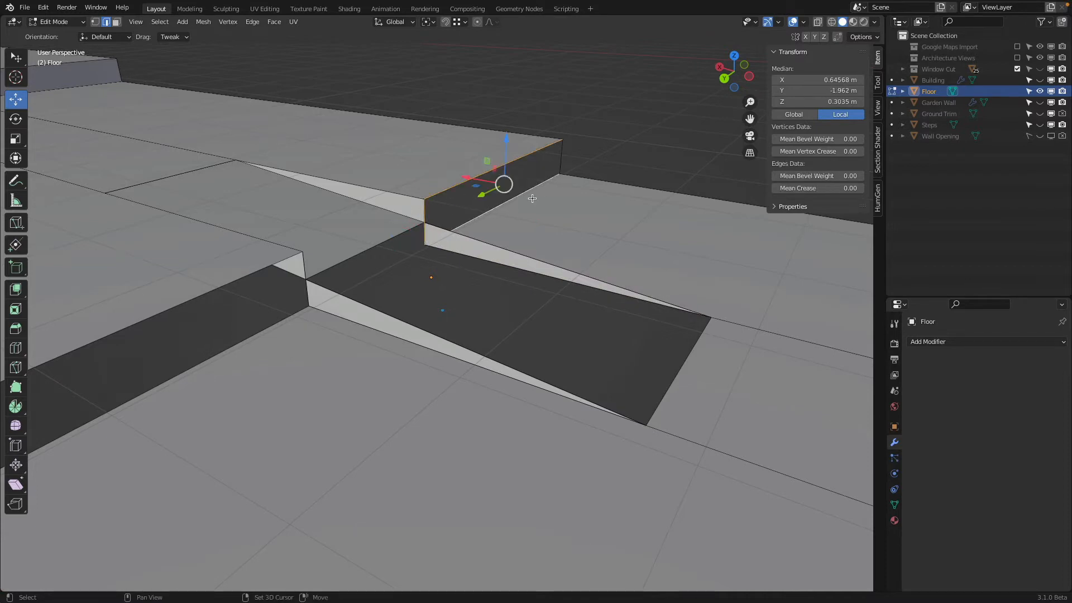
{"action": "left_click", "coordinate": [561, 158]}
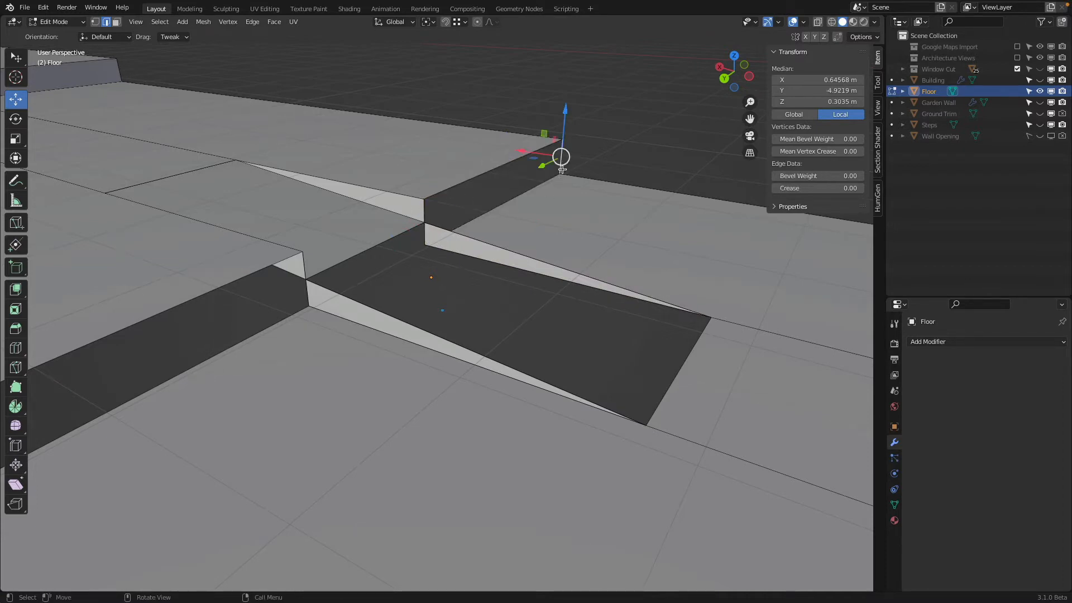
Fill the open riser between the lower and middle floor levels, from the ramp's near side to the existing riser face
{"action": "scroll", "coordinate": [440, 242], "scroll_direction": "down", "scroll_amount": 3}
{"action": "middle_click_drag", "start_coordinate": [440, 242], "coordinate": [537, 184], "text": "shift"}
{"action": "left_click", "coordinate": [517, 191]}
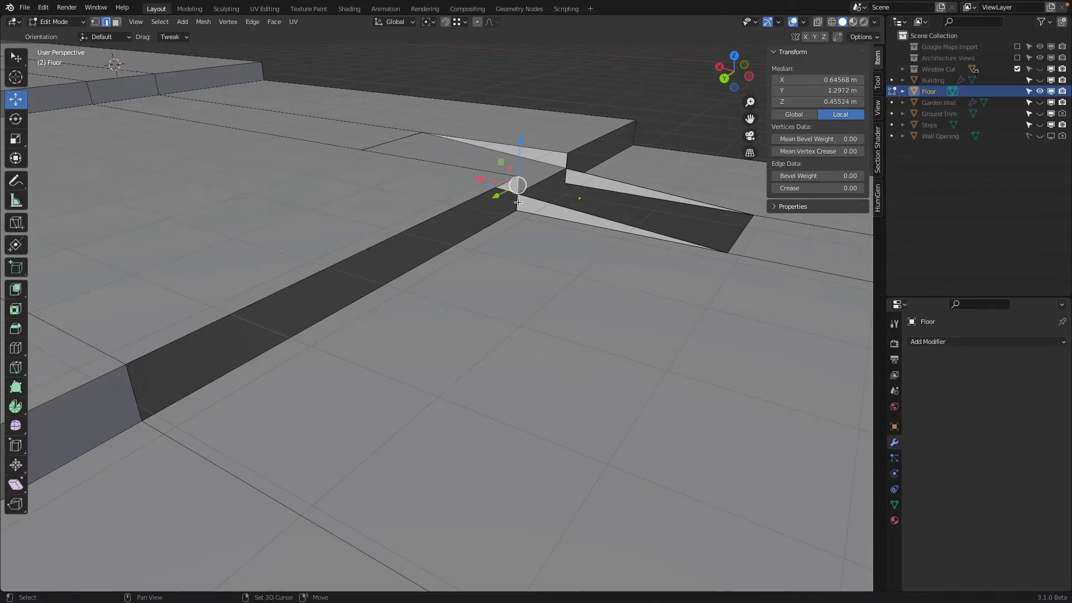
{"action": "left_click", "coordinate": [464, 241], "text": "shift"}
{"action": "left_click", "coordinate": [423, 228], "text": "shift"}
{"action": "left_click", "coordinate": [137, 387], "text": "shift"}
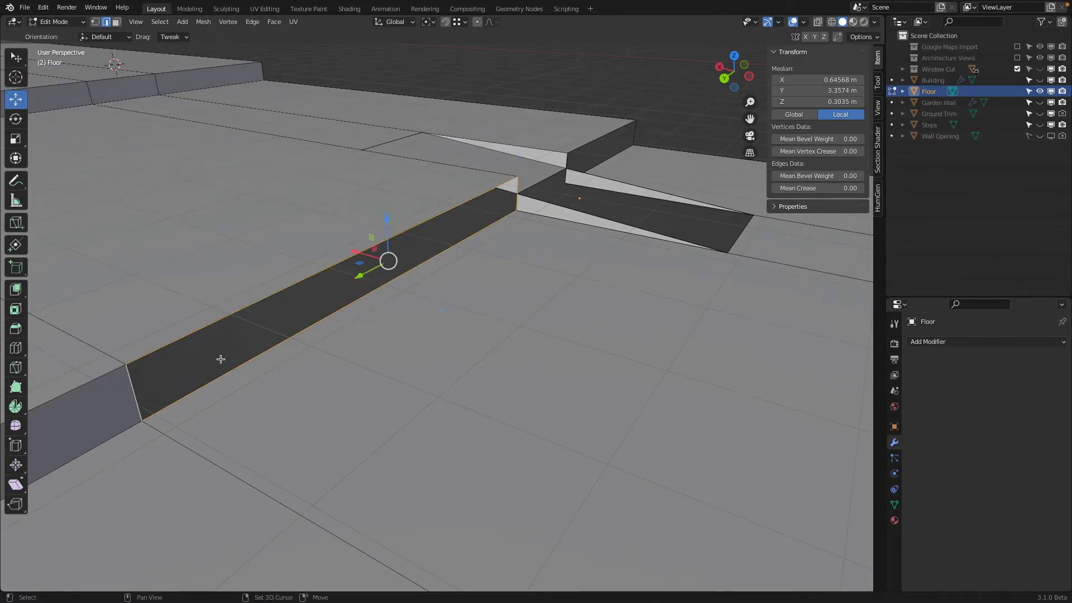
{"action": "scroll", "coordinate": [251, 344], "scroll_direction": "down", "scroll_amount": 4}
{"action": "key", "text": "f"}
Fill the sloped face of the lower ramp half between its two side edges and clear the selection
{"action": "middle_click_drag", "start_coordinate": [417, 315], "coordinate": [600, 294]}
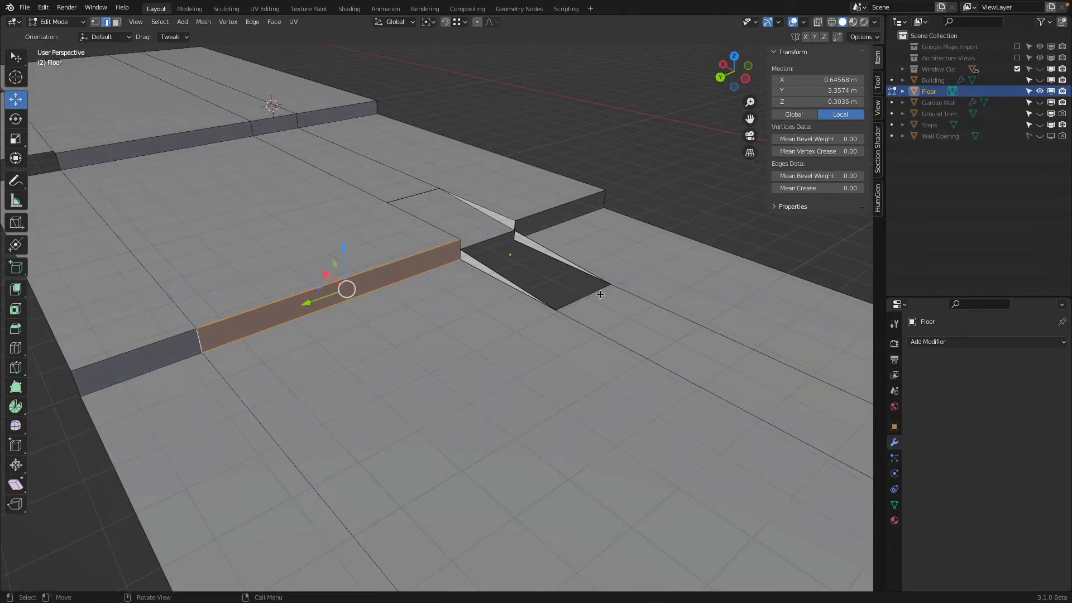
{"action": "left_click", "coordinate": [548, 250]}
{"action": "left_click", "coordinate": [487, 265], "text": "shift"}
{"action": "key", "text": "f"}
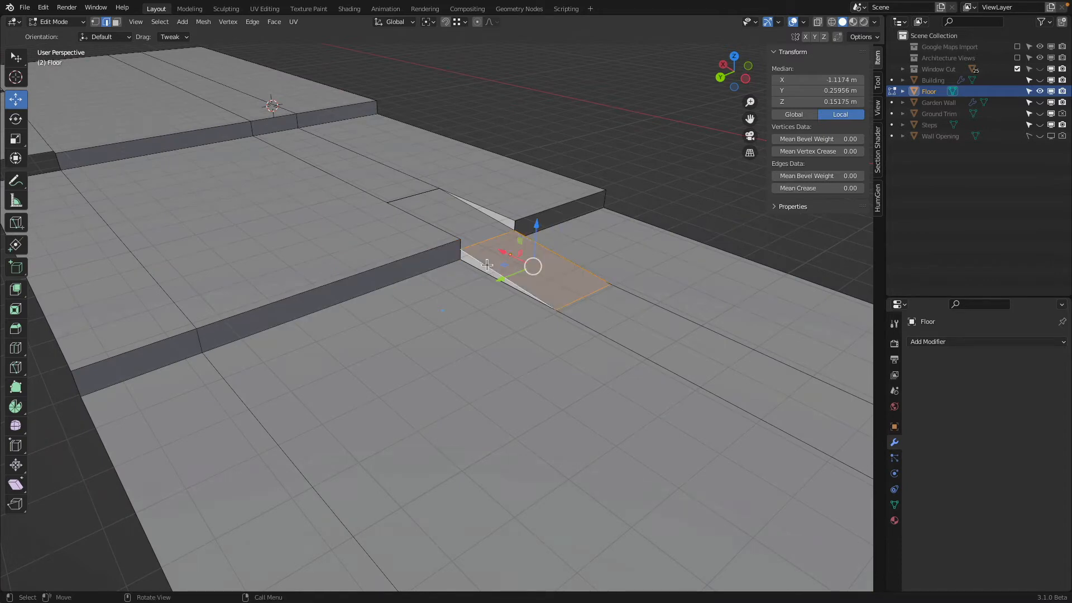
{"action": "mouse_move", "coordinate": [515, 251]}
{"action": "middle_mouse_down"}
{"action": "mouse_move", "coordinate": [555, 285]}
{"action": "mouse_move", "coordinate": [505, 254]}
{"action": "mouse_move", "coordinate": [522, 262]}
{"action": "middle_mouse_up"}
{"action": "key", "text": "alt+a"}
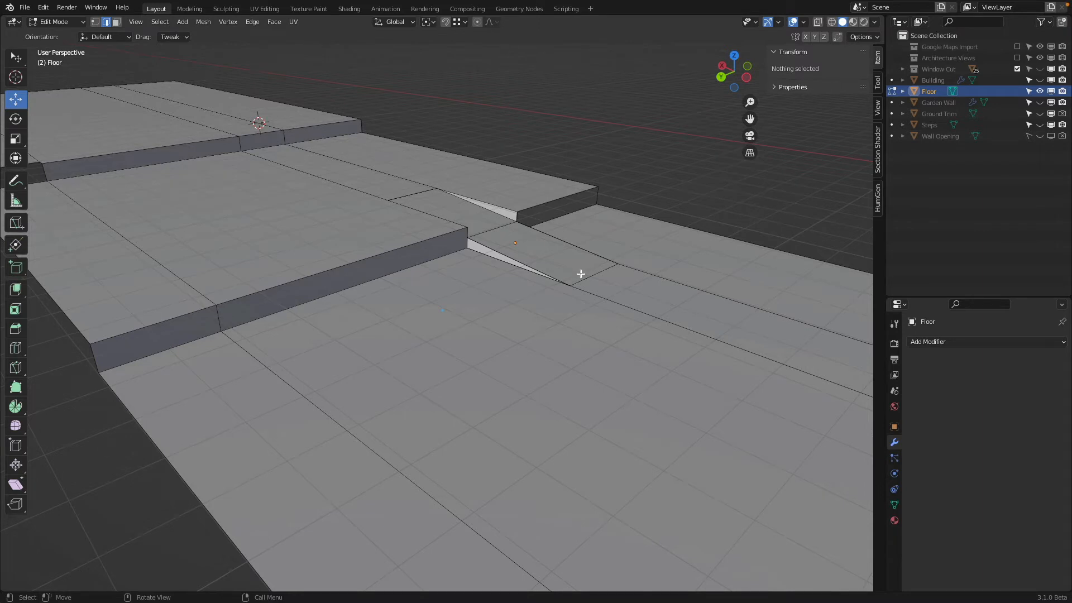
Delete the vertical edge at the outer end of the open riser on the ramp's far side
{"action": "left_click", "coordinate": [477, 233]}
{"action": "middle_click_drag", "start_coordinate": [471, 232], "coordinate": [394, 249]}
{"action": "middle_click_drag", "start_coordinate": [394, 250], "coordinate": [500, 179], "text": "shift"}
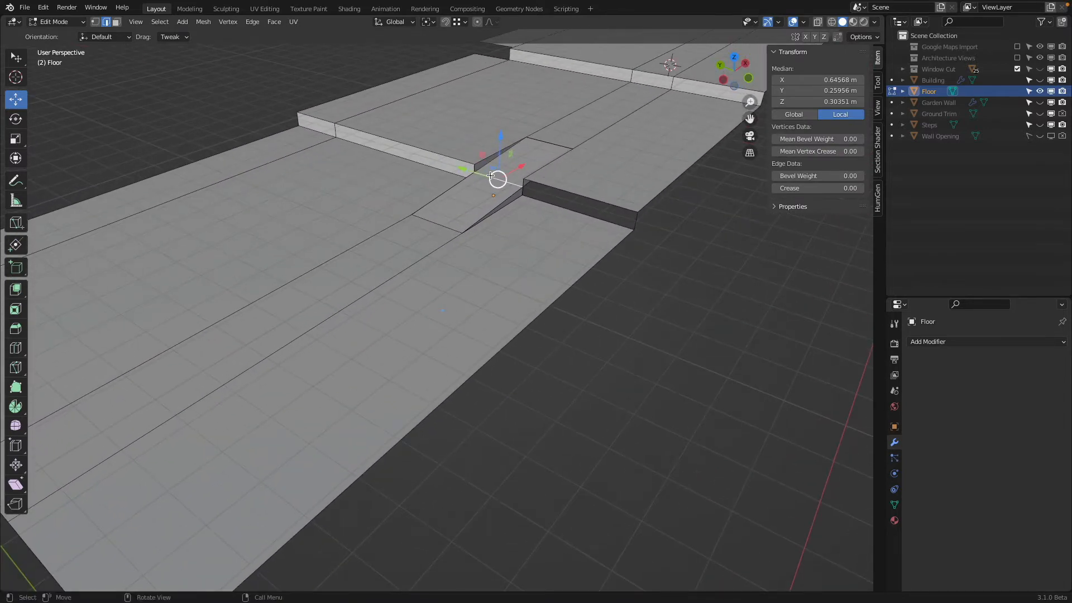
{"action": "left_click", "coordinate": [644, 219]}
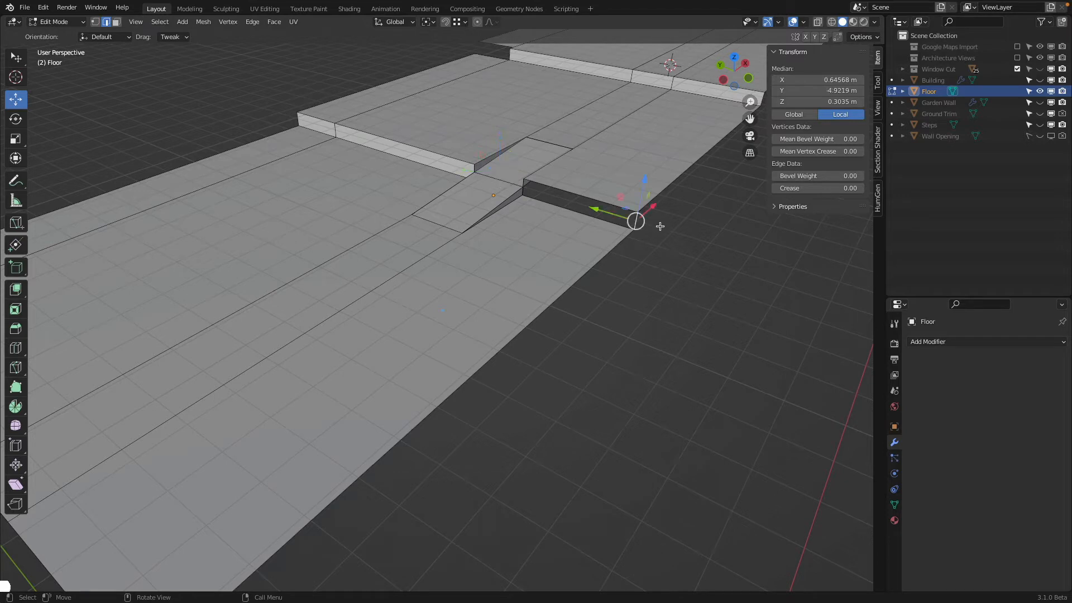
{"action": "key", "text": "x"}
{"action": "left_click", "coordinate": [700, 232]}
{"action": "scroll", "coordinate": [555, 180], "scroll_direction": "up", "scroll_amount": 3}
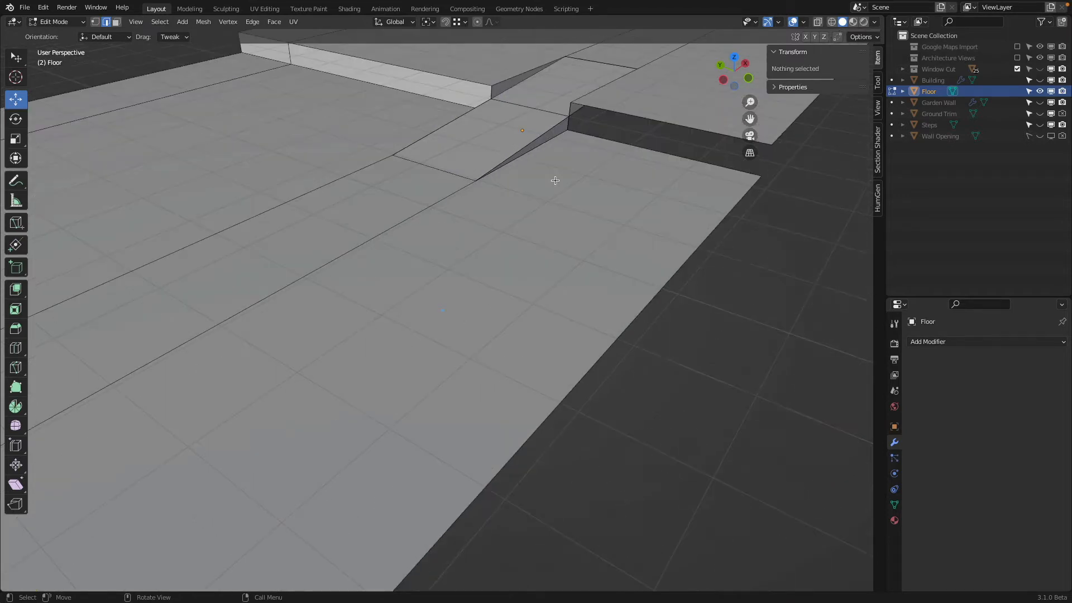
{"action": "scroll", "coordinate": [570, 109], "scroll_direction": "down", "scroll_amount": 4}
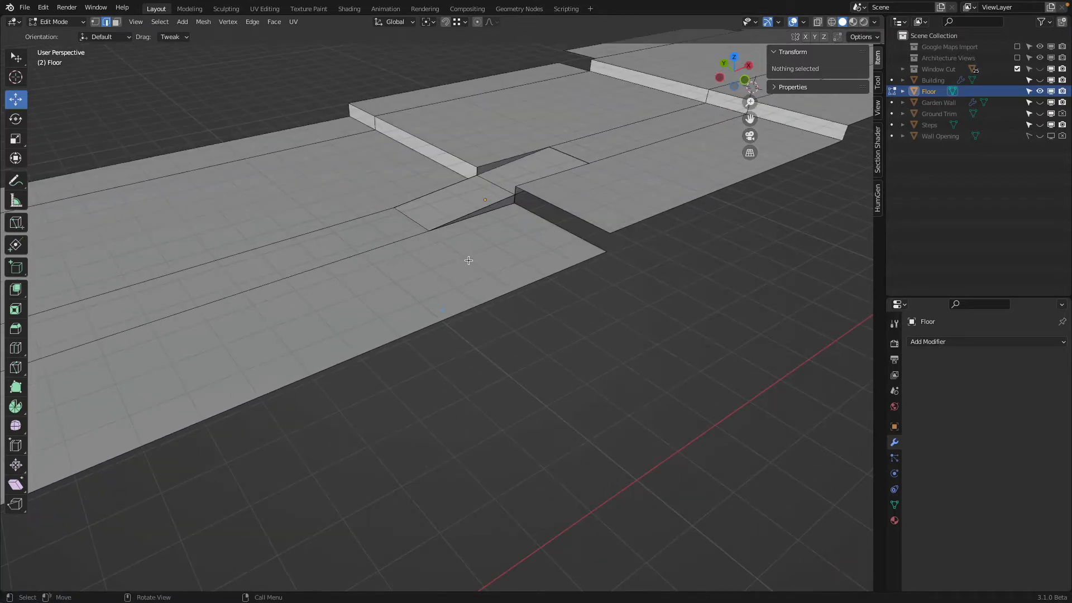
Subdivide the lower floor's outer edge with one cut and move the new midpoint vertex 4.8883 m along X
{"action": "left_click", "coordinate": [508, 292]}
{"action": "right_click", "coordinate": [440, 288]}
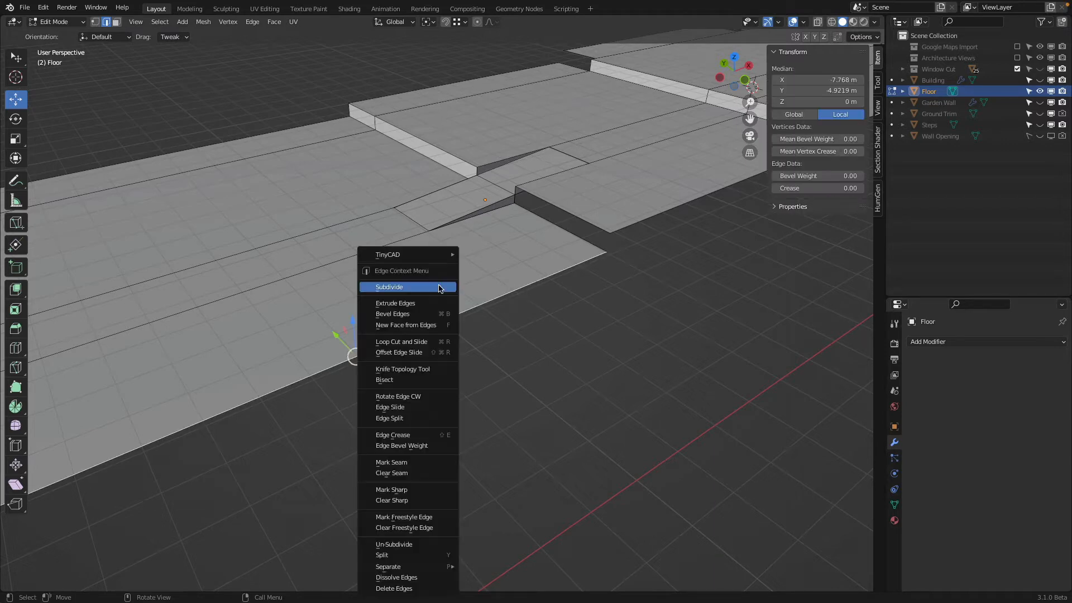
{"action": "left_click", "coordinate": [440, 288]}
{"action": "key", "text": "1"}
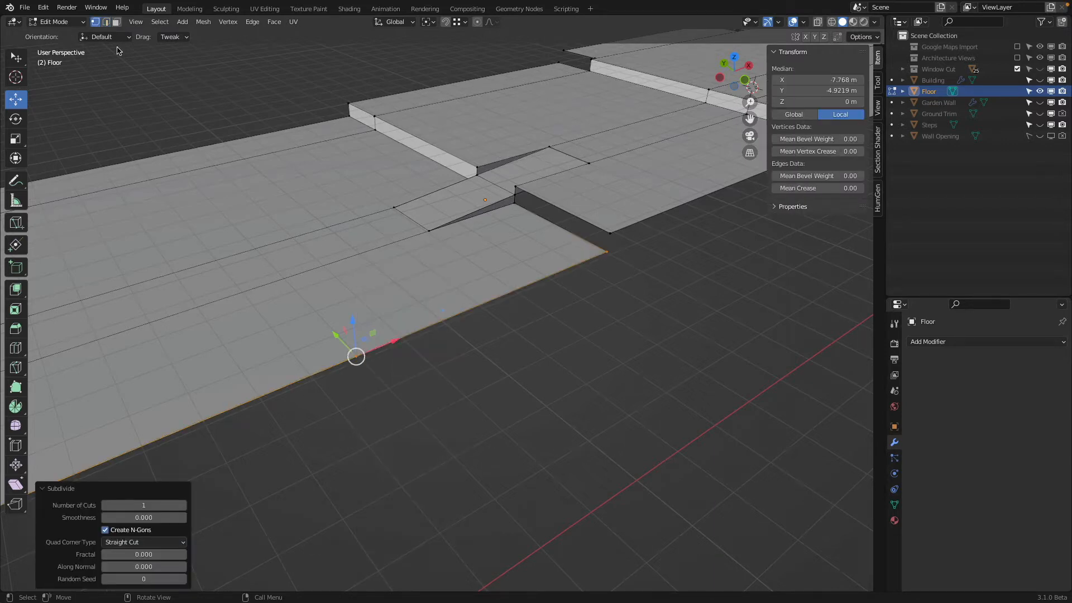
{"action": "left_click_drag", "start_coordinate": [394, 340], "coordinate": [575, 386]}
Delete the inserted vertex on the lower floor's outer edge to remove the floor strip beyond the ramp
{"action": "middle_click_drag", "start_coordinate": [527, 345], "coordinate": [616, 347]}
{"action": "middle_click_drag", "start_coordinate": [532, 345], "coordinate": [639, 291]}
{"action": "key", "text": "x"}
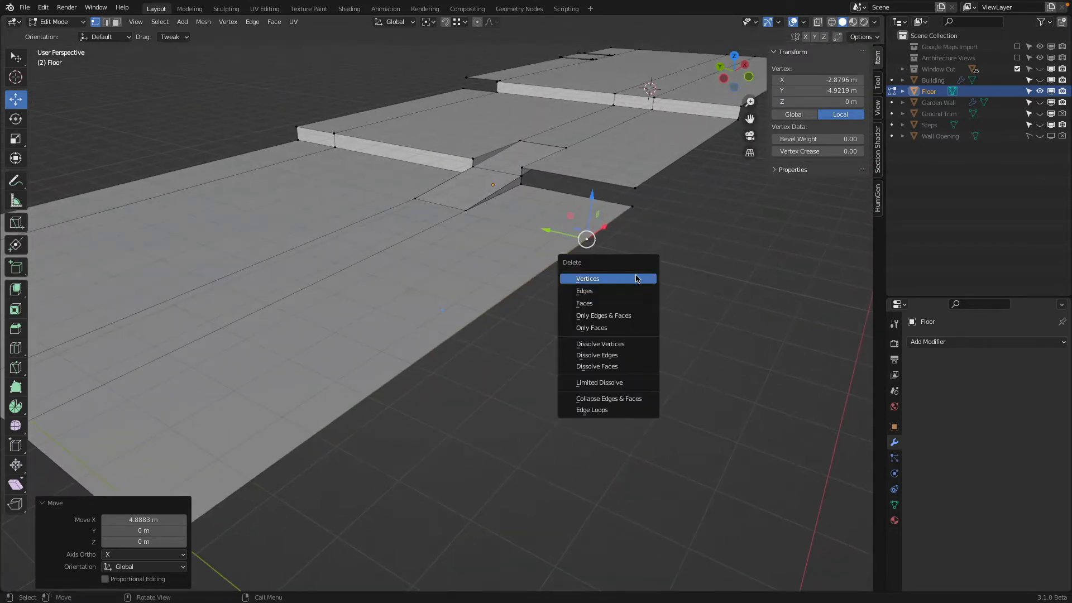
{"action": "left_click", "coordinate": [602, 272]}
{"action": "scroll", "coordinate": [633, 222], "scroll_direction": "down", "scroll_amount": 2}
Select the whole floor mesh and display it in wireframe with the ramp framed
{"action": "key", "text": "a"}
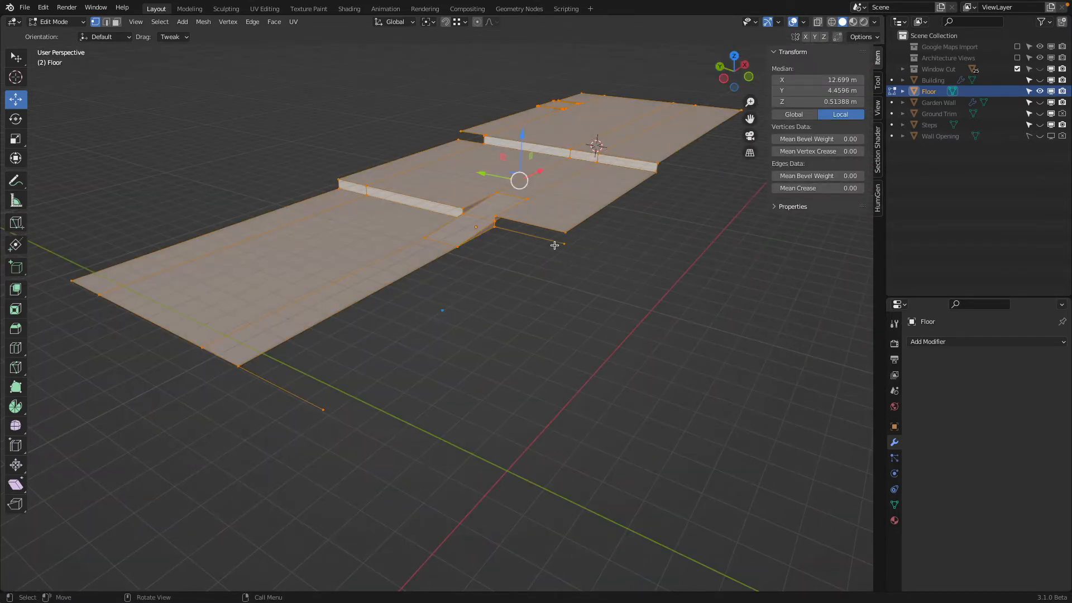
{"action": "middle_click_drag", "start_coordinate": [407, 380], "coordinate": [500, 385]}
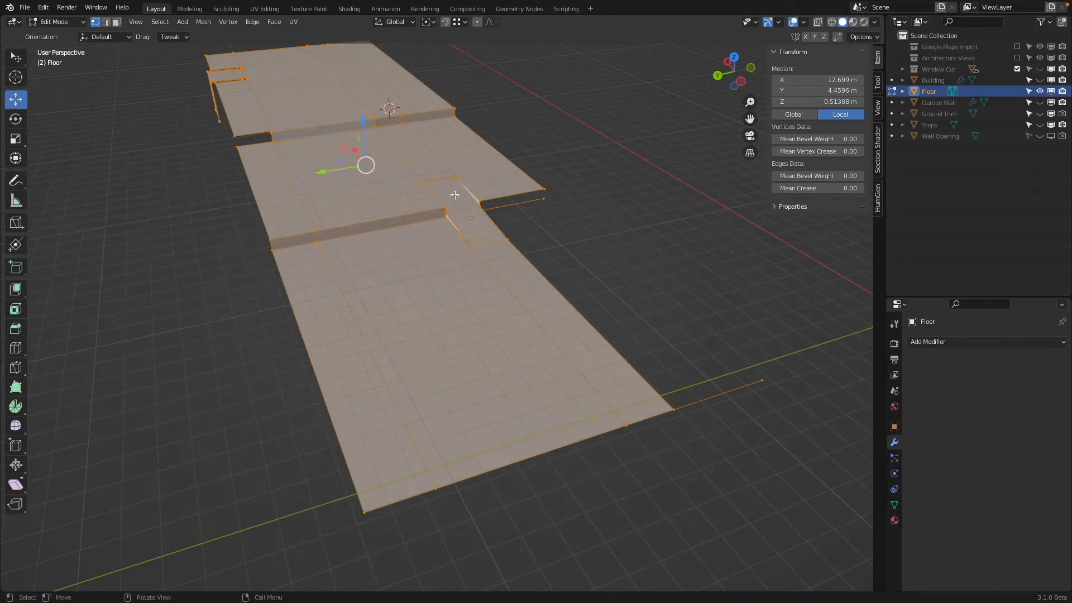
{"action": "scroll", "coordinate": [479, 173], "scroll_direction": "up", "scroll_amount": 3}
{"action": "middle_click_drag", "start_coordinate": [479, 164], "coordinate": [503, 270], "text": "shift"}
{"action": "scroll", "coordinate": [504, 270], "scroll_direction": "up", "scroll_amount": 1}
{"action": "key", "text": "alt+z"}
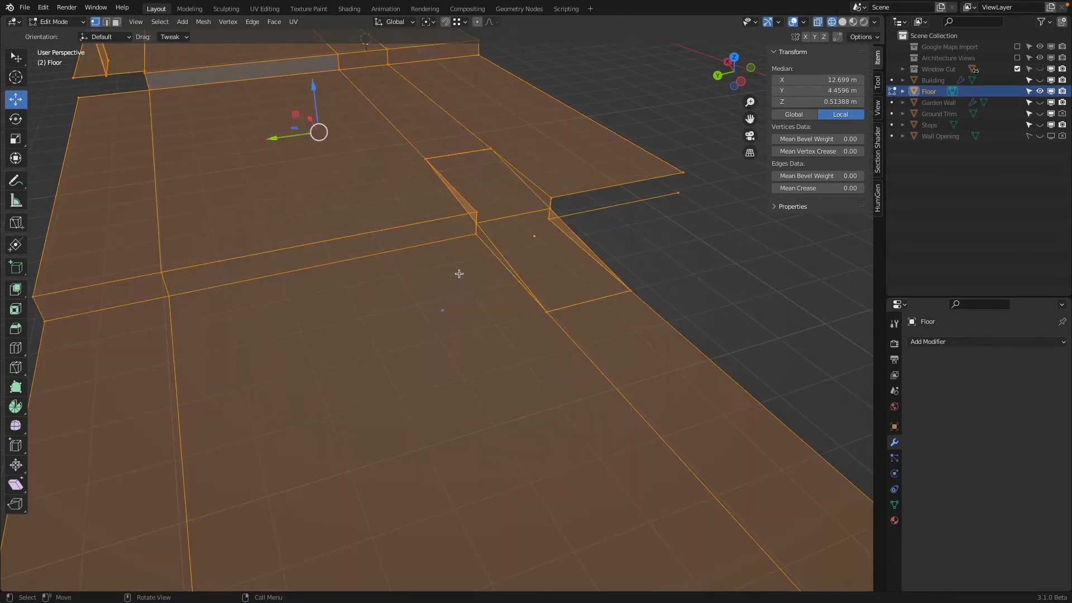
Test-move the vertices at the ramp's near riser corner to check for duplicates, cancelling each move
{"action": "left_click", "coordinate": [428, 154]}
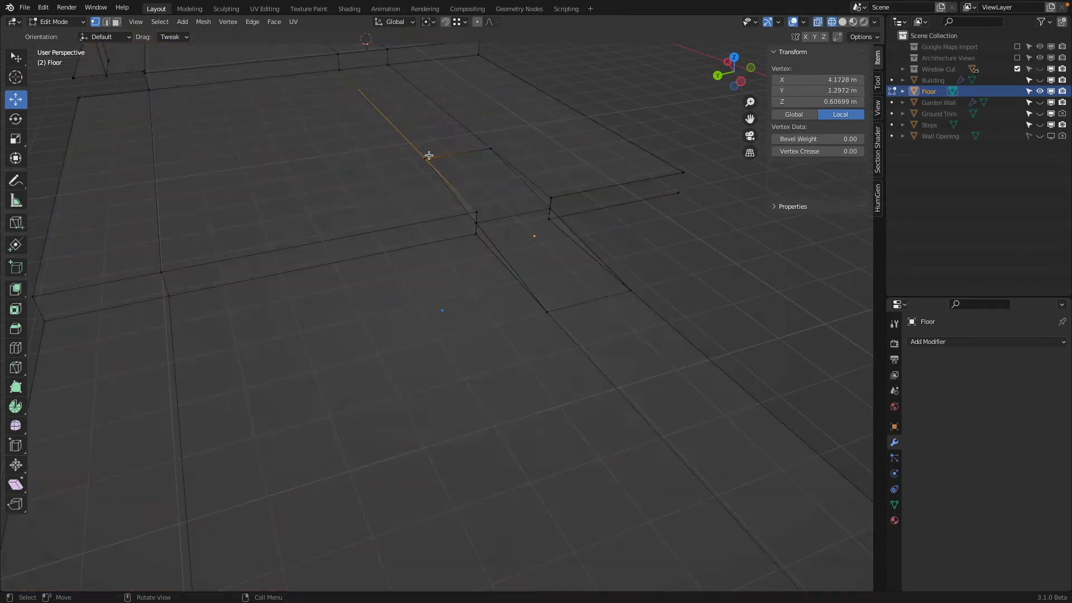
{"action": "left_click", "coordinate": [477, 212], "text": "shift"}
{"action": "left_click", "coordinate": [476, 223], "text": "shift"}
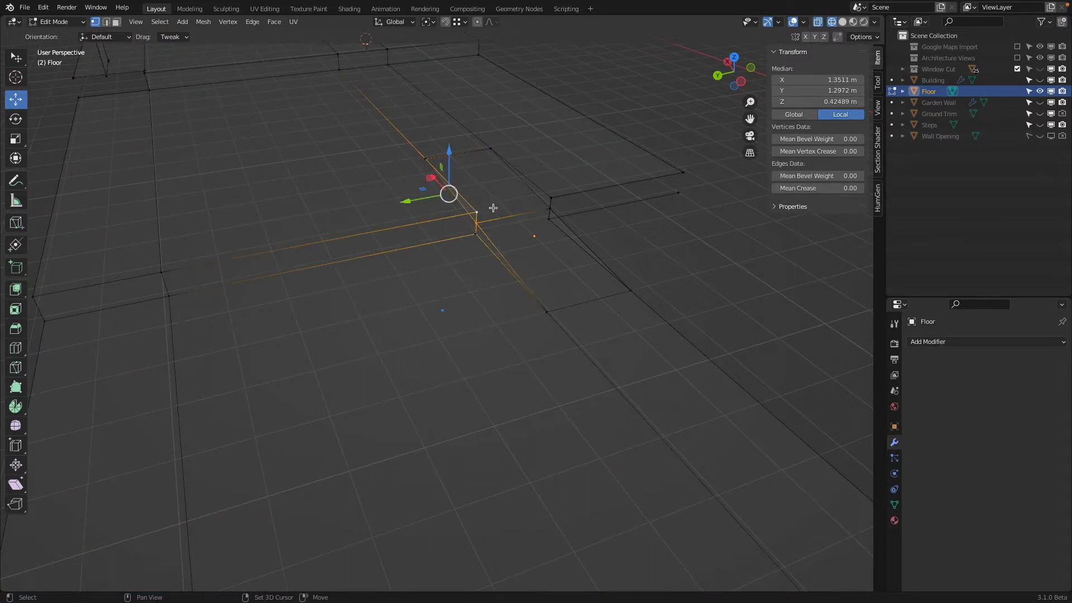
{"action": "left_click", "coordinate": [489, 202]}
{"action": "key", "text": "g"}
{"action": "key", "text": "Escape"}
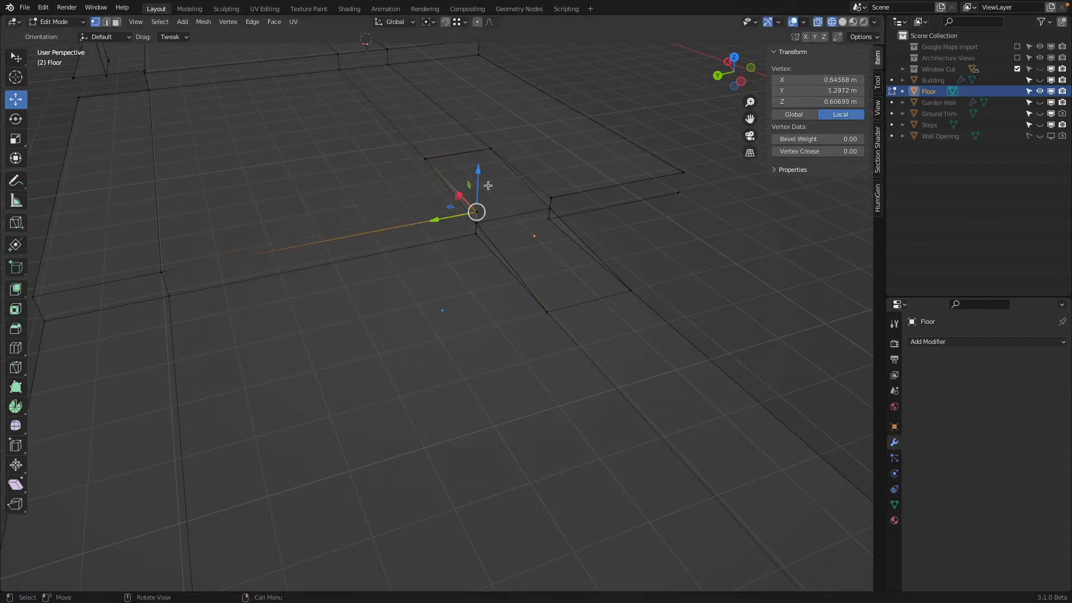
{"action": "middle_click_drag", "start_coordinate": [488, 186], "coordinate": [490, 241]}
{"action": "key", "text": "g"}
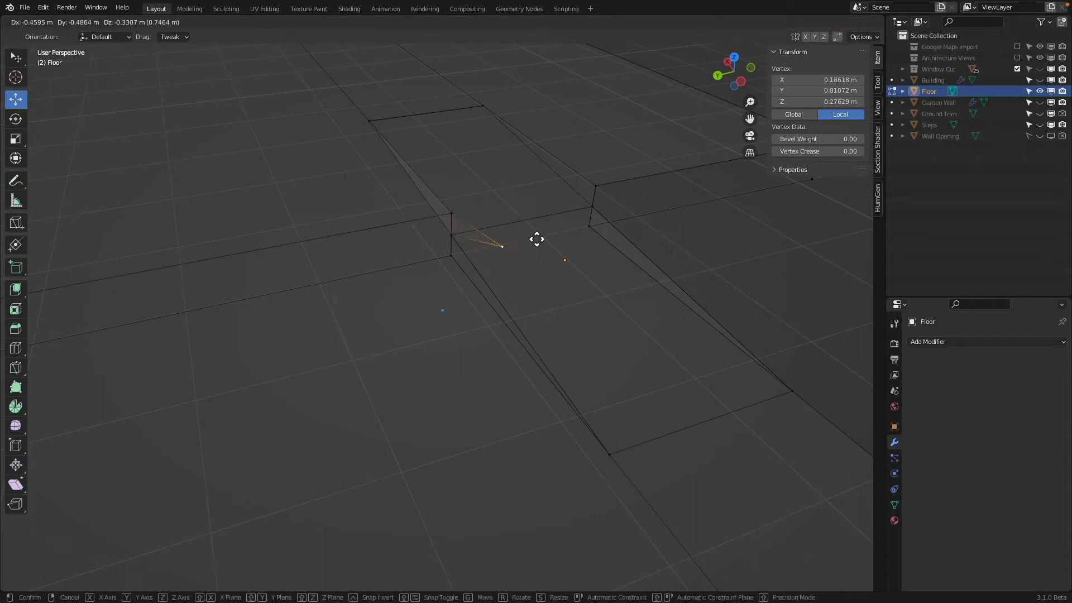
{"action": "key", "text": "Escape"}
Merge duplicate vertices across the whole floor mesh by distance, using a 0.0001 m threshold
{"action": "left_click", "coordinate": [451, 235]}
{"action": "key", "text": "a"}
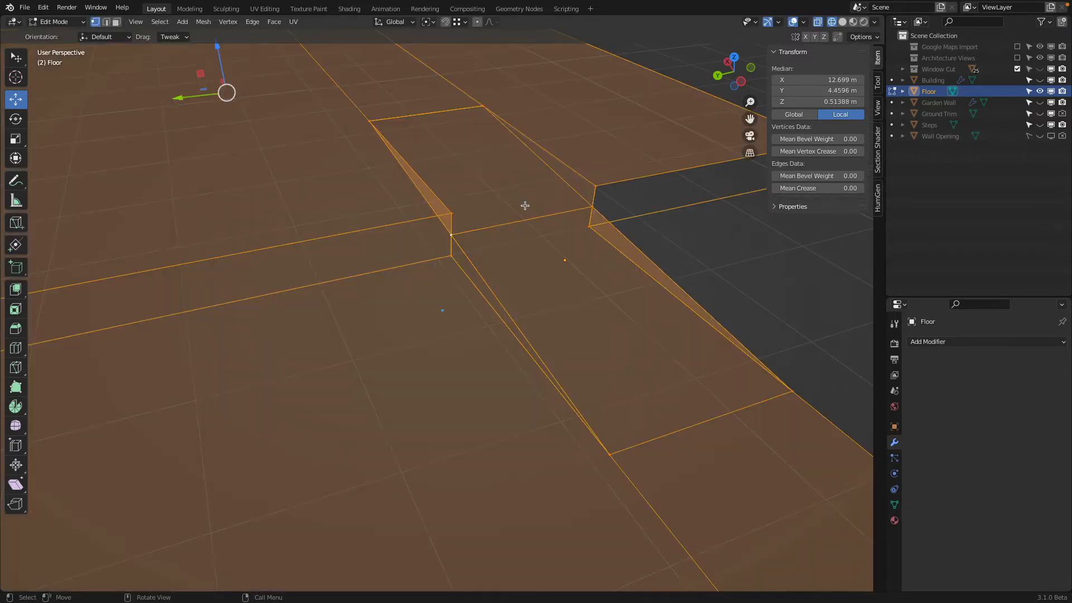
{"action": "left_click", "coordinate": [205, 22]}
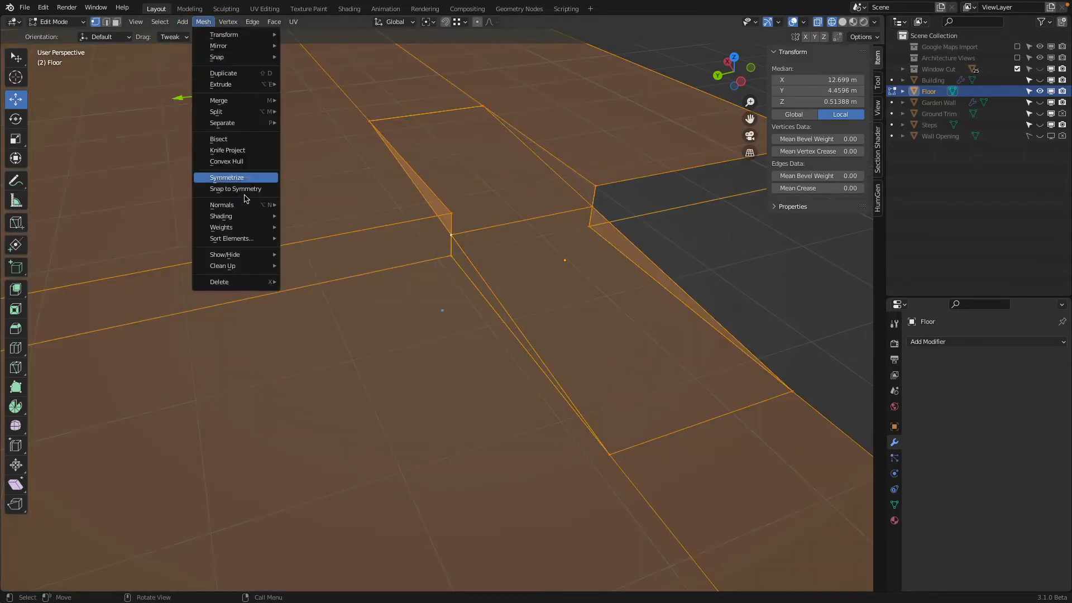
{"action": "mouse_move", "coordinate": [249, 240]}
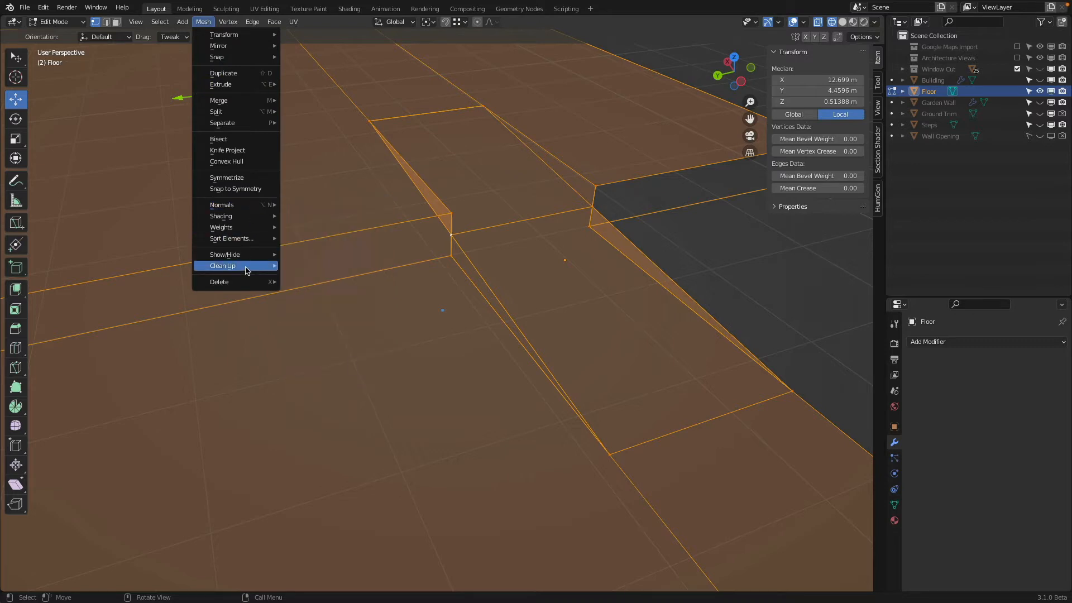
{"action": "mouse_move", "coordinate": [248, 265]}
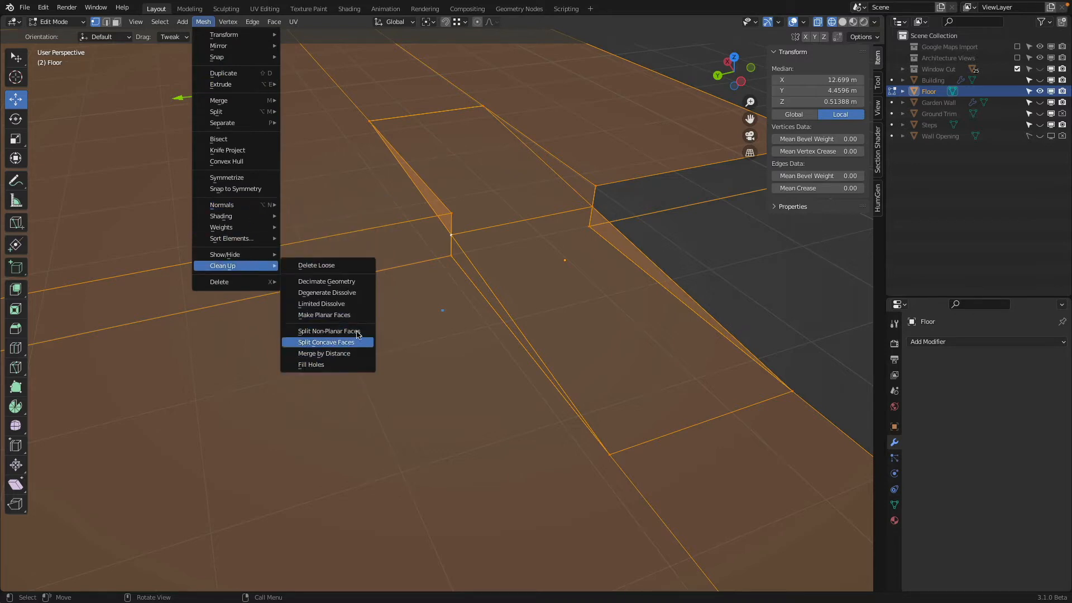
{"action": "left_click", "coordinate": [346, 354]}
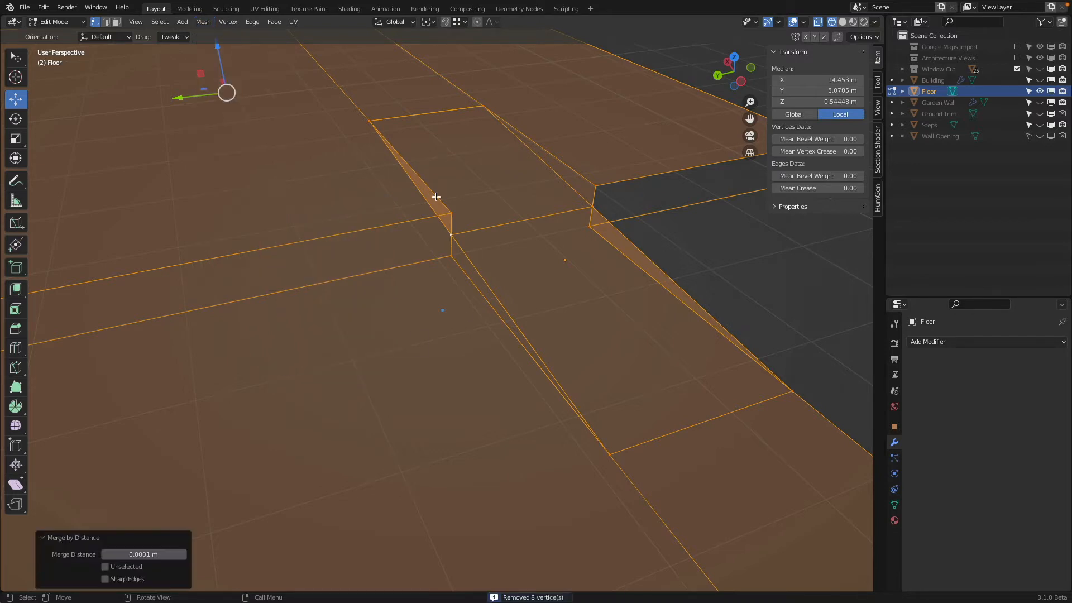
Select all vertices of both ramp halves and duplicate the ramp along Y, out beyond the floor's outer edge
{"action": "left_click", "coordinate": [398, 155]}
{"action": "left_click", "coordinate": [454, 212], "text": "shift"}
{"action": "left_click", "coordinate": [452, 235], "text": "shift"}
{"action": "left_click", "coordinate": [451, 257], "text": "shift"}
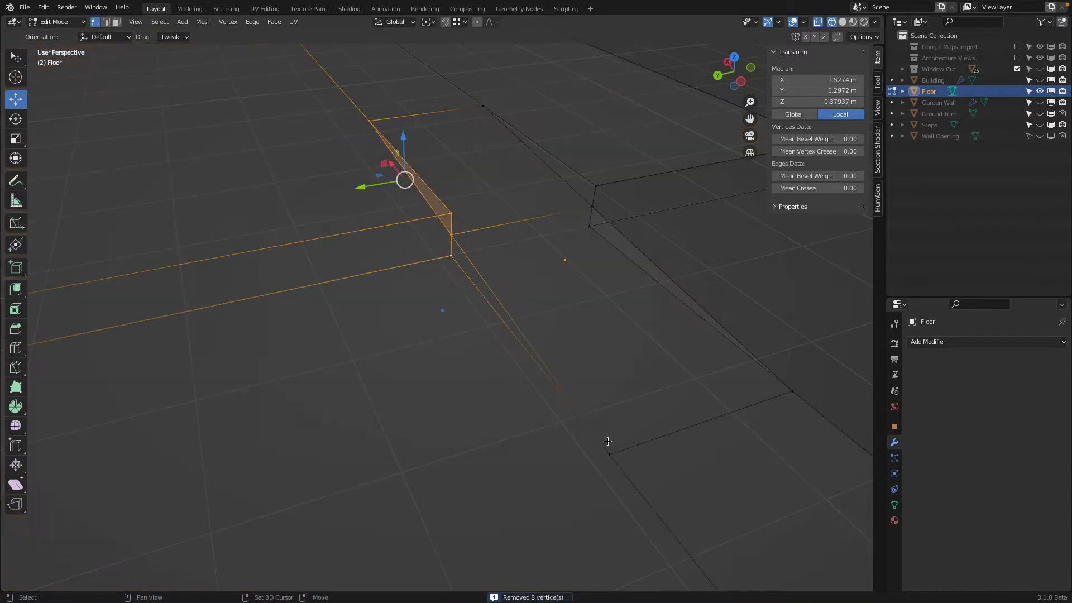
{"action": "left_click", "coordinate": [612, 453], "text": "shift"}
{"action": "scroll", "coordinate": [622, 349], "scroll_direction": "down", "scroll_amount": 1}
{"action": "left_click", "coordinate": [477, 139], "text": "shift"}
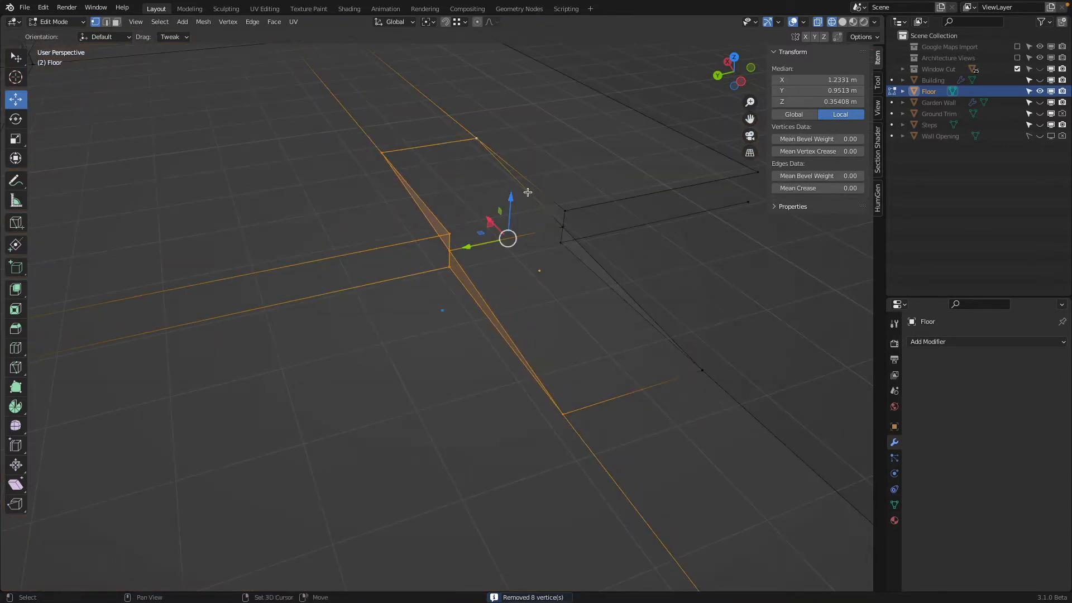
{"action": "left_click", "coordinate": [565, 212], "text": "shift"}
{"action": "scroll", "coordinate": [694, 346], "scroll_direction": "down", "scroll_amount": 2}
{"action": "middle_click_drag", "start_coordinate": [694, 313], "coordinate": [605, 125], "text": "shift"}
{"action": "scroll", "coordinate": [625, 163], "scroll_direction": "down", "scroll_amount": 3}
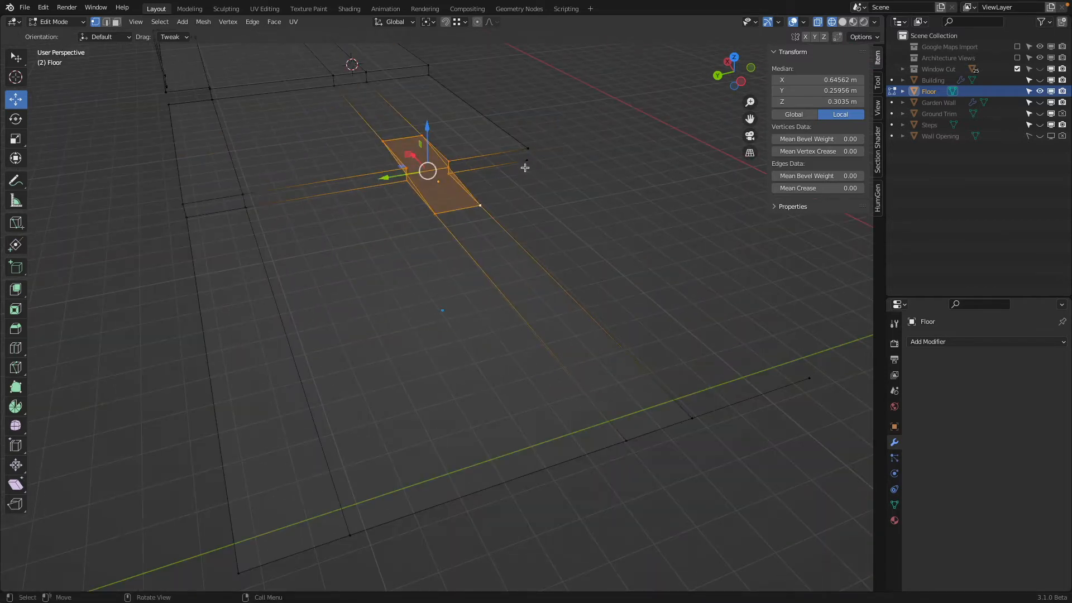
{"action": "scroll", "coordinate": [521, 164], "scroll_direction": "up", "scroll_amount": 1}
{"action": "middle_click_drag", "start_coordinate": [517, 162], "coordinate": [503, 223], "text": "shift"}
{"action": "scroll", "coordinate": [447, 172], "scroll_direction": "up", "scroll_amount": 1}
{"action": "middle_click_drag", "start_coordinate": [445, 170], "coordinate": [428, 197], "text": "shift"}
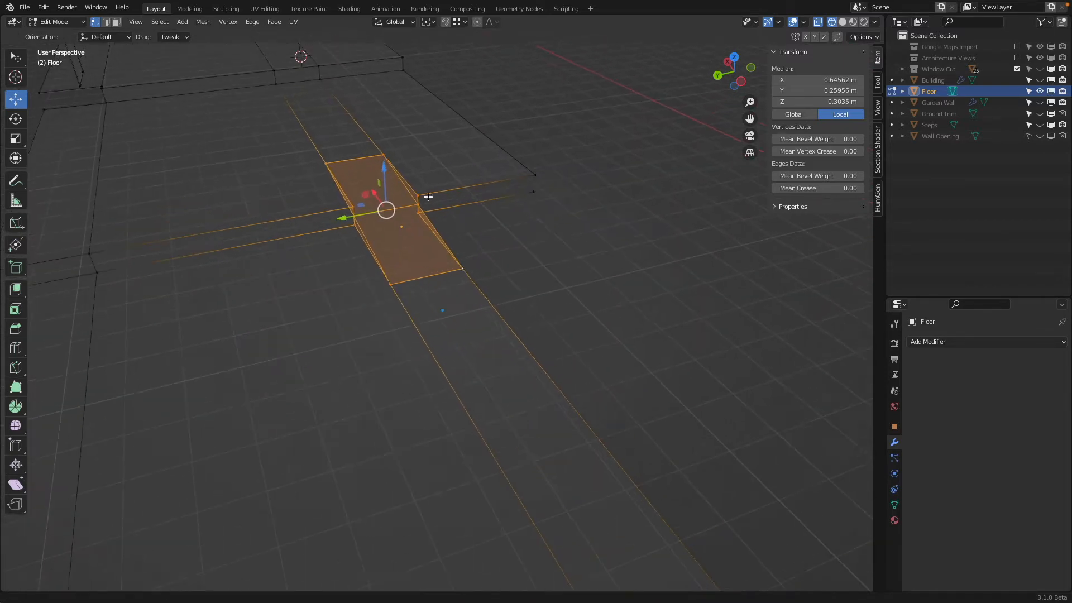
{"action": "left_click_drag", "start_coordinate": [386, 210], "coordinate": [540, 182]}
{"action": "key", "text": "y"}
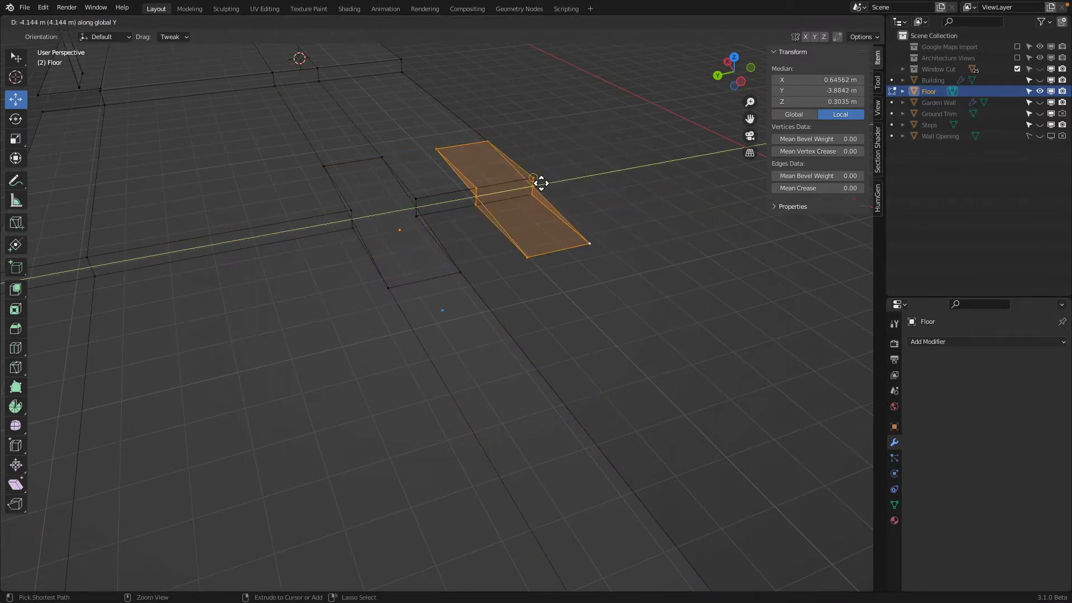
{"action": "left_click", "coordinate": [516, 192]}
Move the ramp copy 0.63027 m along Y so its near side meets the outer end of the open riser edges
{"action": "scroll", "coordinate": [561, 169], "scroll_direction": "up", "scroll_amount": 2}
{"action": "middle_click_drag", "start_coordinate": [561, 169], "coordinate": [472, 237], "text": "shift"}
{"action": "left_click_drag", "start_coordinate": [506, 193], "coordinate": [479, 196]}
{"action": "scroll", "coordinate": [524, 188], "scroll_direction": "down", "scroll_amount": 1}
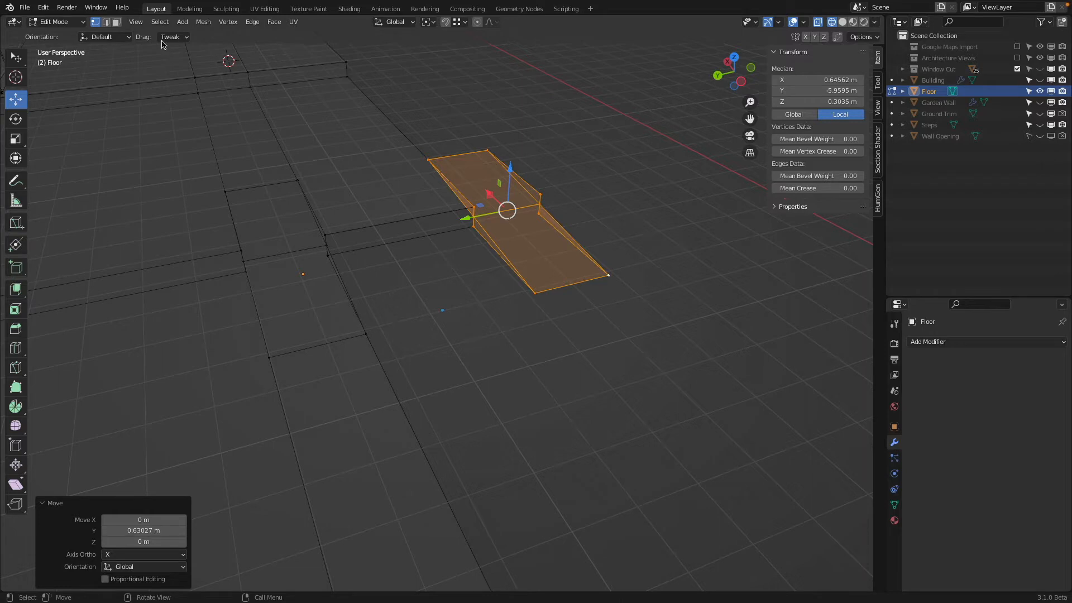
Delete the middle floor level's outer edge to remove its outer strip, and select the whole remaining mesh
{"action": "left_click", "coordinate": [377, 117]}
{"action": "key", "text": "x"}
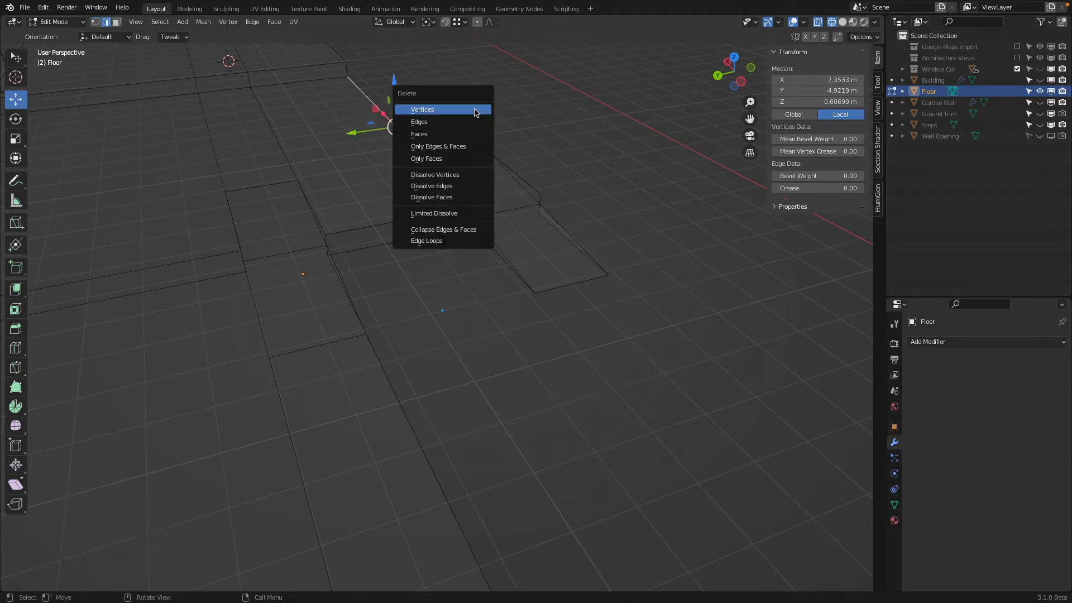
{"action": "left_click", "coordinate": [479, 122]}
{"action": "middle_click_drag", "start_coordinate": [485, 116], "coordinate": [501, 116]}
{"action": "key", "text": "a"}
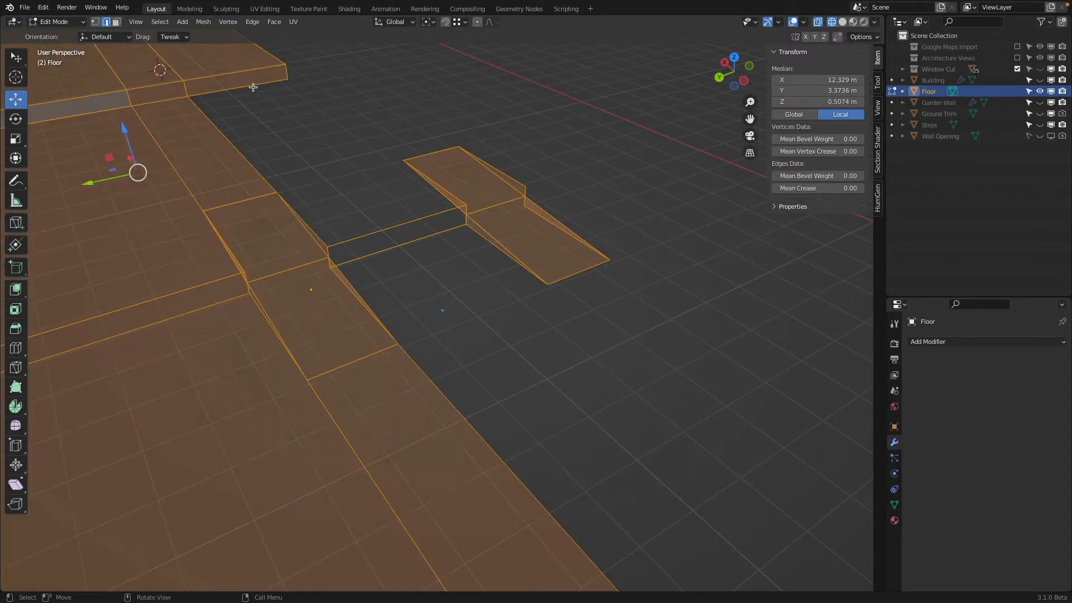
Merge duplicate vertices by distance across the whole selected floor mesh
{"action": "left_click", "coordinate": [171, 24]}
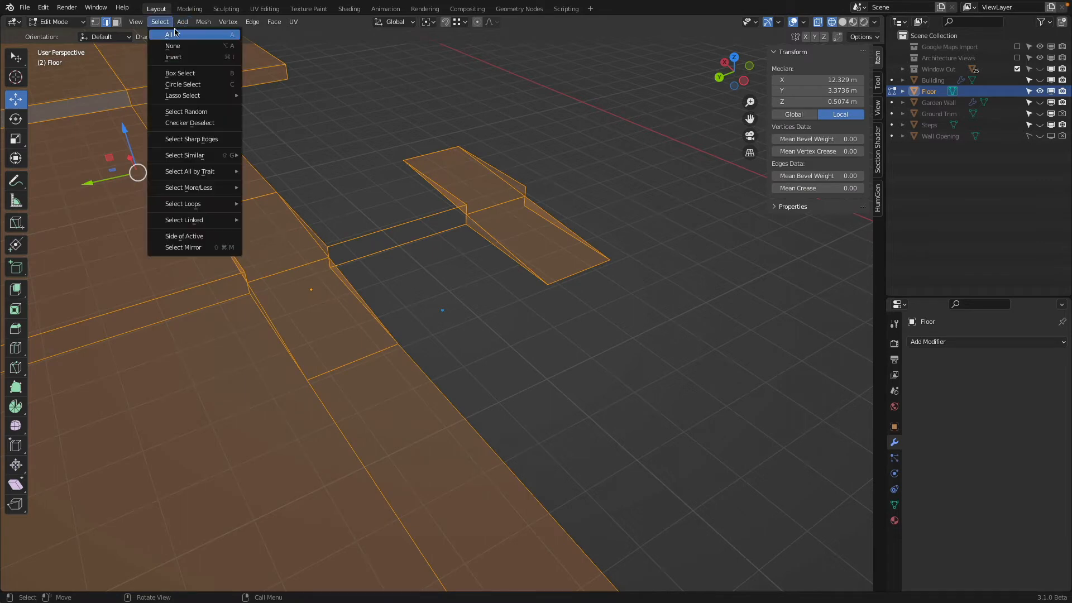
{"action": "left_click", "coordinate": [203, 22]}
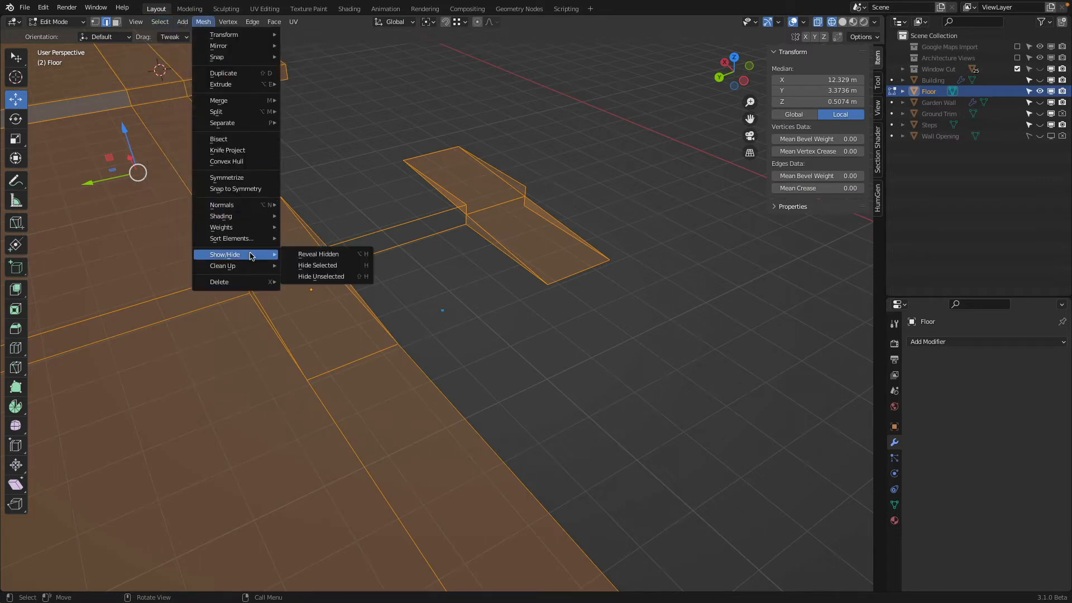
{"action": "mouse_move", "coordinate": [249, 271]}
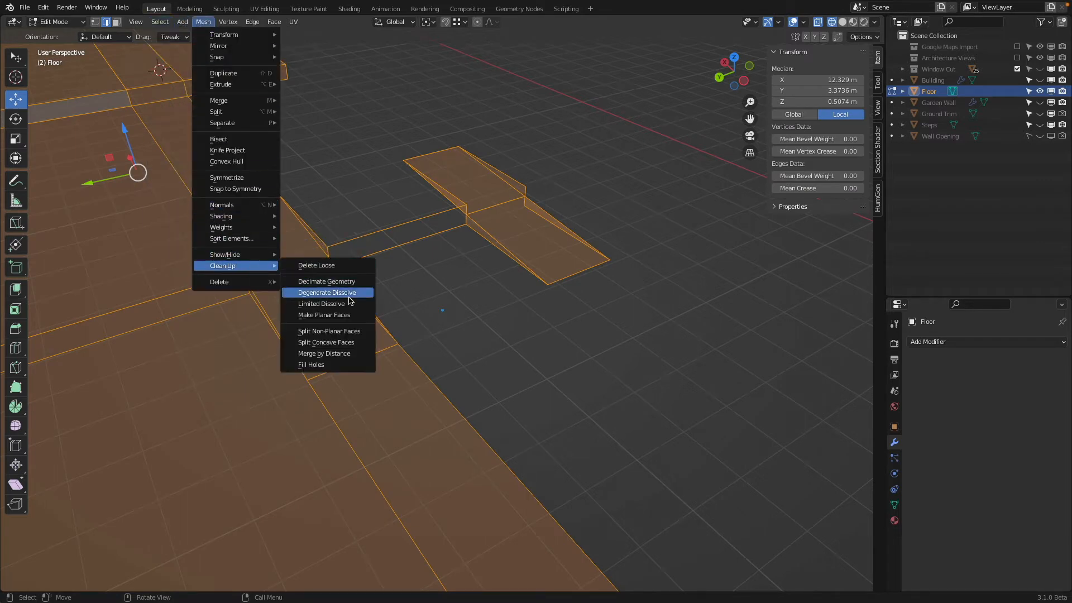
{"action": "left_click", "coordinate": [358, 357]}
Fill the open riser between the two ramps with a face from its upper and lower edges, and show the model in solid shading
{"action": "left_click", "coordinate": [369, 241]}
{"action": "scroll", "coordinate": [474, 203], "scroll_direction": "up", "scroll_amount": 3}
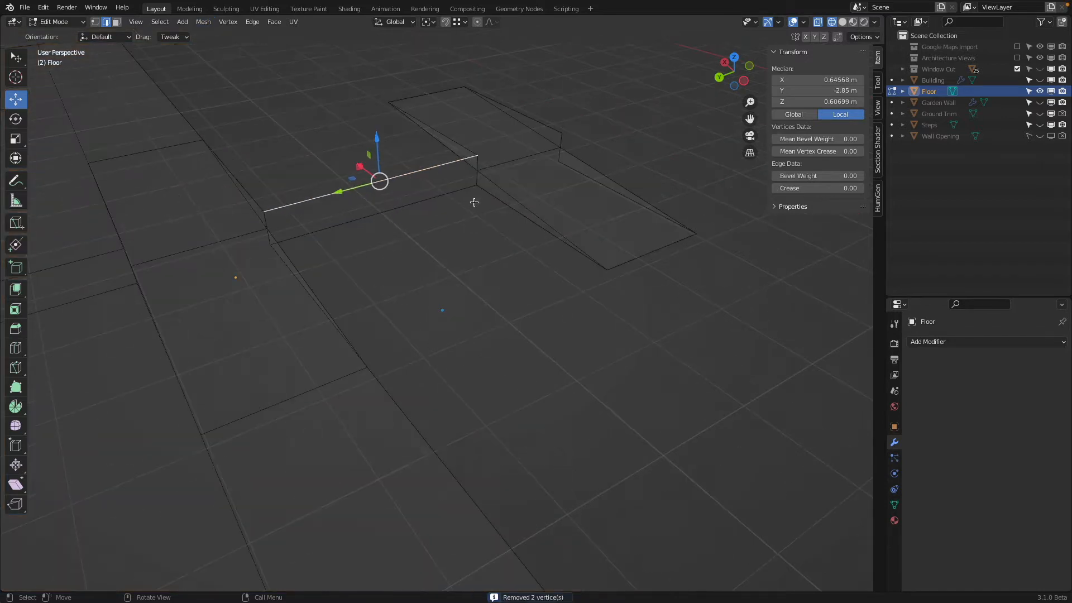
{"action": "left_click", "coordinate": [478, 170], "text": "shift"}
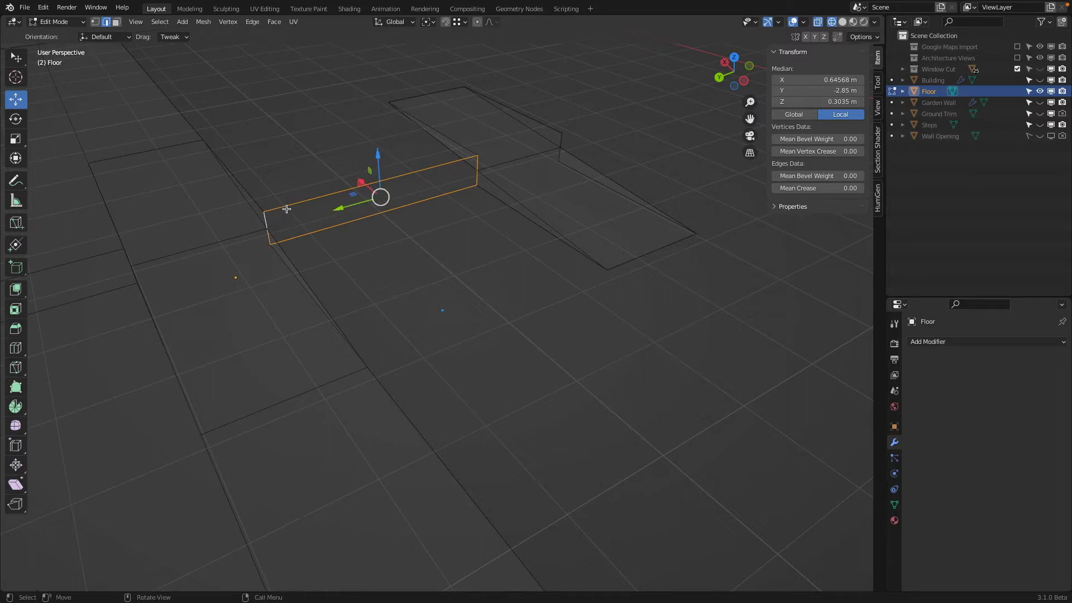
{"action": "key", "text": "f"}
{"action": "key", "text": "z"}
{"action": "left_click", "coordinate": [493, 170]}
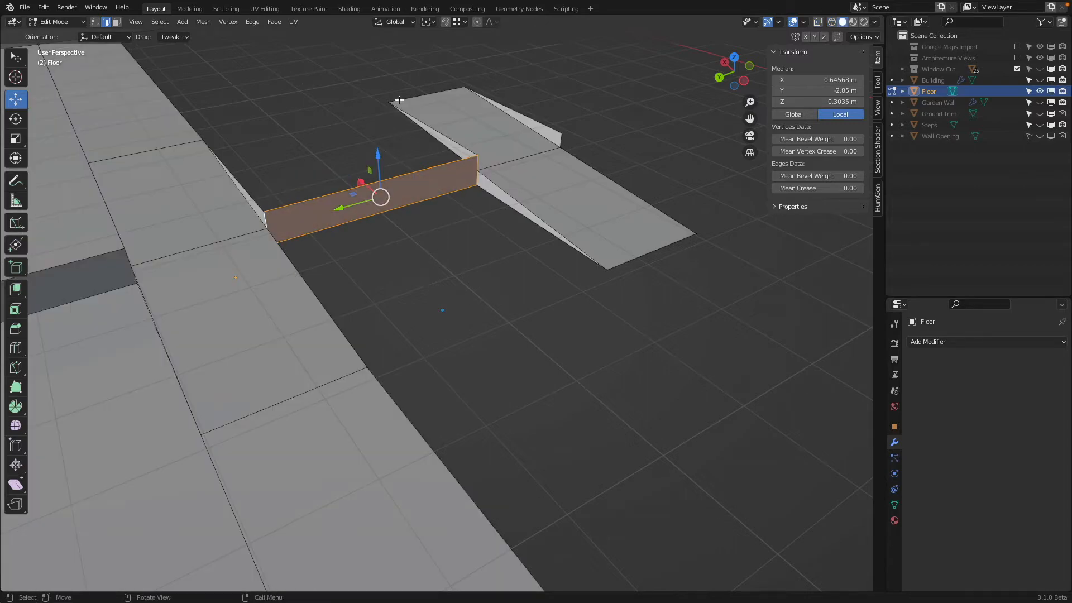
Move the lower level's loose outer corner vertex -2.0752 m along Y, in line with the ramp copy's outer side
{"action": "scroll", "coordinate": [400, 100], "scroll_direction": "down", "scroll_amount": 3}
{"action": "middle_click_drag", "start_coordinate": [399, 100], "coordinate": [408, 162]}
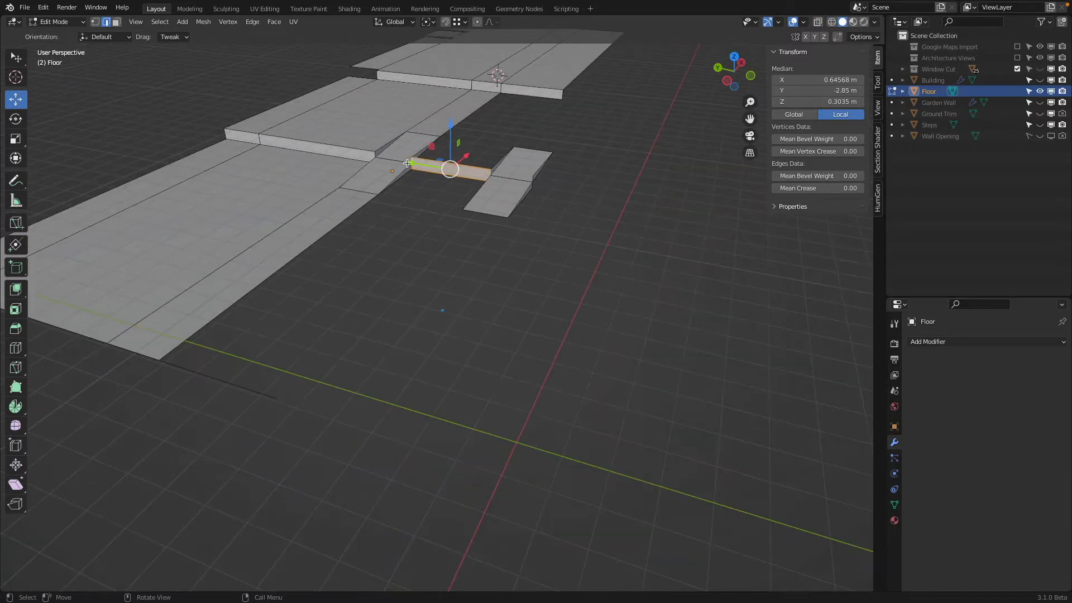
{"action": "left_click", "coordinate": [279, 395]}
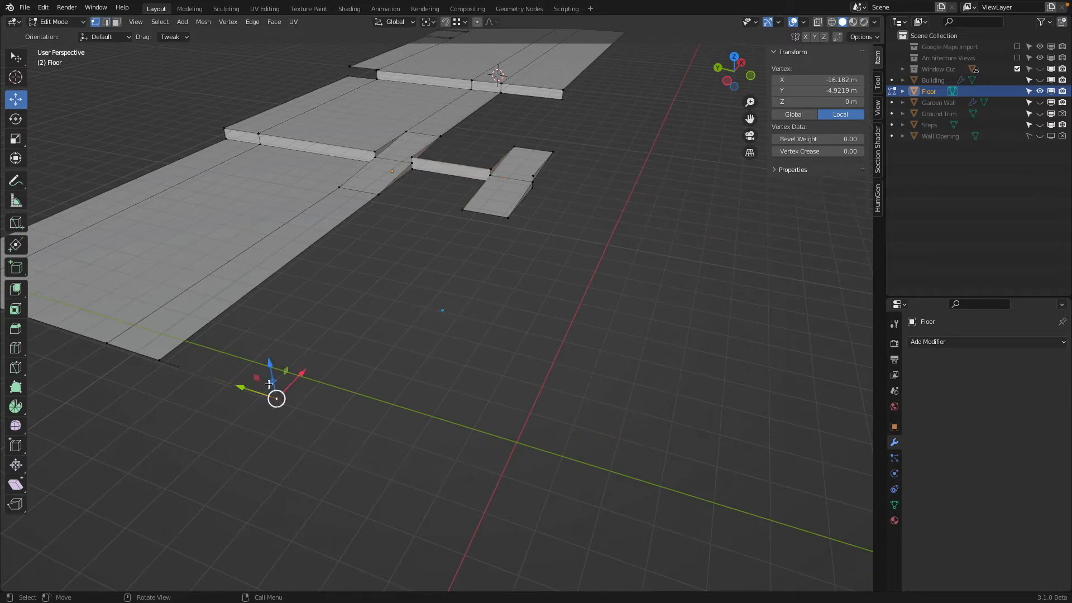
{"action": "left_click_drag", "start_coordinate": [244, 386], "coordinate": [509, 244]}
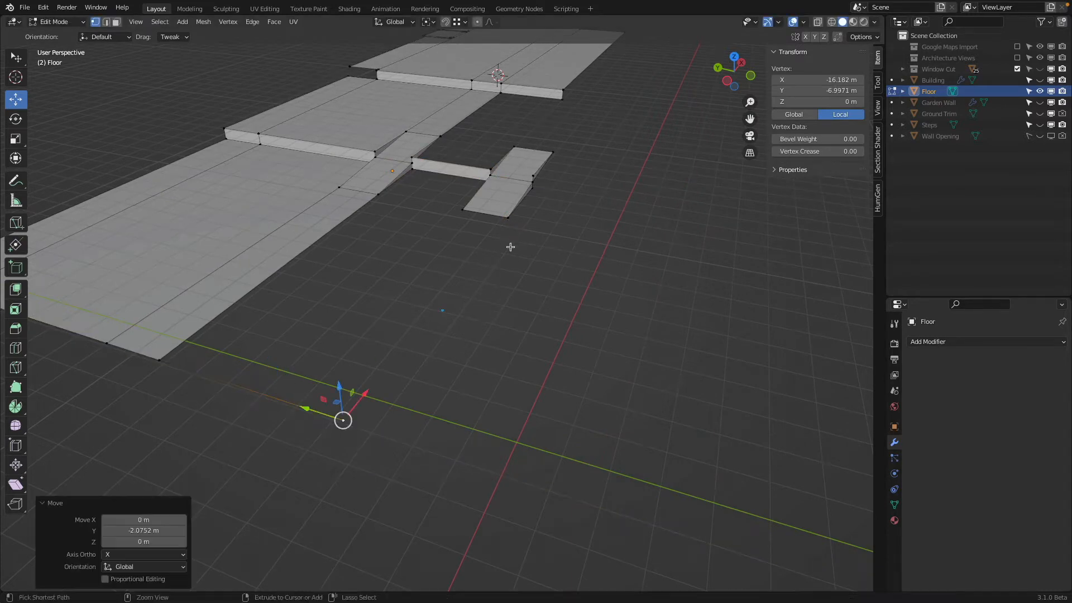
Fill the lower level's outer area with a face spanning its corners, the foot of the riser and the ramp copy's lower end
{"action": "left_click", "coordinate": [508, 218], "text": "shift"}
{"action": "left_click", "coordinate": [462, 210], "text": "shift"}
{"action": "left_click", "coordinate": [160, 360], "text": "shift"}
{"action": "middle_click_drag", "start_coordinate": [294, 259], "coordinate": [389, 177]}
{"action": "scroll", "coordinate": [391, 201], "scroll_direction": "up", "scroll_amount": 3}
{"action": "left_click", "coordinate": [383, 117], "text": "shift"}
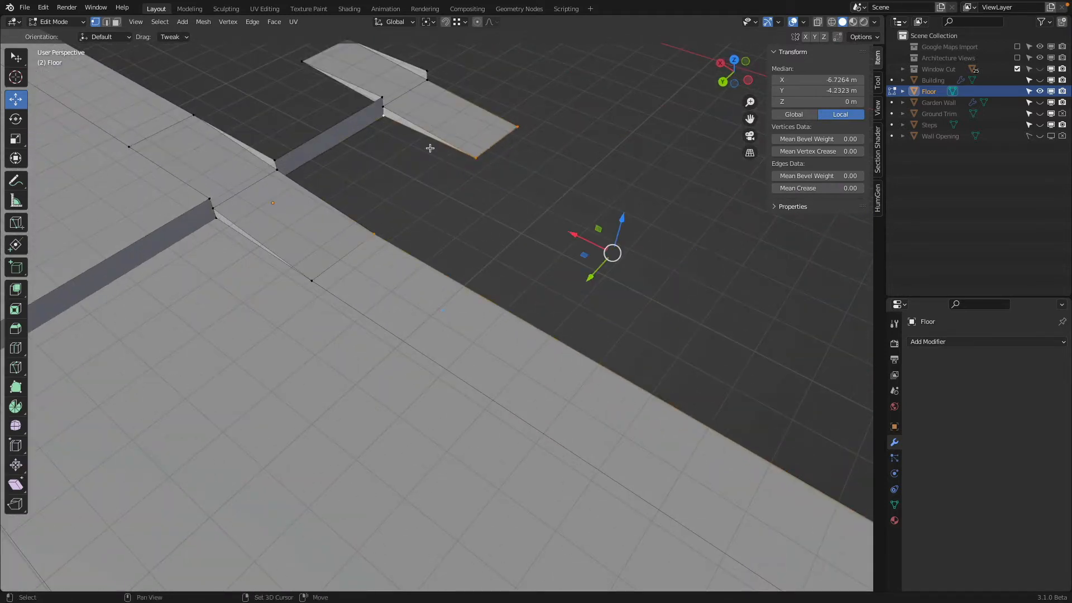
{"action": "middle_click_drag", "start_coordinate": [558, 139], "coordinate": [445, 110]}
{"action": "mouse_move", "coordinate": [436, 165]}
{"action": "middle_mouse_down"}
{"action": "mouse_move", "coordinate": [531, 168]}
{"action": "mouse_move", "coordinate": [366, 162]}
{"action": "mouse_move", "coordinate": [532, 153]}
{"action": "mouse_move", "coordinate": [438, 168]}
{"action": "mouse_move", "coordinate": [373, 214]}
{"action": "middle_mouse_up"}
{"action": "key", "text": "shift+z"}
{"action": "key", "text": "f"}
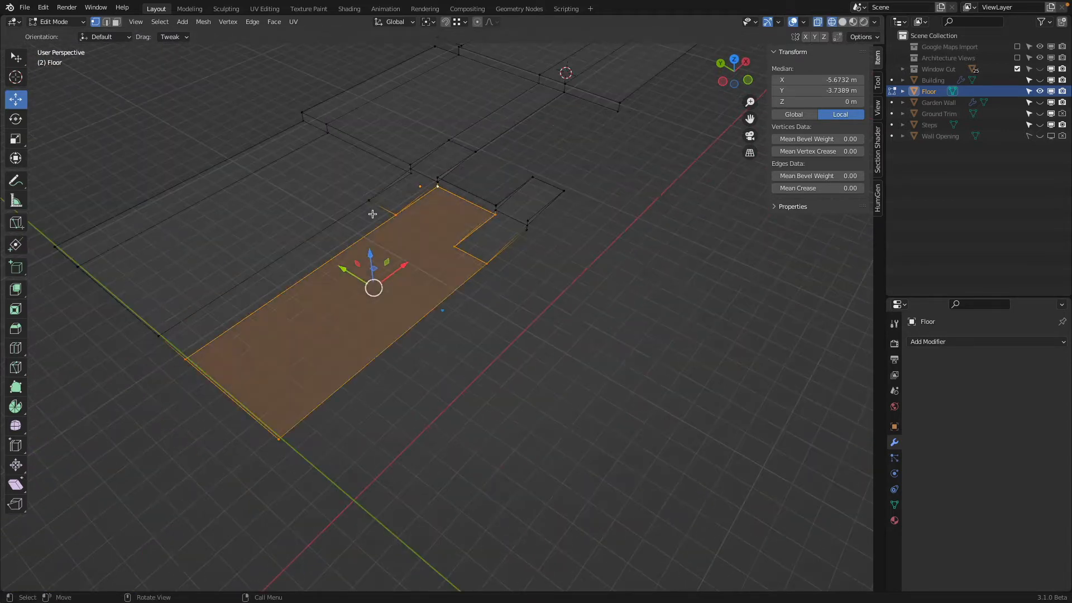
Delete the vertices above and below the middle of the outer ramp's far side to remove its side triangles
{"action": "key", "text": "shift+z"}
{"action": "mouse_move", "coordinate": [481, 188]}
{"action": "middle_mouse_down"}
{"action": "mouse_move", "coordinate": [579, 233]}
{"action": "mouse_move", "coordinate": [491, 296]}
{"action": "middle_mouse_up"}
{"action": "left_click", "coordinate": [491, 285]}
{"action": "key", "text": "x"}
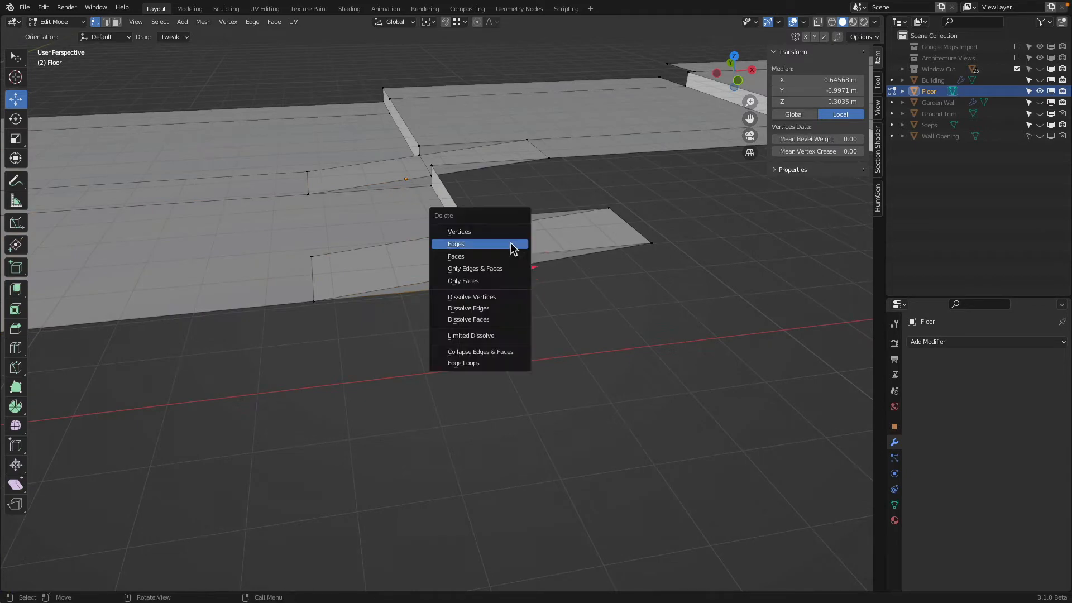
{"action": "left_click", "coordinate": [510, 230]}
Select both halves of the outer ramp and duplicate them, offset 8.171 m in X, -4.5435 m in Y and 3.5827 m in Z
{"action": "middle_click_drag", "start_coordinate": [510, 230], "coordinate": [309, 325]}
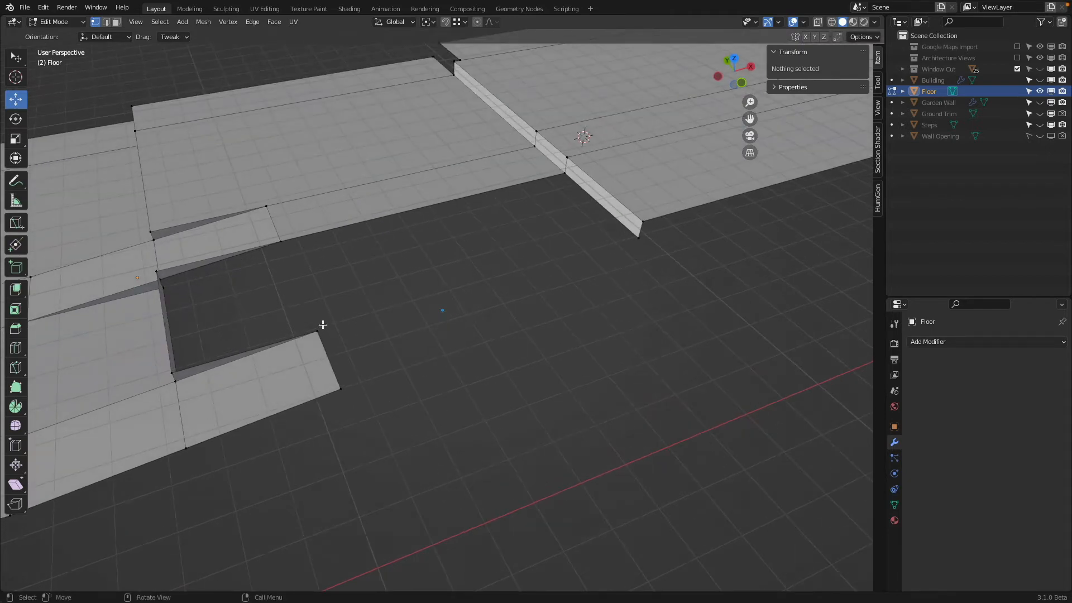
{"action": "left_click", "coordinate": [321, 323]}
{"action": "left_click", "coordinate": [351, 373], "text": "shift"}
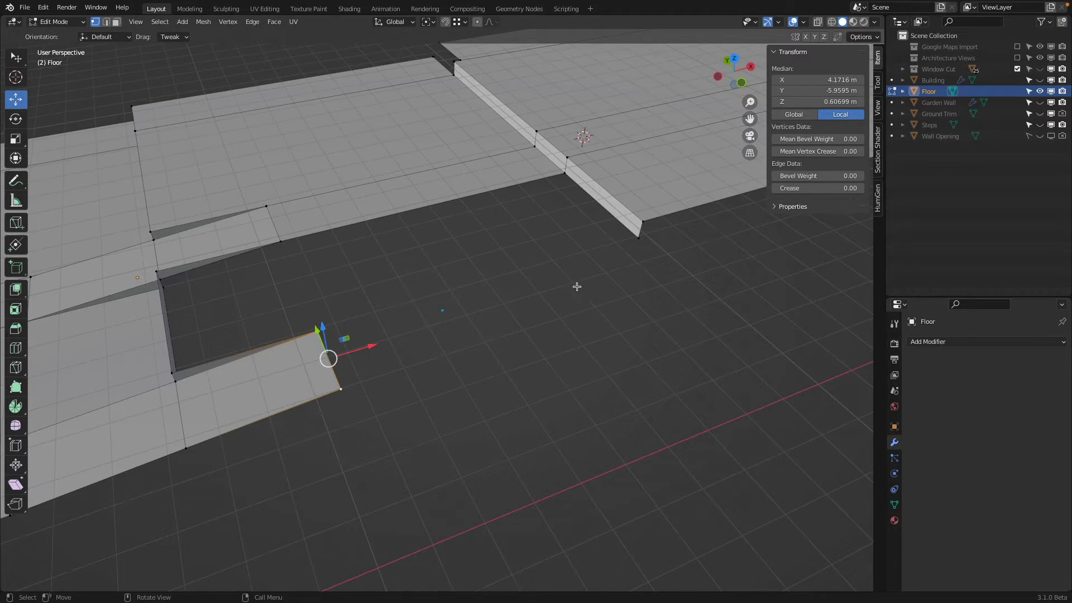
{"action": "middle_click_drag", "start_coordinate": [394, 270], "coordinate": [496, 256]}
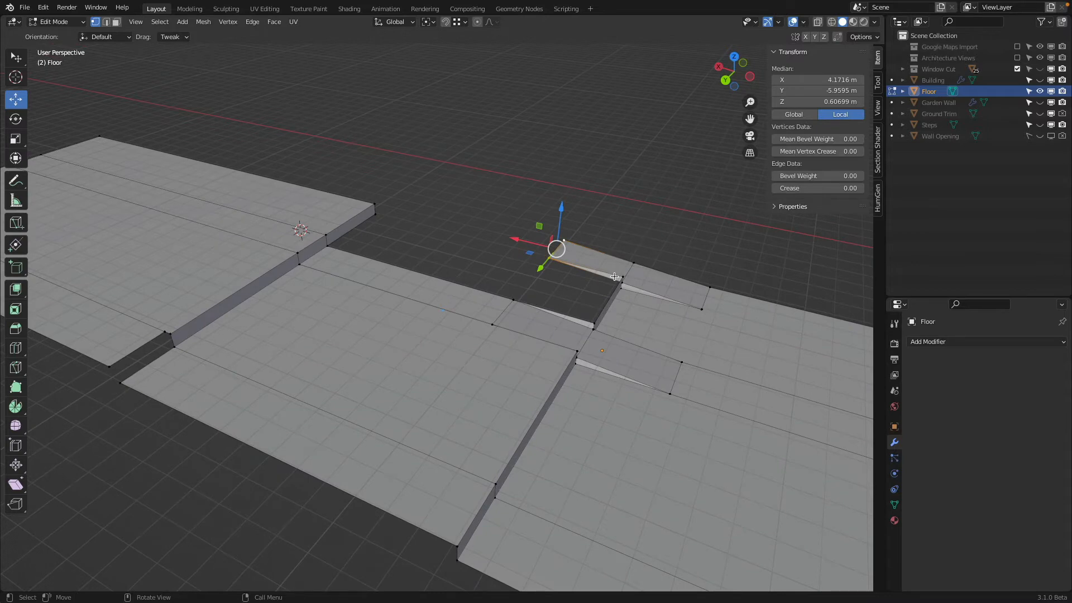
{"action": "middle_click_drag", "start_coordinate": [659, 281], "coordinate": [538, 312]}
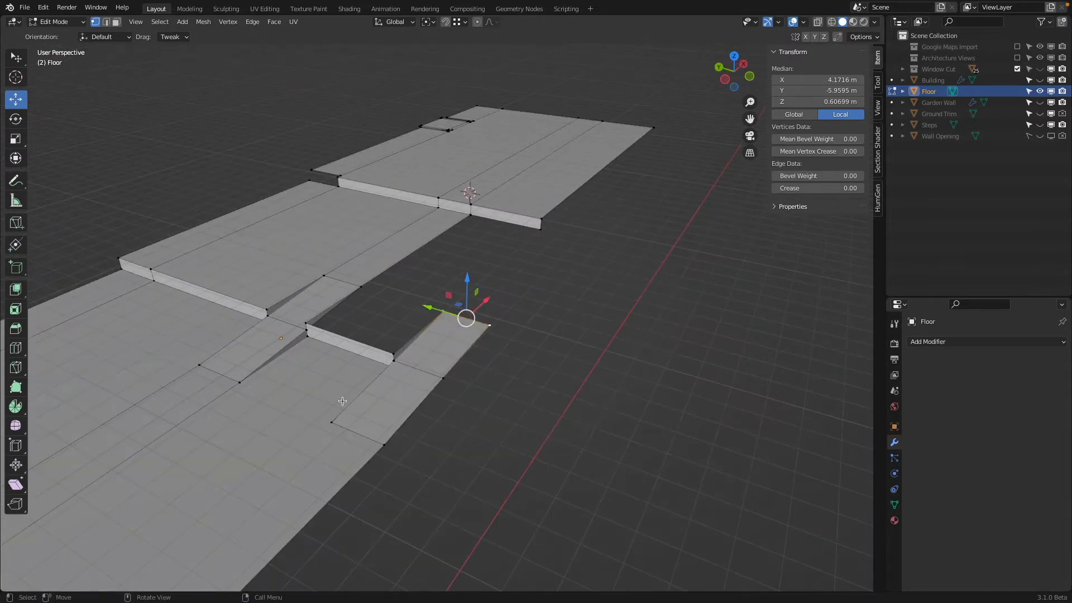
{"action": "key", "text": "z"}
{"action": "left_click", "coordinate": [280, 414]}
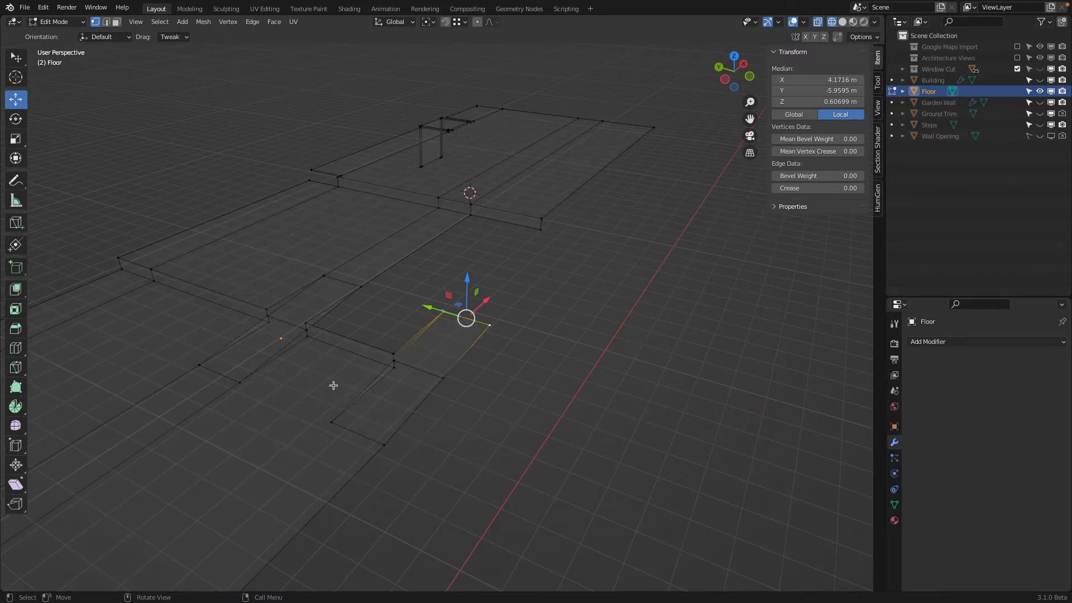
{"action": "key", "text": "b"}
{"action": "left_click_drag", "start_coordinate": [314, 392], "coordinate": [417, 510]}
{"action": "key", "text": "b"}
{"action": "left_click_drag", "start_coordinate": [376, 318], "coordinate": [497, 443]}
{"action": "key", "text": "z"}
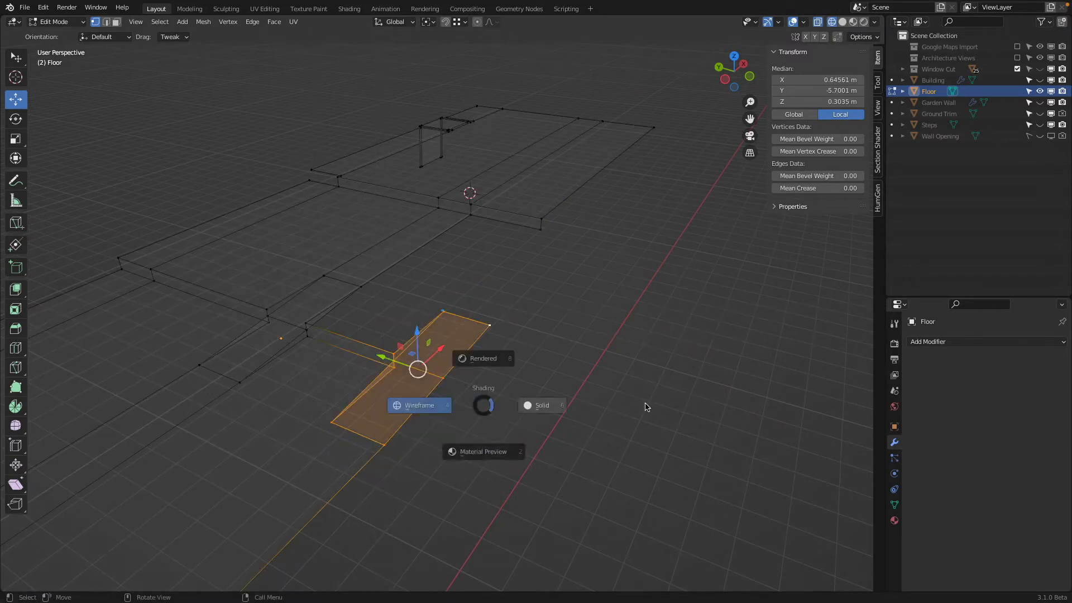
{"action": "left_click", "coordinate": [646, 407]}
{"action": "middle_click_drag", "start_coordinate": [487, 305], "coordinate": [445, 314]}
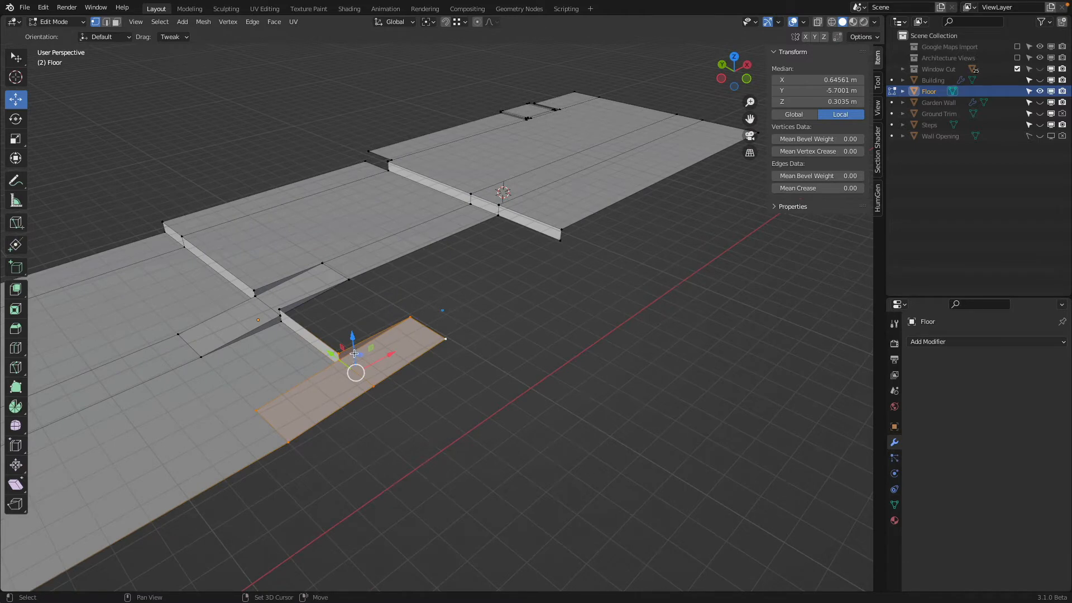
{"action": "key", "text": "shift+d"}
{"action": "left_click", "coordinate": [605, 245]}
Move the new ramp copy against the outer end of the upper riser, in line with the lower outer ramp
{"action": "key", "text": "KP_Decimal"}
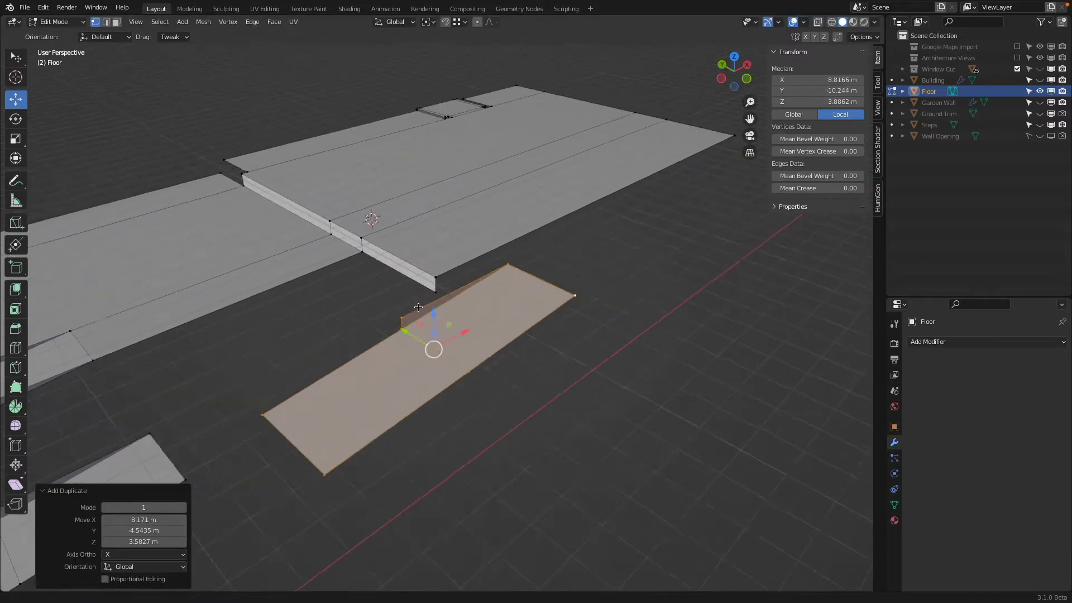
{"action": "scroll", "coordinate": [412, 314], "scroll_direction": "up", "scroll_amount": 2}
{"action": "left_click_drag", "start_coordinate": [376, 352], "coordinate": [427, 288]}
{"action": "left_click_drag", "start_coordinate": [377, 356], "coordinate": [426, 282]}
{"action": "middle_click_drag", "start_coordinate": [425, 282], "coordinate": [502, 278]}
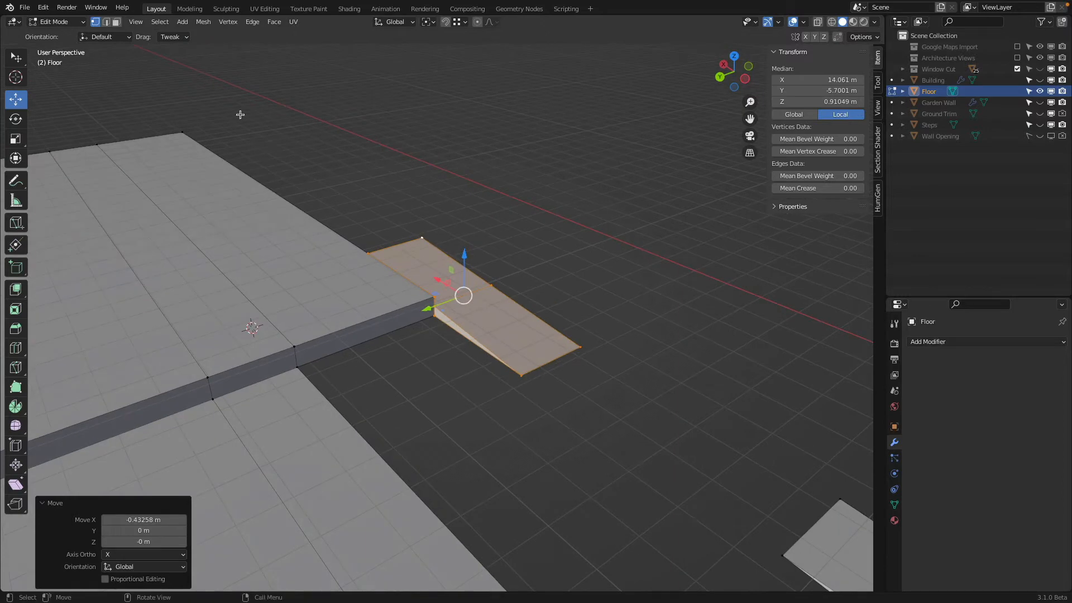
Delete the bottom edge of the upper riser's outermost section to remove that riser face
{"action": "left_click", "coordinate": [355, 349]}
{"action": "middle_click_drag", "start_coordinate": [355, 349], "coordinate": [459, 259]}
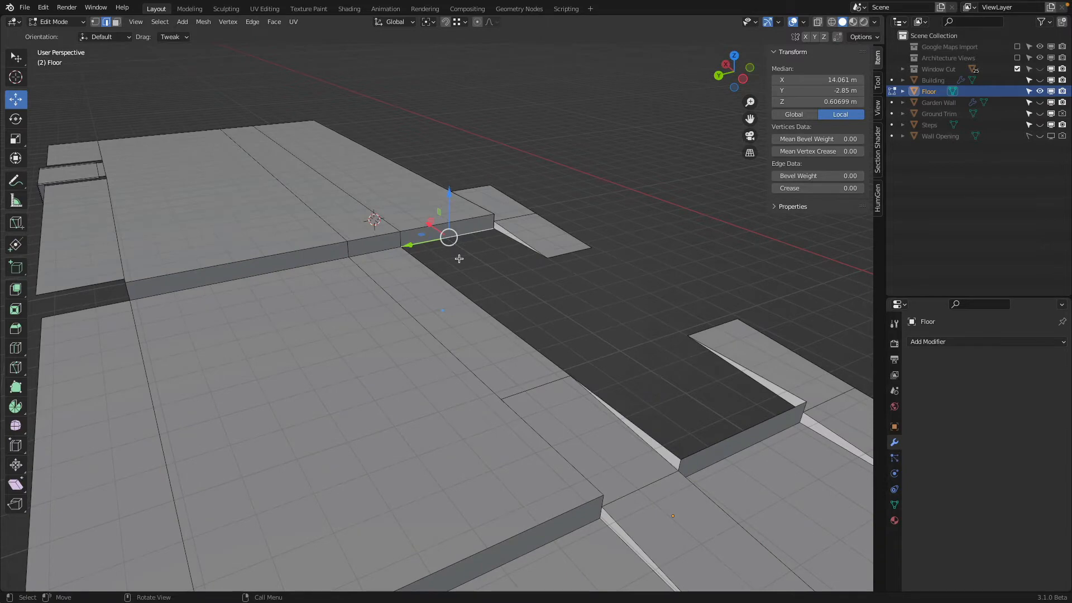
{"action": "middle_click_drag", "start_coordinate": [465, 257], "coordinate": [527, 267]}
{"action": "key", "text": "x"}
{"action": "left_click", "coordinate": [464, 268]}
Select all geometry linked to the upper ramp copy and hide it
{"action": "left_click", "coordinate": [450, 219]}
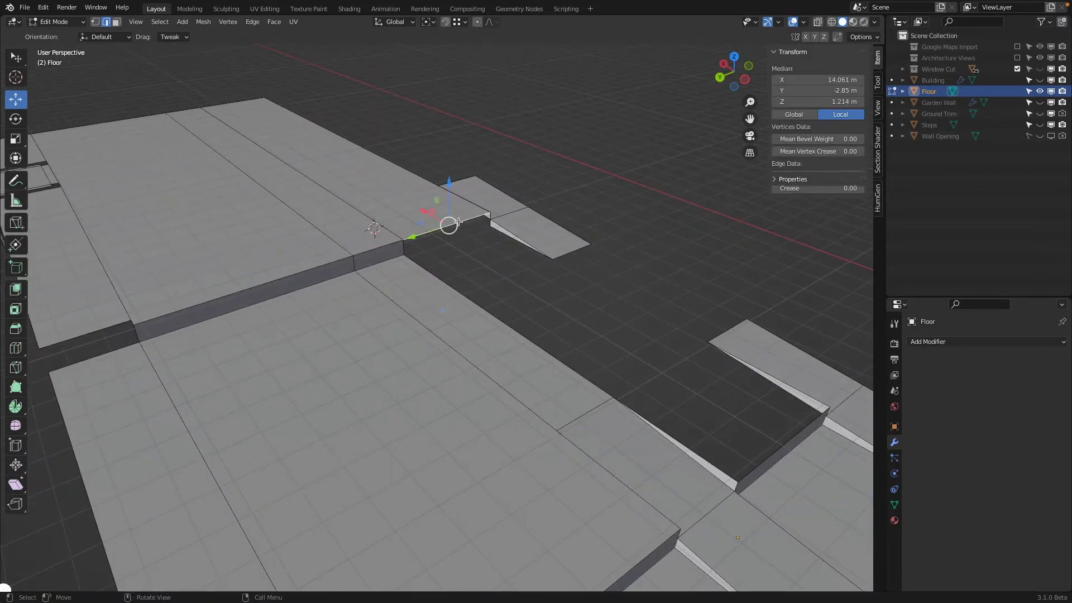
{"action": "middle_click_drag", "start_coordinate": [450, 219], "coordinate": [447, 307]}
{"action": "left_click", "coordinate": [447, 306]}
{"action": "key", "text": "l"}
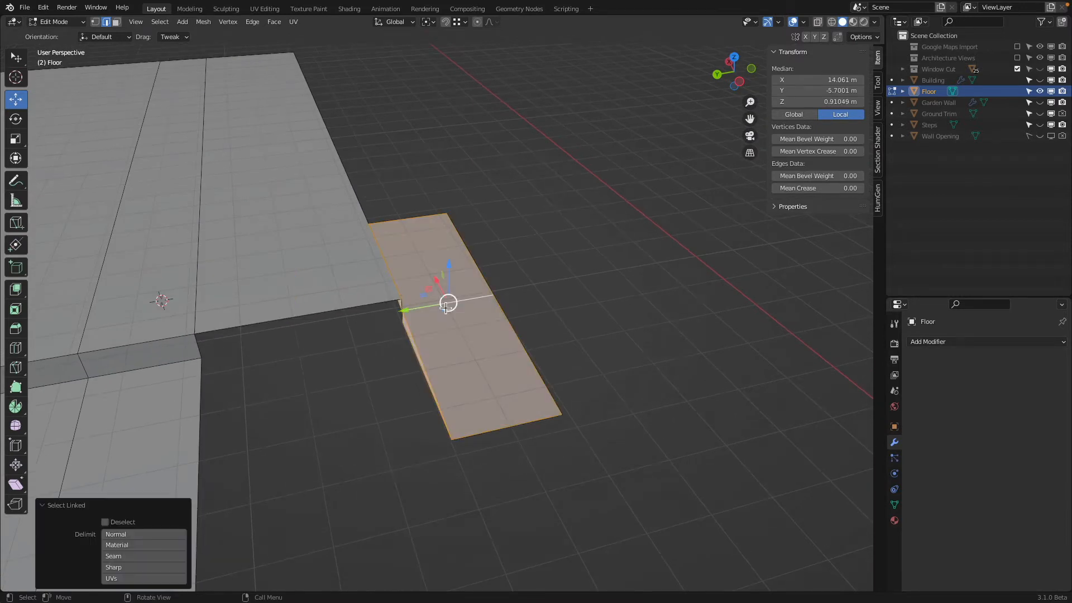
{"action": "key", "text": "x"}
{"action": "left_click", "coordinate": [447, 306]}
Delete the upper level's outer and front edges beyond the riser to remove its outermost strip
{"action": "middle_click_drag", "start_coordinate": [481, 311], "coordinate": [384, 282]}
{"action": "left_click", "coordinate": [404, 258]}
{"action": "left_click", "coordinate": [369, 280]}
{"action": "left_click", "coordinate": [369, 281], "text": "shift"}
{"action": "key", "text": "x"}
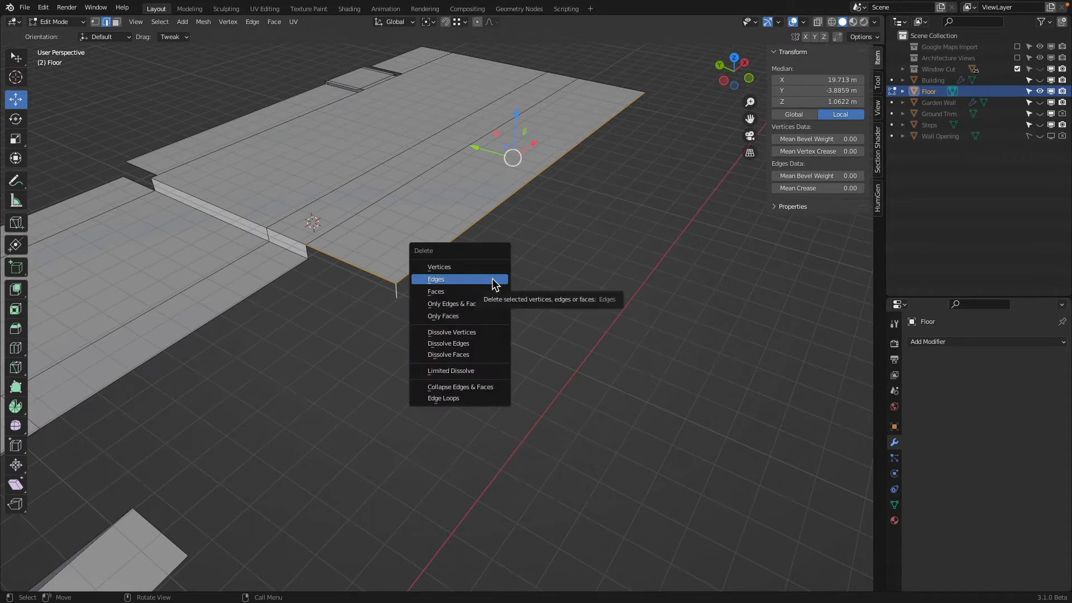
{"action": "left_click", "coordinate": [494, 280]}
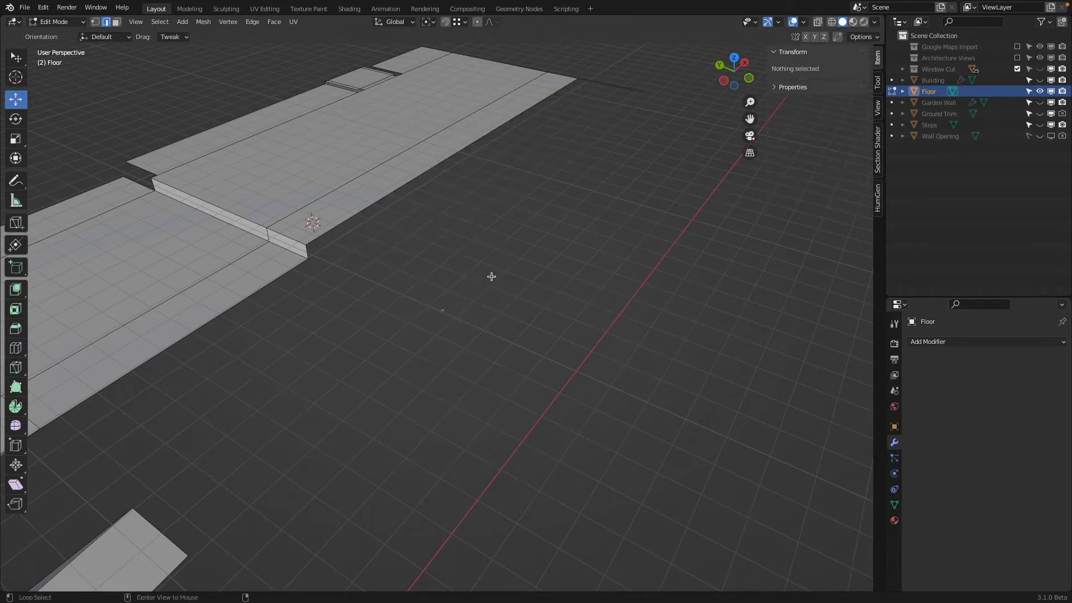
Reveal the hidden ramp and extrude its upper end edge about 19.08 m along X to the upper level's far end
{"action": "key", "text": "alt+h"}
{"action": "middle_click_drag", "start_coordinate": [492, 277], "coordinate": [366, 325]}
{"action": "left_click", "coordinate": [322, 310]}
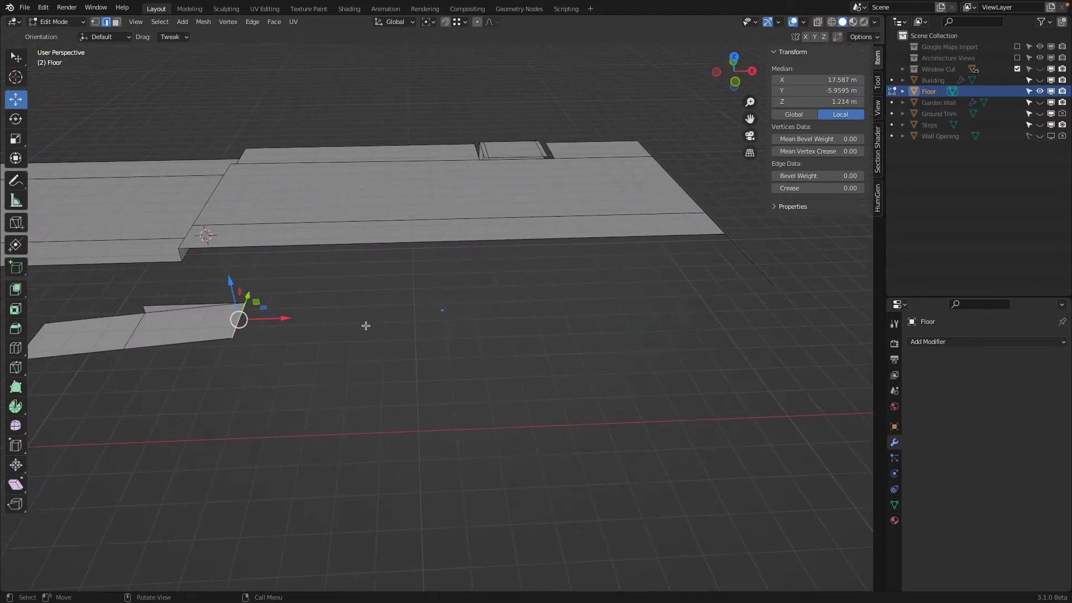
{"action": "key", "text": "e"}
{"action": "key", "text": "x"}
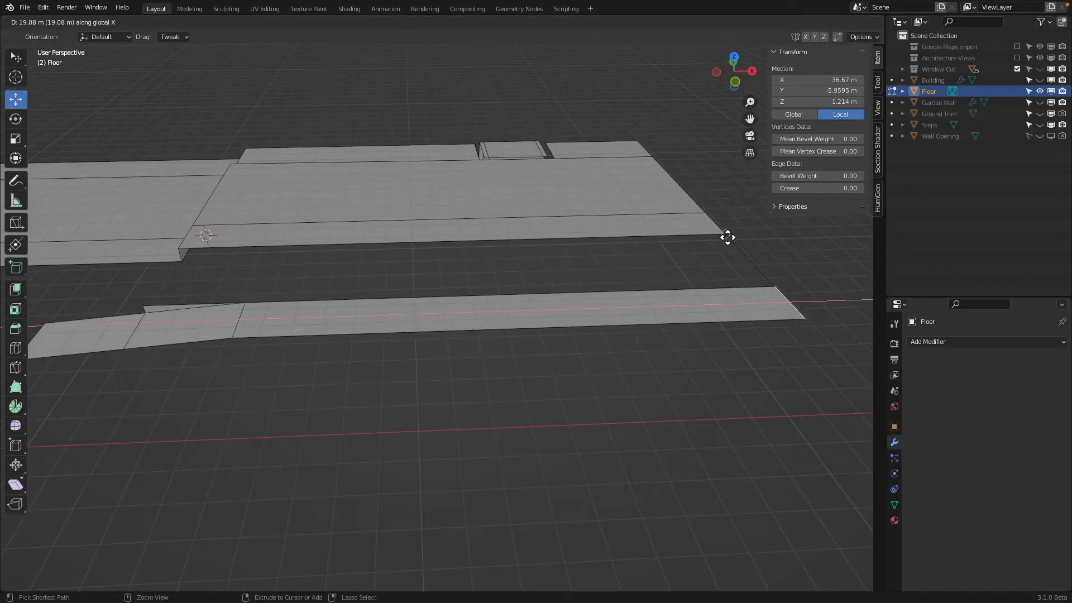
{"action": "left_click", "coordinate": [723, 234]}
Delete the loose edge between the upper level's far corner and the end of the extruded walkway strip
{"action": "left_click", "coordinate": [747, 258]}
{"action": "middle_click_drag", "start_coordinate": [746, 257], "coordinate": [662, 254]}
{"action": "middle_click_drag", "start_coordinate": [665, 312], "coordinate": [358, 230], "text": "shift"}
{"action": "left_click_drag", "start_coordinate": [539, 293], "coordinate": [562, 299]}
{"action": "right_click", "coordinate": [562, 300]}
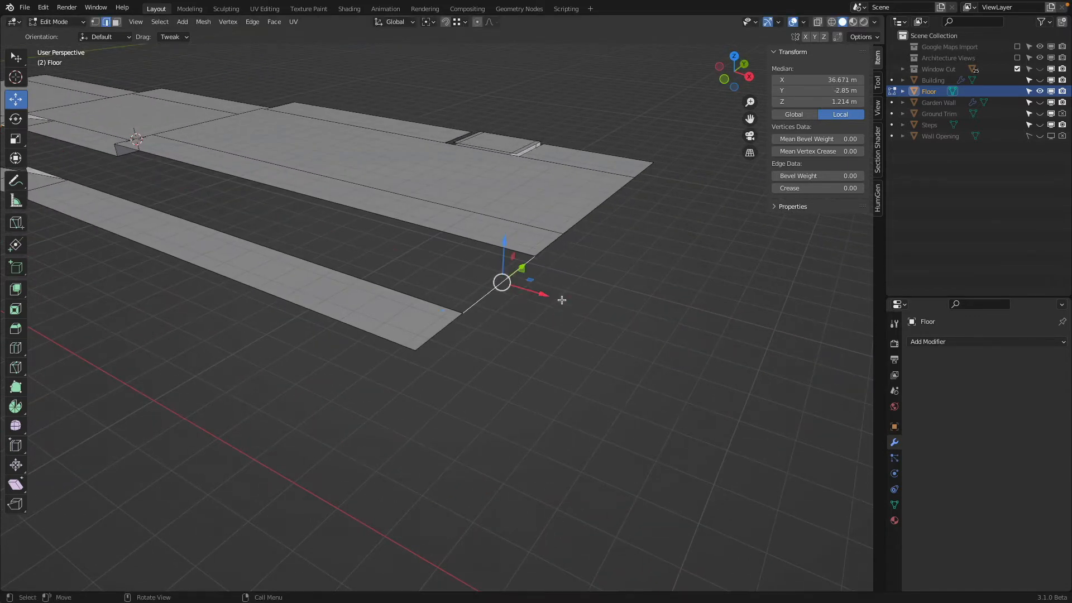
{"action": "key", "text": "x"}
{"action": "left_click", "coordinate": [498, 296]}
Delete the outer edges of the middle and upper levels and their riser section to remove the narrow outer strips
{"action": "middle_click_drag", "start_coordinate": [492, 280], "coordinate": [400, 265]}
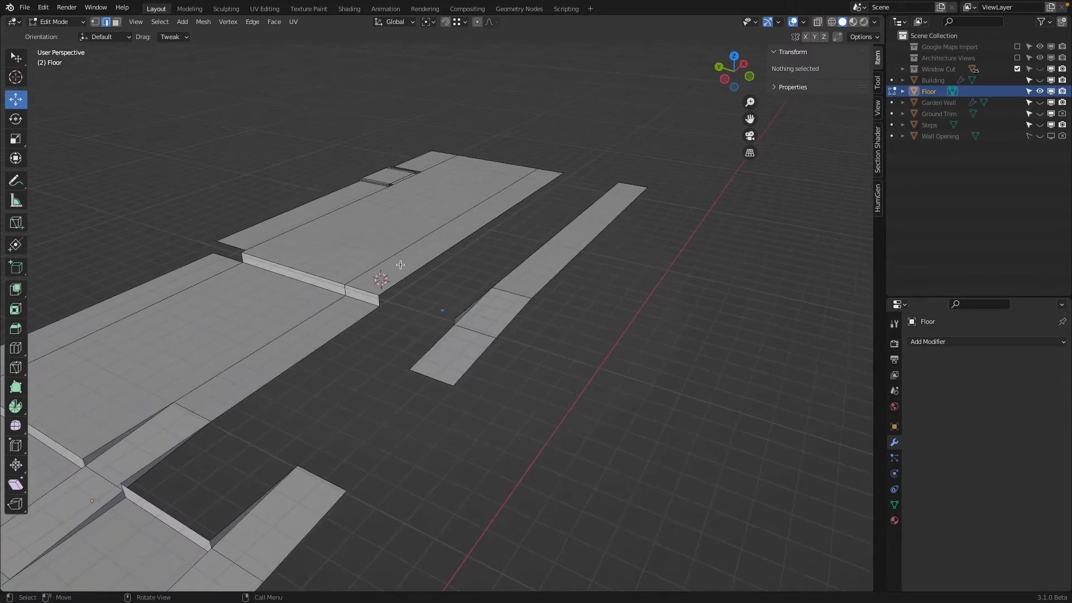
{"action": "left_click", "coordinate": [361, 290]}
{"action": "scroll", "coordinate": [382, 299], "scroll_direction": "up", "scroll_amount": 4}
{"action": "left_click", "coordinate": [300, 272], "text": "shift"}
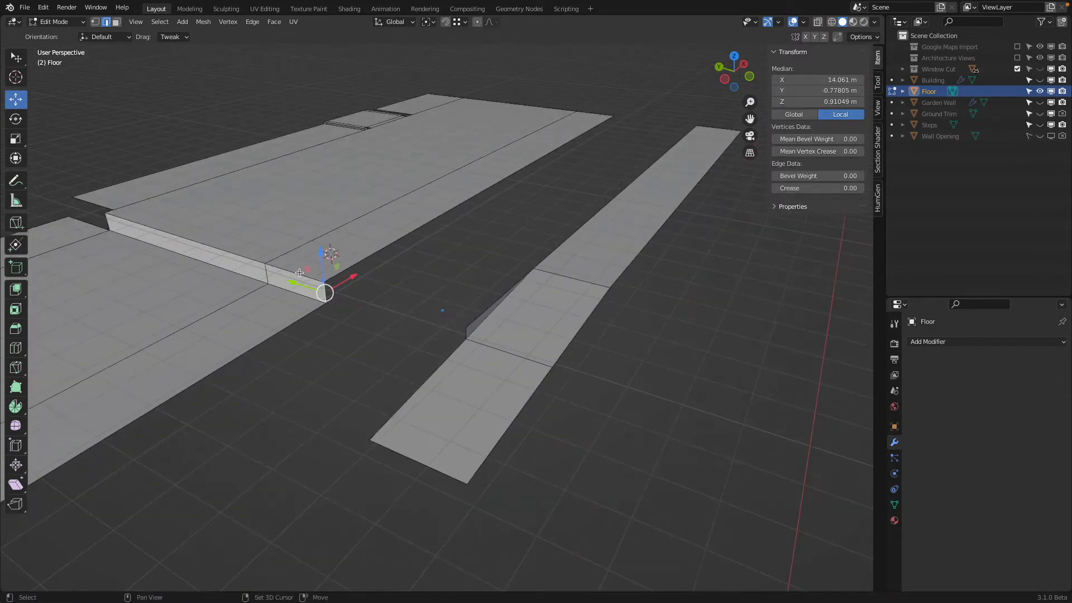
{"action": "left_click", "coordinate": [184, 388], "text": "shift"}
{"action": "left_click", "coordinate": [525, 165], "text": "shift"}
{"action": "scroll", "coordinate": [527, 190], "scroll_direction": "down", "scroll_amount": 3}
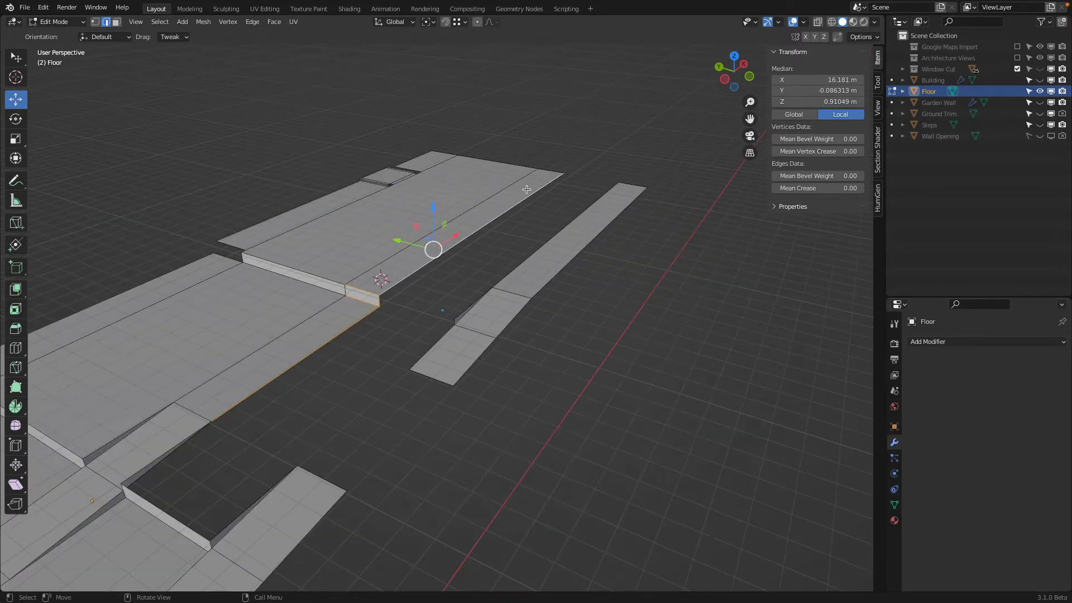
{"action": "middle_click_drag", "start_coordinate": [540, 214], "coordinate": [401, 360], "text": "shift"}
{"action": "key", "text": "x"}
{"action": "left_click", "coordinate": [566, 200]}
Fill the gap between the two lower ramps with a face from their facing upper side edges
{"action": "left_click", "coordinate": [367, 420]}
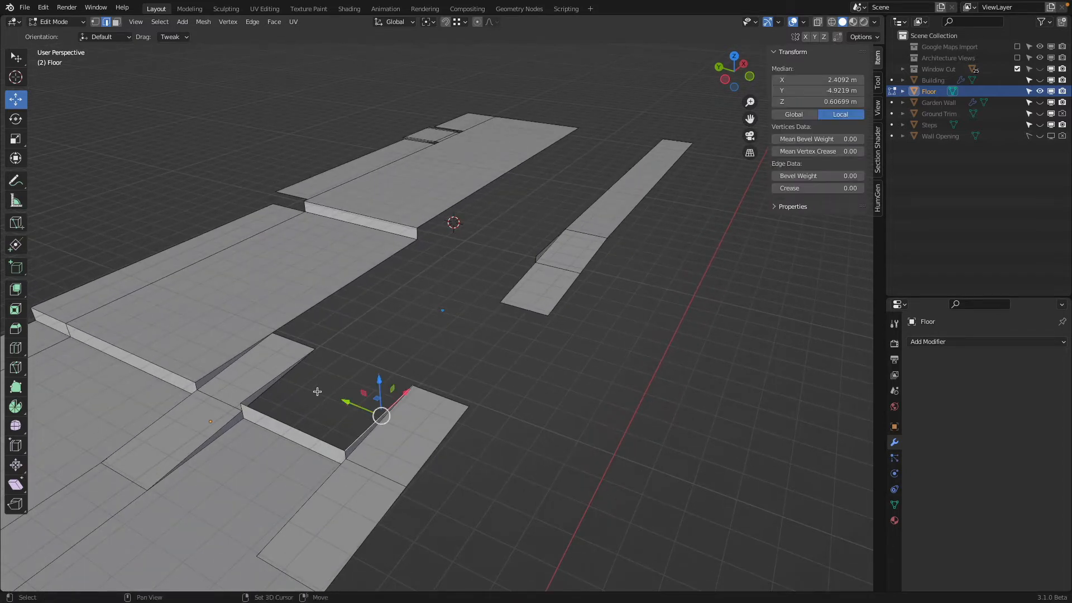
{"action": "left_click", "coordinate": [288, 370], "text": "shift"}
{"action": "key", "text": "f"}
Duplicate the outer walkway's upper ramp section and move the copy 6.219 m along Y to the outer corner of the upper level
{"action": "middle_click_drag", "start_coordinate": [461, 318], "coordinate": [479, 291]}
{"action": "key", "text": "a"}
{"action": "key", "text": "alt+a"}
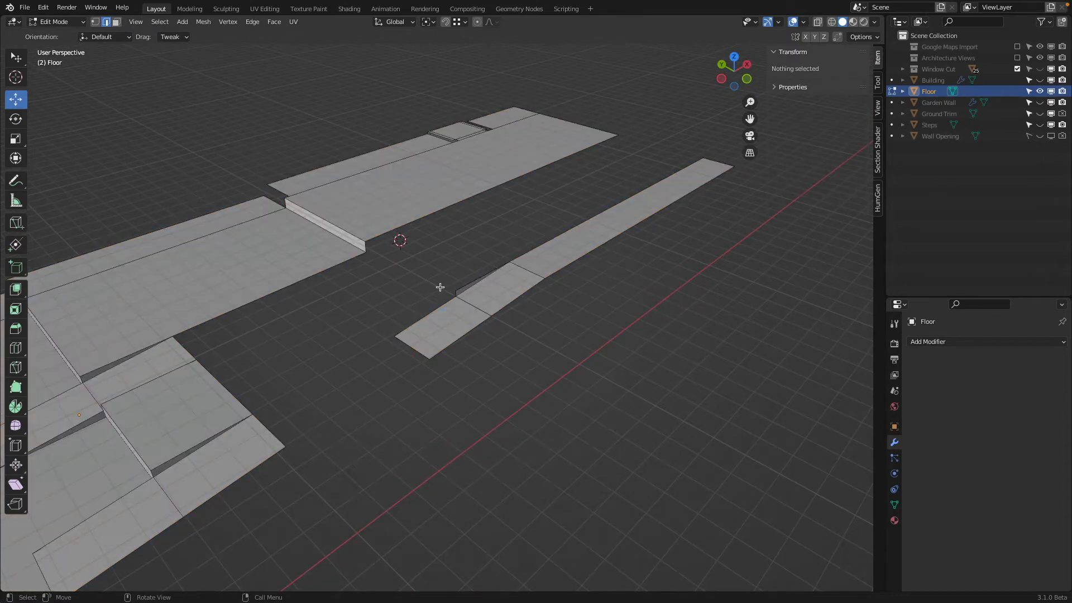
{"action": "key", "text": "a"}
{"action": "key", "text": "alt+a"}
{"action": "key", "text": "z"}
{"action": "left_click", "coordinate": [488, 280]}
{"action": "key", "text": "b"}
{"action": "left_click_drag", "start_coordinate": [559, 220], "coordinate": [398, 374]}
{"action": "left_click_drag", "start_coordinate": [380, 307], "coordinate": [475, 349]}
{"action": "key", "text": "shift+z"}
{"action": "middle_click_drag", "start_coordinate": [474, 316], "coordinate": [495, 304]}
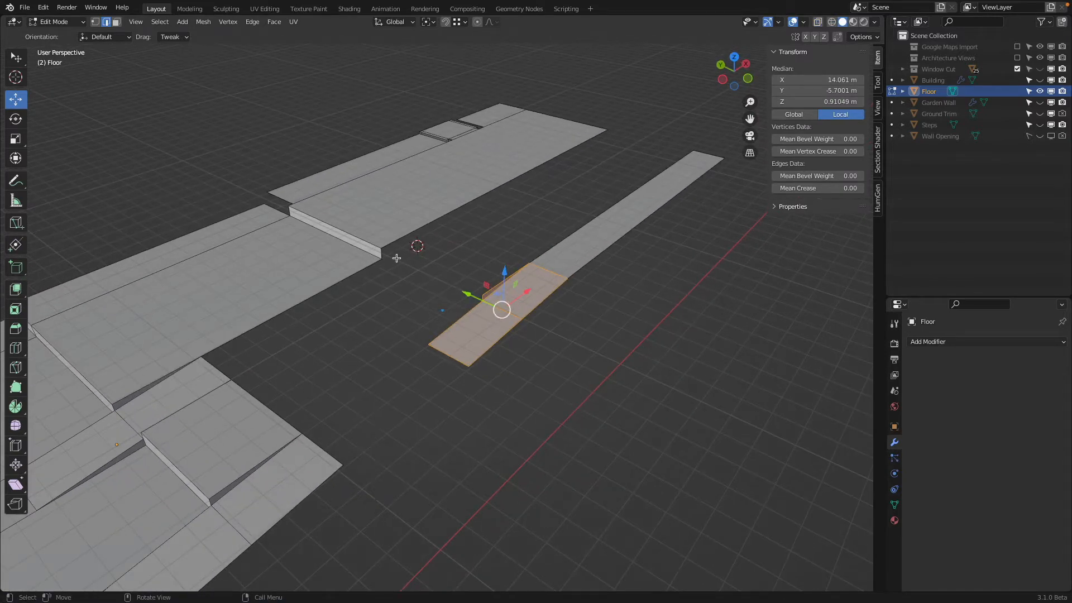
{"action": "key", "text": "g"}
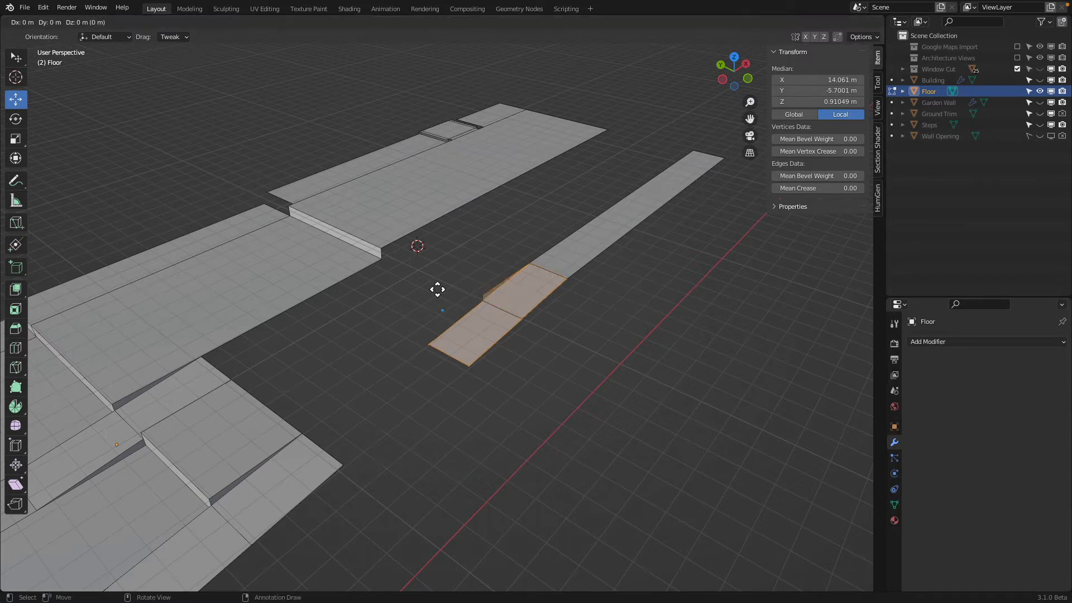
{"action": "key", "text": "y"}
{"action": "left_click", "coordinate": [392, 256], "text": "ctrl"}
Hide the copied ramp, delete the end edge of the riser between middle and upper levels, and reveal the ramp again
{"action": "middle_click_drag", "start_coordinate": [392, 257], "coordinate": [465, 286]}
{"action": "scroll", "coordinate": [465, 285], "scroll_direction": "up", "scroll_amount": 5}
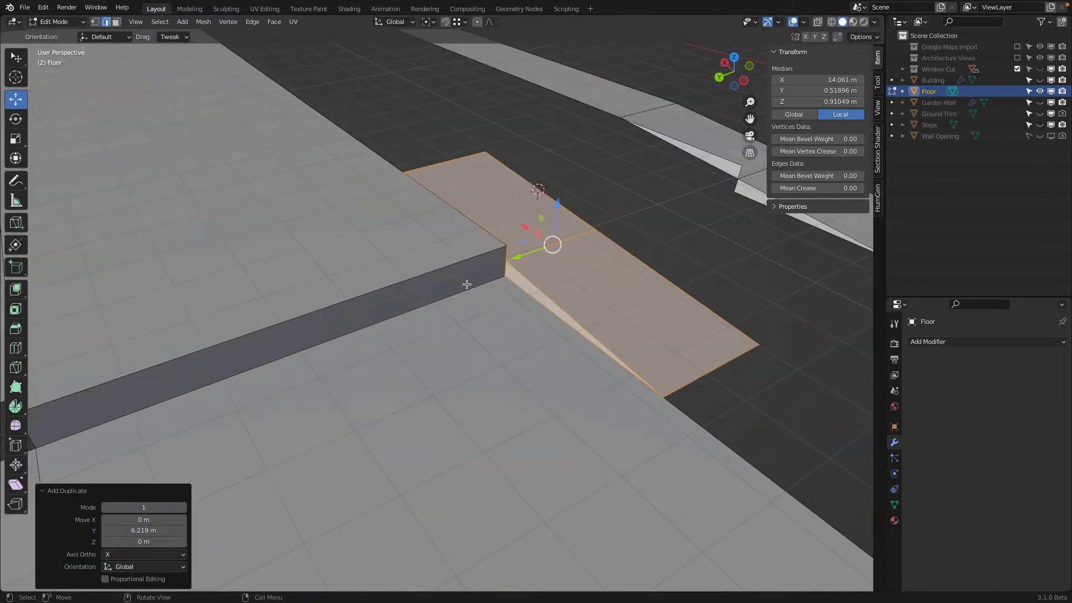
{"action": "key", "text": "h"}
{"action": "left_click", "coordinate": [508, 265]}
{"action": "key", "text": "x"}
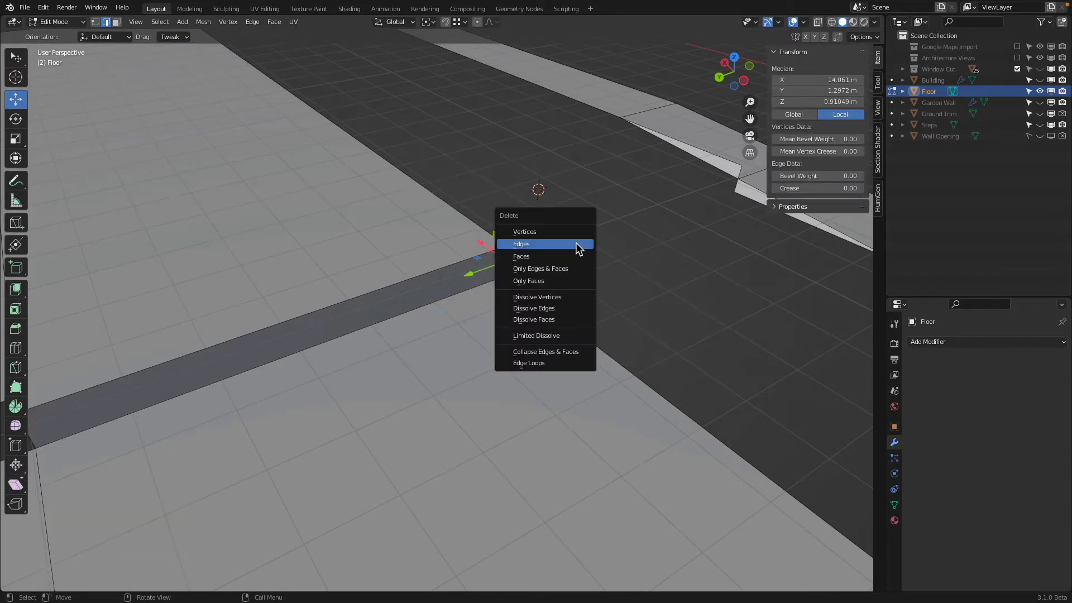
{"action": "left_click", "coordinate": [575, 244]}
{"action": "scroll", "coordinate": [578, 244], "scroll_direction": "down", "scroll_amount": 3}
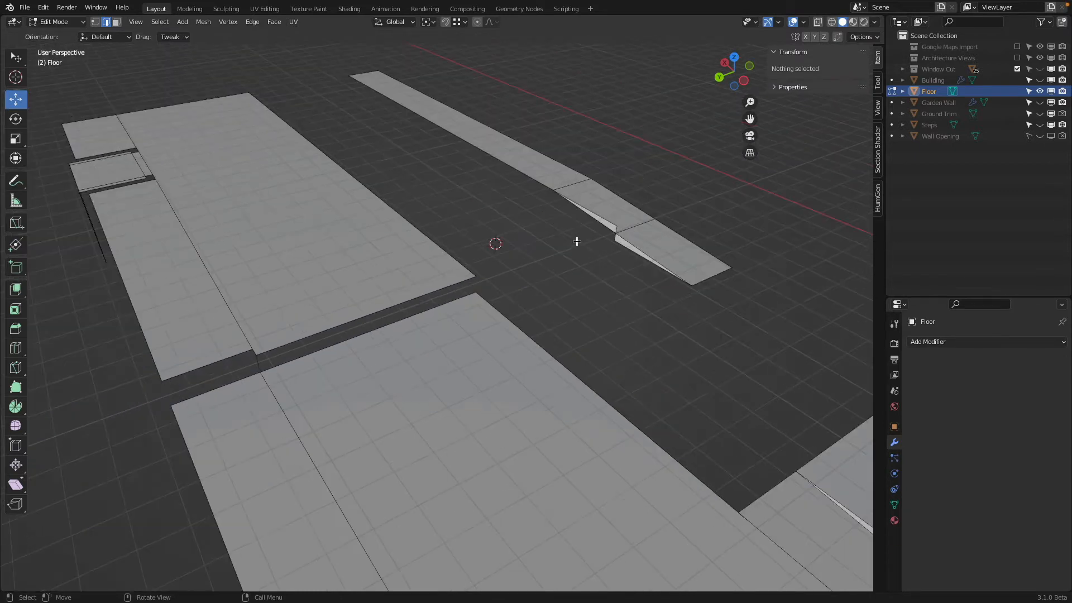
{"action": "key", "text": "alt+h"}
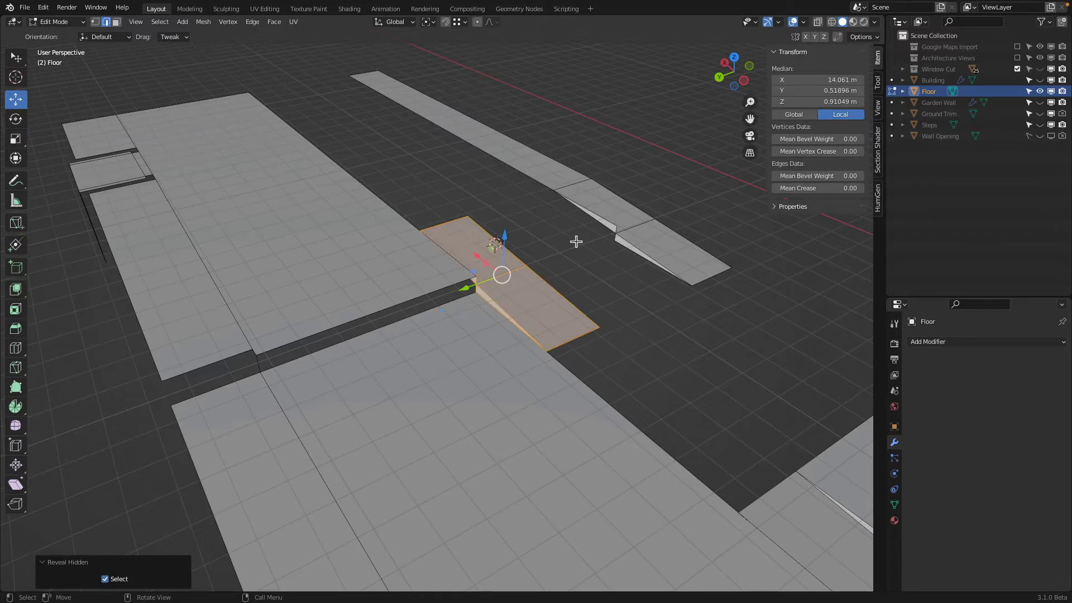
Delete the outer edges of the upper and middle levels to remove their wide main faces
{"action": "middle_click_drag", "start_coordinate": [502, 191], "coordinate": [581, 316]}
{"action": "left_click", "coordinate": [390, 196]}
{"action": "key", "text": "x"}
{"action": "left_click", "coordinate": [409, 195]}
{"action": "left_click_drag", "start_coordinate": [572, 353], "coordinate": [608, 354]}
{"action": "middle_click_drag", "start_coordinate": [608, 355], "coordinate": [543, 301]}
{"action": "key", "text": "x"}
{"action": "left_click", "coordinate": [545, 303]}
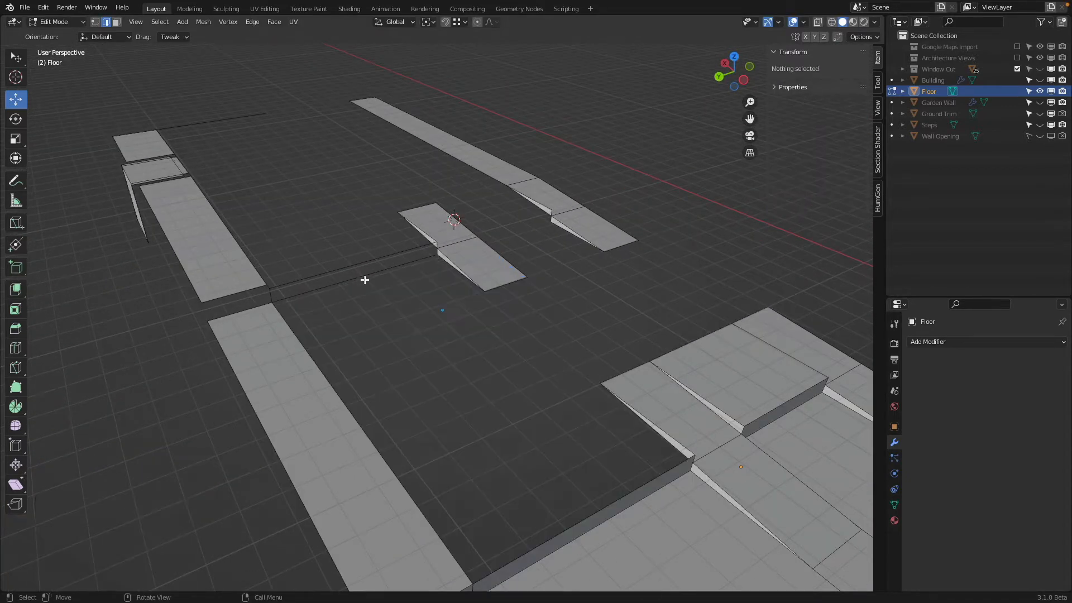
Select the whole floor mesh and clean it up with Merge by Distance
{"action": "key", "text": "a"}
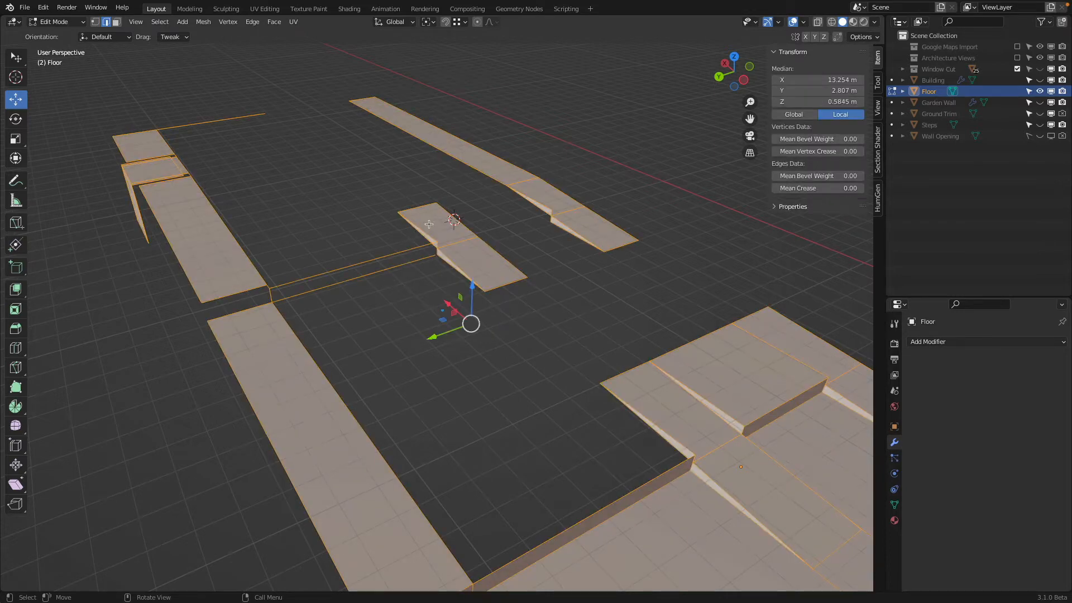
{"action": "left_click", "coordinate": [228, 21]}
{"action": "mouse_move", "coordinate": [276, 235]}
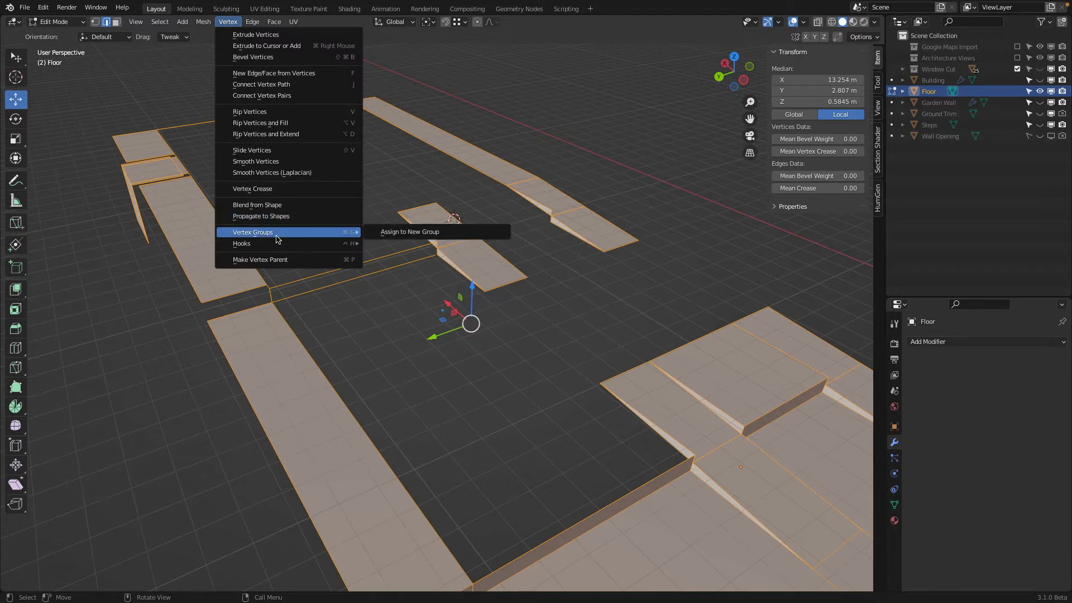
{"action": "left_click", "coordinate": [203, 21]}
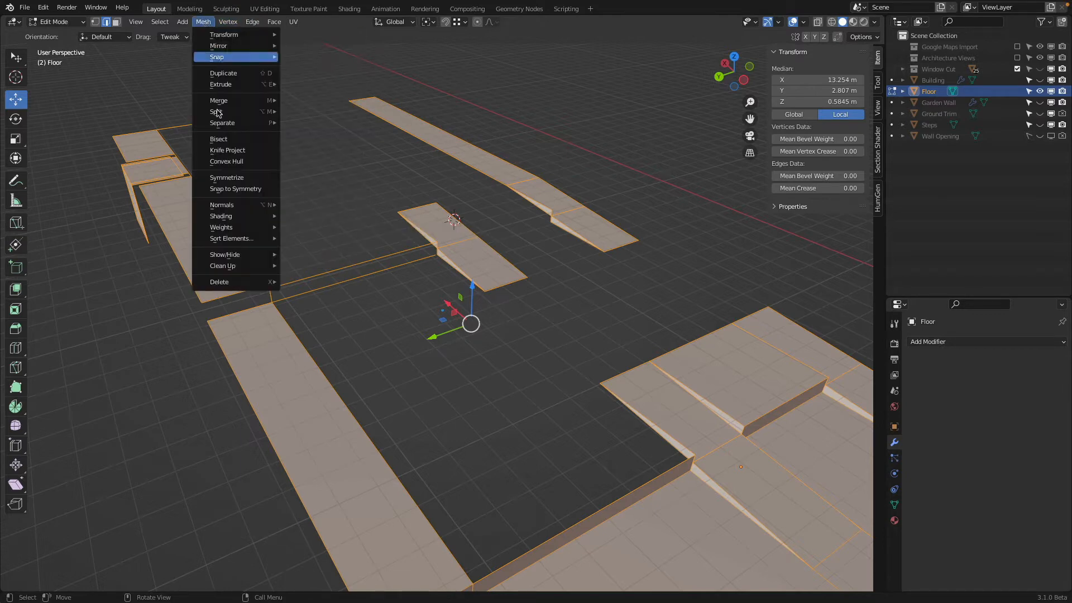
{"action": "mouse_move", "coordinate": [250, 266]}
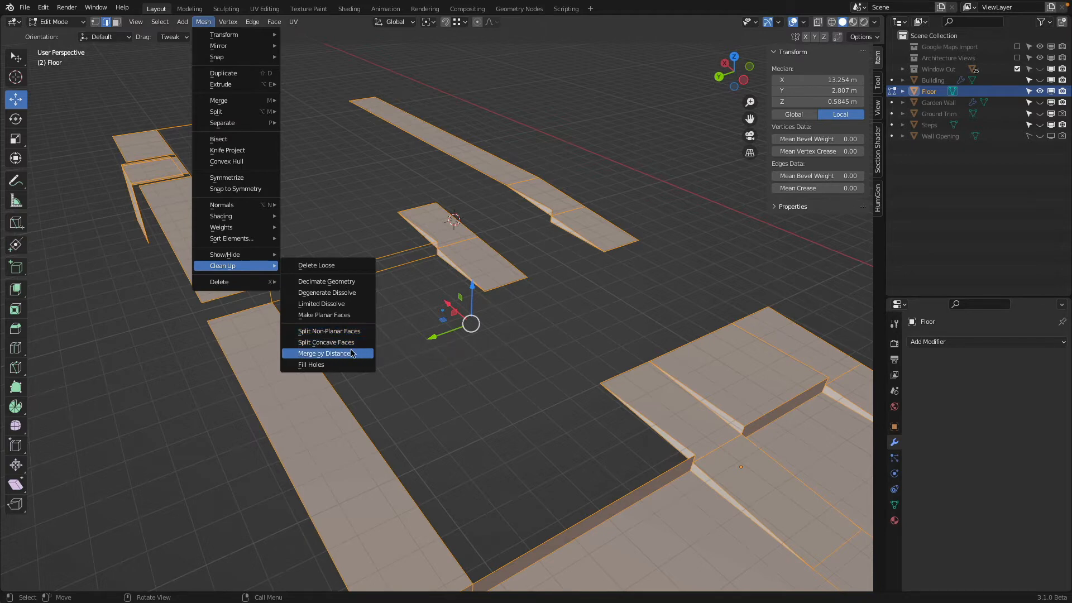
{"action": "left_click", "coordinate": [317, 354]}
Fill the gaps along both walkways with faces joining the upper ramps' lower ends to the lower ramps' far ends
{"action": "left_click", "coordinate": [517, 295]}
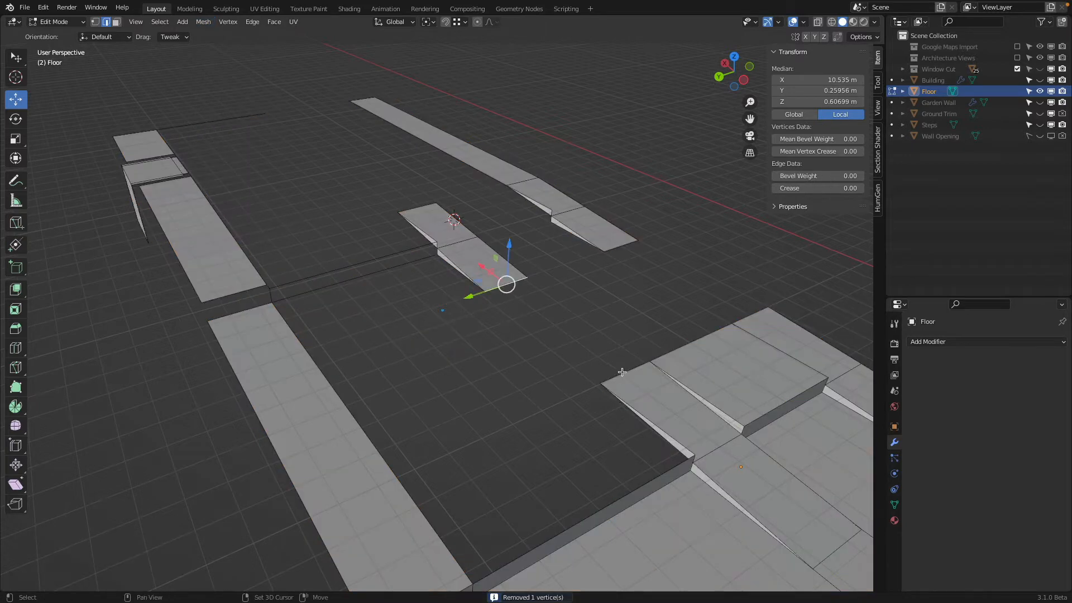
{"action": "left_click", "coordinate": [622, 372], "text": "shift"}
{"action": "key", "text": "f"}
{"action": "middle_click_drag", "start_coordinate": [672, 323], "coordinate": [593, 282]}
{"action": "left_click", "coordinate": [575, 271]}
{"action": "left_click", "coordinate": [642, 359], "text": "shift"}
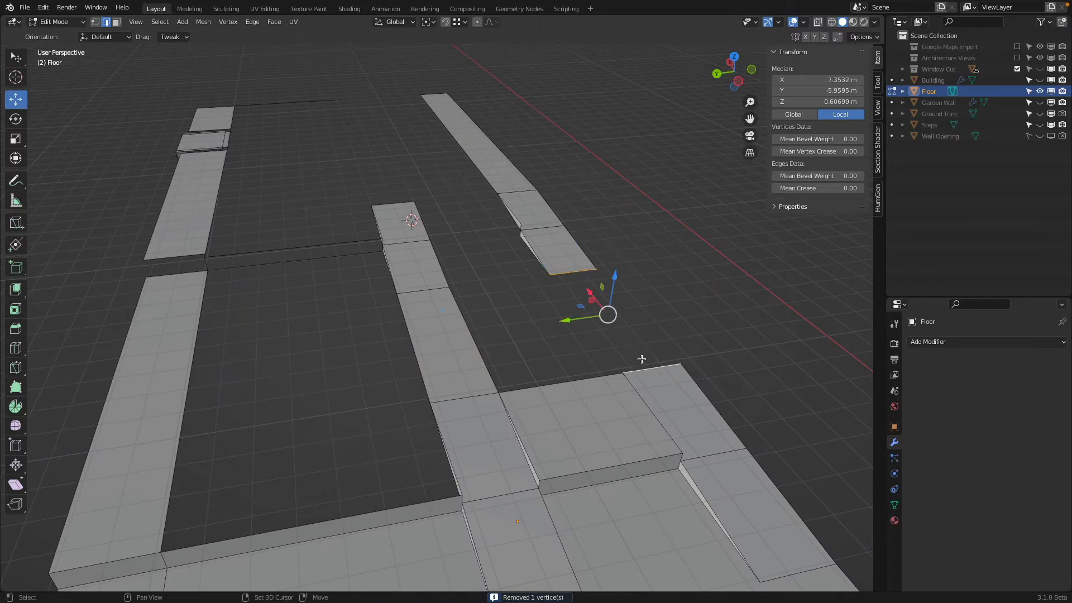
{"action": "key", "text": "f"}
Fill the middle-level gap between the two new walkway faces from their facing side edges
{"action": "left_click", "coordinate": [562, 292]}
{"action": "left_click", "coordinate": [481, 319], "text": "shift"}
{"action": "key", "text": "f"}
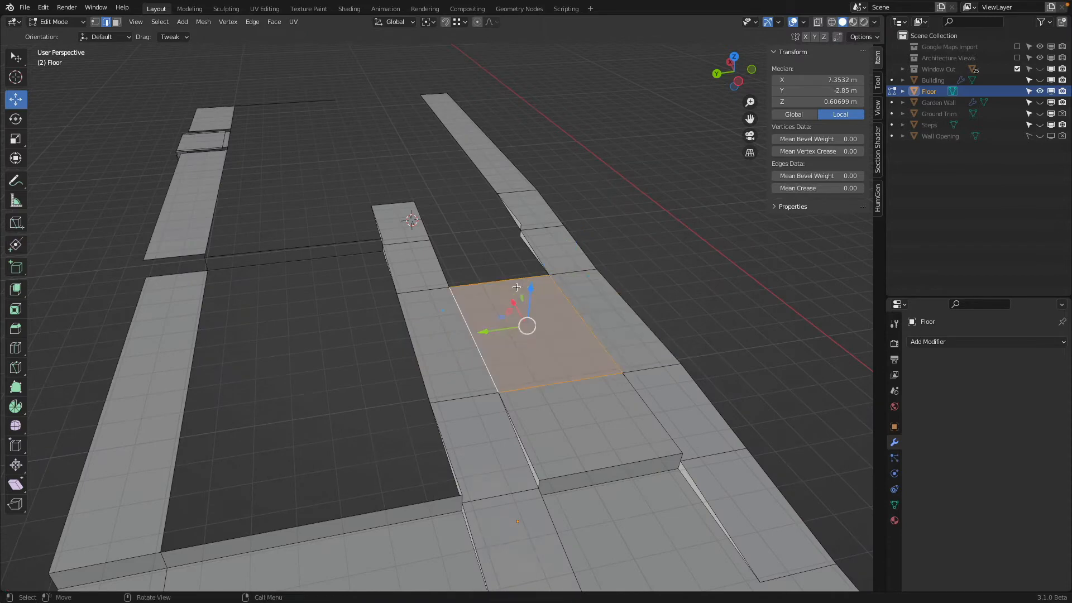
Extrude the copied ramp's upper end edge 19.086 m along X to the upper level's far end
{"action": "middle_click_drag", "start_coordinate": [517, 287], "coordinate": [348, 273]}
{"action": "left_click", "coordinate": [348, 274]}
{"action": "middle_click_drag", "start_coordinate": [411, 249], "coordinate": [356, 307], "text": "shift"}
{"action": "key", "text": "e"}
{"action": "key", "text": "x"}
{"action": "left_click", "coordinate": [574, 168]}
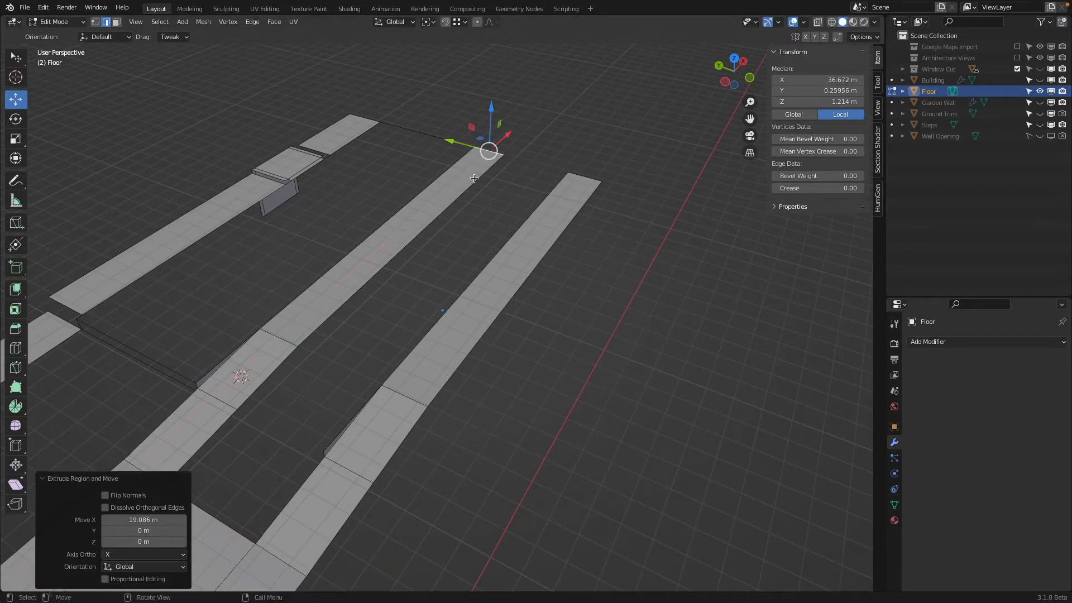
Fill the upper level between the two long walkway strips and delete the loose edge at its far end
{"action": "left_click", "coordinate": [455, 200]}
{"action": "left_click", "coordinate": [516, 229], "text": "shift"}
{"action": "key", "text": "f"}
{"action": "left_click", "coordinate": [435, 136]}
{"action": "key", "text": "x"}
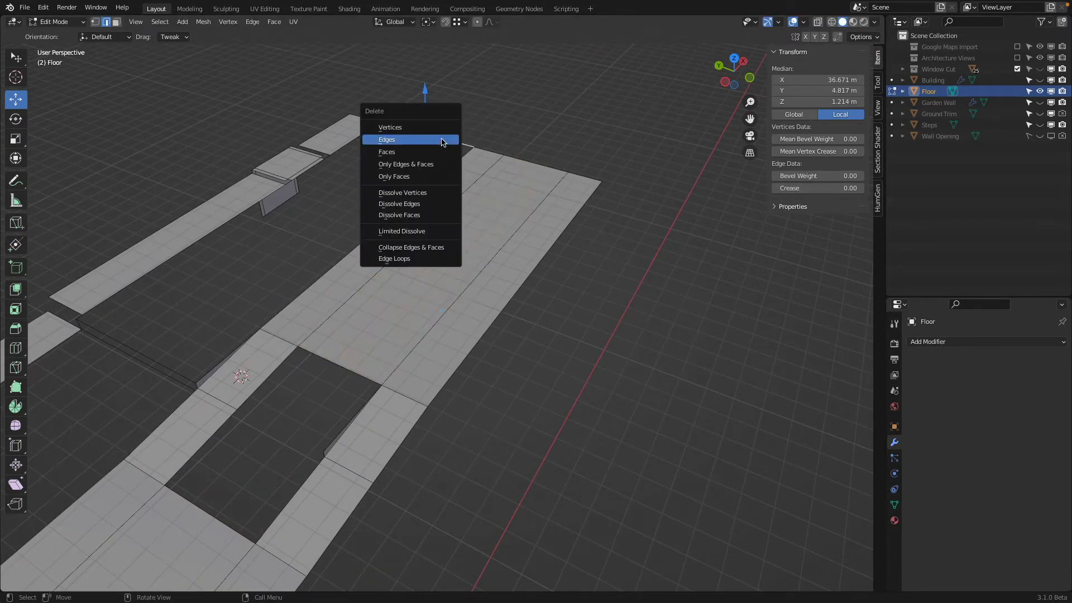
{"action": "left_click", "coordinate": [438, 140]}
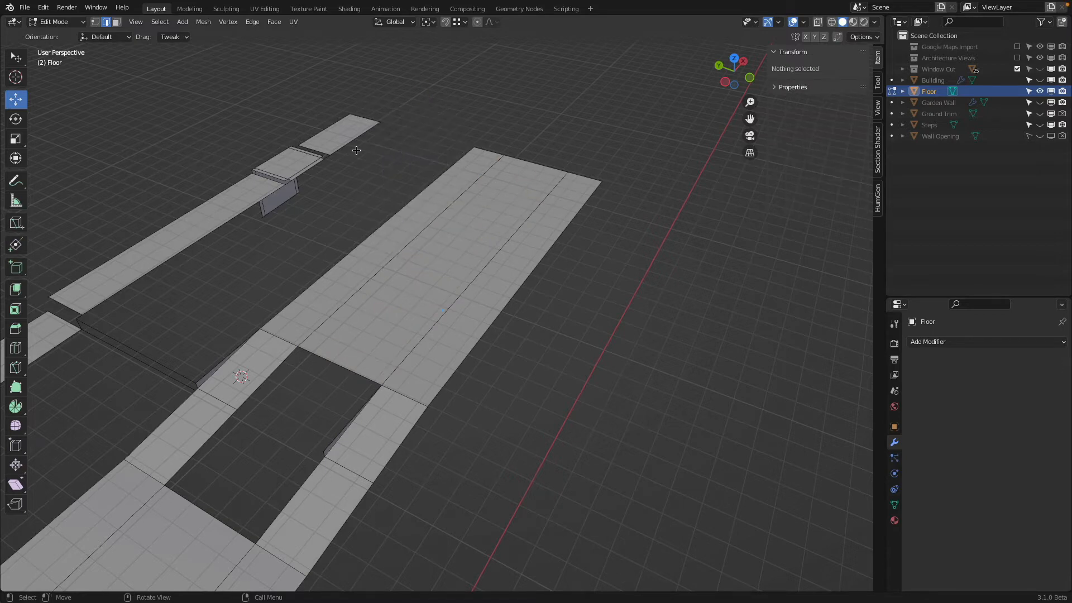
Extrude the copied ramp's inner mid-corner vertex up about 0.3035 m along Z and fill the triangular side above the ramp
{"action": "middle_click_drag", "start_coordinate": [356, 151], "coordinate": [221, 261]}
{"action": "middle_click_drag", "start_coordinate": [435, 209], "coordinate": [500, 214]}
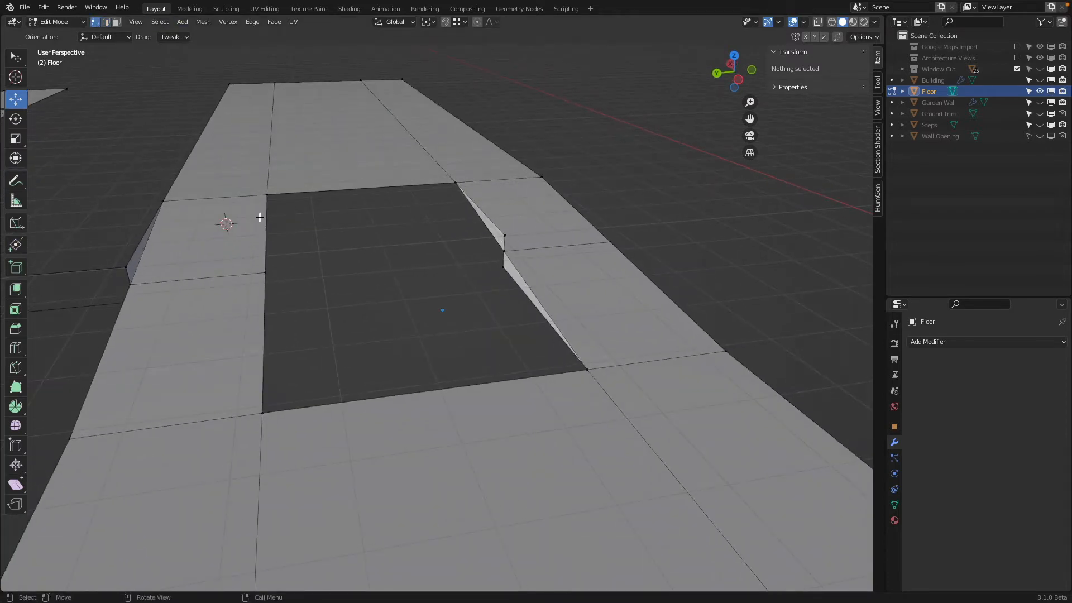
{"action": "left_click", "coordinate": [267, 272]}
{"action": "key", "text": "g"}
{"action": "key", "text": "z"}
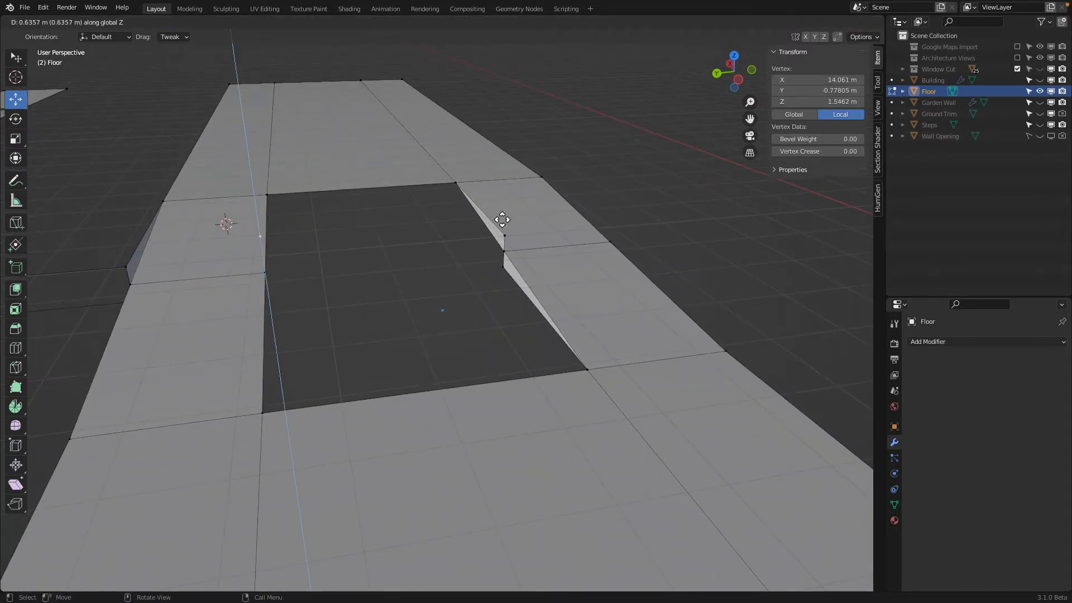
{"action": "left_click", "coordinate": [502, 230]}
{"action": "middle_click_drag", "start_coordinate": [503, 230], "coordinate": [346, 224]}
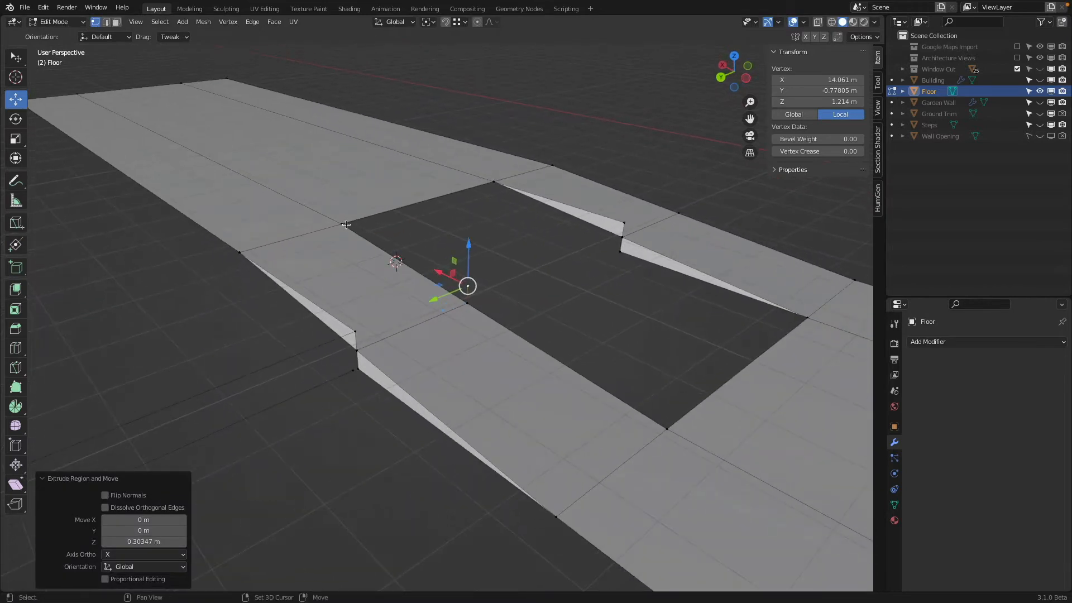
{"action": "left_click", "coordinate": [344, 225], "text": "shift"}
{"action": "left_click", "coordinate": [467, 302], "text": "shift"}
{"action": "key", "text": "f"}
Fill the upper landing between the two ramps with a face from its four corner vertices
{"action": "left_click", "coordinate": [469, 283]}
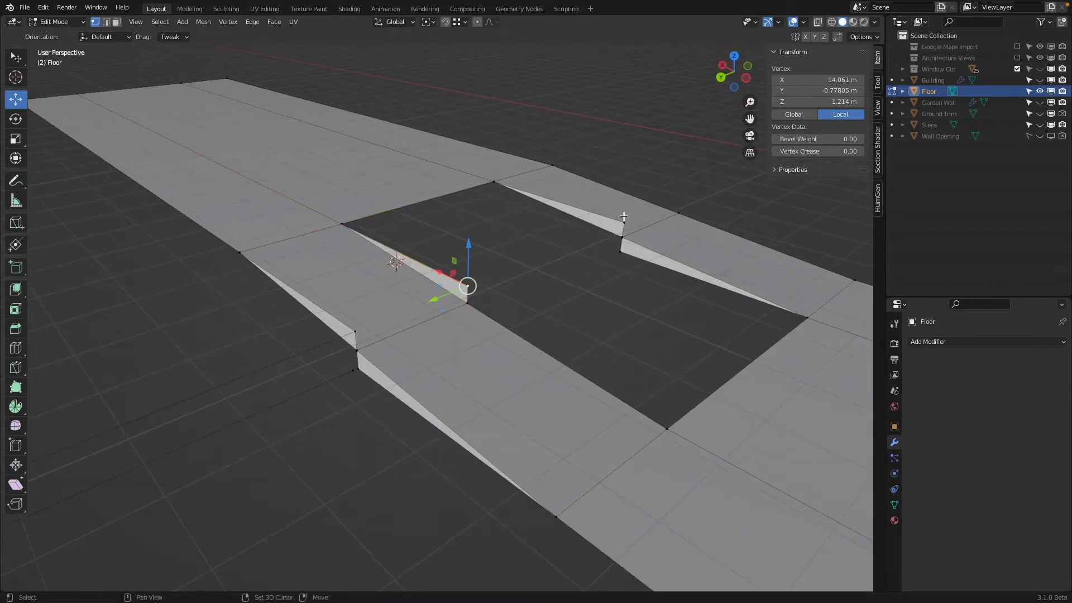
{"action": "left_click", "coordinate": [623, 224], "text": "shift"}
{"action": "left_click", "coordinate": [495, 181], "text": "shift"}
{"action": "left_click", "coordinate": [342, 224], "text": "shift"}
{"action": "key", "text": "f"}
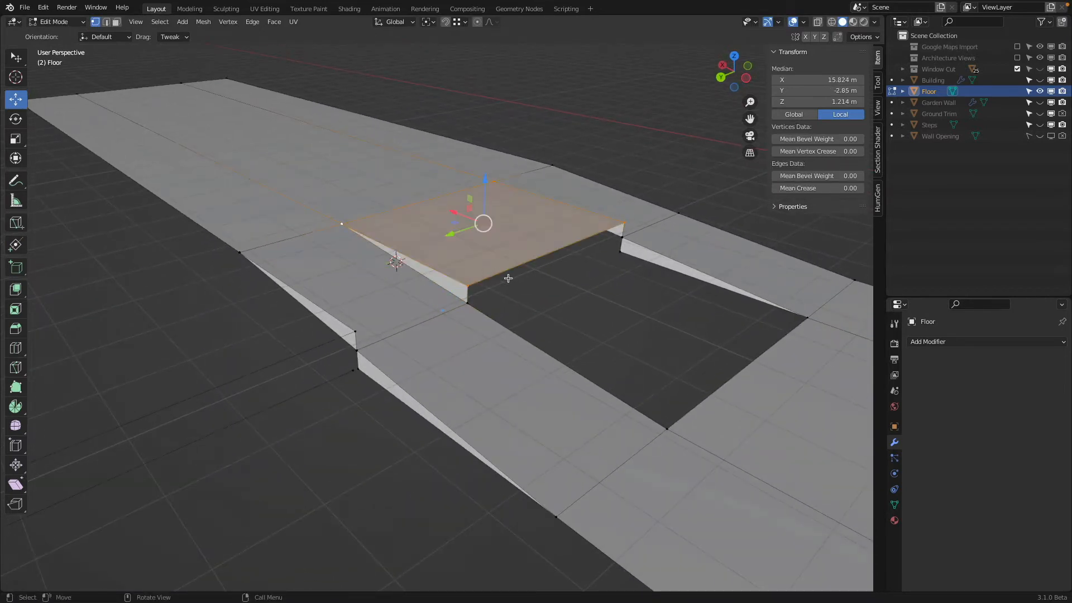
Extrude the copied ramp's inner mid-corner vertex down about 0.3035 m along Z to the middle level's height
{"action": "middle_click_drag", "start_coordinate": [579, 300], "coordinate": [596, 239]}
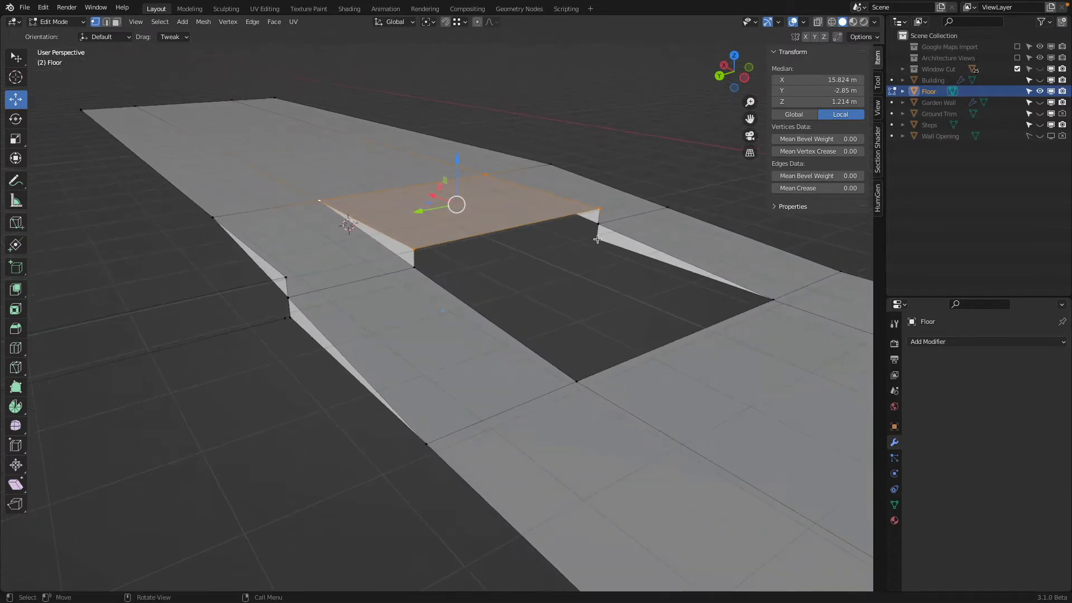
{"action": "left_click", "coordinate": [599, 206]}
{"action": "left_click", "coordinate": [597, 239], "text": "shift"}
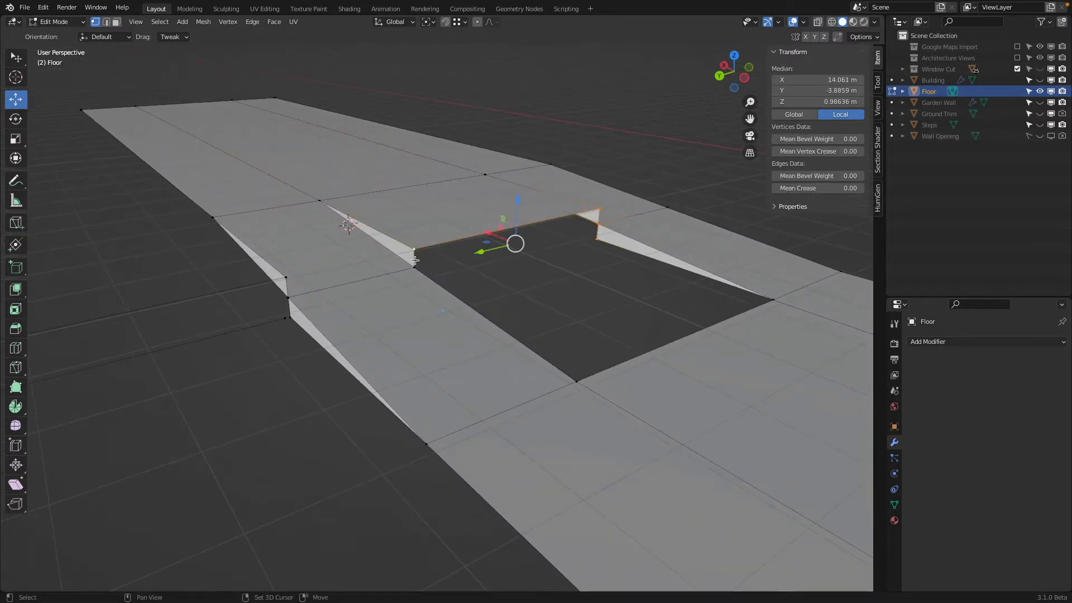
{"action": "key", "text": "shift+z"}
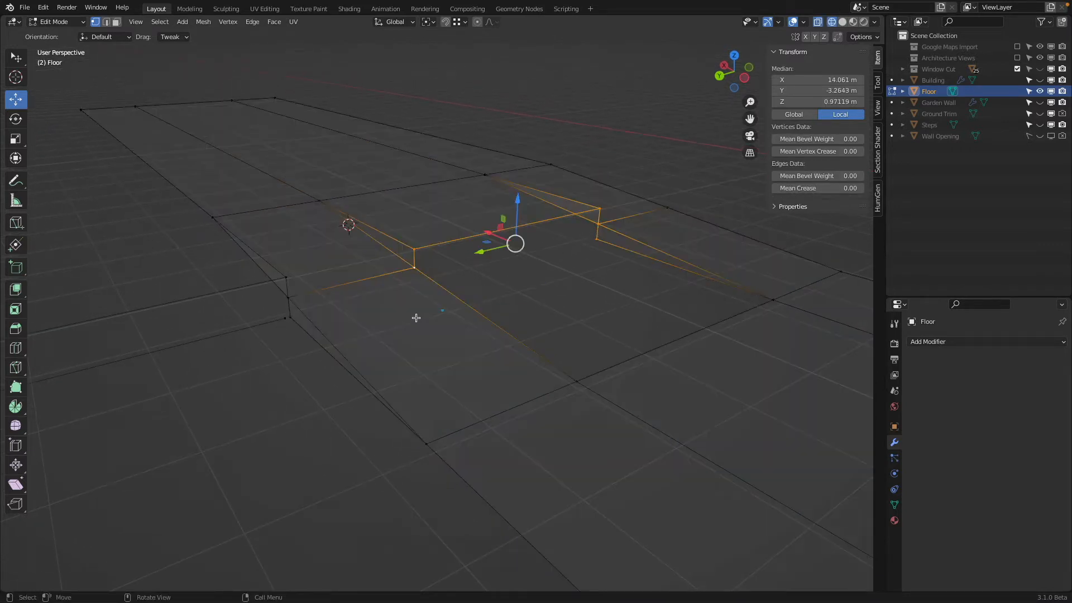
{"action": "left_click", "coordinate": [416, 270]}
{"action": "key", "text": "g"}
{"action": "key", "text": "z"}
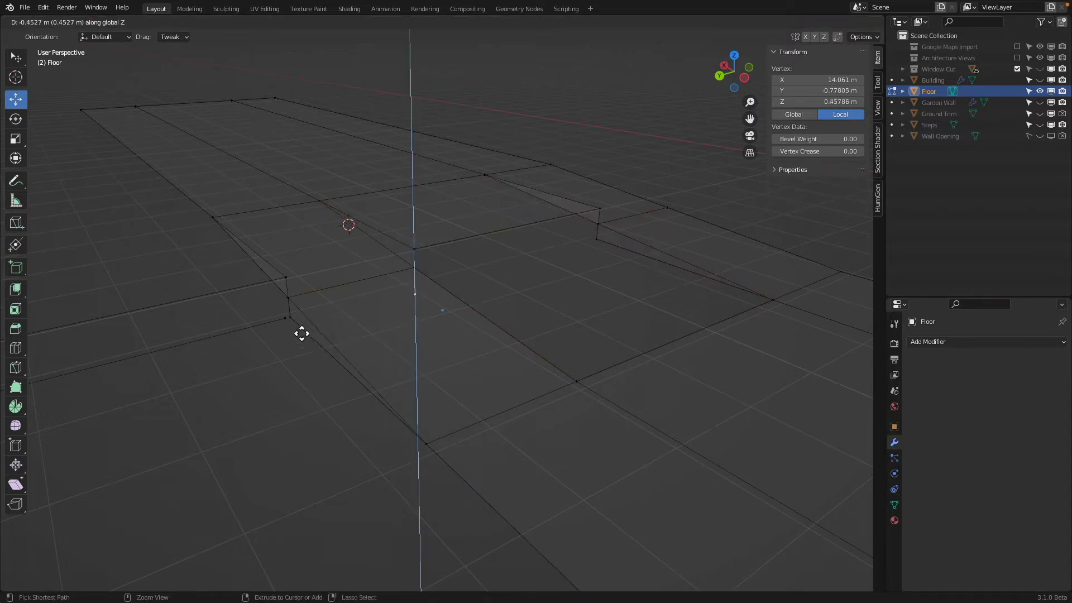
{"action": "left_click", "coordinate": [297, 330]}
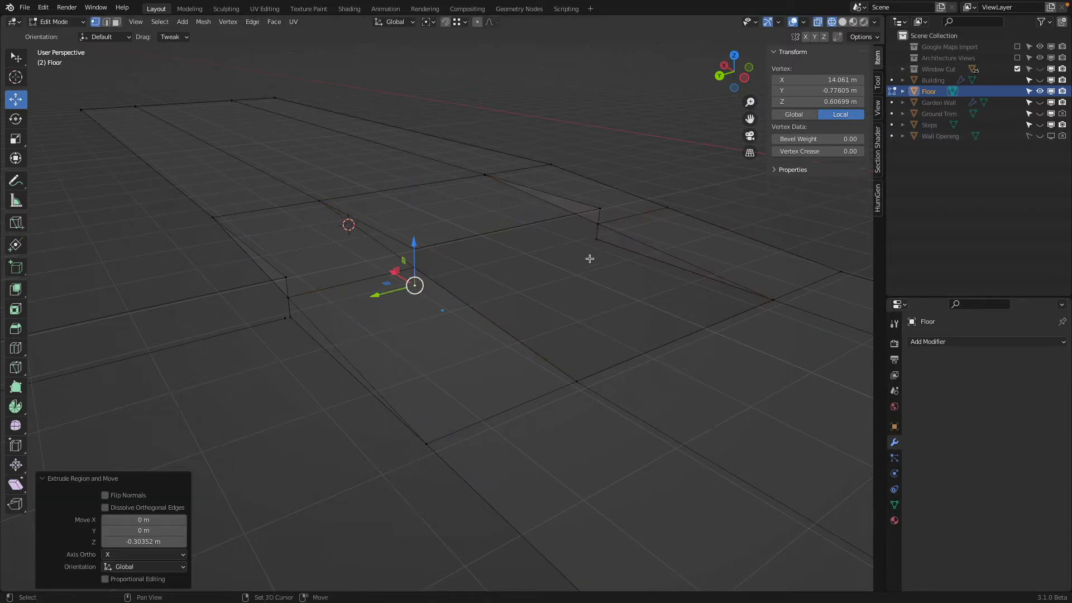
Fill the riser between the two ramps below the upper landing's front edge
{"action": "left_click", "coordinate": [597, 241], "text": "shift"}
{"action": "left_click", "coordinate": [600, 224], "text": "shift"}
{"action": "left_click", "coordinate": [600, 209], "text": "shift"}
{"action": "key", "text": "f"}
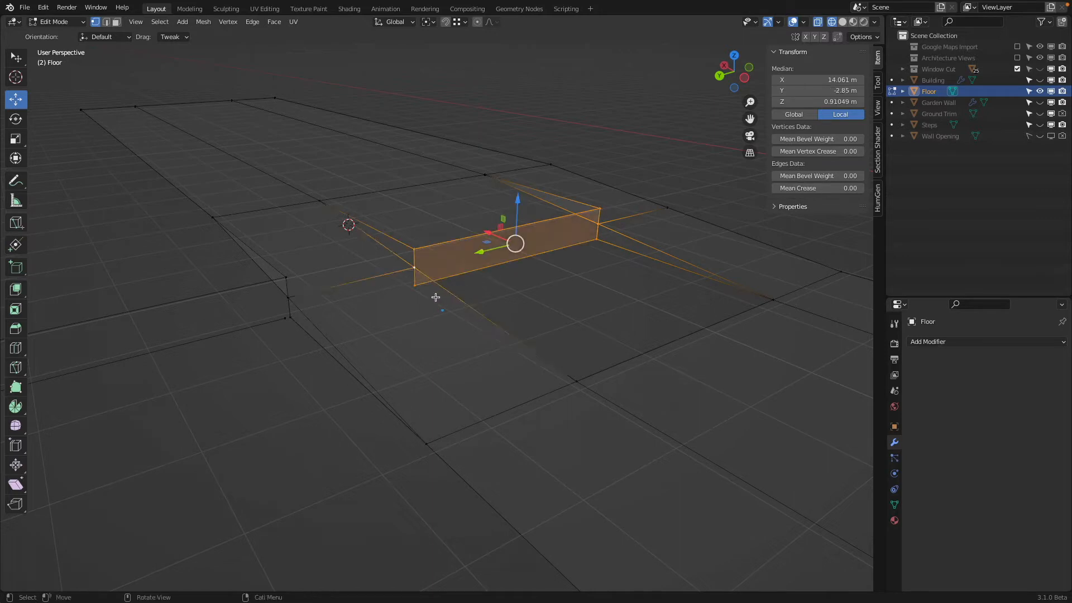
Close the triangular side beneath the copied ramp and fill the middle-level floor in front of the new riser
{"action": "left_click", "coordinate": [414, 285]}
{"action": "key", "text": "shift+z"}
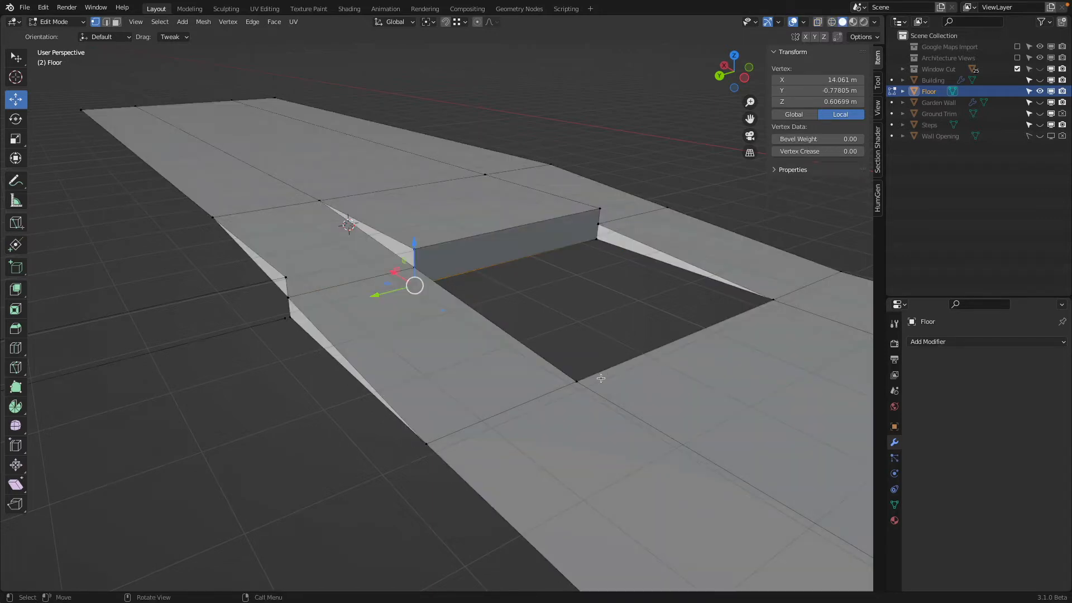
{"action": "key", "text": "z"}
{"action": "left_click", "coordinate": [551, 389]}
{"action": "left_click", "coordinate": [577, 381], "text": "shift"}
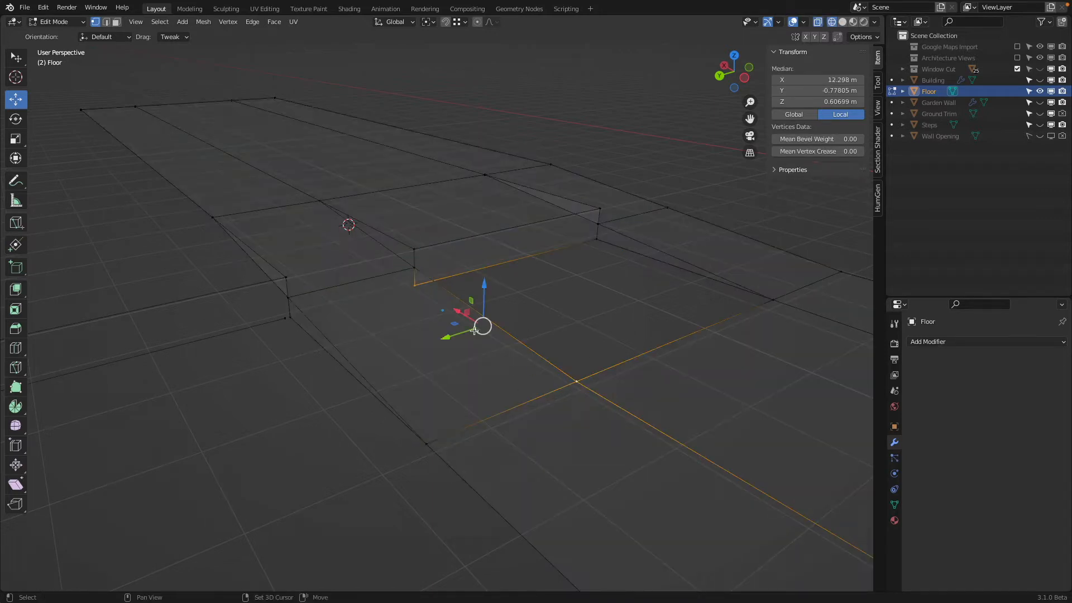
{"action": "left_click", "coordinate": [415, 267], "text": "shift"}
{"action": "key", "text": "ctrl+z"}
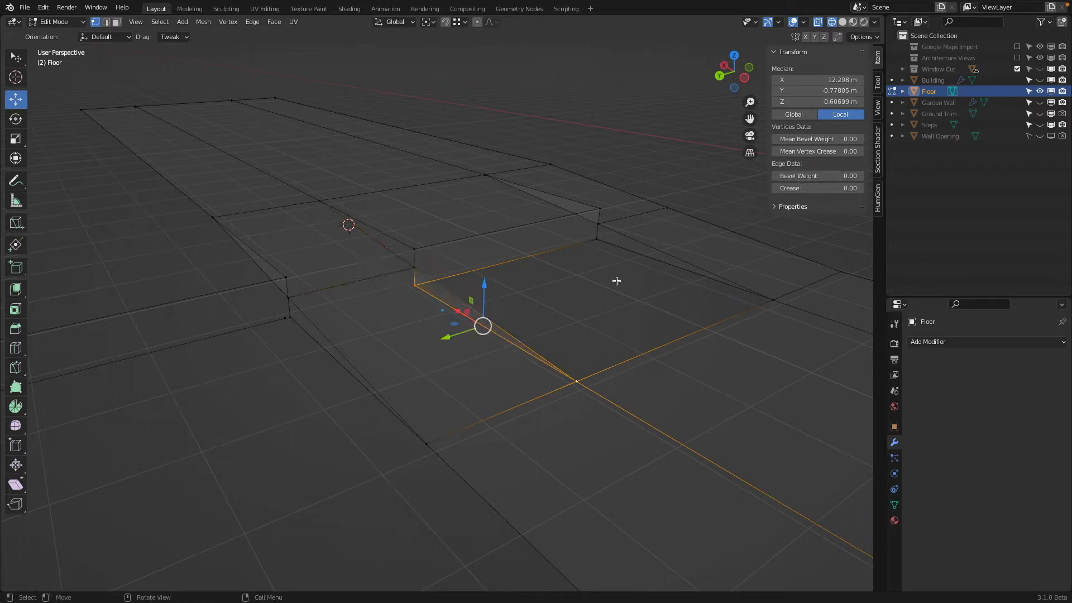
{"action": "left_click", "coordinate": [609, 245], "text": "shift"}
{"action": "left_click", "coordinate": [746, 311], "text": "shift"}
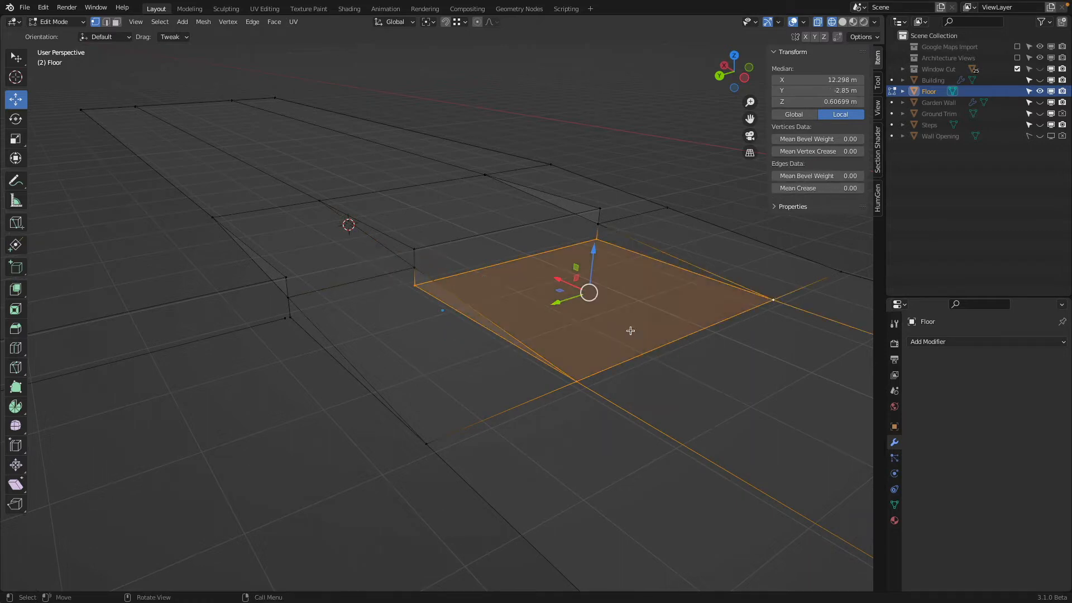
Delete the lower loose edge spanning the gap between the copied ramp and the long strip on the opposite side
{"action": "scroll", "coordinate": [618, 288], "scroll_direction": "down", "scroll_amount": 2}
{"action": "scroll", "coordinate": [618, 289], "scroll_direction": "down", "scroll_amount": 2}
{"action": "key", "text": "shift+z"}
{"action": "scroll", "coordinate": [594, 307], "scroll_direction": "down", "scroll_amount": 2}
{"action": "mouse_move", "coordinate": [593, 306]}
{"action": "middle_mouse_down"}
{"action": "mouse_move", "coordinate": [559, 291]}
{"action": "mouse_move", "coordinate": [442, 313]}
{"action": "mouse_move", "coordinate": [411, 337]}
{"action": "mouse_move", "coordinate": [354, 337]}
{"action": "mouse_move", "coordinate": [422, 317]}
{"action": "middle_mouse_up"}
{"action": "key", "text": "a"}
{"action": "left_click", "coordinate": [439, 306]}
{"action": "key", "text": "x"}
{"action": "left_click", "coordinate": [426, 297]}
Fill the riser spanning the gap between the copied ramp and the long strip on the opposite side
{"action": "middle_click_drag", "start_coordinate": [195, 346], "coordinate": [408, 317], "text": "shift"}
{"action": "mouse_move", "coordinate": [375, 352]}
{"action": "middle_mouse_down"}
{"action": "mouse_move", "coordinate": [401, 347]}
{"action": "mouse_move", "coordinate": [376, 351]}
{"action": "middle_mouse_up"}
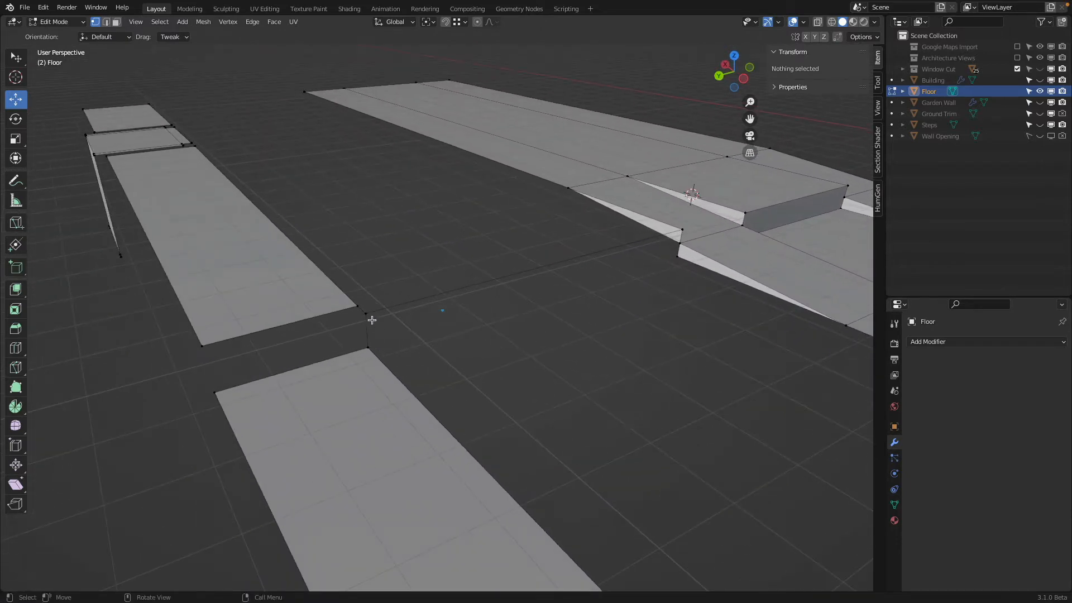
{"action": "left_click", "coordinate": [372, 319]}
{"action": "left_click", "coordinate": [676, 258], "text": "shift"}
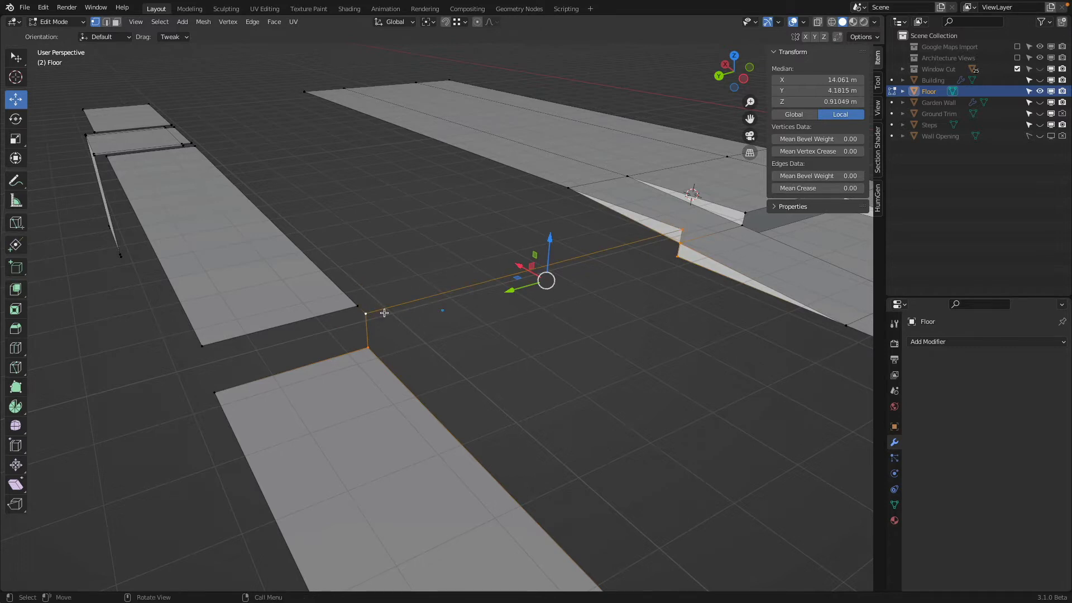
{"action": "key", "text": "f"}
Try to fill the middle-level opening between the side strip and the walkway, using the lower ramp's mid-height corner vertex
{"action": "middle_click_drag", "start_coordinate": [384, 313], "coordinate": [422, 324]}
{"action": "left_click_drag", "start_coordinate": [581, 468], "coordinate": [583, 455]}
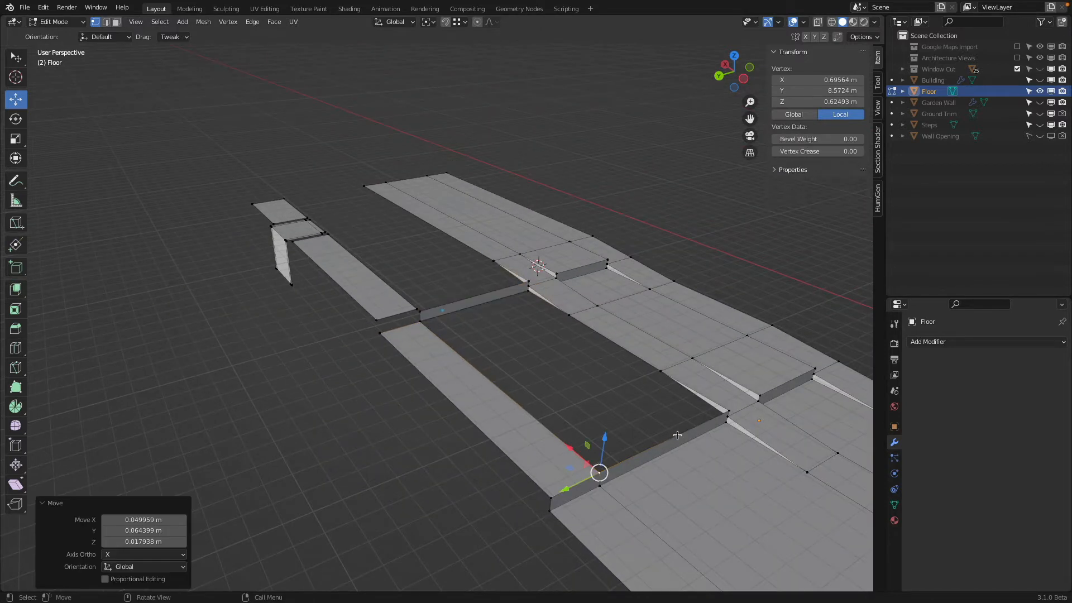
{"action": "left_click", "coordinate": [728, 412], "text": "shift"}
{"action": "left_click", "coordinate": [661, 370], "text": "shift"}
{"action": "left_click", "coordinate": [524, 295], "text": "shift"}
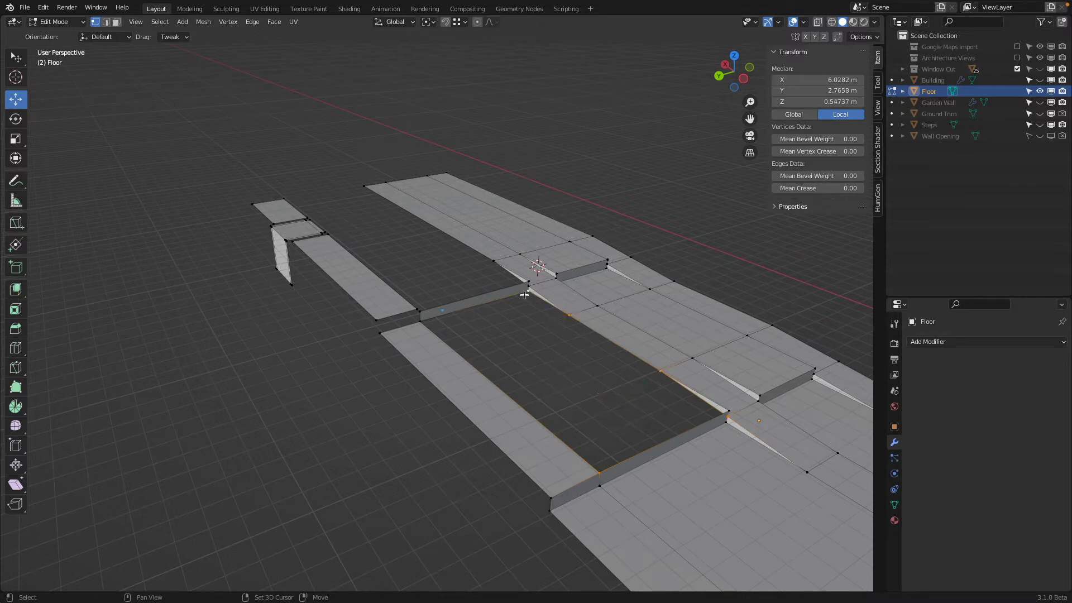
{"action": "key", "text": "f"}
{"action": "middle_click_drag", "start_coordinate": [498, 363], "coordinate": [594, 355]}
{"action": "scroll", "coordinate": [595, 356], "scroll_direction": "up", "scroll_amount": 5}
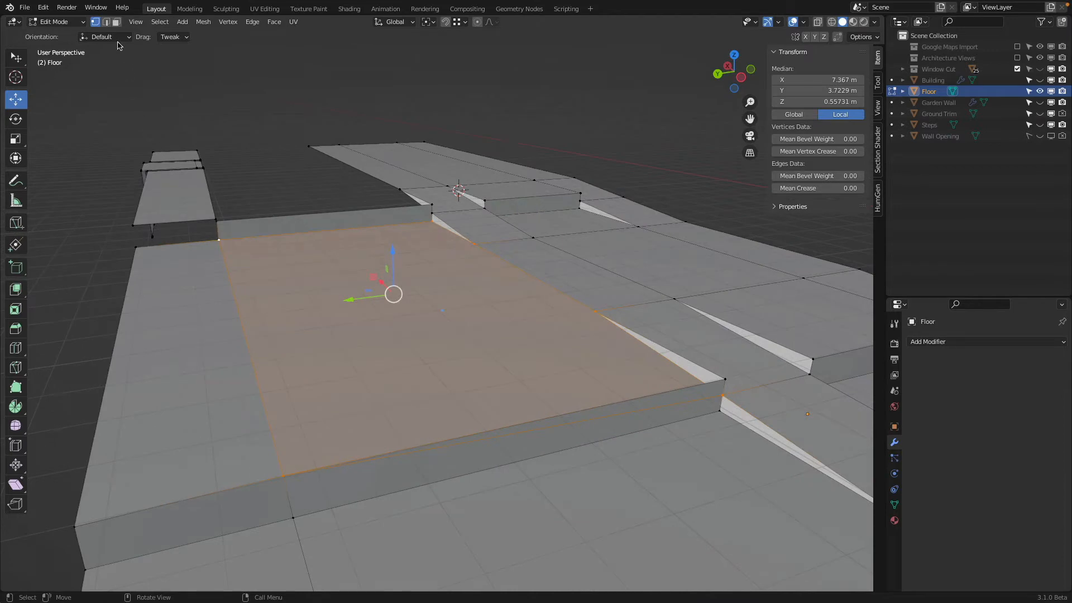
Undo the middle-level floor fill to get back to its boundary vertex selection
{"action": "left_click", "coordinate": [106, 22]}
{"action": "left_click", "coordinate": [677, 397]}
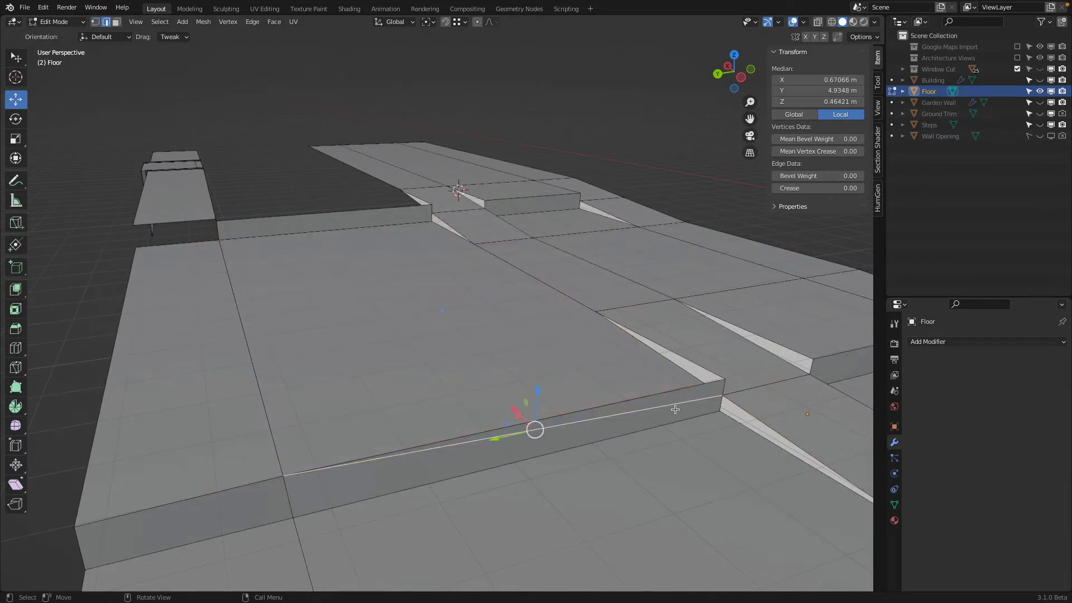
{"action": "key", "text": "shift+z"}
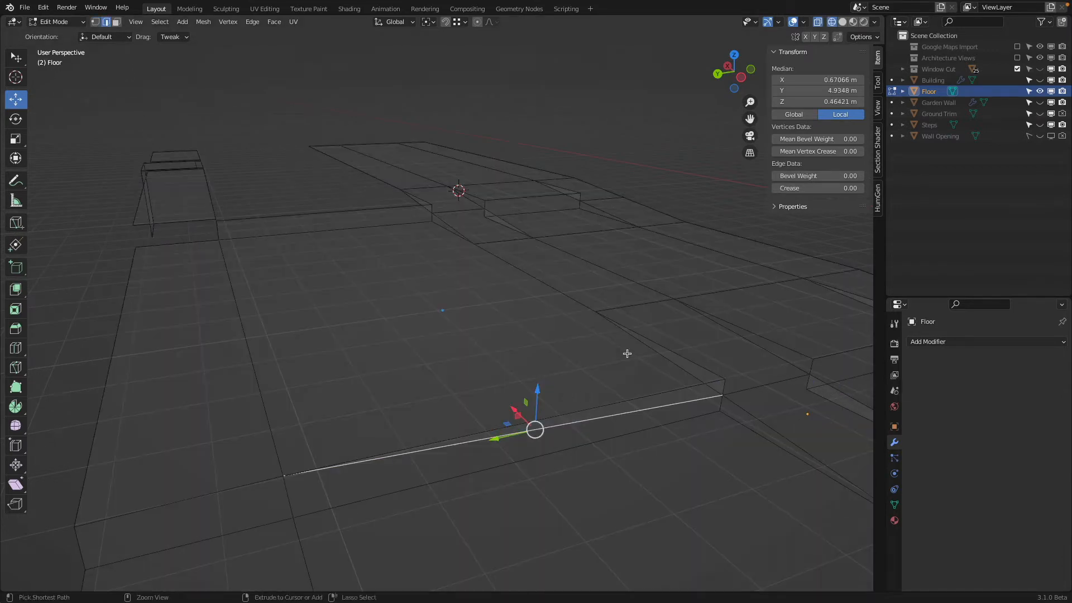
{"action": "key", "text": "ctrl+z"}
{"action": "key", "text": "ctrl+z"}
{"action": "key", "text": "ctrl+z"}
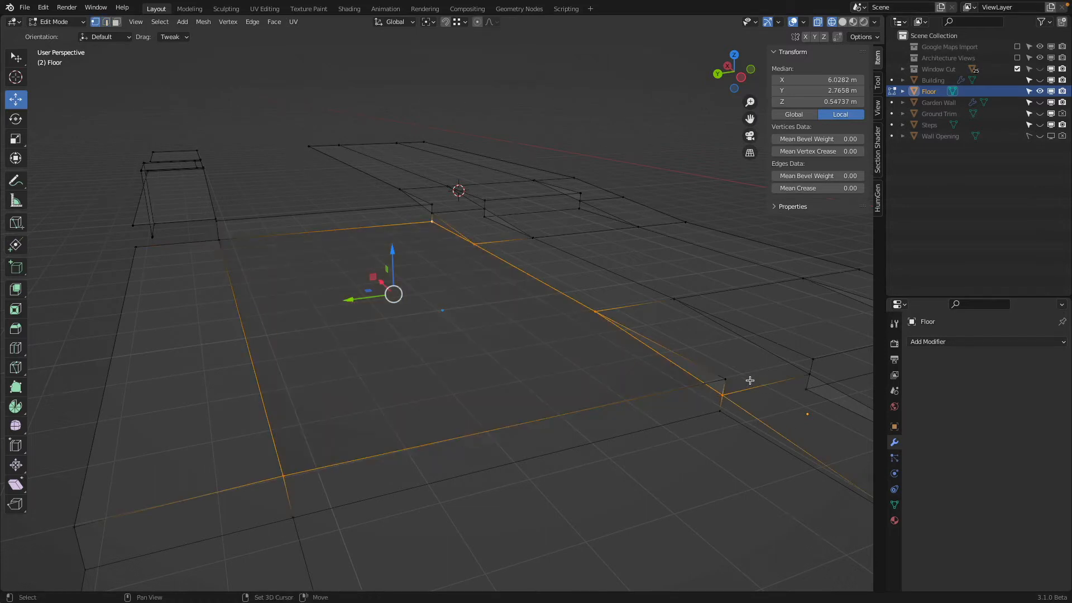
Try to fill the middle-level opening with the riser's top corner vertex in place of the ramp's mid-height one
{"action": "left_click", "coordinate": [724, 394], "text": "shift"}
{"action": "left_click", "coordinate": [727, 381], "text": "shift"}
{"action": "key", "text": "z"}
{"action": "left_click", "coordinate": [675, 342]}
{"action": "scroll", "coordinate": [624, 288], "scroll_direction": "down", "scroll_amount": 2}
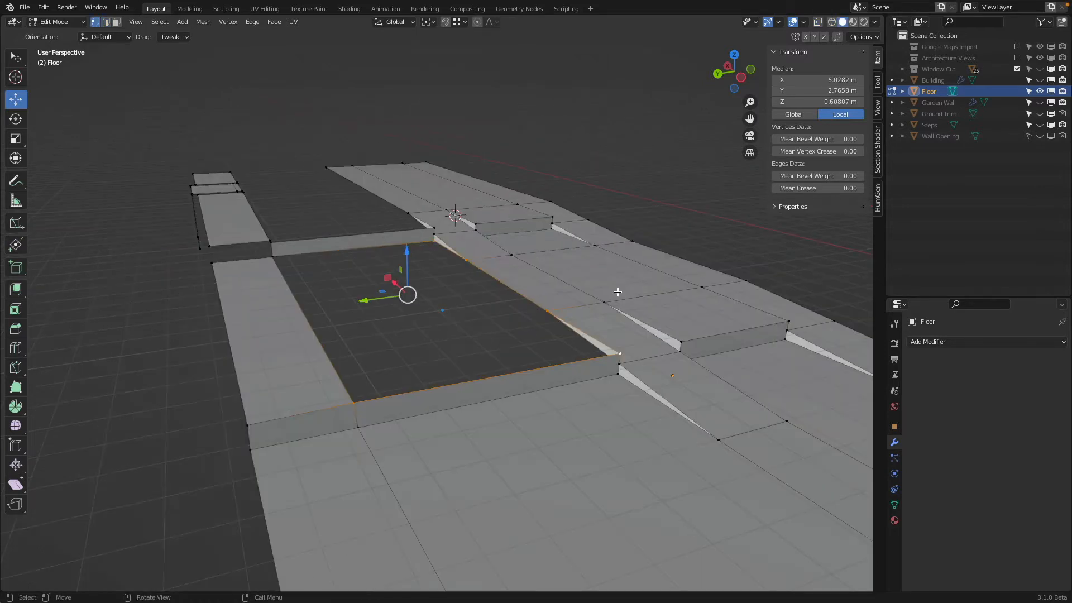
{"action": "key", "text": "f"}
{"action": "key", "text": "a"}
{"action": "key", "text": "ctrl+z"}
{"action": "key", "text": "ctrl+z"}
{"action": "scroll", "coordinate": [368, 287], "scroll_direction": "up", "scroll_amount": 1}
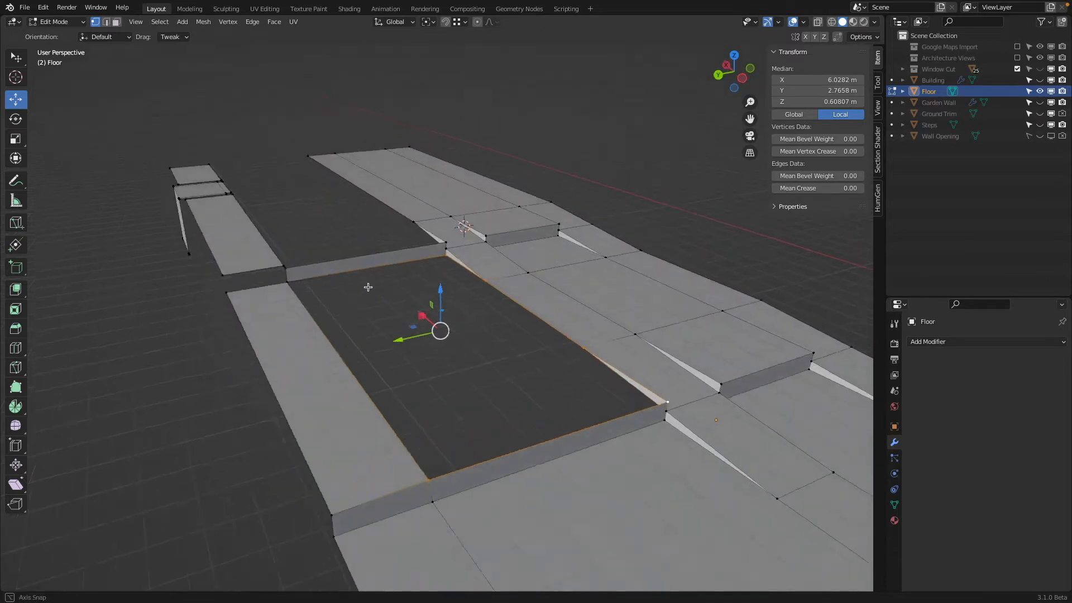
Reselect the boundary vertices of the middle-level opening, including the riser's top corner, and fill the floor between the strip and the walkway
{"action": "middle_click_drag", "start_coordinate": [368, 287], "coordinate": [302, 290]}
{"action": "scroll", "coordinate": [312, 300], "scroll_direction": "up", "scroll_amount": 5}
{"action": "left_click", "coordinate": [323, 308]}
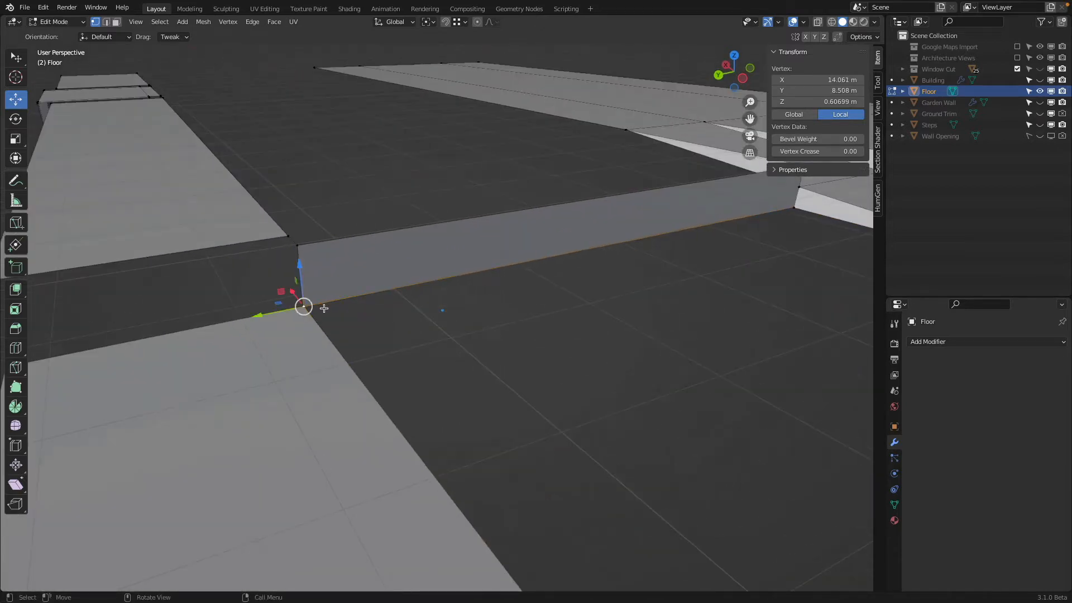
{"action": "key", "text": "g"}
{"action": "key", "text": "Escape"}
{"action": "scroll", "coordinate": [376, 277], "scroll_direction": "down", "scroll_amount": 5}
{"action": "left_click", "coordinate": [586, 270], "text": "shift"}
{"action": "left_click", "coordinate": [657, 311], "text": "shift"}
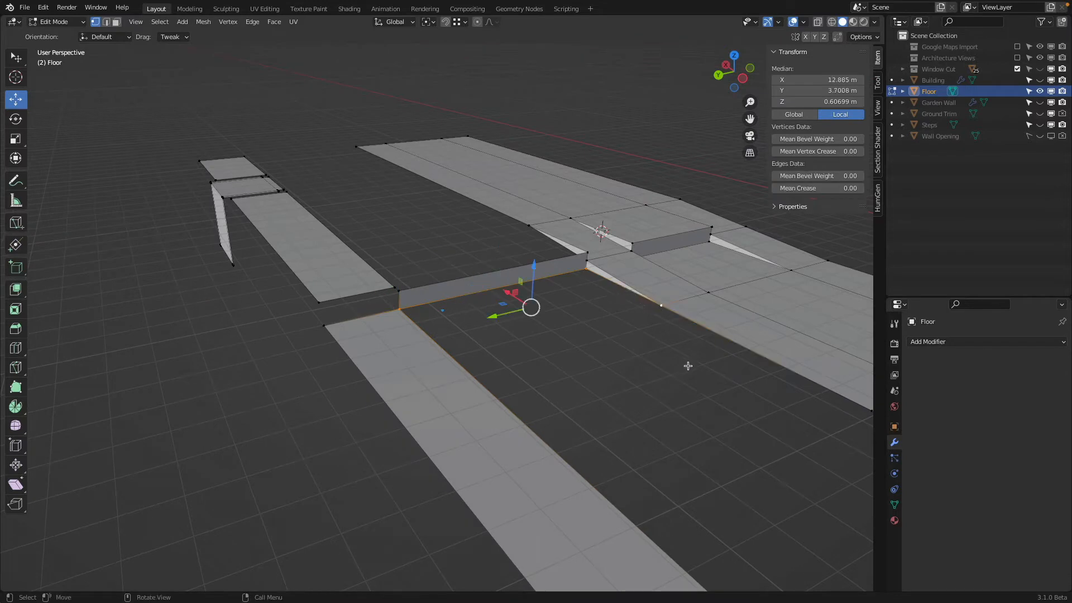
{"action": "middle_click_drag", "start_coordinate": [688, 366], "coordinate": [574, 250], "text": "shift"}
{"action": "left_click", "coordinate": [422, 288], "text": "shift"}
{"action": "middle_click_drag", "start_coordinate": [670, 254], "coordinate": [604, 265], "text": "shift"}
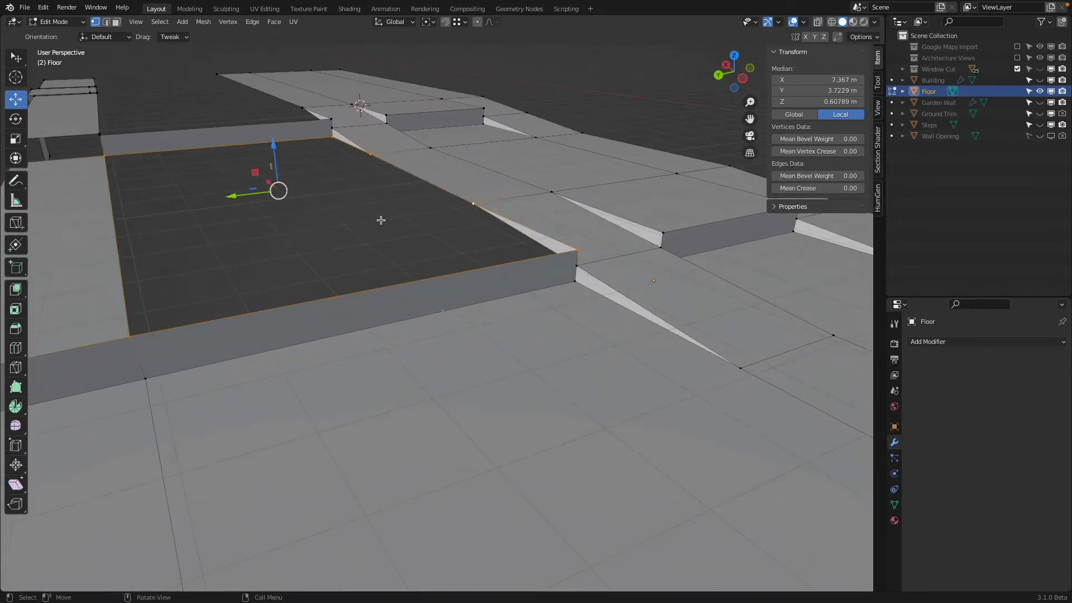
{"action": "middle_click_drag", "start_coordinate": [380, 220], "coordinate": [678, 126], "text": "shift"}
{"action": "key", "text": "alt+a"}
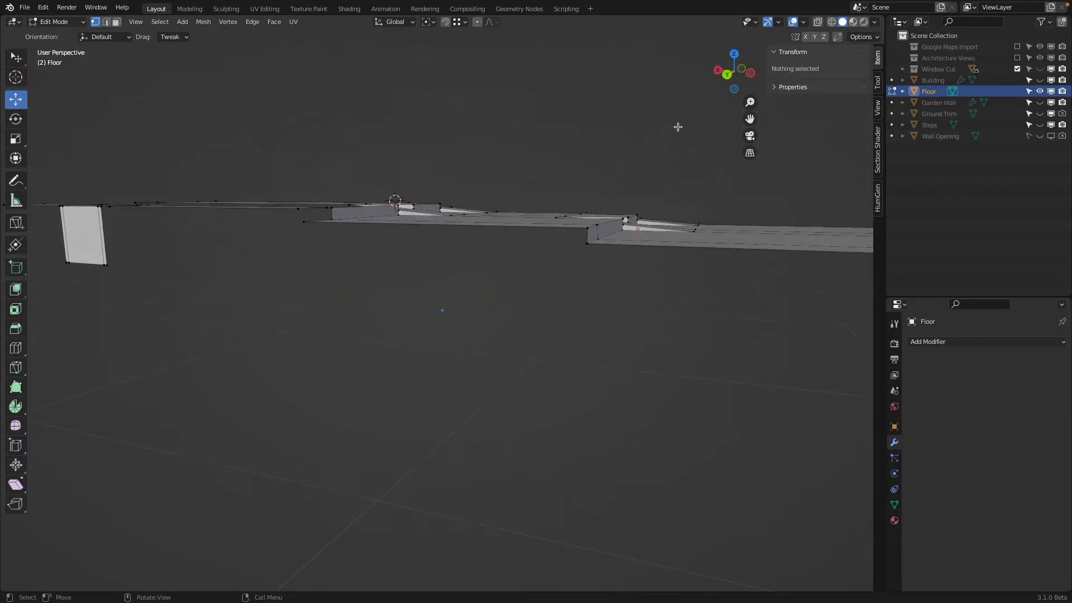
Align the lower riser's displaced top vertex with the step edge in back view, moving it -0.049959 m in X and -0.017938 m in Z
{"action": "left_click", "coordinate": [727, 74]}
{"action": "middle_click_drag", "start_coordinate": [711, 158], "coordinate": [579, 276], "text": "shift"}
{"action": "scroll", "coordinate": [486, 362], "scroll_direction": "up", "scroll_amount": 3}
{"action": "scroll", "coordinate": [487, 362], "scroll_direction": "up", "scroll_amount": 6}
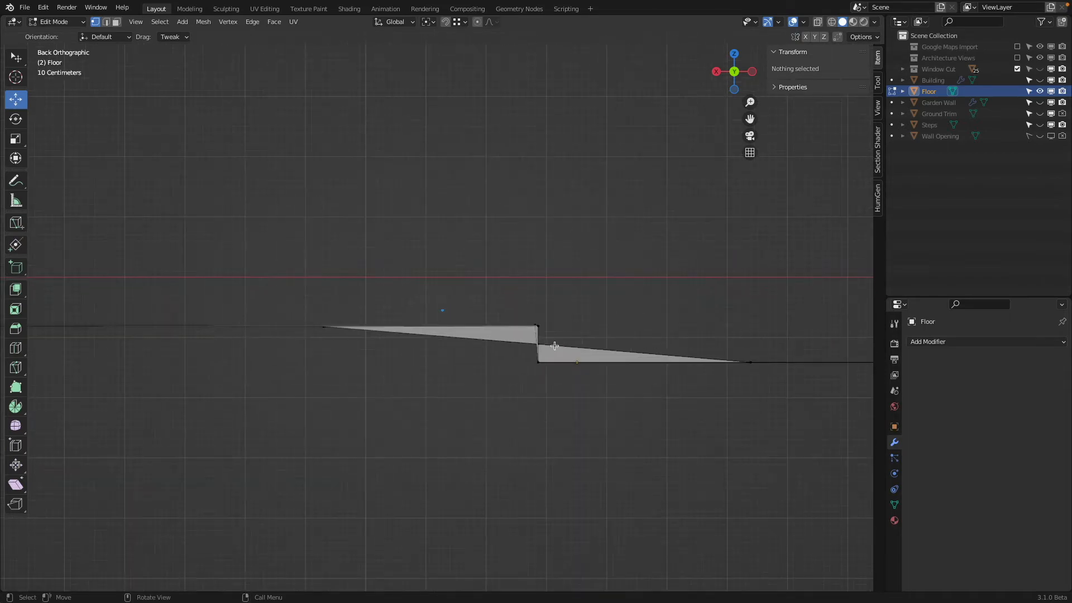
{"action": "left_click", "coordinate": [673, 345]}
{"action": "scroll", "coordinate": [679, 336], "scroll_direction": "down", "scroll_amount": 4}
{"action": "mouse_move", "coordinate": [680, 336]}
{"action": "middle_mouse_down"}
{"action": "mouse_move", "coordinate": [631, 352]}
{"action": "mouse_move", "coordinate": [546, 352]}
{"action": "mouse_move", "coordinate": [477, 245]}
{"action": "mouse_move", "coordinate": [622, 267]}
{"action": "middle_mouse_up"}
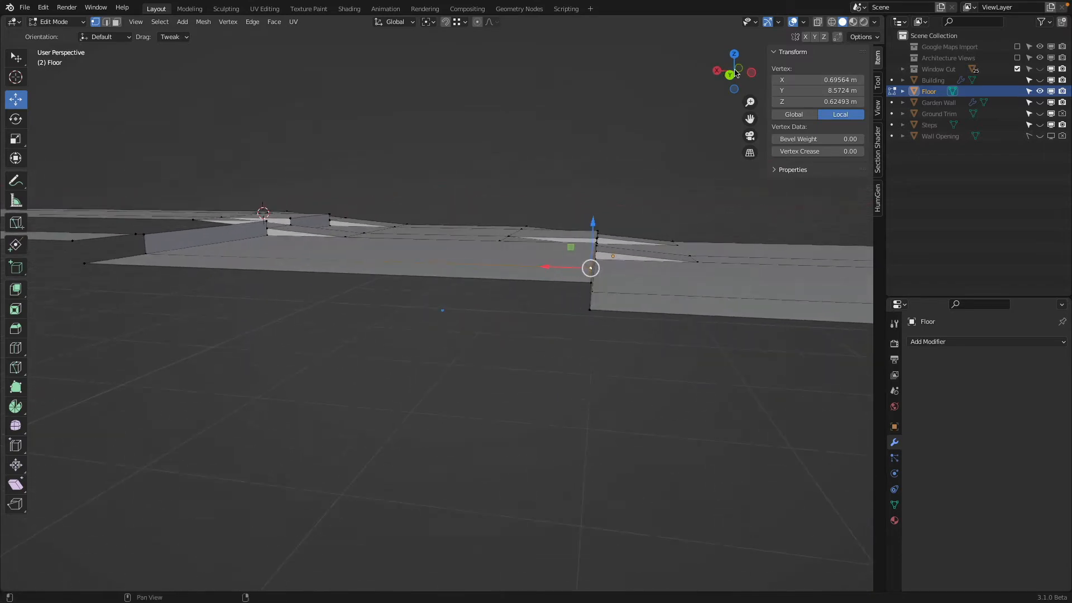
{"action": "left_click", "coordinate": [729, 74]}
{"action": "key", "text": "z"}
{"action": "left_click", "coordinate": [504, 258]}
{"action": "scroll", "coordinate": [614, 229], "scroll_direction": "up", "scroll_amount": 5}
{"action": "middle_click_drag", "start_coordinate": [613, 229], "coordinate": [440, 373], "text": "shift"}
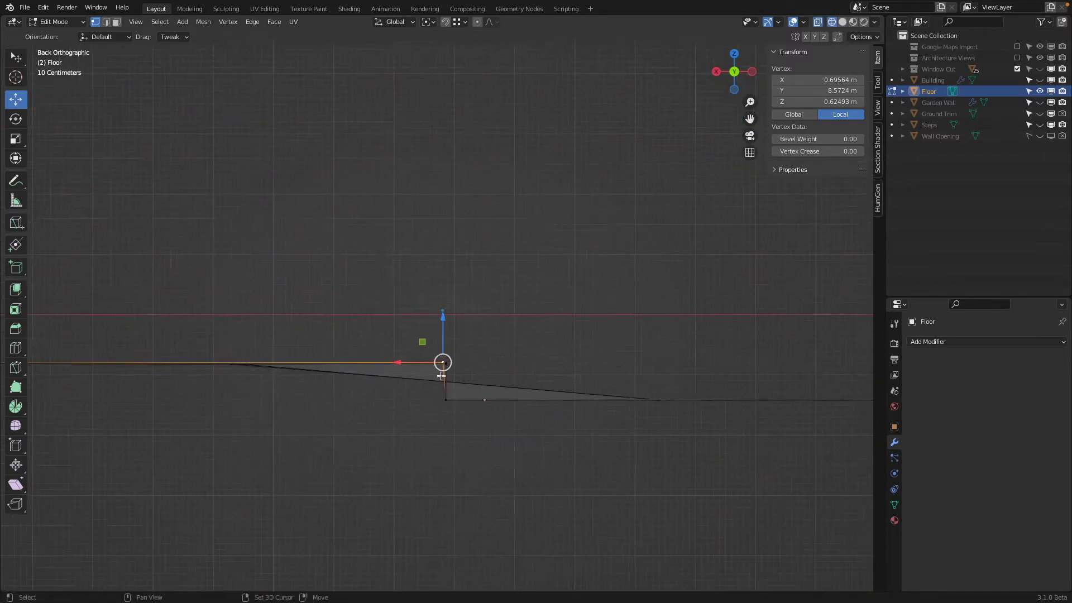
{"action": "scroll", "coordinate": [512, 316], "scroll_direction": "up", "scroll_amount": 6}
{"action": "middle_click_drag", "start_coordinate": [514, 476], "coordinate": [525, 296], "text": "shift"}
{"action": "scroll", "coordinate": [524, 297], "scroll_direction": "up", "scroll_amount": 3}
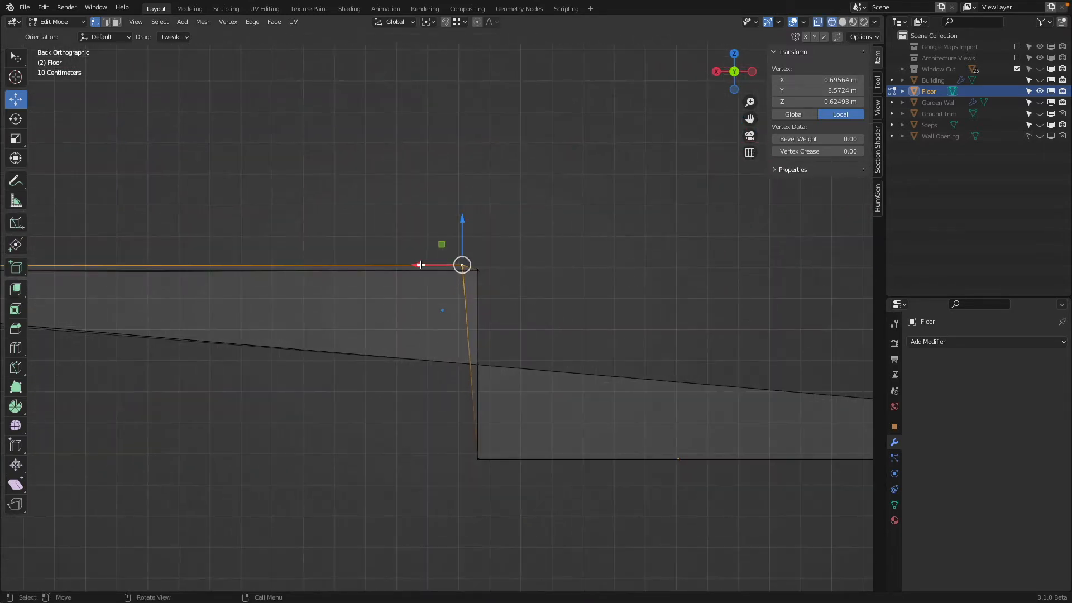
{"action": "scroll", "coordinate": [421, 265], "scroll_direction": "down", "scroll_amount": 5}
{"action": "scroll", "coordinate": [422, 265], "scroll_direction": "up", "scroll_amount": 5}
{"action": "left_click_drag", "start_coordinate": [426, 262], "coordinate": [479, 274]}
{"action": "key", "text": "g"}
{"action": "key", "text": "z"}
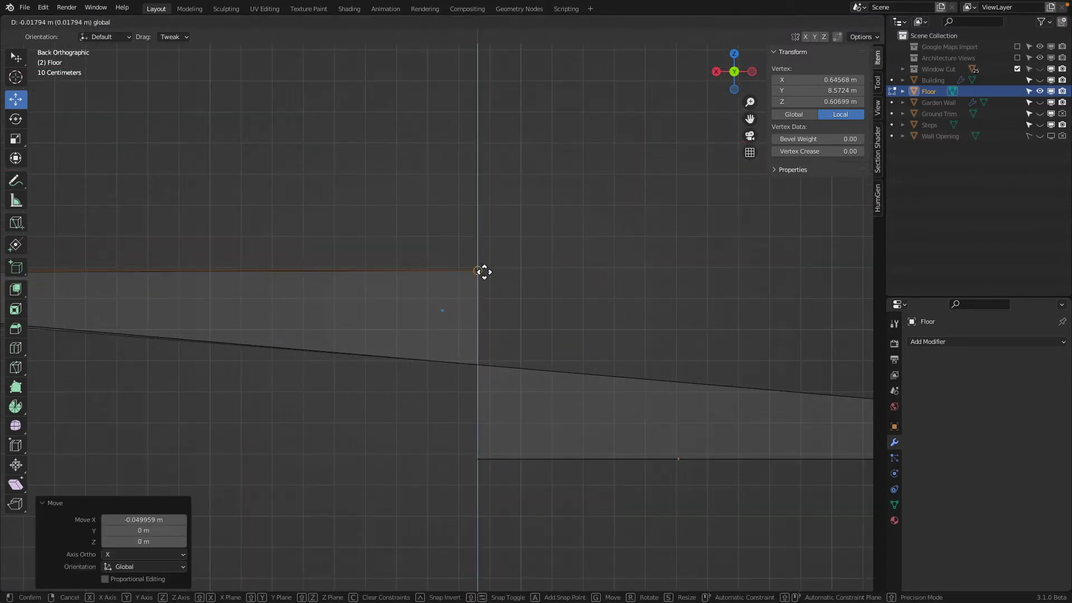
{"action": "left_click", "coordinate": [484, 271]}
Examine the floor's edge alignment around the ramps and risers from the back, from above and in perspective
{"action": "scroll", "coordinate": [474, 273], "scroll_direction": "down", "scroll_amount": 6}
{"action": "middle_click_drag", "start_coordinate": [344, 278], "coordinate": [598, 270], "text": "shift"}
{"action": "scroll", "coordinate": [602, 277], "scroll_direction": "down", "scroll_amount": 2}
{"action": "scroll", "coordinate": [600, 282], "scroll_direction": "up", "scroll_amount": 6}
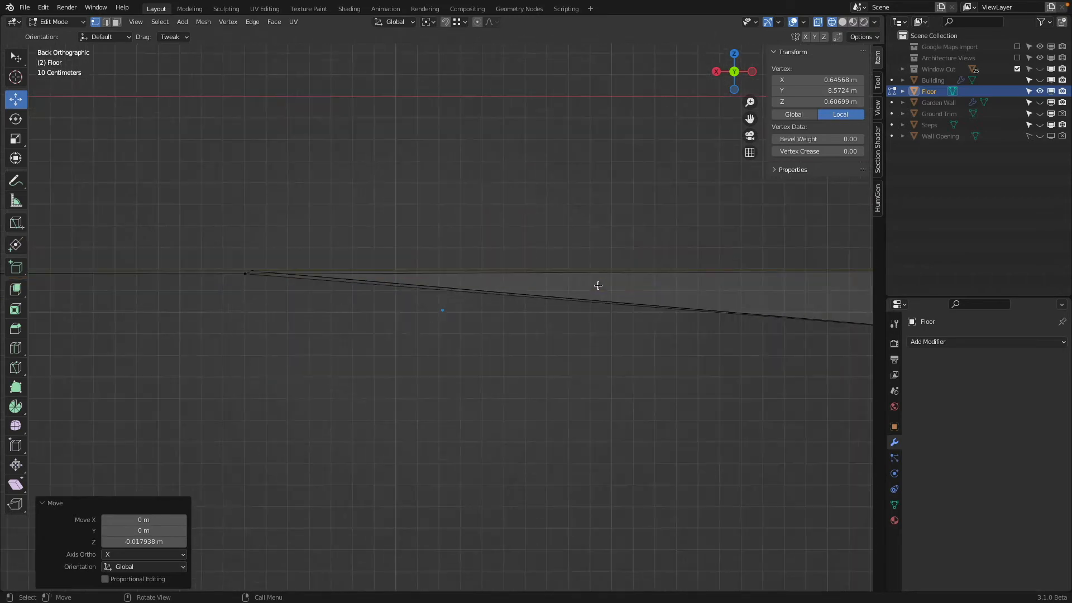
{"action": "scroll", "coordinate": [481, 290], "scroll_direction": "up", "scroll_amount": 4}
{"action": "key", "text": "a"}
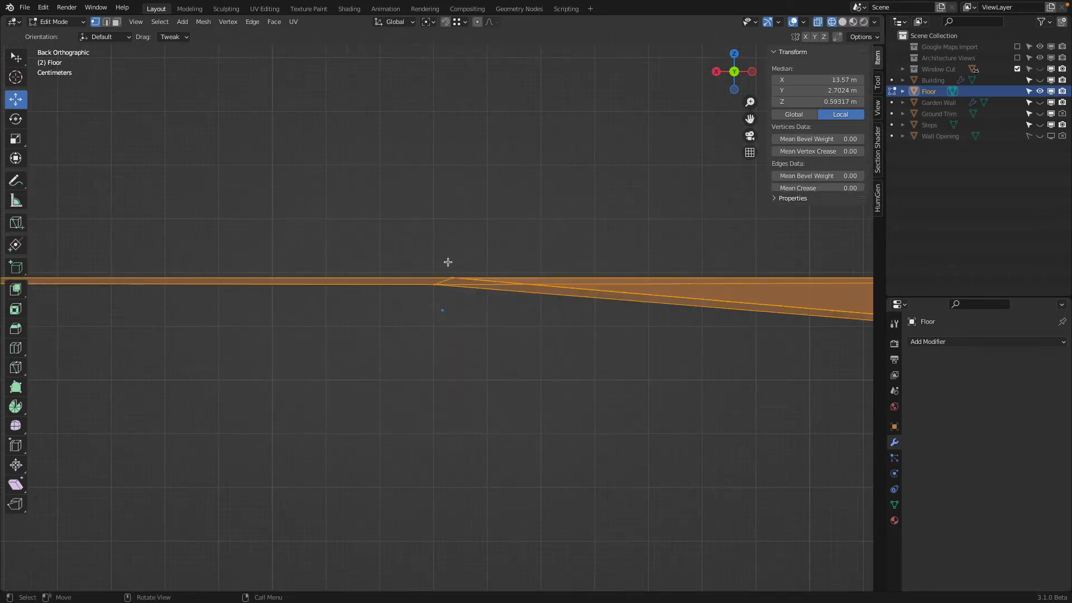
{"action": "scroll", "coordinate": [447, 261], "scroll_direction": "down", "scroll_amount": 3}
{"action": "middle_click_drag", "start_coordinate": [471, 254], "coordinate": [419, 371]}
{"action": "key", "text": "alt+z"}
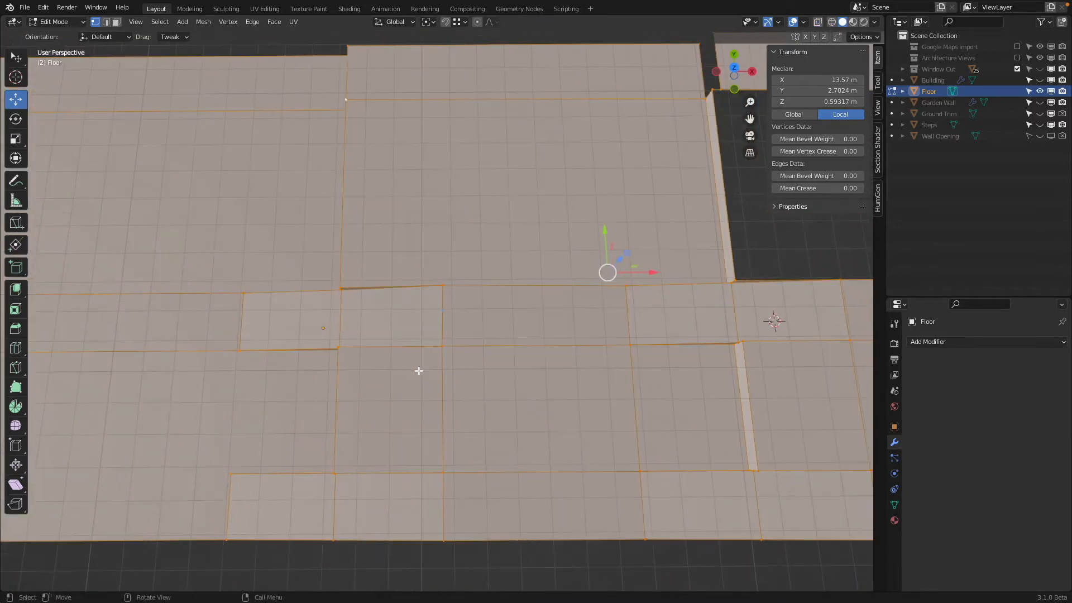
{"action": "key", "text": "KP_7"}
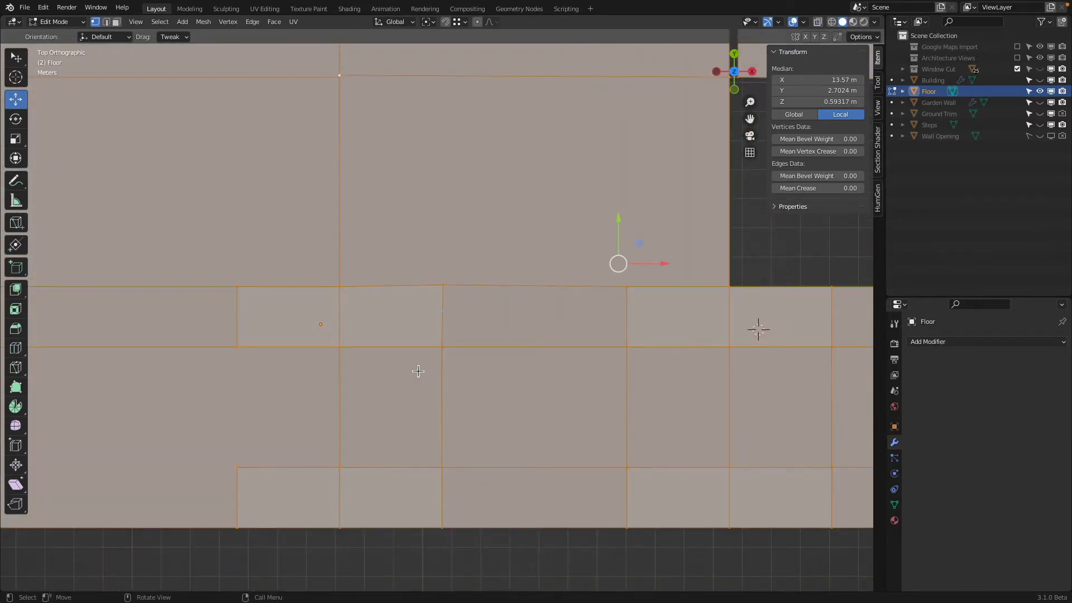
{"action": "key", "text": "KP_1"}
{"action": "middle_click_drag", "start_coordinate": [534, 318], "coordinate": [556, 371]}
{"action": "scroll", "coordinate": [543, 289], "scroll_direction": "up", "scroll_amount": 2}
{"action": "middle_click_drag", "start_coordinate": [648, 207], "coordinate": [460, 349], "text": "shift"}
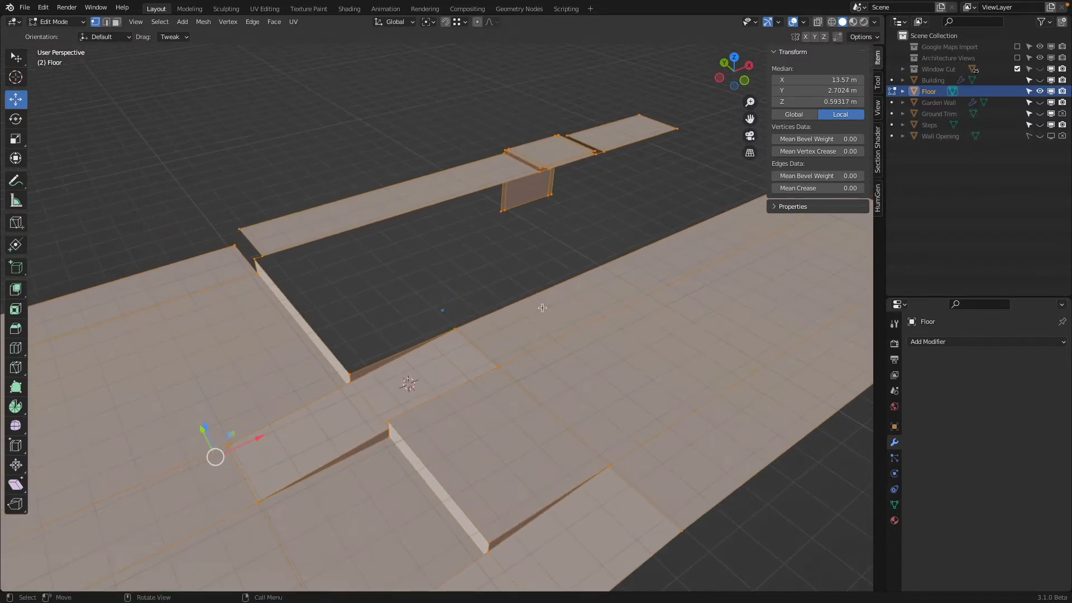
{"action": "middle_click_drag", "start_coordinate": [609, 308], "coordinate": [628, 293]}
{"action": "middle_click_drag", "start_coordinate": [469, 289], "coordinate": [555, 201]}
Connect the inner far-end corners of the upper level's side strip and main floor with an edge, undoing any accidental vertex moves
{"action": "left_click_drag", "start_coordinate": [564, 147], "coordinate": [567, 142]}
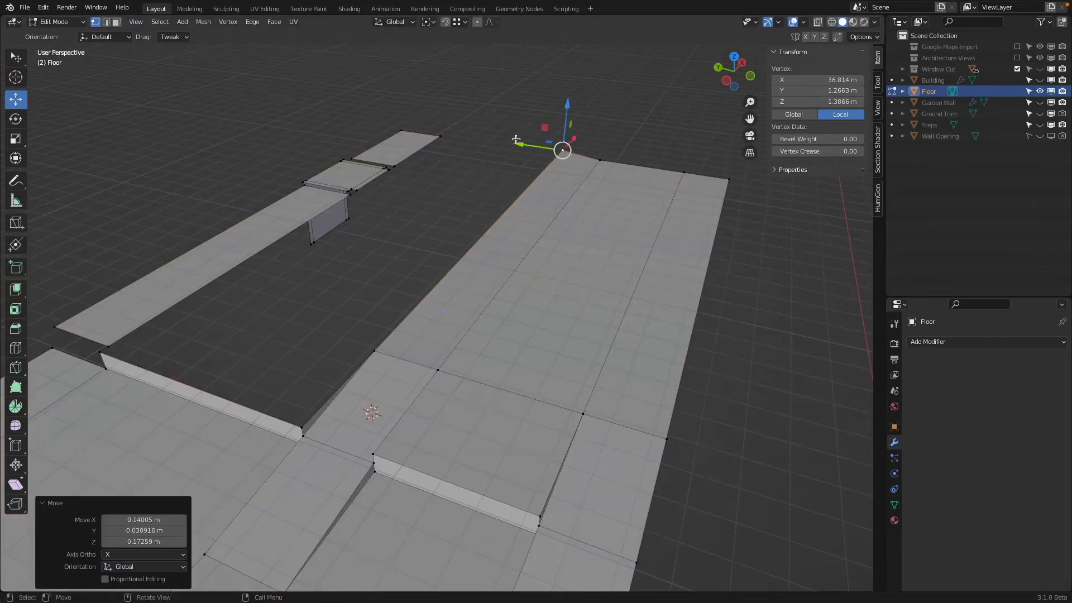
{"action": "left_click", "coordinate": [441, 136], "text": "shift"}
{"action": "left_click", "coordinate": [563, 150]}
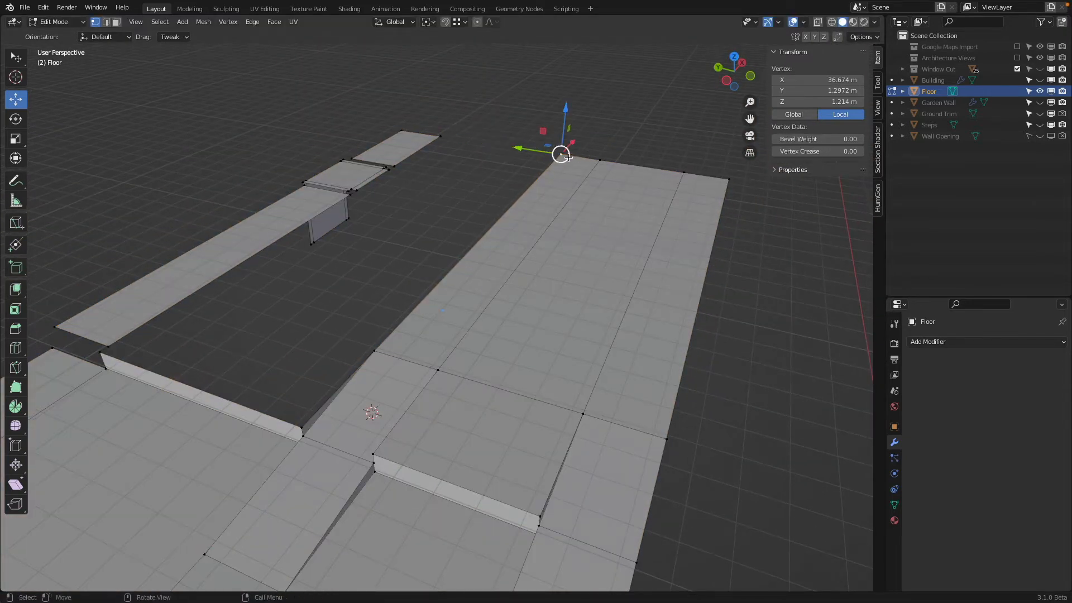
{"action": "mouse_move", "coordinate": [561, 153]}
{"action": "left_mouse_down"}
{"action": "mouse_move", "coordinate": [574, 158]}
{"action": "mouse_move", "coordinate": [559, 148]}
{"action": "left_mouse_up"}
{"action": "key", "text": "ctrl+z"}
{"action": "key", "text": "ctrl+z"}
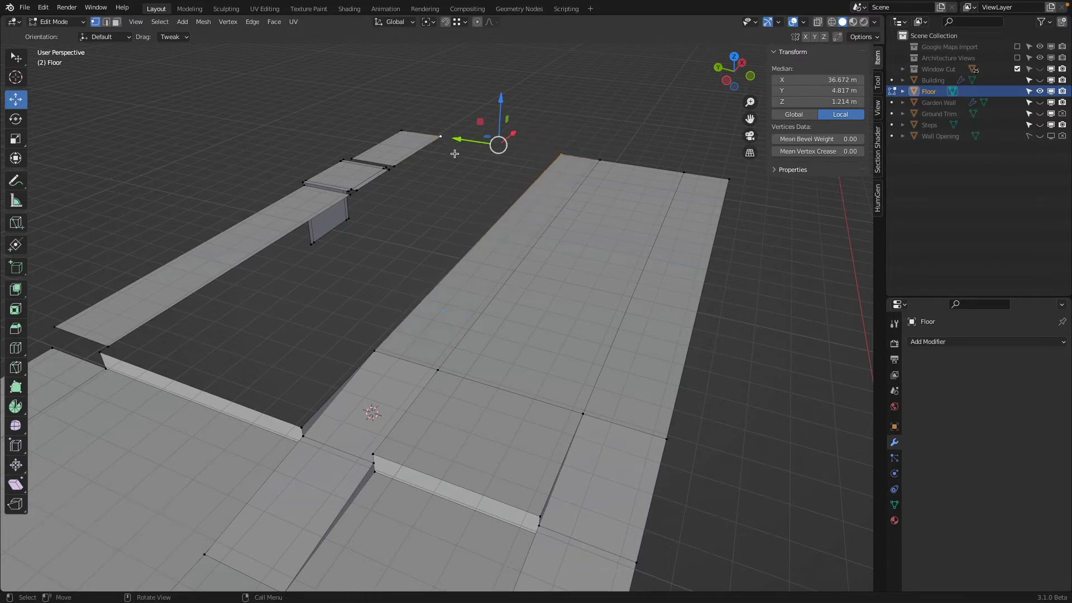
{"action": "middle_click_drag", "start_coordinate": [491, 134], "coordinate": [450, 270]}
{"action": "key", "text": "f"}
Select the remaining boundary vertices of the upper-level opening and fill its floor between the side strip and the walkway
{"action": "left_click", "coordinate": [416, 342], "text": "shift"}
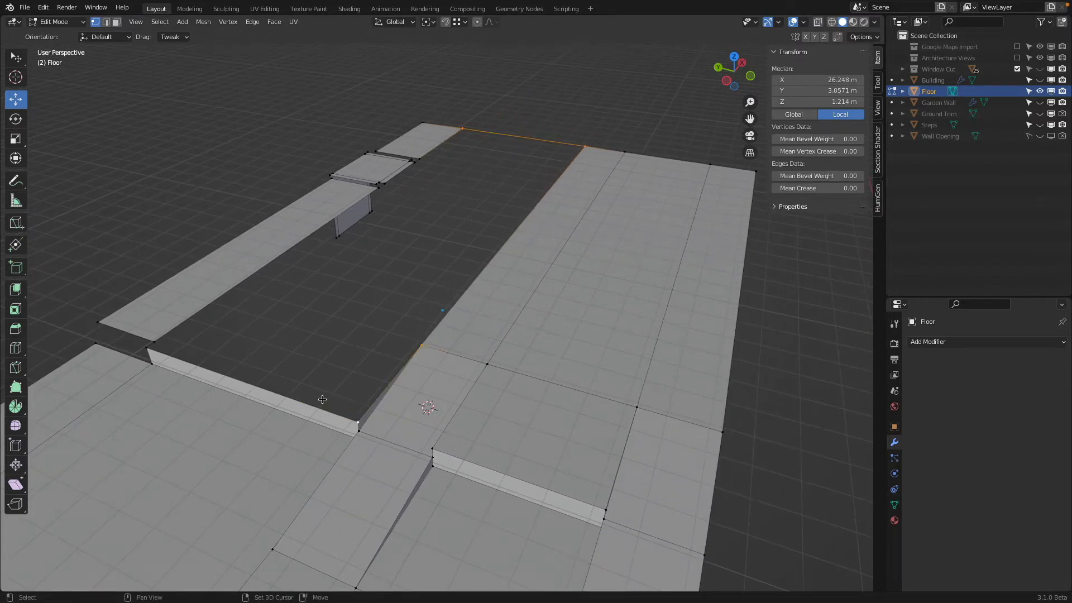
{"action": "middle_click_drag", "start_coordinate": [165, 343], "coordinate": [350, 319]}
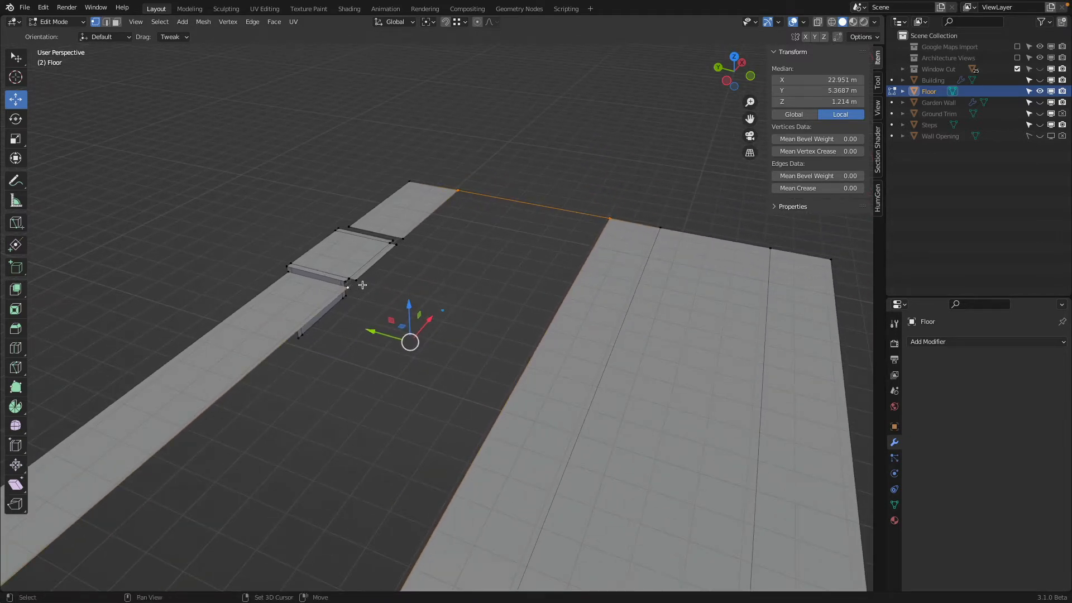
{"action": "key", "text": "f"}
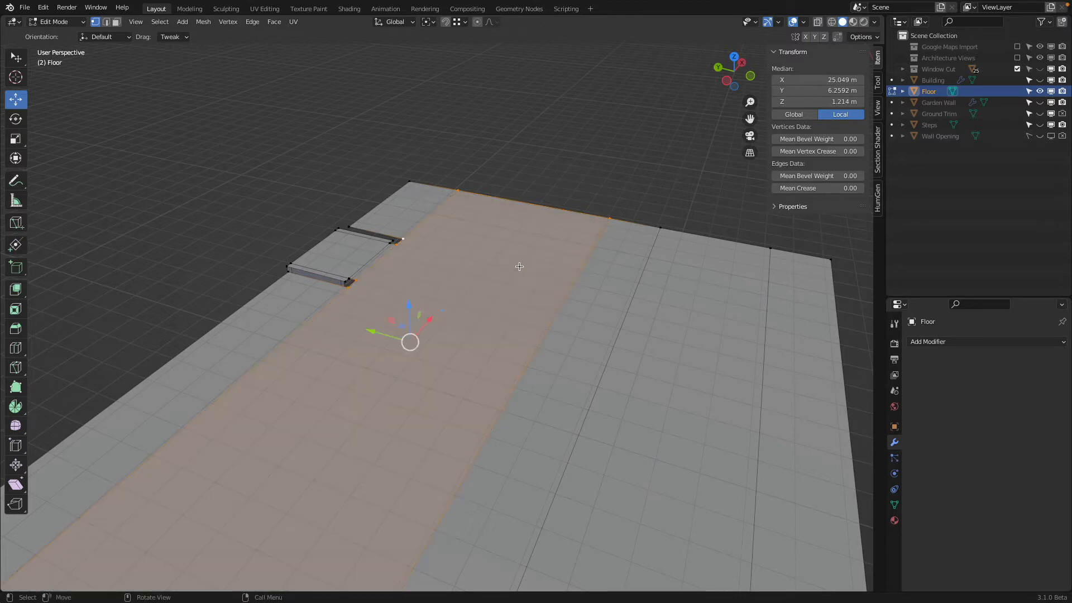
Examine the filled floor levels in perspective and in wireframe from the left for misaligned edges
{"action": "scroll", "coordinate": [495, 342], "scroll_direction": "down", "scroll_amount": 5}
{"action": "key", "text": "a"}
{"action": "middle_click_drag", "start_coordinate": [454, 402], "coordinate": [519, 232], "text": "shift"}
{"action": "key", "text": "alt+a"}
{"action": "scroll", "coordinate": [519, 232], "scroll_direction": "up", "scroll_amount": 5}
{"action": "scroll", "coordinate": [519, 233], "scroll_direction": "down", "scroll_amount": 5}
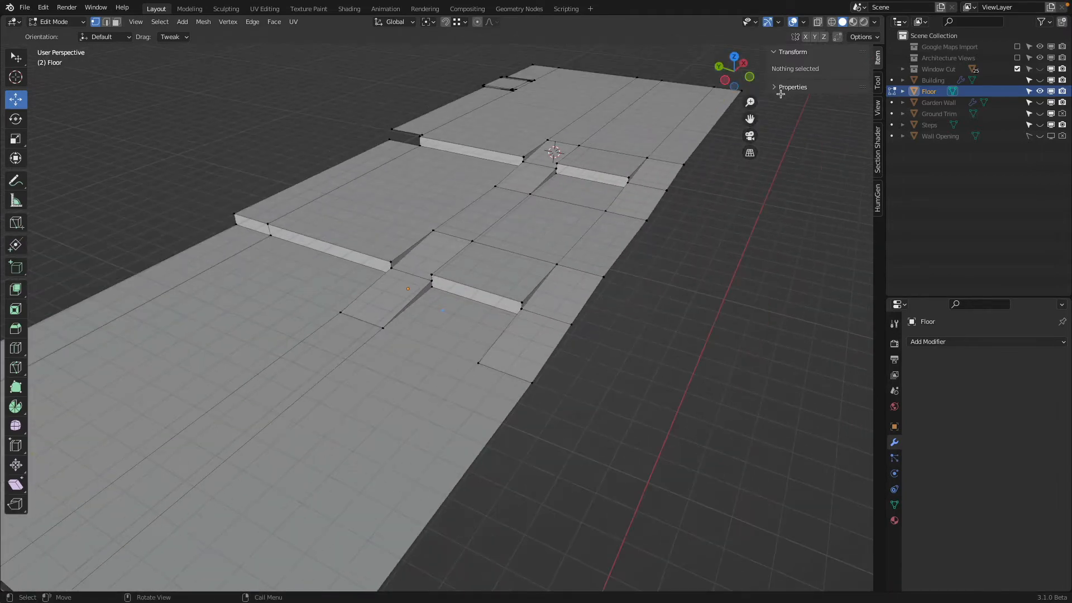
{"action": "left_click", "coordinate": [724, 80]}
{"action": "key", "text": "Tab"}
{"action": "scroll", "coordinate": [391, 223], "scroll_direction": "up", "scroll_amount": 3}
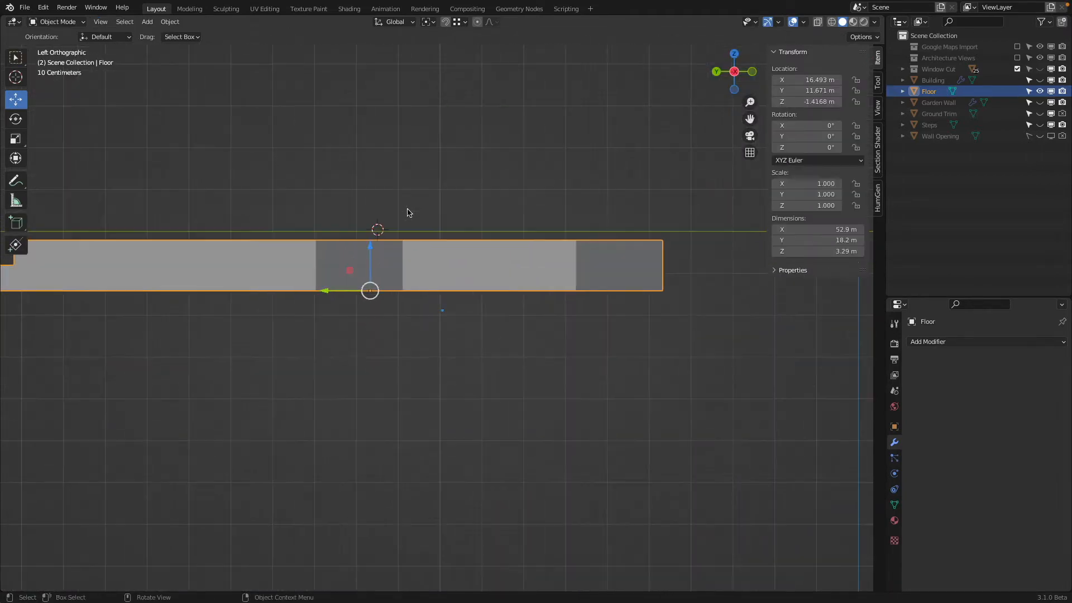
{"action": "key", "text": "shift+z"}
{"action": "scroll", "coordinate": [546, 272], "scroll_direction": "up", "scroll_amount": 4}
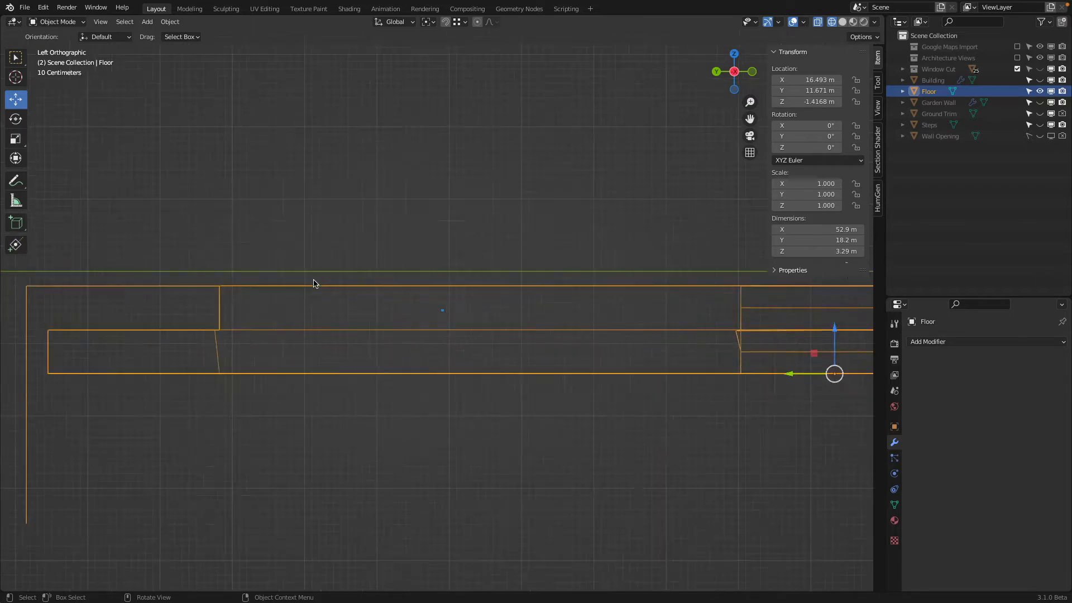
{"action": "middle_click_drag", "start_coordinate": [279, 293], "coordinate": [547, 270], "text": "shift"}
{"action": "scroll", "coordinate": [538, 280], "scroll_direction": "up", "scroll_amount": 3}
{"action": "scroll", "coordinate": [655, 289], "scroll_direction": "down", "scroll_amount": 5}
{"action": "middle_click_drag", "start_coordinate": [832, 307], "coordinate": [398, 278], "text": "shift"}
{"action": "scroll", "coordinate": [464, 292], "scroll_direction": "up", "scroll_amount": 5}
{"action": "scroll", "coordinate": [457, 275], "scroll_direction": "down", "scroll_amount": 5}
{"action": "middle_click_drag", "start_coordinate": [766, 277], "coordinate": [454, 280], "text": "shift"}
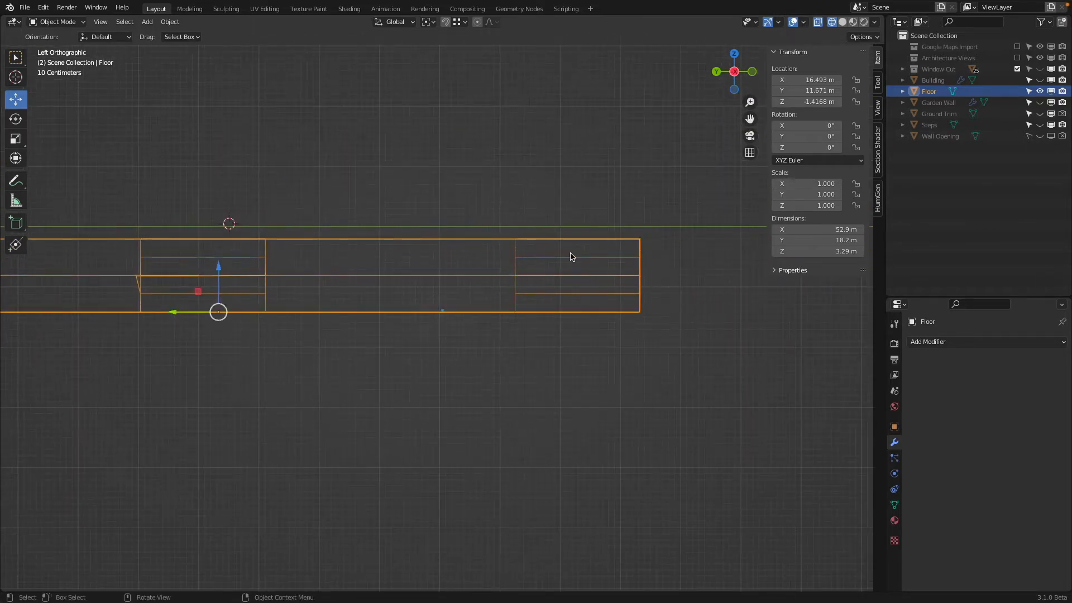
Move the stray mid-height vertex beside the ramp up and sideways into line with the ramp's vertical end edge
{"action": "scroll", "coordinate": [577, 255], "scroll_direction": "up", "scroll_amount": 3}
{"action": "key", "text": "Tab"}
{"action": "scroll", "coordinate": [314, 259], "scroll_direction": "down", "scroll_amount": 4}
{"action": "middle_click_drag", "start_coordinate": [314, 259], "coordinate": [542, 294], "text": "shift"}
{"action": "scroll", "coordinate": [508, 260], "scroll_direction": "up", "scroll_amount": 3}
{"action": "scroll", "coordinate": [507, 260], "scroll_direction": "up", "scroll_amount": 3}
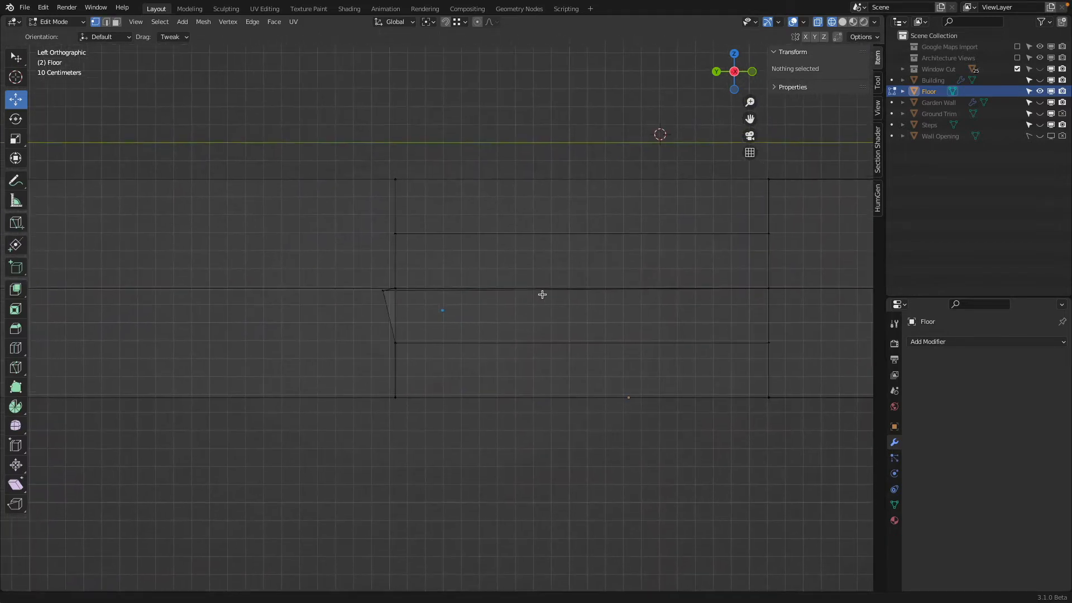
{"action": "left_click", "coordinate": [439, 313]}
{"action": "scroll", "coordinate": [439, 313], "scroll_direction": "up", "scroll_amount": 3}
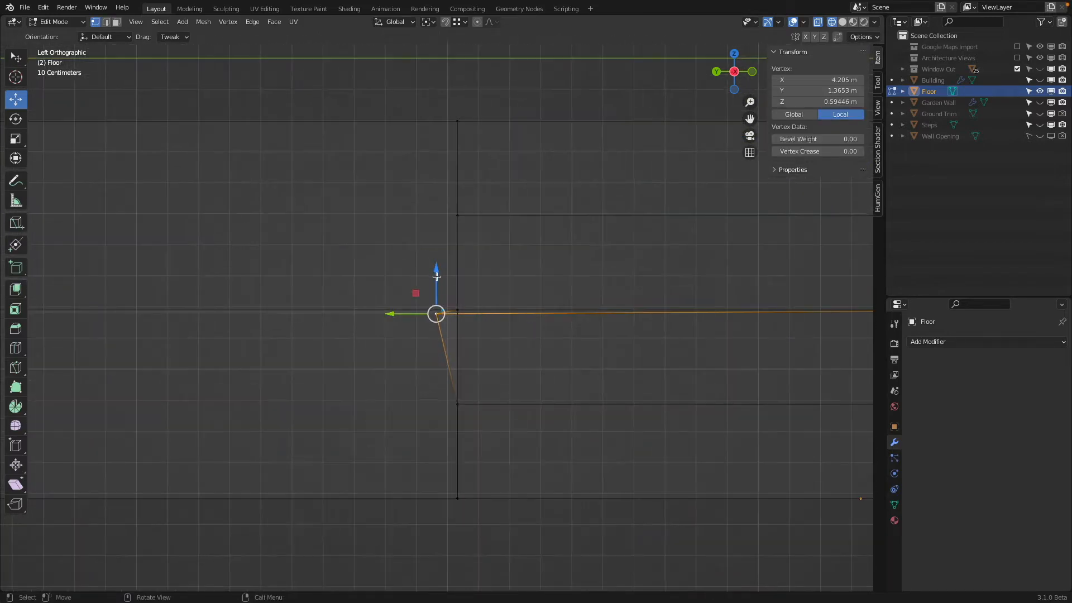
{"action": "left_click_drag", "start_coordinate": [436, 276], "coordinate": [468, 310]}
Move the misaligned mid-height vertex near the floor's far side by -0.0644 m along Y, into line with the vertical edge
{"action": "scroll", "coordinate": [442, 308], "scroll_direction": "down", "scroll_amount": 6}
{"action": "middle_click_drag", "start_coordinate": [266, 290], "coordinate": [521, 303], "text": "shift"}
{"action": "scroll", "coordinate": [522, 307], "scroll_direction": "up", "scroll_amount": 3}
{"action": "left_click", "coordinate": [522, 311]}
{"action": "left_click_drag", "start_coordinate": [486, 309], "coordinate": [548, 311]}
{"action": "scroll", "coordinate": [548, 308], "scroll_direction": "down", "scroll_amount": 4}
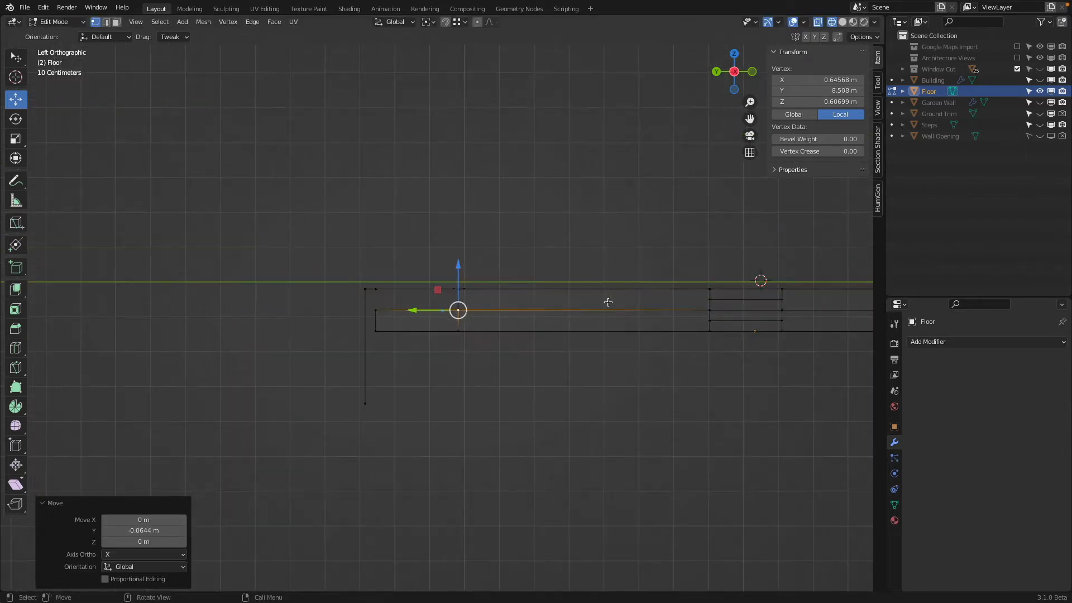
Examine the whole floor mesh in wireframe from the left for any remaining misaligned edges
{"action": "middle_click_drag", "start_coordinate": [720, 304], "coordinate": [546, 322], "text": "shift"}
{"action": "scroll", "coordinate": [546, 321], "scroll_direction": "up", "scroll_amount": 2}
{"action": "middle_click_drag", "start_coordinate": [271, 293], "coordinate": [552, 302], "text": "shift"}
{"action": "scroll", "coordinate": [553, 302], "scroll_direction": "up", "scroll_amount": 8}
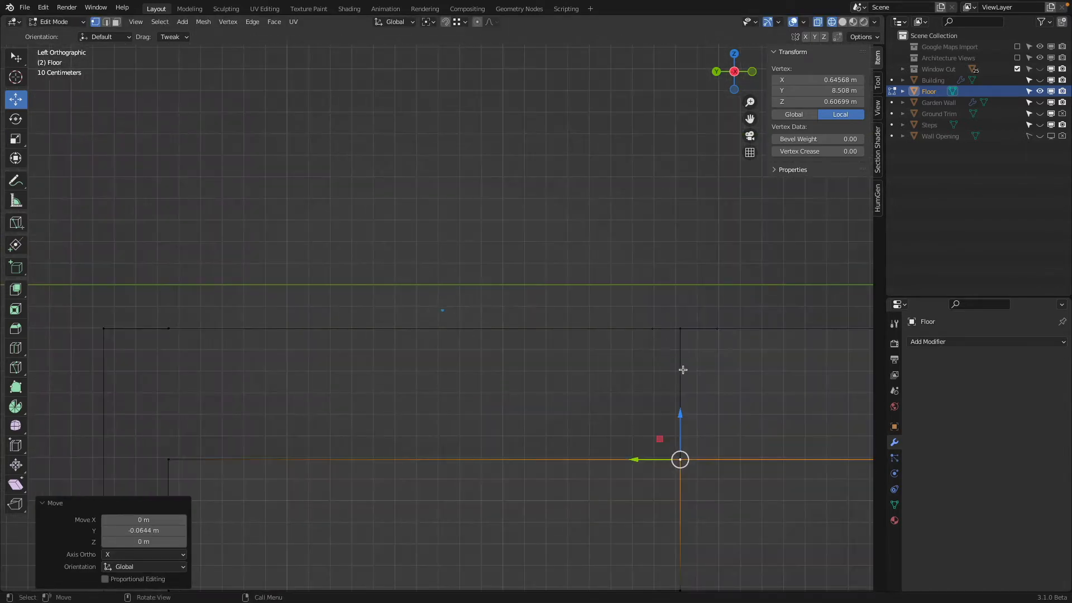
{"action": "scroll", "coordinate": [765, 374], "scroll_direction": "up", "scroll_amount": 2}
{"action": "key", "text": "a"}
{"action": "scroll", "coordinate": [769, 373], "scroll_direction": "down", "scroll_amount": 6}
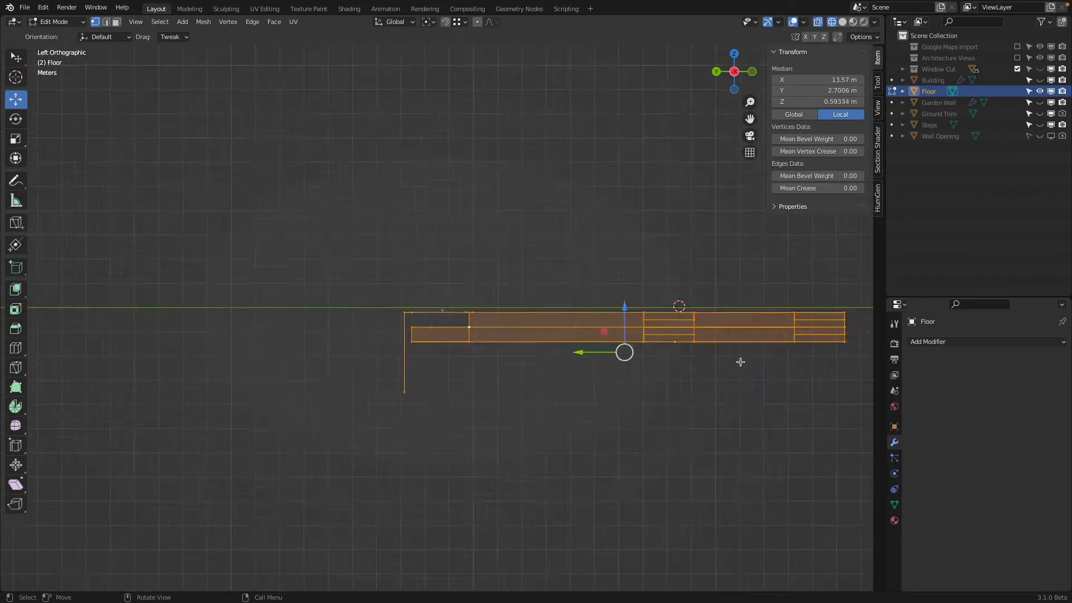
{"action": "scroll", "coordinate": [361, 300], "scroll_direction": "up", "scroll_amount": 6}
{"action": "middle_click_drag", "start_coordinate": [376, 282], "coordinate": [837, 357], "text": "shift"}
{"action": "scroll", "coordinate": [450, 335], "scroll_direction": "up", "scroll_amount": 4}
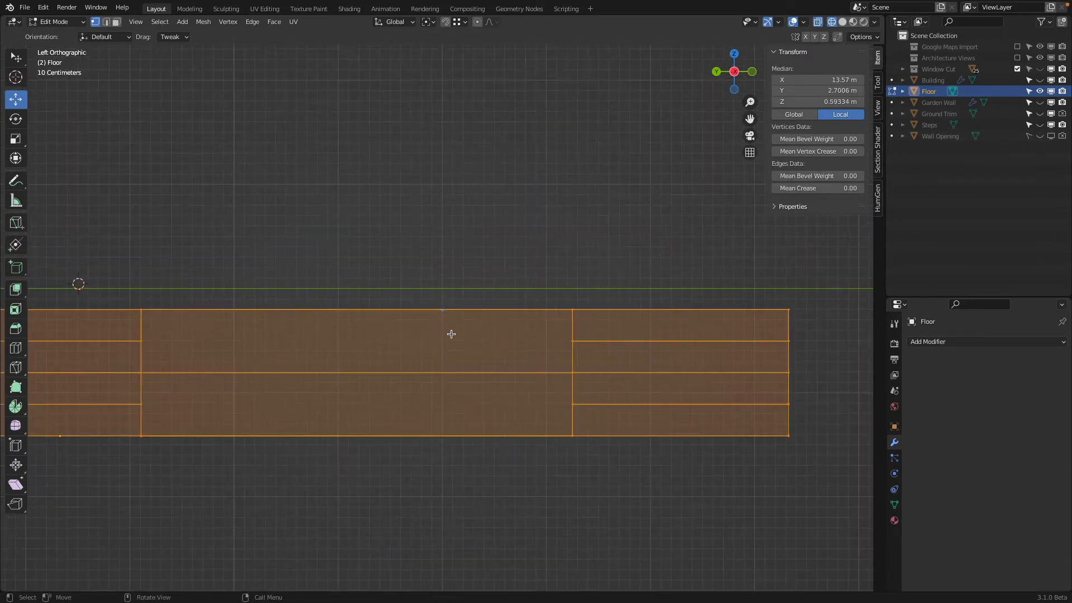
{"action": "scroll", "coordinate": [452, 333], "scroll_direction": "down", "scroll_amount": 3}
Return to solid shading and dissolve the edges crossing the ramps and side strips in line with the risers
{"action": "key", "text": "shift+z"}
{"action": "middle_click_drag", "start_coordinate": [619, 332], "coordinate": [531, 292]}
{"action": "key", "text": "alt+a"}
{"action": "scroll", "coordinate": [599, 324], "scroll_direction": "up", "scroll_amount": 2}
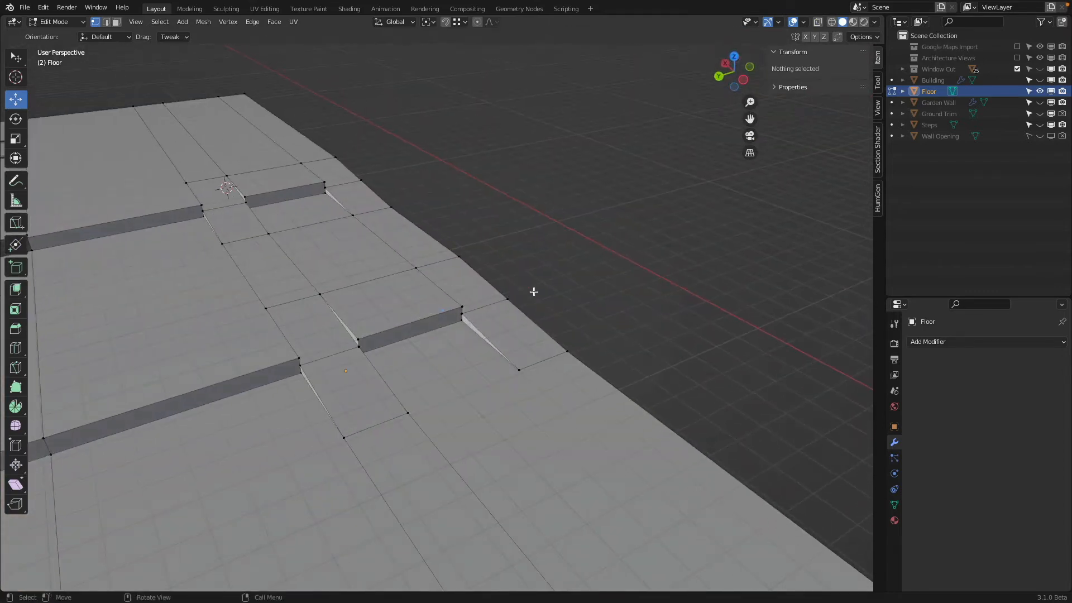
{"action": "scroll", "coordinate": [490, 287], "scroll_direction": "up", "scroll_amount": 1}
{"action": "middle_click_drag", "start_coordinate": [393, 239], "coordinate": [481, 207], "text": "shift"}
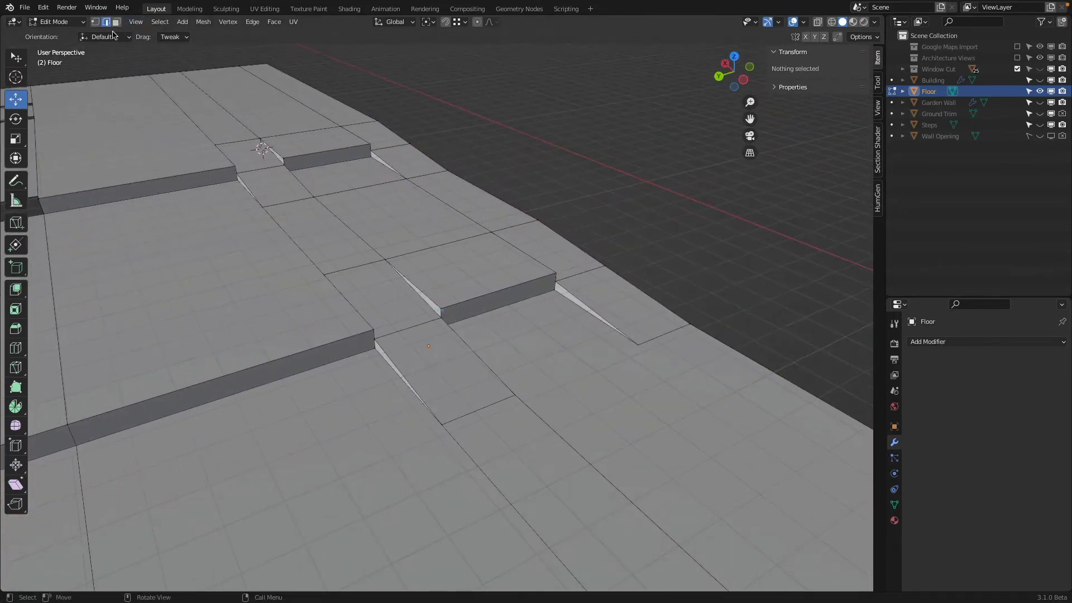
{"action": "left_click", "coordinate": [390, 318]}
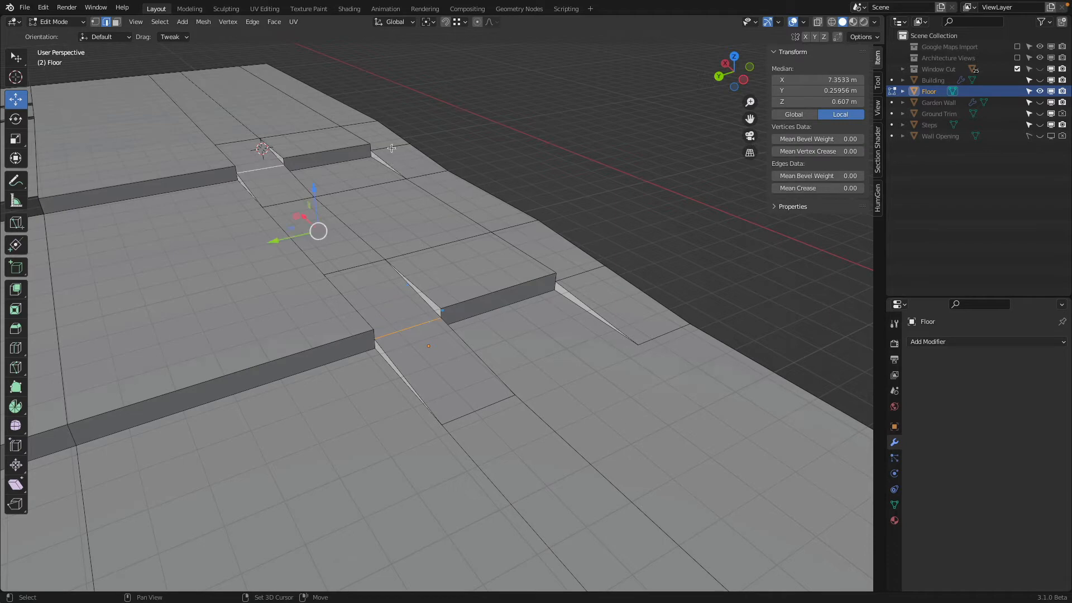
{"action": "middle_click_drag", "start_coordinate": [610, 271], "coordinate": [558, 233]}
{"action": "key", "text": "x"}
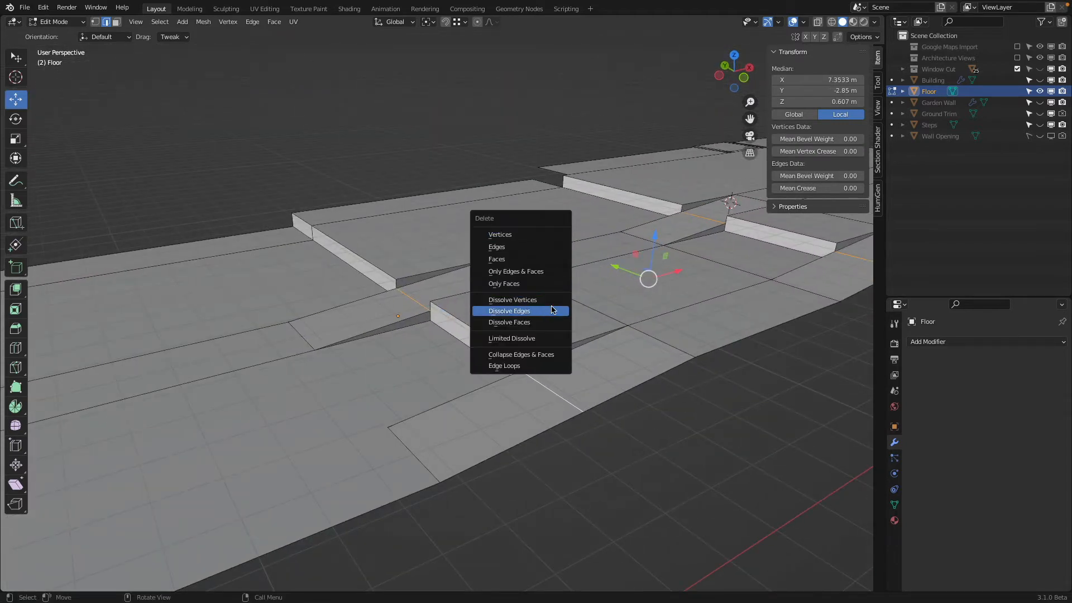
{"action": "left_click", "coordinate": [552, 309]}
{"action": "key", "text": "ctrl+z"}
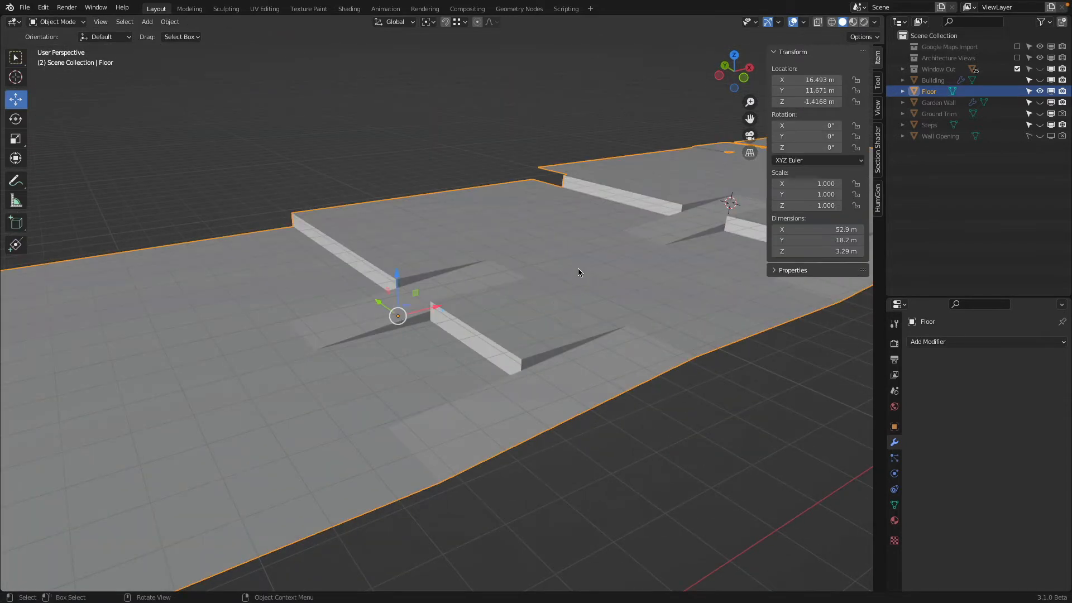
{"action": "key", "text": "ctrl+shift+z"}
{"action": "middle_click_drag", "start_coordinate": [578, 268], "coordinate": [358, 248]}
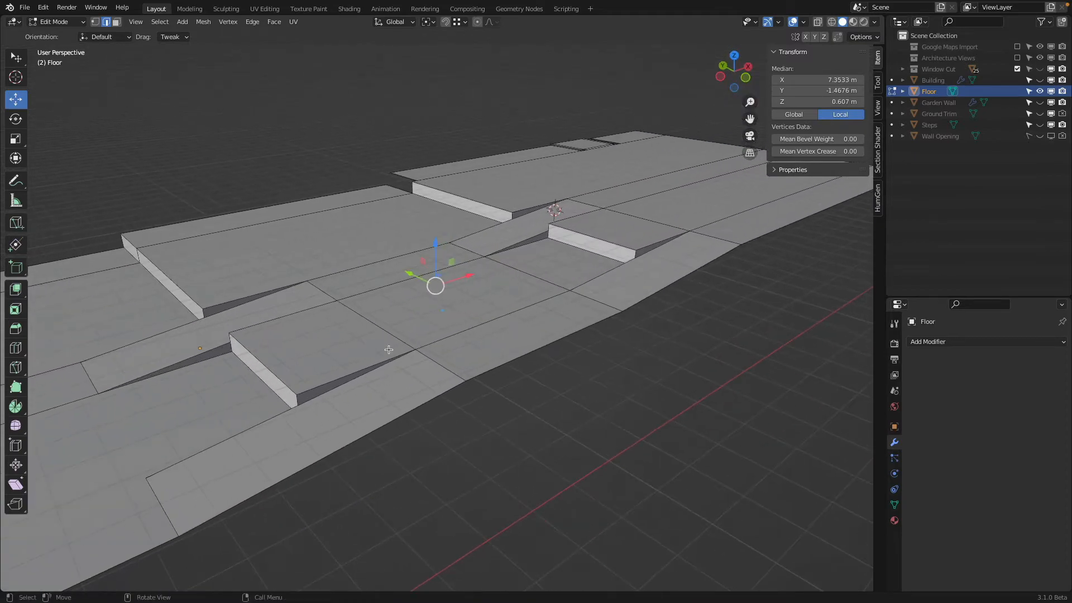
Dissolve the middle level's cross edges between the ramps and the redundant lengthwise edges on the upper and lower levels
{"action": "middle_click_drag", "start_coordinate": [634, 210], "coordinate": [426, 310]}
{"action": "left_click", "coordinate": [384, 322]}
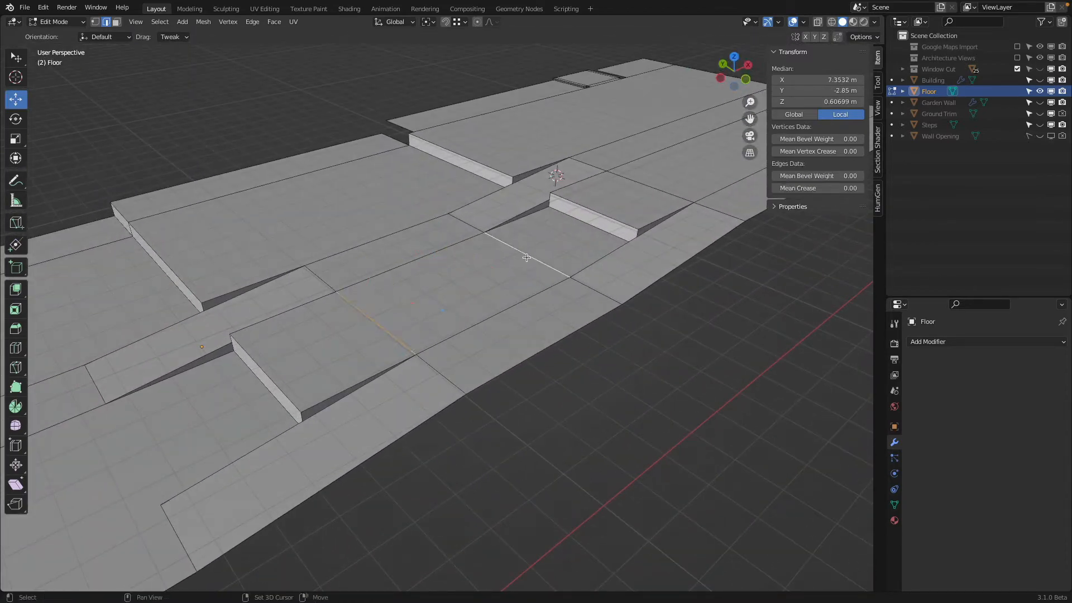
{"action": "middle_click_drag", "start_coordinate": [527, 257], "coordinate": [564, 233]}
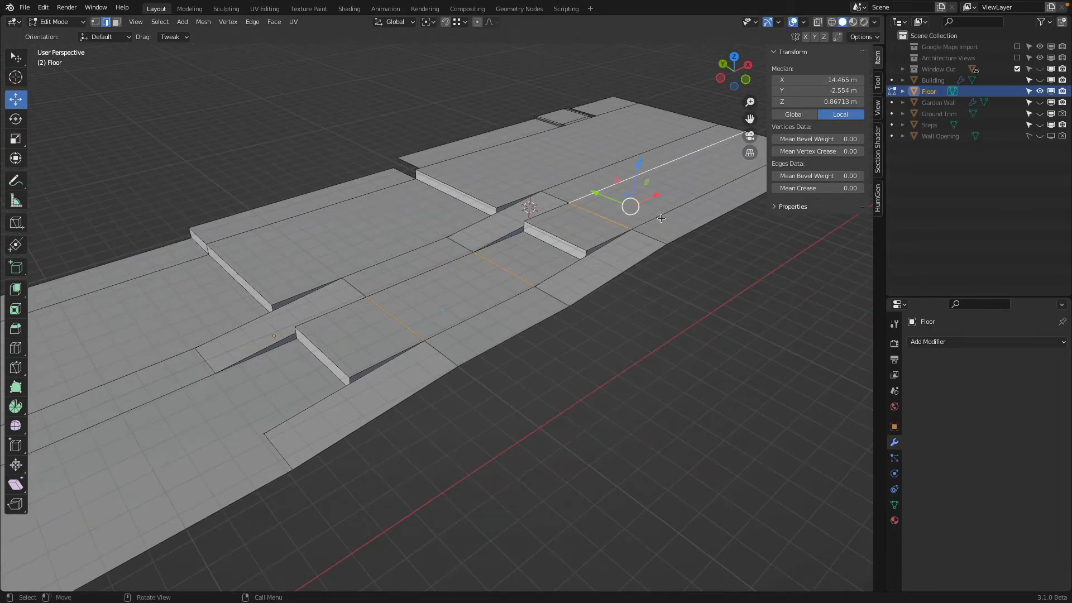
{"action": "scroll", "coordinate": [662, 213], "scroll_direction": "down", "scroll_amount": 3}
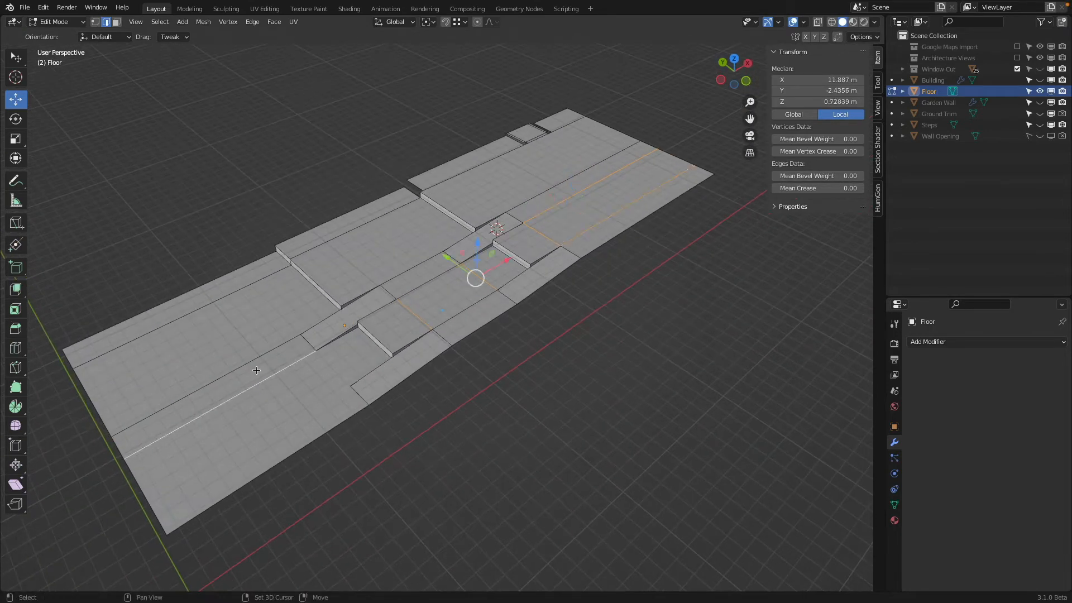
{"action": "key", "text": "x"}
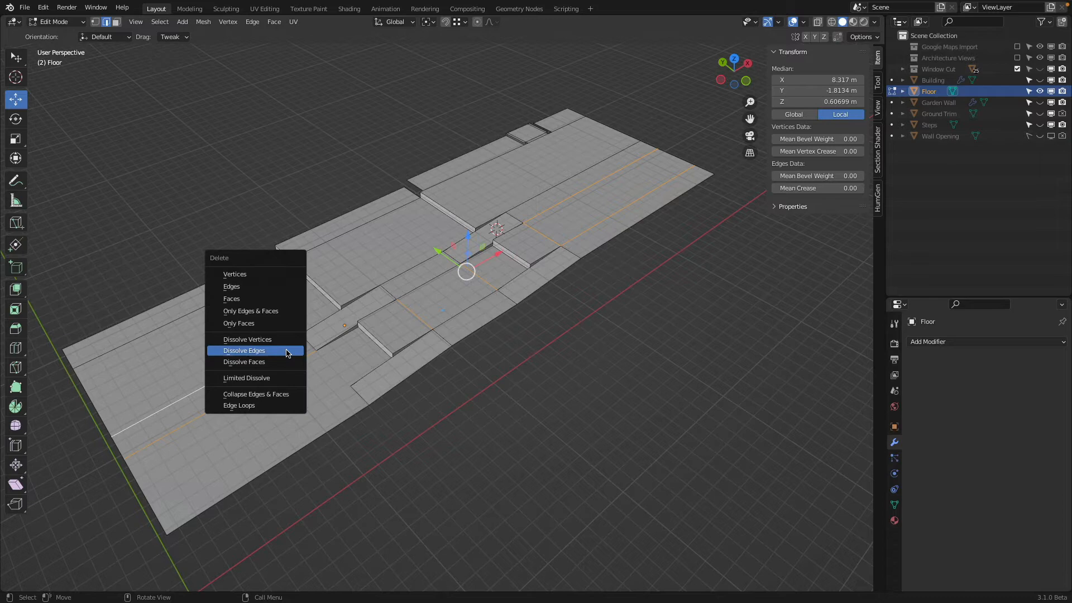
{"action": "left_click", "coordinate": [286, 350]}
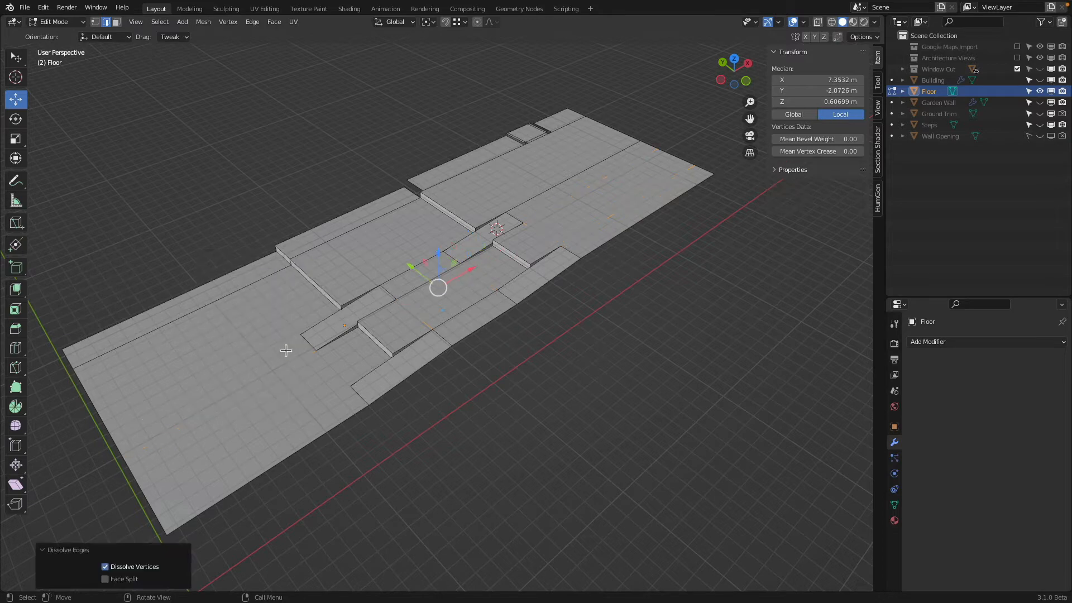
Dissolve the remaining lengthwise edges between the ramps on the middle level
{"action": "scroll", "coordinate": [401, 274], "scroll_direction": "up", "scroll_amount": 5}
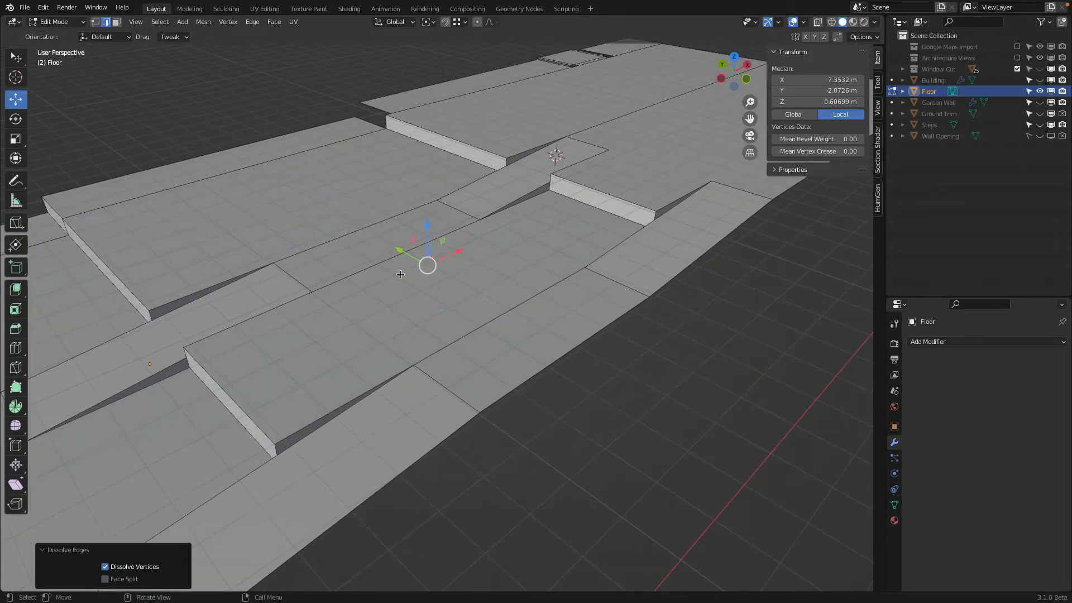
{"action": "left_click", "coordinate": [384, 265]}
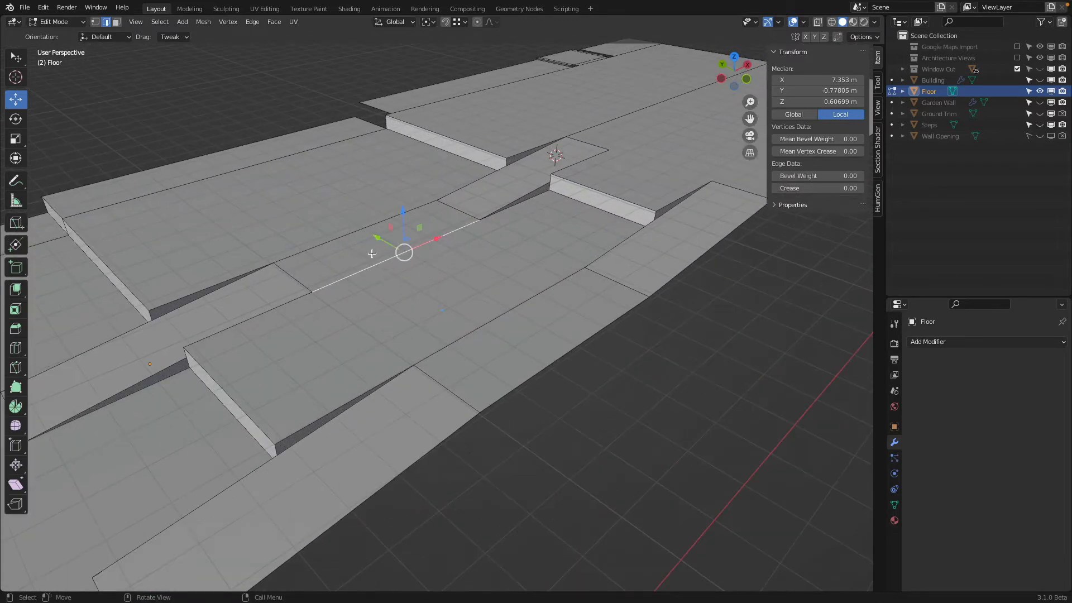
{"action": "left_click", "coordinate": [371, 226], "text": "shift"}
{"action": "left_click", "coordinate": [464, 327], "text": "shift"}
{"action": "key", "text": "x"}
{"action": "left_click", "coordinate": [464, 322]}
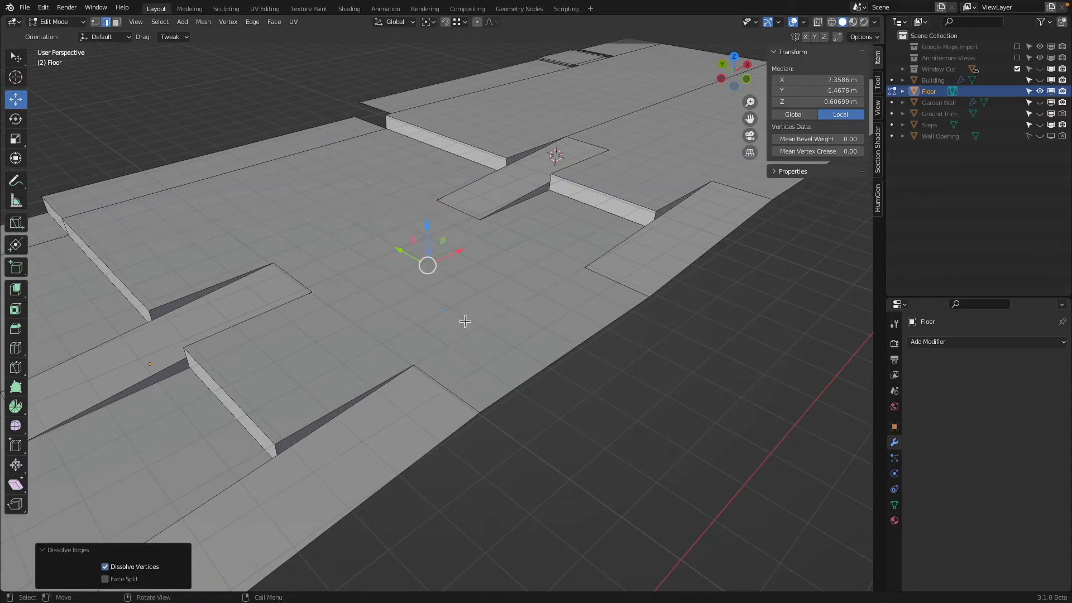
Dissolve the leftover lengthwise edge running from the inner ramp across the upper level
{"action": "scroll", "coordinate": [465, 321], "scroll_direction": "down", "scroll_amount": 2}
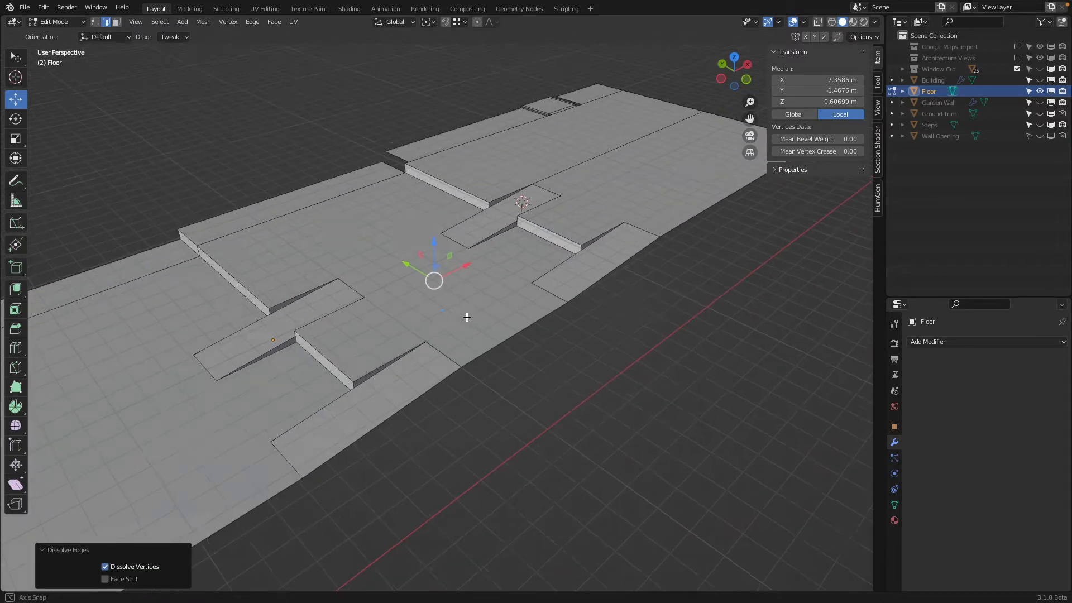
{"action": "middle_click_drag", "start_coordinate": [465, 321], "coordinate": [466, 335]}
{"action": "left_click", "coordinate": [607, 123]}
{"action": "key", "text": "x"}
{"action": "left_click", "coordinate": [608, 128]}
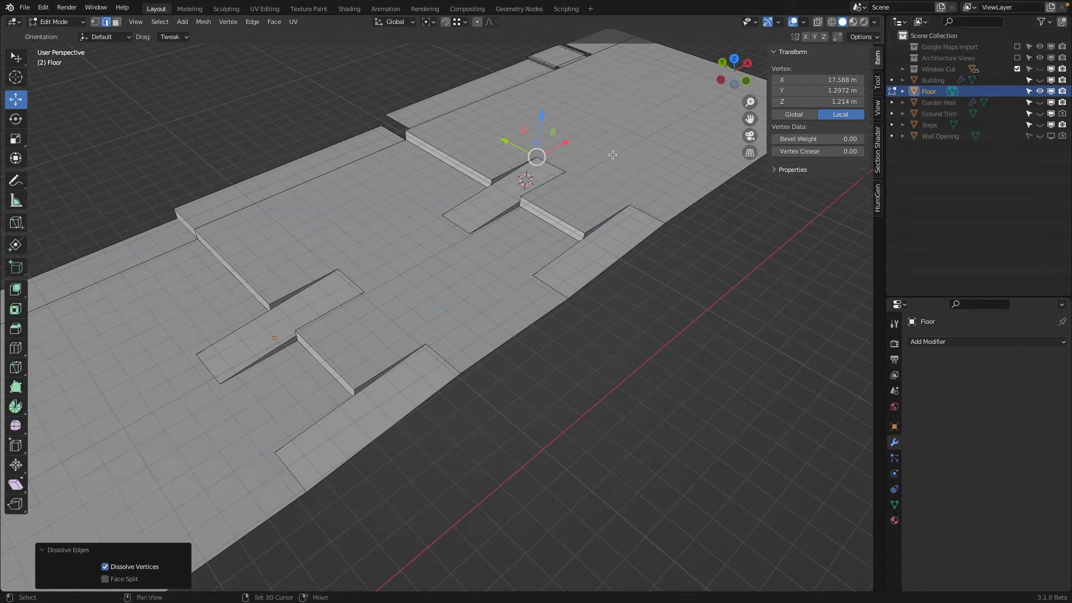
Dissolve the lengthwise edges separating the side strip from the main floor on the lower and middle levels
{"action": "middle_click_drag", "start_coordinate": [612, 155], "coordinate": [568, 236], "text": "shift"}
{"action": "scroll", "coordinate": [370, 294], "scroll_direction": "down", "scroll_amount": 1}
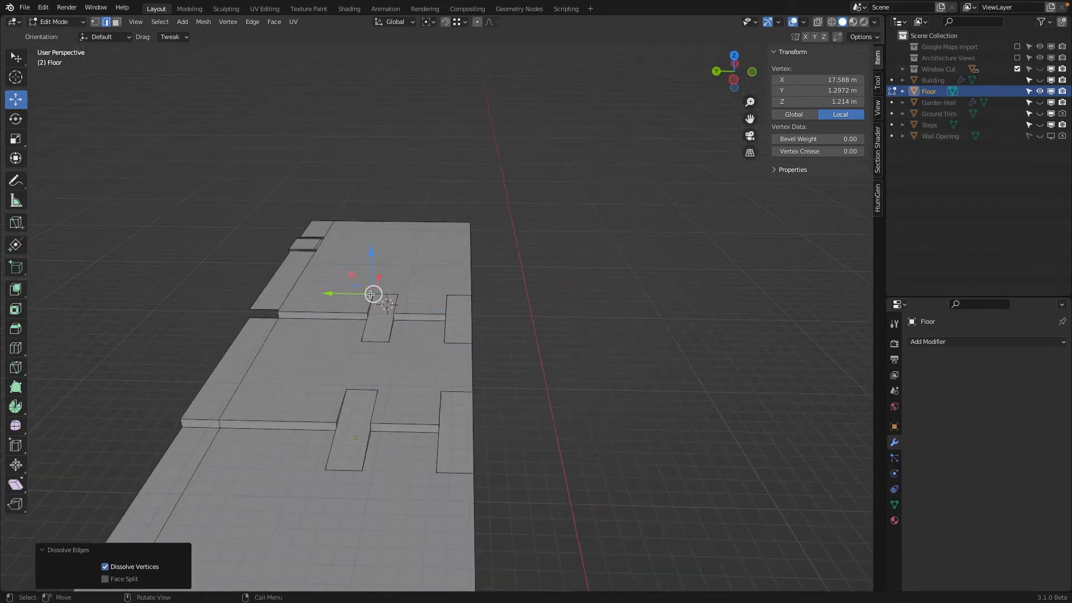
{"action": "left_click", "coordinate": [247, 381]}
{"action": "left_click", "coordinate": [207, 470], "text": "shift"}
{"action": "middle_click_drag", "start_coordinate": [207, 469], "coordinate": [366, 316], "text": "shift"}
{"action": "scroll", "coordinate": [327, 313], "scroll_direction": "up", "scroll_amount": 5}
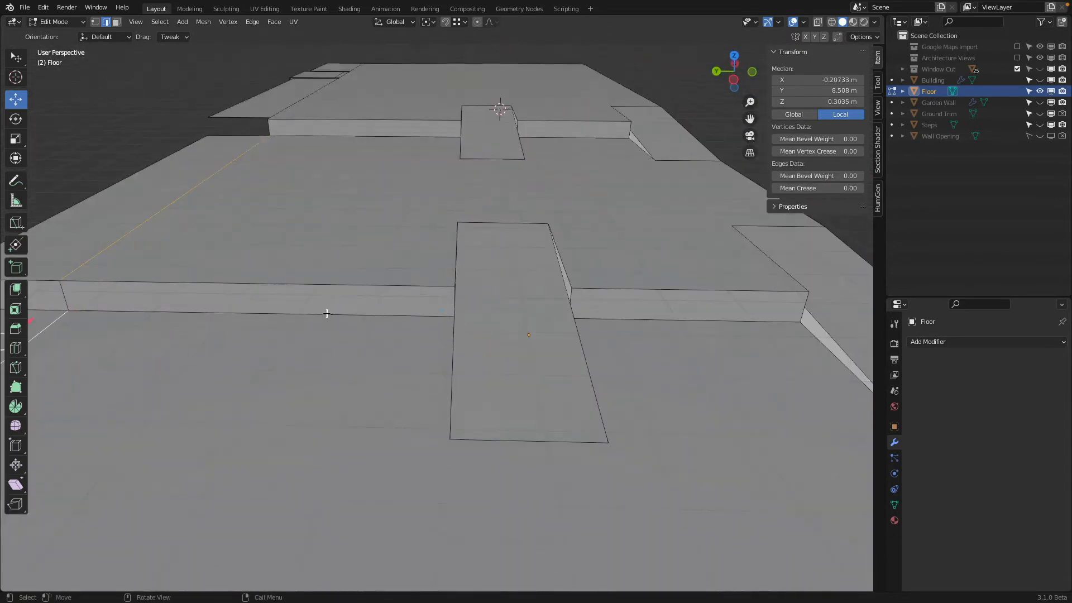
{"action": "scroll", "coordinate": [63, 293], "scroll_direction": "down", "scroll_amount": 4}
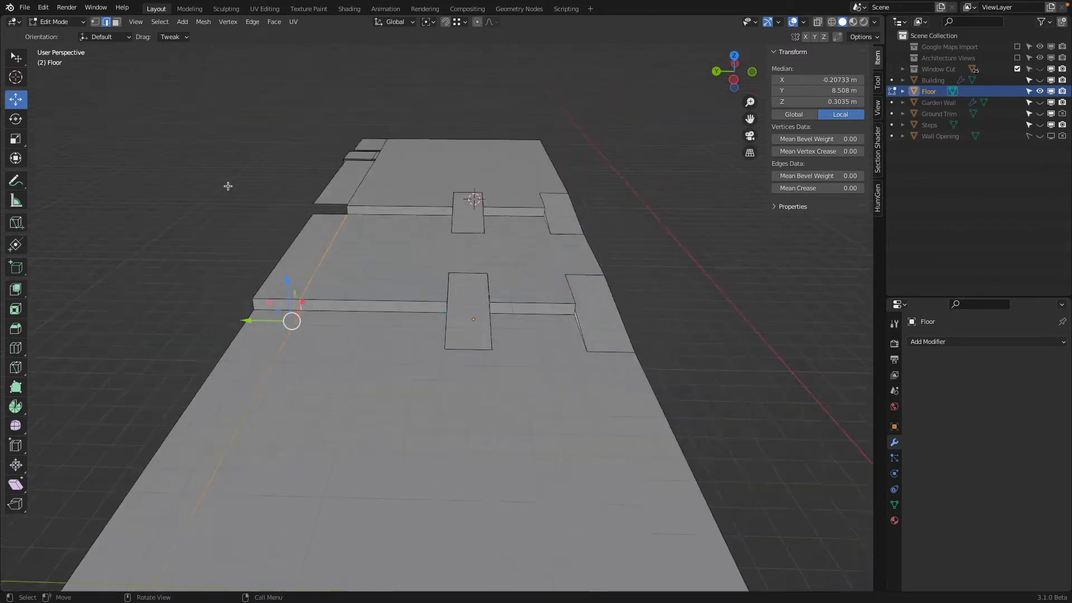
{"action": "middle_click_drag", "start_coordinate": [227, 182], "coordinate": [366, 207]}
{"action": "key", "text": "x"}
{"action": "left_click", "coordinate": [364, 205]}
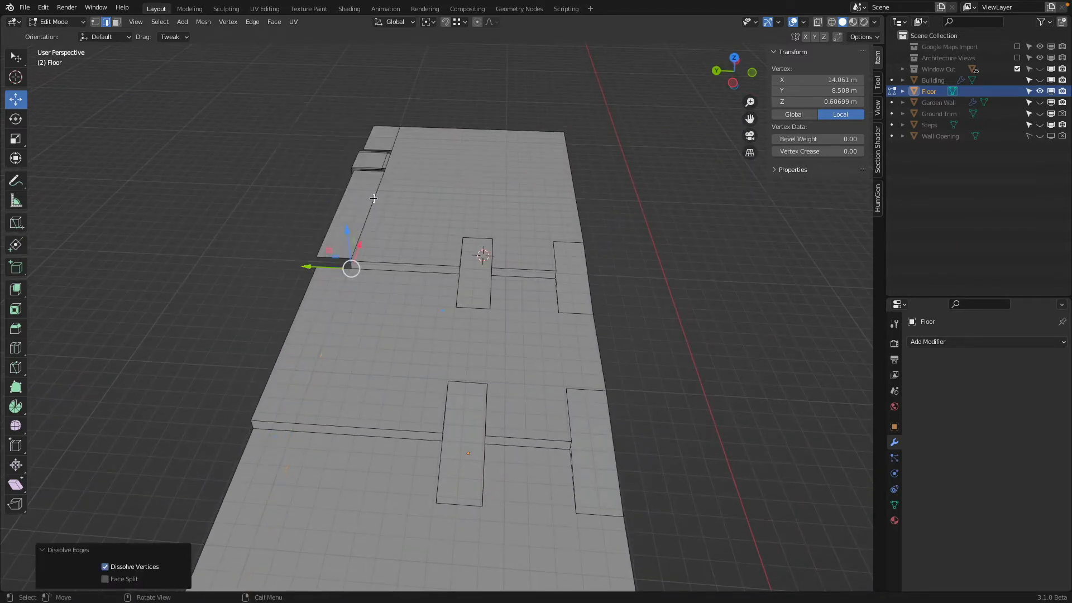
{"action": "key", "text": "ctrl+z"}
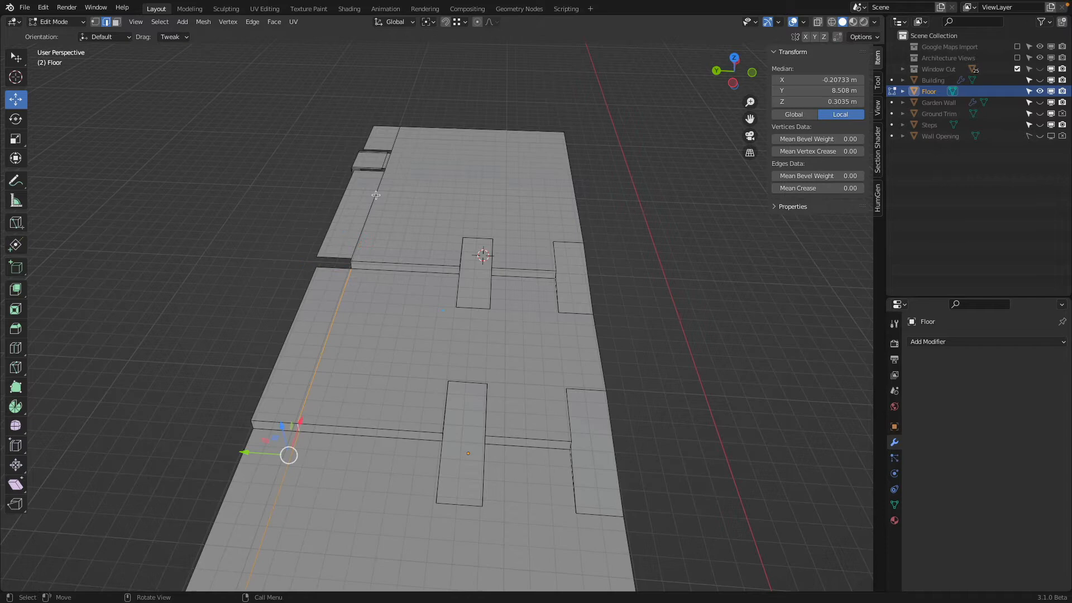
{"action": "key", "text": "x"}
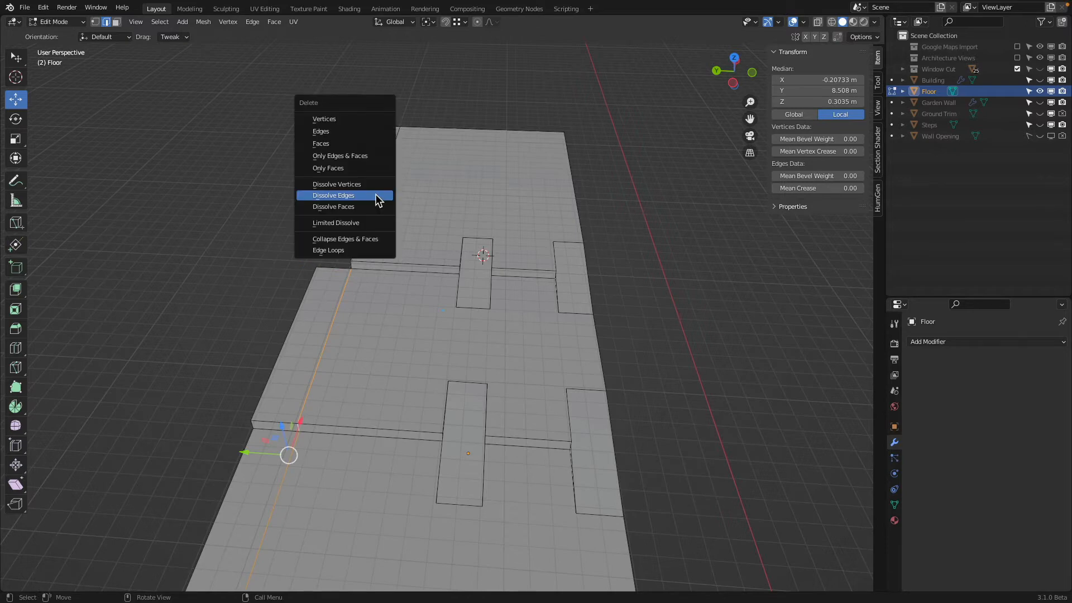
{"action": "left_click", "coordinate": [376, 193]}
{"action": "middle_click_drag", "start_coordinate": [376, 195], "coordinate": [381, 278], "text": "shift"}
{"action": "scroll", "coordinate": [381, 279], "scroll_direction": "up", "scroll_amount": 3}
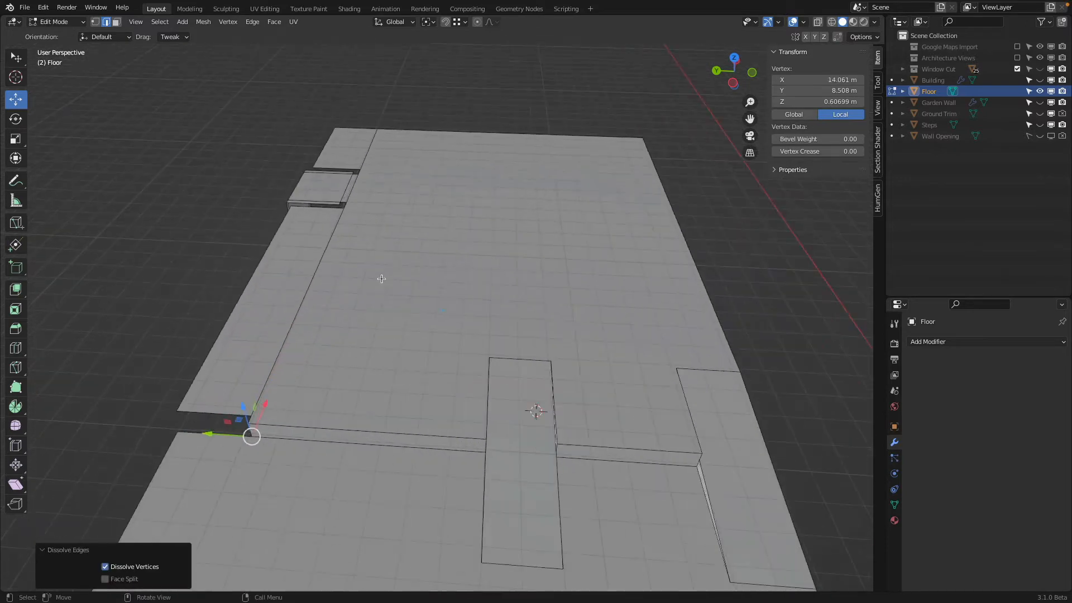
Try to dissolve the lengthwise edges between the upper level's side strip and the main floor
{"action": "left_click", "coordinate": [324, 257]}
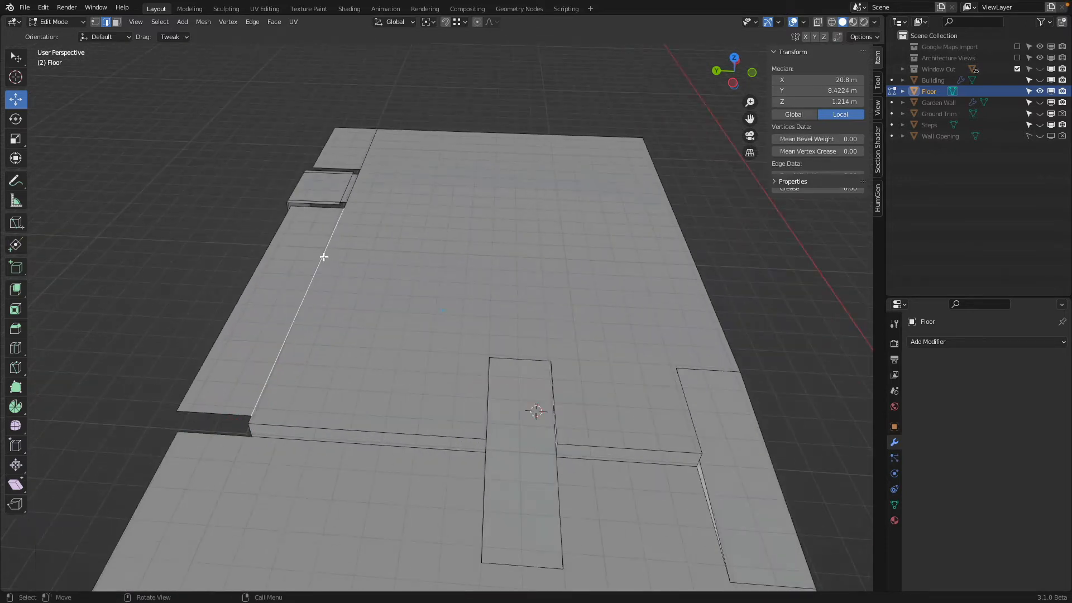
{"action": "left_click", "coordinate": [377, 145], "text": "shift"}
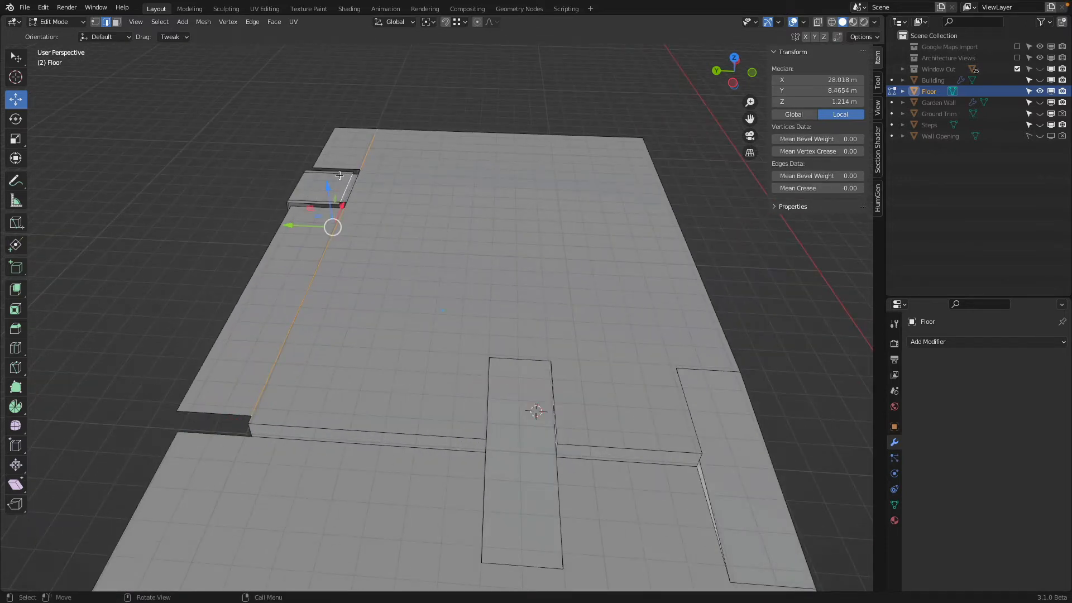
{"action": "key", "text": "x"}
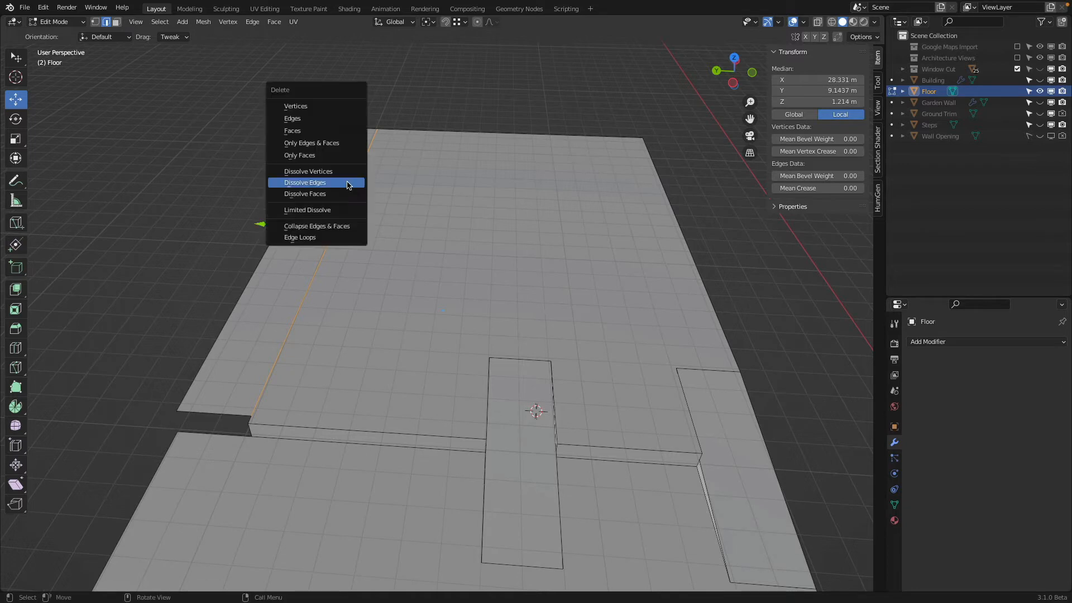
{"action": "left_click", "coordinate": [346, 183]}
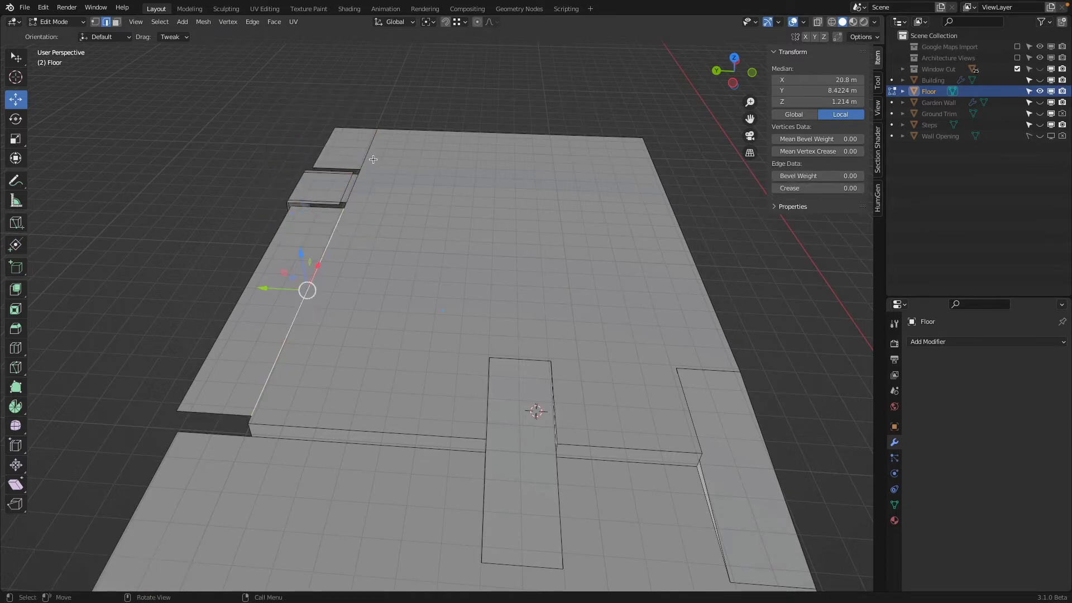
{"action": "key", "text": "x"}
{"action": "left_click", "coordinate": [391, 155]}
{"action": "key", "text": "ctrl+z"}
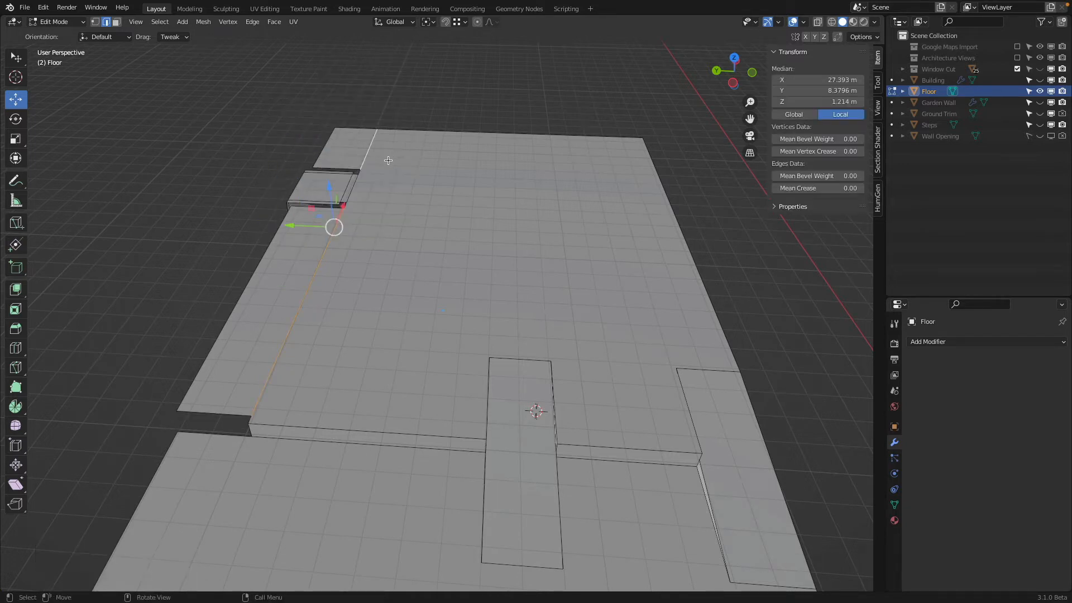
{"action": "key", "text": "ctrl+shift+z"}
{"action": "middle_click_drag", "start_coordinate": [391, 155], "coordinate": [442, 283]}
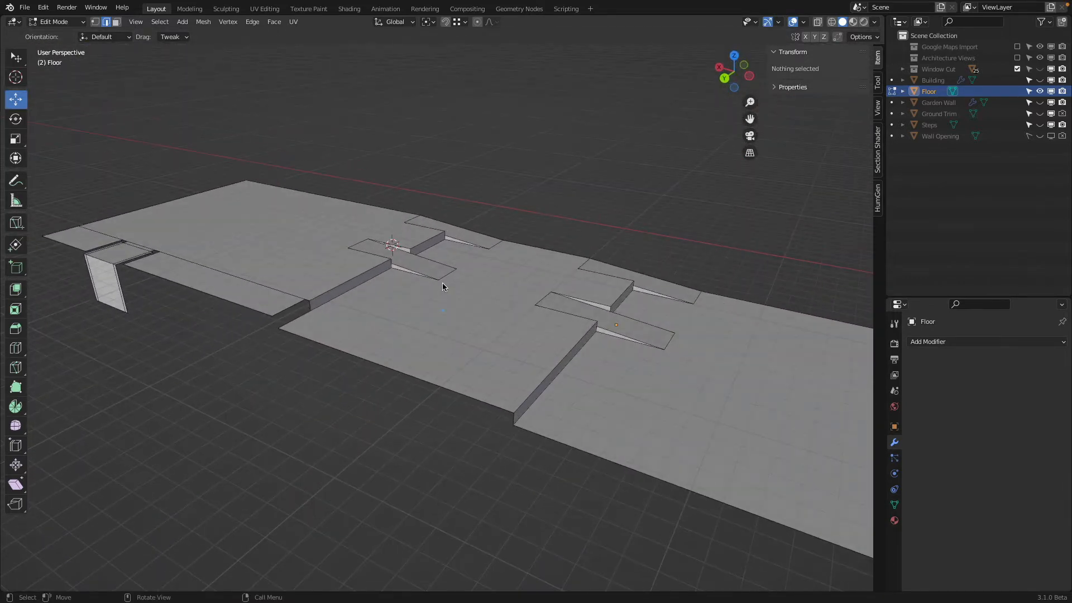
Finish editing the floor, show the Building, Steps and Garden Wall objects again, and save the file
{"action": "key", "text": "Tab"}
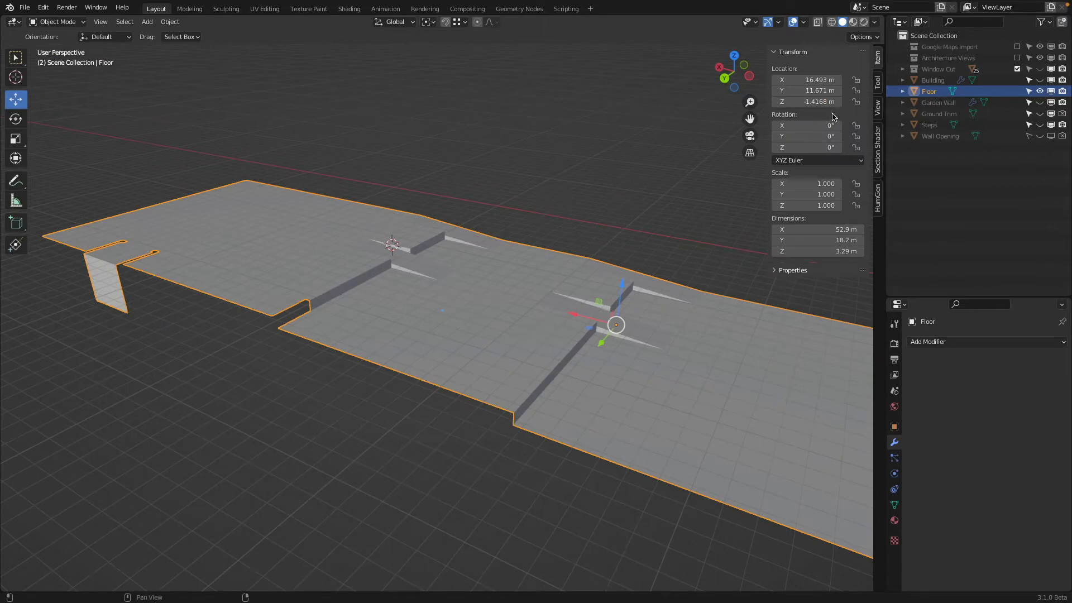
{"action": "left_click", "coordinate": [1040, 79]}
{"action": "middle_click_drag", "start_coordinate": [588, 203], "coordinate": [536, 262]}
{"action": "scroll", "coordinate": [536, 262], "scroll_direction": "down", "scroll_amount": 4}
{"action": "middle_click_drag", "start_coordinate": [461, 231], "coordinate": [434, 256]}
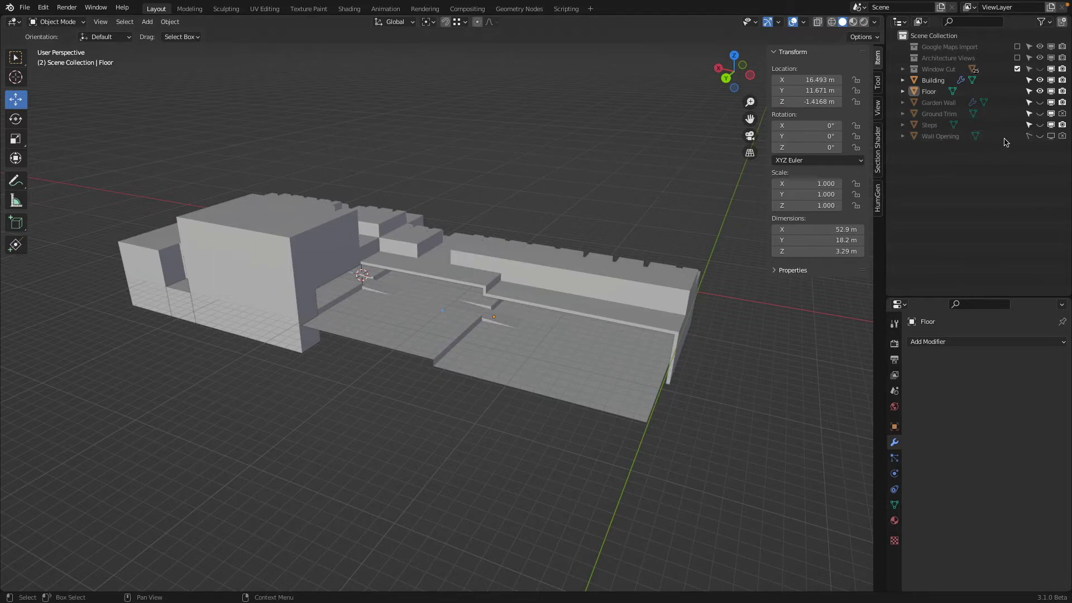
{"action": "scroll", "coordinate": [424, 273], "scroll_direction": "up", "scroll_amount": 4}
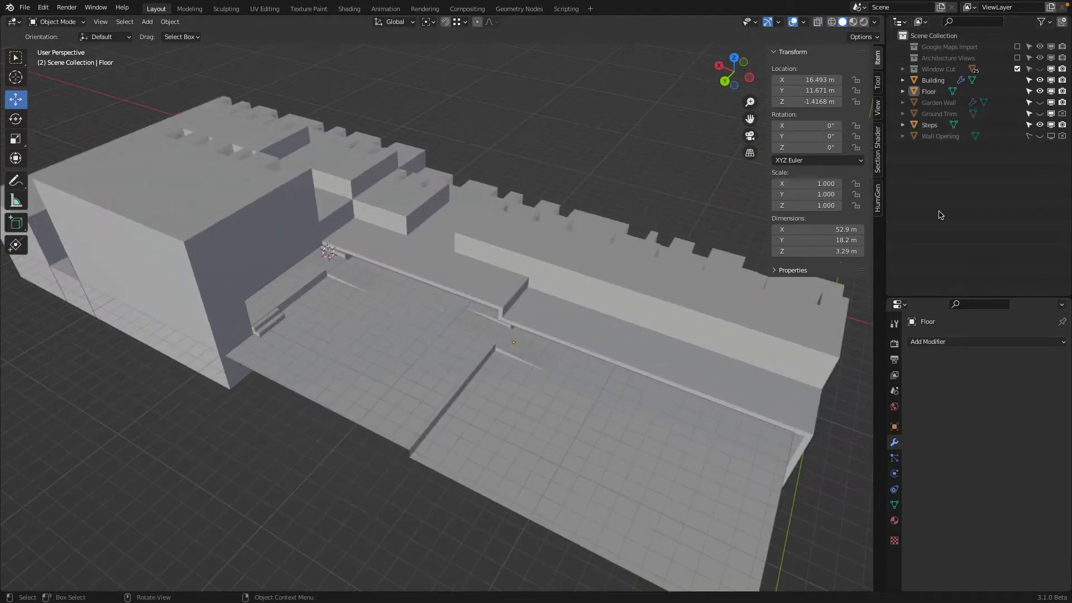
{"action": "left_click", "coordinate": [1040, 102]}
{"action": "middle_click_drag", "start_coordinate": [311, 295], "coordinate": [371, 304]}
{"action": "left_click", "coordinate": [28, 11]}
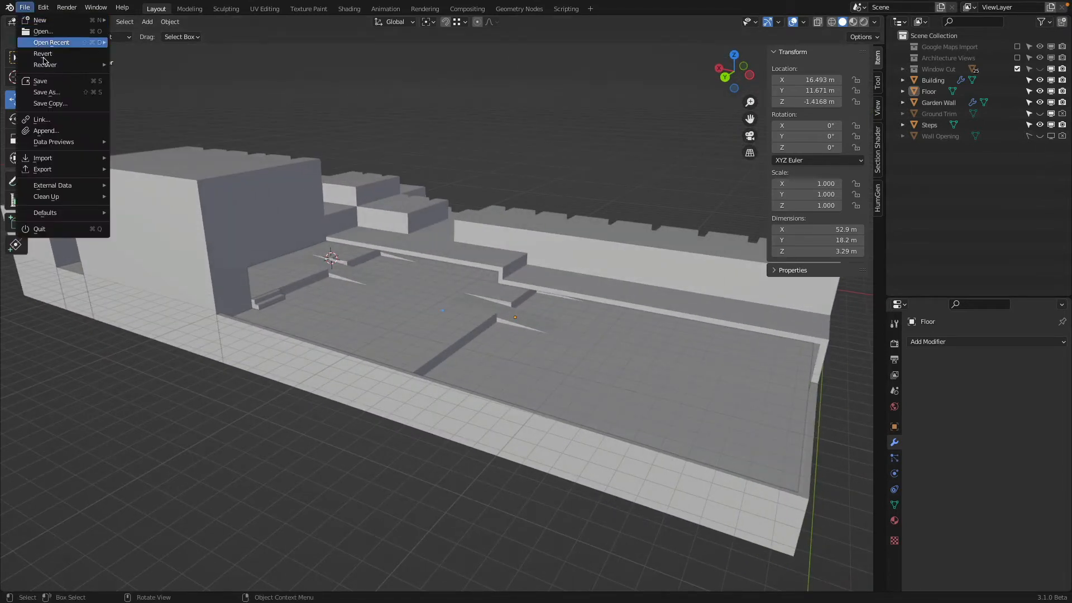
{"action": "left_click", "coordinate": [50, 82]}
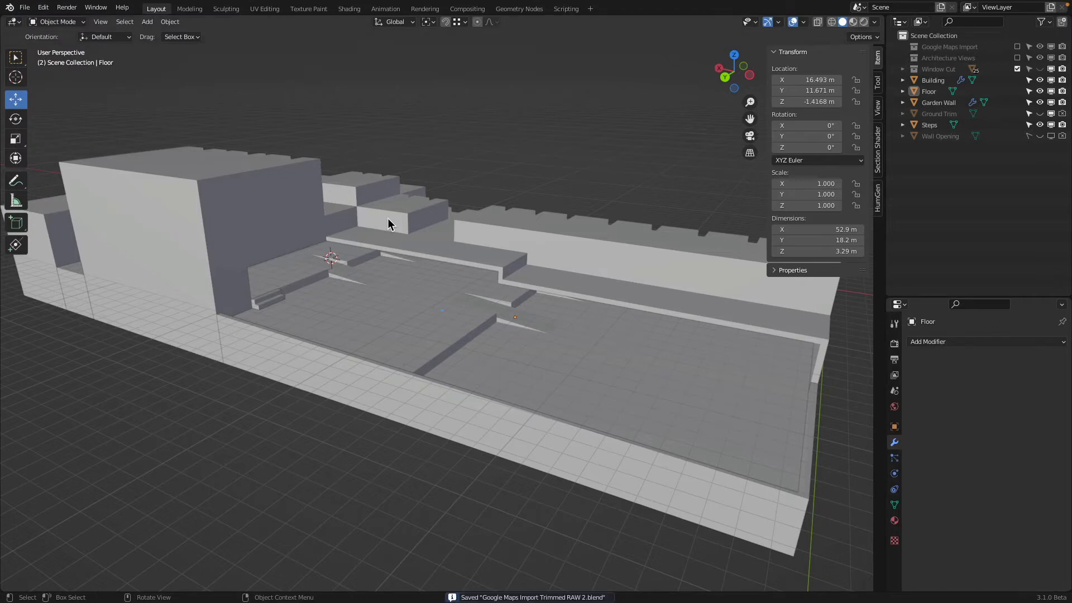
Show the Architecture Views collection behind the model in a wireframe top view
{"action": "key", "text": "KP_7"}
{"action": "key", "text": "shift+z"}
{"action": "scroll", "coordinate": [374, 297], "scroll_direction": "up", "scroll_amount": 1, "text": "shift"}
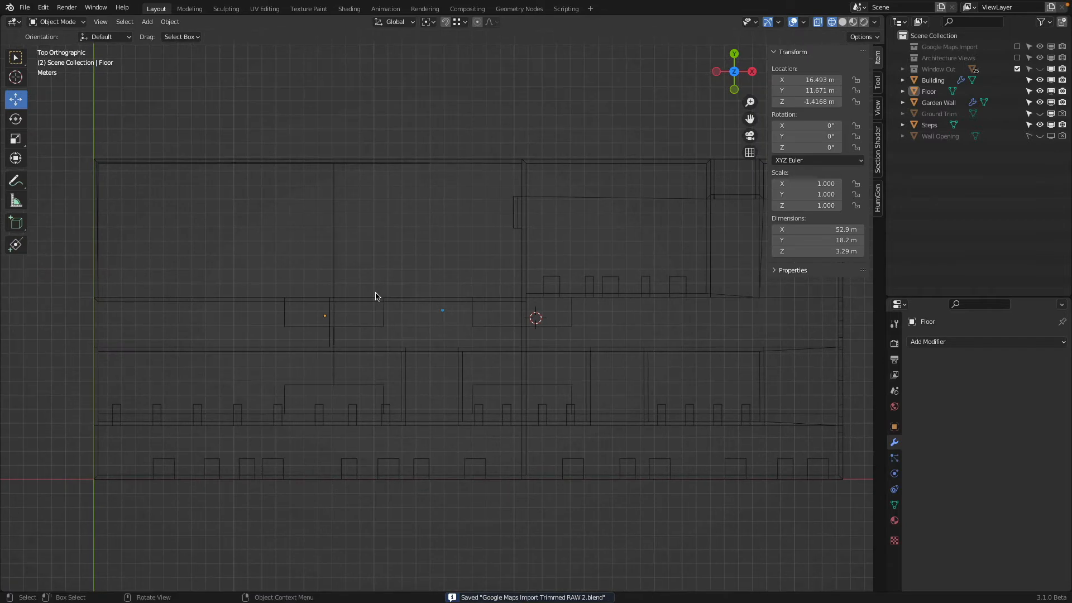
{"action": "left_click", "coordinate": [1017, 58]}
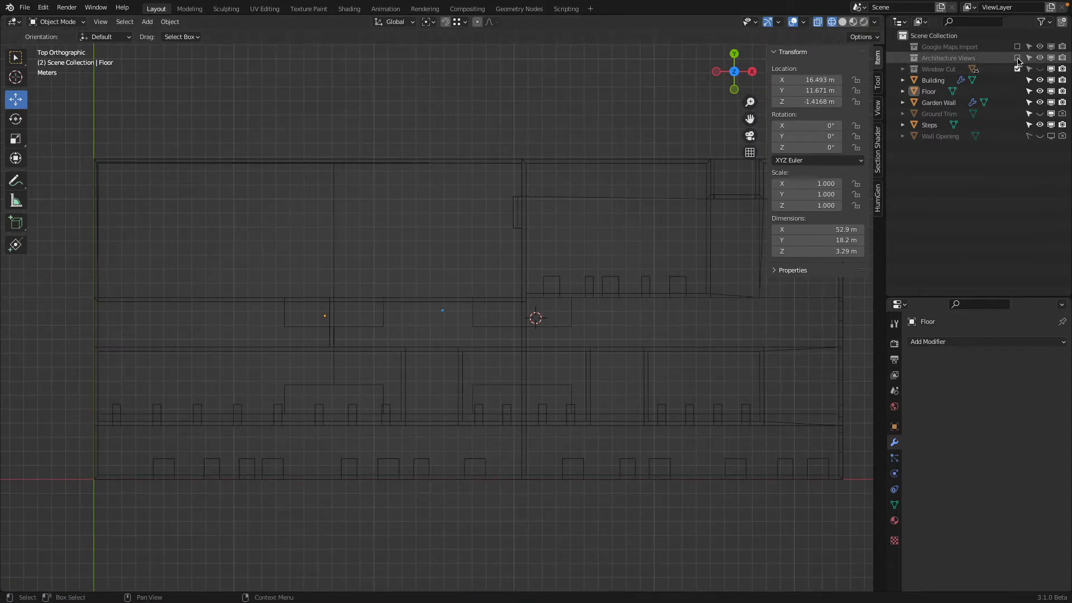
Examine the interior walls, doors and outdoor areas on the floor plan against the model's outlines
{"action": "scroll", "coordinate": [421, 334], "scroll_direction": "up", "scroll_amount": 8}
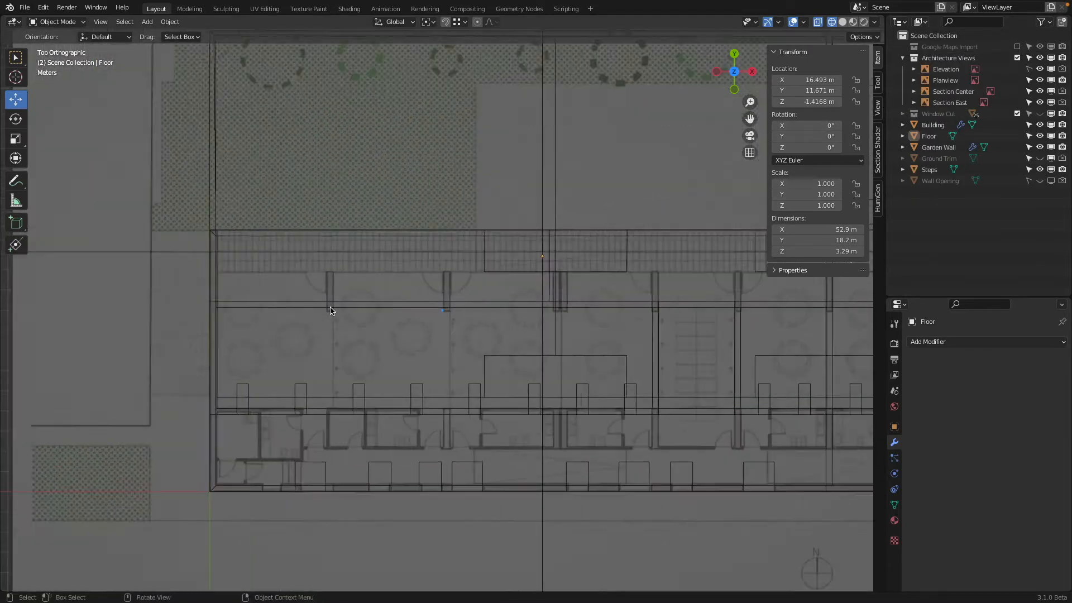
{"action": "scroll", "coordinate": [262, 297], "scroll_direction": "down", "scroll_amount": 1}
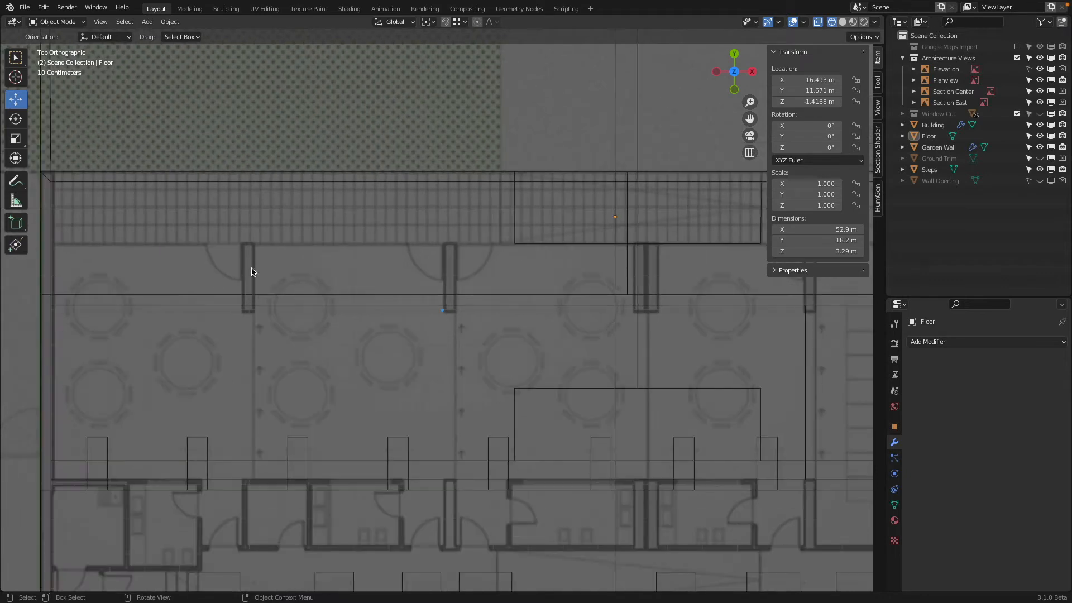
{"action": "scroll", "coordinate": [383, 287], "scroll_direction": "down", "scroll_amount": 2}
{"action": "middle_click_drag", "start_coordinate": [618, 287], "coordinate": [432, 222], "text": "shift"}
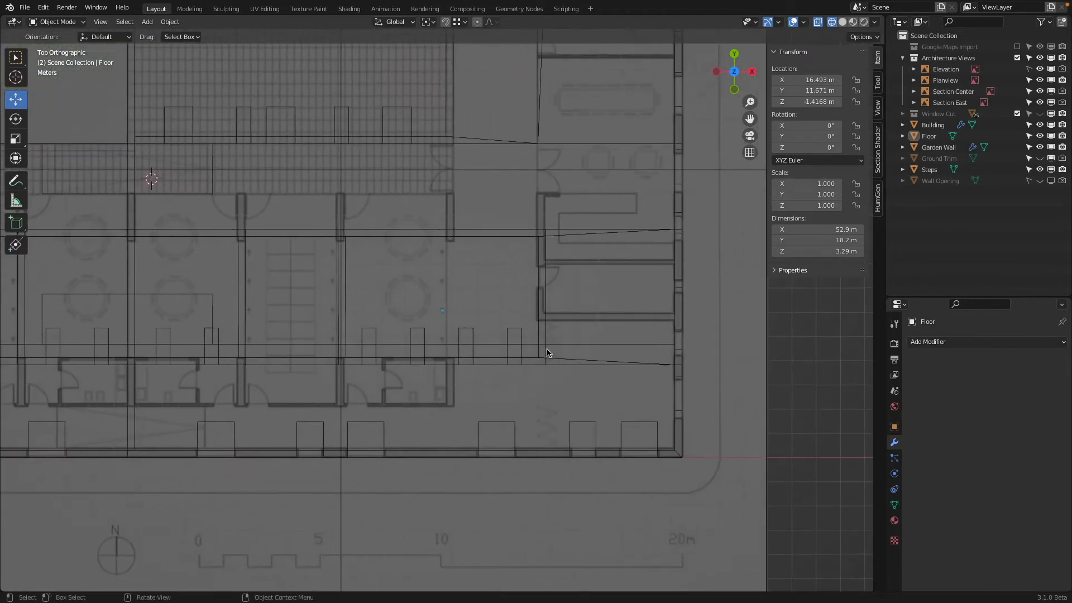
{"action": "middle_click_drag", "start_coordinate": [180, 366], "coordinate": [643, 315], "text": "shift"}
{"action": "mouse_move", "coordinate": [213, 325]}
{"action": "middle_mouse_down", "text": "shift"}
{"action": "mouse_move", "coordinate": [576, 370]}
{"action": "mouse_move", "coordinate": [620, 393]}
{"action": "middle_mouse_up", "text": "shift"}
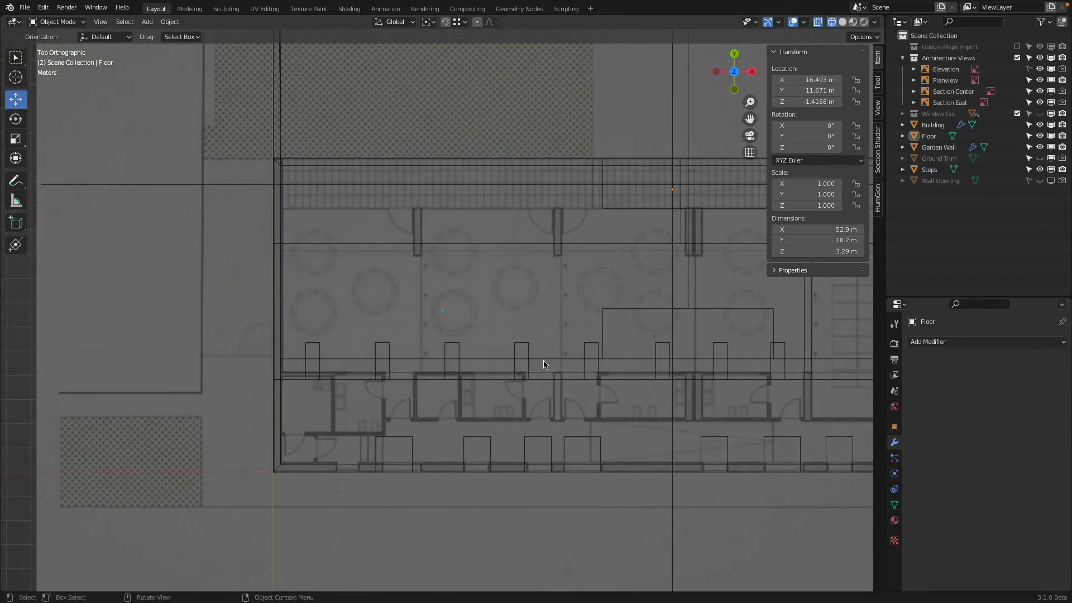
{"action": "middle_click_drag", "start_coordinate": [623, 347], "coordinate": [667, 212]}
{"action": "key", "text": "KP_7"}
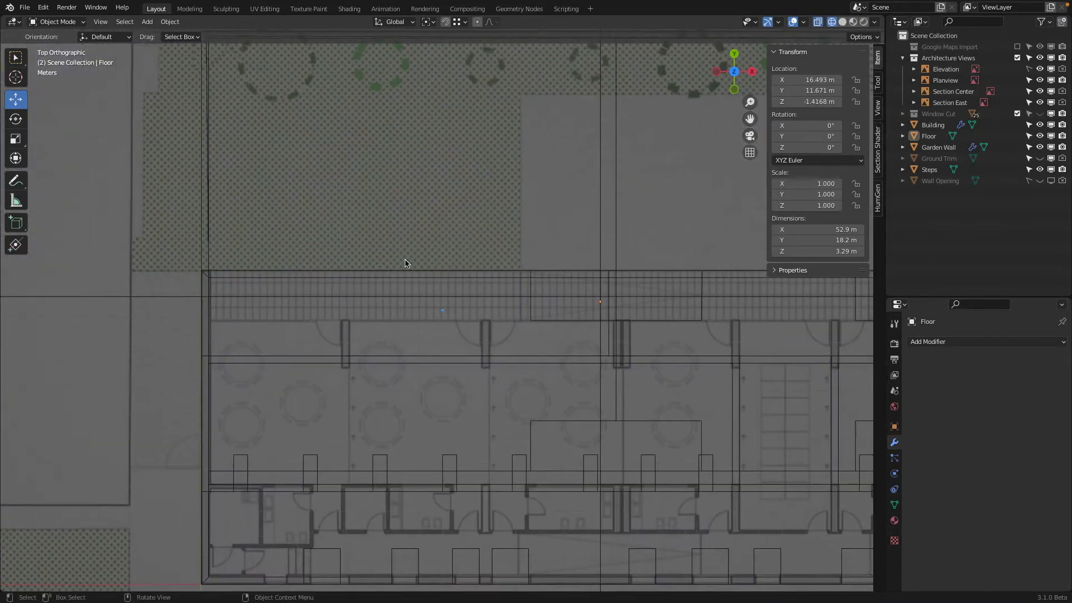
{"action": "scroll", "coordinate": [371, 300], "scroll_direction": "up", "scroll_amount": 2}
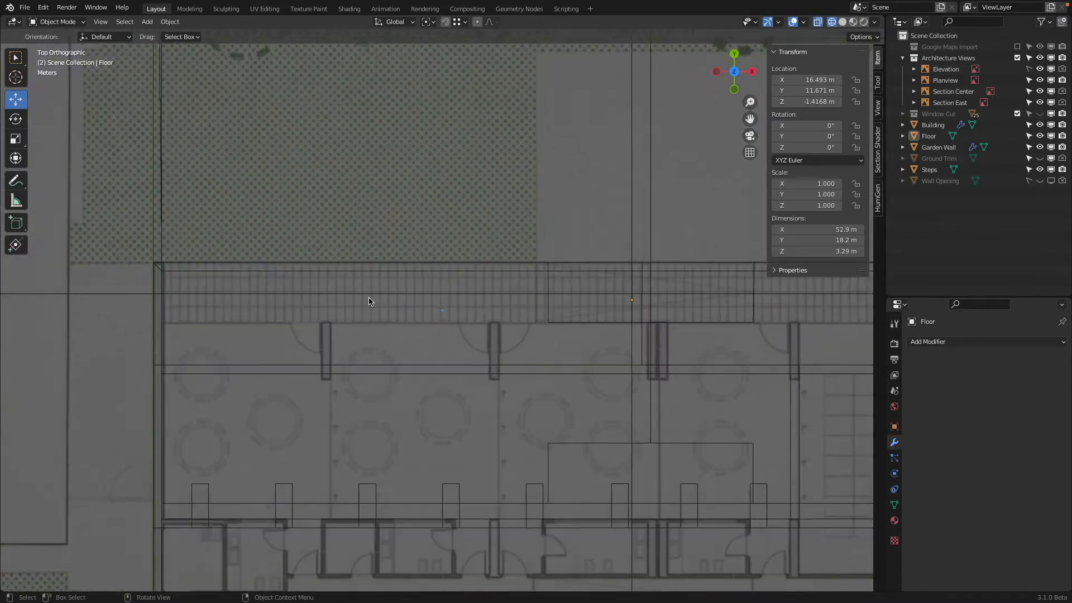
{"action": "scroll", "coordinate": [335, 169], "scroll_direction": "down", "scroll_amount": 4}
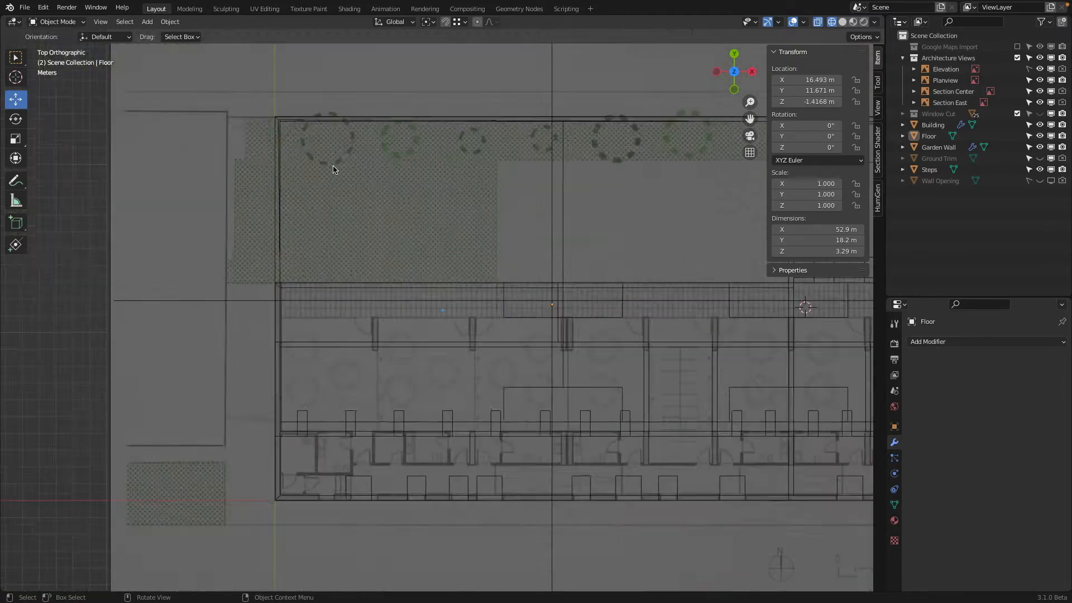
Add a 2 m plane and align its upper corner with the first short partition wall beside the door on the plan
{"action": "scroll", "coordinate": [342, 168], "scroll_direction": "up", "scroll_amount": 1}
{"action": "key", "text": "shift+a"}
{"action": "mouse_move", "coordinate": [591, 216]}
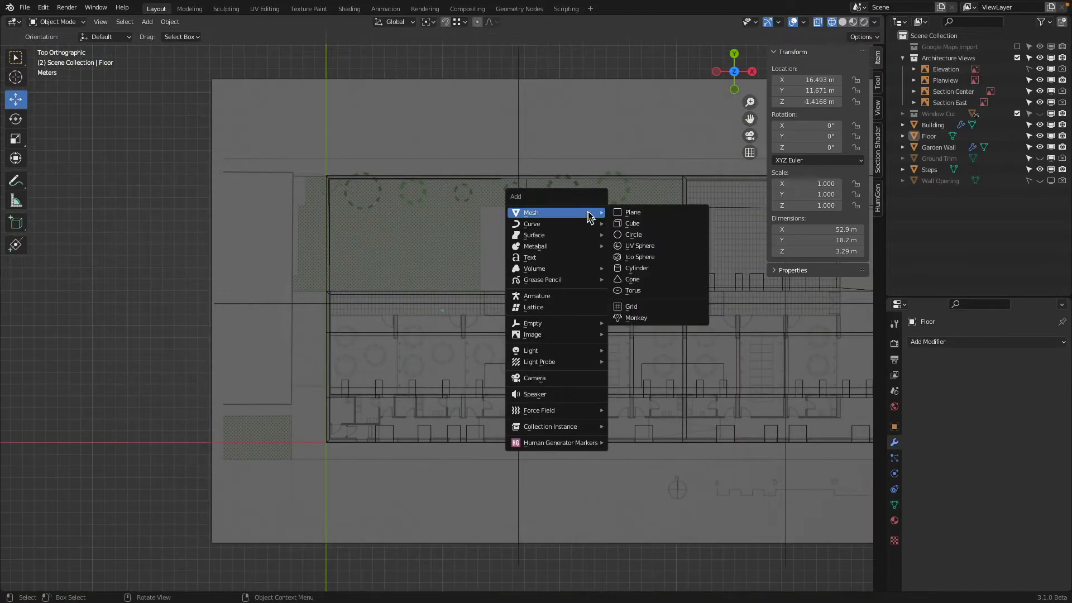
{"action": "left_click", "coordinate": [639, 216]}
{"action": "key", "text": "g"}
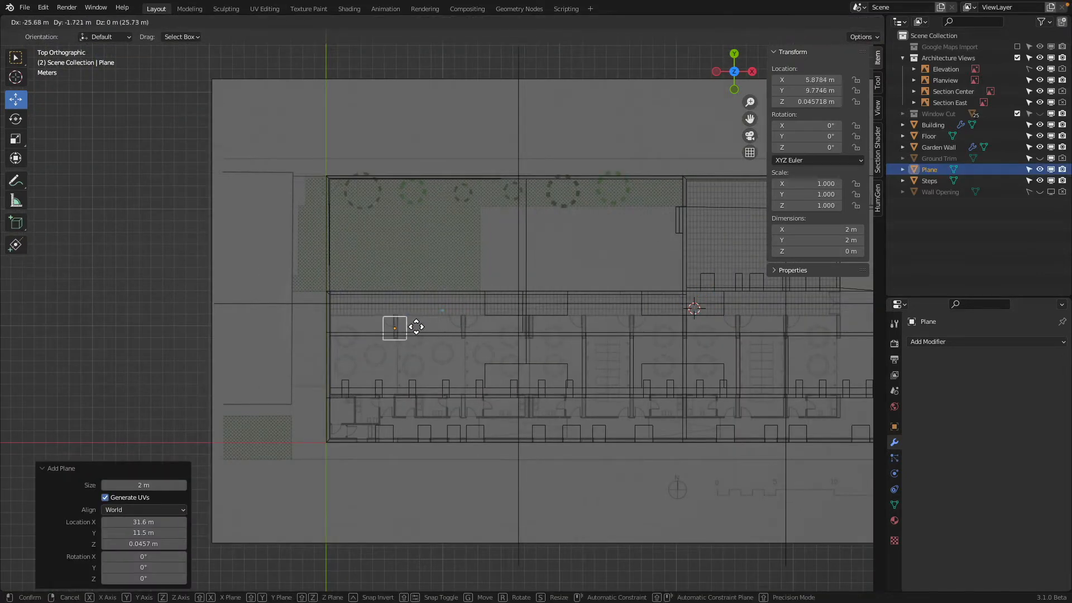
{"action": "left_click", "coordinate": [414, 327]}
{"action": "scroll", "coordinate": [374, 333], "scroll_direction": "up", "scroll_amount": 10}
{"action": "key", "text": "g"}
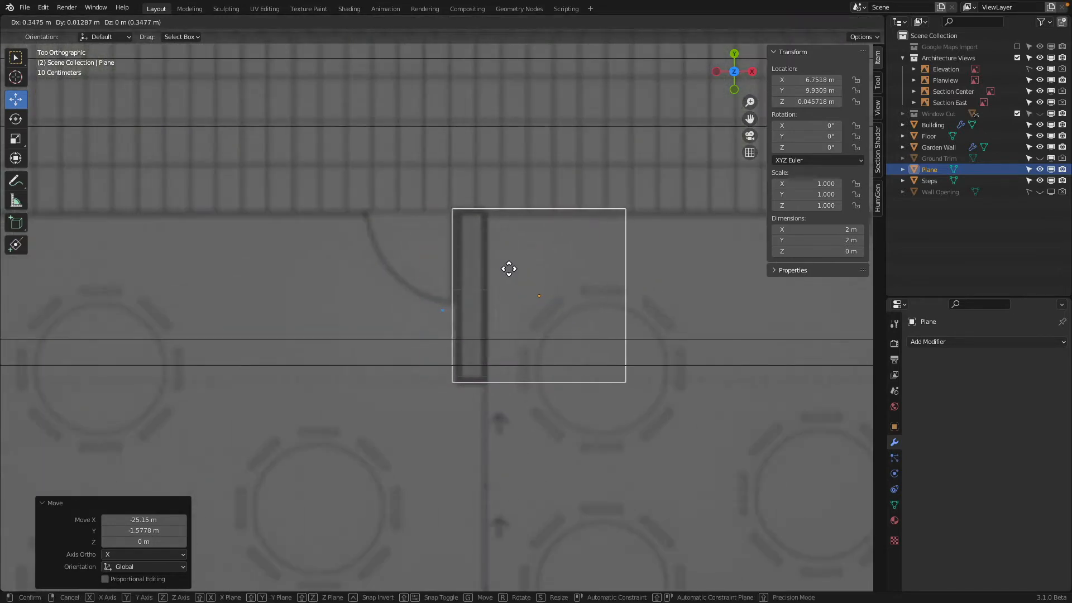
{"action": "left_click", "coordinate": [514, 270]}
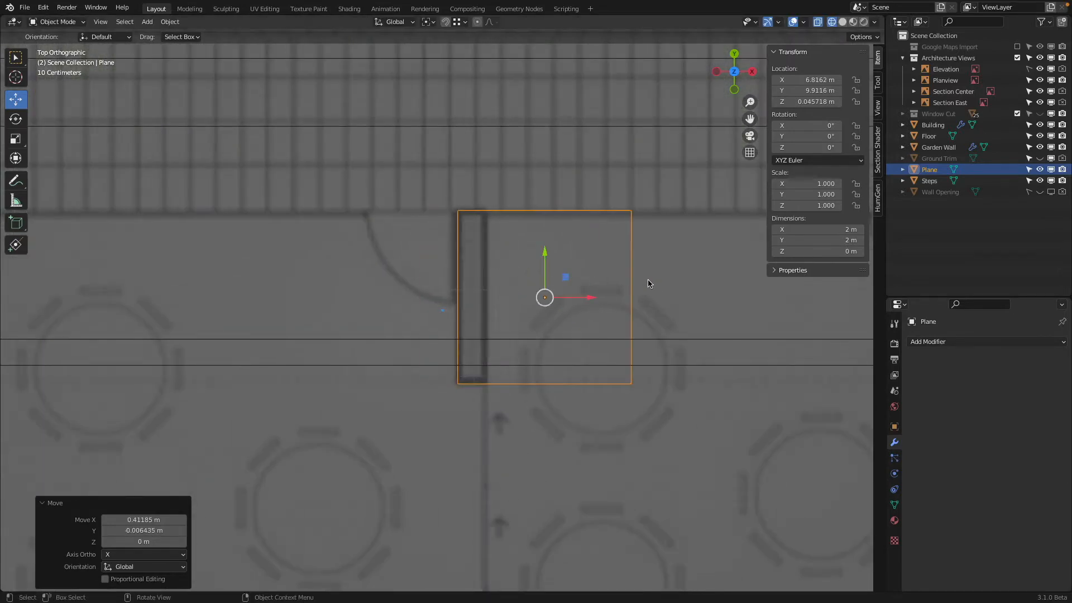
Narrow the plane along X to about 0.31 m so it matches the partition wall's thickness on the plan
{"action": "key", "text": "Tab"}
{"action": "left_click", "coordinate": [632, 293]}
{"action": "left_click_drag", "start_coordinate": [656, 298], "coordinate": [650, 302]}
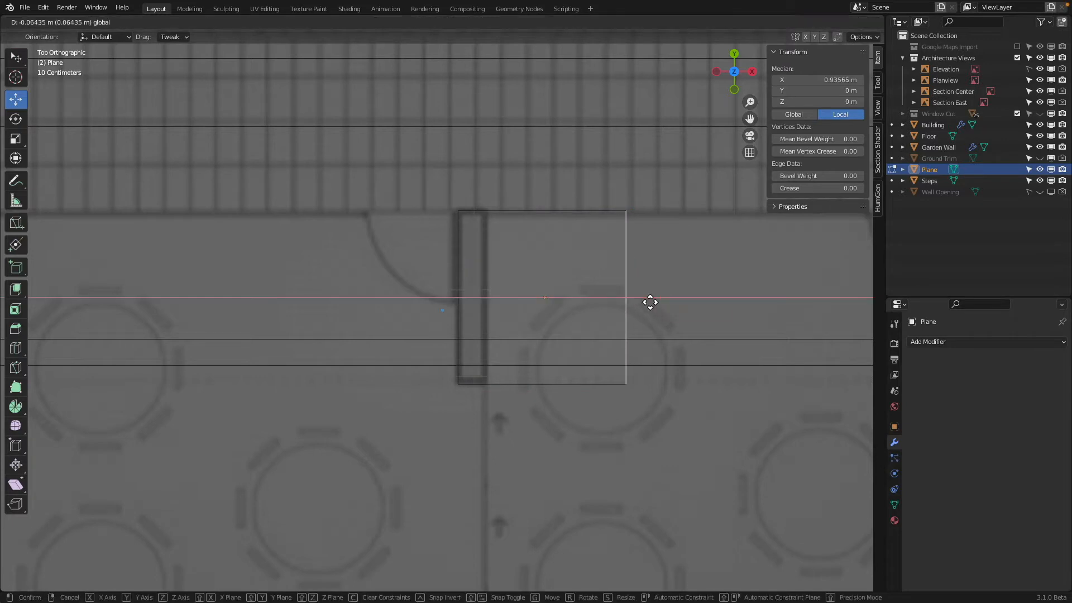
{"action": "left_click", "coordinate": [527, 303]}
{"action": "key", "text": "Tab"}
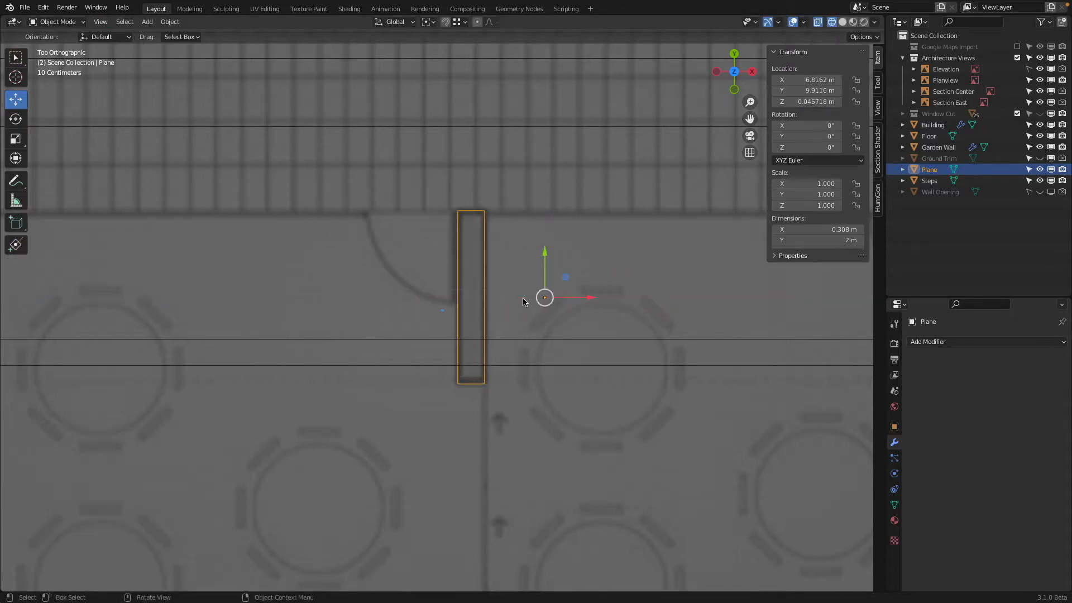
Set the plane's X dimension to 0.3 m and move its origin to its geometry
{"action": "left_click", "coordinate": [823, 230]}
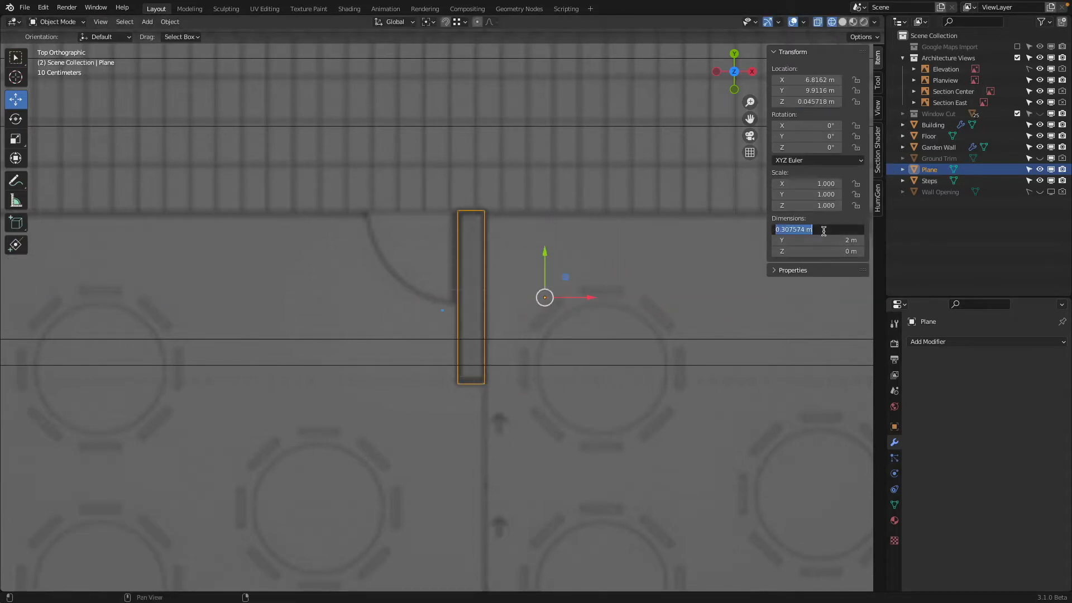
{"action": "type", "text": "0.3"}
{"action": "key", "text": "Return"}
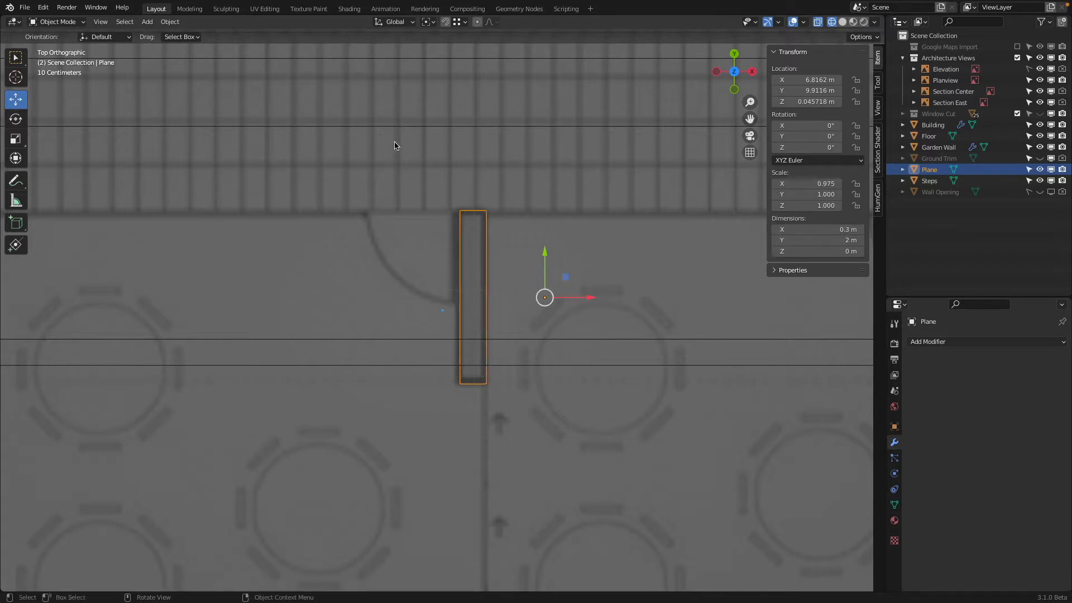
{"action": "left_click", "coordinate": [170, 21]}
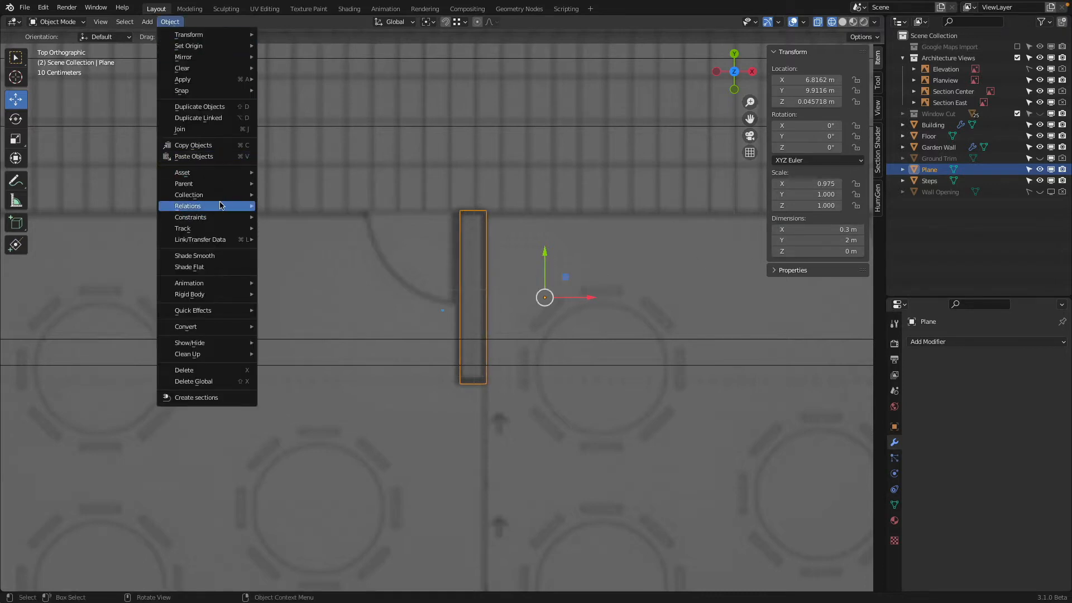
{"action": "mouse_move", "coordinate": [212, 206]}
{"action": "right_click", "coordinate": [501, 254]}
{"action": "mouse_move", "coordinate": [497, 250]}
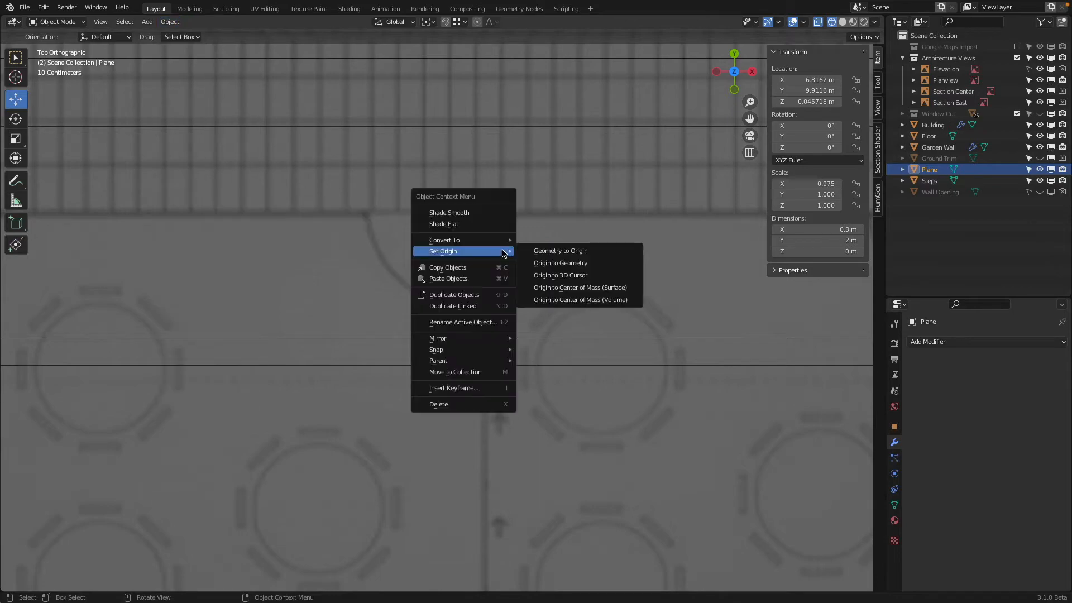
{"action": "left_click", "coordinate": [552, 262]}
Hide the Architecture Views collection and display the model in solid shading
{"action": "scroll", "coordinate": [568, 261], "scroll_direction": "down", "scroll_amount": 2}
{"action": "scroll", "coordinate": [568, 261], "scroll_direction": "down", "scroll_amount": 3}
{"action": "middle_click_drag", "start_coordinate": [351, 260], "coordinate": [575, 237]}
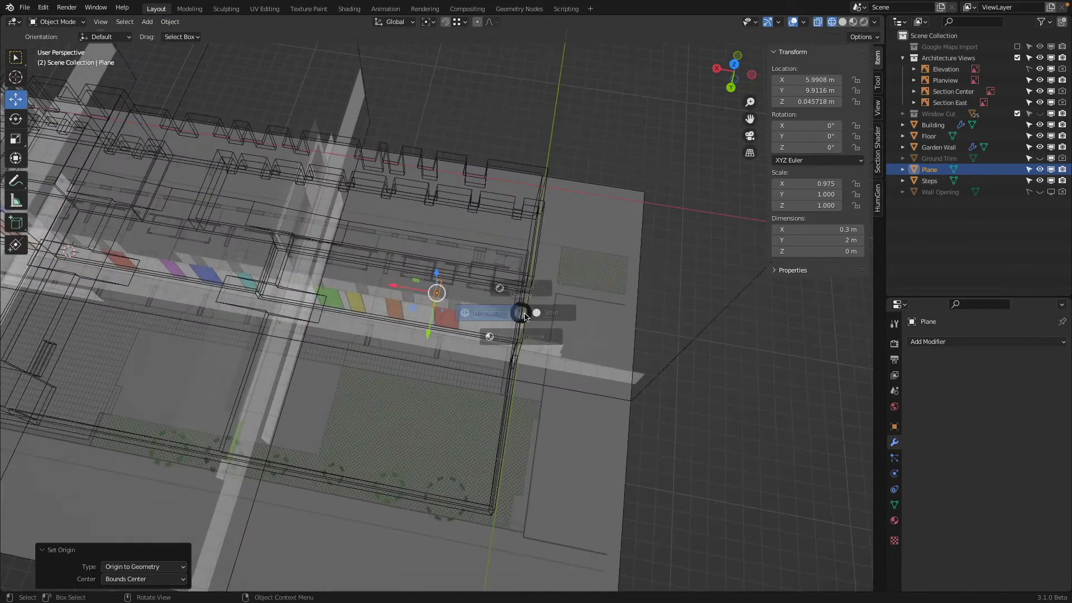
{"action": "left_click", "coordinate": [1018, 59]}
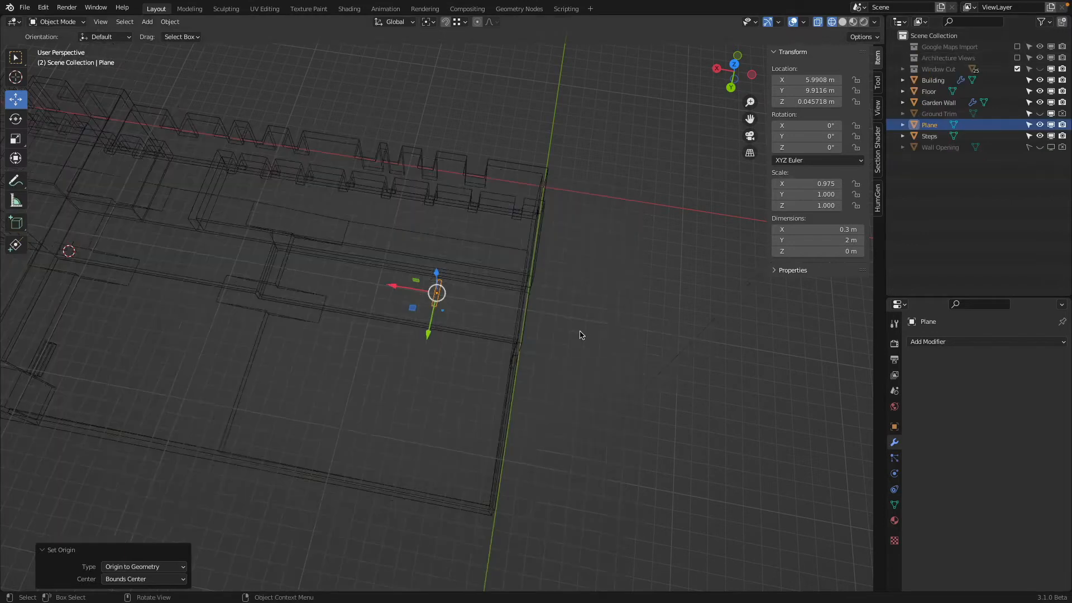
{"action": "middle_click_drag", "start_coordinate": [582, 335], "coordinate": [616, 290]}
{"action": "key", "text": "z"}
{"action": "left_click", "coordinate": [697, 289]}
Lower the partition plane vertically by 1.4625 m onto the floor surface
{"action": "middle_click_drag", "start_coordinate": [497, 285], "coordinate": [442, 204]}
{"action": "scroll", "coordinate": [469, 259], "scroll_direction": "up", "scroll_amount": 3}
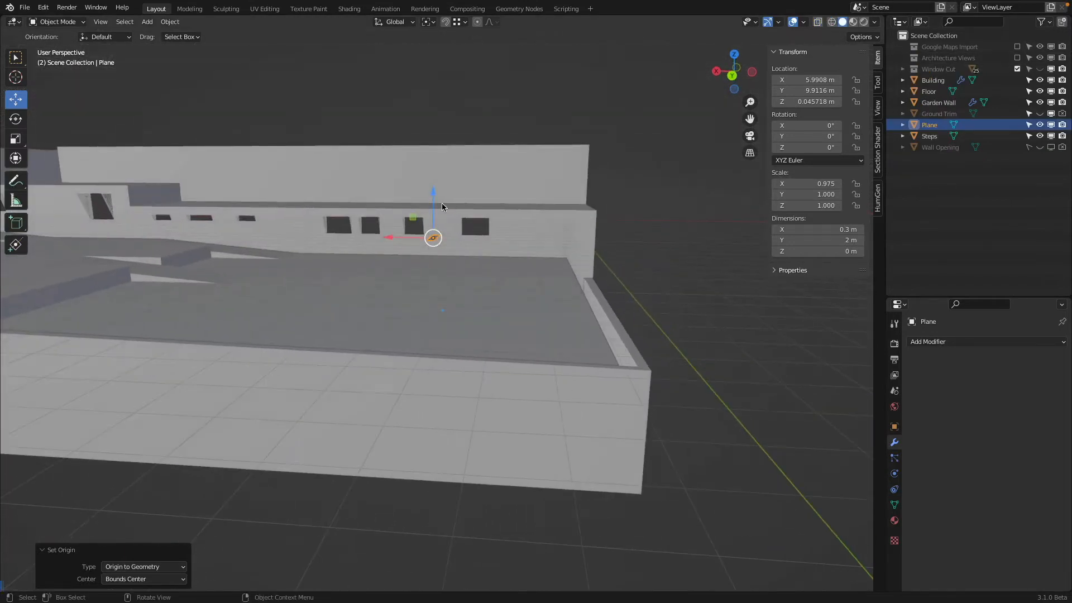
{"action": "left_click_drag", "start_coordinate": [433, 195], "coordinate": [237, 299]}
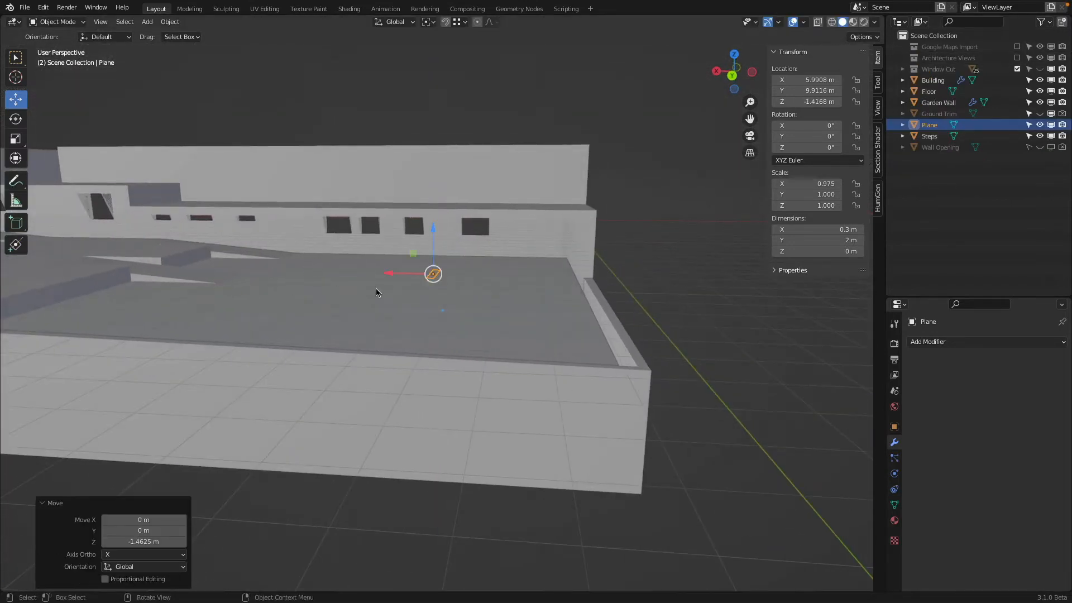
Extrude the partition plane upward 2.5133 m to the underside of the overhanging roof
{"action": "middle_click_drag", "start_coordinate": [377, 290], "coordinate": [503, 273]}
{"action": "key", "text": "Tab"}
{"action": "key", "text": "e"}
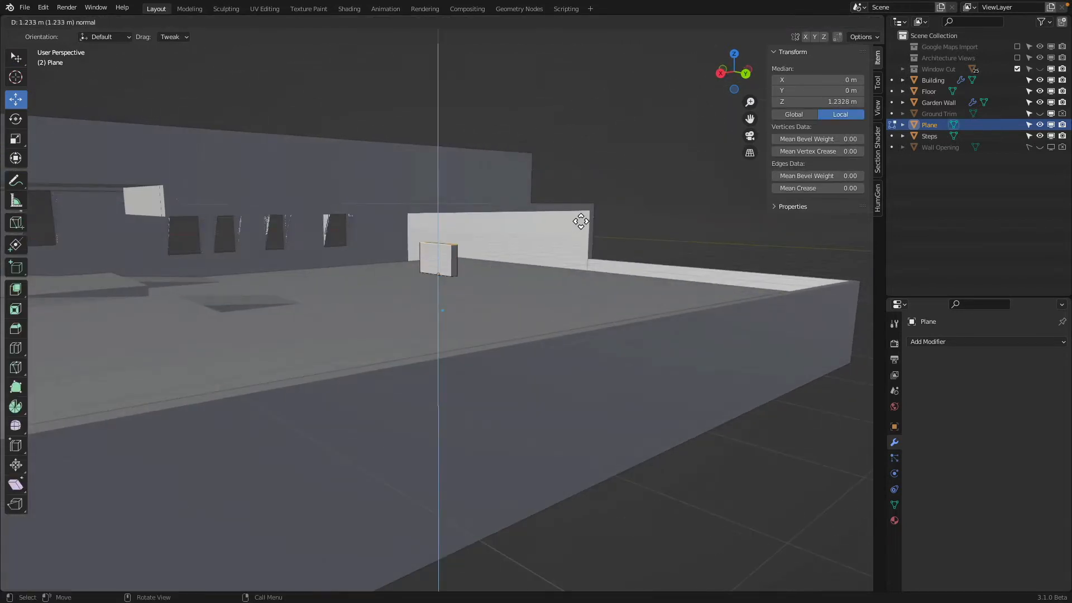
{"action": "key", "text": "ctrl"}
{"action": "left_click", "coordinate": [593, 216], "text": "ctrl"}
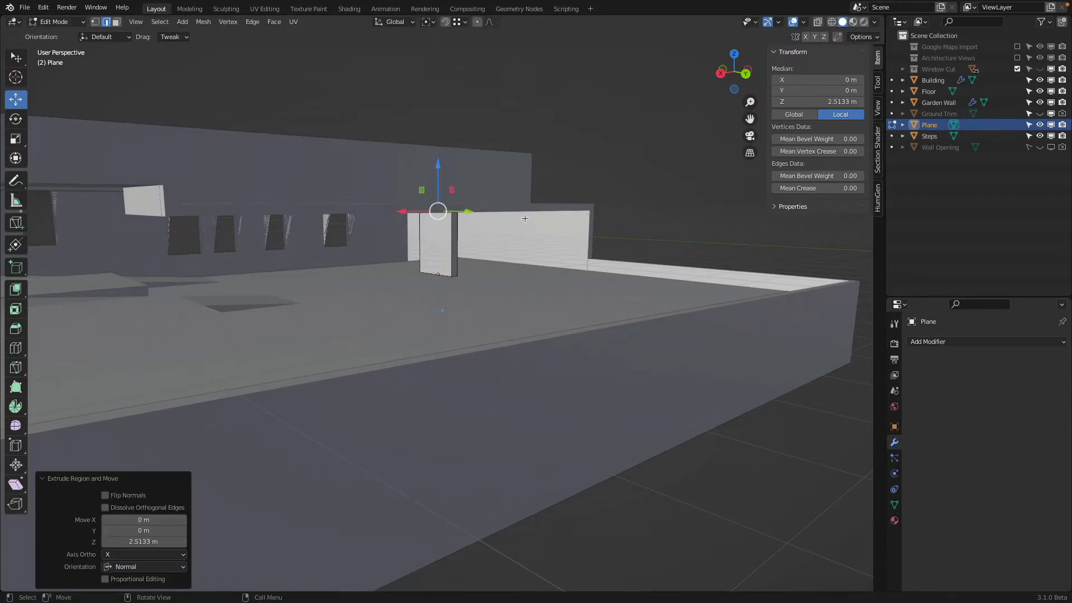
{"action": "middle_click_drag", "start_coordinate": [524, 220], "coordinate": [608, 223]}
{"action": "scroll", "coordinate": [409, 182], "scroll_direction": "up", "scroll_amount": 5}
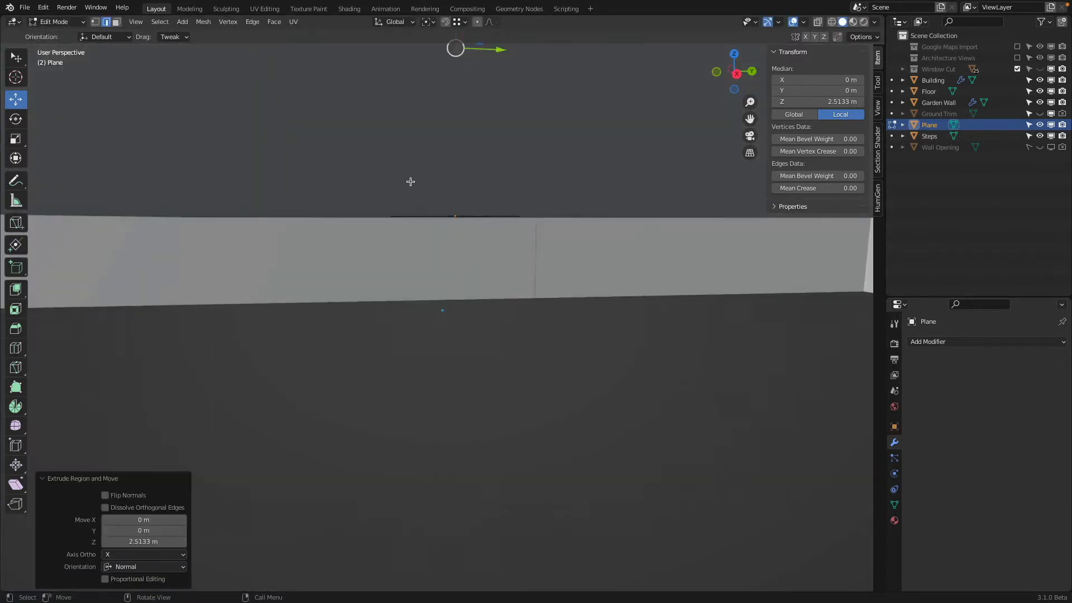
{"action": "scroll", "coordinate": [414, 189], "scroll_direction": "down", "scroll_amount": 4}
{"action": "middle_click_drag", "start_coordinate": [414, 190], "coordinate": [416, 228], "text": "shift"}
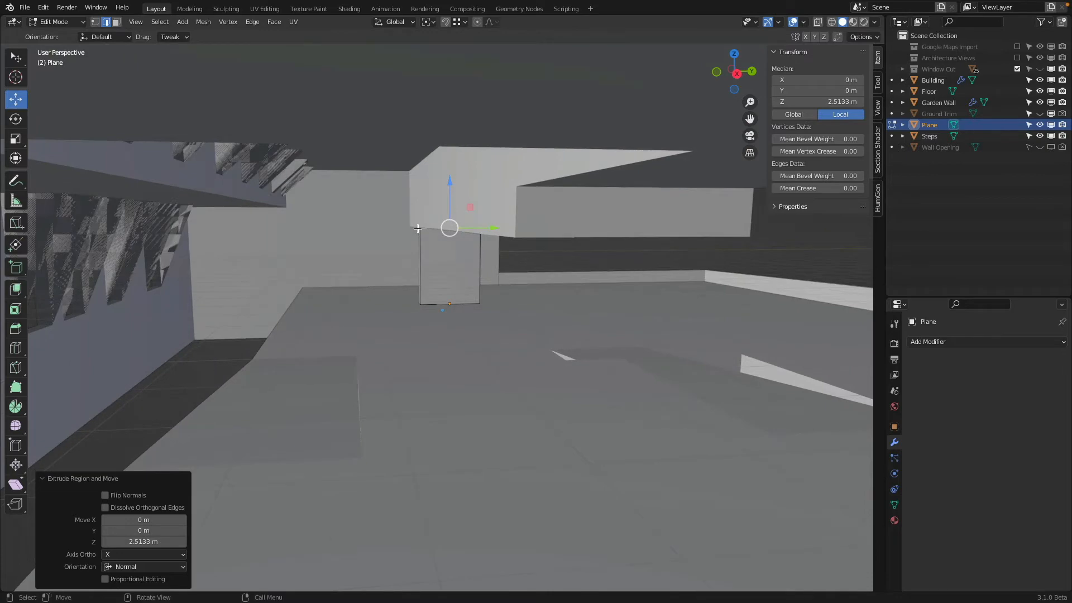
Move the pillar's narrow side face inward along Y, making the pillar about 1.78 m deep
{"action": "scroll", "coordinate": [418, 228], "scroll_direction": "up", "scroll_amount": 5}
{"action": "scroll", "coordinate": [371, 227], "scroll_direction": "down", "scroll_amount": 5}
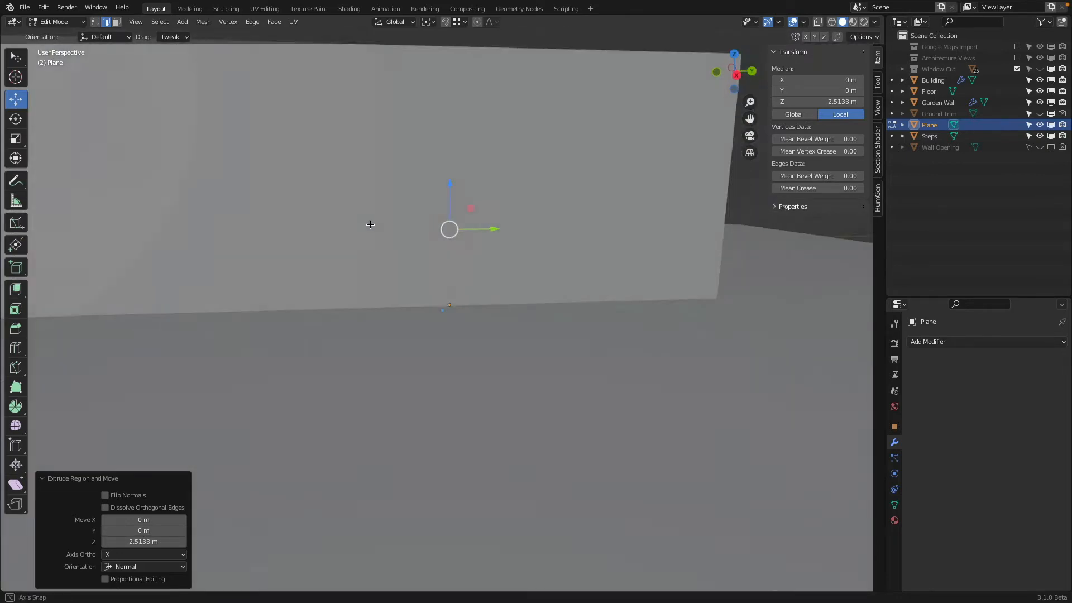
{"action": "middle_click_drag", "start_coordinate": [385, 223], "coordinate": [336, 217]}
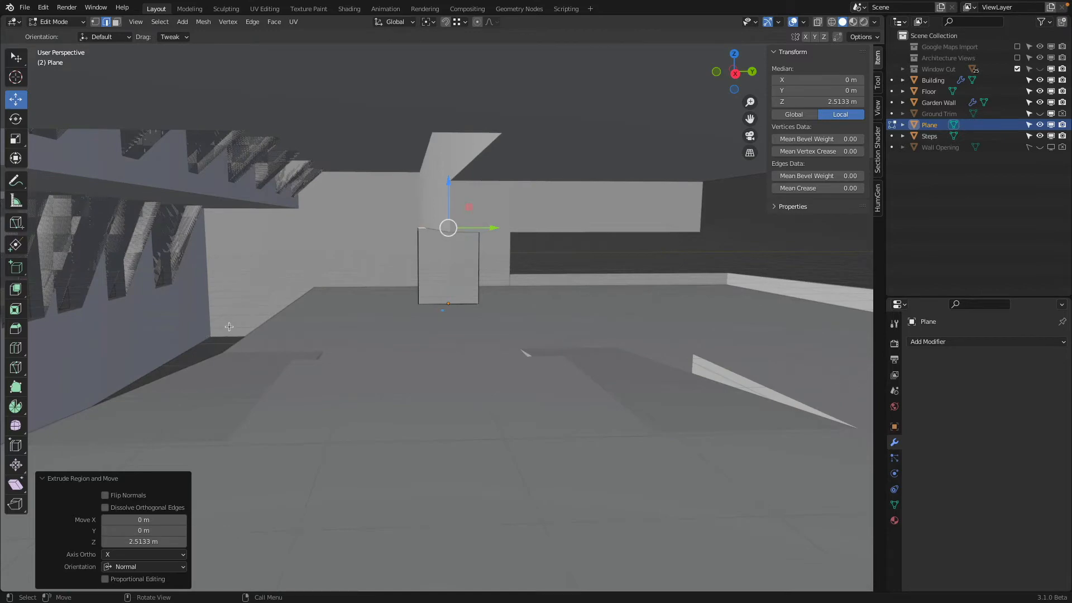
{"action": "scroll", "coordinate": [310, 290], "scroll_direction": "up", "scroll_amount": 5}
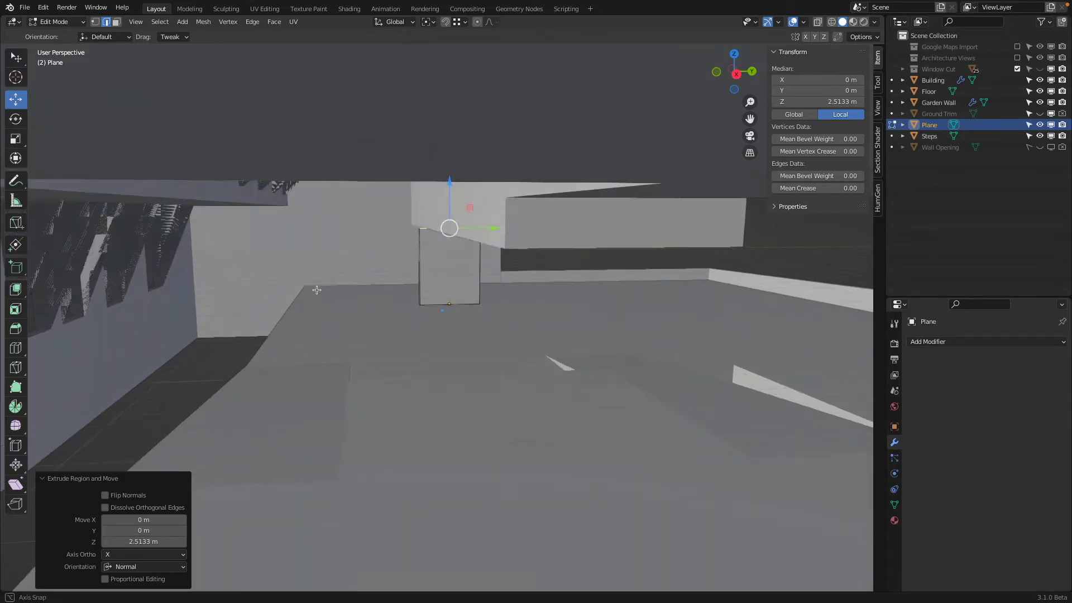
{"action": "scroll", "coordinate": [415, 253], "scroll_direction": "up", "scroll_amount": 4}
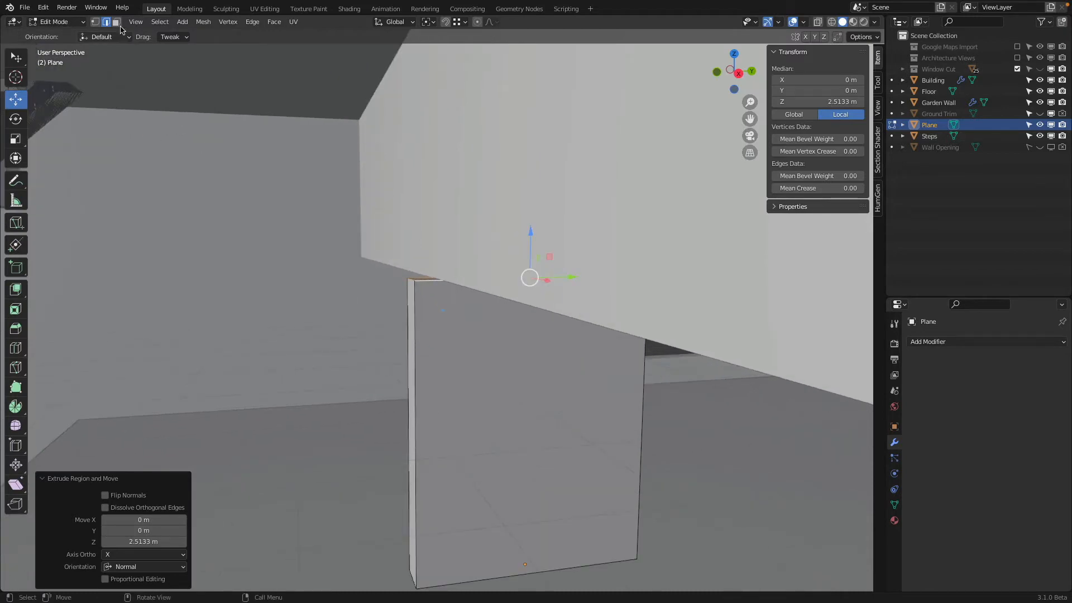
{"action": "left_click", "coordinate": [413, 321]}
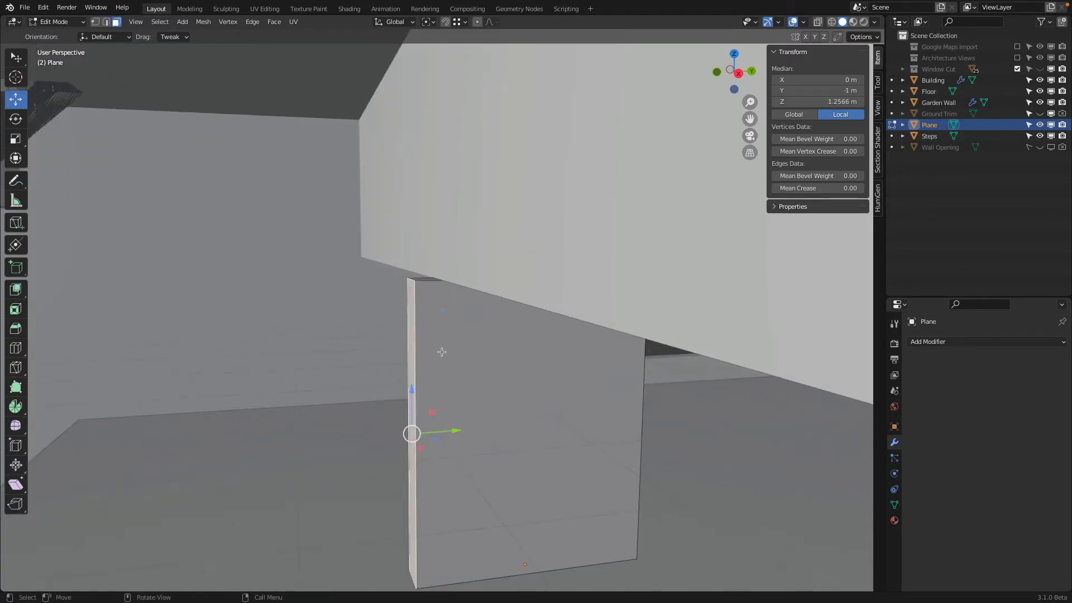
{"action": "left_click_drag", "start_coordinate": [458, 429], "coordinate": [375, 292]}
{"action": "middle_click_drag", "start_coordinate": [375, 292], "coordinate": [419, 272]}
{"action": "key", "text": "Tab"}
{"action": "scroll", "coordinate": [418, 271], "scroll_direction": "down", "scroll_amount": 6}
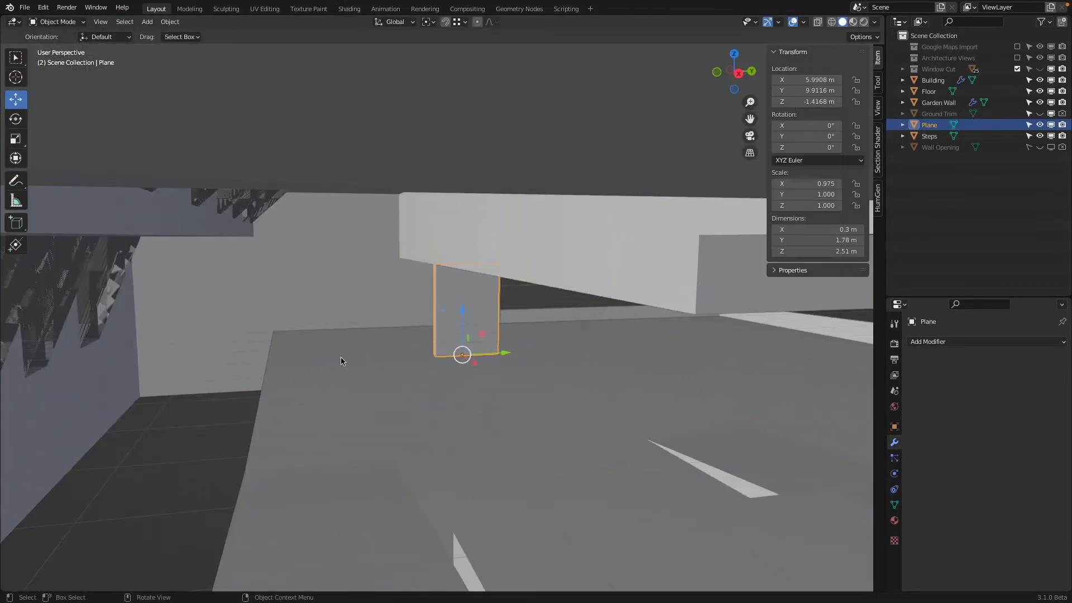
Select the chain of Floor edges along the open gap and move it about -4.38 m along Y to the outer wall
{"action": "left_click", "coordinate": [286, 424]}
{"action": "middle_click_drag", "start_coordinate": [304, 428], "coordinate": [308, 346], "text": "shift"}
{"action": "key", "text": "Tab"}
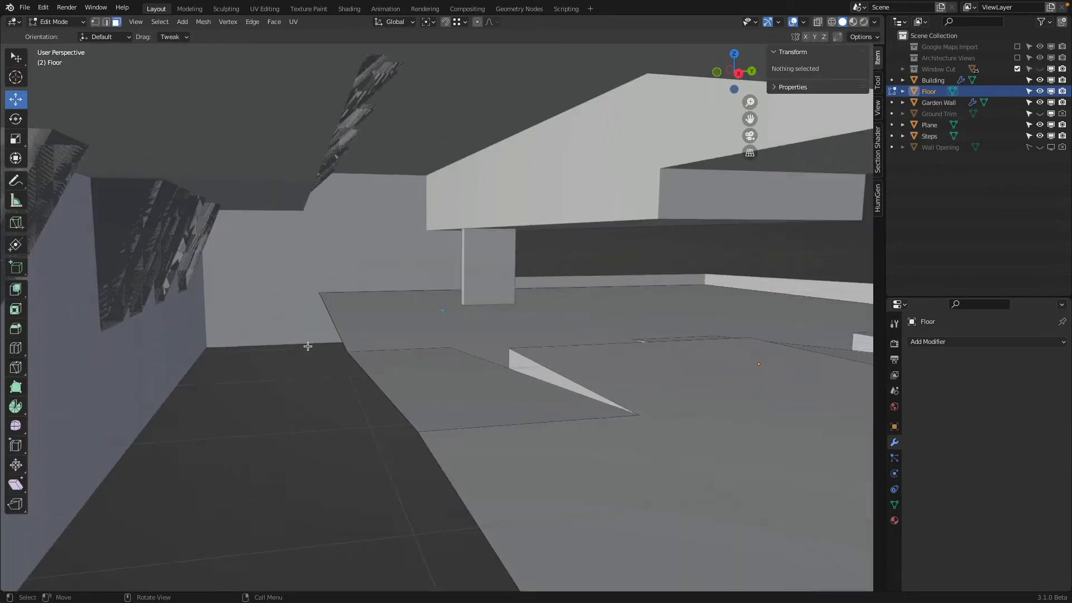
{"action": "left_click", "coordinate": [386, 395], "text": "shift"}
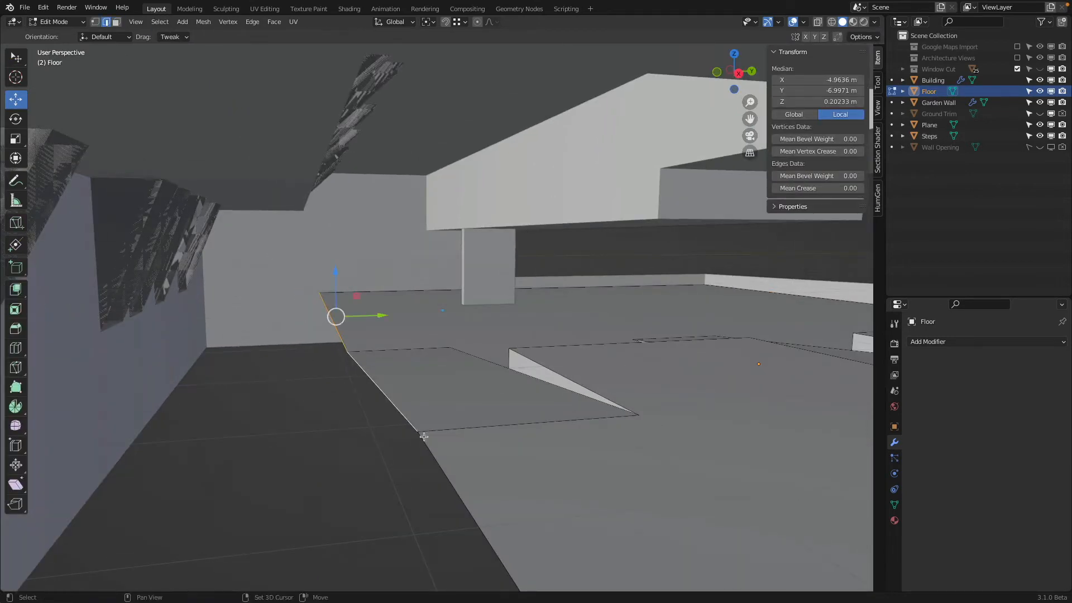
{"action": "left_click", "coordinate": [447, 477], "text": "shift"}
{"action": "scroll", "coordinate": [421, 350], "scroll_direction": "down", "scroll_amount": 5}
{"action": "mouse_move", "coordinate": [421, 350]}
{"action": "middle_mouse_down"}
{"action": "mouse_move", "coordinate": [517, 318]}
{"action": "mouse_move", "coordinate": [543, 327]}
{"action": "mouse_move", "coordinate": [491, 323]}
{"action": "mouse_move", "coordinate": [447, 338]}
{"action": "mouse_move", "coordinate": [445, 356]}
{"action": "mouse_move", "coordinate": [464, 364]}
{"action": "middle_mouse_up"}
{"action": "key", "text": "shift+z"}
{"action": "left_click", "coordinate": [381, 336], "text": "shift"}
{"action": "left_click", "coordinate": [524, 380], "text": "shift"}
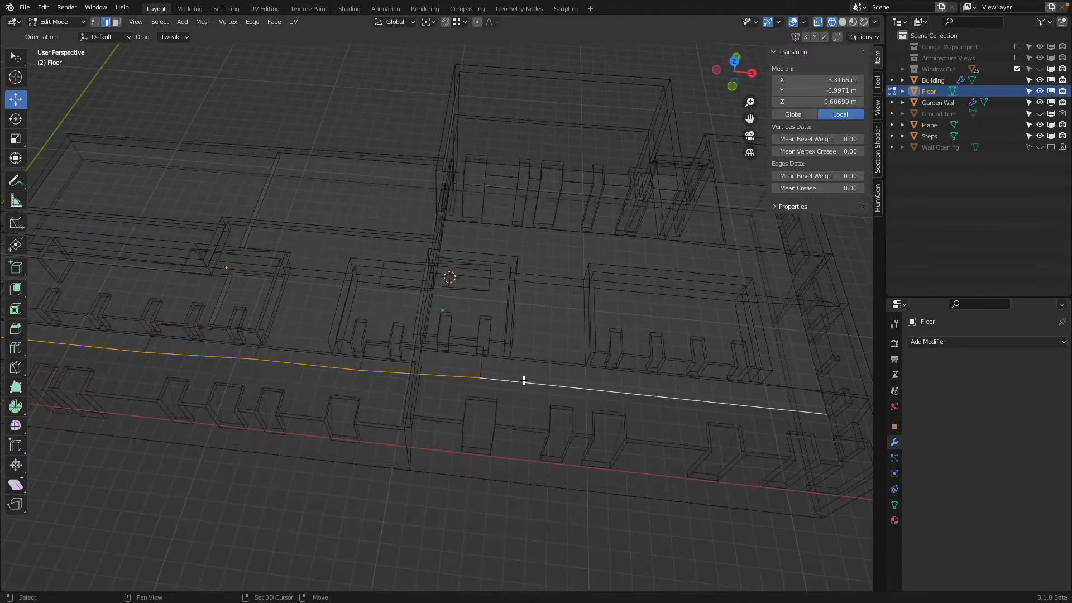
{"action": "mouse_move", "coordinate": [600, 402]}
{"action": "middle_mouse_down", "text": "shift"}
{"action": "mouse_move", "coordinate": [491, 371]}
{"action": "mouse_move", "coordinate": [552, 346]}
{"action": "mouse_move", "coordinate": [596, 287]}
{"action": "mouse_move", "coordinate": [715, 263]}
{"action": "middle_mouse_up", "text": "shift"}
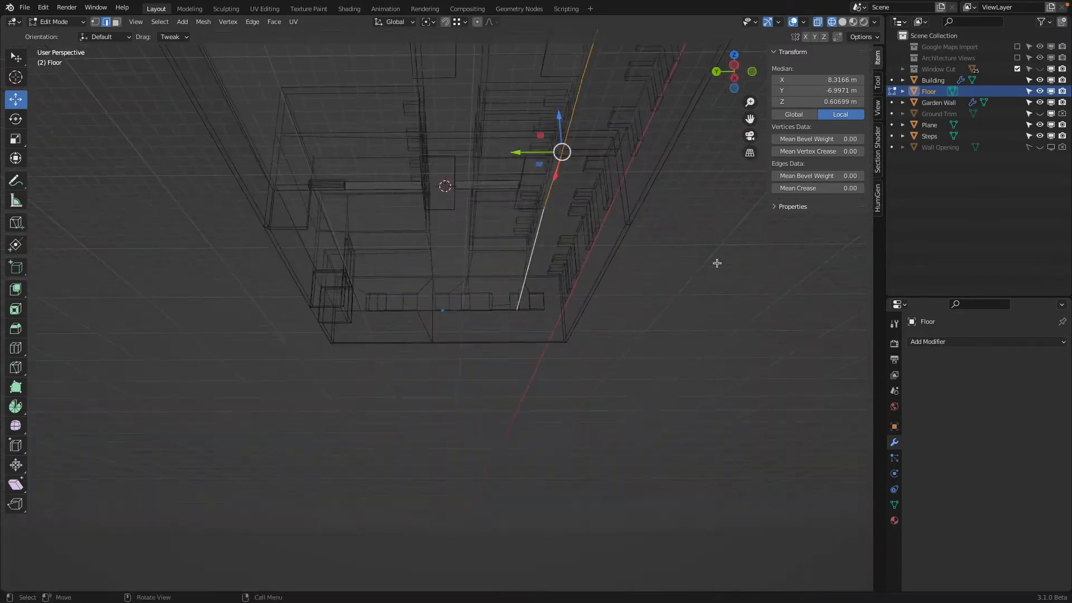
{"action": "key", "text": "shift+z"}
{"action": "left_click_drag", "start_coordinate": [535, 158], "coordinate": [573, 294]}
{"action": "mouse_move", "coordinate": [573, 294]}
{"action": "middle_mouse_down"}
{"action": "mouse_move", "coordinate": [426, 196]}
{"action": "mouse_move", "coordinate": [478, 237]}
{"action": "mouse_move", "coordinate": [472, 192]}
{"action": "mouse_move", "coordinate": [383, 313]}
{"action": "middle_mouse_up"}
{"action": "key", "text": "z"}
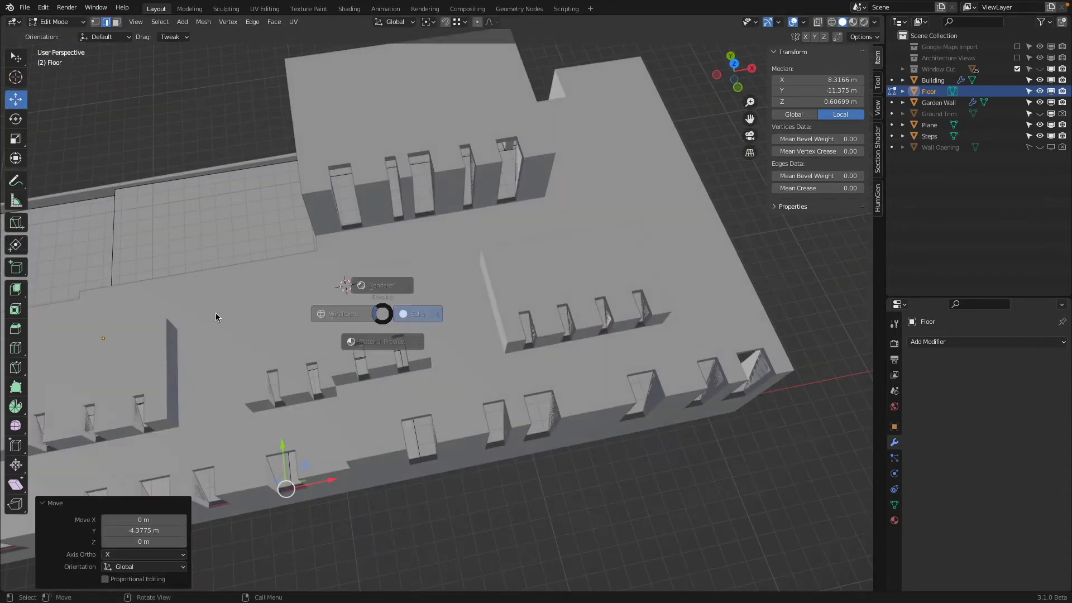
{"action": "left_click", "coordinate": [216, 313]}
{"action": "mouse_move", "coordinate": [235, 307]}
{"action": "middle_mouse_down", "text": "shift"}
{"action": "mouse_move", "coordinate": [605, 199]}
{"action": "mouse_move", "coordinate": [634, 171]}
{"action": "middle_mouse_up", "text": "shift"}
{"action": "key", "text": "Tab"}
Show the Architecture Views collection in top view and add an Array to the pillar with count 3 and relative X factor 18.300
{"action": "middle_click_drag", "start_coordinate": [441, 206], "coordinate": [673, 135]}
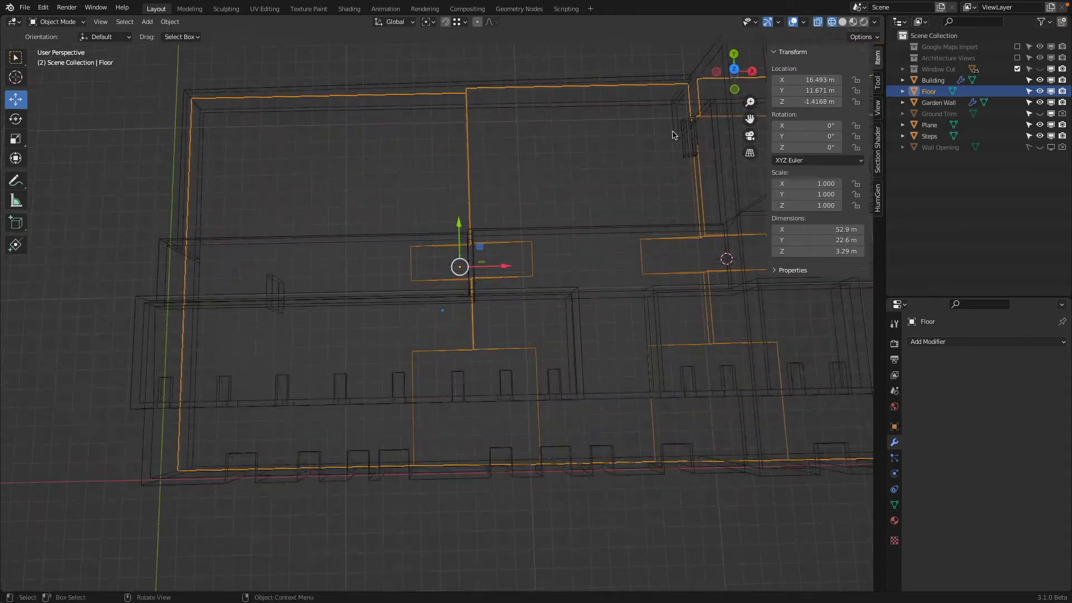
{"action": "left_click", "coordinate": [733, 77]}
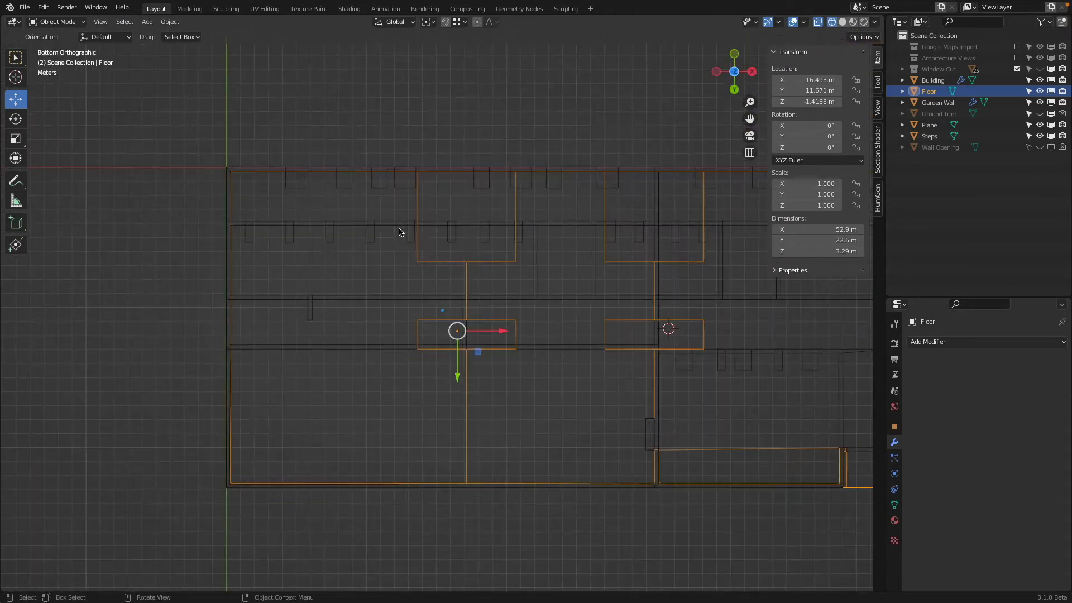
{"action": "left_click", "coordinate": [735, 72]}
{"action": "scroll", "coordinate": [308, 316], "scroll_direction": "up", "scroll_amount": 2}
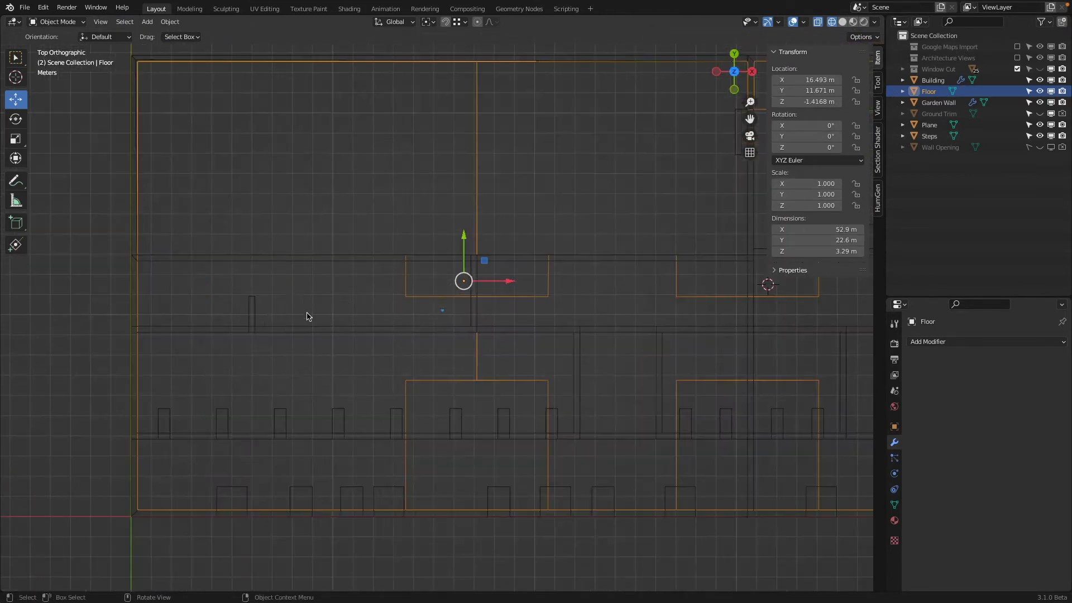
{"action": "left_click", "coordinate": [252, 313]}
{"action": "middle_click_drag", "start_coordinate": [348, 299], "coordinate": [412, 315], "text": "shift"}
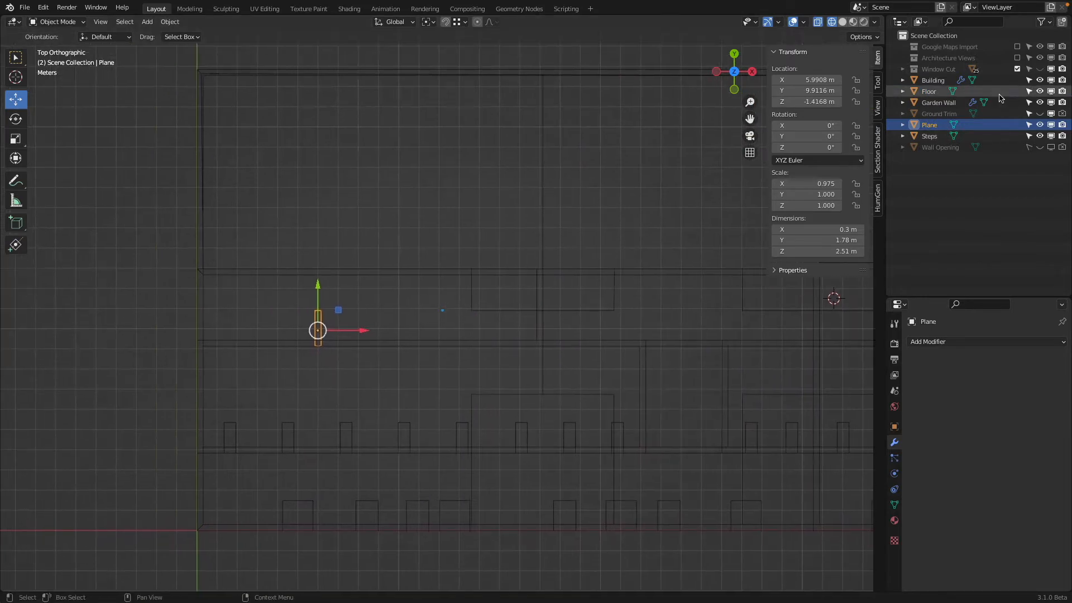
{"action": "left_click", "coordinate": [1017, 58]}
{"action": "scroll", "coordinate": [507, 315], "scroll_direction": "up", "scroll_amount": 1}
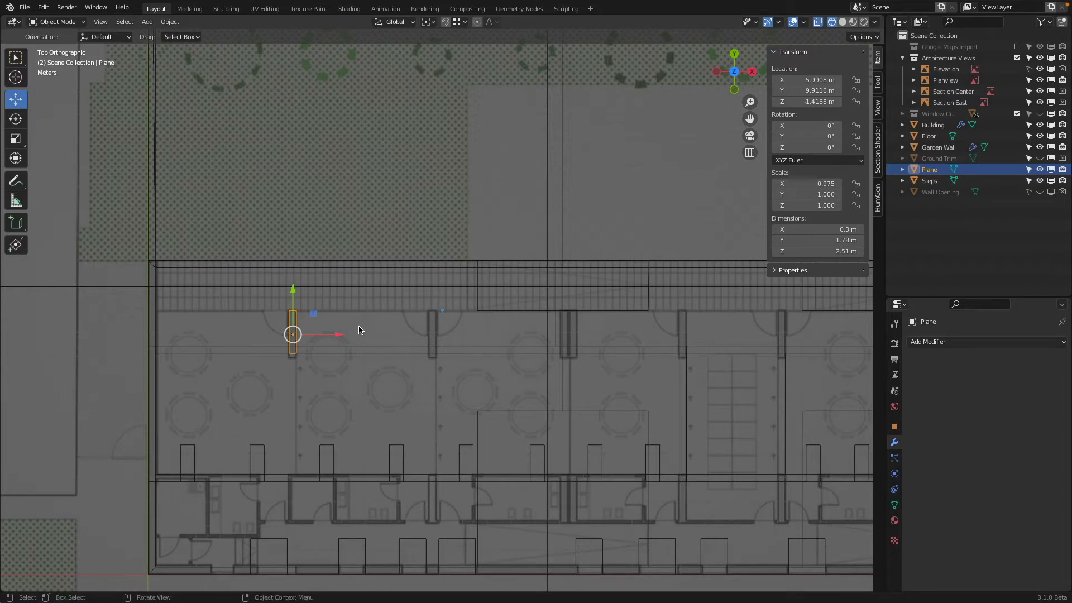
{"action": "left_click", "coordinate": [958, 347]}
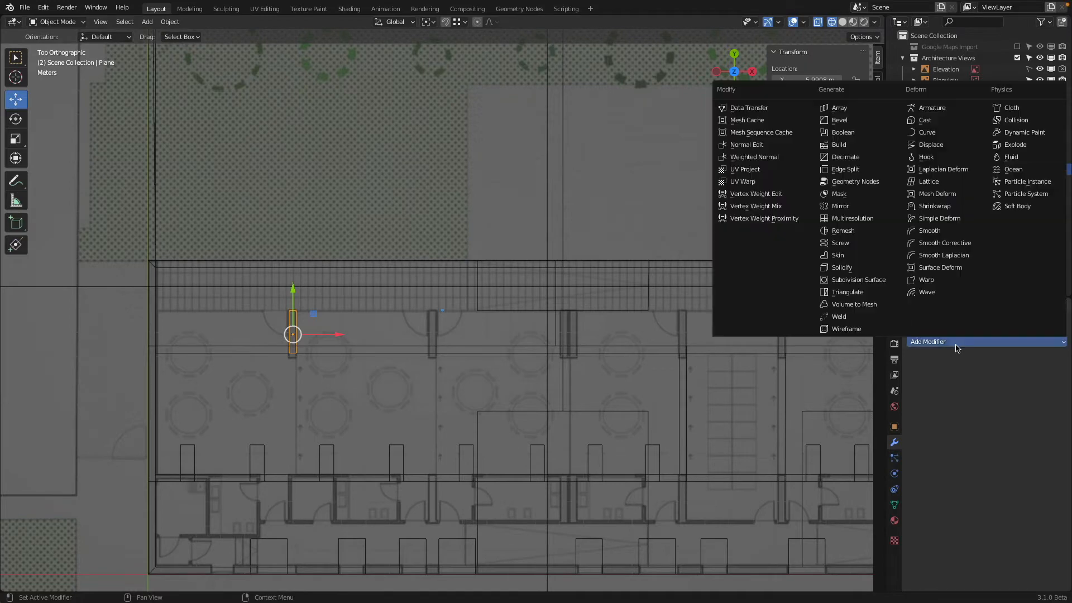
{"action": "left_click", "coordinate": [860, 110]}
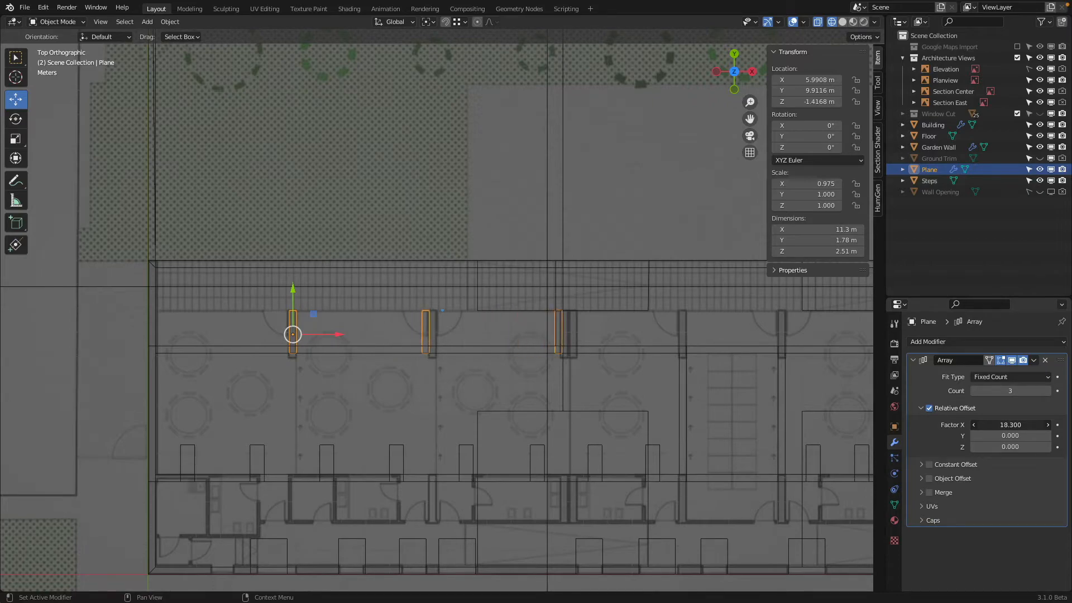
Hide the Architecture Views collection and shift the arrayed pillars about 0.018 m along X
{"action": "middle_click_drag", "start_coordinate": [489, 350], "coordinate": [642, 212]}
{"action": "left_click", "coordinate": [1017, 58]}
{"action": "middle_click_drag", "start_coordinate": [591, 290], "coordinate": [616, 232]}
{"action": "left_click_drag", "start_coordinate": [541, 254], "coordinate": [258, 265]}
{"action": "mouse_move", "coordinate": [259, 264]}
{"action": "middle_mouse_down"}
{"action": "mouse_move", "coordinate": [322, 247]}
{"action": "mouse_move", "coordinate": [311, 257]}
{"action": "mouse_move", "coordinate": [212, 254]}
{"action": "mouse_move", "coordinate": [258, 250]}
{"action": "middle_mouse_up"}
{"action": "middle_click_drag", "start_coordinate": [668, 213], "coordinate": [590, 238]}
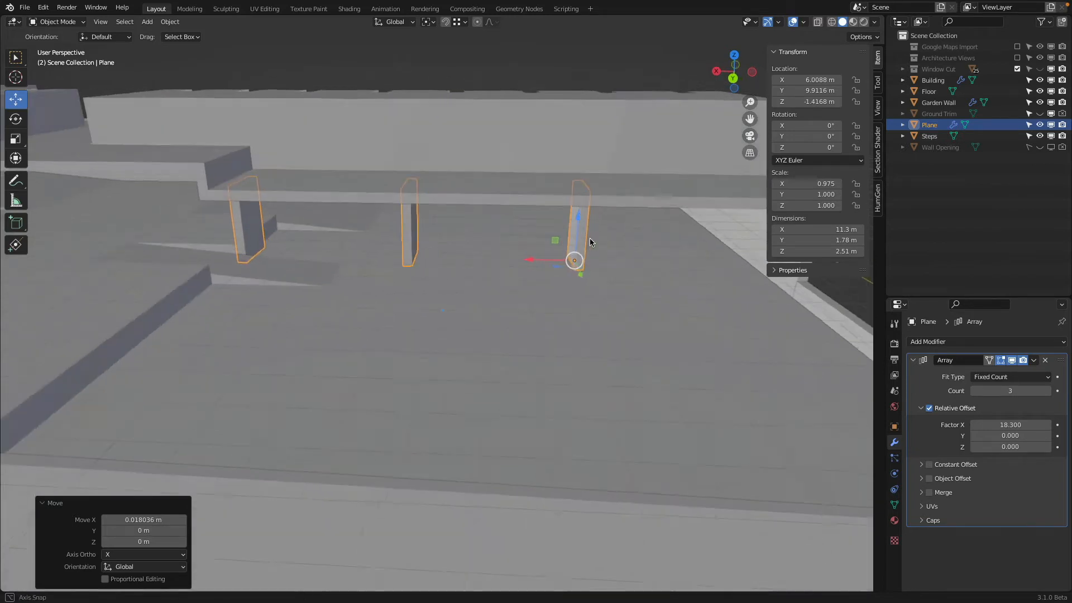
{"action": "middle_click_drag", "start_coordinate": [490, 259], "coordinate": [464, 255]}
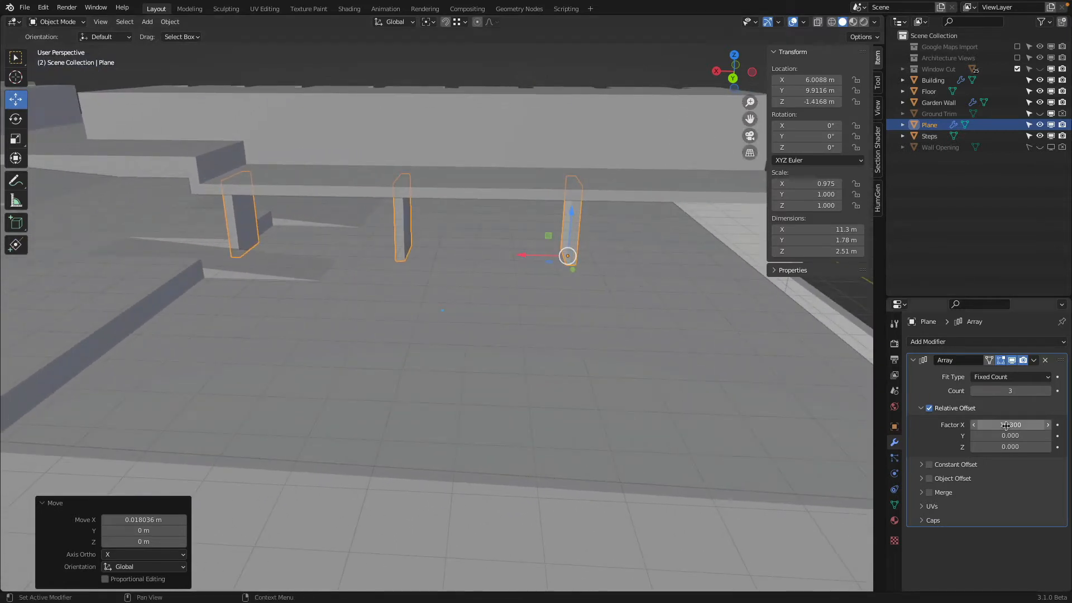
Move the pillar about 10.98 m along X and reverse its three-count array with a relative X factor of -18.730
{"action": "key", "text": "Return"}
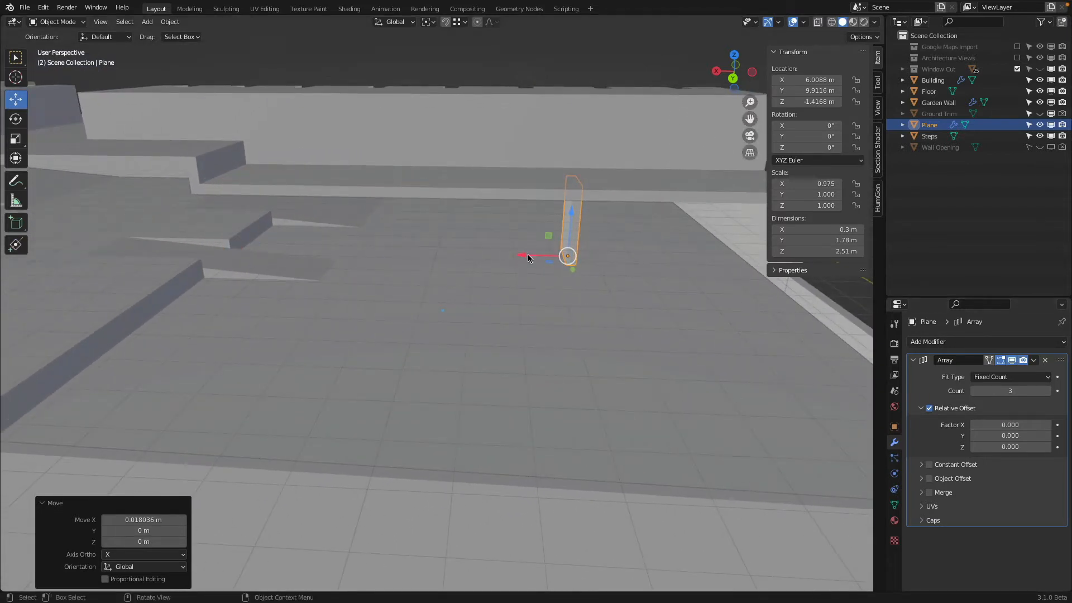
{"action": "left_click_drag", "start_coordinate": [528, 258], "coordinate": [226, 240]}
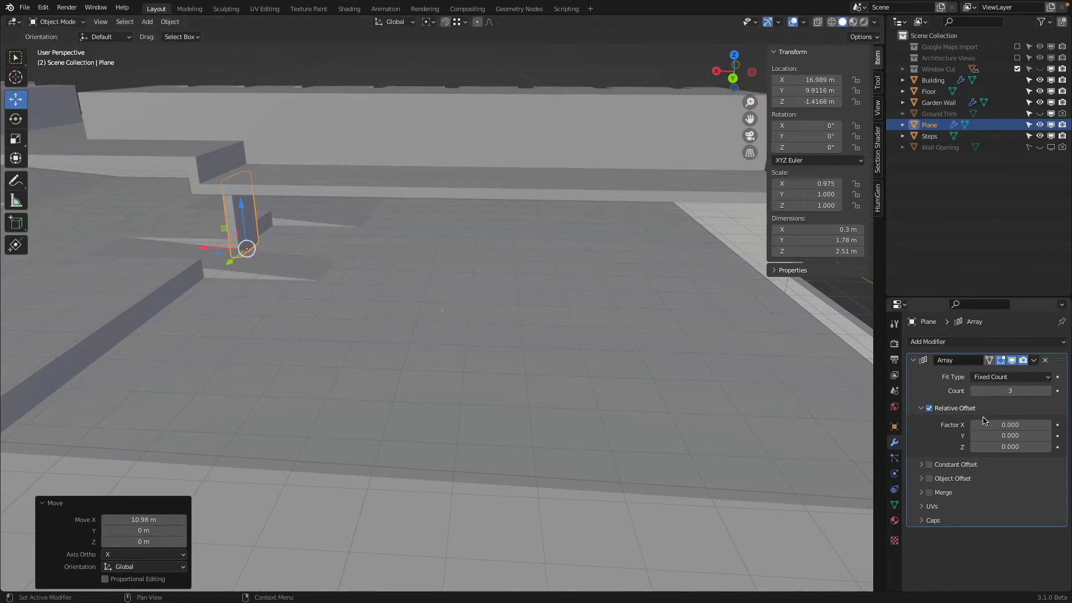
{"action": "middle_click_drag", "start_coordinate": [644, 377], "coordinate": [651, 378]}
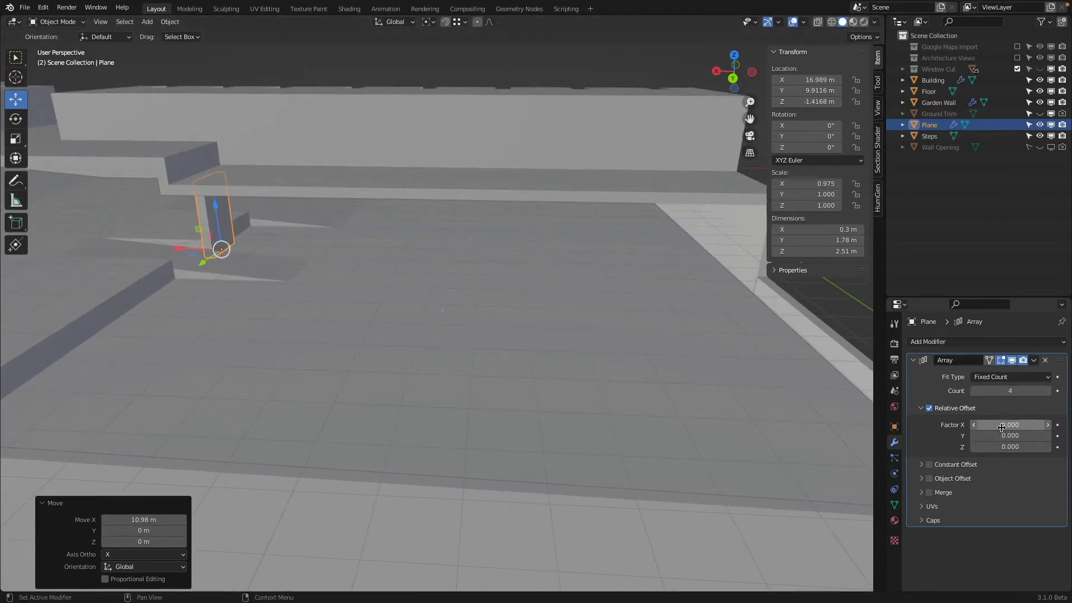
{"action": "left_click_drag", "start_coordinate": [1010, 425], "coordinate": [938, 424]}
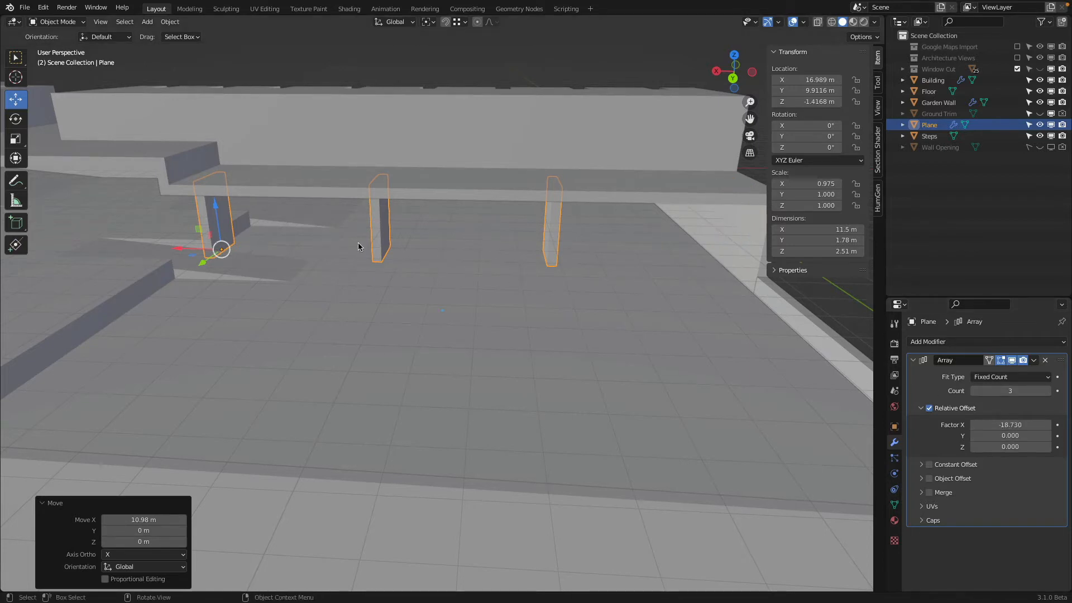
Snap the 3D cursor to the selected pillar and add a cube mesh there
{"action": "middle_click_drag", "start_coordinate": [307, 245], "coordinate": [310, 247]}
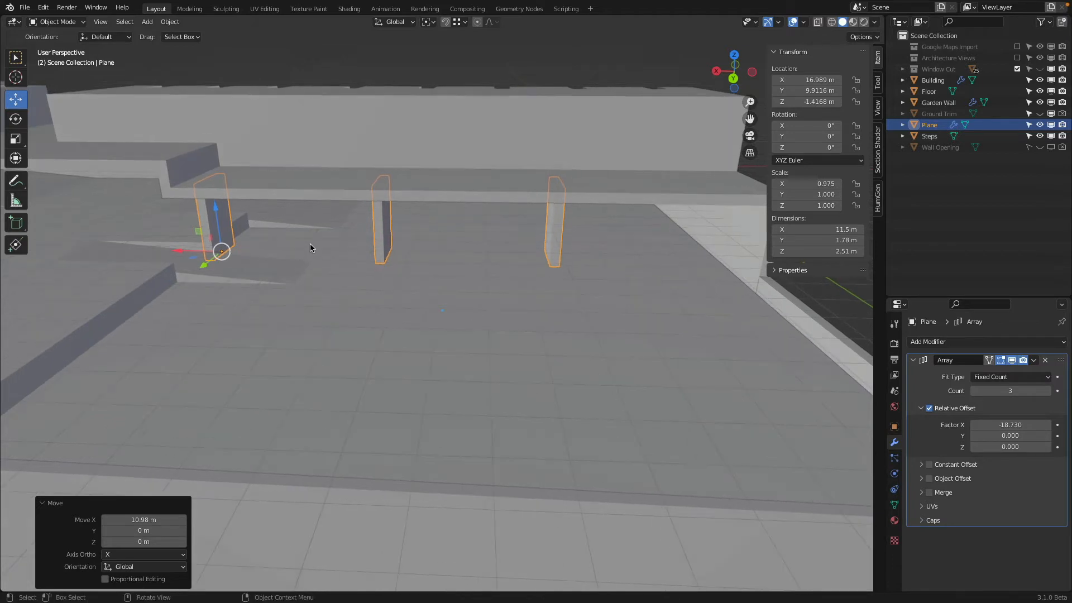
{"action": "key", "text": "shift+s"}
{"action": "left_click", "coordinate": [302, 295]}
{"action": "key", "text": "shift+a"}
{"action": "mouse_move", "coordinate": [296, 280]}
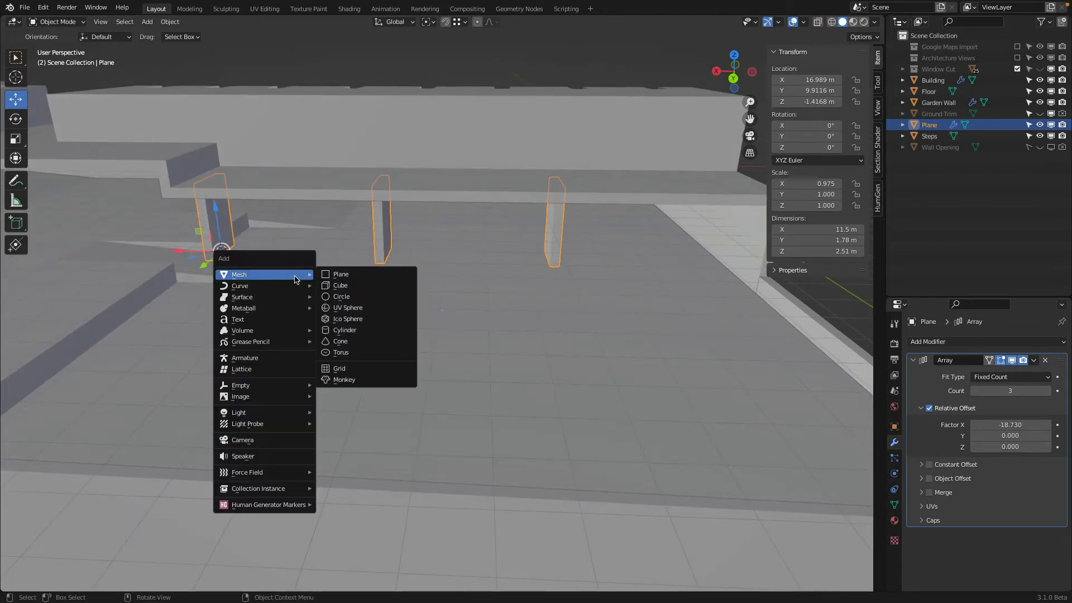
{"action": "left_click", "coordinate": [340, 286]}
Try to move the cube freely about -4 m along X toward the middle pillar
{"action": "key", "text": "Tab"}
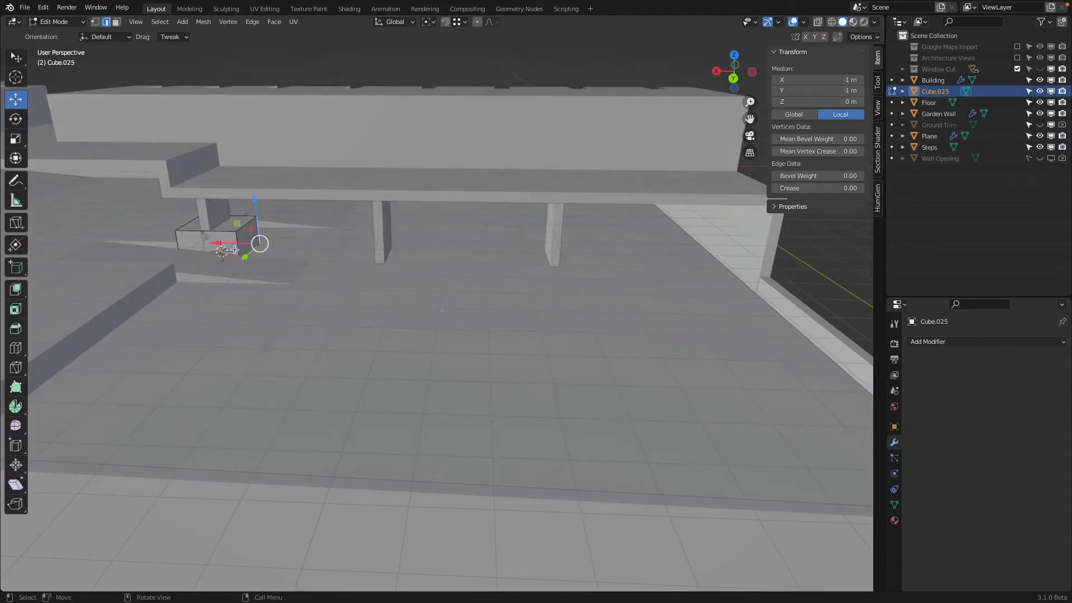
{"action": "key", "text": "Tab"}
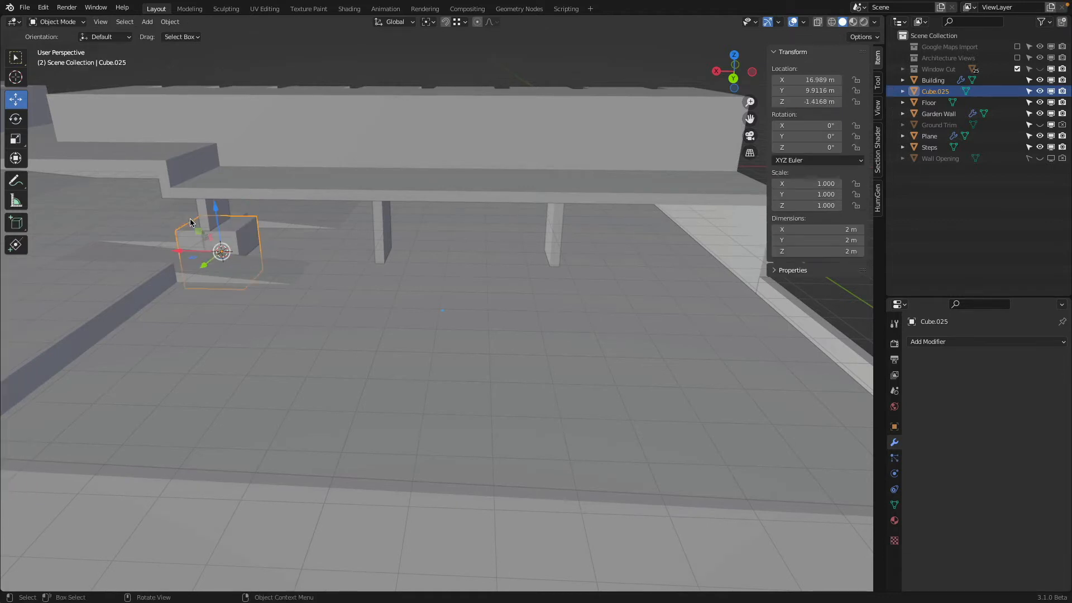
{"action": "key", "text": "g"}
{"action": "left_click", "coordinate": [210, 212]}
{"action": "key", "text": "g"}
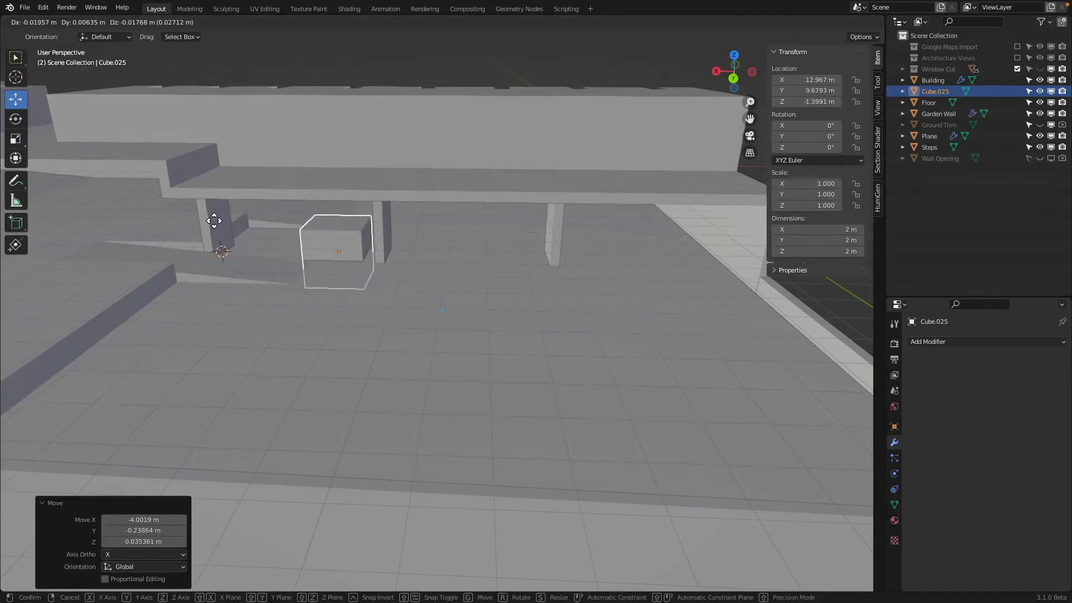
{"action": "key", "text": "Escape"}
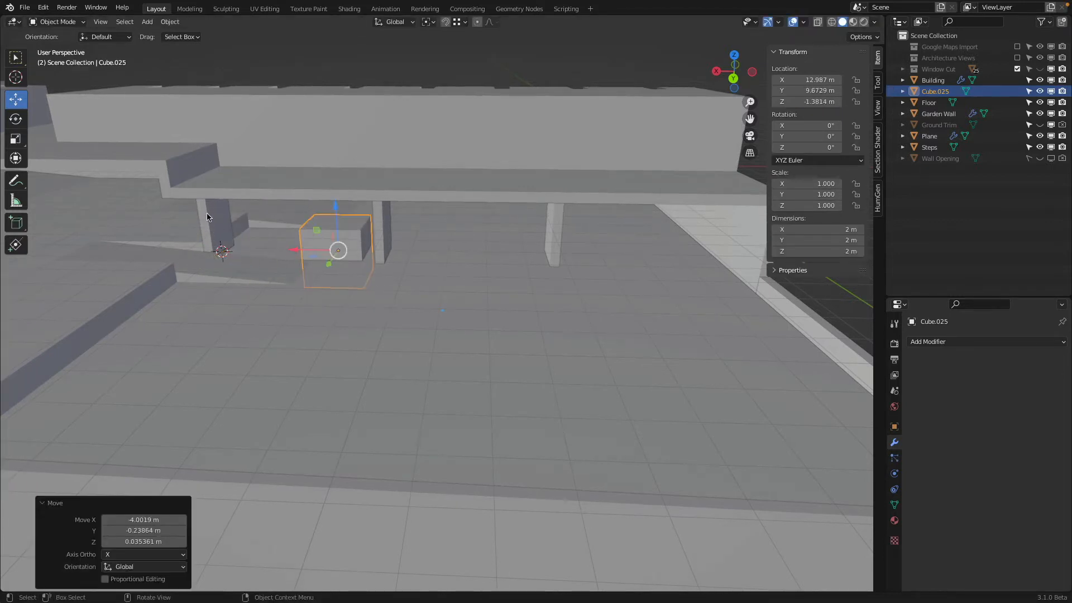
Set snapping to Edge and stretch the cube to about 5.32 m long in X to fill the gap between two pillars
{"action": "left_click", "coordinate": [456, 22]}
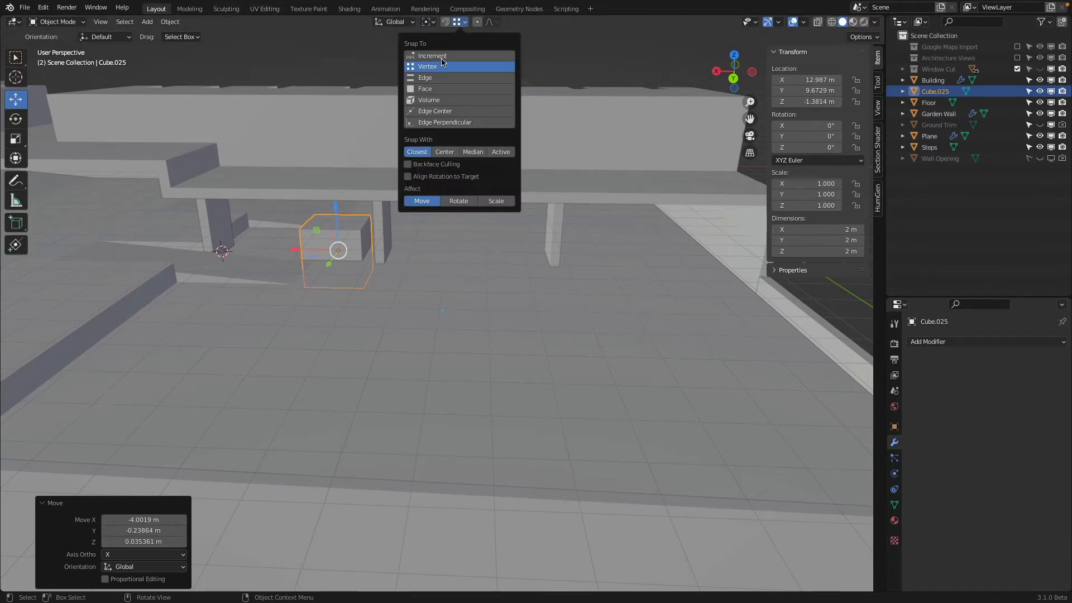
{"action": "left_click", "coordinate": [433, 77]}
{"action": "left_click_drag", "start_coordinate": [338, 251], "coordinate": [376, 240]}
{"action": "key", "text": "Tab"}
{"action": "key", "text": "Tab"}
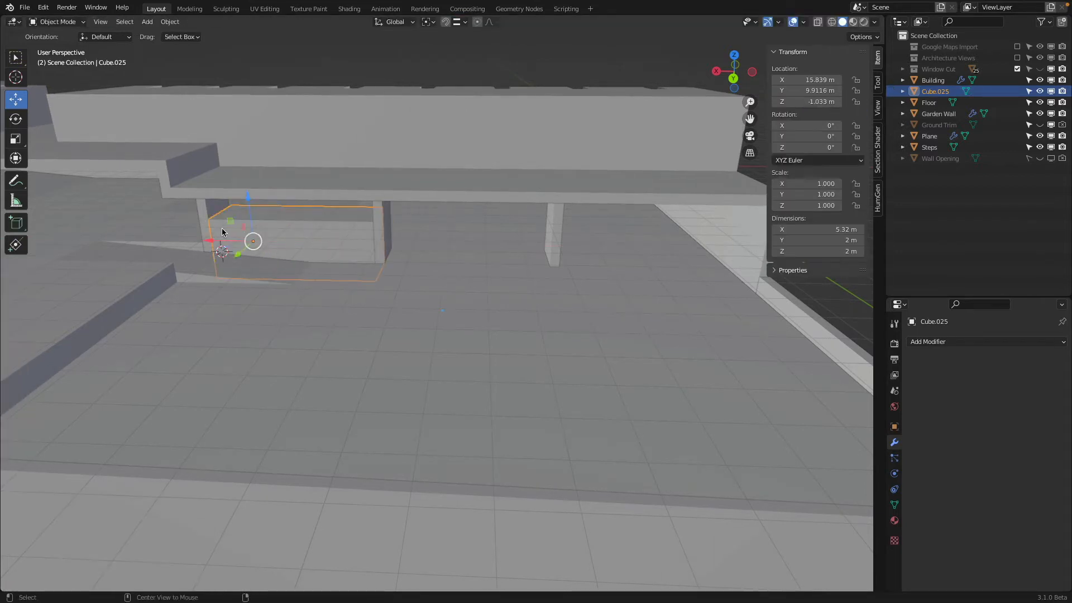
Duplicate the block about -5.62 m along X into the gap between the next two pillars
{"action": "key", "text": "shift+d"}
{"action": "key", "text": "x"}
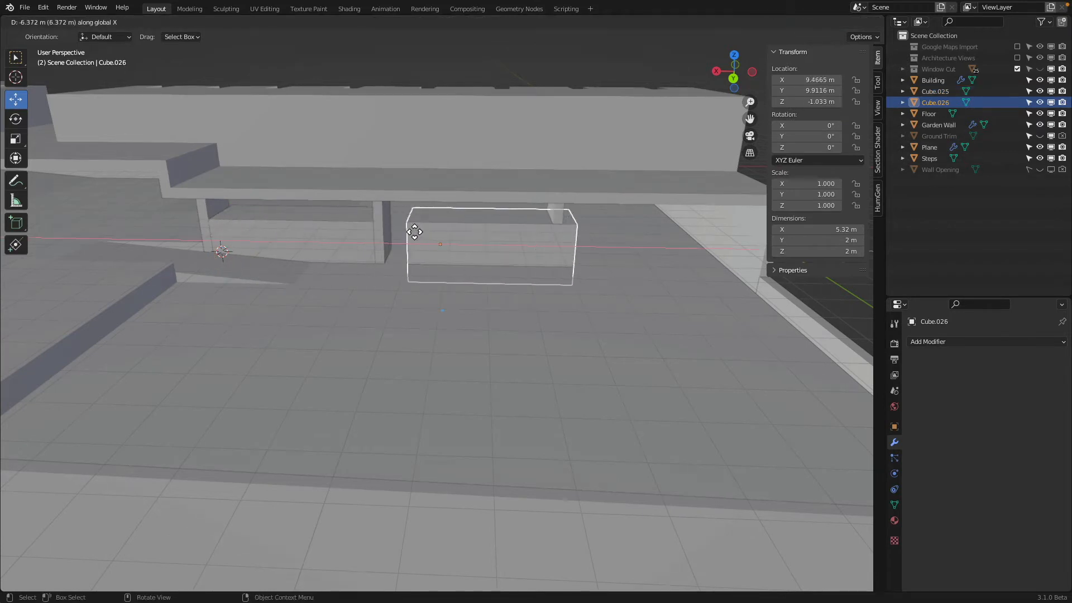
{"action": "left_click", "coordinate": [394, 226]}
{"action": "scroll", "coordinate": [391, 228], "scroll_direction": "up", "scroll_amount": 4, "text": "ctrl"}
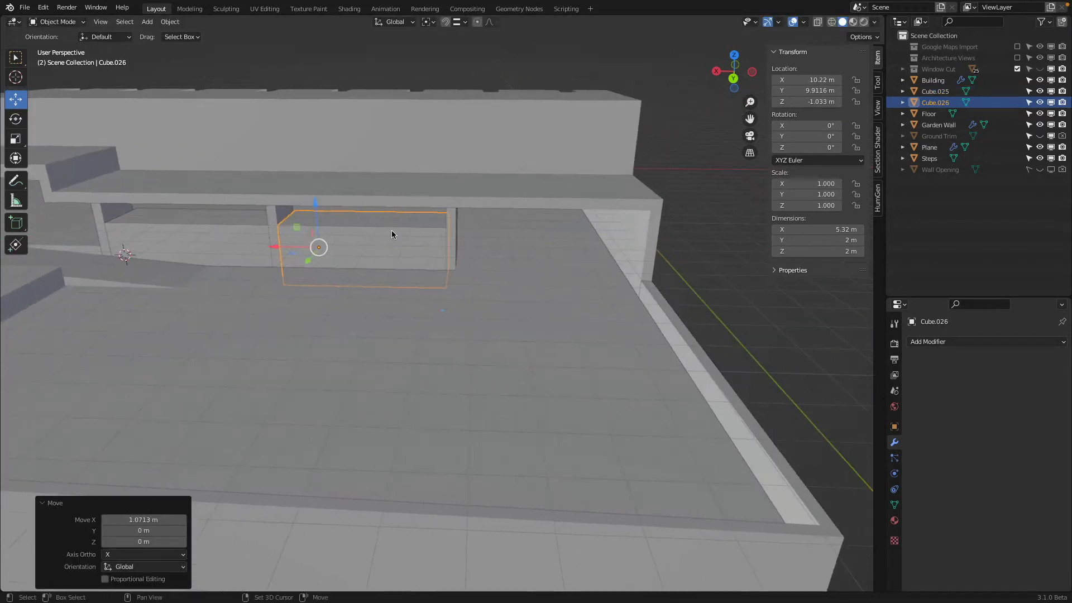
Duplicate the second block about -7.03 m along X into the bay between the last pillar and the end wall
{"action": "key", "text": "shift+d"}
{"action": "key", "text": "x"}
{"action": "left_click", "coordinate": [589, 233]}
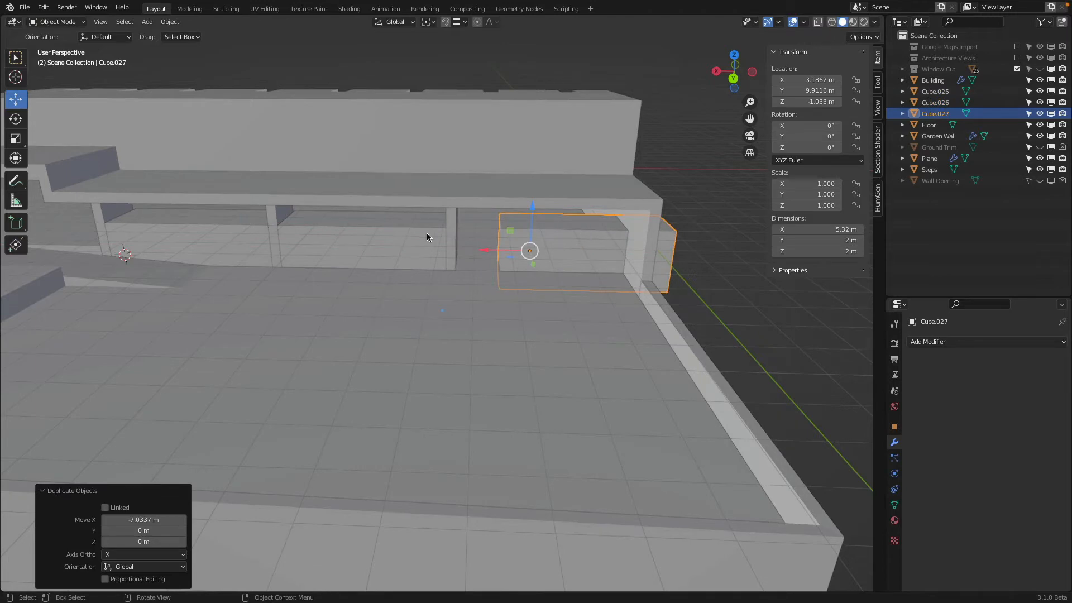
Delete the three blocks filling the bays between the pillars
{"action": "left_click_drag", "start_coordinate": [488, 250], "coordinate": [459, 228]}
{"action": "middle_click_drag", "start_coordinate": [458, 229], "coordinate": [425, 231]}
{"action": "left_click", "coordinate": [391, 240], "text": "shift"}
{"action": "left_click", "coordinate": [281, 234], "text": "shift"}
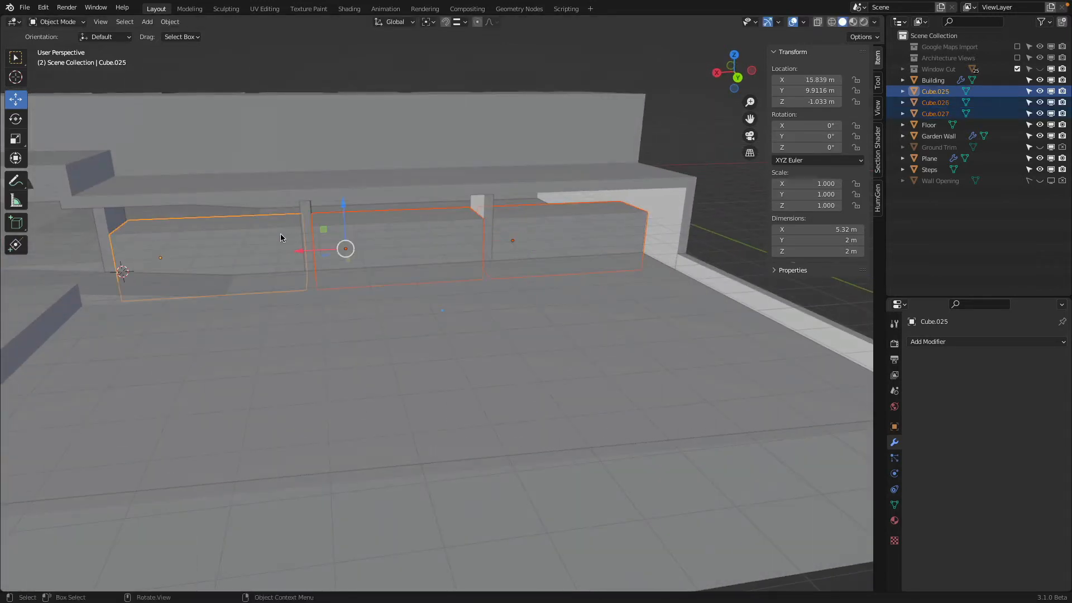
{"action": "key", "text": "Delete"}
Duplicate the arrayed pillars in place and raise the copy about 1.13 m in Z
{"action": "middle_click_drag", "start_coordinate": [280, 240], "coordinate": [437, 213]}
{"action": "left_click", "coordinate": [400, 211]}
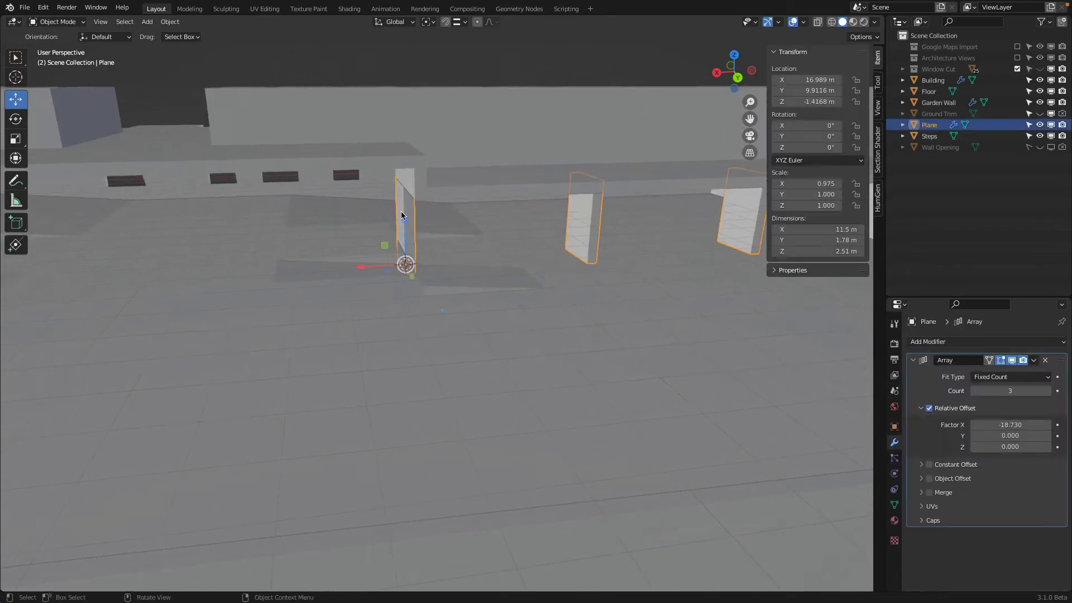
{"action": "middle_click_drag", "start_coordinate": [396, 176], "coordinate": [420, 177]}
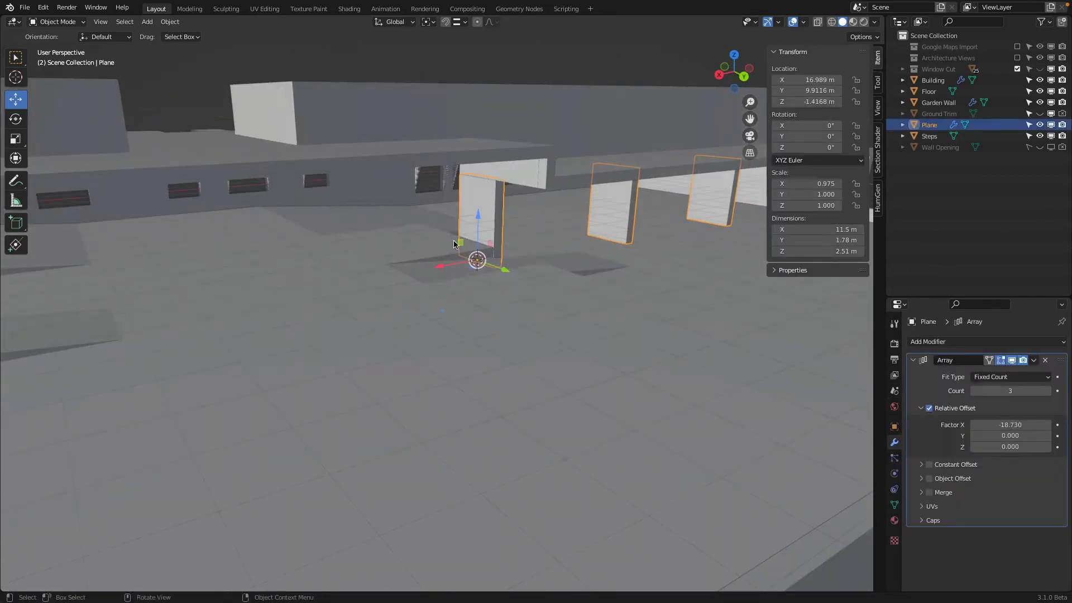
{"action": "middle_click_drag", "start_coordinate": [441, 233], "coordinate": [442, 241]}
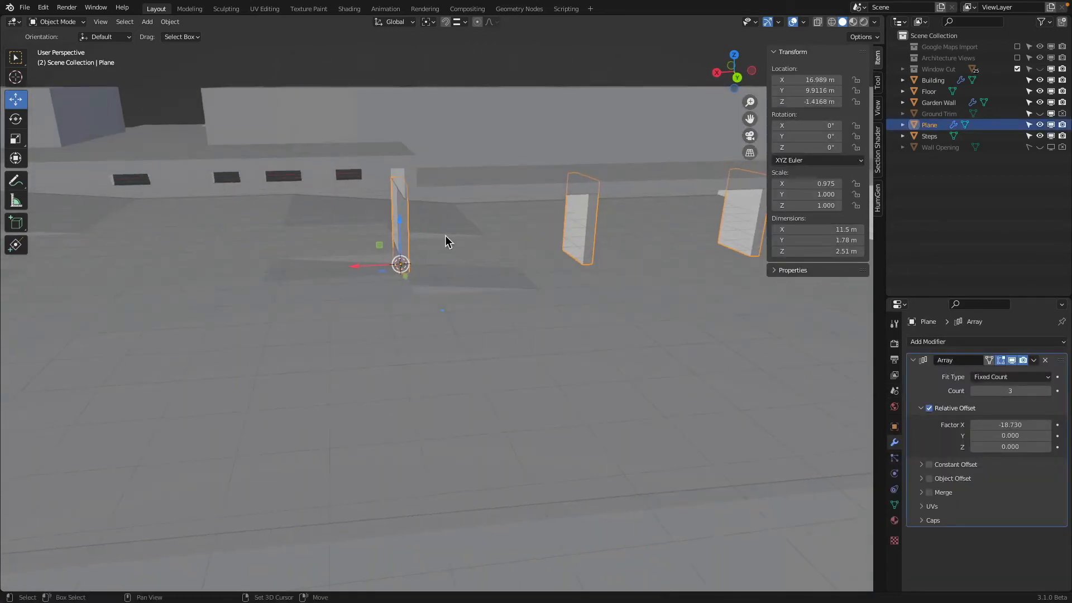
{"action": "key", "text": "shift+d"}
{"action": "right_click", "coordinate": [417, 234]}
{"action": "key", "text": "g"}
{"action": "key", "text": "z"}
{"action": "left_click", "coordinate": [424, 195]}
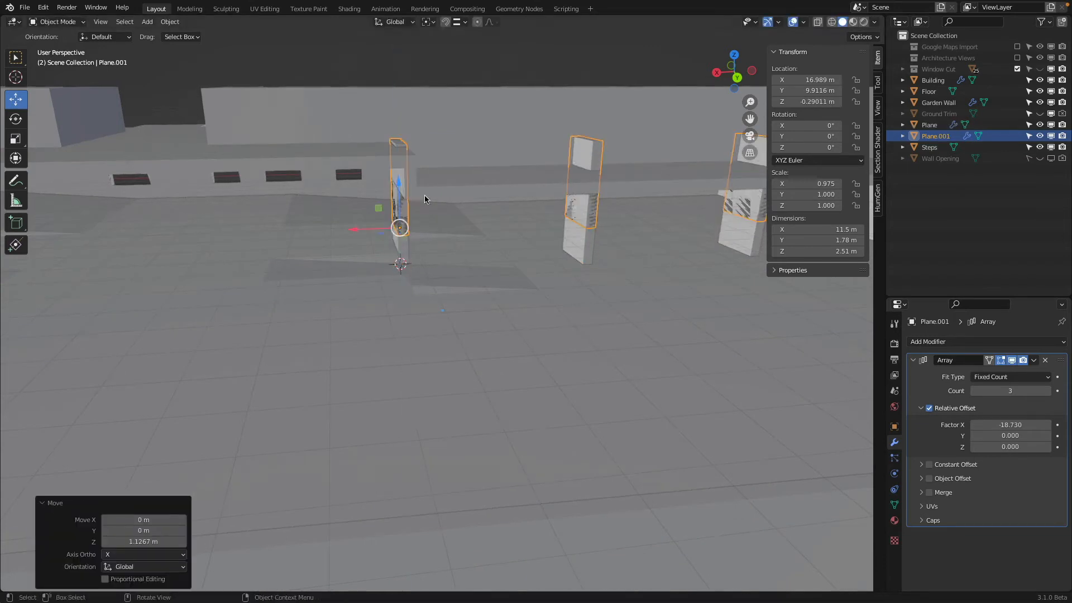
Set the copied pillar's array X factor to 0 and reposition it at X 17.289 m, Z -0.80978 m
{"action": "type", "text": "0"}
{"action": "key", "text": "Return"}
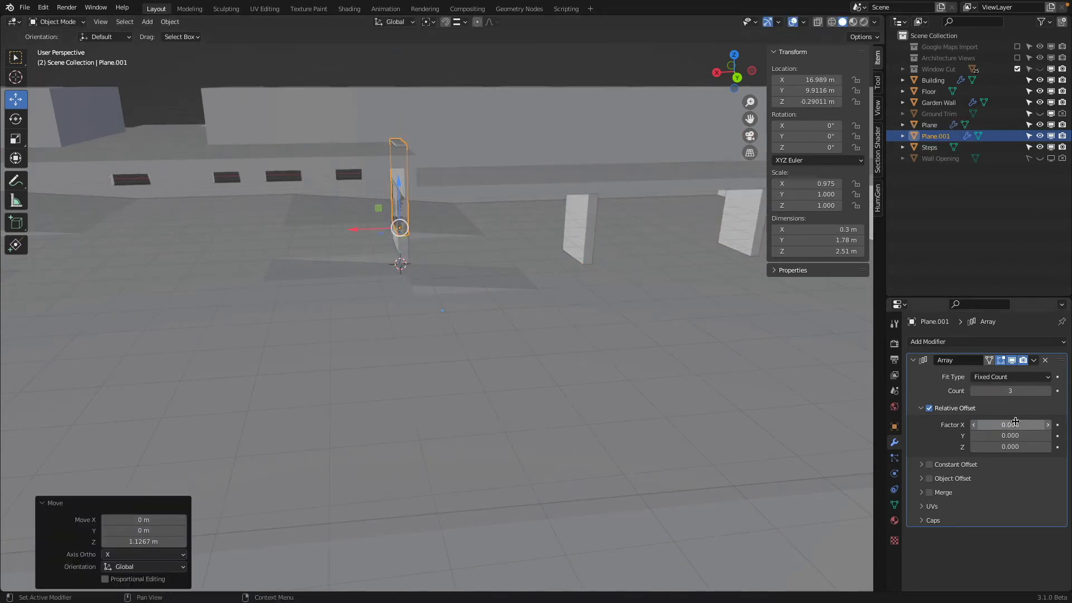
{"action": "left_click_drag", "start_coordinate": [358, 229], "coordinate": [403, 254]}
{"action": "middle_click_drag", "start_coordinate": [403, 254], "coordinate": [415, 193]}
{"action": "key", "text": "g"}
{"action": "key", "text": "z"}
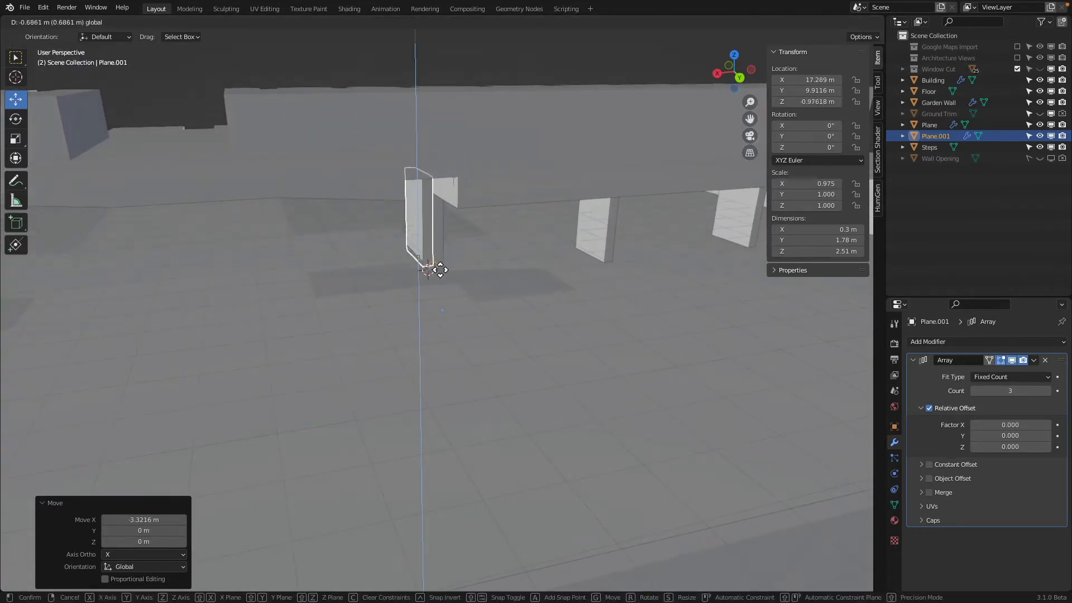
{"action": "left_click", "coordinate": [311, 274]}
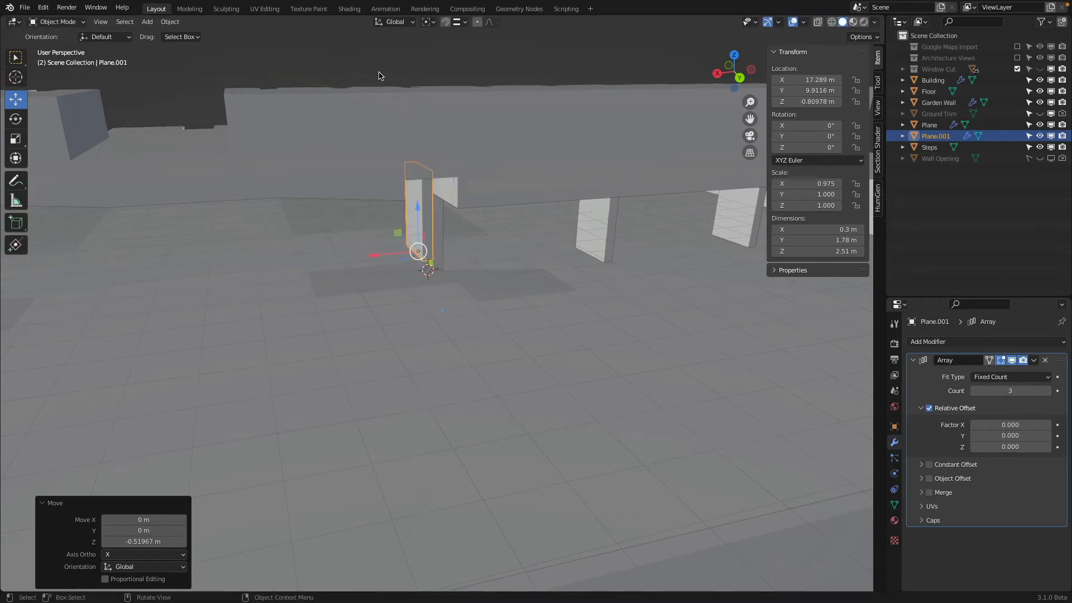
Set snapping to Vertex and extend the copied pillar's top to the slab's underside, making it 2.66 m tall
{"action": "left_click", "coordinate": [459, 22]}
{"action": "left_click", "coordinate": [441, 66]}
{"action": "mouse_move", "coordinate": [375, 210]}
{"action": "middle_mouse_down"}
{"action": "mouse_move", "coordinate": [402, 201]}
{"action": "mouse_move", "coordinate": [376, 213]}
{"action": "middle_mouse_up"}
{"action": "scroll", "coordinate": [442, 234], "scroll_direction": "up", "scroll_amount": 2}
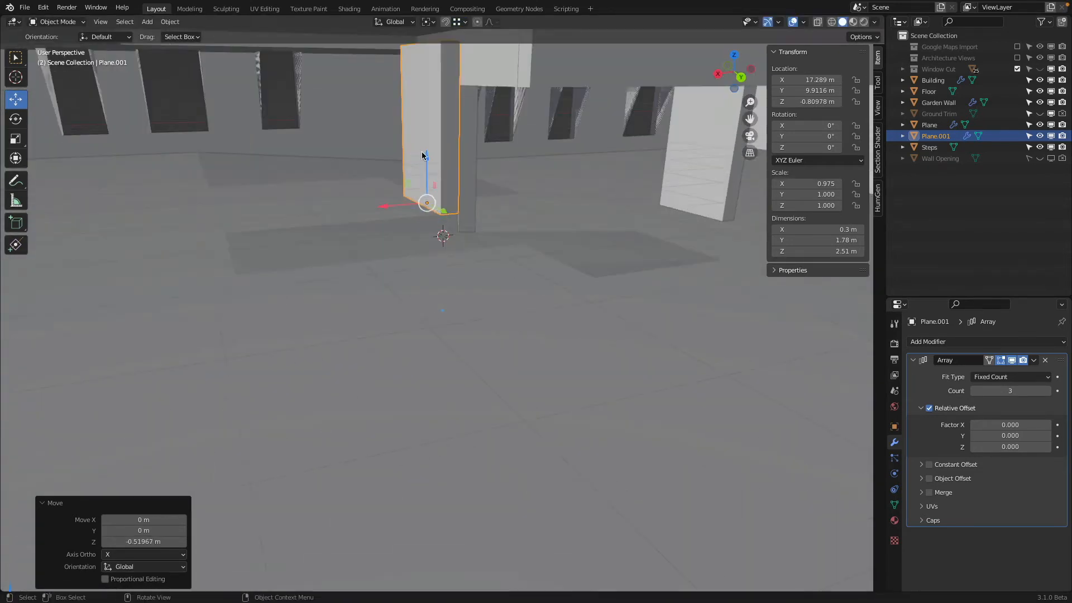
{"action": "mouse_move", "coordinate": [443, 235]}
{"action": "middle_mouse_down", "text": "shift"}
{"action": "mouse_move", "coordinate": [442, 317]}
{"action": "mouse_move", "coordinate": [382, 224]}
{"action": "mouse_move", "coordinate": [376, 253]}
{"action": "mouse_move", "coordinate": [424, 175]}
{"action": "middle_mouse_up", "text": "shift"}
{"action": "key", "text": "Tab"}
{"action": "key", "text": "shift+z"}
{"action": "key", "text": "shift+z"}
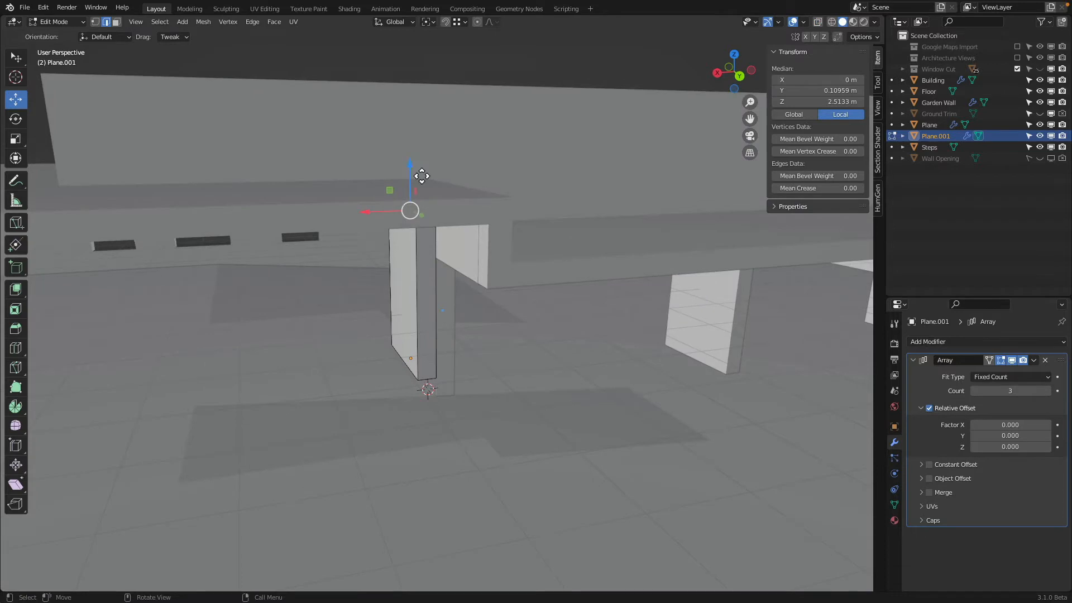
{"action": "key", "text": "g"}
{"action": "key", "text": "z"}
{"action": "left_click", "coordinate": [496, 230], "text": "ctrl"}
{"action": "middle_click_drag", "start_coordinate": [468, 239], "coordinate": [600, 286]}
{"action": "key", "text": "Tab"}
Try an array X offset factor of 16 on the copied pillar
{"action": "scroll", "coordinate": [489, 230], "scroll_direction": "down", "scroll_amount": 1}
{"action": "scroll", "coordinate": [489, 230], "scroll_direction": "down", "scroll_amount": 3}
{"action": "scroll", "coordinate": [510, 351], "scroll_direction": "up", "scroll_amount": 5}
{"action": "middle_click_drag", "start_coordinate": [509, 351], "coordinate": [482, 367], "text": "shift"}
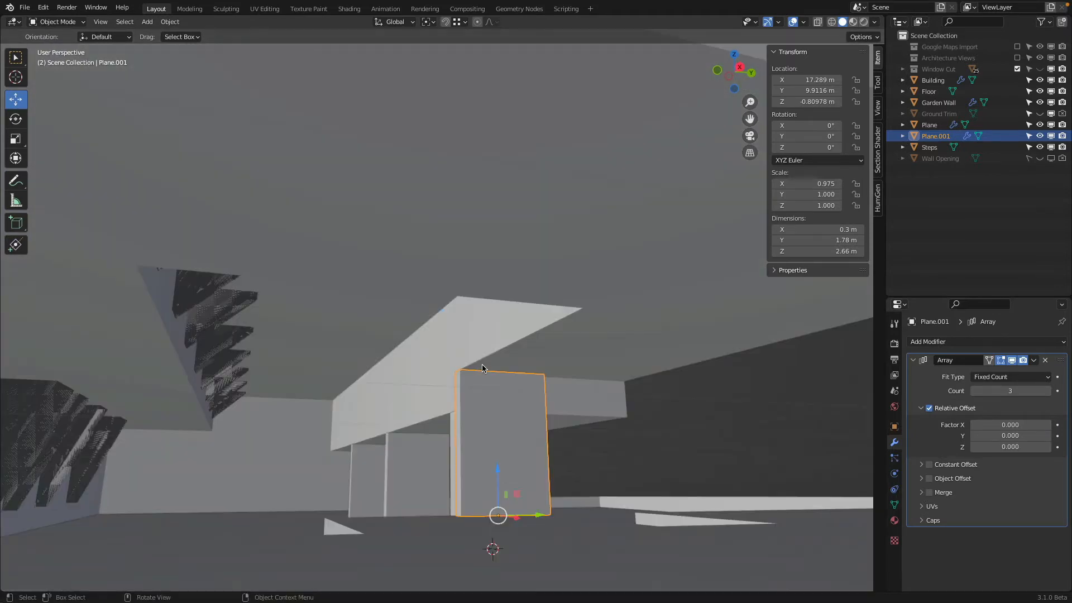
{"action": "left_click_drag", "start_coordinate": [1022, 427], "coordinate": [1049, 427]}
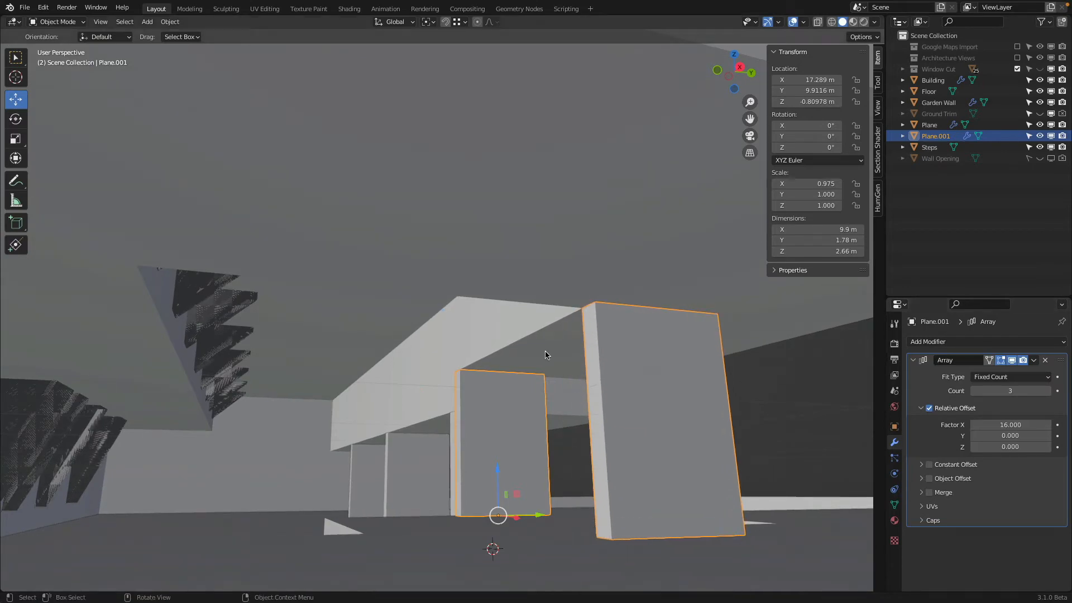
{"action": "scroll", "coordinate": [549, 353], "scroll_direction": "down", "scroll_amount": 5}
{"action": "middle_click_drag", "start_coordinate": [553, 351], "coordinate": [664, 457]}
{"action": "middle_click_drag", "start_coordinate": [664, 457], "coordinate": [464, 406], "text": "shift"}
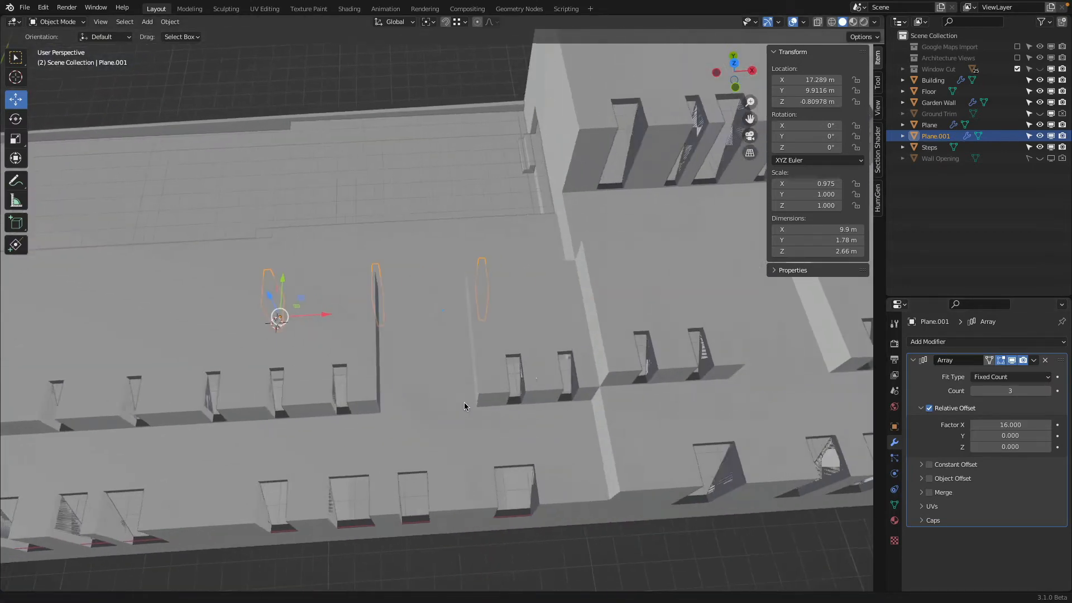
{"action": "key", "text": "shift+z"}
{"action": "middle_click_drag", "start_coordinate": [407, 282], "coordinate": [356, 285]}
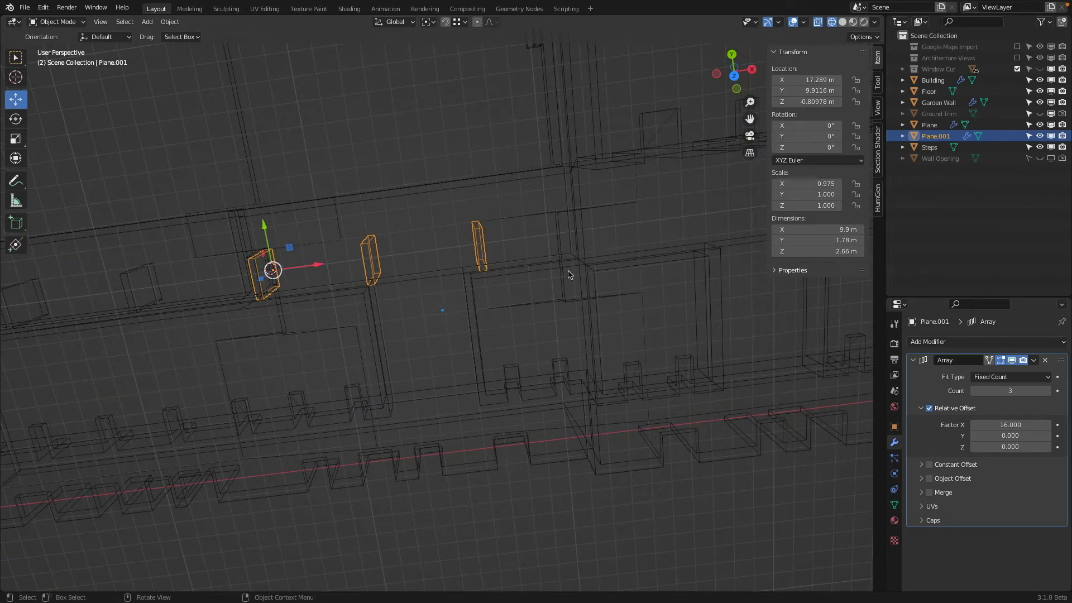
Remove the Array modifier from the copied pillar and duplicate the pillar about 5.05 m along X
{"action": "left_click", "coordinate": [1045, 361]}
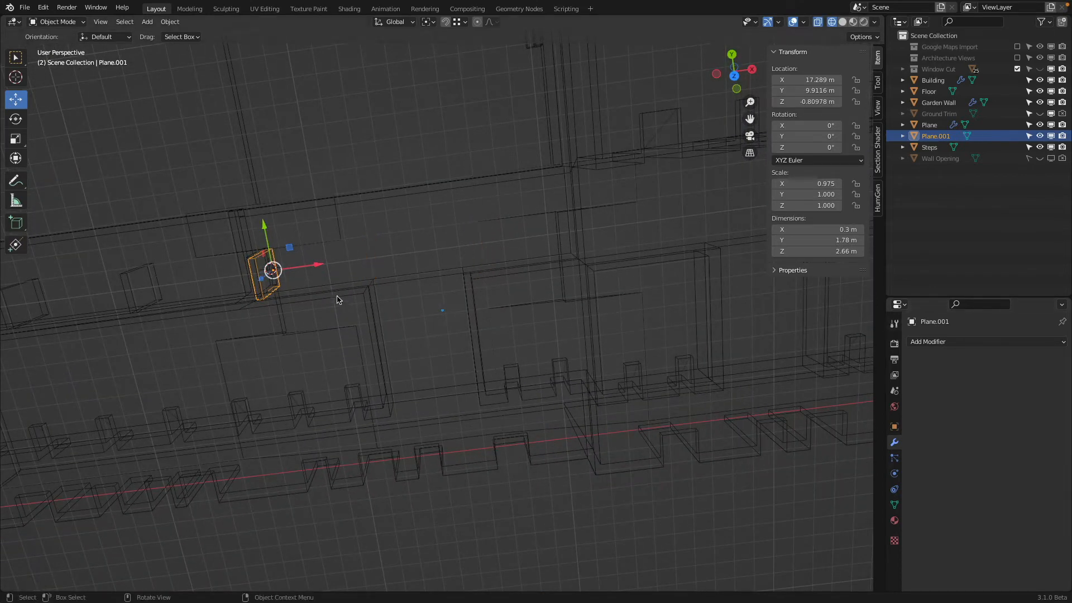
{"action": "key", "text": "KP_7"}
{"action": "scroll", "coordinate": [345, 265], "scroll_direction": "up", "scroll_amount": 4}
{"action": "middle_click_drag", "start_coordinate": [313, 251], "coordinate": [495, 311], "text": "shift"}
{"action": "key", "text": "shift+d"}
{"action": "key", "text": "x"}
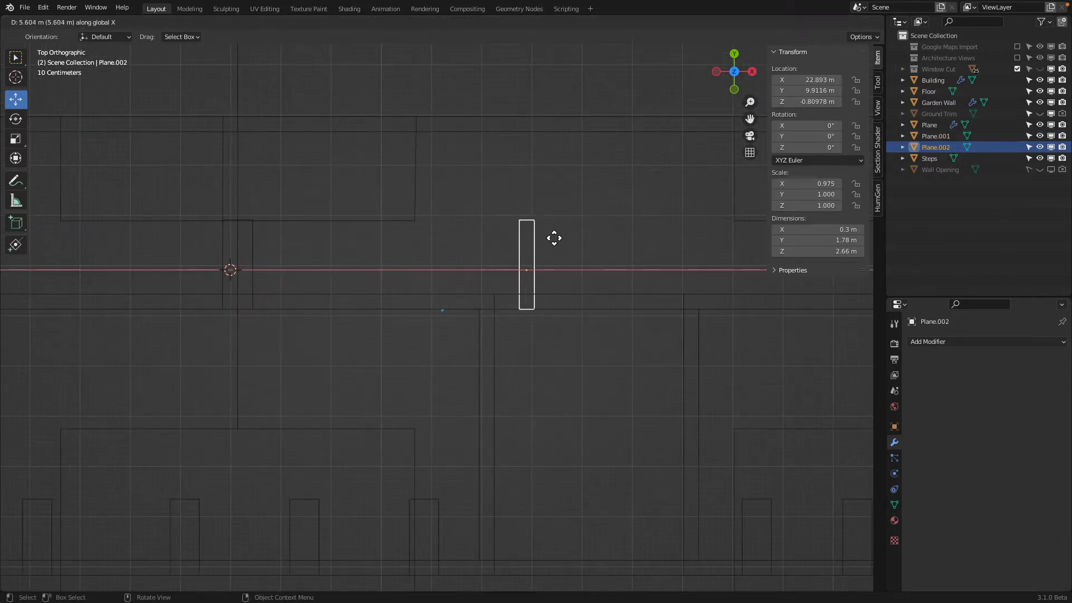
{"action": "left_click", "coordinate": [526, 238]}
Duplicate the new pillar about 3.71 m further along X
{"action": "middle_click_drag", "start_coordinate": [602, 229], "coordinate": [379, 229], "text": "shift"}
{"action": "key", "text": "shift+d"}
{"action": "key", "text": "x"}
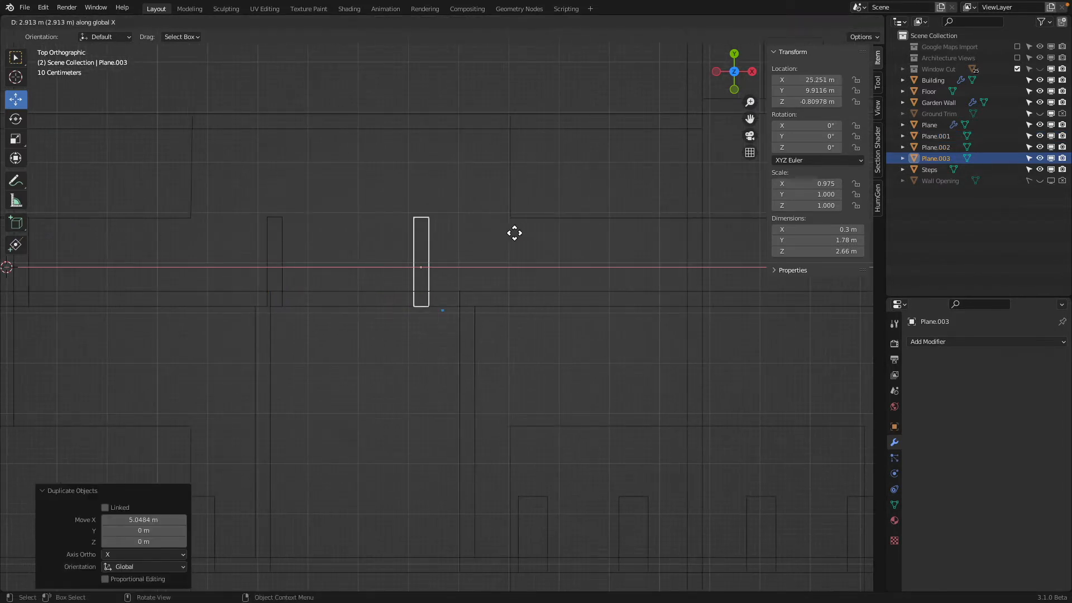
{"action": "left_click", "coordinate": [540, 231]}
Duplicate the last pillar about 9.59 m along X, in line with the next wall in the plan
{"action": "scroll", "coordinate": [531, 246], "scroll_direction": "down", "scroll_amount": 3}
{"action": "middle_click_drag", "start_coordinate": [507, 306], "coordinate": [376, 303], "text": "shift"}
{"action": "key", "text": "shift+d"}
{"action": "key", "text": "x"}
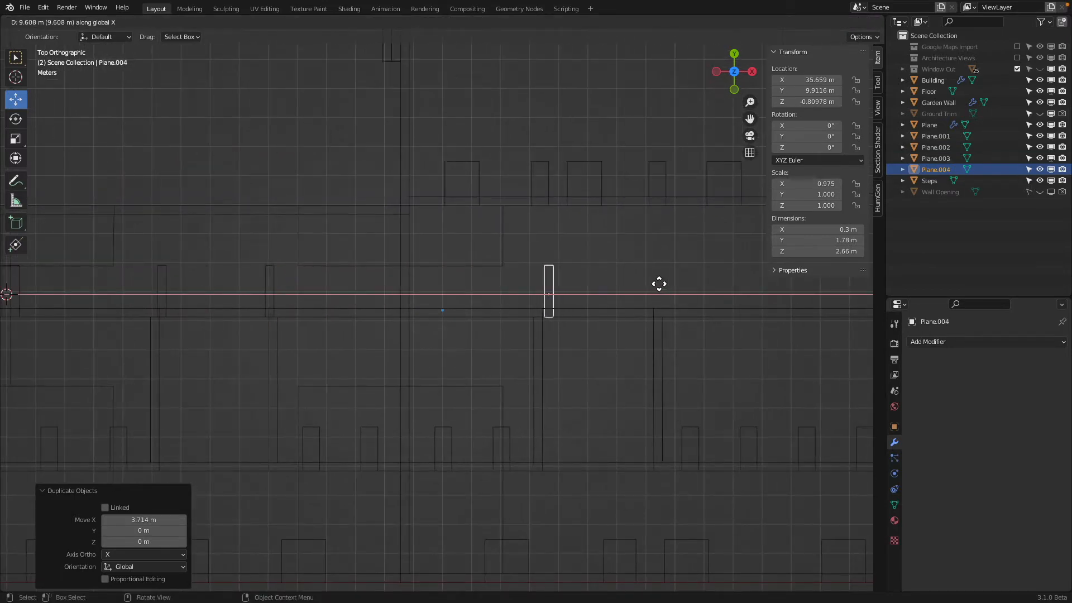
{"action": "left_click", "coordinate": [657, 283]}
{"action": "scroll", "coordinate": [575, 287], "scroll_direction": "down", "scroll_amount": 3}
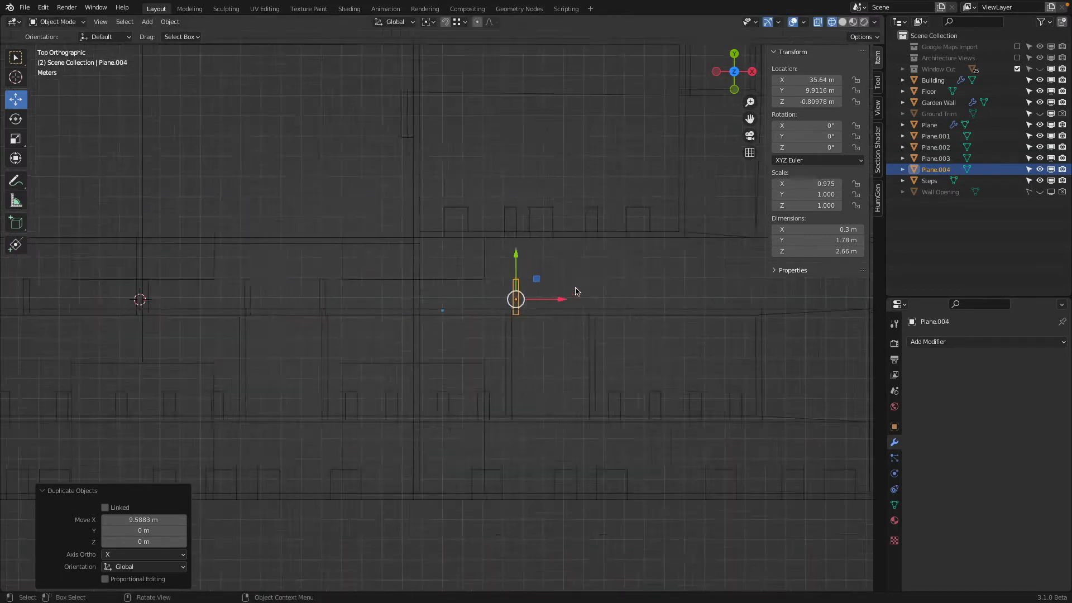
Shift the pillar Plane.002 about -0.24 m along X to snap it to the roof recess edge
{"action": "middle_click_drag", "start_coordinate": [541, 297], "coordinate": [534, 353]}
{"action": "key", "text": "shift+z"}
{"action": "mouse_move", "coordinate": [607, 330]}
{"action": "middle_mouse_down"}
{"action": "mouse_move", "coordinate": [615, 341]}
{"action": "mouse_move", "coordinate": [626, 330]}
{"action": "mouse_move", "coordinate": [544, 325]}
{"action": "mouse_move", "coordinate": [672, 308]}
{"action": "mouse_move", "coordinate": [567, 297]}
{"action": "mouse_move", "coordinate": [517, 425]}
{"action": "middle_mouse_up"}
{"action": "left_click", "coordinate": [570, 299]}
{"action": "left_click_drag", "start_coordinate": [502, 426], "coordinate": [536, 280]}
{"action": "middle_click_drag", "start_coordinate": [536, 280], "coordinate": [457, 287]}
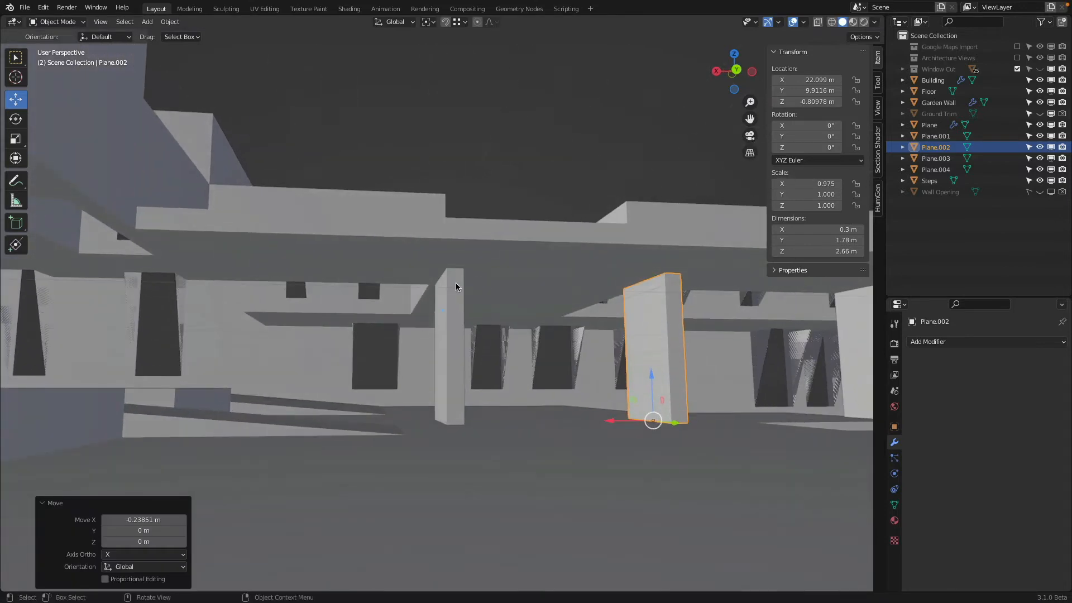
Shift the pillar Plane.003 about 0.12 m along X to align it with the roof recess edge
{"action": "left_click", "coordinate": [454, 289]}
{"action": "left_click_drag", "start_coordinate": [401, 427], "coordinate": [436, 290]}
{"action": "mouse_move", "coordinate": [434, 293]}
{"action": "middle_mouse_down"}
{"action": "mouse_move", "coordinate": [412, 297]}
{"action": "mouse_move", "coordinate": [420, 291]}
{"action": "middle_mouse_up"}
{"action": "key", "text": "KP_1"}
{"action": "scroll", "coordinate": [421, 296], "scroll_direction": "up", "scroll_amount": 5}
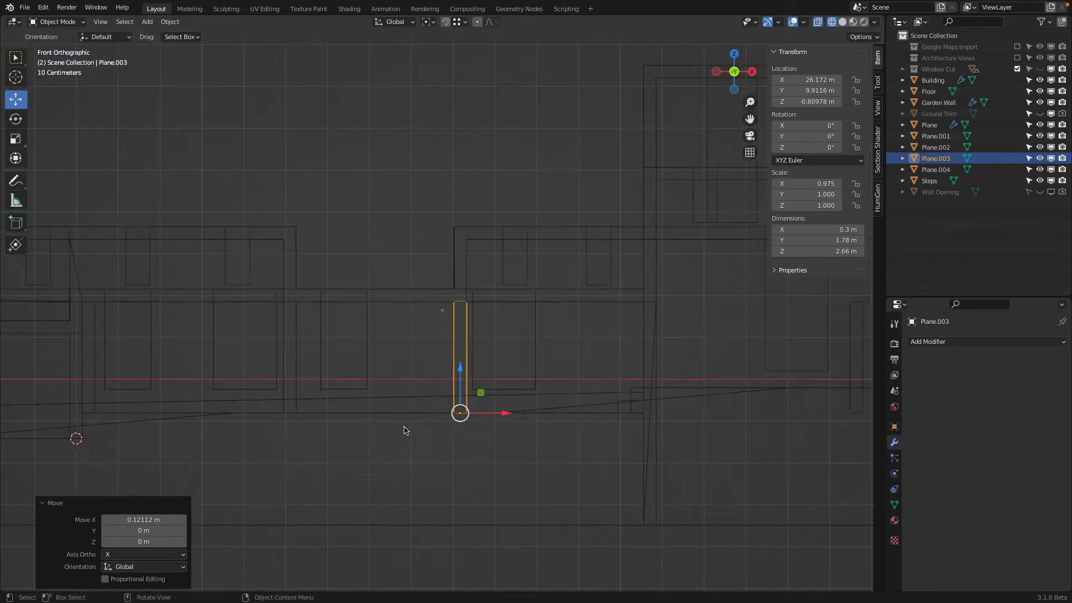
{"action": "scroll", "coordinate": [475, 441], "scroll_direction": "up", "scroll_amount": 3}
{"action": "scroll", "coordinate": [469, 443], "scroll_direction": "down", "scroll_amount": 8}
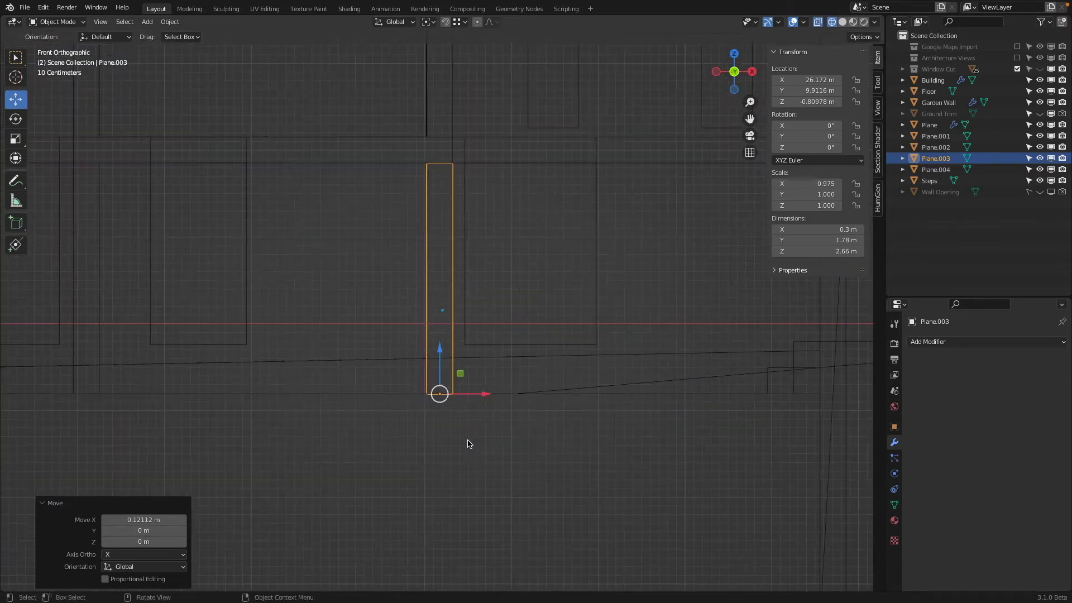
{"action": "middle_click_drag", "start_coordinate": [469, 444], "coordinate": [605, 379]}
{"action": "middle_click_drag", "start_coordinate": [400, 333], "coordinate": [490, 309]}
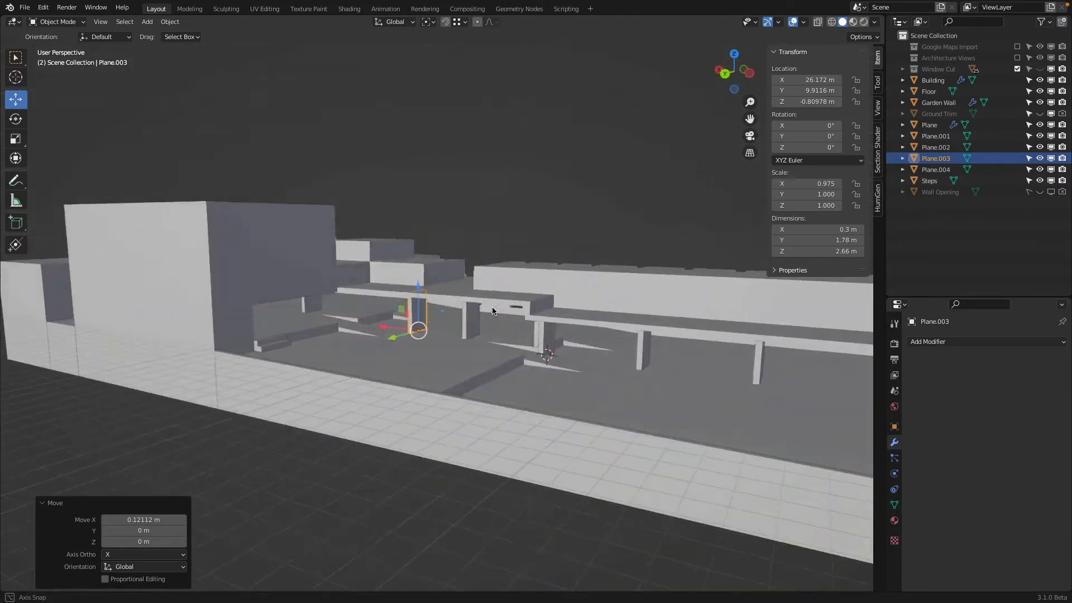
Raise the top of the farthest pillar, Plane.004, to make it 4.15 m tall
{"action": "scroll", "coordinate": [453, 310], "scroll_direction": "up", "scroll_amount": 3}
{"action": "middle_click_drag", "start_coordinate": [357, 287], "coordinate": [541, 313], "text": "shift"}
{"action": "scroll", "coordinate": [541, 314], "scroll_direction": "up", "scroll_amount": 2}
{"action": "middle_click_drag", "start_coordinate": [439, 385], "coordinate": [416, 349]}
{"action": "left_click", "coordinate": [297, 321]}
{"action": "key", "text": "Tab"}
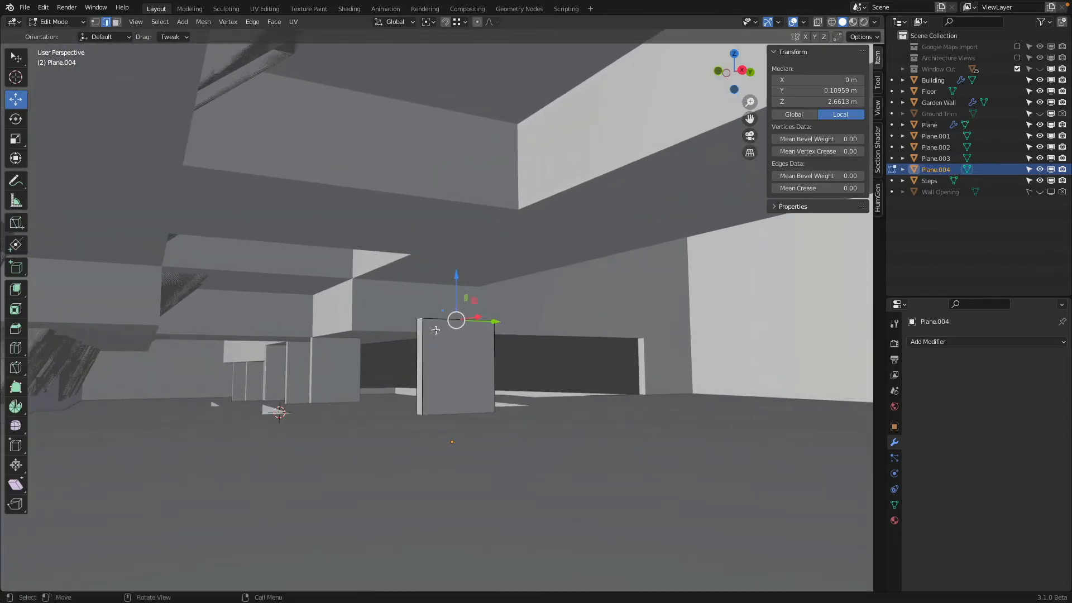
{"action": "key", "text": "g"}
{"action": "key", "text": "z"}
{"action": "left_click", "coordinate": [412, 258]}
{"action": "key", "text": "Tab"}
Move the farthest pillar up along Z so its base snaps to the floor at Z -0.20278 m
{"action": "middle_click_drag", "start_coordinate": [477, 278], "coordinate": [394, 414]}
{"action": "key", "text": "g"}
{"action": "key", "text": "z"}
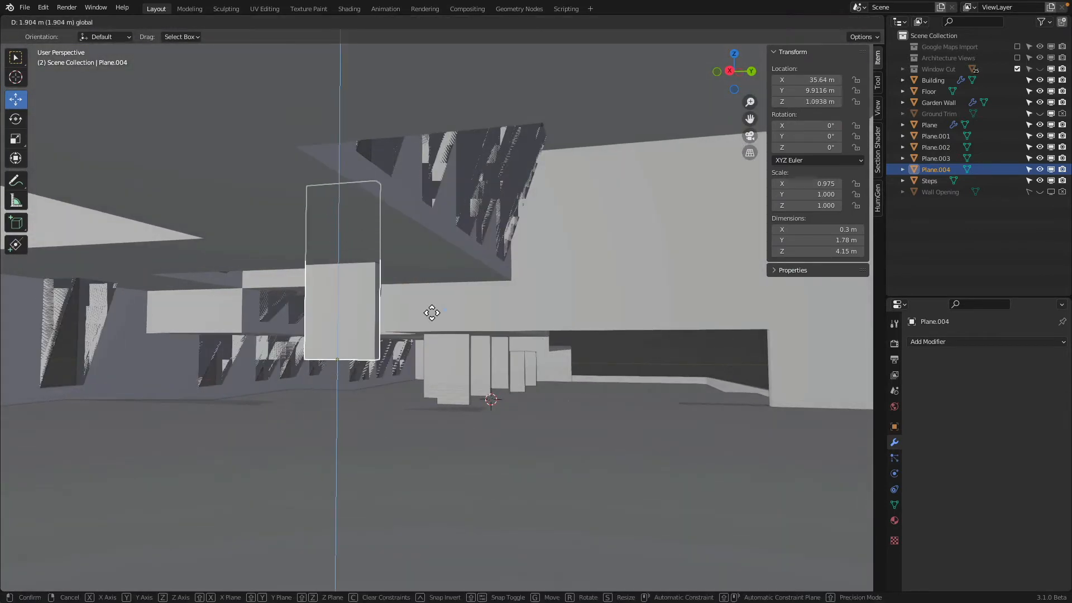
{"action": "left_click", "coordinate": [380, 337]}
{"action": "middle_click_drag", "start_coordinate": [380, 337], "coordinate": [337, 335]}
{"action": "key", "text": "g"}
{"action": "key", "text": "z"}
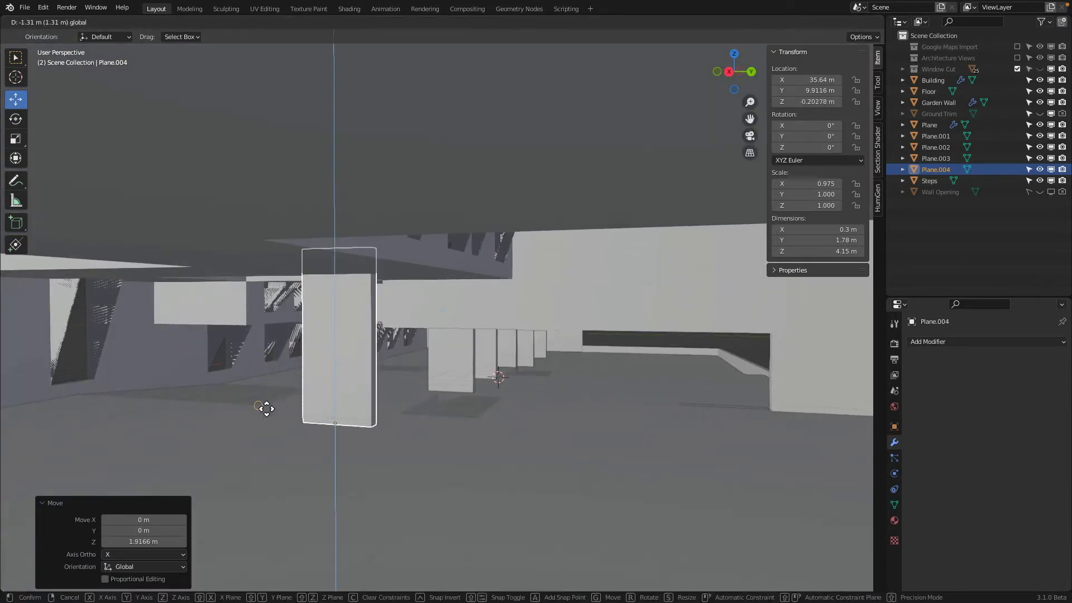
{"action": "left_click", "coordinate": [266, 408]}
Lower the farthest pillar's top to meet the ceiling, making it 3.55 m tall
{"action": "key", "text": "Tab"}
{"action": "left_click_drag", "start_coordinate": [344, 213], "coordinate": [331, 280]}
{"action": "key", "text": "Tab"}
{"action": "middle_click_drag", "start_coordinate": [358, 311], "coordinate": [460, 434]}
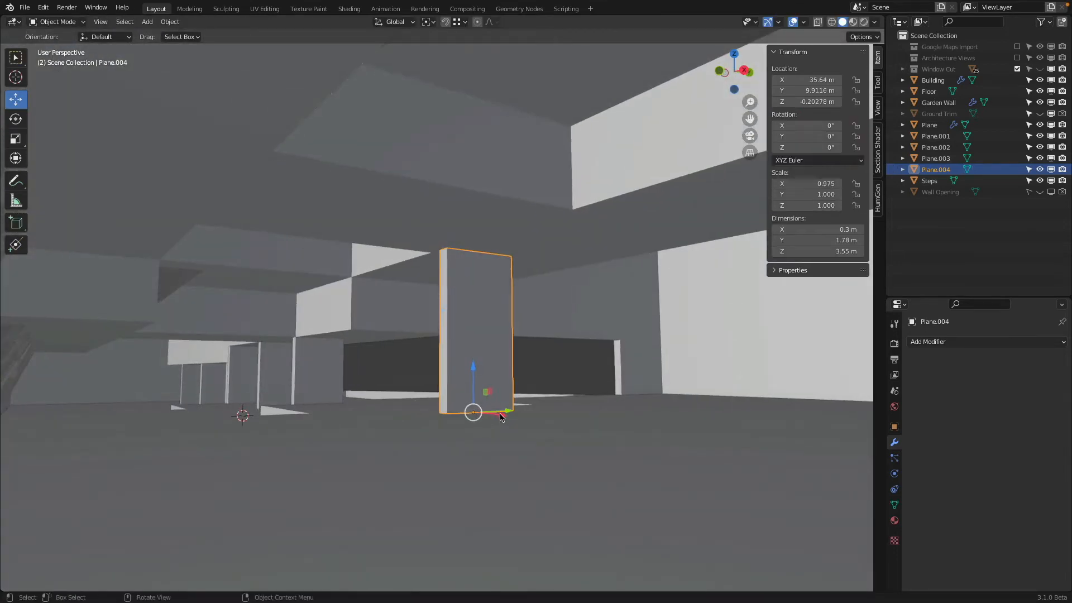
Shift the tall pillar about -0.35 m along X and duplicate it about 4.12 m along X to the recess corner
{"action": "left_click_drag", "start_coordinate": [501, 416], "coordinate": [515, 298]}
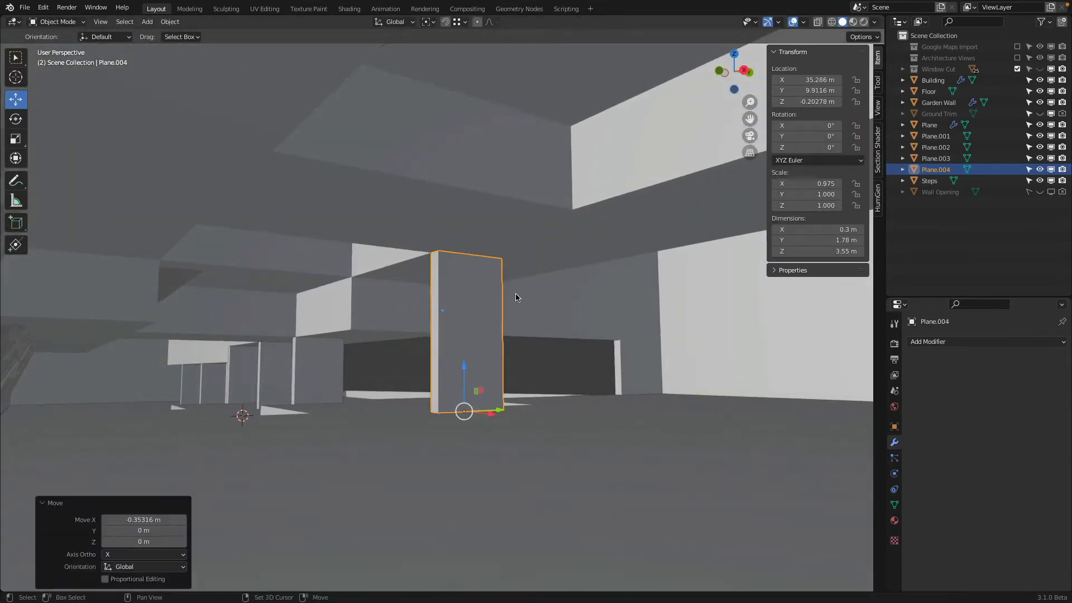
{"action": "key", "text": "shift+d"}
{"action": "key", "text": "x"}
{"action": "left_click", "coordinate": [573, 217]}
{"action": "scroll", "coordinate": [571, 244], "scroll_direction": "down", "scroll_amount": 1}
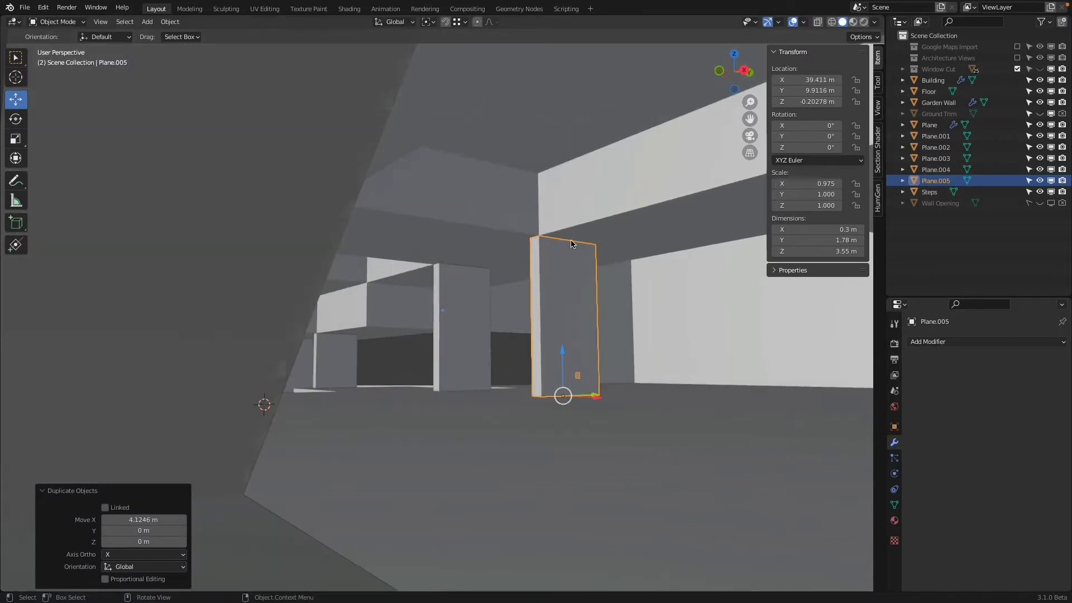
Duplicate the tall pillar again along X and snap the copy to the recess's far corner at X 47.675 m
{"action": "middle_click_drag", "start_coordinate": [571, 244], "coordinate": [489, 259], "text": "shift"}
{"action": "key", "text": "shift+d"}
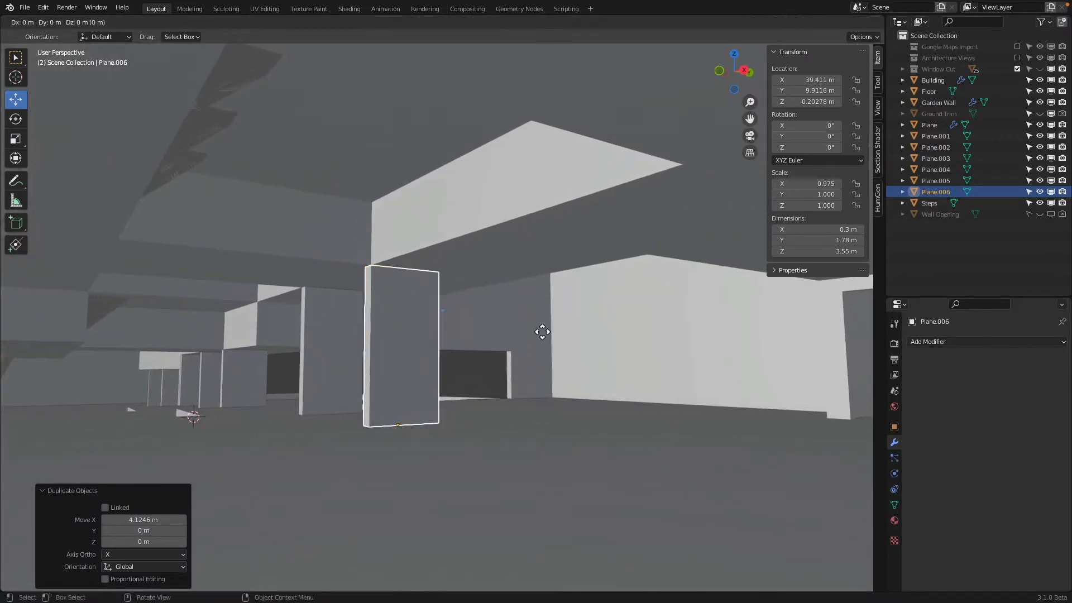
{"action": "key", "text": "x"}
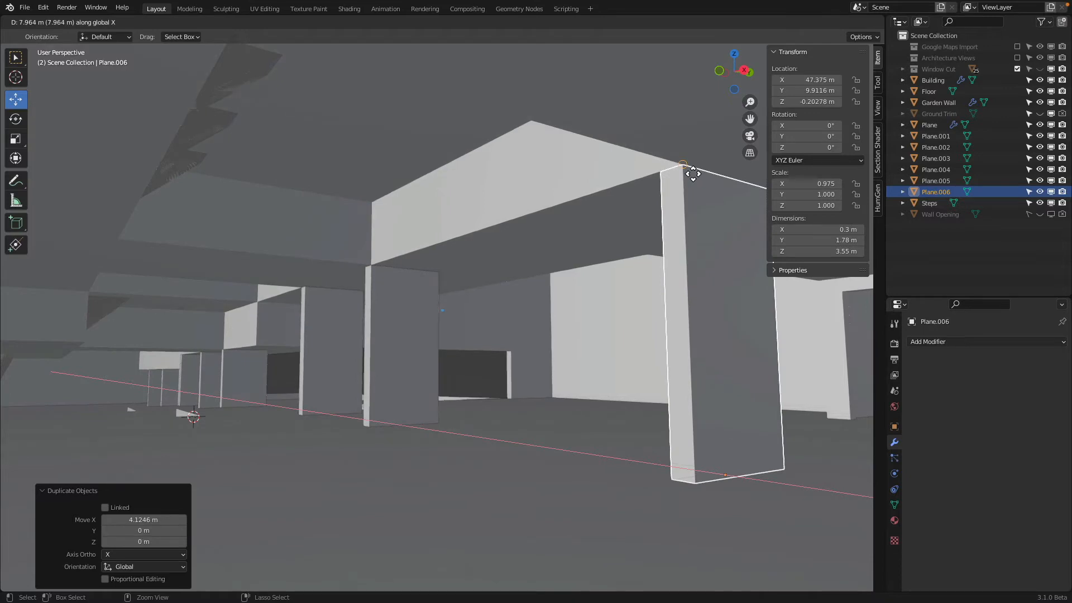
{"action": "left_click", "coordinate": [692, 174]}
{"action": "middle_click_drag", "start_coordinate": [692, 174], "coordinate": [597, 400]}
{"action": "left_click_drag", "start_coordinate": [691, 569], "coordinate": [619, 273]}
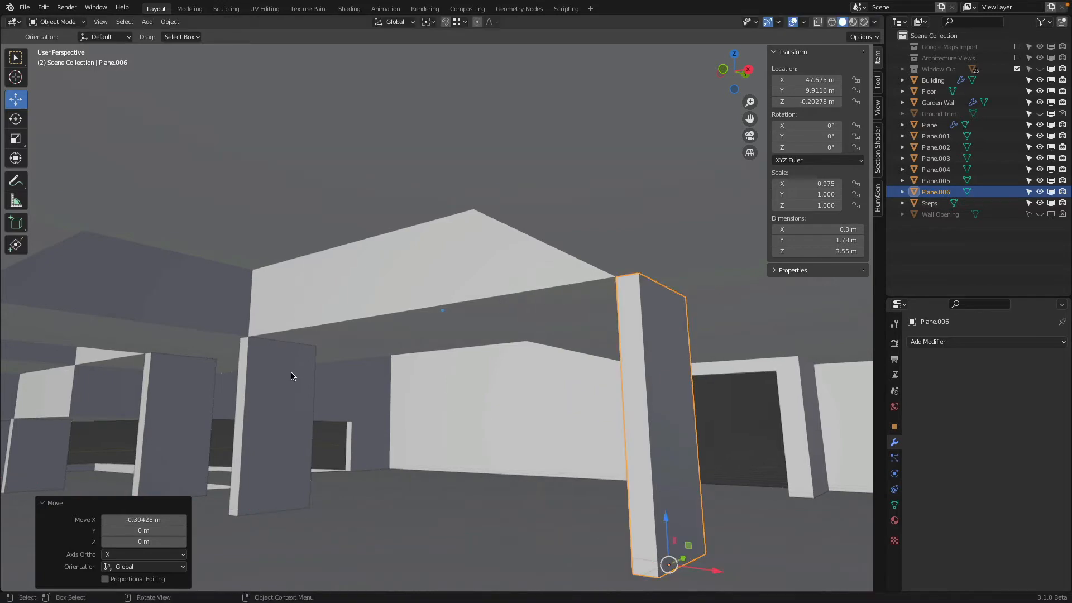
Examine the pillar layout from above in wireframe
{"action": "middle_click_drag", "start_coordinate": [292, 373], "coordinate": [252, 447]}
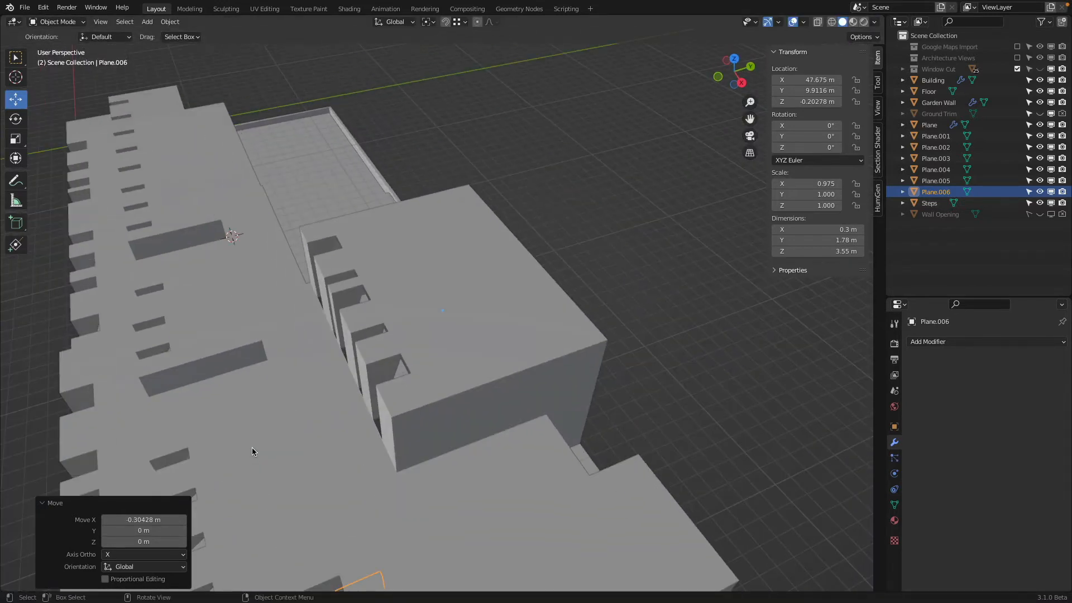
{"action": "key", "text": "KP_7"}
{"action": "key", "text": "shift+z"}
{"action": "middle_click_drag", "start_coordinate": [476, 478], "coordinate": [486, 308], "text": "shift"}
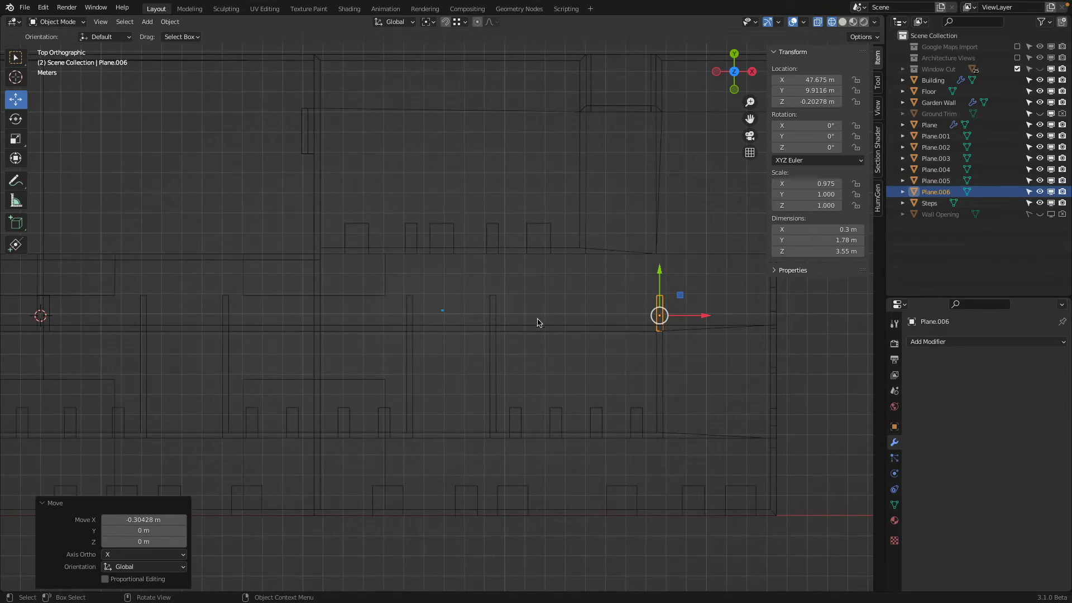
{"action": "mouse_move", "coordinate": [537, 322]}
{"action": "middle_mouse_down"}
{"action": "mouse_move", "coordinate": [526, 283]}
{"action": "mouse_move", "coordinate": [536, 258]}
{"action": "mouse_move", "coordinate": [571, 258]}
{"action": "mouse_move", "coordinate": [552, 320]}
{"action": "middle_mouse_up"}
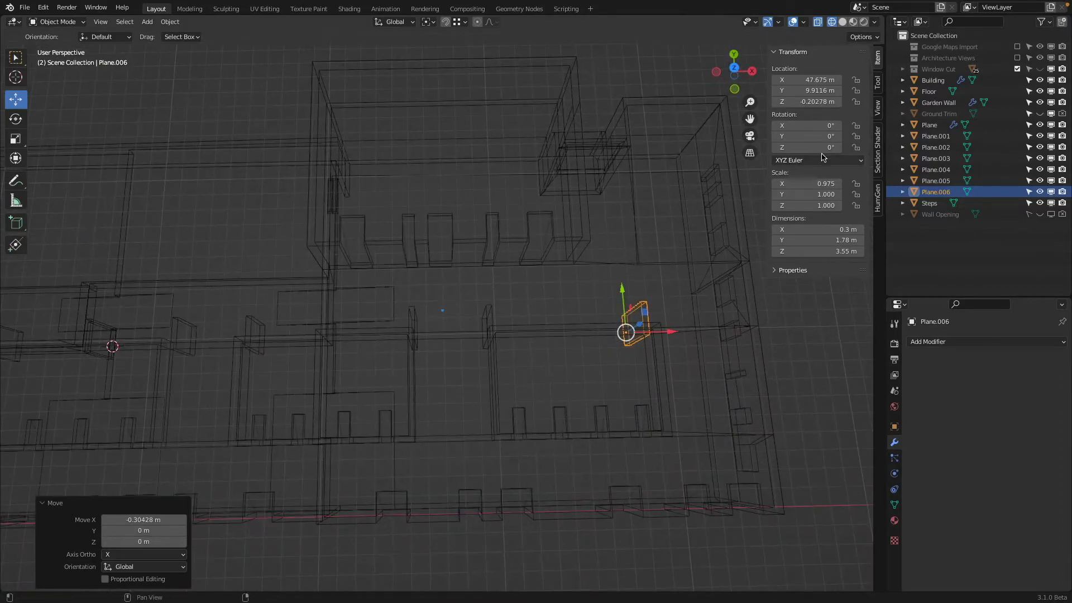
Compare the tall pillars' positions with the Architecture Views plan from above, leaving the plan hidden again
{"action": "left_click", "coordinate": [1017, 58]}
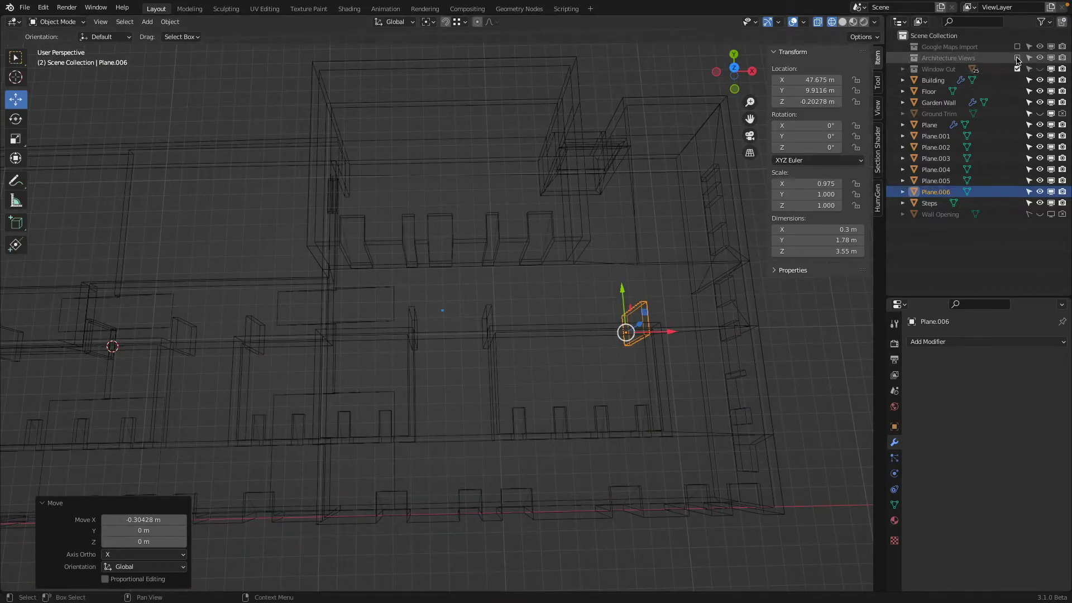
{"action": "left_click", "coordinate": [733, 71]}
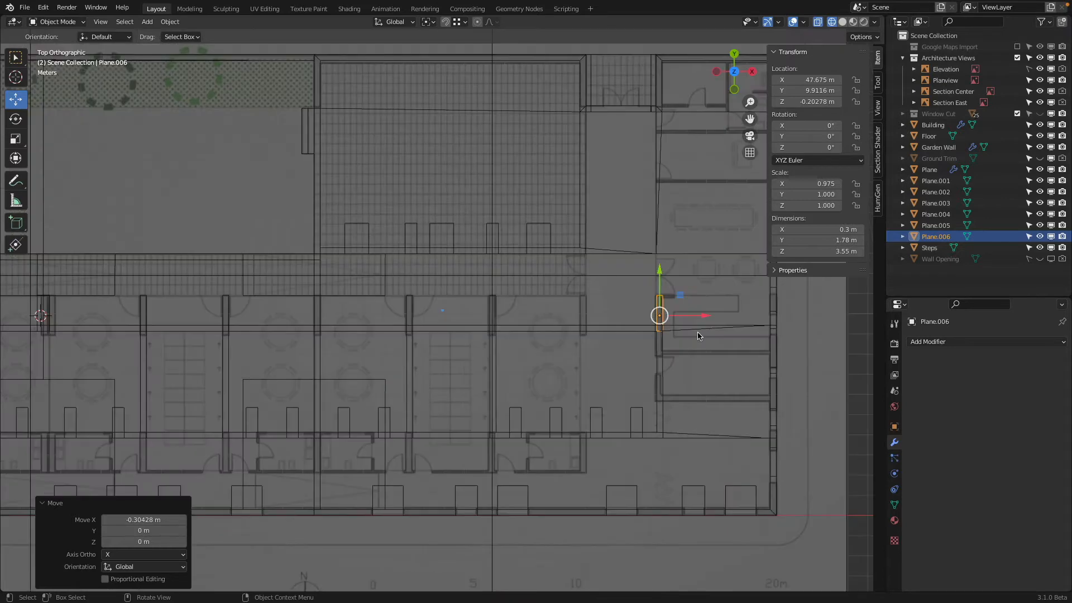
{"action": "left_click_drag", "start_coordinate": [702, 320], "coordinate": [668, 324]}
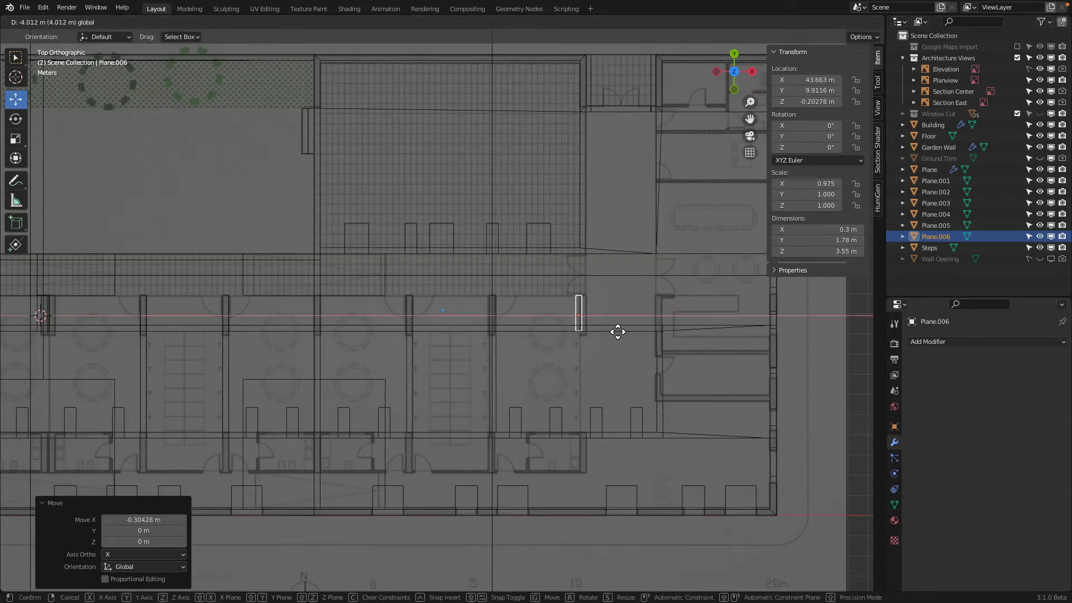
{"action": "left_click_drag", "start_coordinate": [570, 344], "coordinate": [592, 345]}
{"action": "right_click", "coordinate": [591, 345]}
{"action": "middle_click_drag", "start_coordinate": [718, 316], "coordinate": [763, 277], "text": "shift"}
{"action": "scroll", "coordinate": [569, 294], "scroll_direction": "up", "scroll_amount": 7}
{"action": "scroll", "coordinate": [569, 292], "scroll_direction": "down", "scroll_amount": 5}
{"action": "scroll", "coordinate": [569, 296], "scroll_direction": "down", "scroll_amount": 1}
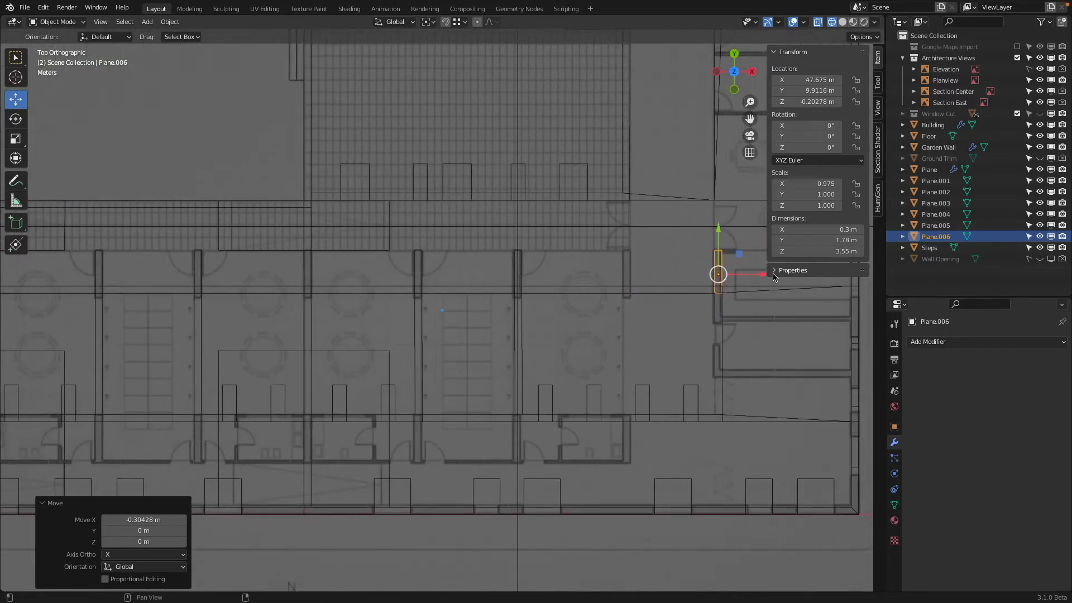
{"action": "middle_click_drag", "start_coordinate": [569, 282], "coordinate": [562, 339]}
{"action": "left_click", "coordinate": [908, 59]}
{"action": "left_click", "coordinate": [1017, 58]}
Select the two tall pillars at the recess corners and snap the 3D cursor to the midpoint between them
{"action": "left_click", "coordinate": [455, 321]}
{"action": "left_click", "coordinate": [609, 346], "text": "shift"}
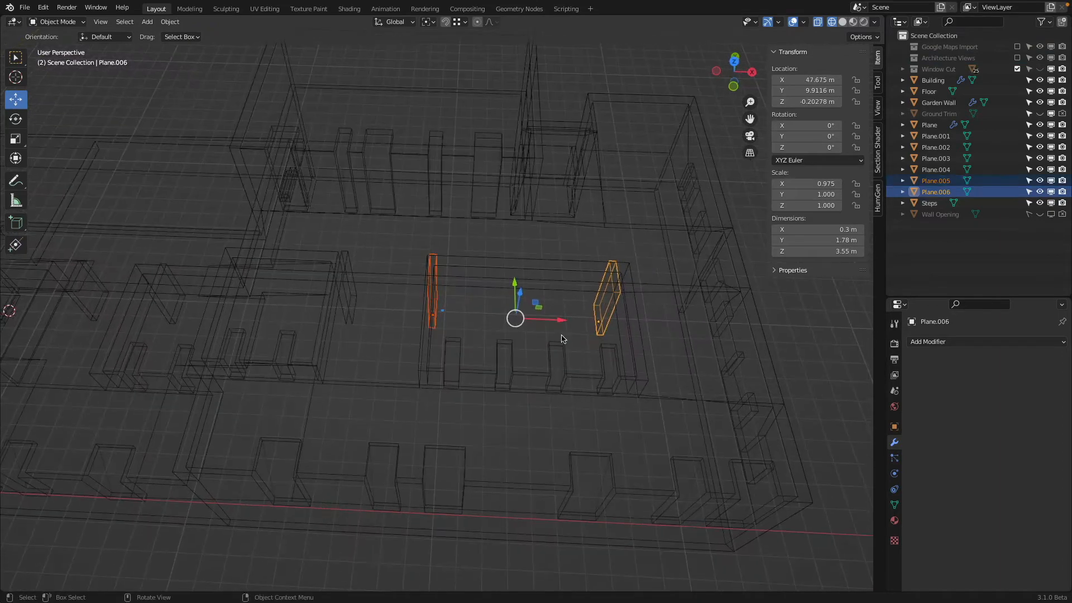
{"action": "mouse_move", "coordinate": [494, 339]}
{"action": "middle_mouse_down"}
{"action": "mouse_move", "coordinate": [488, 399]}
{"action": "mouse_move", "coordinate": [496, 358]}
{"action": "middle_mouse_up"}
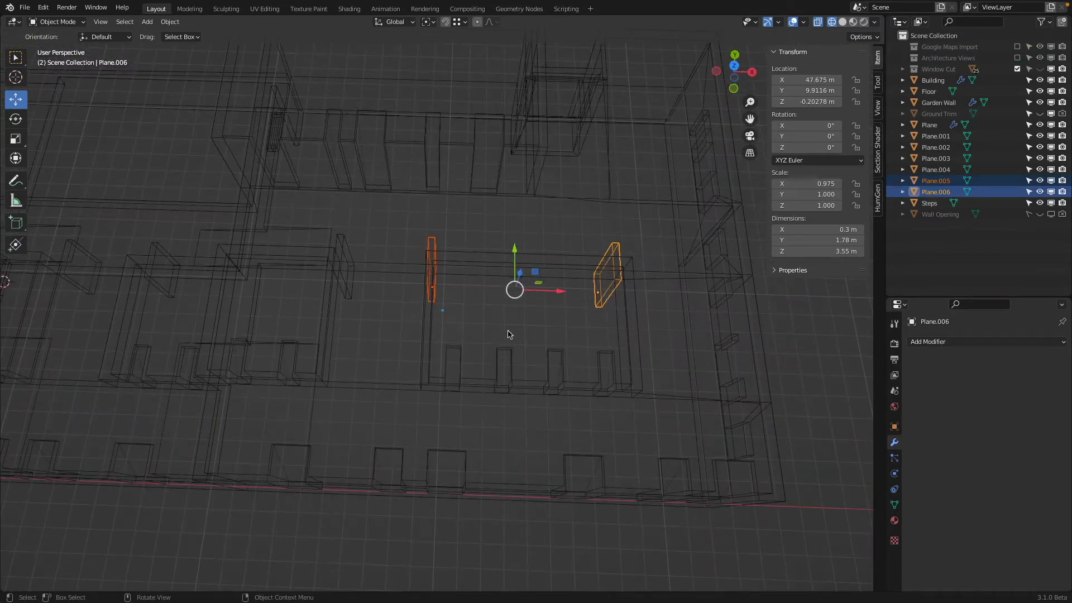
{"action": "key", "text": "shift+s"}
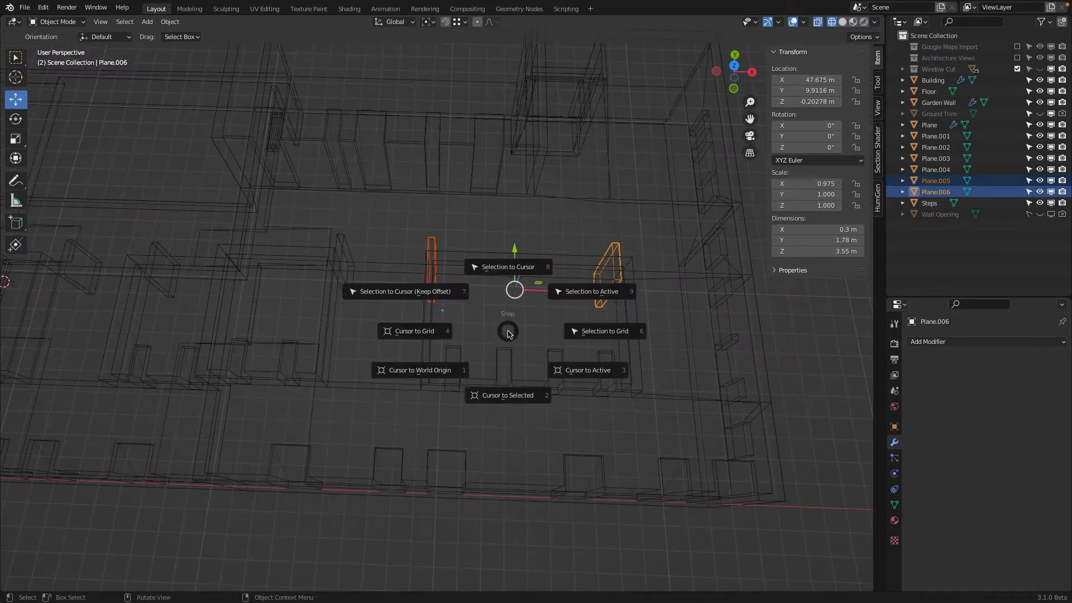
{"action": "left_click", "coordinate": [504, 395]}
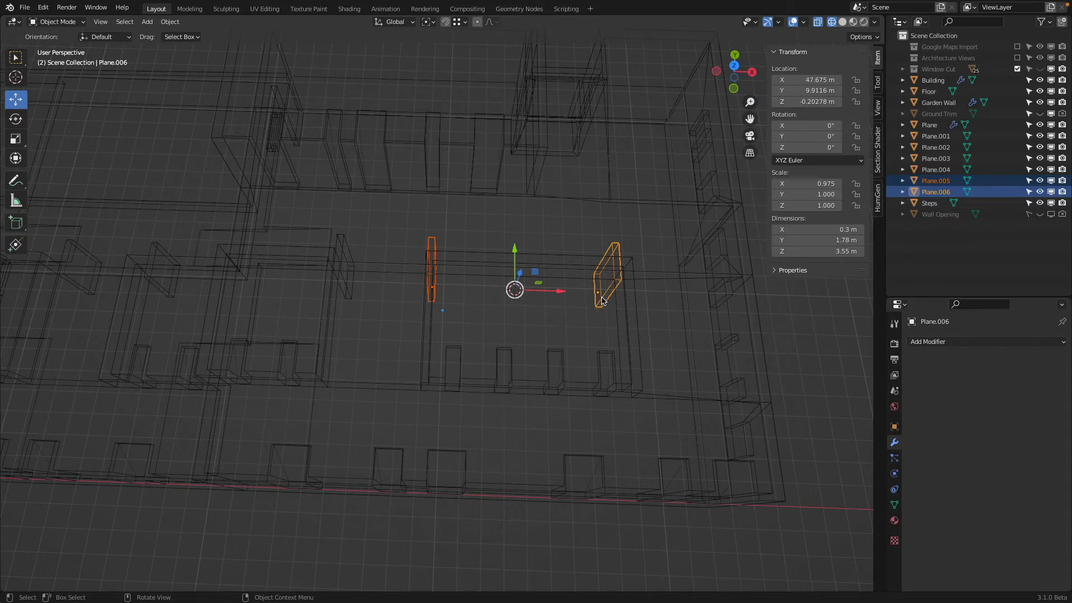
Duplicate the tall pillar at X 47.675 m and snap the copy to the 3D cursor midway between the recess corners
{"action": "key", "text": "shift+d"}
{"action": "left_click", "coordinate": [563, 229]}
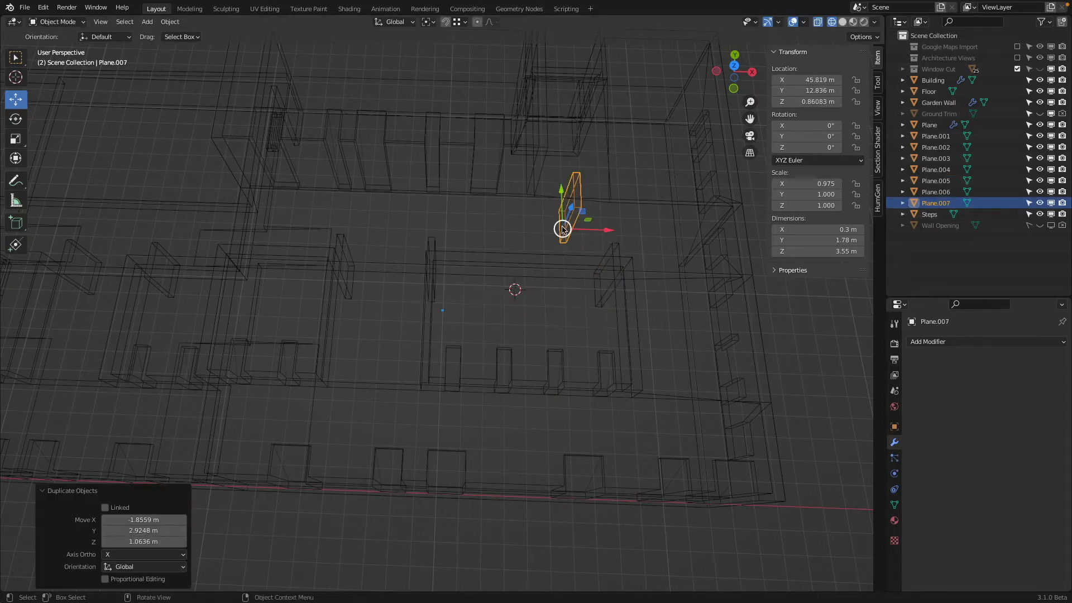
{"action": "key", "text": "shift+s"}
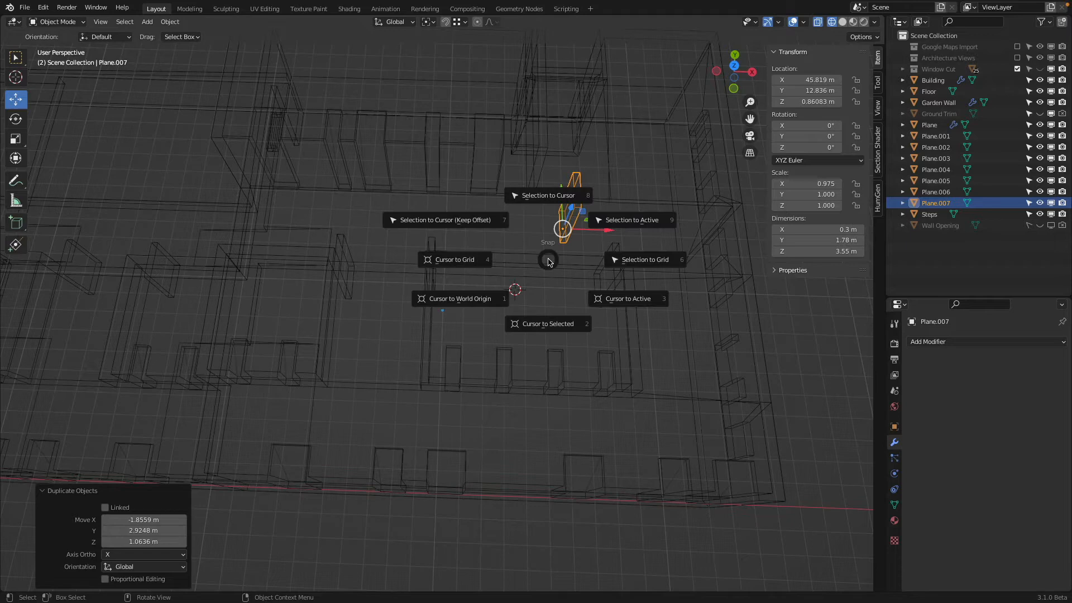
{"action": "left_click", "coordinate": [548, 195]}
{"action": "left_click", "coordinate": [630, 304]}
{"action": "mouse_move", "coordinate": [629, 304]}
{"action": "middle_mouse_down"}
{"action": "mouse_move", "coordinate": [584, 231]}
{"action": "mouse_move", "coordinate": [512, 196]}
{"action": "mouse_move", "coordinate": [488, 209]}
{"action": "mouse_move", "coordinate": [462, 246]}
{"action": "mouse_move", "coordinate": [565, 298]}
{"action": "middle_mouse_up"}
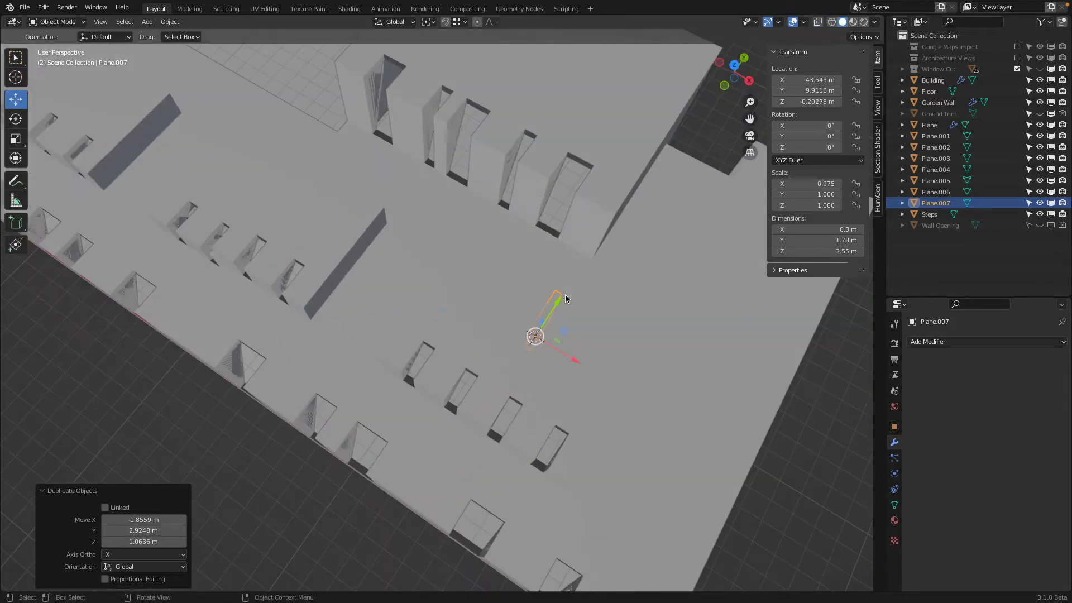
Add a camera at the 3D cursor and move it in front view about 7.94 m along X and 1.63 m along Z
{"action": "key", "text": "KP_7"}
{"action": "key", "text": "z"}
{"action": "left_click", "coordinate": [479, 287]}
{"action": "scroll", "coordinate": [486, 287], "scroll_direction": "down", "scroll_amount": 4}
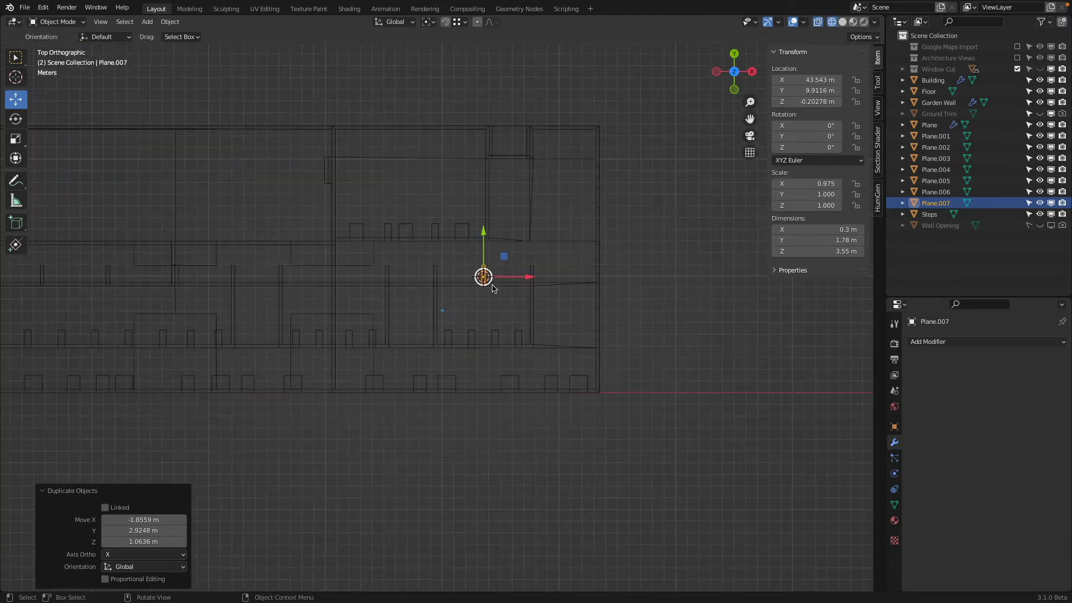
{"action": "scroll", "coordinate": [491, 288], "scroll_direction": "down", "scroll_amount": 3}
{"action": "key", "text": "KP_1"}
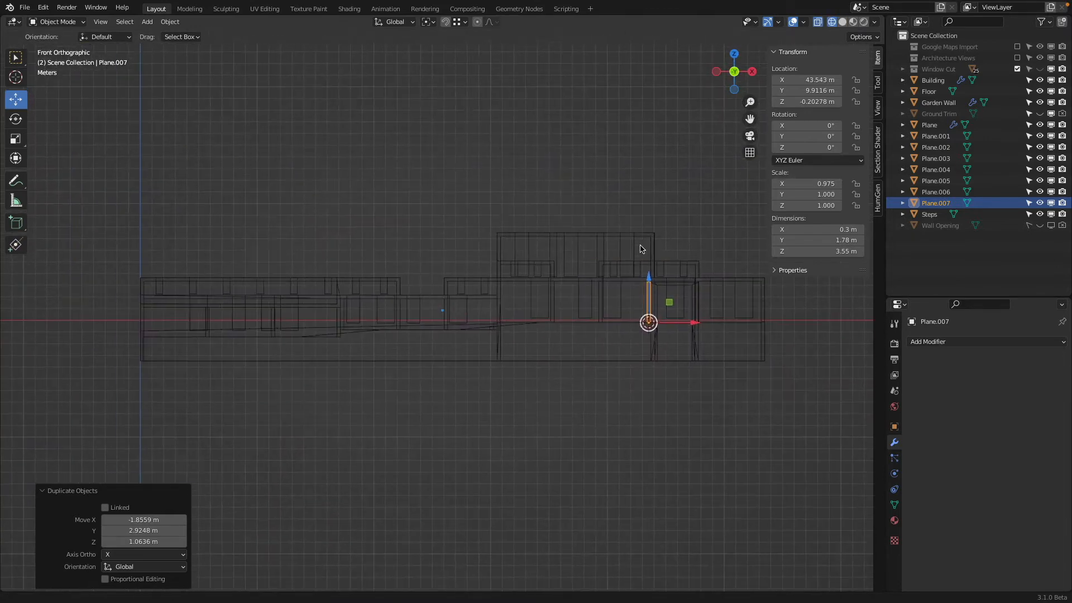
{"action": "key", "text": "shift+a"}
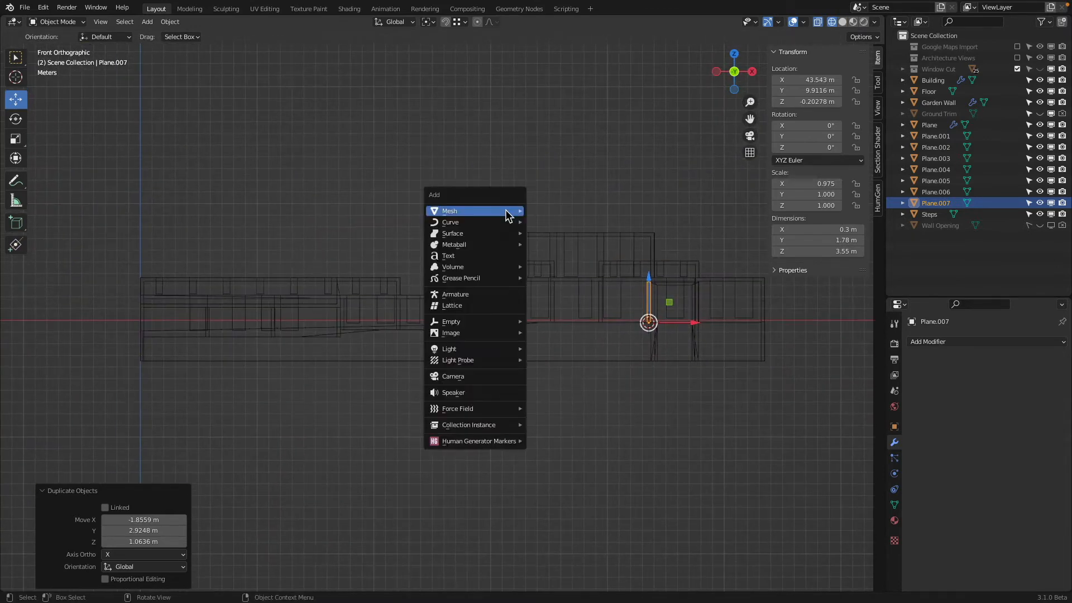
{"action": "left_click", "coordinate": [469, 377]}
{"action": "key", "text": "g"}
{"action": "left_click", "coordinate": [726, 342]}
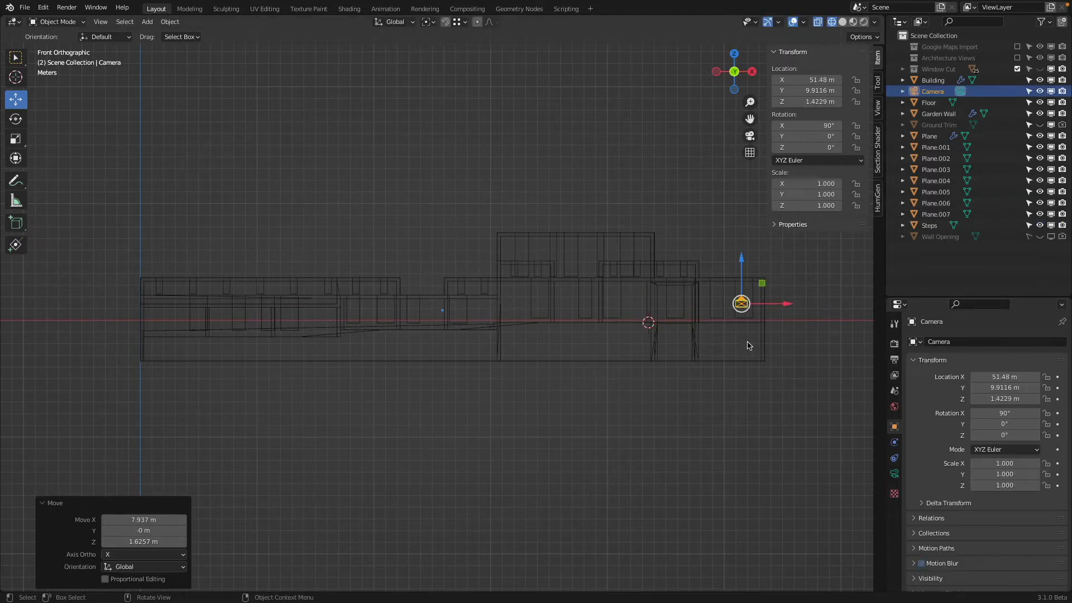
Lower the camera to the pillar's base level at Z -0.203 m and raise it 1.7 m along Z
{"action": "middle_click_drag", "start_coordinate": [780, 310], "coordinate": [613, 310], "text": "shift"}
{"action": "scroll", "coordinate": [613, 310], "scroll_direction": "up", "scroll_amount": 7}
{"action": "middle_click_drag", "start_coordinate": [817, 265], "coordinate": [575, 225], "text": "shift"}
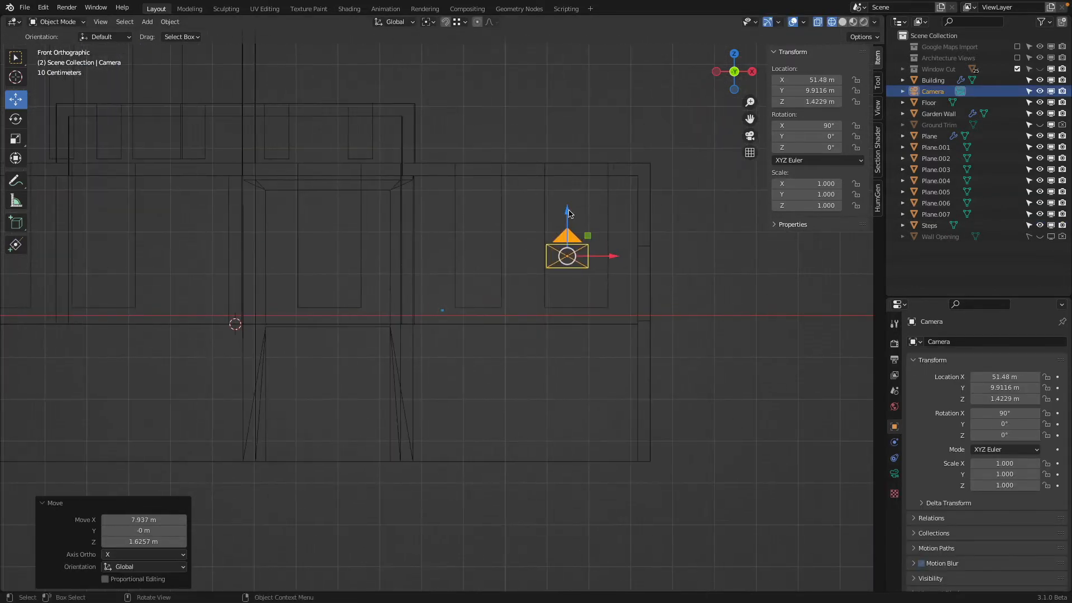
{"action": "left_click_drag", "start_coordinate": [568, 214], "coordinate": [642, 333]}
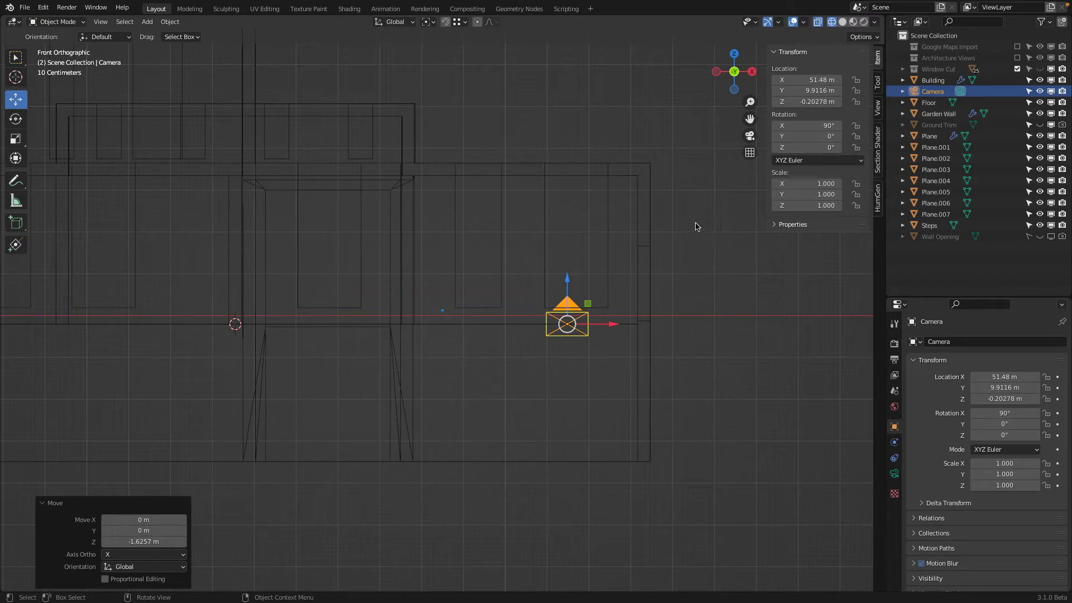
{"action": "key", "text": "g"}
{"action": "key", "text": "z"}
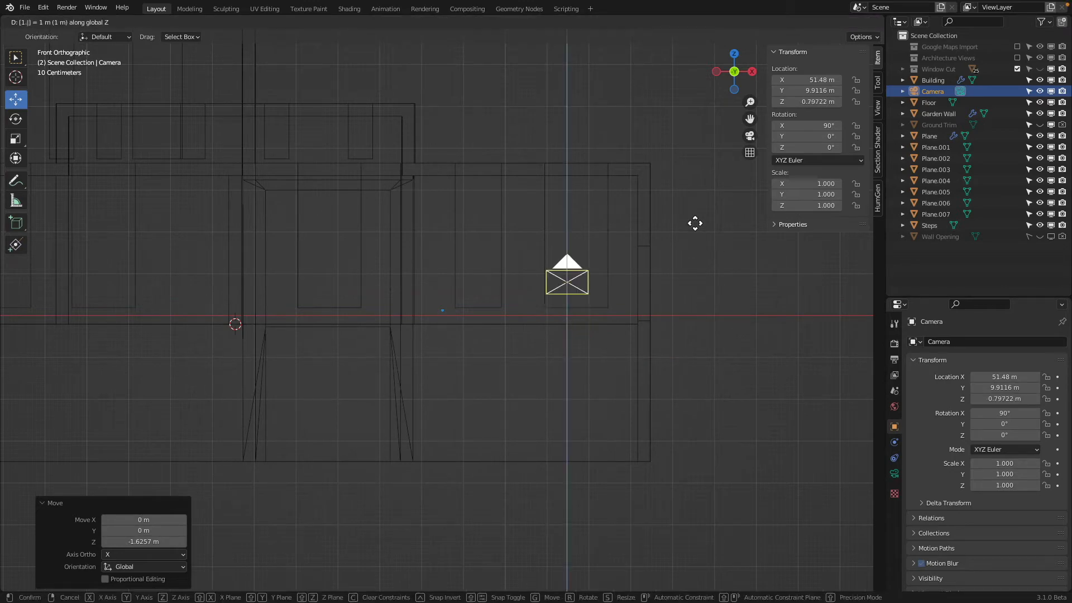
{"action": "key", "text": "Return"}
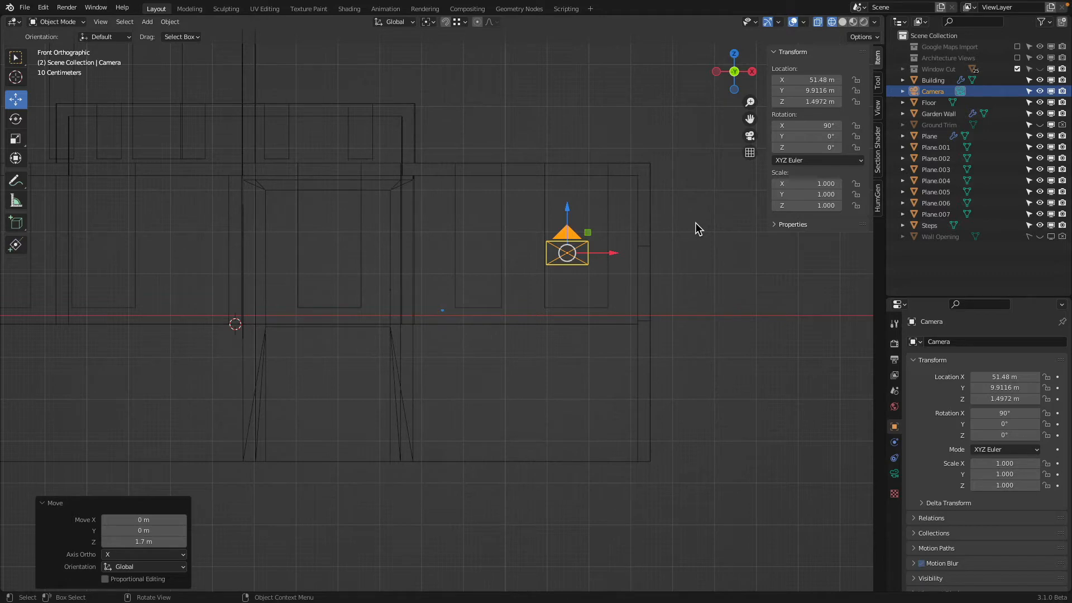
Move the camera about -5.98 m along Y and rotate it to 90° about Z to face along the building
{"action": "key", "text": "KP_7"}
{"action": "scroll", "coordinate": [705, 265], "scroll_direction": "down", "scroll_amount": 3}
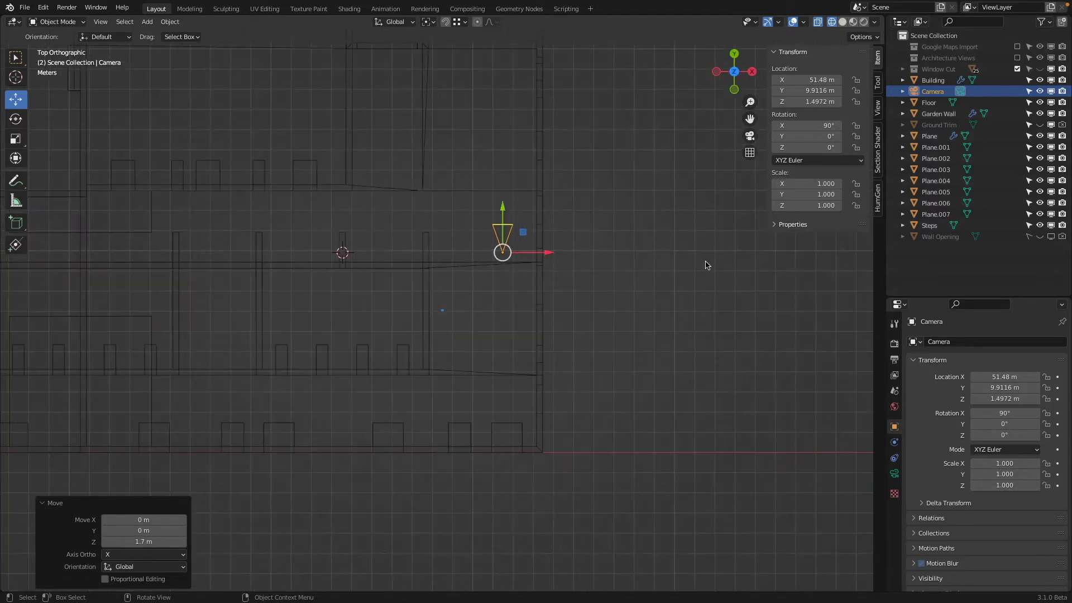
{"action": "left_click_drag", "start_coordinate": [504, 211], "coordinate": [527, 330]}
{"action": "key", "text": "r"}
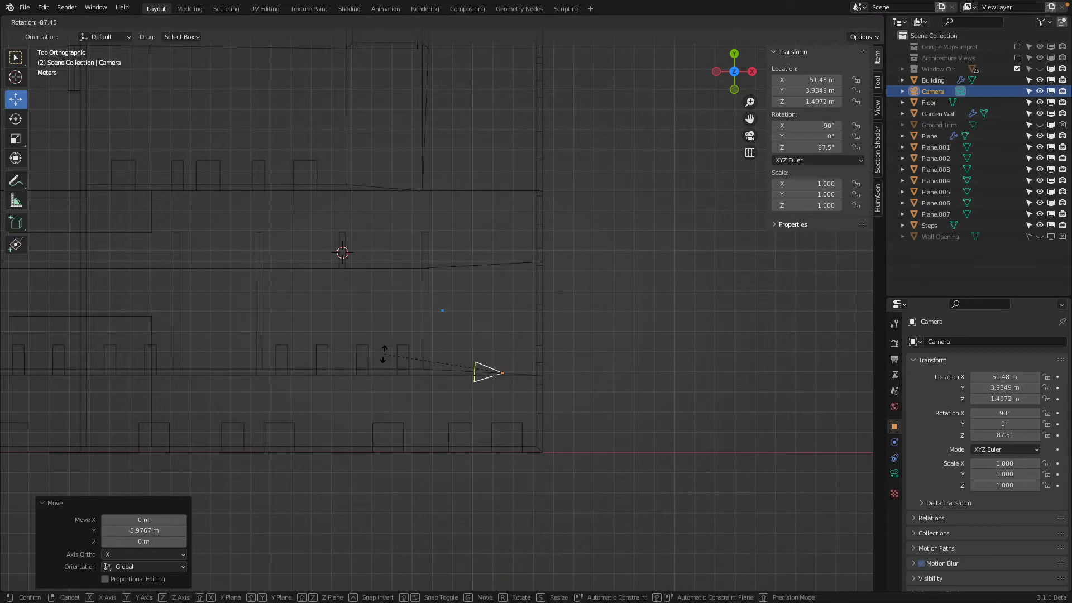
{"action": "key", "text": "Return"}
Look through the camera in solid shading and shift it about 0.67 m along Y to Y 4.60 m
{"action": "key", "text": "KP_0"}
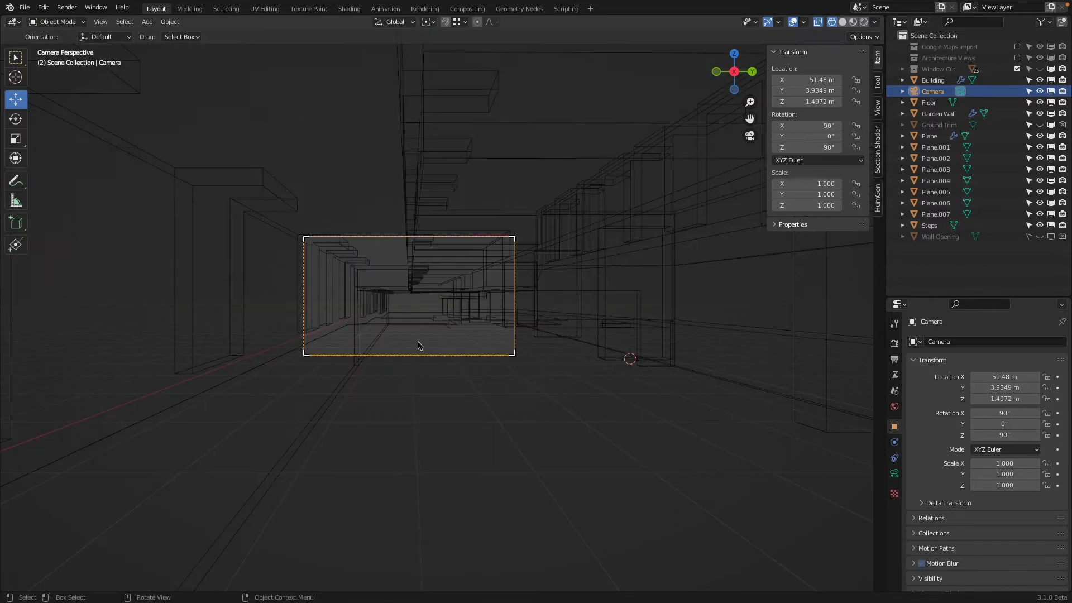
{"action": "scroll", "coordinate": [420, 345], "scroll_direction": "up", "scroll_amount": 1}
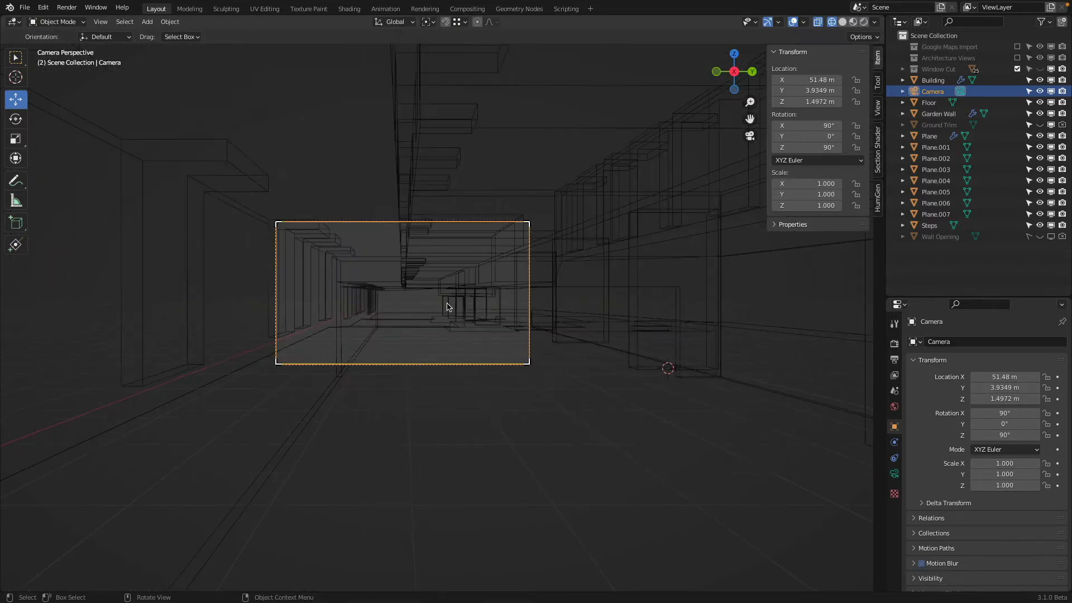
{"action": "key", "text": "z"}
{"action": "left_click", "coordinate": [550, 302]}
{"action": "scroll", "coordinate": [437, 290], "scroll_direction": "up", "scroll_amount": 4}
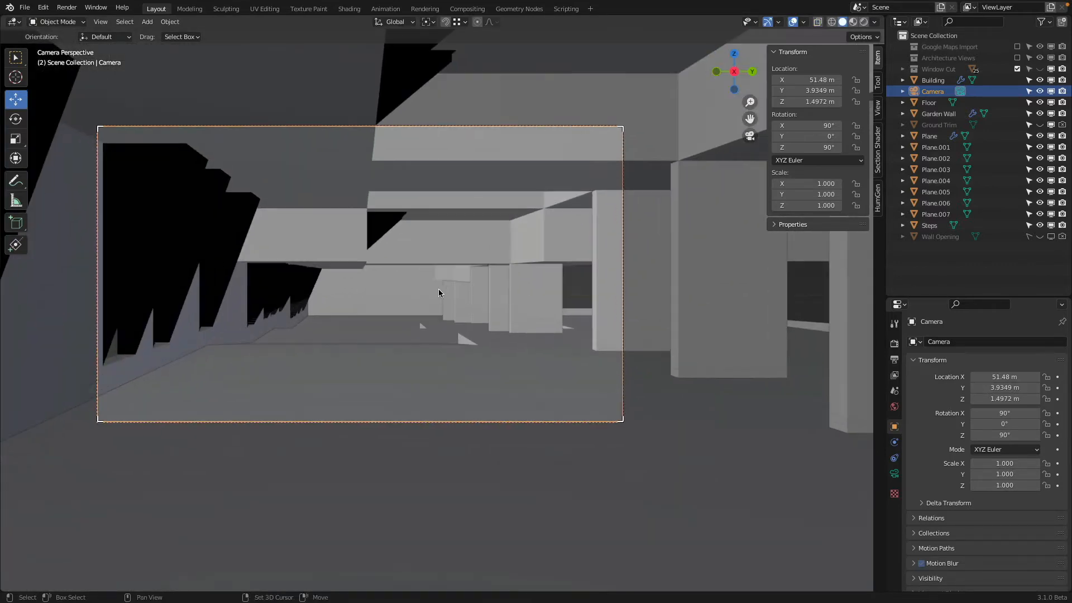
{"action": "middle_click_drag", "start_coordinate": [437, 290], "coordinate": [326, 273], "text": "shift"}
{"action": "scroll", "coordinate": [327, 266], "scroll_direction": "down", "scroll_amount": 2}
{"action": "key", "text": "g"}
{"action": "key", "text": "x"}
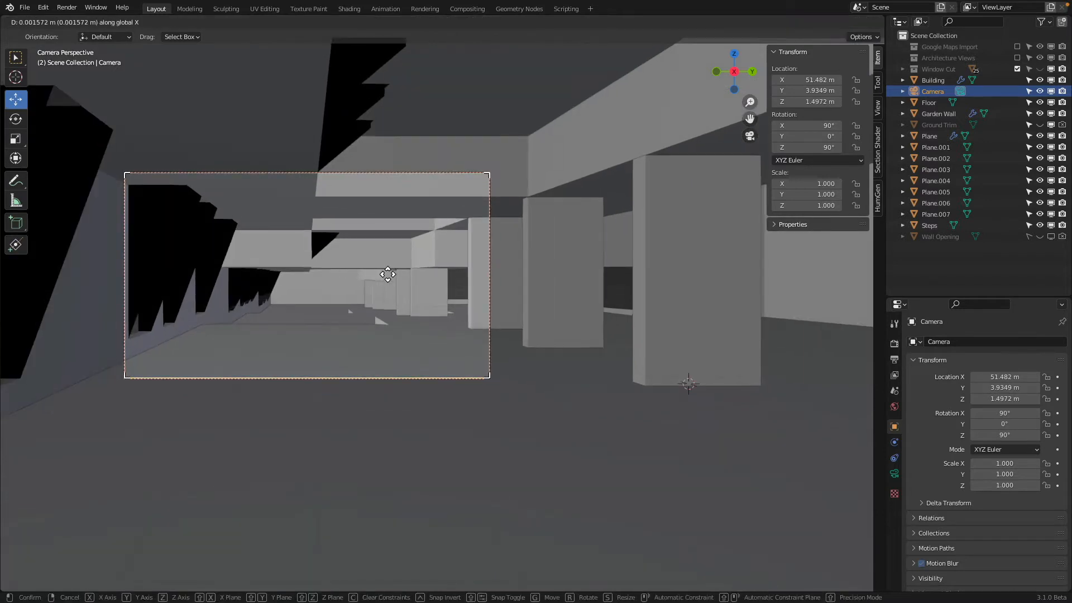
{"action": "key", "text": "y"}
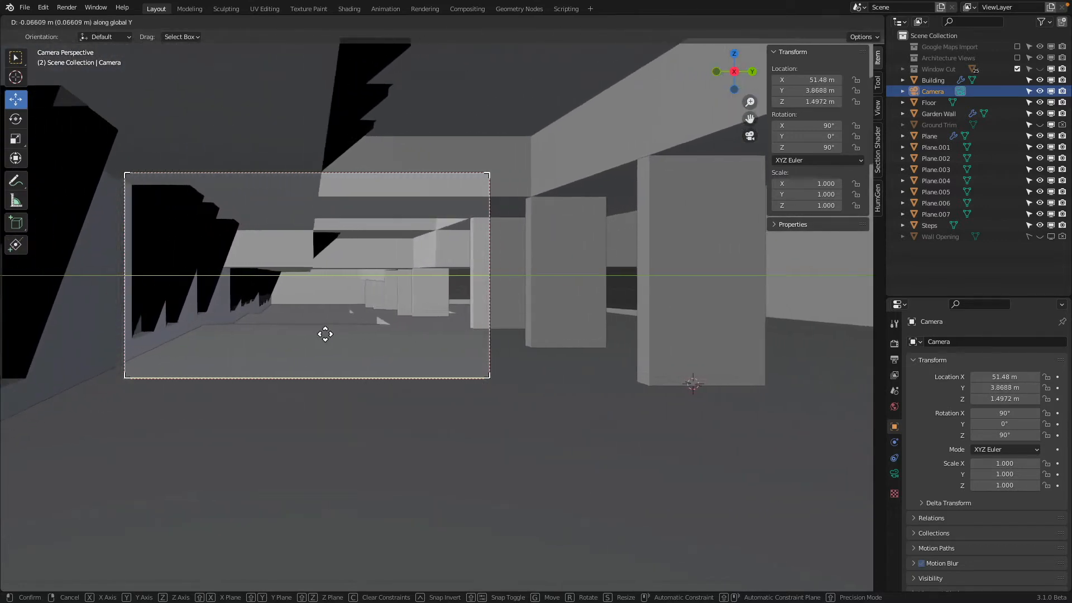
{"action": "left_click", "coordinate": [385, 331]}
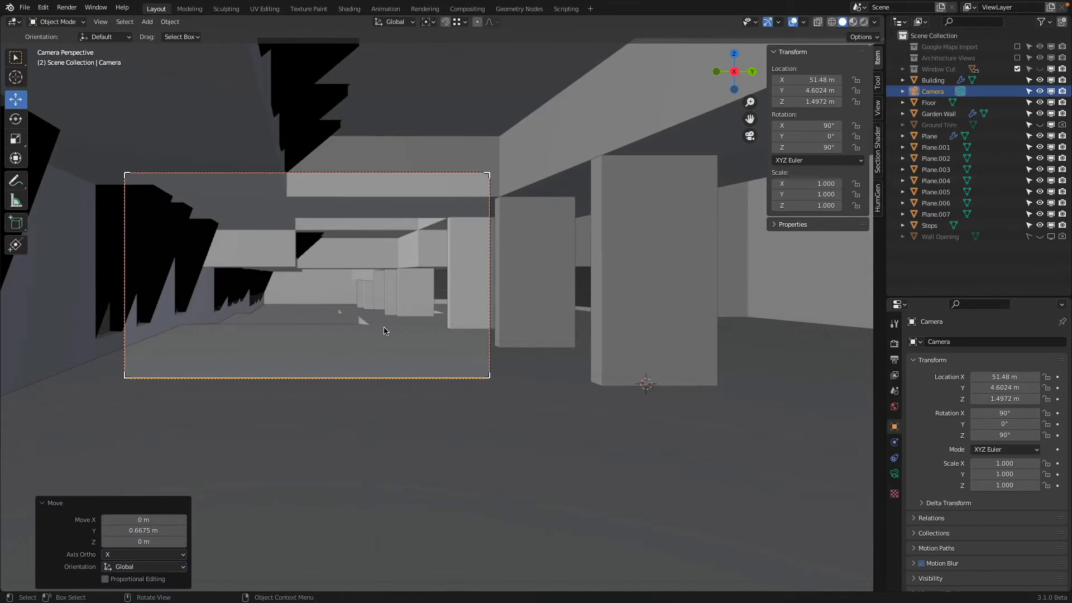
Examine the outside of the building around the recessed doorway in solid shading
{"action": "key", "text": "KP_7"}
{"action": "key", "text": "shift+z"}
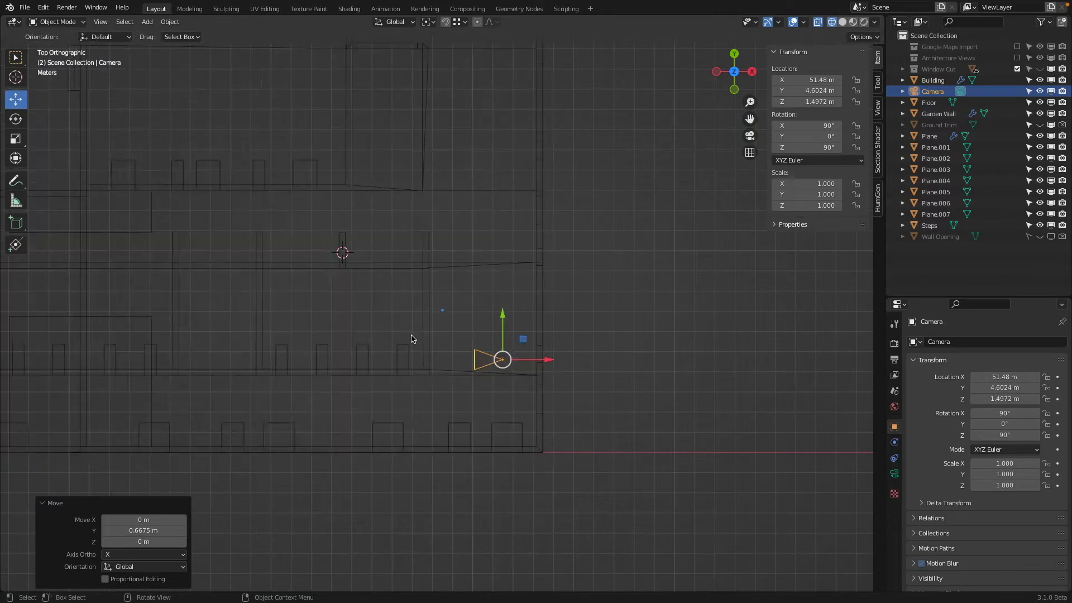
{"action": "mouse_move", "coordinate": [414, 337]}
{"action": "middle_mouse_down"}
{"action": "mouse_move", "coordinate": [477, 376]}
{"action": "mouse_move", "coordinate": [412, 268]}
{"action": "mouse_move", "coordinate": [363, 221]}
{"action": "middle_mouse_up"}
{"action": "key", "text": "shift+z"}
{"action": "middle_click_drag", "start_coordinate": [461, 342], "coordinate": [410, 309]}
{"action": "scroll", "coordinate": [425, 309], "scroll_direction": "up", "scroll_amount": 5}
{"action": "mouse_move", "coordinate": [410, 309]}
{"action": "middle_mouse_down", "text": "shift"}
{"action": "mouse_move", "coordinate": [480, 316]}
{"action": "mouse_move", "coordinate": [442, 342]}
{"action": "middle_mouse_up", "text": "shift"}
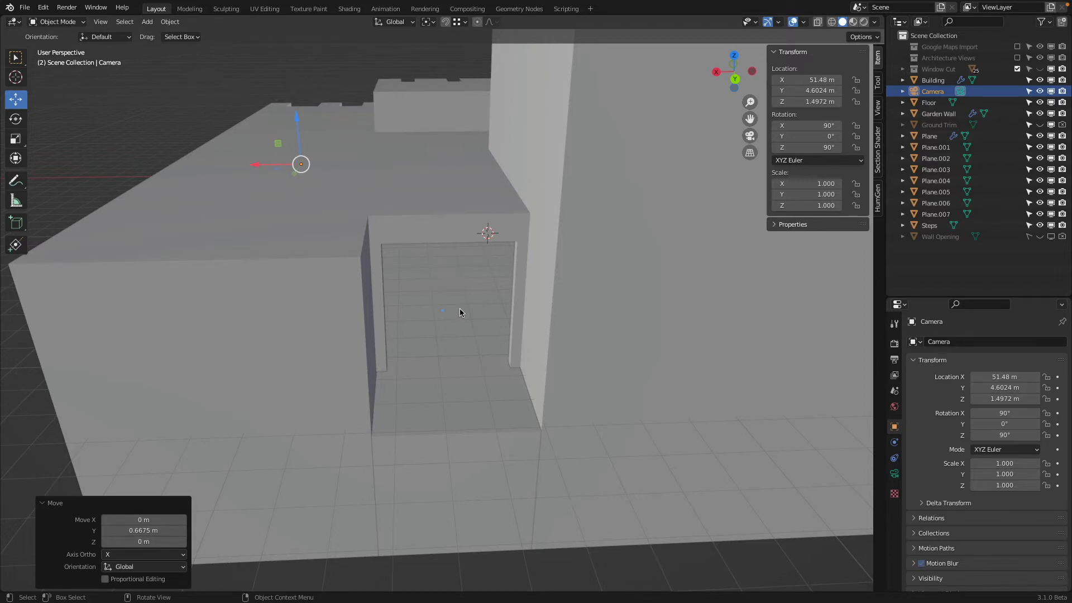
{"action": "middle_click_drag", "start_coordinate": [433, 294], "coordinate": [373, 272]}
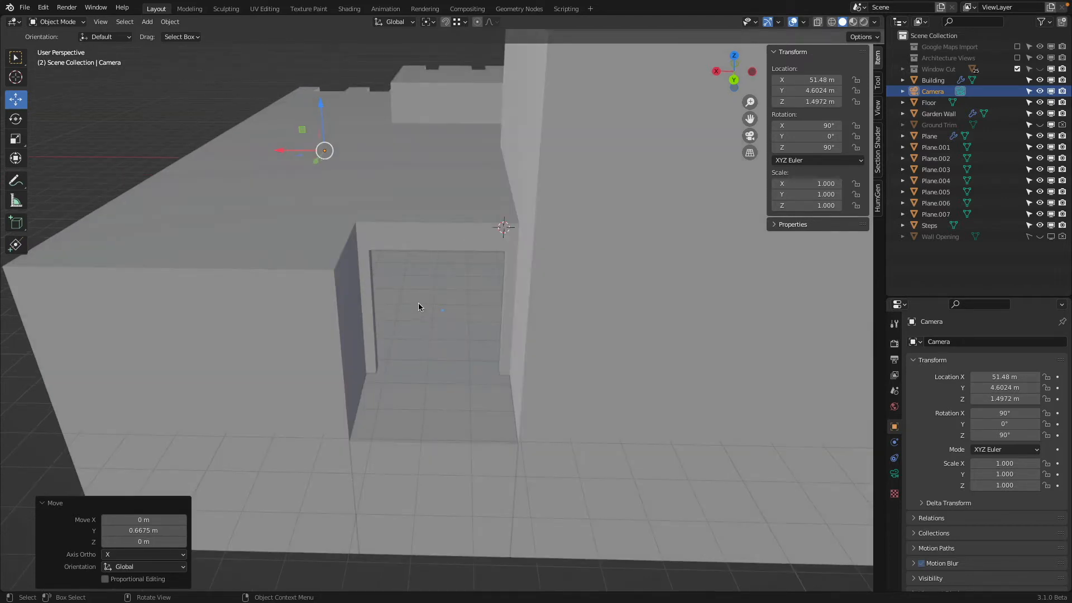
{"action": "middle_click_drag", "start_coordinate": [419, 306], "coordinate": [346, 261]}
{"action": "middle_click_drag", "start_coordinate": [421, 257], "coordinate": [435, 266]}
Add a cube and move it near the recessed doorway, to about X 46.25 m, Y 19.31 m, Z 2.00 m
{"action": "key", "text": "shift+a"}
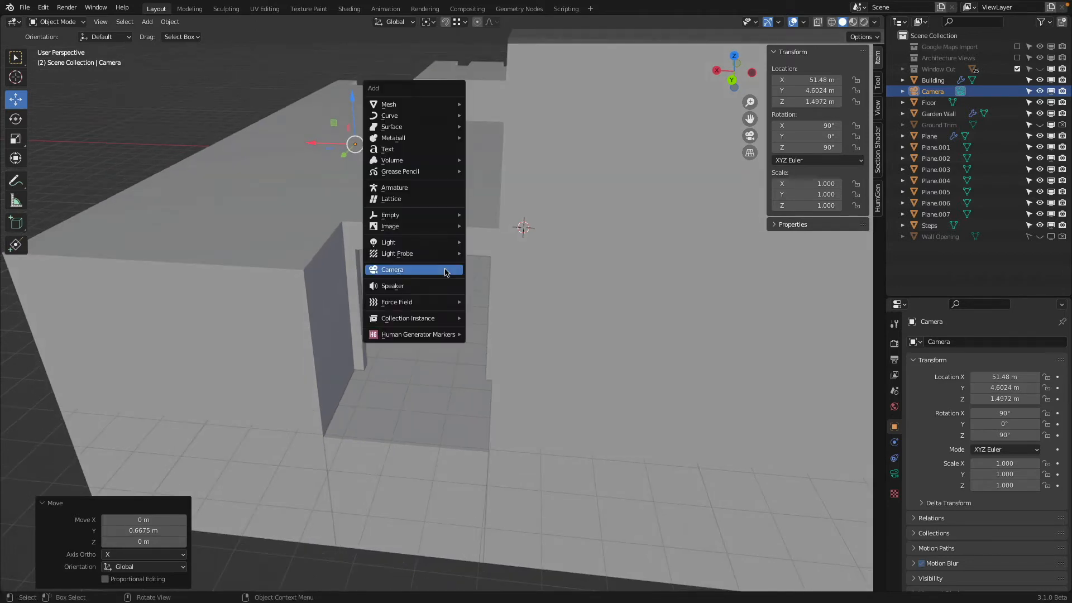
{"action": "mouse_move", "coordinate": [415, 110]}
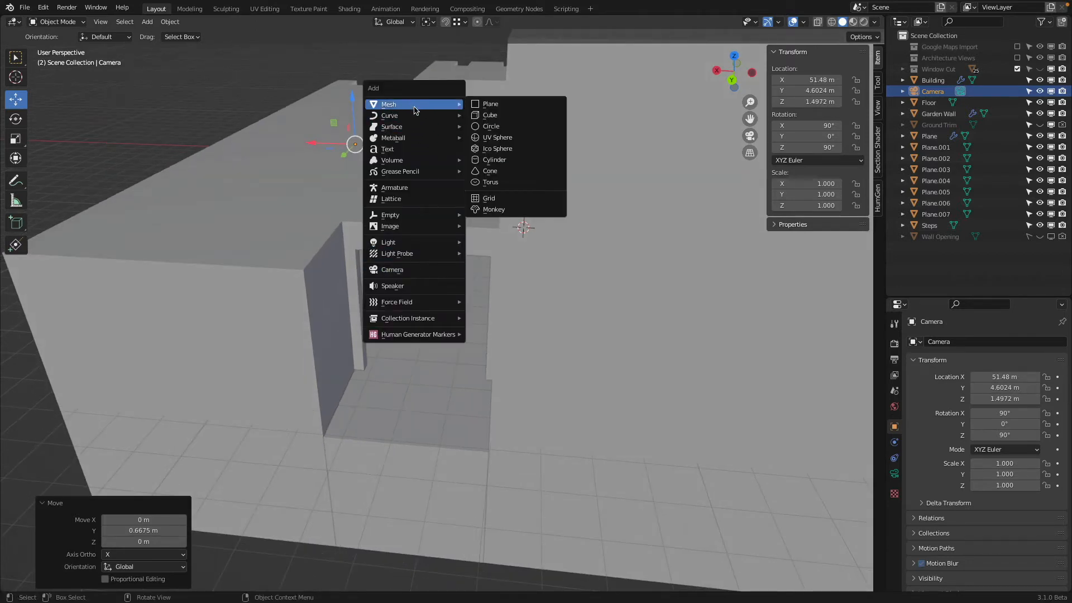
{"action": "left_click", "coordinate": [487, 116]}
{"action": "left_click_drag", "start_coordinate": [513, 228], "coordinate": [374, 261]}
{"action": "scroll", "coordinate": [375, 260], "scroll_direction": "up", "scroll_amount": 2}
{"action": "mouse_move", "coordinate": [377, 259]}
{"action": "middle_mouse_down"}
{"action": "mouse_move", "coordinate": [447, 313]}
{"action": "mouse_move", "coordinate": [461, 305]}
{"action": "middle_mouse_up"}
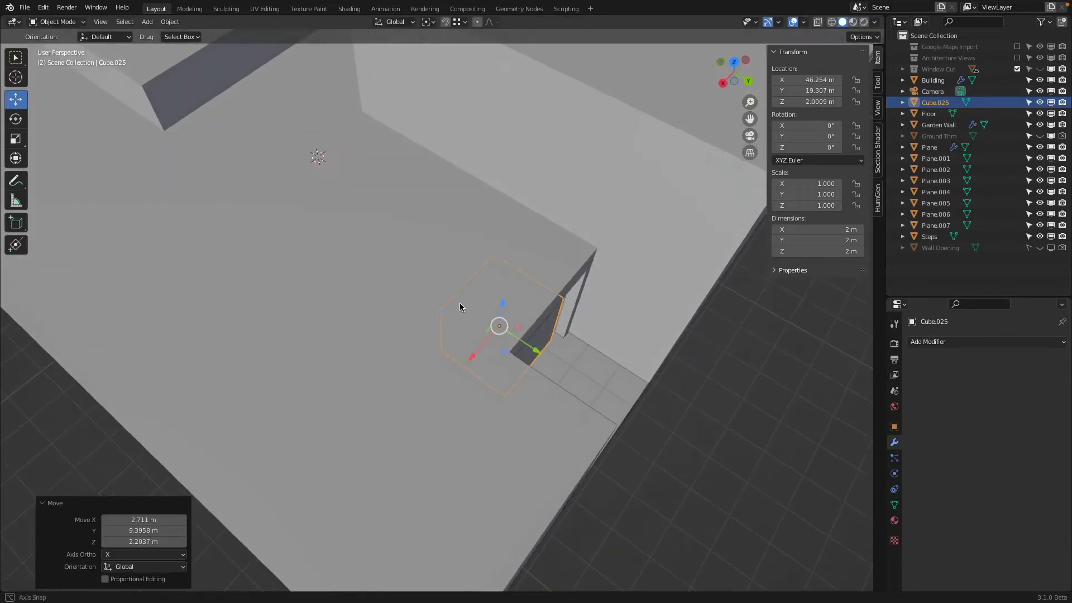
Hide the floor and thin the new cube to 0.3 m along Y by moving its face on the building's interior side
{"action": "key", "text": "z"}
{"action": "left_click", "coordinate": [383, 307]}
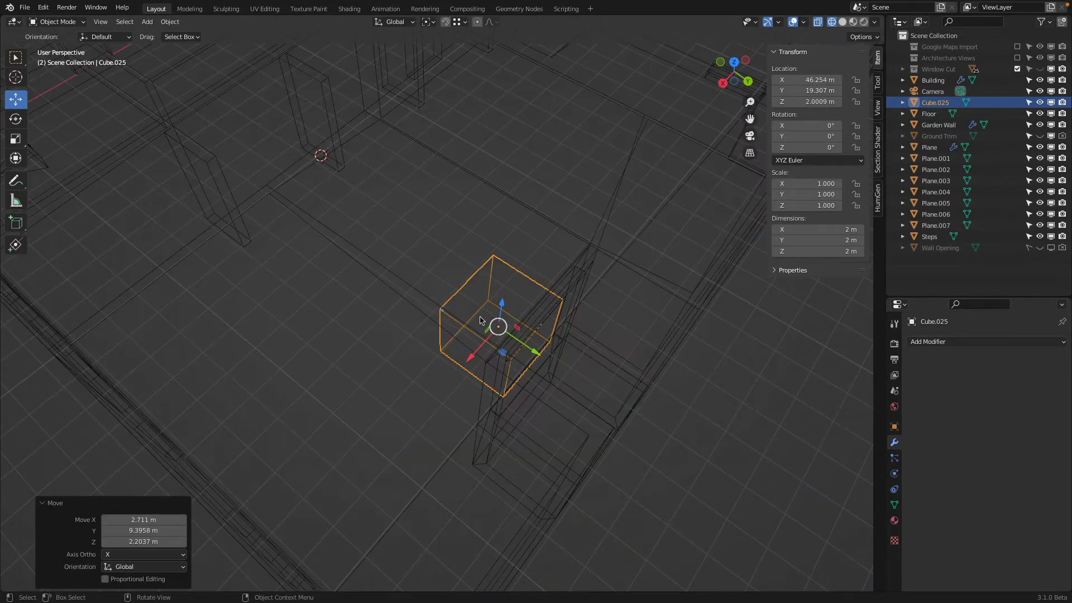
{"action": "key", "text": "Tab"}
{"action": "mouse_move", "coordinate": [553, 313]}
{"action": "middle_mouse_down"}
{"action": "mouse_move", "coordinate": [569, 303]}
{"action": "mouse_move", "coordinate": [256, 108]}
{"action": "middle_mouse_up"}
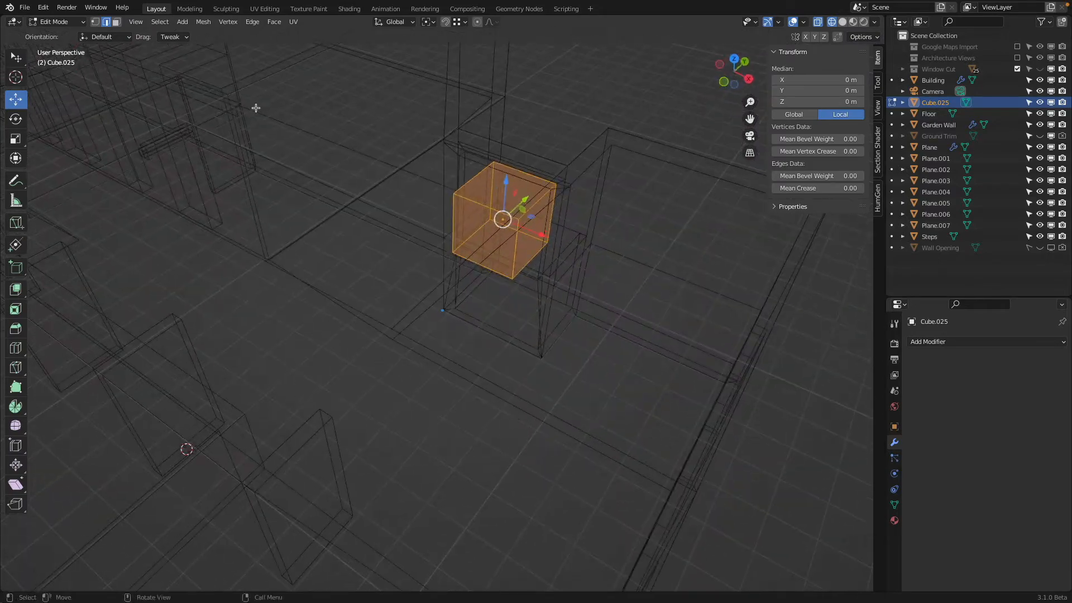
{"action": "left_click", "coordinate": [116, 22]}
{"action": "left_click", "coordinate": [456, 231]}
{"action": "middle_click_drag", "start_coordinate": [456, 231], "coordinate": [524, 313]}
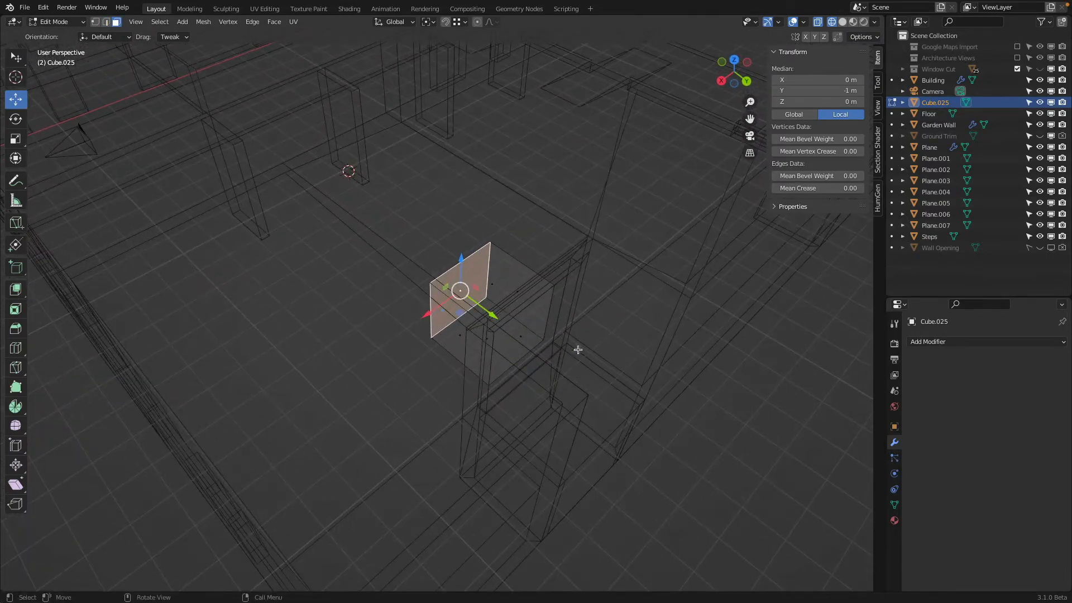
{"action": "key", "text": "shift+z"}
{"action": "mouse_move", "coordinate": [578, 350]}
{"action": "middle_mouse_down"}
{"action": "mouse_move", "coordinate": [639, 335]}
{"action": "mouse_move", "coordinate": [663, 304]}
{"action": "mouse_move", "coordinate": [725, 268]}
{"action": "mouse_move", "coordinate": [867, 215]}
{"action": "middle_mouse_up"}
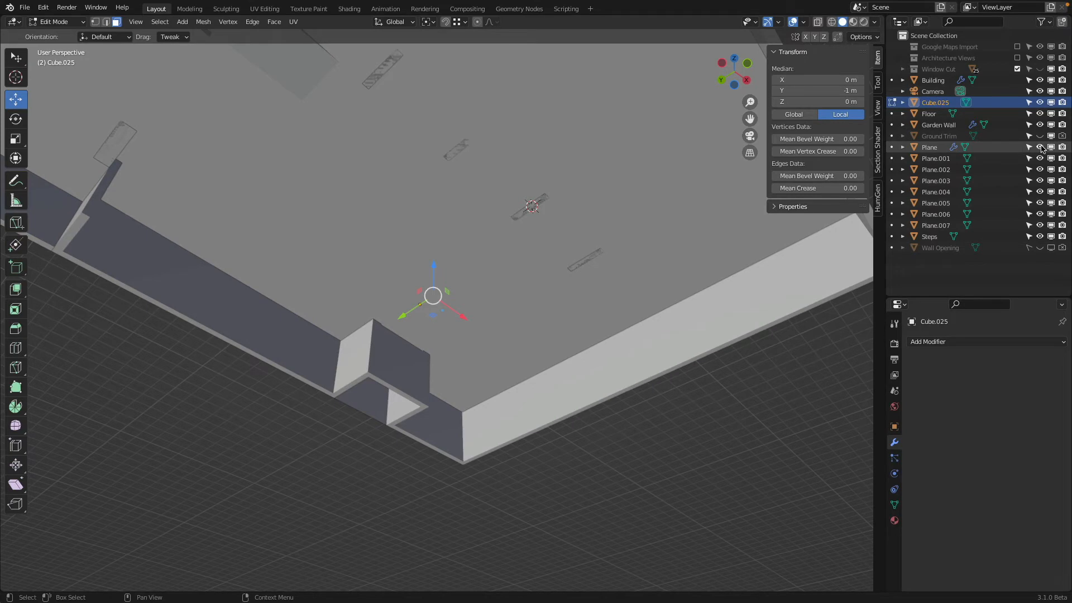
{"action": "left_click", "coordinate": [1040, 113]}
{"action": "scroll", "coordinate": [491, 254], "scroll_direction": "up", "scroll_amount": 5}
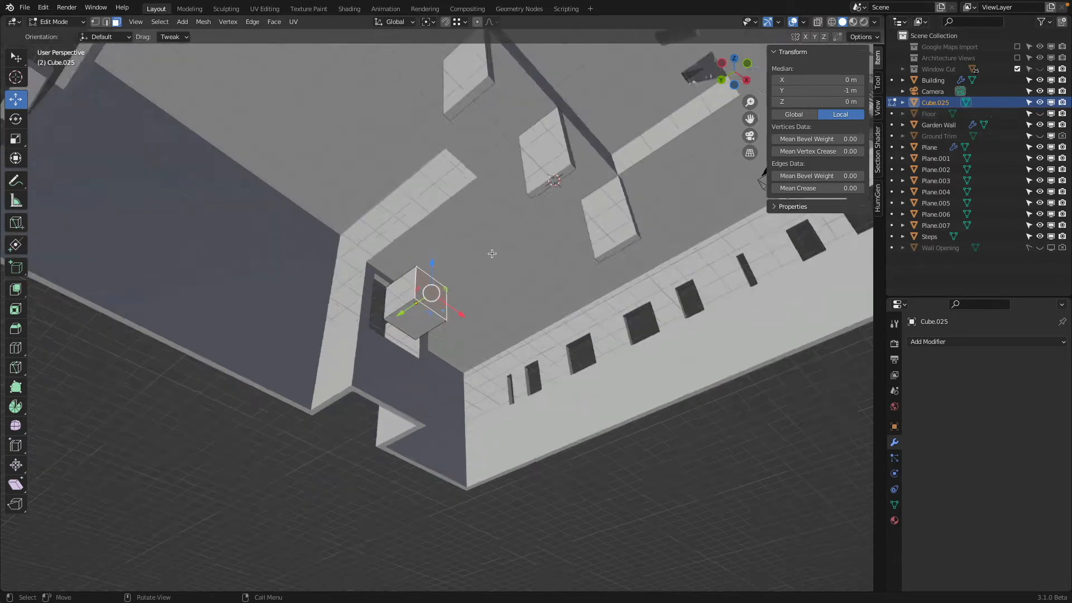
{"action": "middle_click_drag", "start_coordinate": [478, 259], "coordinate": [380, 275]}
{"action": "left_click_drag", "start_coordinate": [380, 276], "coordinate": [359, 286]}
Widen the panel to about 2.98 m along X by moving its side face to the edge of the doorway opening
{"action": "middle_click_drag", "start_coordinate": [305, 277], "coordinate": [365, 291]}
{"action": "left_click", "coordinate": [365, 290]}
{"action": "left_click_drag", "start_coordinate": [389, 312], "coordinate": [360, 289]}
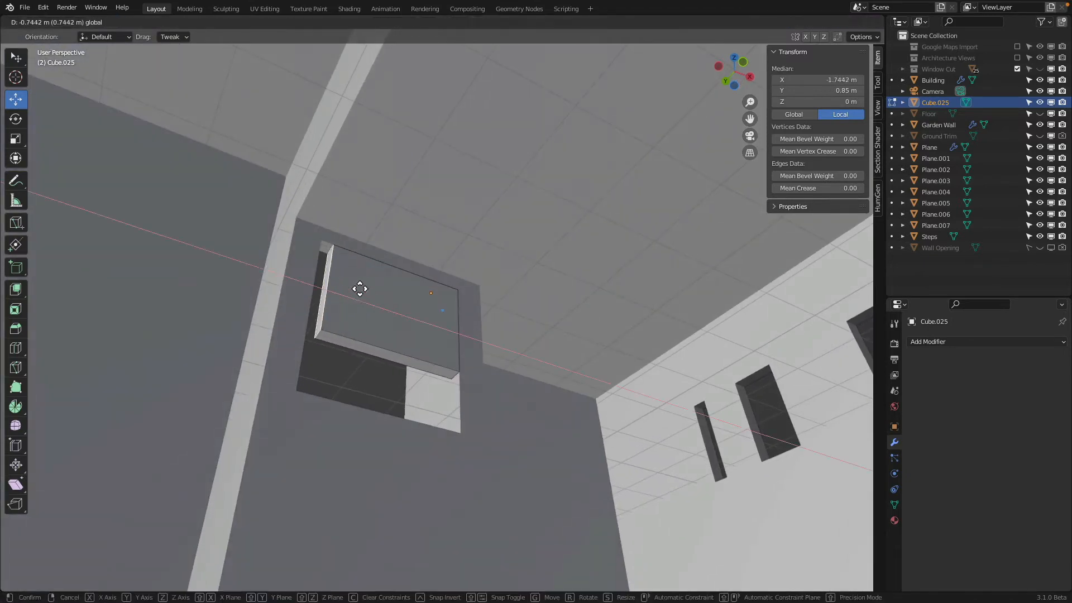
{"action": "left_click_drag", "start_coordinate": [327, 248], "coordinate": [327, 248]}
Lower the panel's bottom face by about 1.27 m towards the bottom of the doorway
{"action": "left_click", "coordinate": [334, 337]}
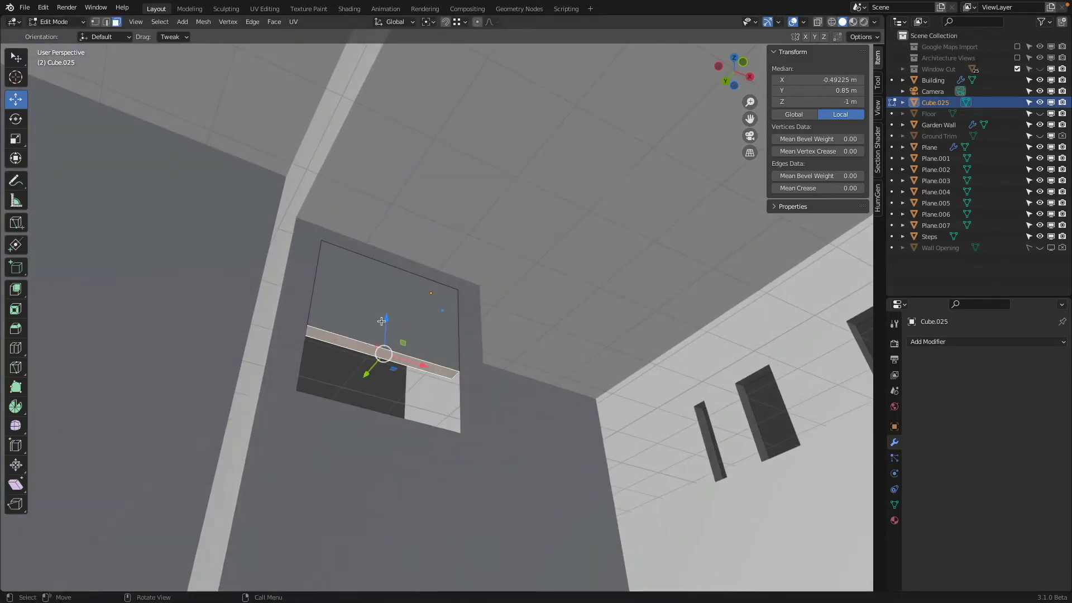
{"action": "left_click_drag", "start_coordinate": [382, 321], "coordinate": [455, 433]}
{"action": "middle_click_drag", "start_coordinate": [455, 433], "coordinate": [615, 391]}
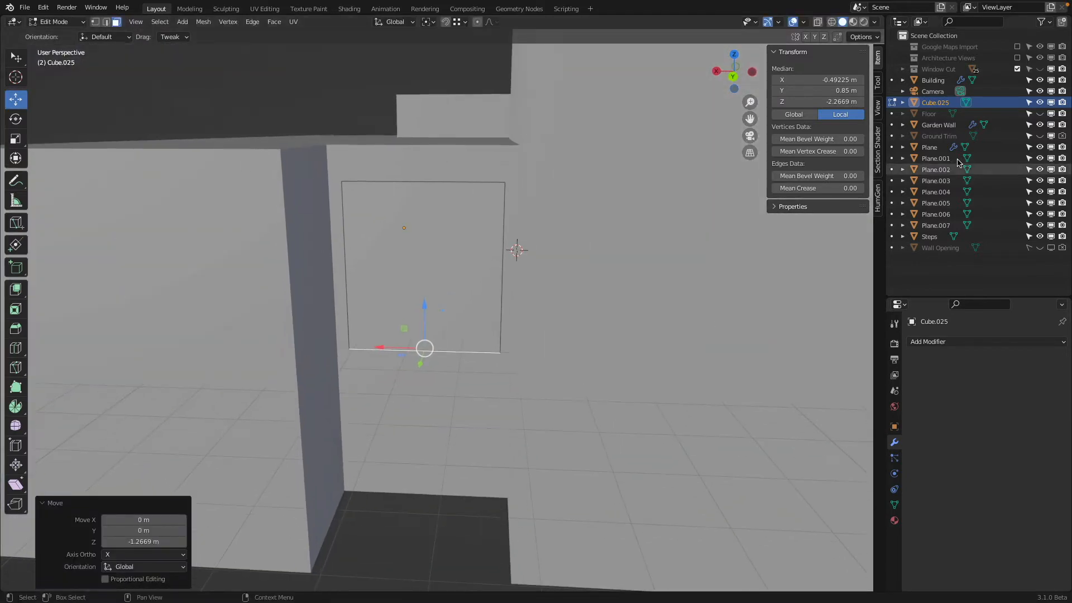
Show the floor again and compare the panel's bottom with it in wireframe and solid shading
{"action": "left_click", "coordinate": [1040, 114]}
{"action": "left_click", "coordinate": [1039, 114]}
{"action": "left_click", "coordinate": [1039, 114]}
{"action": "left_click", "coordinate": [1039, 114]}
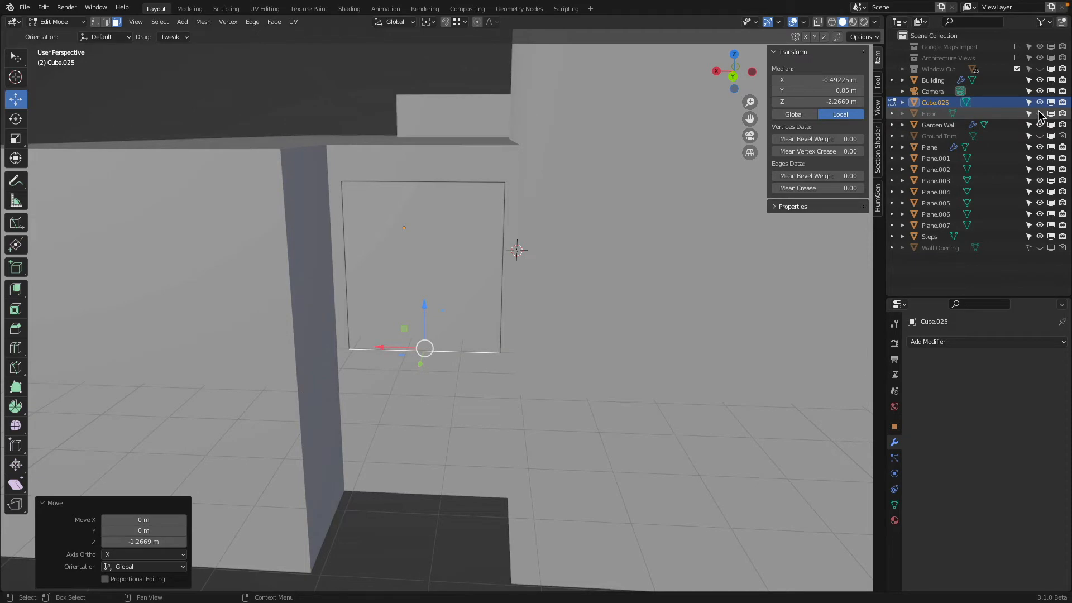
{"action": "left_click", "coordinate": [1040, 114]}
{"action": "key", "text": "shift+z"}
{"action": "scroll", "coordinate": [382, 351], "scroll_direction": "up", "scroll_amount": 3}
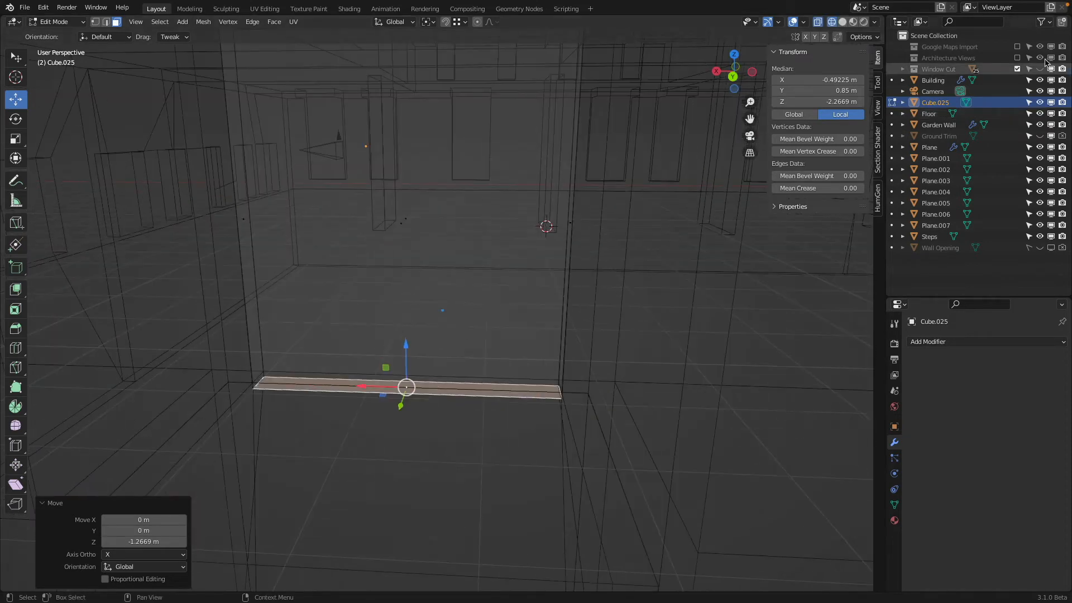
{"action": "scroll", "coordinate": [536, 303], "scroll_direction": "down", "scroll_amount": 2}
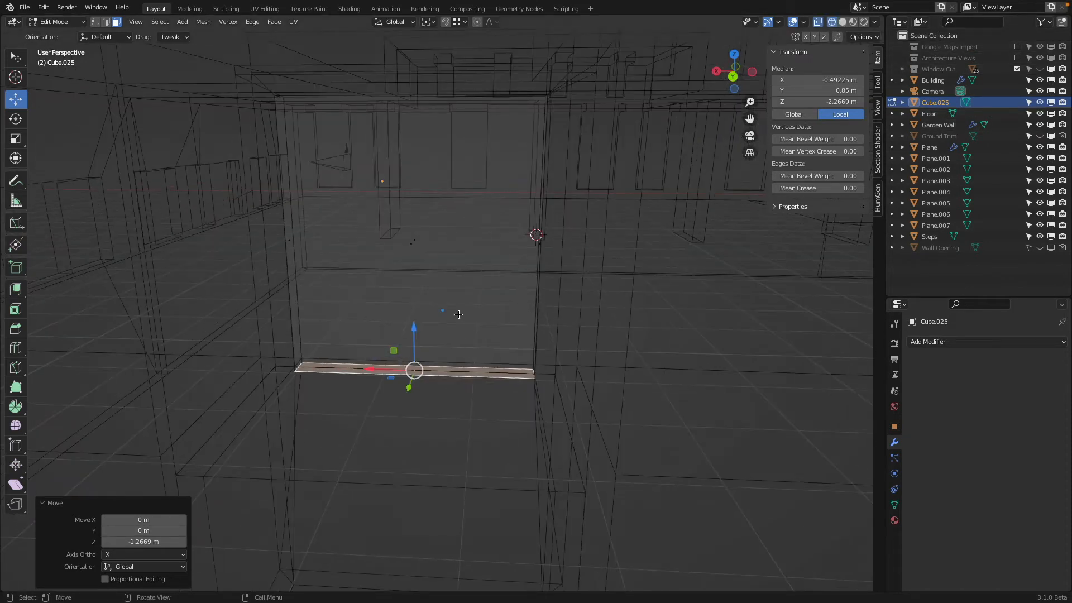
{"action": "key", "text": "z"}
{"action": "left_click", "coordinate": [497, 309]}
{"action": "key", "text": "Tab"}
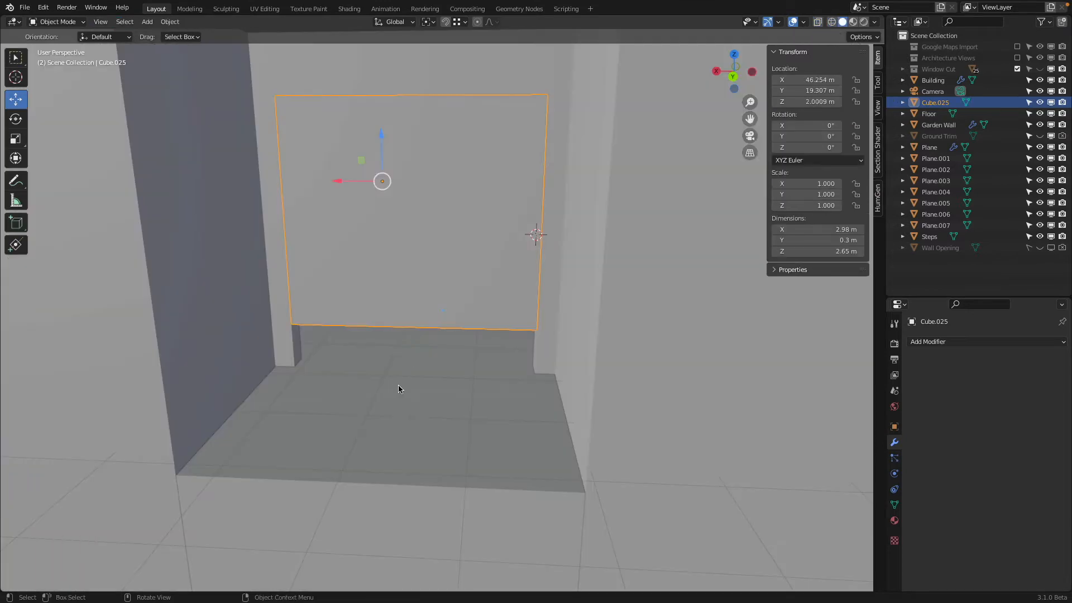
Raise the bottom edge of the recessed doorway opening in the Building mesh by about 0.06 m to the floor level
{"action": "mouse_move", "coordinate": [397, 384]}
{"action": "middle_mouse_down"}
{"action": "mouse_move", "coordinate": [443, 297]}
{"action": "mouse_move", "coordinate": [429, 312]}
{"action": "middle_mouse_up"}
{"action": "left_click", "coordinate": [450, 301]}
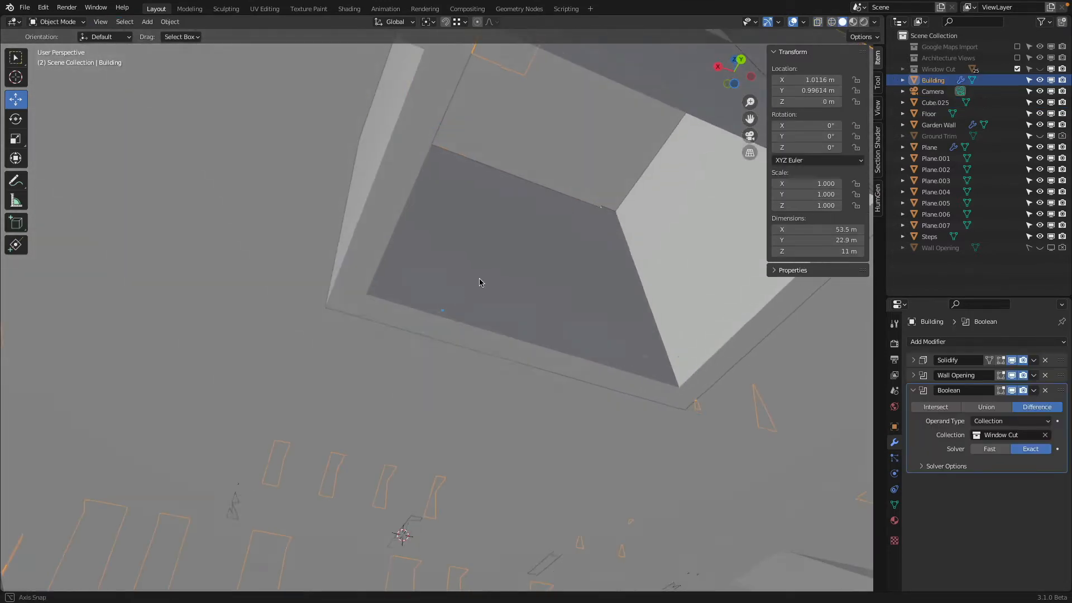
{"action": "key", "text": "Tab"}
{"action": "key", "text": "shift+z"}
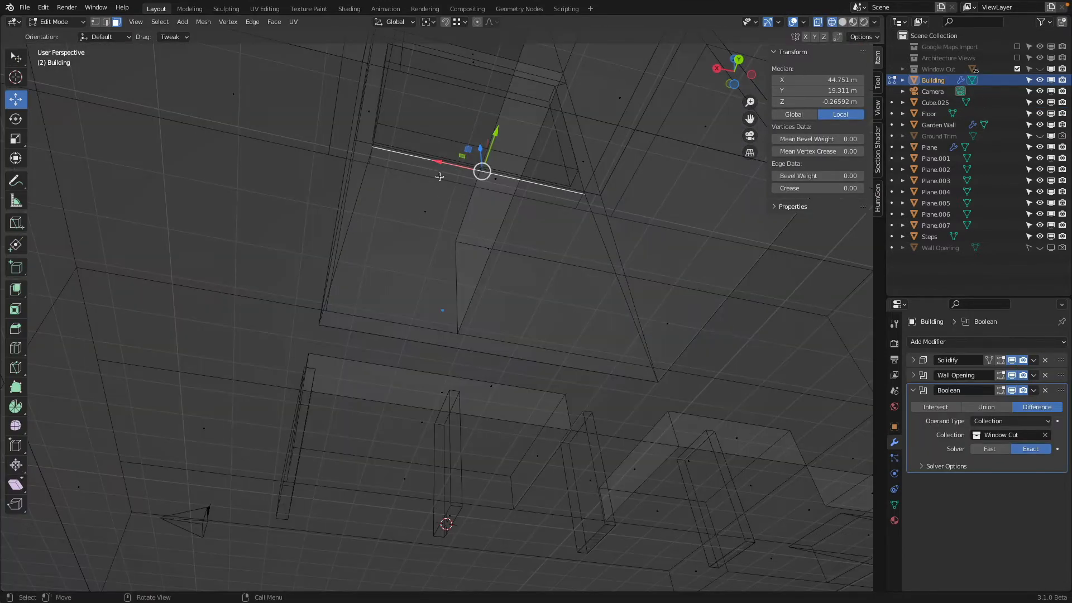
{"action": "left_click", "coordinate": [500, 183]}
{"action": "middle_click_drag", "start_coordinate": [500, 183], "coordinate": [287, 215]}
{"action": "left_click", "coordinate": [397, 186]}
{"action": "left_click", "coordinate": [106, 21]}
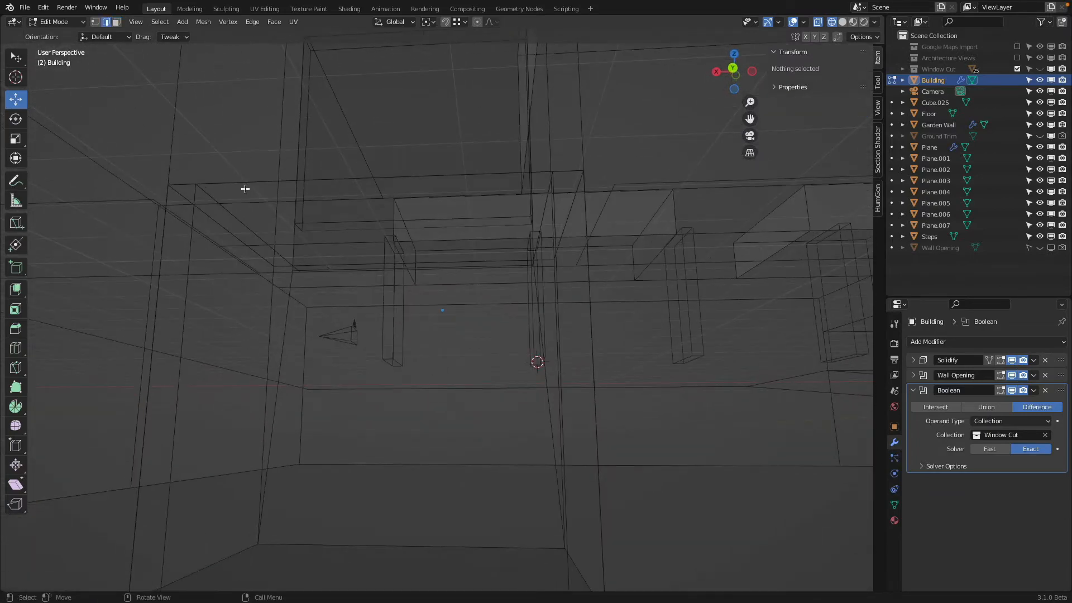
{"action": "middle_click_drag", "start_coordinate": [244, 184], "coordinate": [334, 347]}
{"action": "key", "text": "a"}
{"action": "left_click", "coordinate": [404, 202]}
{"action": "key", "text": "z"}
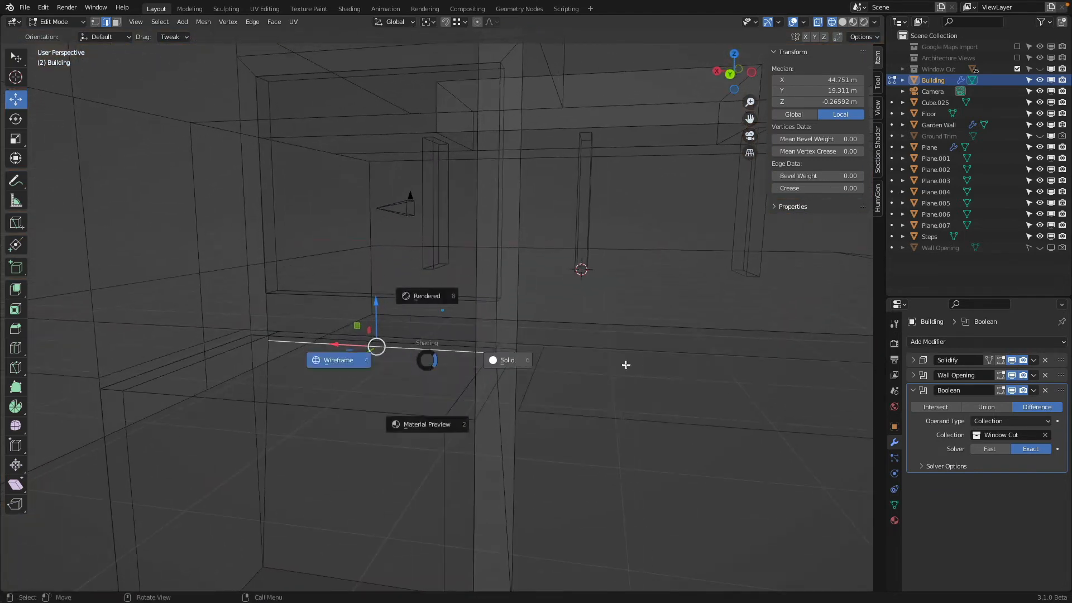
{"action": "left_click", "coordinate": [627, 364]}
{"action": "mouse_move", "coordinate": [552, 357]}
{"action": "middle_mouse_down"}
{"action": "mouse_move", "coordinate": [522, 354]}
{"action": "mouse_move", "coordinate": [548, 361]}
{"action": "middle_mouse_up"}
{"action": "left_click_drag", "start_coordinate": [422, 350], "coordinate": [189, 498]}
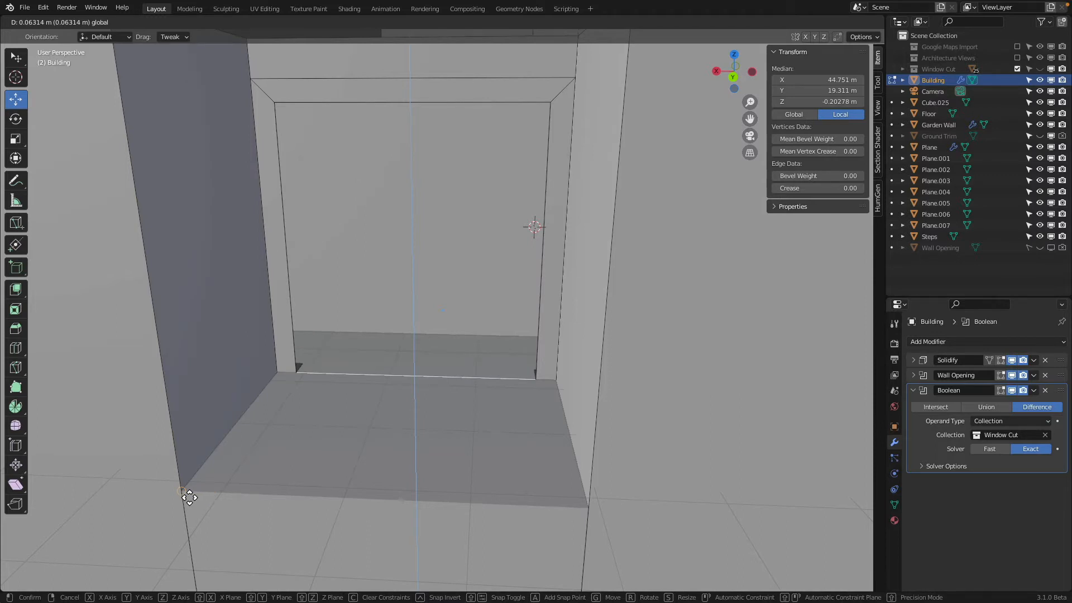
{"action": "left_click_drag", "start_coordinate": [189, 497], "coordinate": [190, 497]}
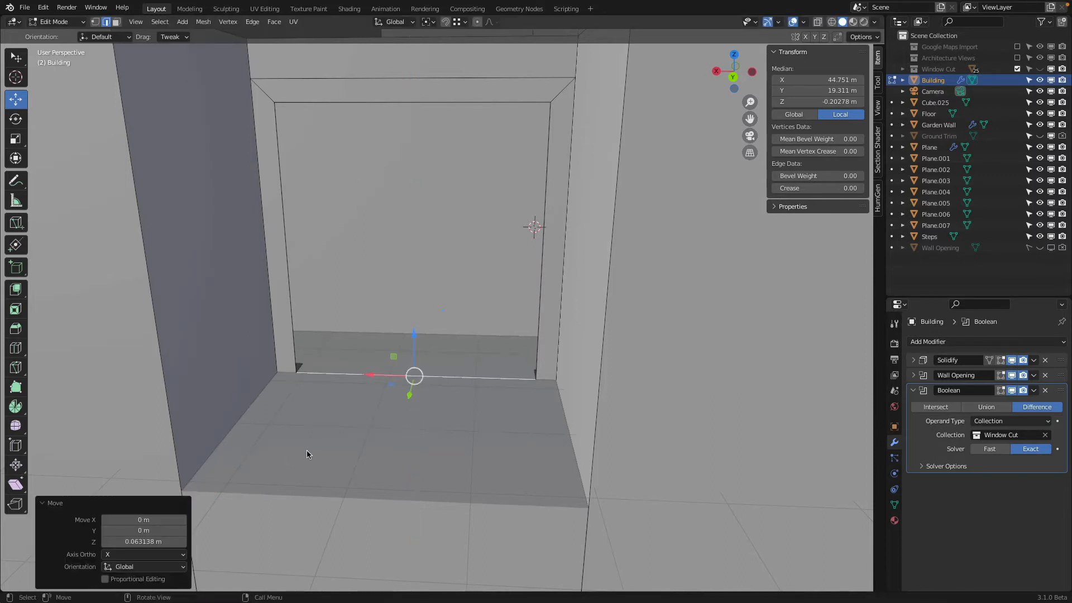
Lower the bottom edges of the doorway panel Cube.025 by about 0.55 m to meet the floor
{"action": "key", "text": "Tab"}
{"action": "left_click", "coordinate": [337, 344]}
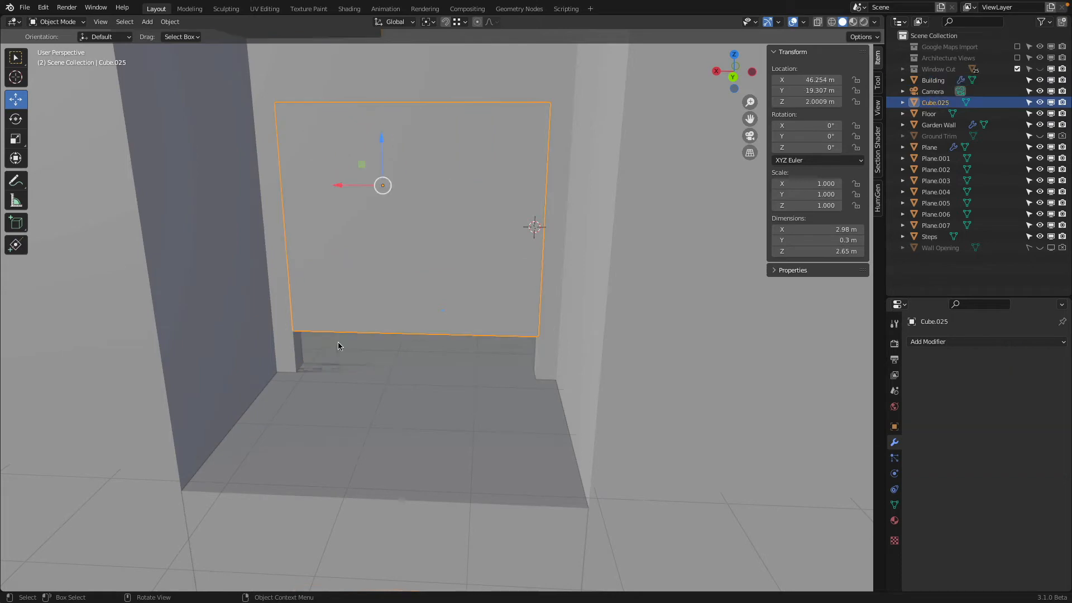
{"action": "key", "text": "Tab"}
{"action": "key", "text": "alt+z"}
{"action": "left_click_drag", "start_coordinate": [417, 289], "coordinate": [306, 376]}
{"action": "key", "text": "alt+z"}
{"action": "scroll", "coordinate": [388, 369], "scroll_direction": "down", "scroll_amount": 2}
{"action": "middle_click_drag", "start_coordinate": [388, 369], "coordinate": [392, 301]}
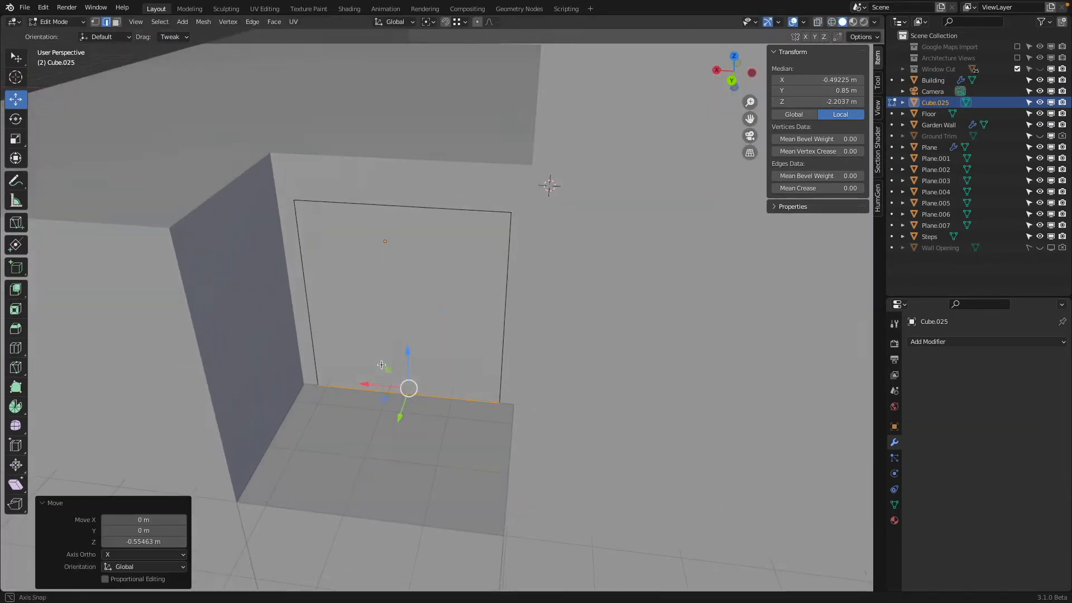
Delete the doorway panel's large face on the building's interior side
{"action": "middle_click_drag", "start_coordinate": [521, 287], "coordinate": [325, 256]}
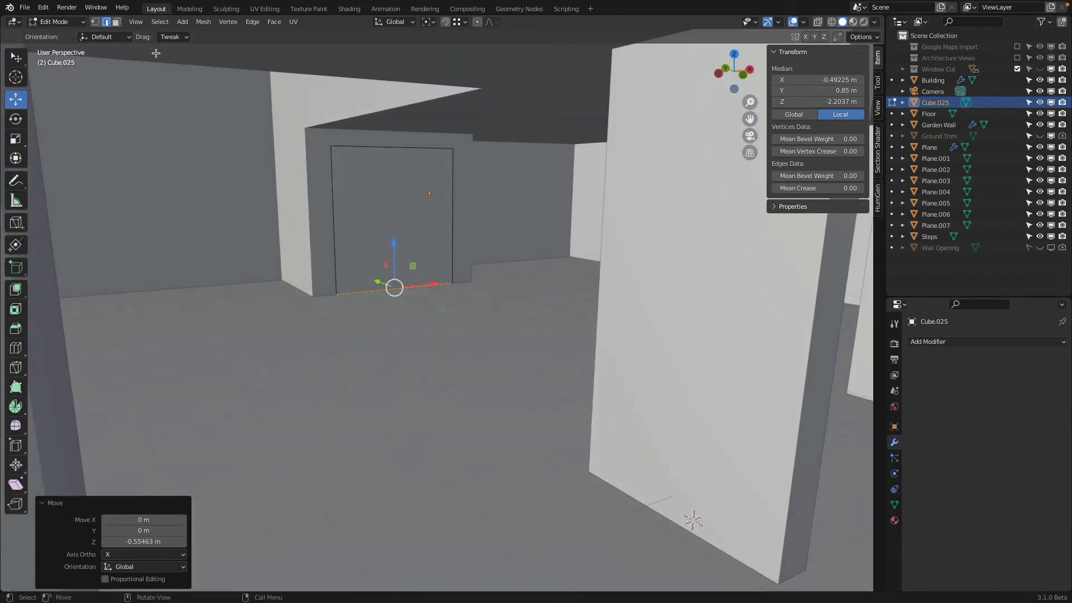
{"action": "key", "text": "3"}
{"action": "left_click", "coordinate": [406, 200]}
{"action": "key", "text": "x"}
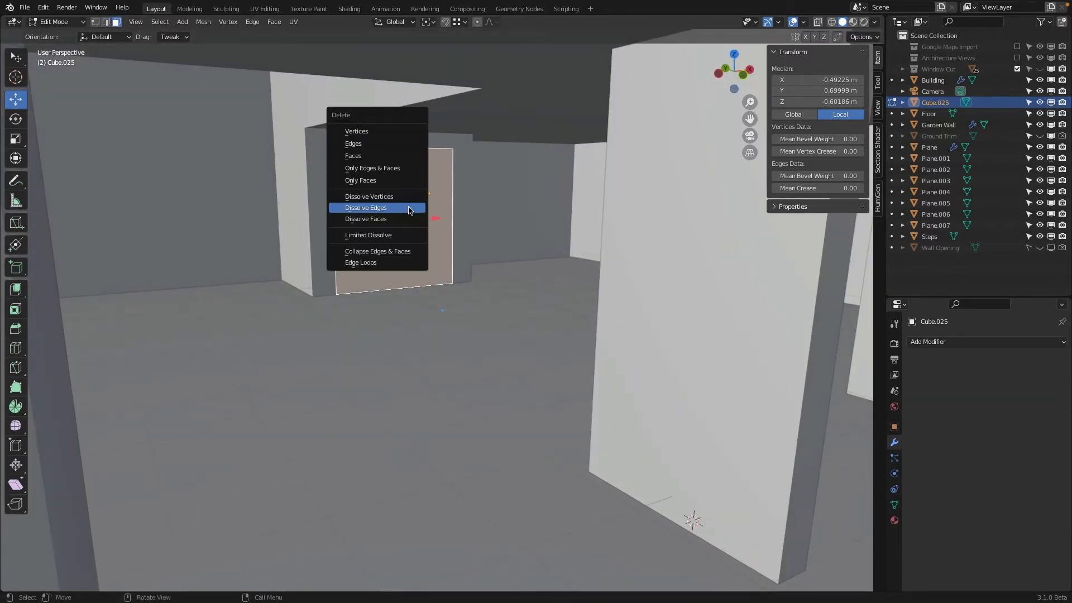
{"action": "left_click", "coordinate": [386, 156]}
Divide the panel's outer face into three equal vertical strips with two centred loop cuts
{"action": "middle_click_drag", "start_coordinate": [386, 156], "coordinate": [479, 266]}
{"action": "left_click", "coordinate": [479, 266]}
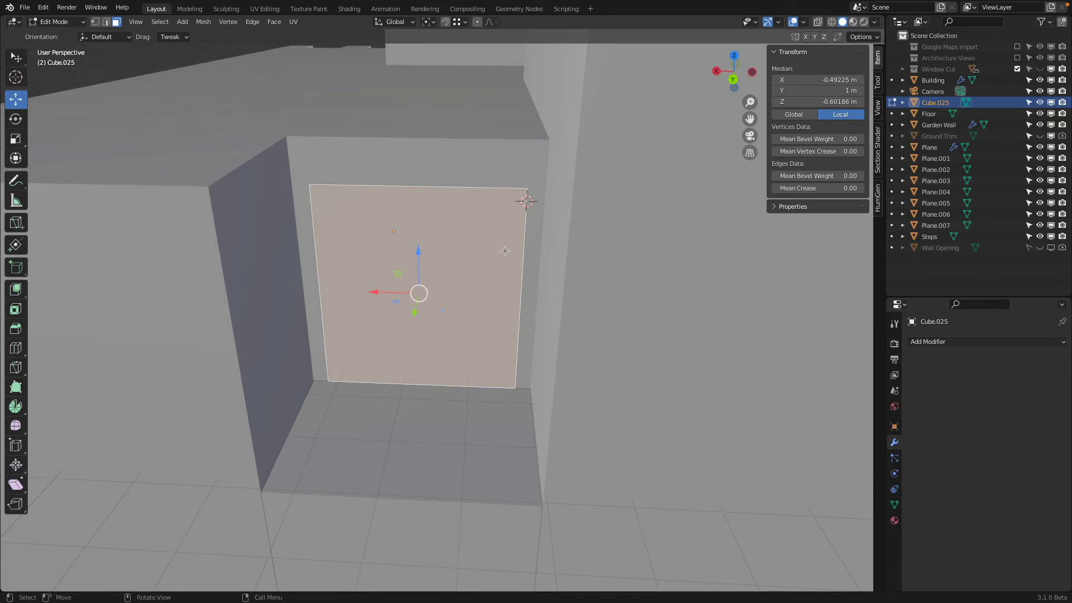
{"action": "key", "text": "ctrl+r"}
{"action": "scroll", "coordinate": [401, 179], "scroll_direction": "up", "scroll_amount": 1}
{"action": "left_click", "coordinate": [401, 179]}
{"action": "right_click", "coordinate": [402, 179]}
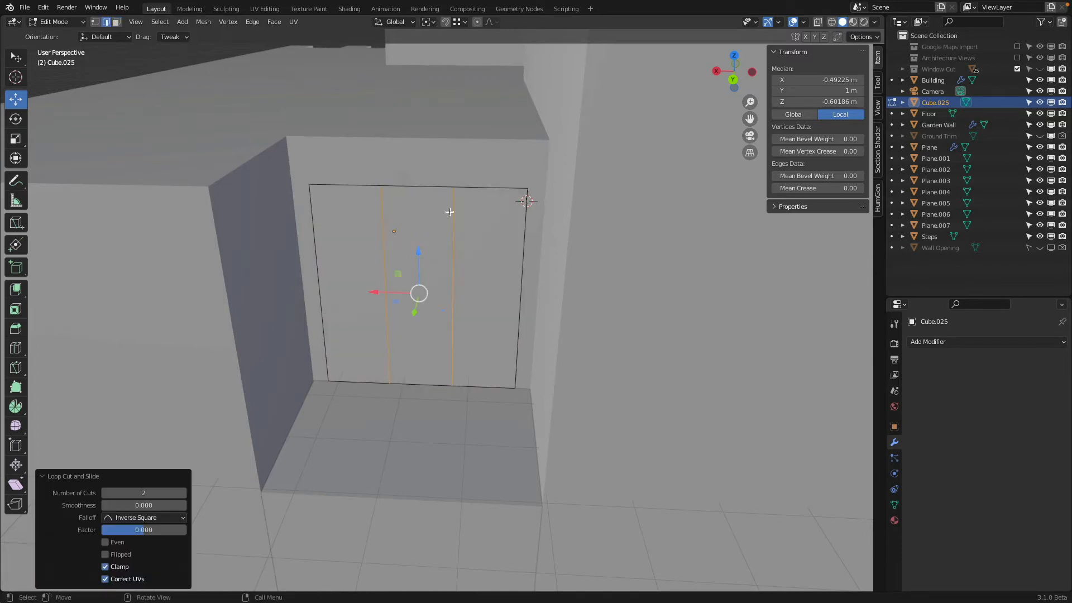
Add a horizontal loop cut slid down to the panel's base and raise it 2 m along Z
{"action": "key", "text": "ctrl+r"}
{"action": "left_click", "coordinate": [467, 207]}
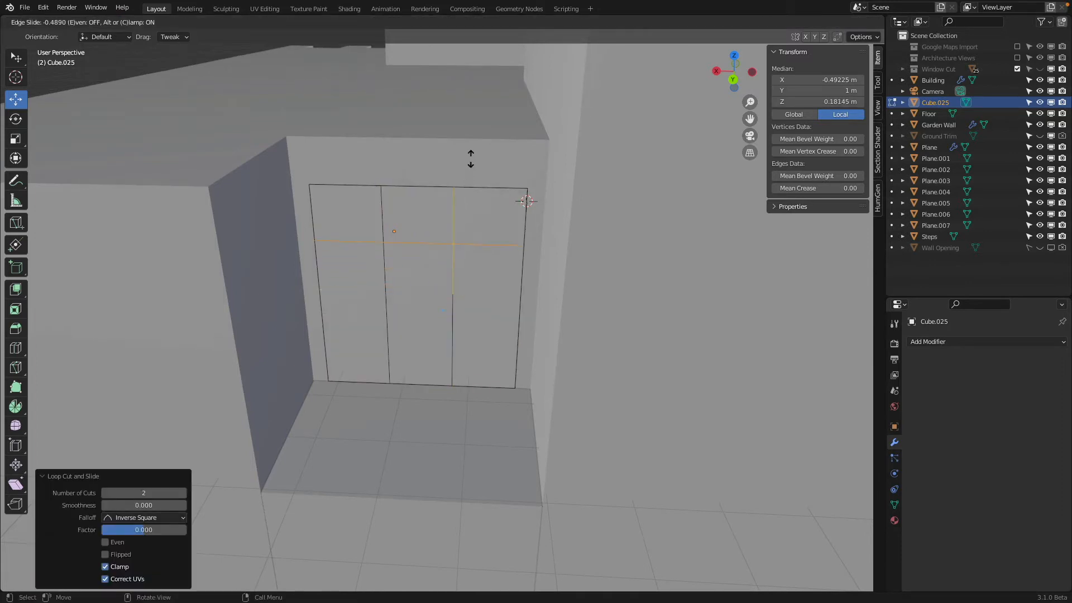
{"action": "left_click", "coordinate": [390, 437]}
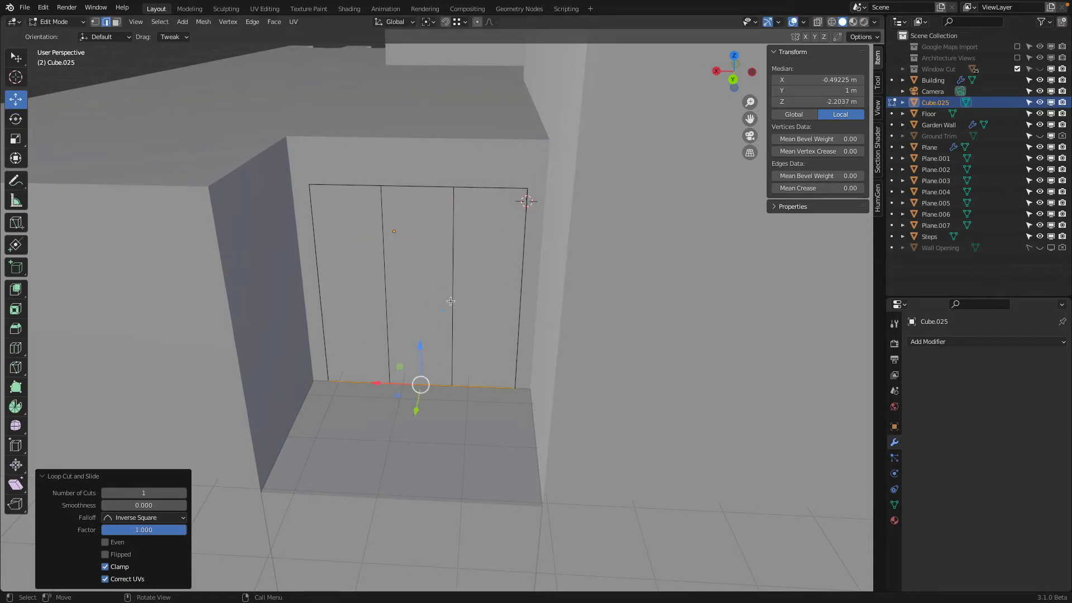
{"action": "type", "text": "gz"}
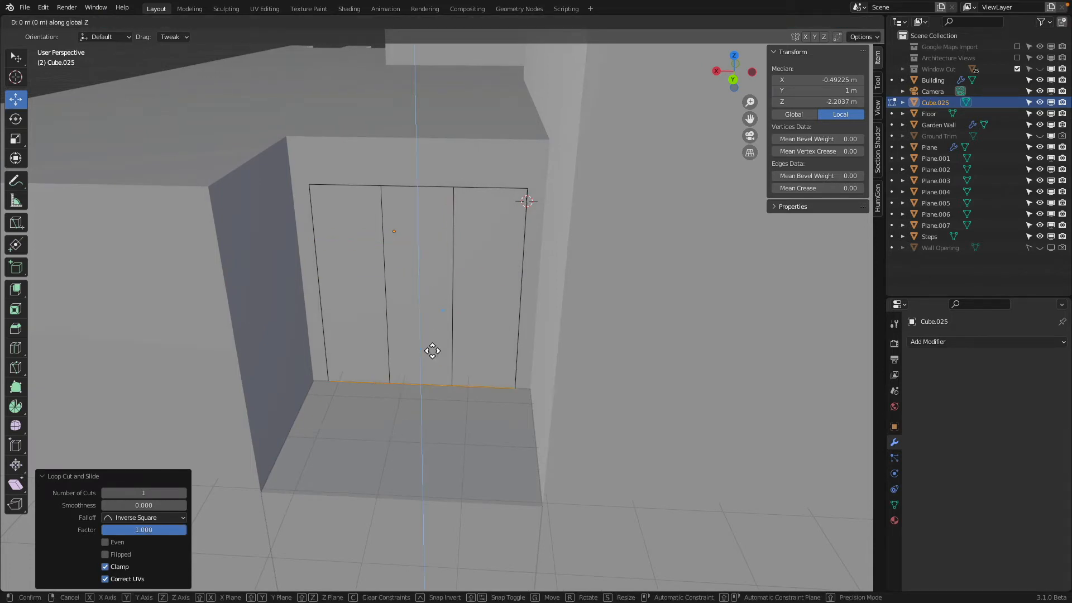
{"action": "type", "text": "2"}
{"action": "key", "text": "Return"}
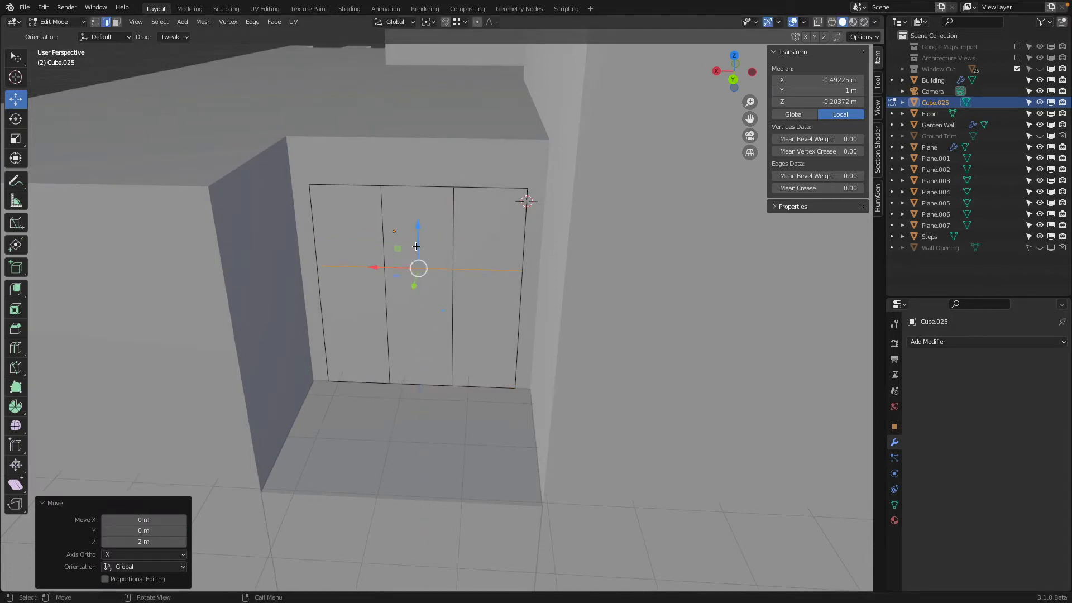
Raise the panel's horizontal cut another 0.5 m along Z
{"action": "middle_click_drag", "start_coordinate": [425, 314], "coordinate": [425, 301]}
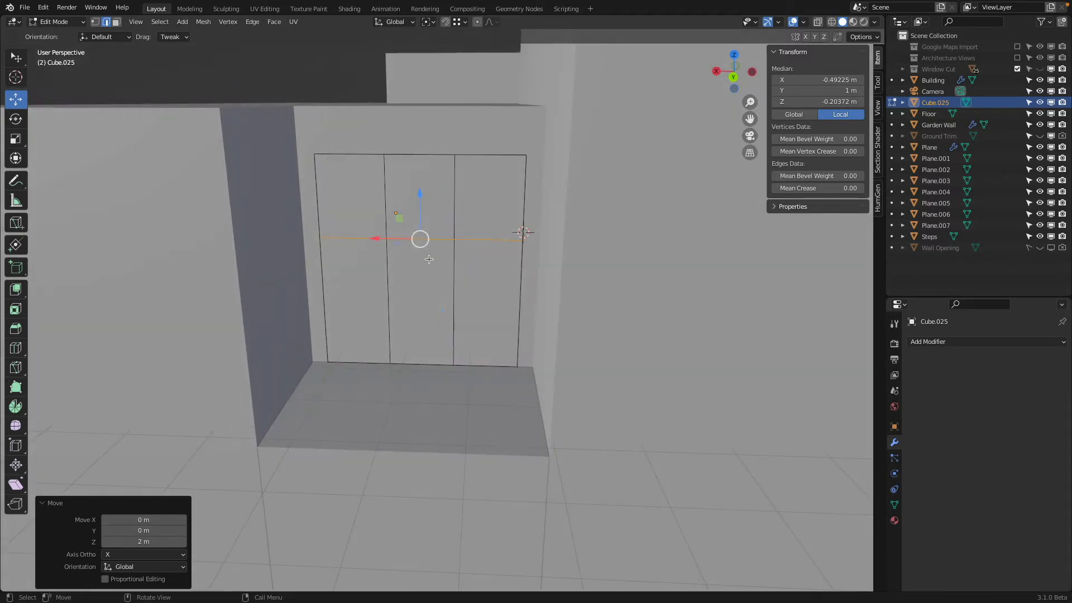
{"action": "type", "text": "gz0.5"}
{"action": "key", "text": "Return"}
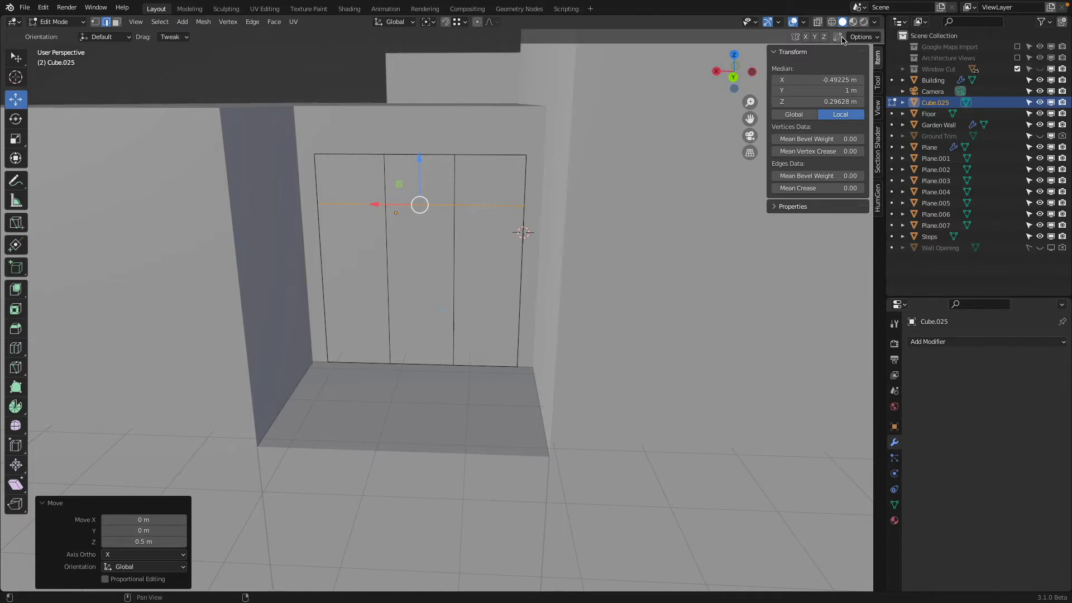
Turn on the Edge Length measurement overlay for the mesh
{"action": "left_click", "coordinate": [804, 23]}
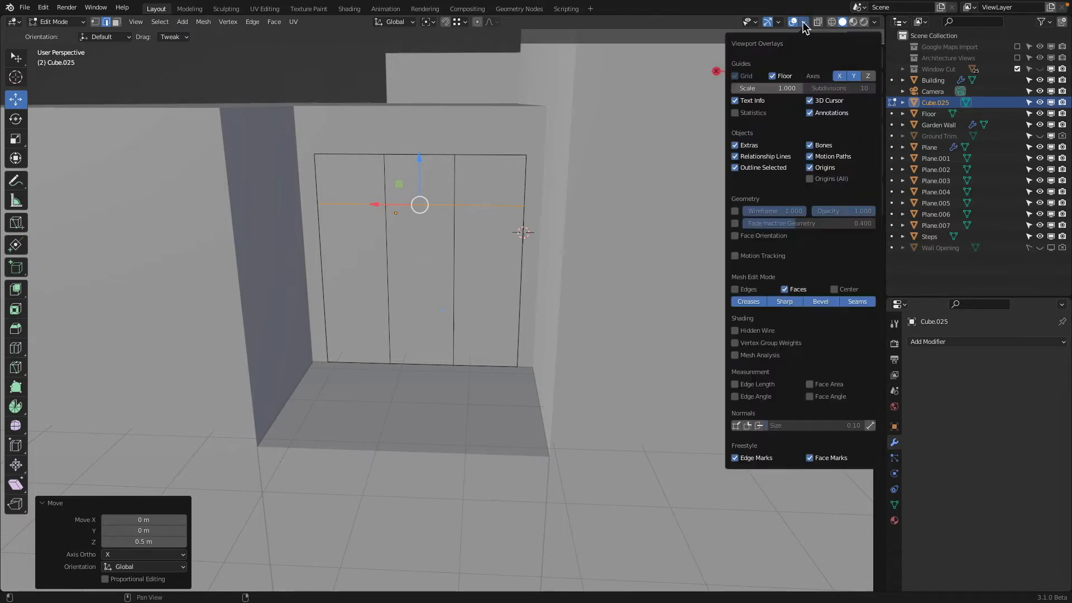
{"action": "left_click", "coordinate": [759, 385]}
{"action": "key", "text": "n"}
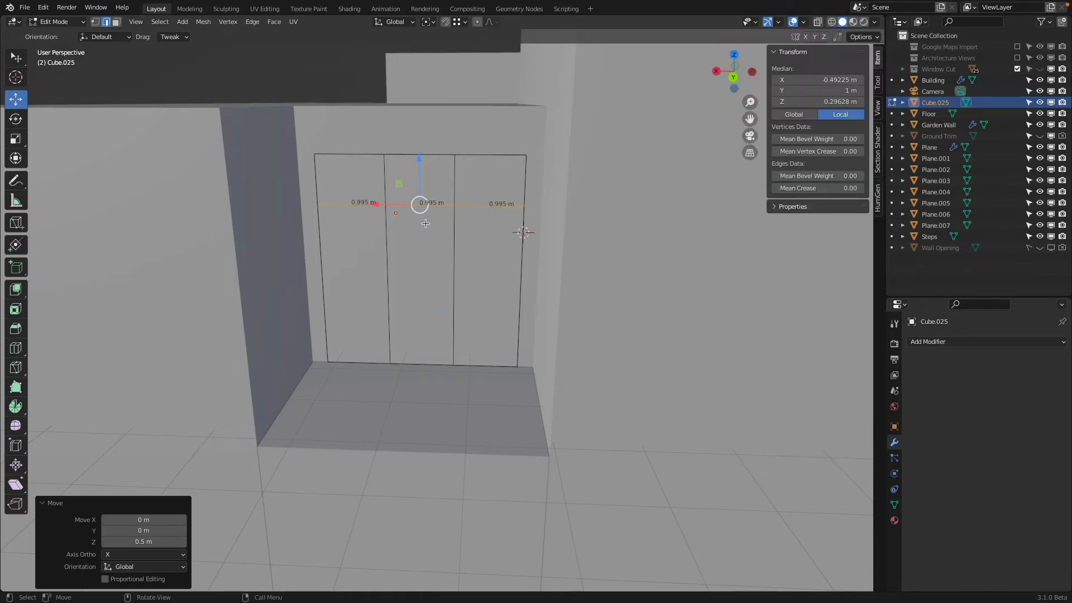
Dissolve both vertical cuts of the panel, above and below the horizontal cut
{"action": "left_click", "coordinate": [389, 239]}
{"action": "left_click", "coordinate": [386, 188], "text": "shift"}
{"action": "left_click", "coordinate": [452, 177], "text": "shift"}
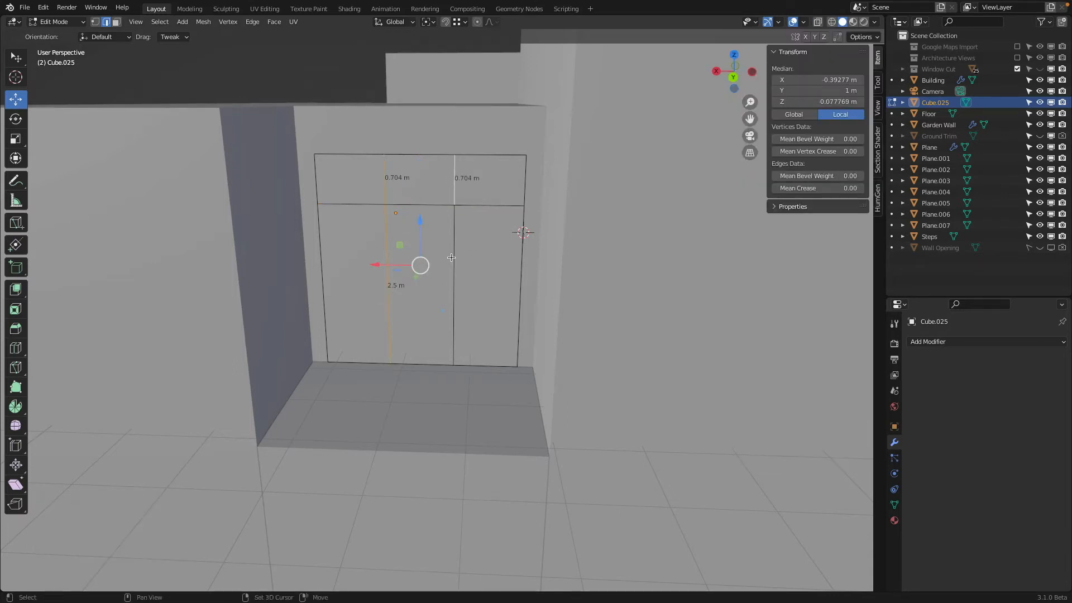
{"action": "left_click", "coordinate": [451, 257], "text": "shift"}
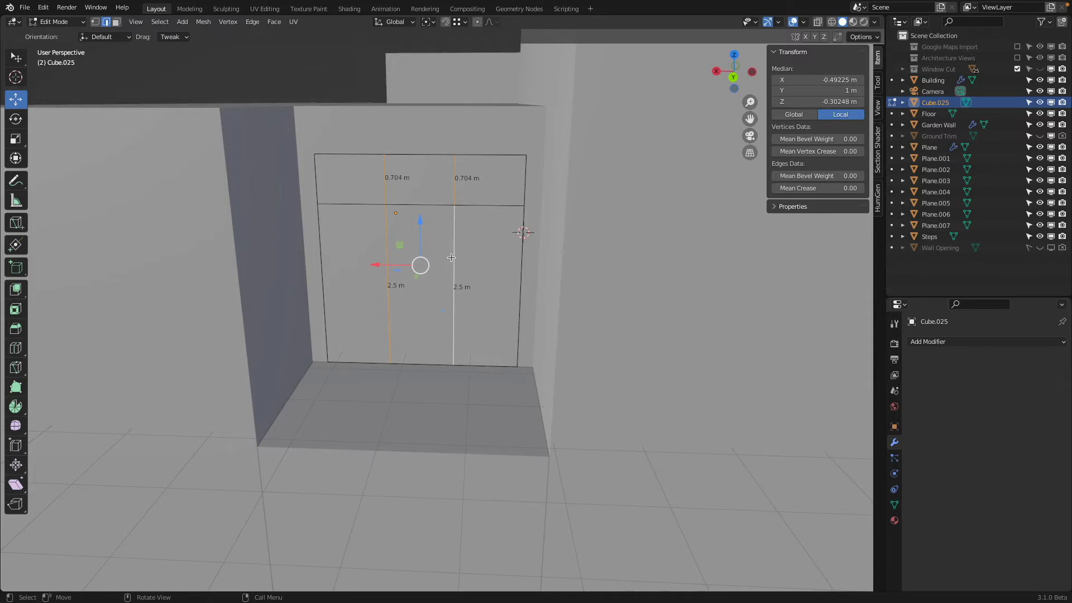
{"action": "key", "text": "x"}
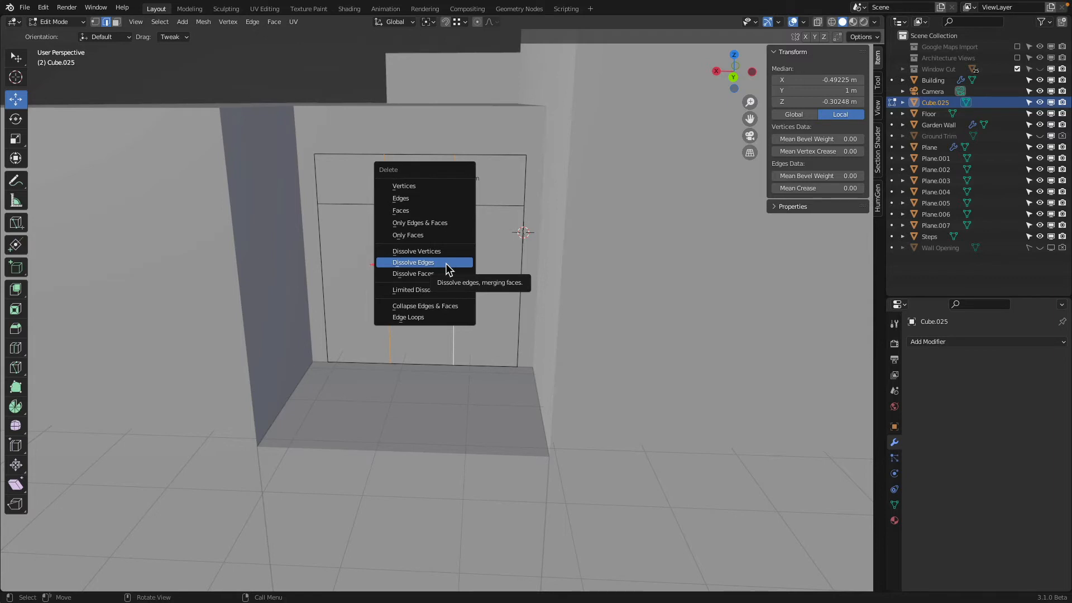
{"action": "left_click", "coordinate": [446, 263]}
Divide the whole panel into four equal vertical strips with three centred loop cuts
{"action": "key", "text": "a"}
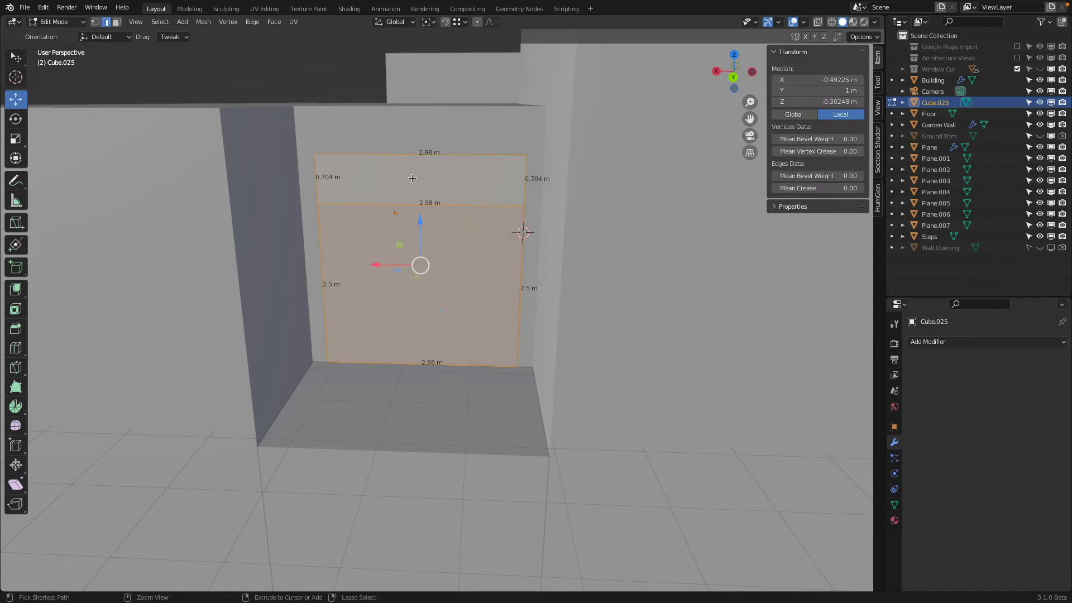
{"action": "key", "text": "ctrl+r"}
{"action": "scroll", "coordinate": [419, 202], "scroll_direction": "up", "scroll_amount": 2}
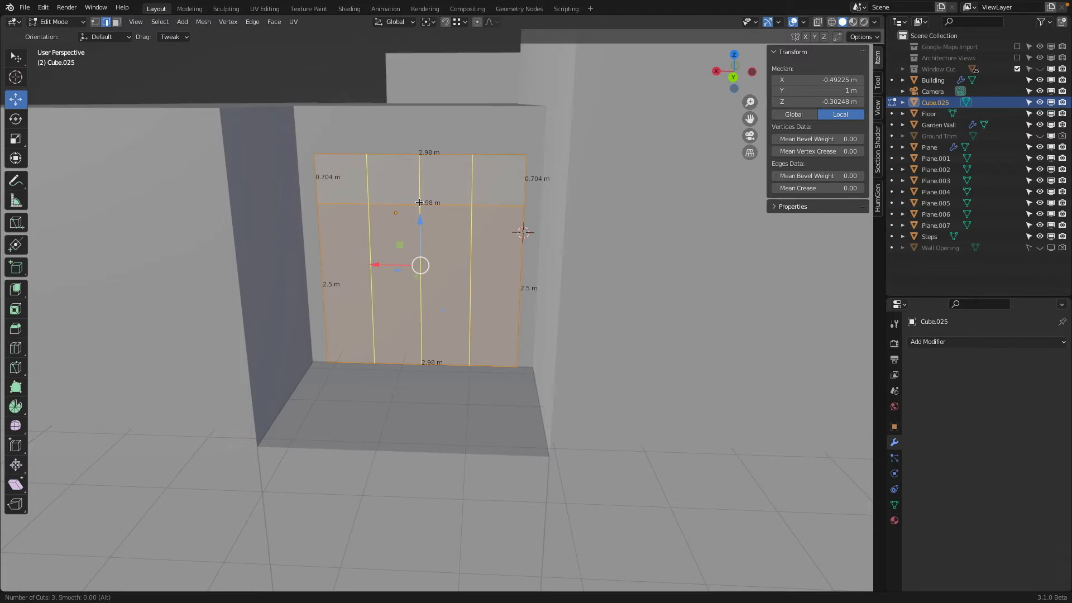
{"action": "left_click", "coordinate": [419, 203]}
{"action": "right_click", "coordinate": [412, 201]}
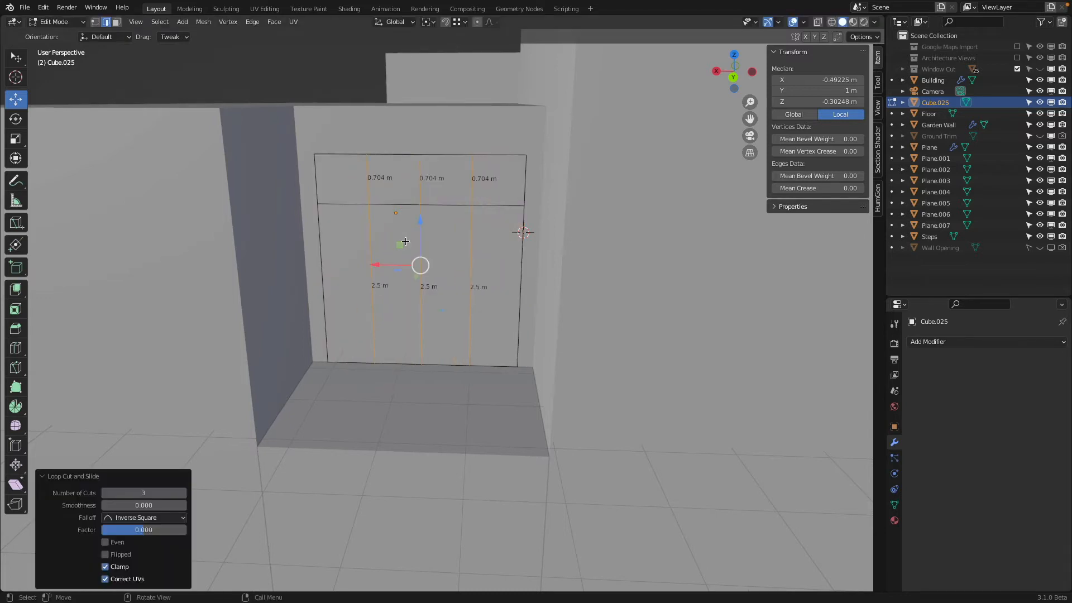
Dissolve the three vertical edges above the horizontal cut to leave one undivided top section
{"action": "left_click", "coordinate": [419, 186]}
{"action": "left_click", "coordinate": [367, 184], "text": "shift"}
{"action": "left_click", "coordinate": [472, 184], "text": "shift"}
{"action": "key", "text": "x"}
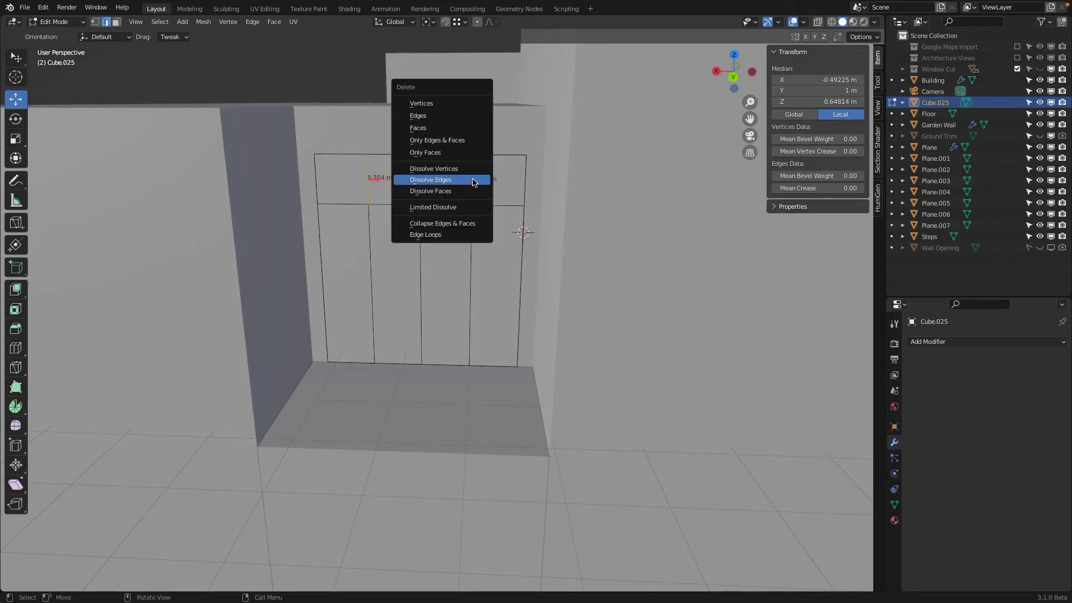
{"action": "left_click", "coordinate": [473, 179]}
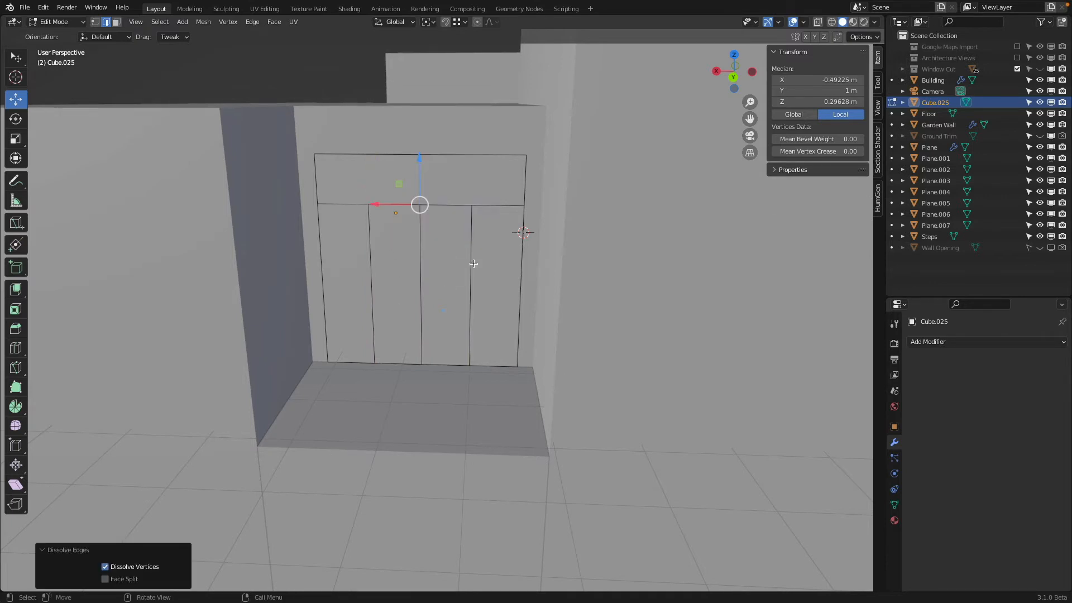
Scale the two outer vertical edges apart along X by about 1.34, making each middle door section about 1 m wide
{"action": "left_click", "coordinate": [452, 237]}
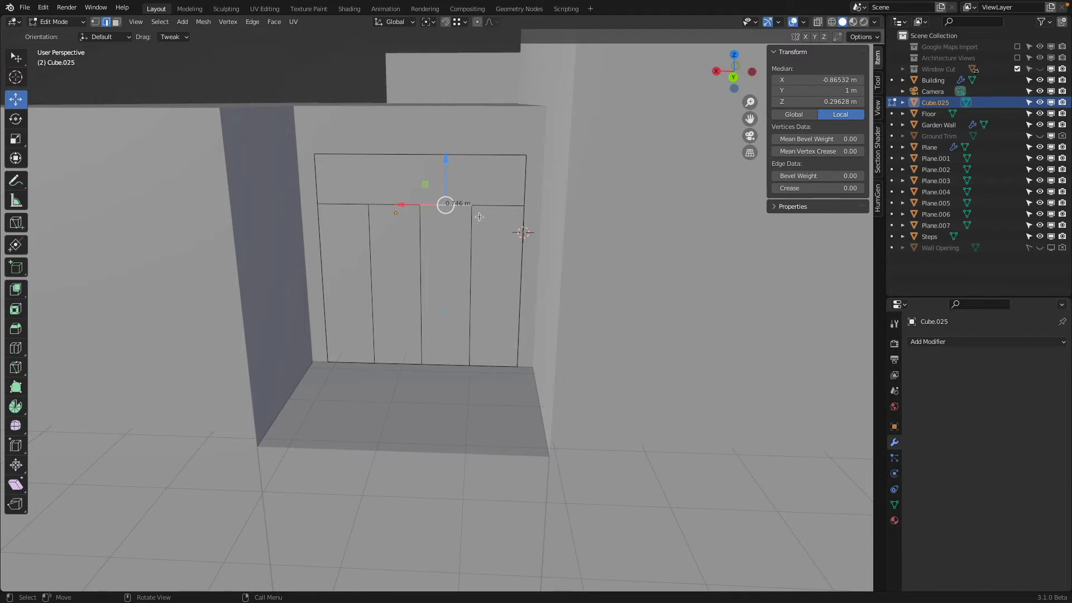
{"action": "left_click", "coordinate": [394, 204], "text": "shift"}
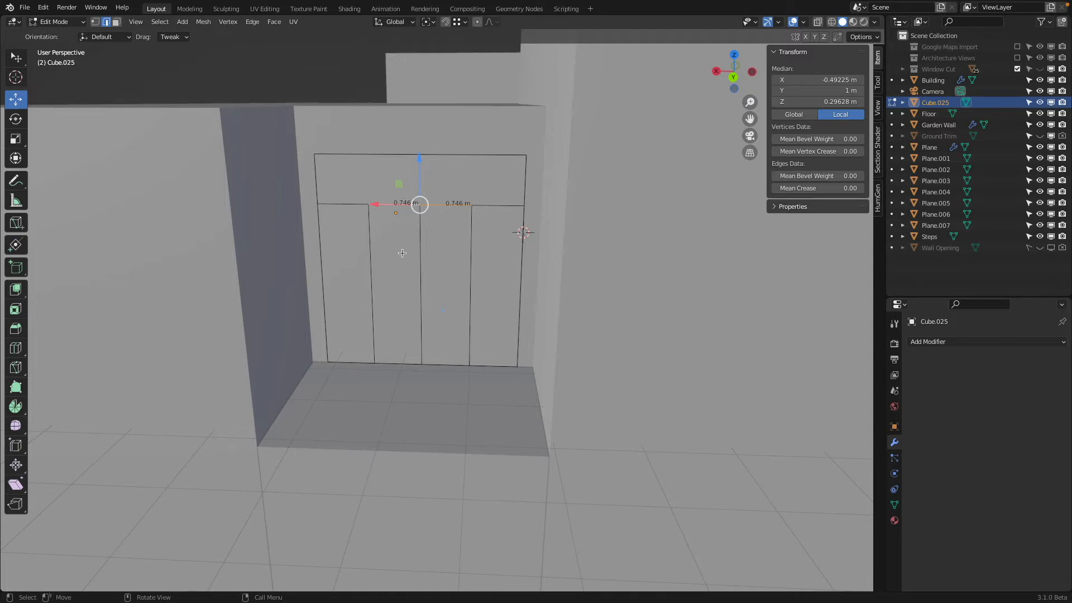
{"action": "left_click", "coordinate": [371, 246]}
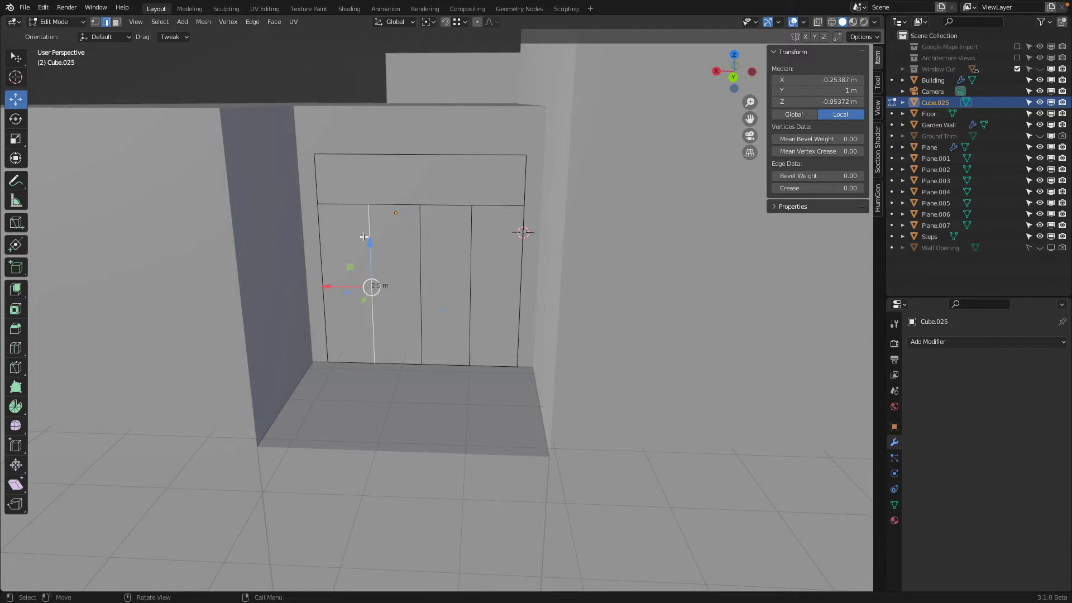
{"action": "left_click", "coordinate": [468, 244], "text": "shift"}
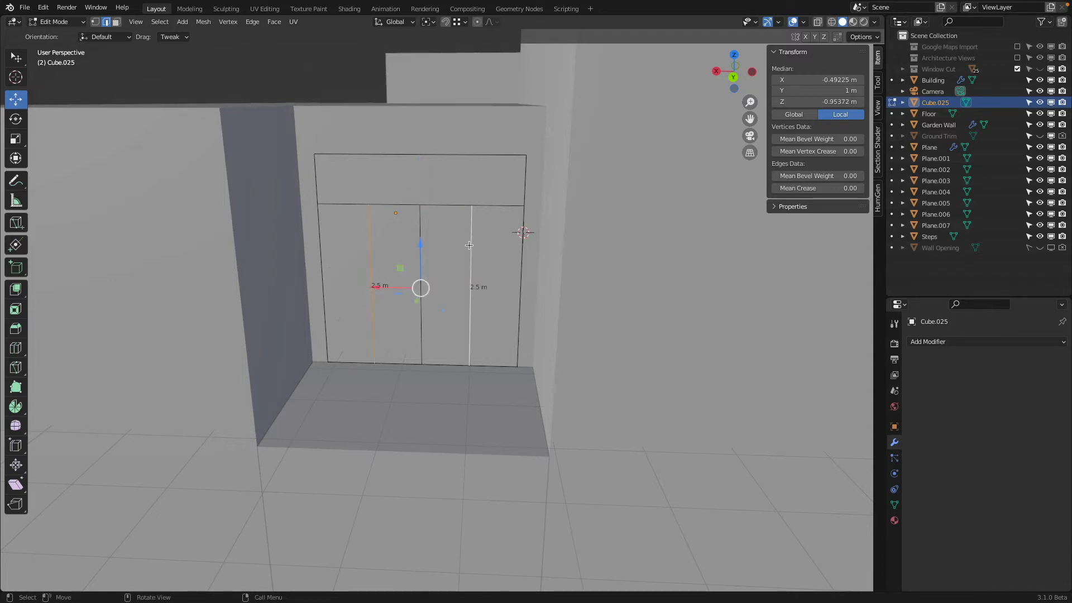
{"action": "key", "text": "s"}
{"action": "key", "text": "x"}
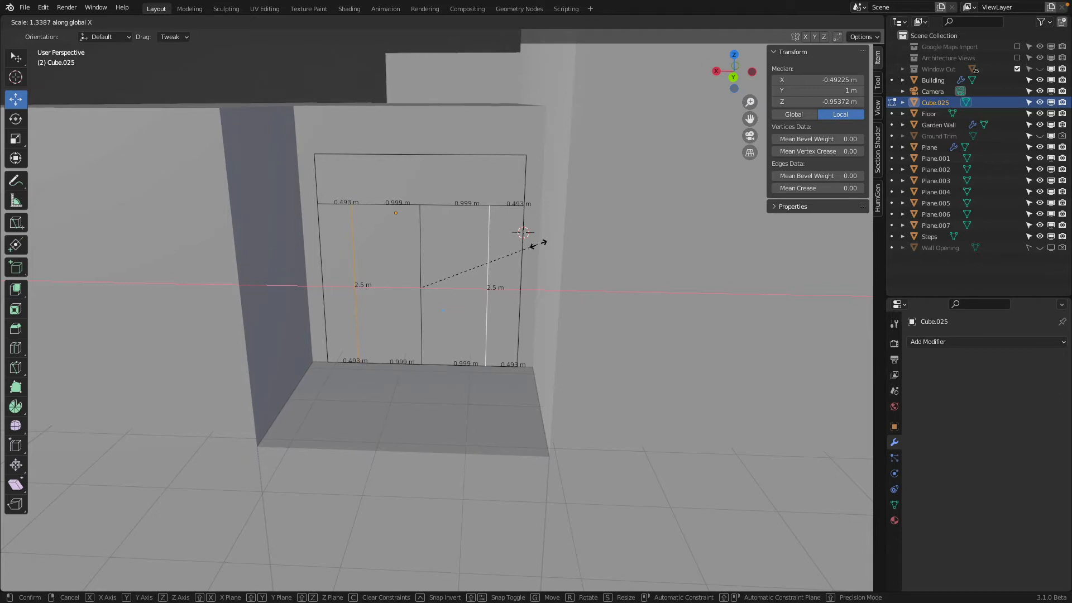
{"action": "left_click", "coordinate": [538, 244]}
{"action": "left_click", "coordinate": [459, 206]}
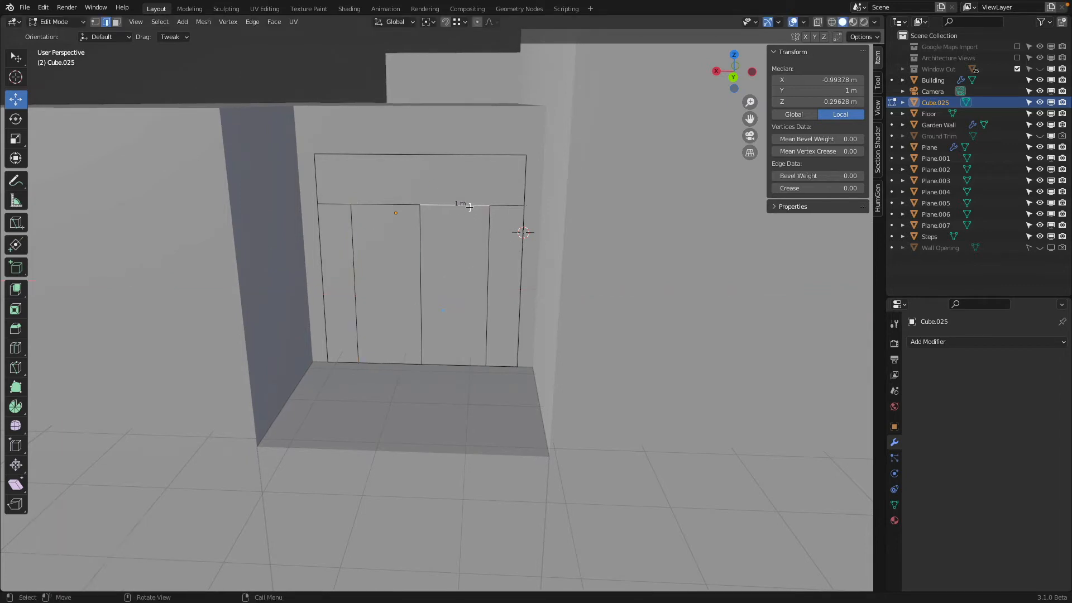
{"action": "left_click", "coordinate": [364, 203]}
Inset the panel's wide top face by 0.05 m
{"action": "scroll", "coordinate": [319, 185], "scroll_direction": "up", "scroll_amount": 3}
{"action": "middle_click_drag", "start_coordinate": [354, 251], "coordinate": [317, 210]}
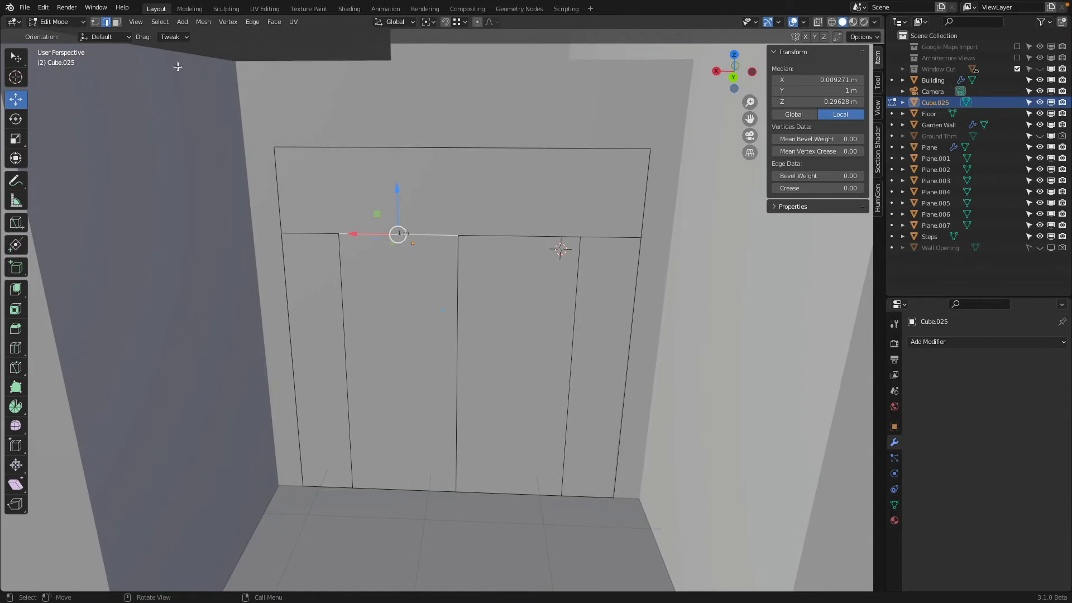
{"action": "left_click", "coordinate": [116, 22]}
{"action": "left_click", "coordinate": [354, 181]}
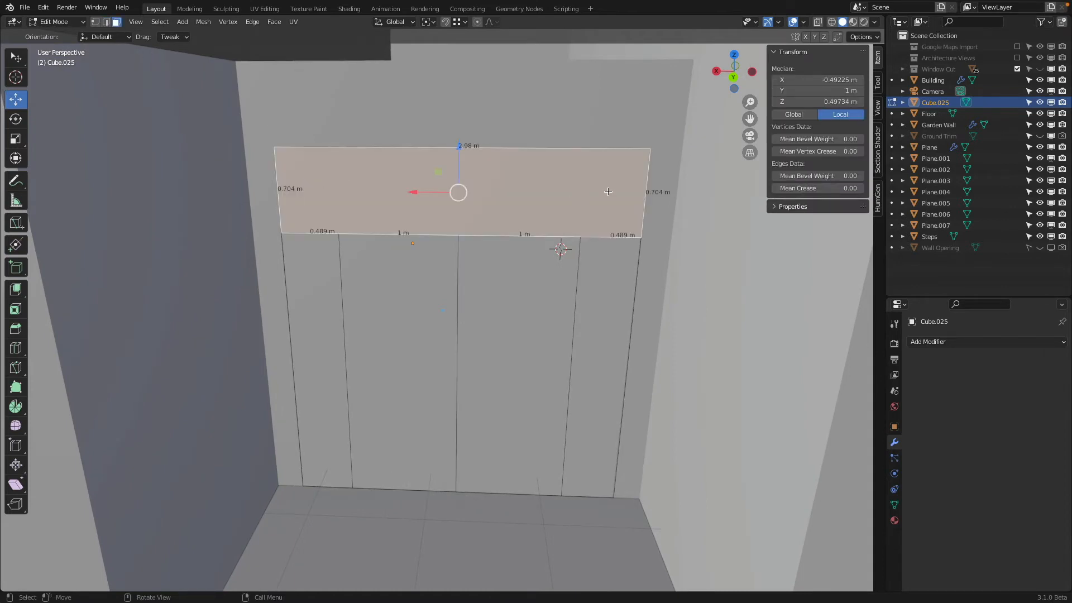
{"action": "key", "text": "i"}
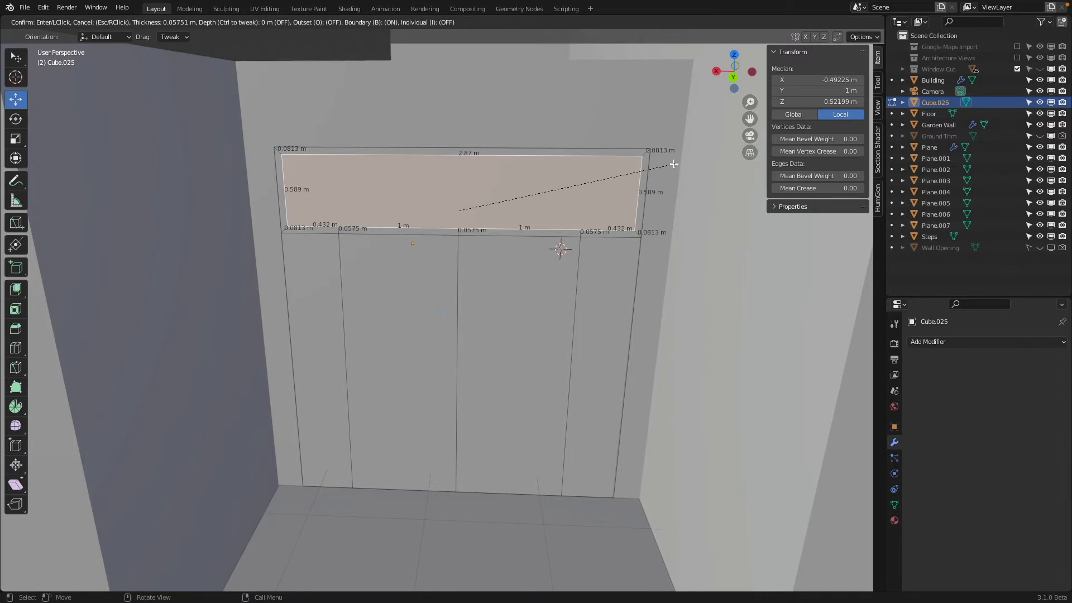
{"action": "type", "text": ".1"}
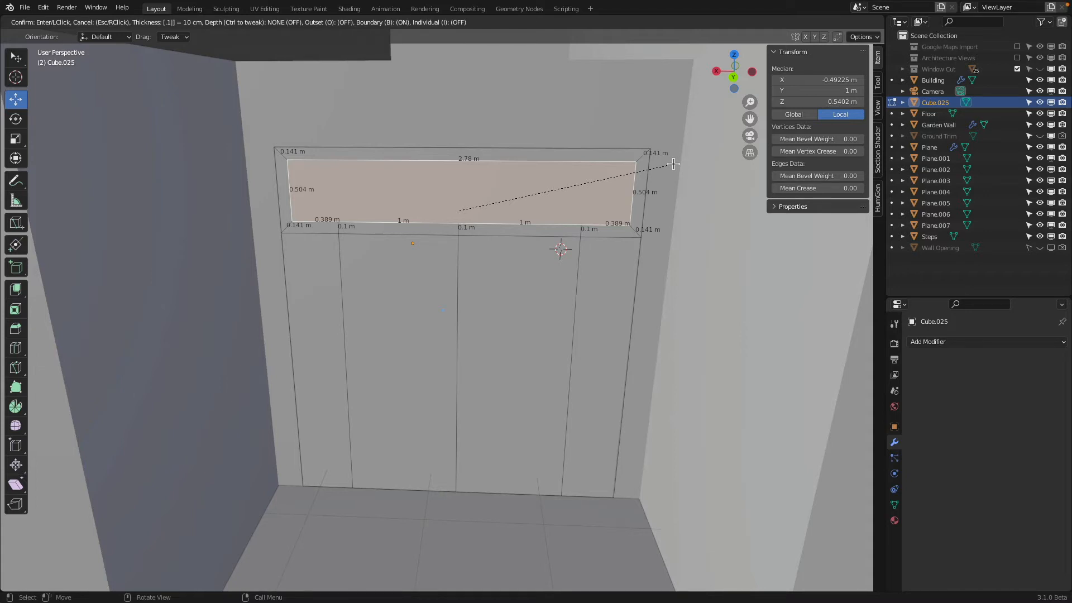
{"action": "key", "text": "BackSpace"}
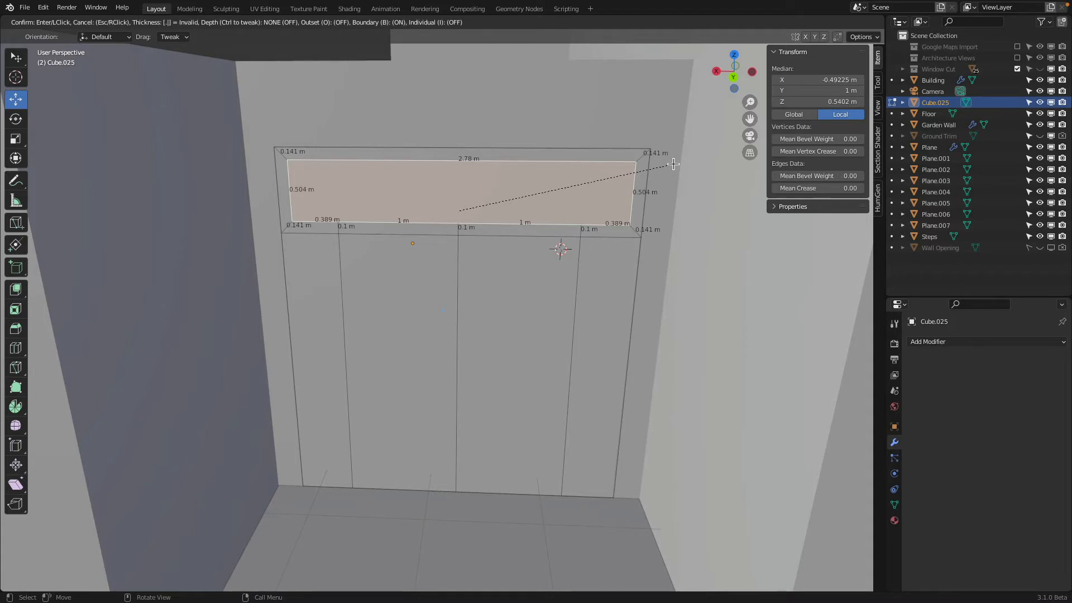
{"action": "type", "text": "05"}
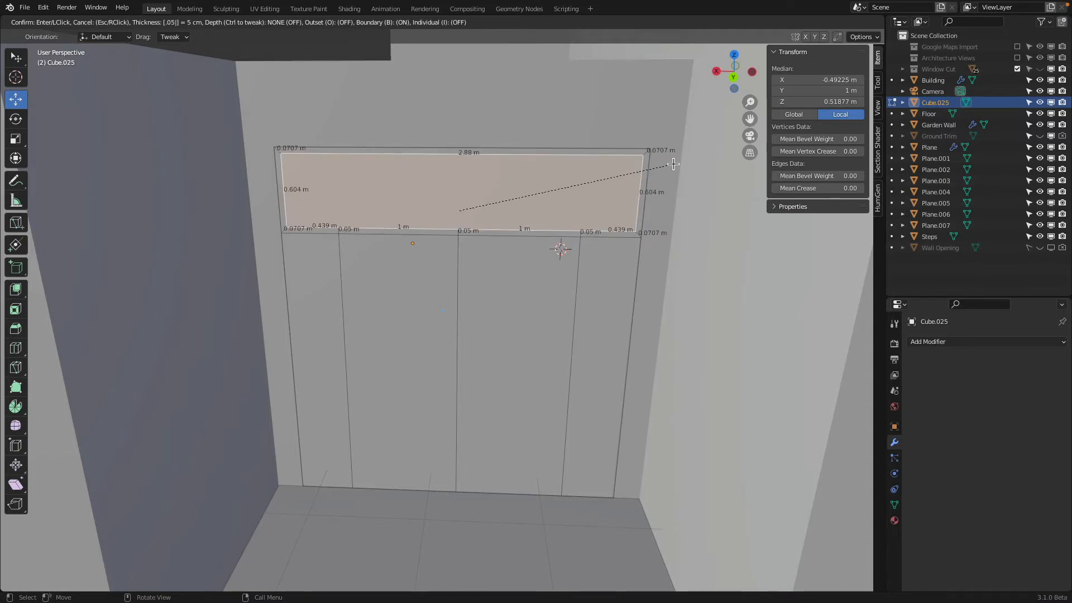
{"action": "key", "text": "Return"}
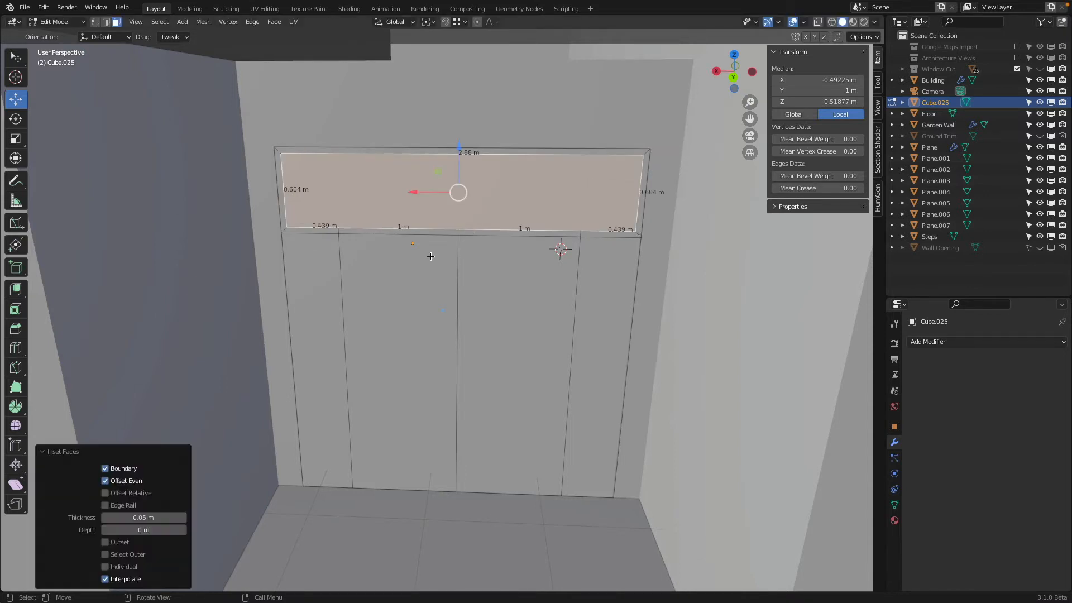
Inset the narrow side faces on both ends of the panel by 0.05 m each
{"action": "left_click", "coordinate": [319, 286]}
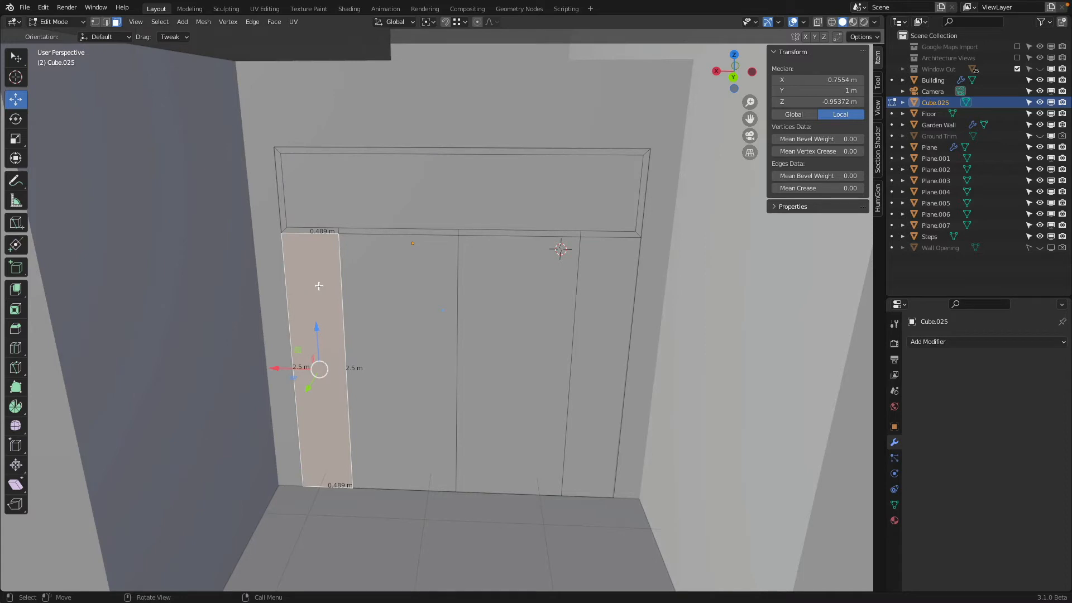
{"action": "type", "text": "i.05"}
{"action": "key", "text": "Return"}
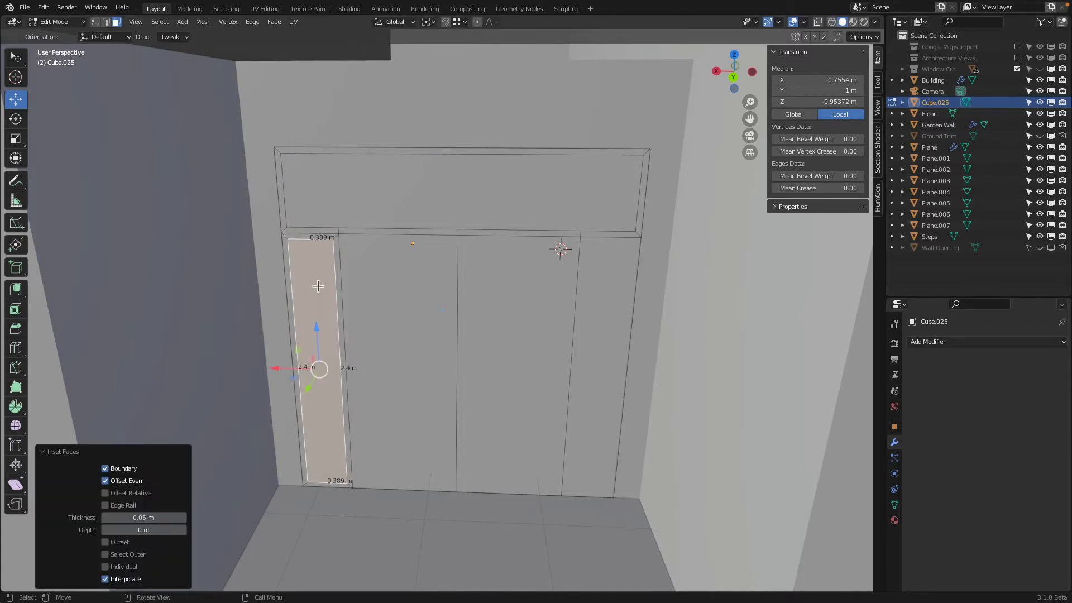
{"action": "left_click", "coordinate": [605, 285]}
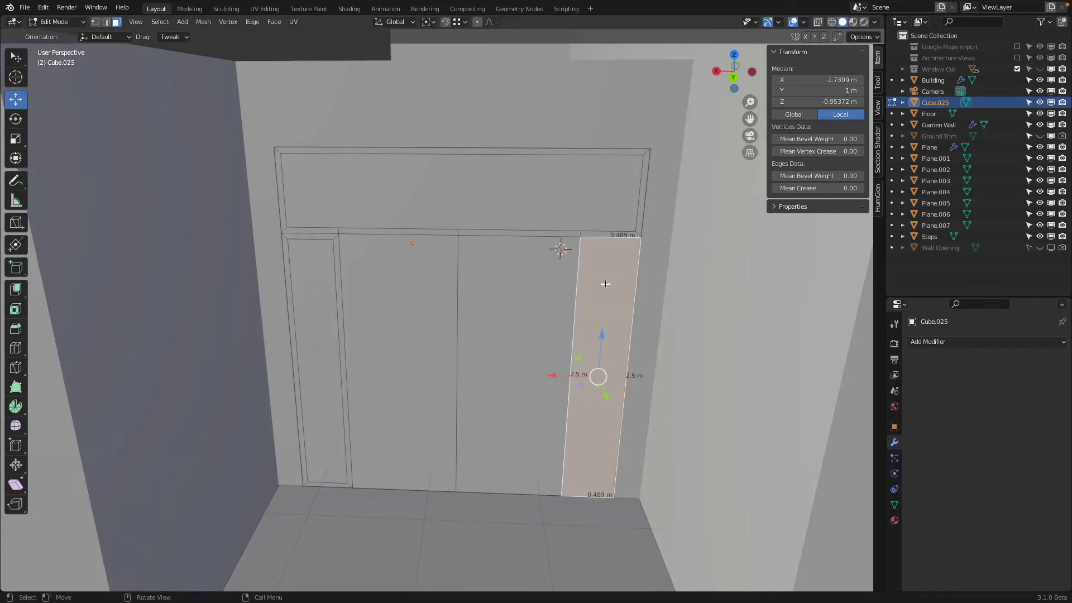
{"action": "type", "text": "i."}
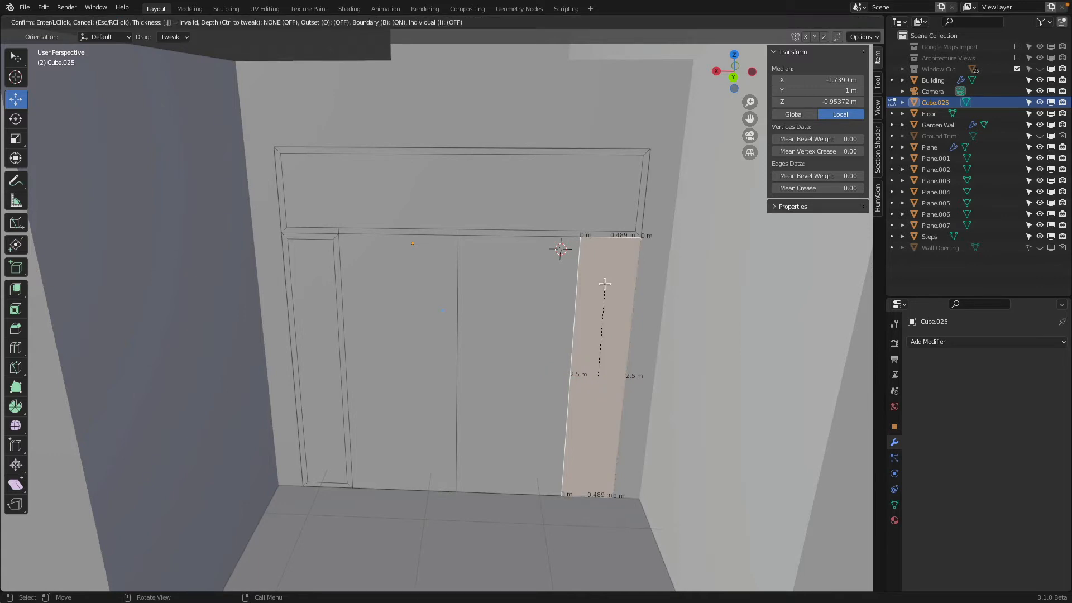
{"action": "key", "text": "Return"}
Inset the two middle door faces by 0.05 m each
{"action": "left_click", "coordinate": [491, 285]}
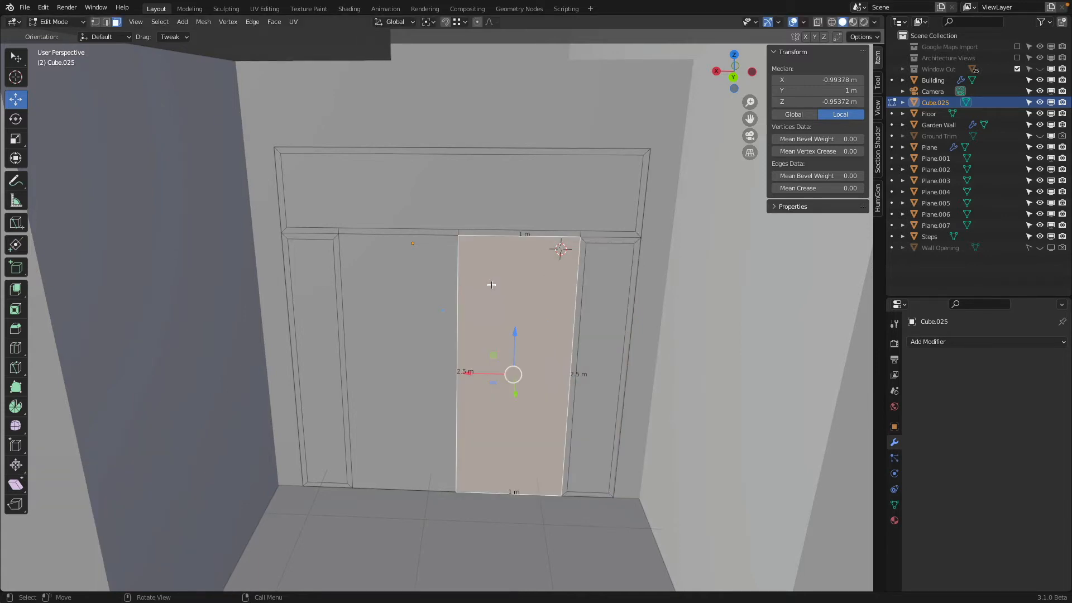
{"action": "type", "text": "i.05"}
{"action": "key", "text": "Return"}
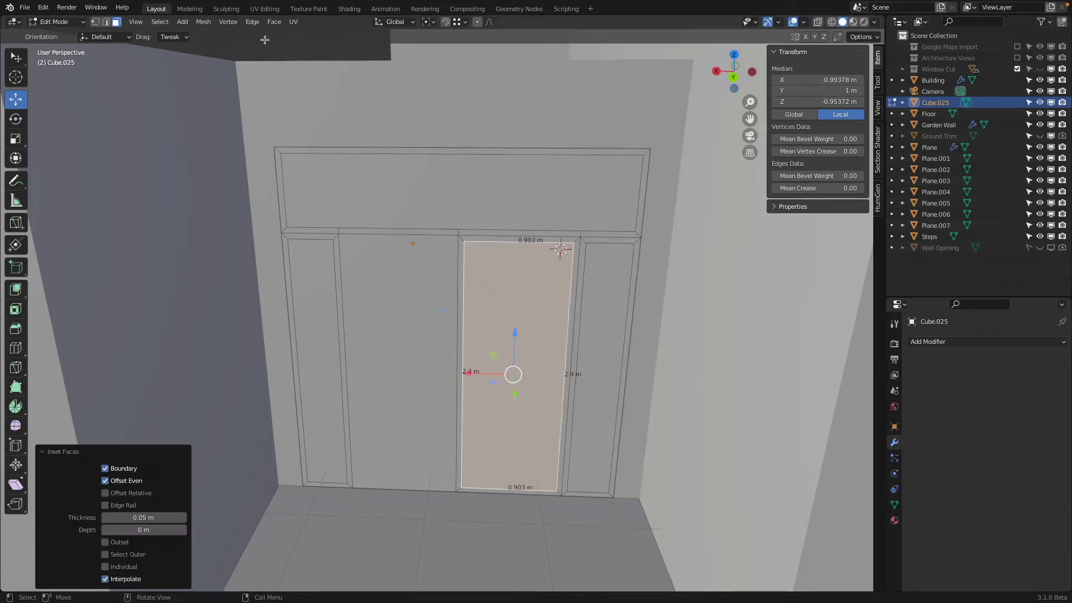
{"action": "left_click", "coordinate": [252, 22]}
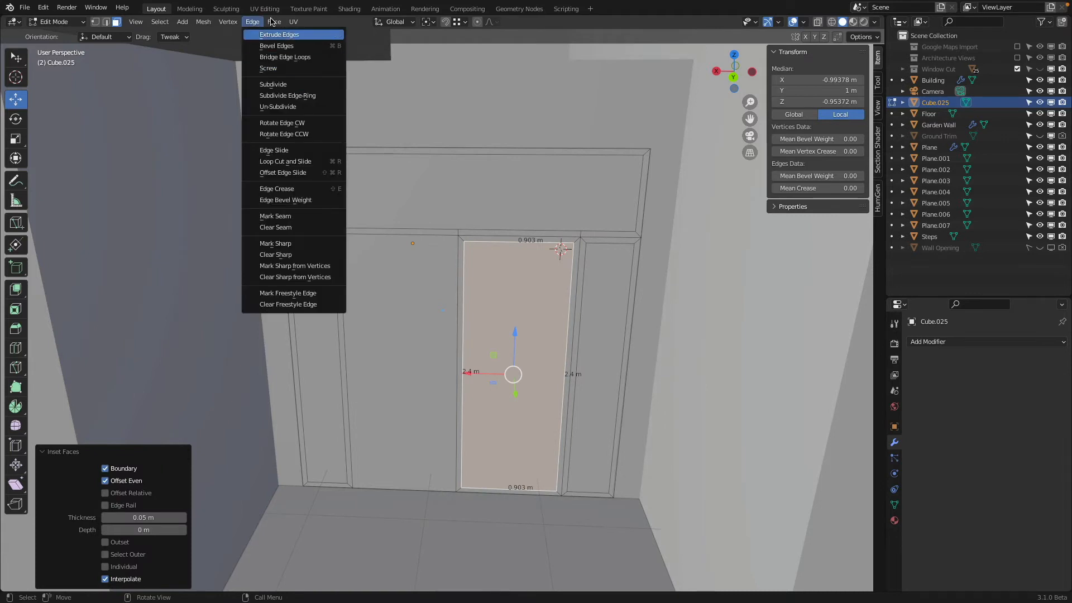
{"action": "left_click", "coordinate": [418, 286]}
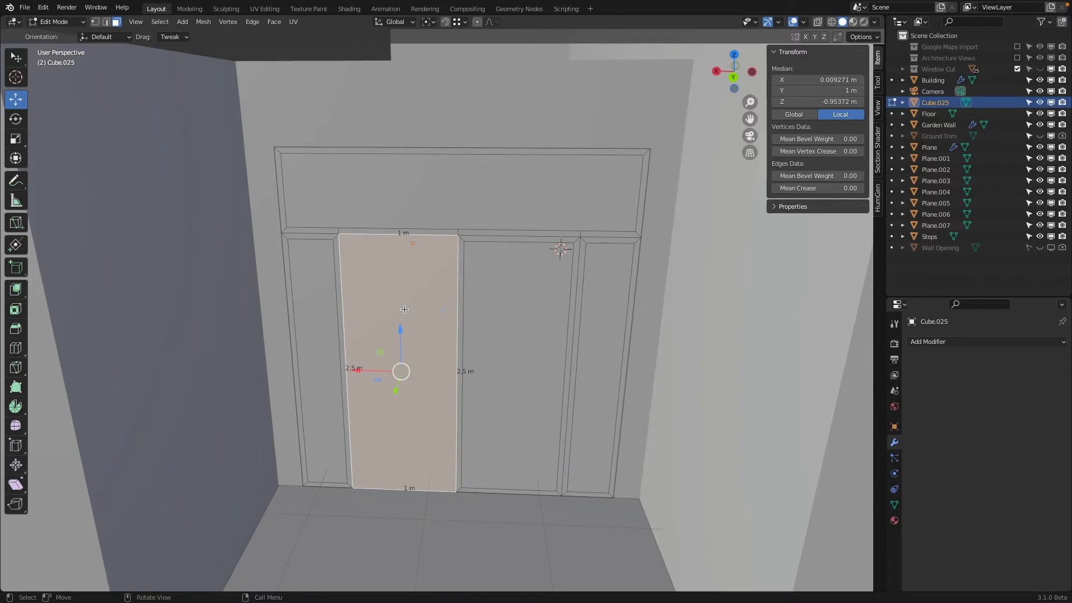
{"action": "type", "text": "i0.05"}
{"action": "key", "text": "Return"}
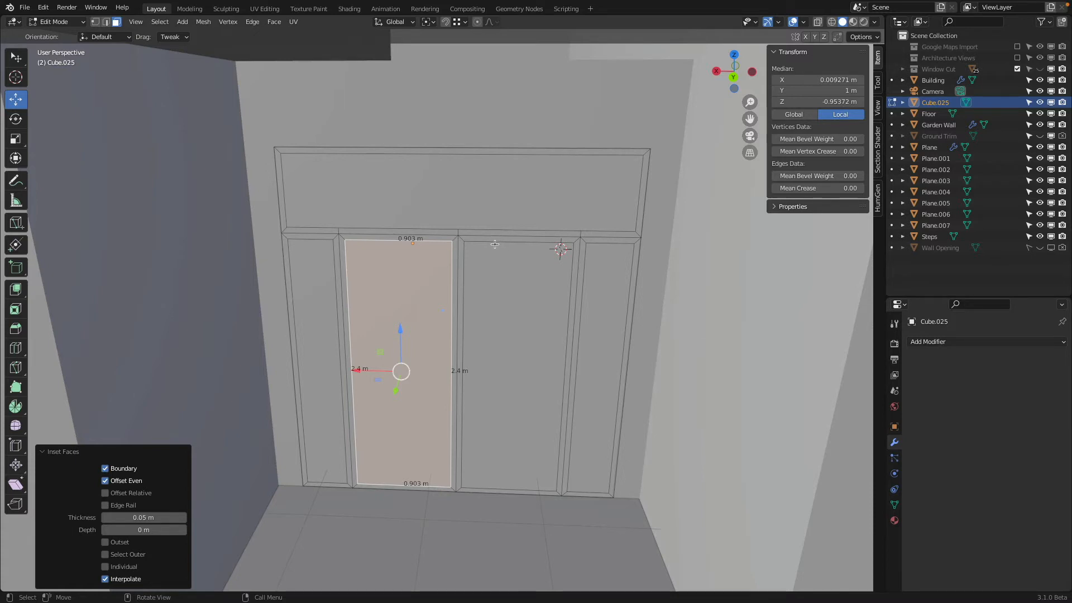
Separate the five inset faces of the door panel, the top, two middle and two side ones, into their own object and return to Object Mode
{"action": "left_click", "coordinate": [303, 241]}
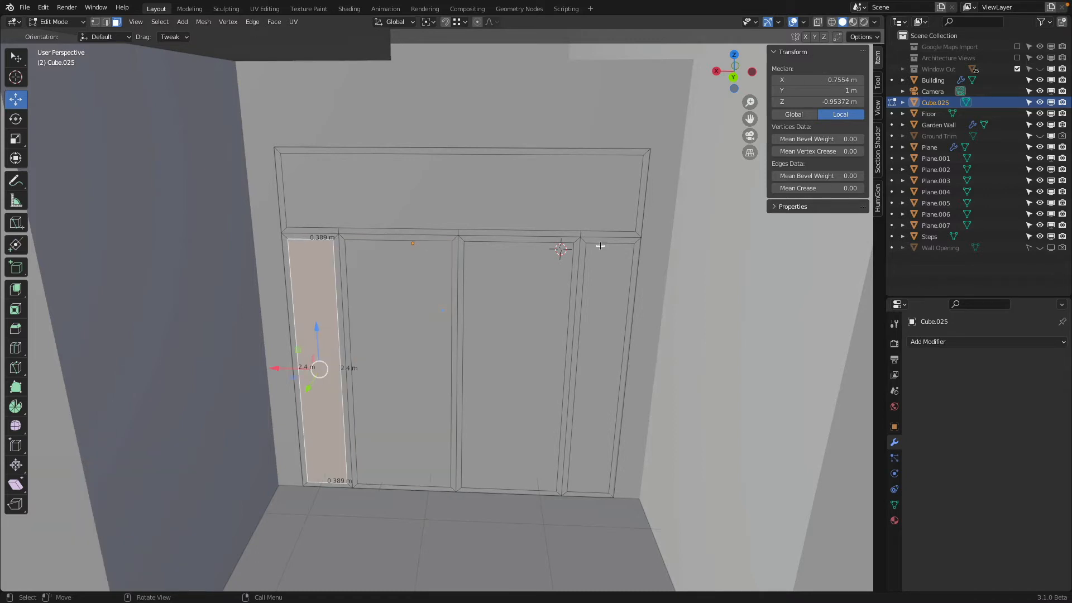
{"action": "left_click", "coordinate": [106, 21]}
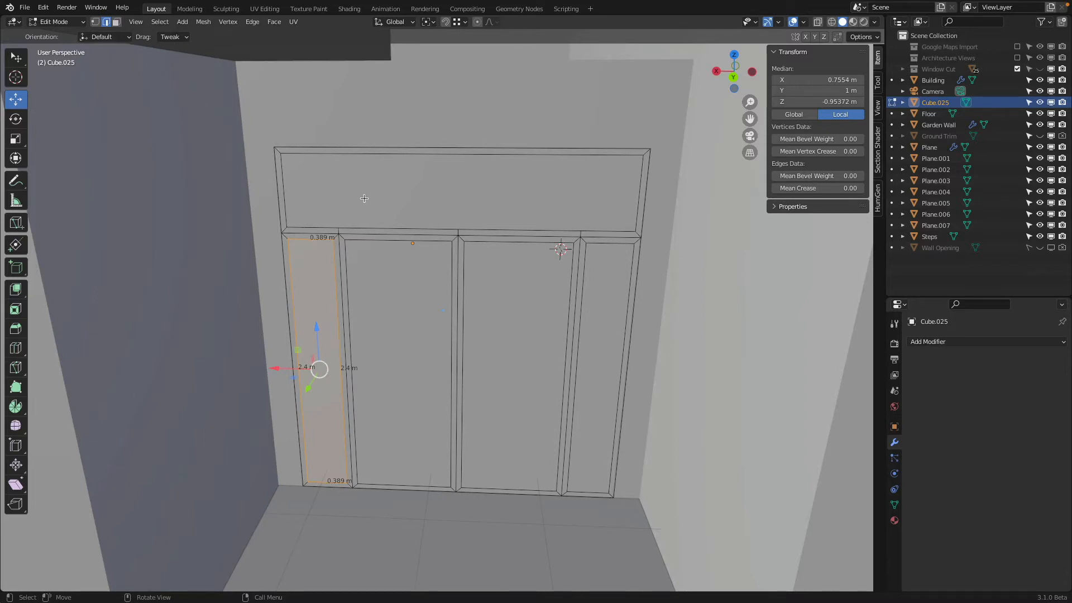
{"action": "left_click", "coordinate": [333, 226], "text": "shift"}
{"action": "left_click", "coordinate": [385, 236], "text": "shift"}
{"action": "key", "text": "3"}
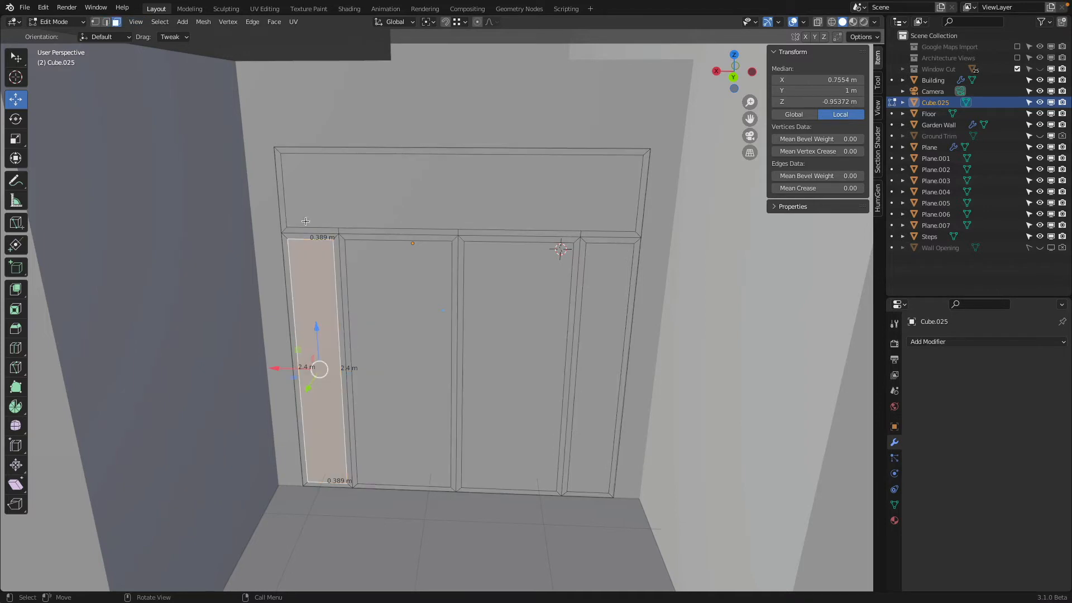
{"action": "left_click", "coordinate": [463, 190], "text": "shift"}
{"action": "left_click", "coordinate": [399, 335], "text": "shift"}
{"action": "left_click", "coordinate": [516, 335], "text": "shift"}
{"action": "left_click", "coordinate": [610, 280], "text": "shift"}
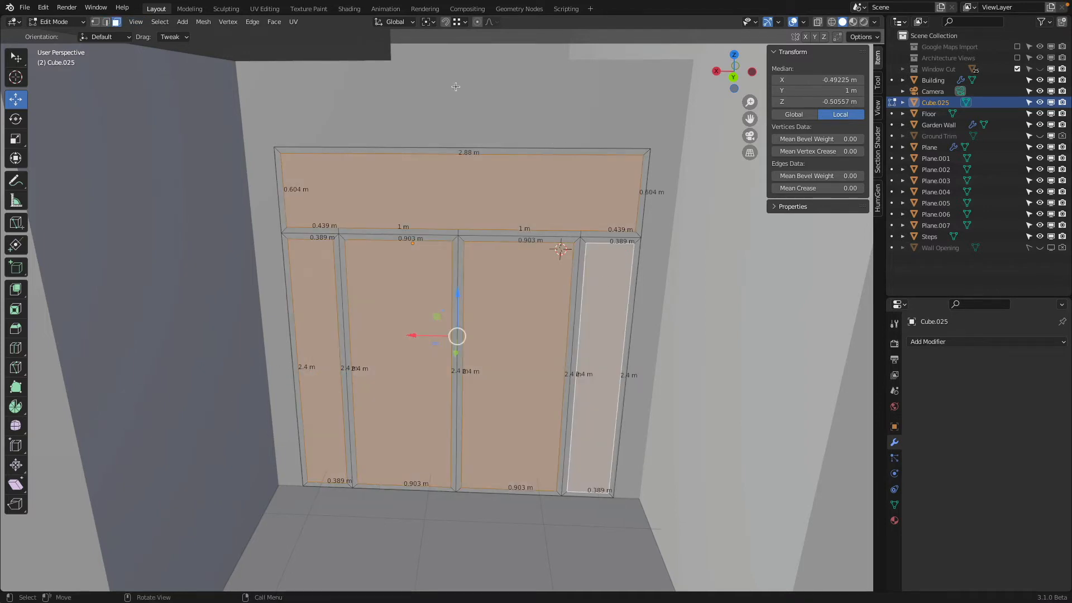
{"action": "left_click", "coordinate": [254, 23]}
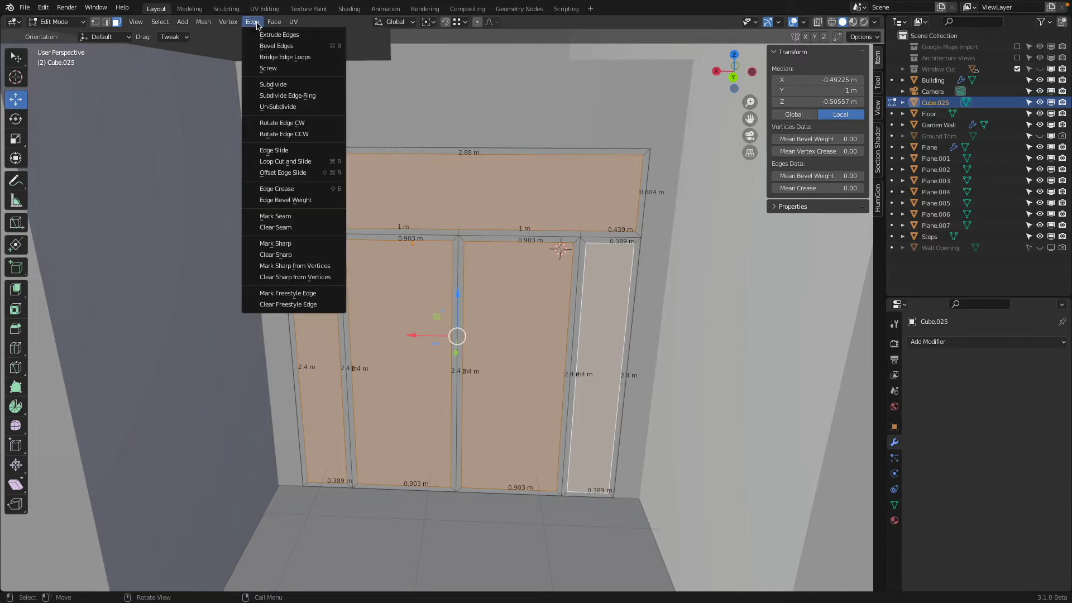
{"action": "mouse_move", "coordinate": [239, 25]}
{"action": "mouse_move", "coordinate": [197, 24]}
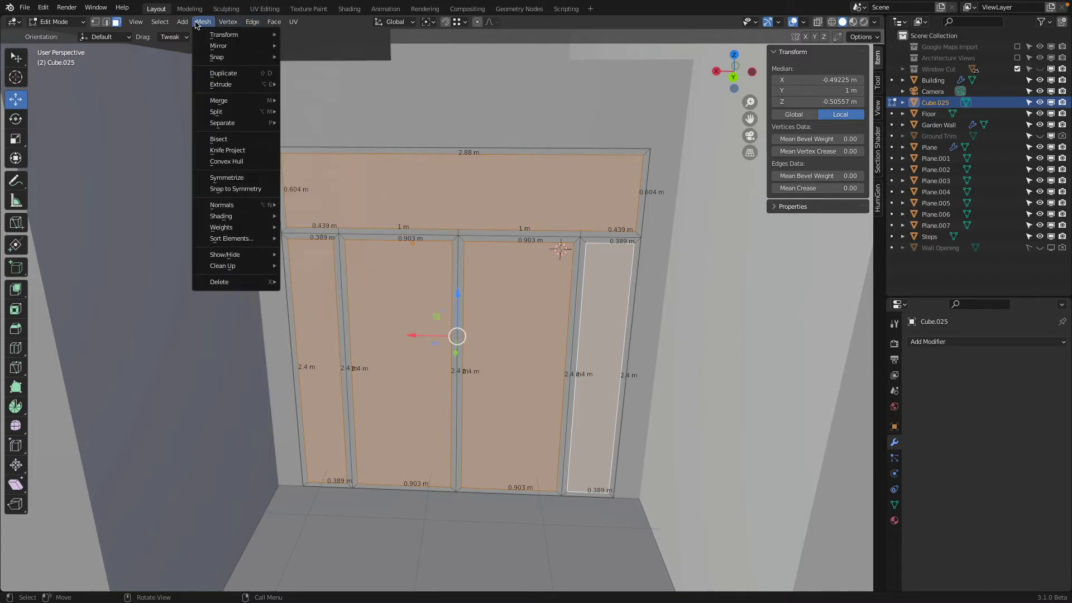
{"action": "mouse_move", "coordinate": [257, 123]}
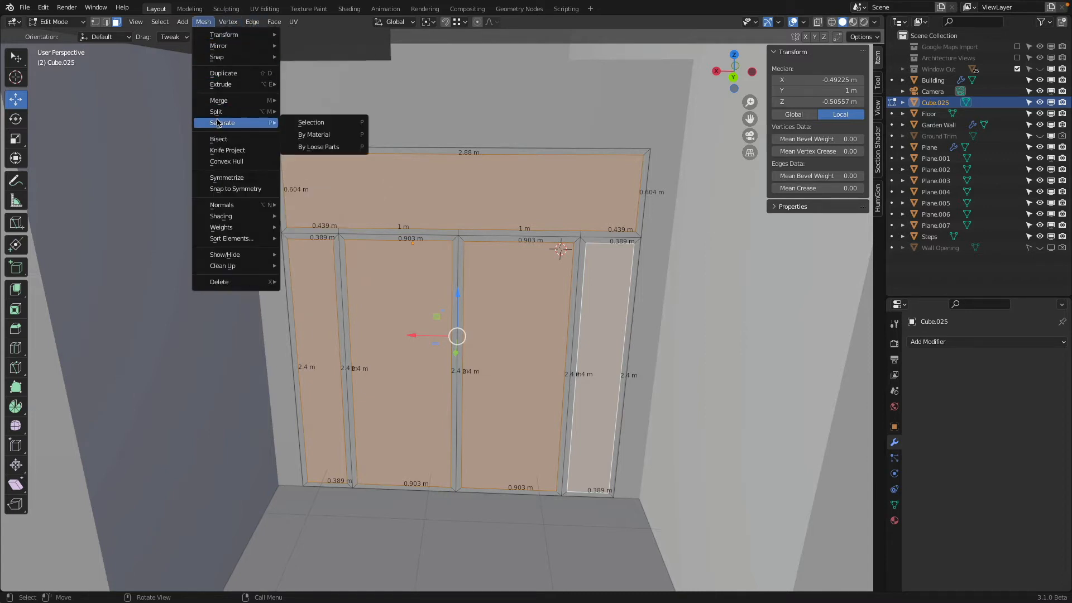
{"action": "left_click", "coordinate": [331, 124]}
{"action": "key", "text": "a"}
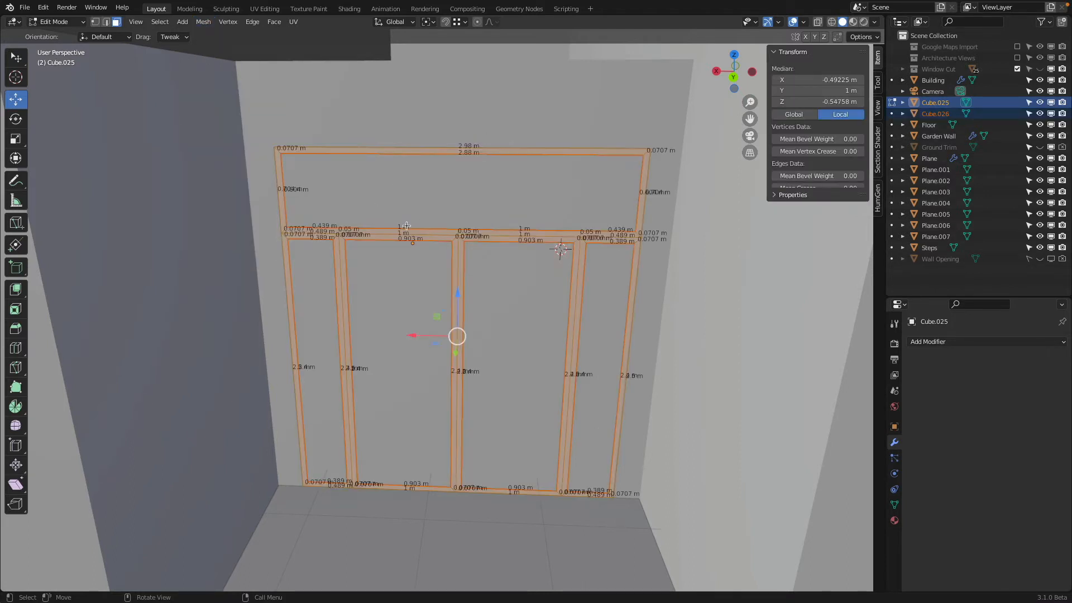
{"action": "middle_click_drag", "start_coordinate": [449, 199], "coordinate": [445, 211]}
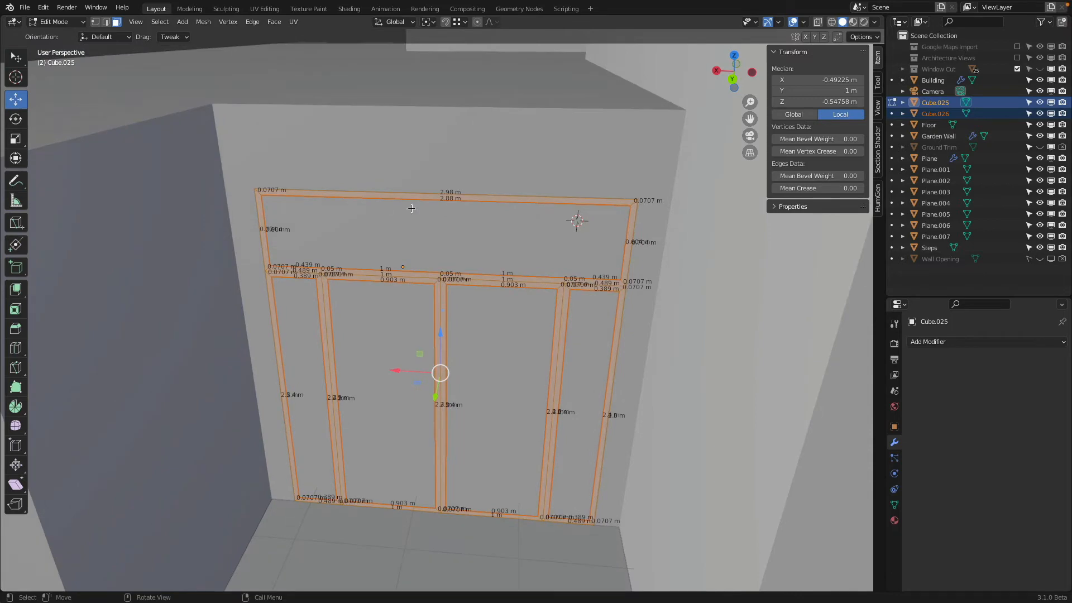
{"action": "key", "text": "Tab"}
{"action": "scroll", "coordinate": [481, 232], "scroll_direction": "down", "scroll_amount": 2}
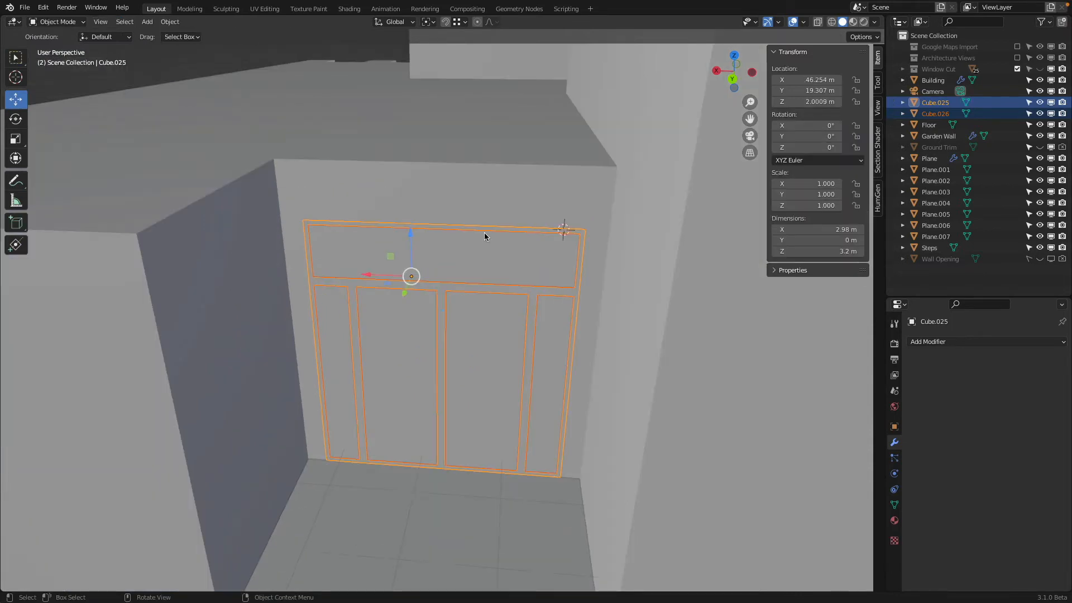
Add a Solidify modifier with 5 cm thickness to the remaining door frame
{"action": "left_click", "coordinate": [441, 296]}
{"action": "left_click", "coordinate": [441, 295]}
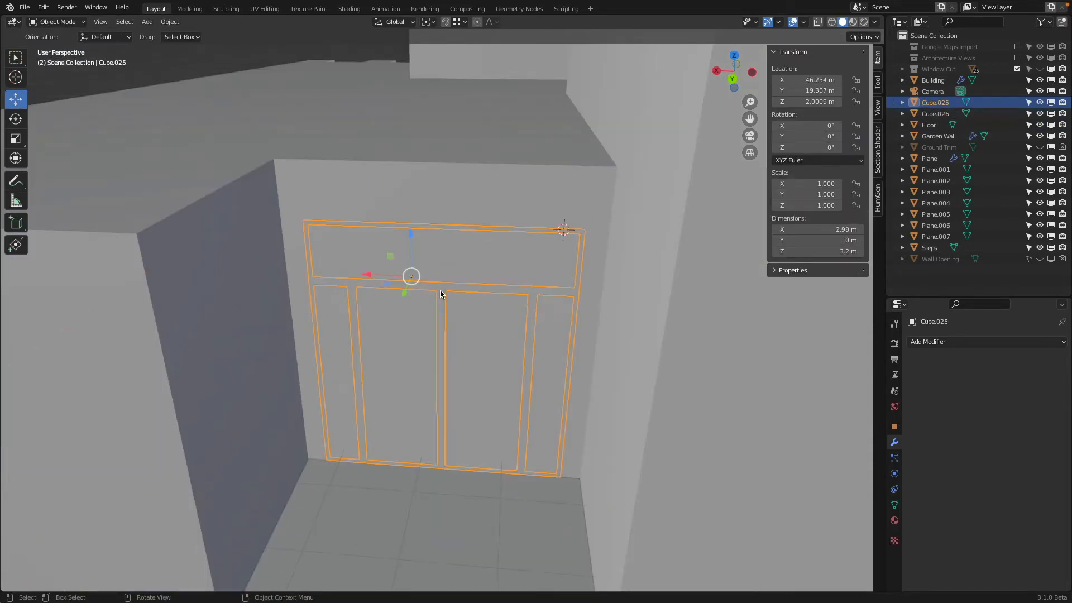
{"action": "key", "text": "shift+z"}
{"action": "left_click", "coordinate": [950, 342]}
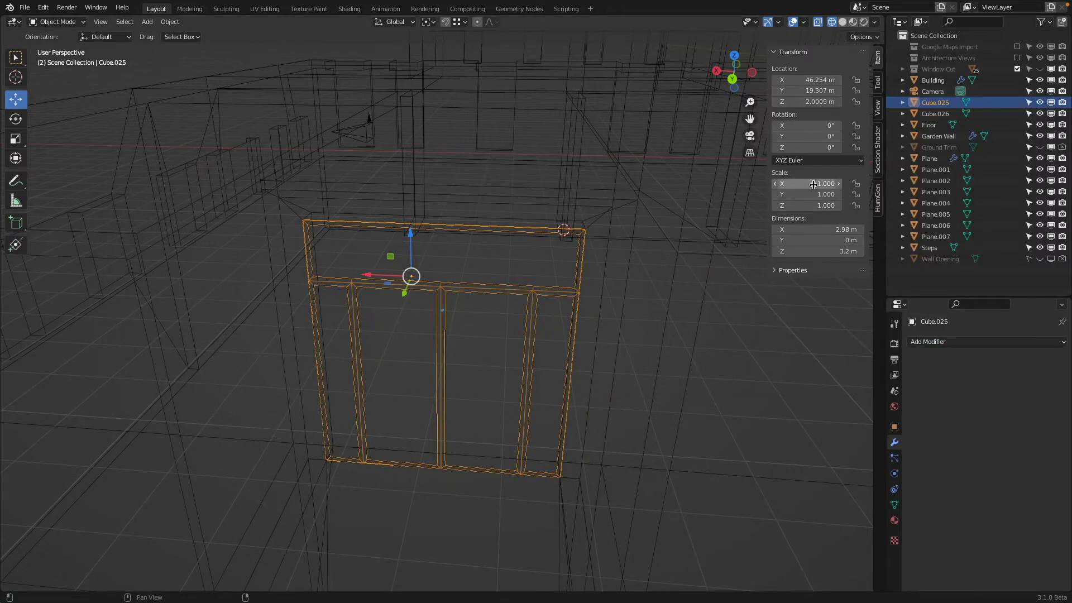
{"action": "left_click", "coordinate": [949, 342]}
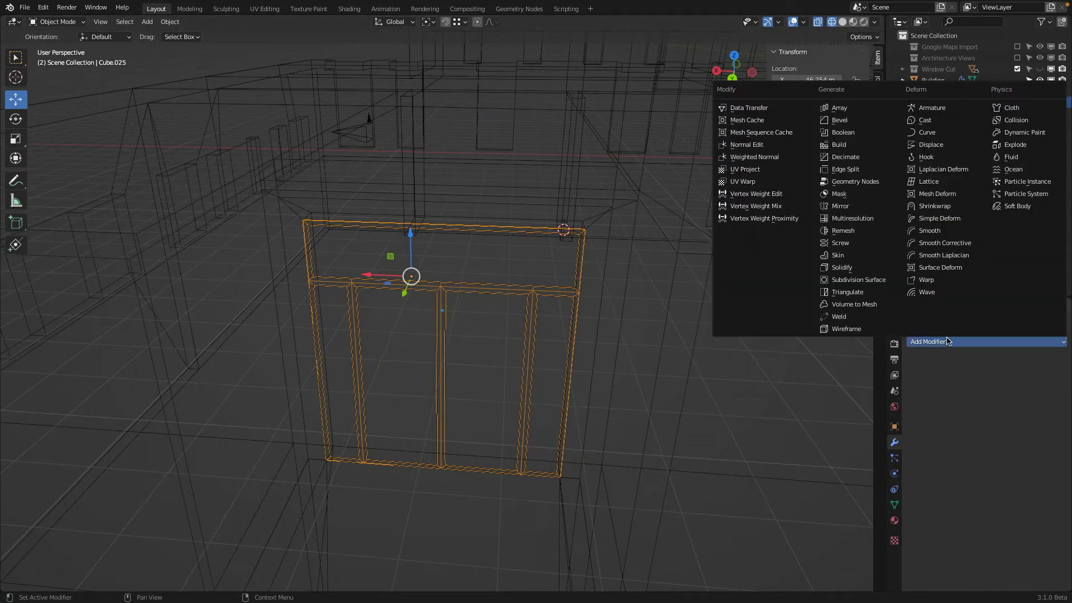
{"action": "left_click", "coordinate": [861, 274]}
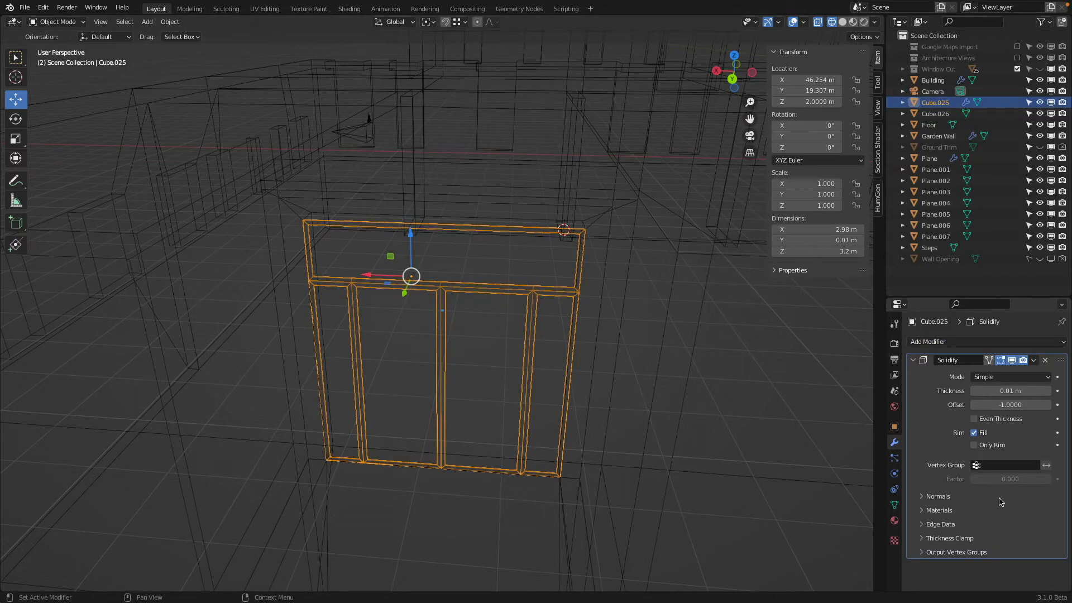
{"action": "left_click", "coordinate": [1013, 387]}
{"action": "type", "text": "5cm"}
{"action": "key", "text": "Return"}
Check the frame's depth in top view and set its Solidify thickness to 0.06 m
{"action": "key", "text": "KP_7"}
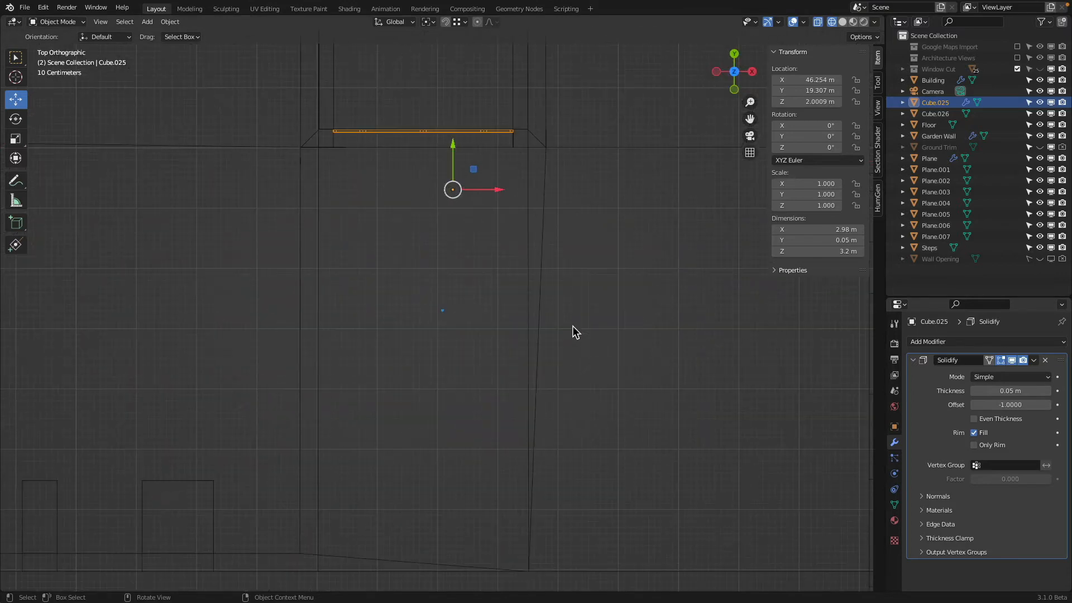
{"action": "middle_click_drag", "start_coordinate": [423, 154], "coordinate": [447, 241], "text": "shift"}
{"action": "scroll", "coordinate": [327, 189], "scroll_direction": "up", "scroll_amount": 5}
{"action": "middle_click_drag", "start_coordinate": [285, 73], "coordinate": [307, 202], "text": "shift"}
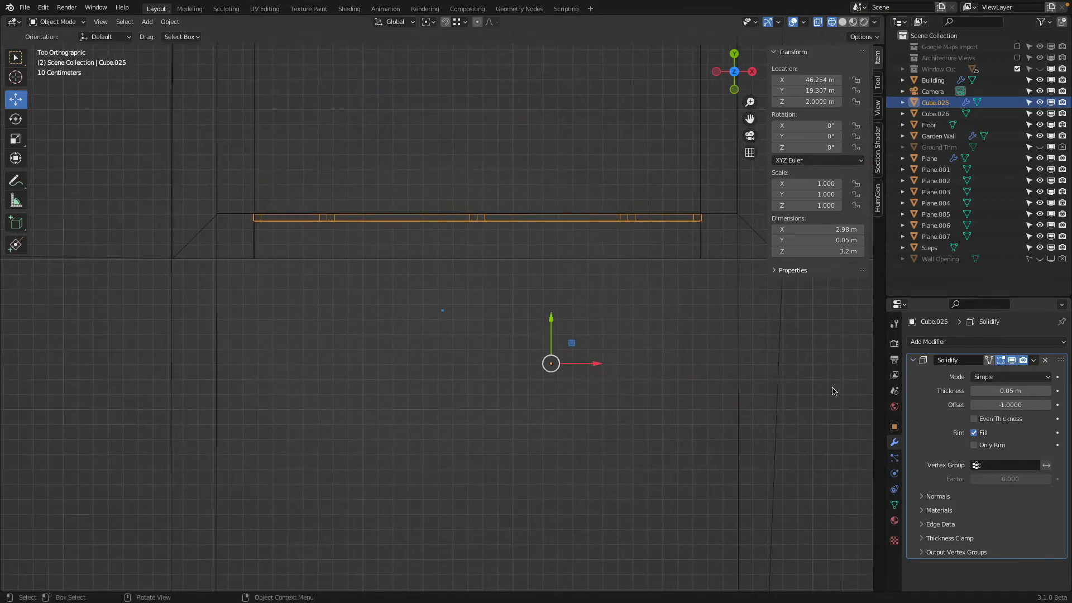
{"action": "left_click", "coordinate": [1007, 391]}
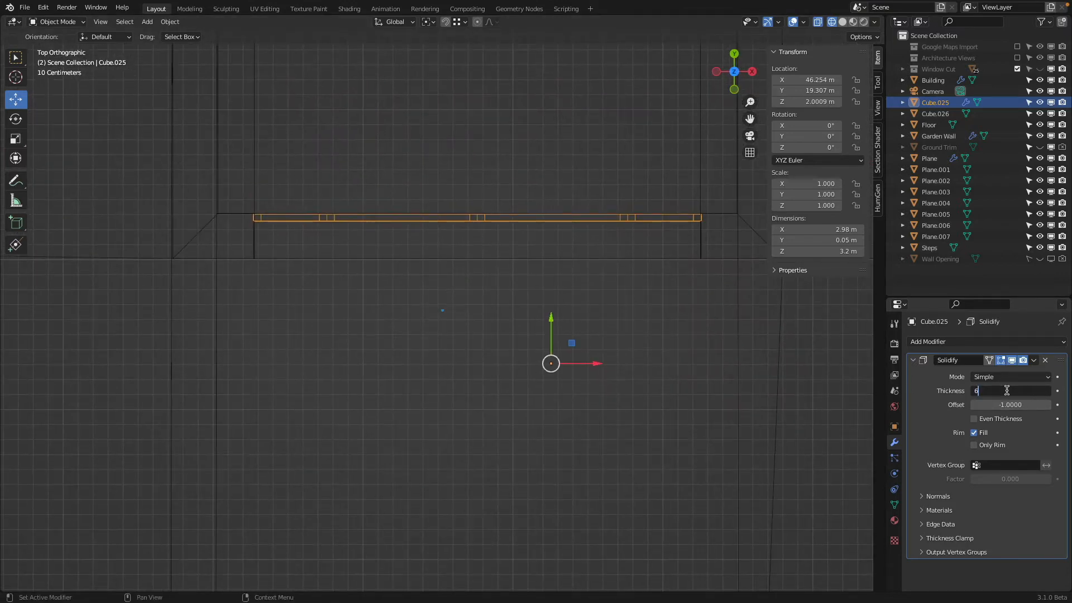
{"action": "key", "text": "Return"}
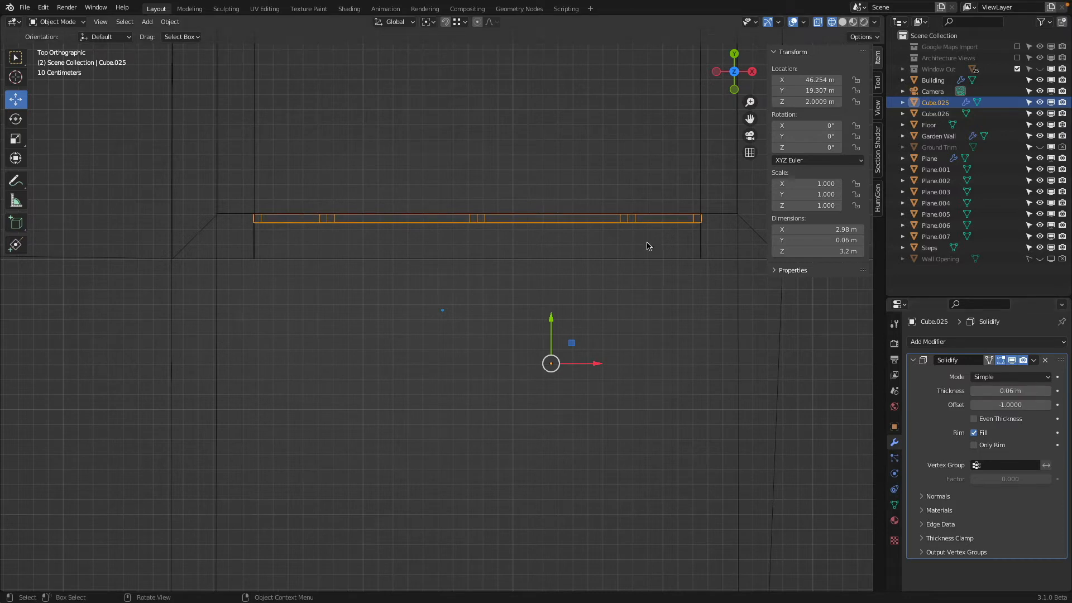
Set the origins of the door frame and the separated pane object to their geometry
{"action": "right_click", "coordinate": [477, 225]}
{"action": "mouse_move", "coordinate": [477, 225]}
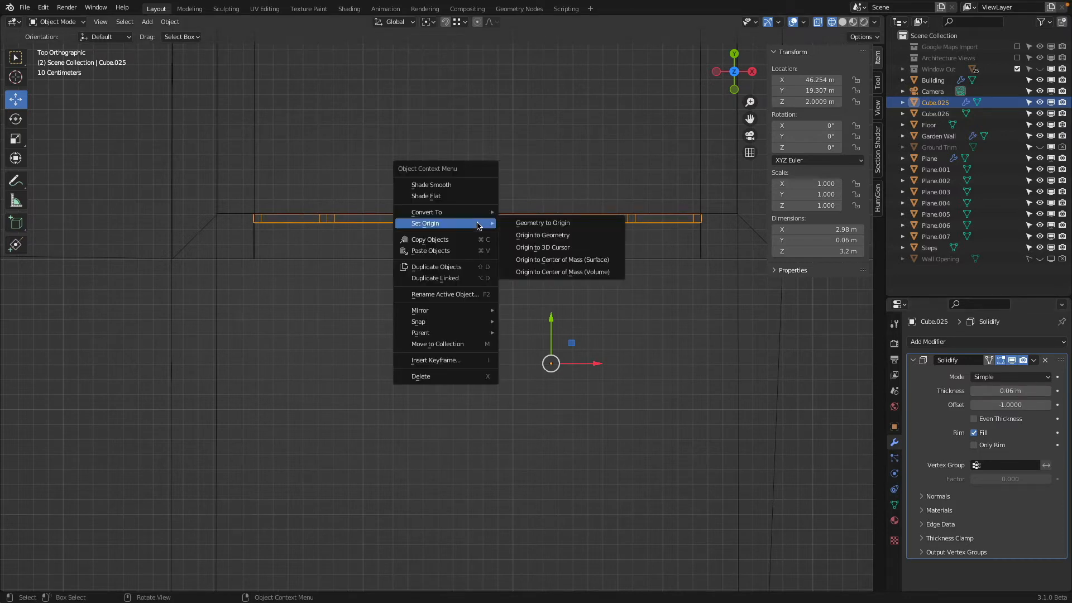
{"action": "left_click", "coordinate": [567, 235]}
{"action": "left_click", "coordinate": [562, 216]}
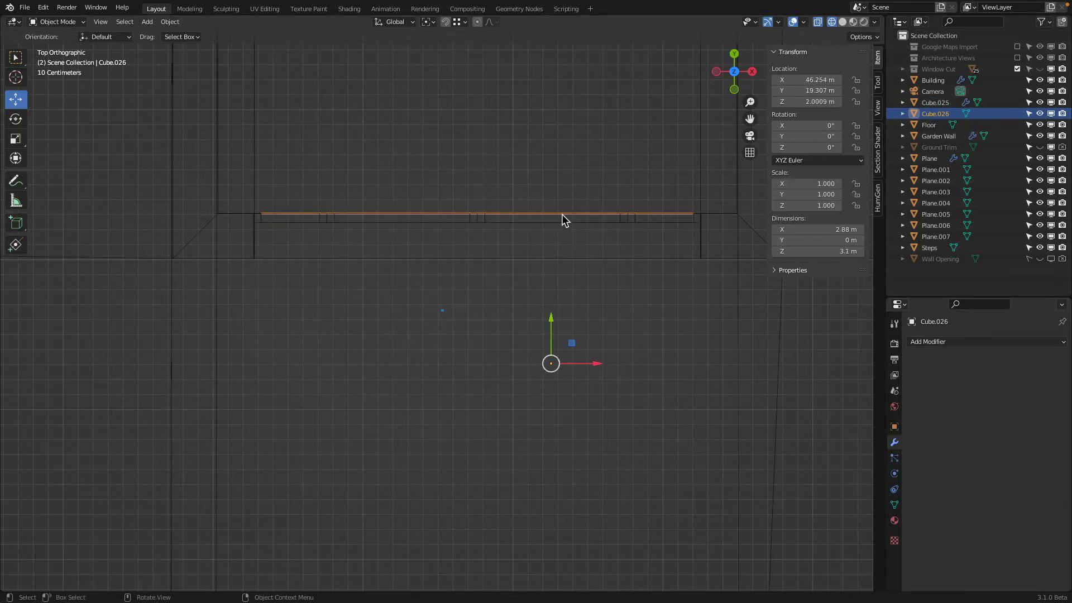
{"action": "right_click", "coordinate": [562, 214]}
{"action": "mouse_move", "coordinate": [563, 218]}
{"action": "left_click", "coordinate": [645, 230]}
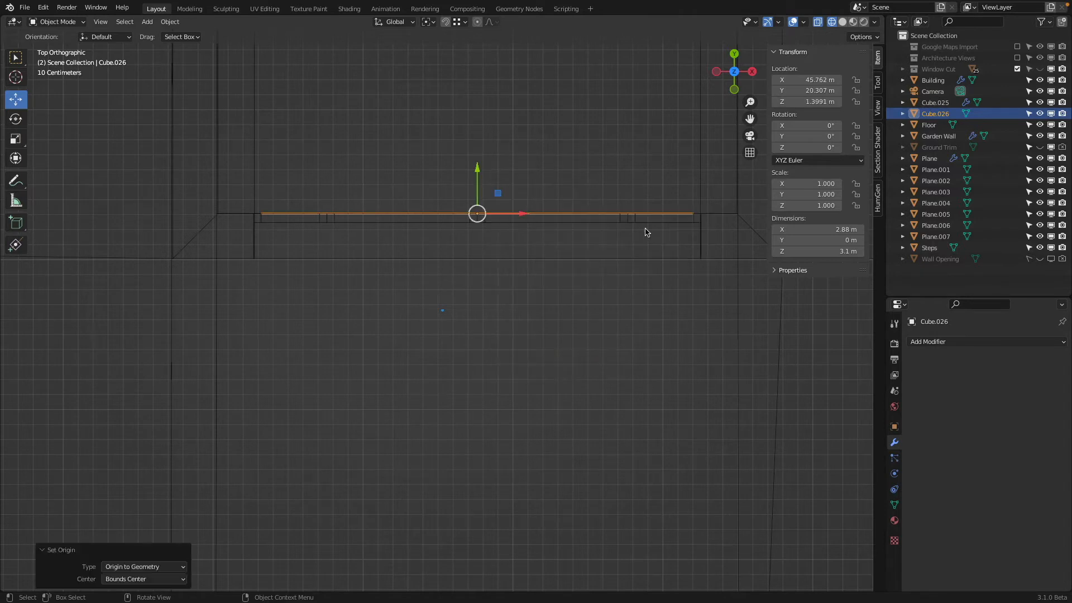
Add a Solidify modifier to the separated panes with 0.01 m thickness and an offset of 0
{"action": "scroll", "coordinate": [471, 143], "scroll_direction": "up", "scroll_amount": 2}
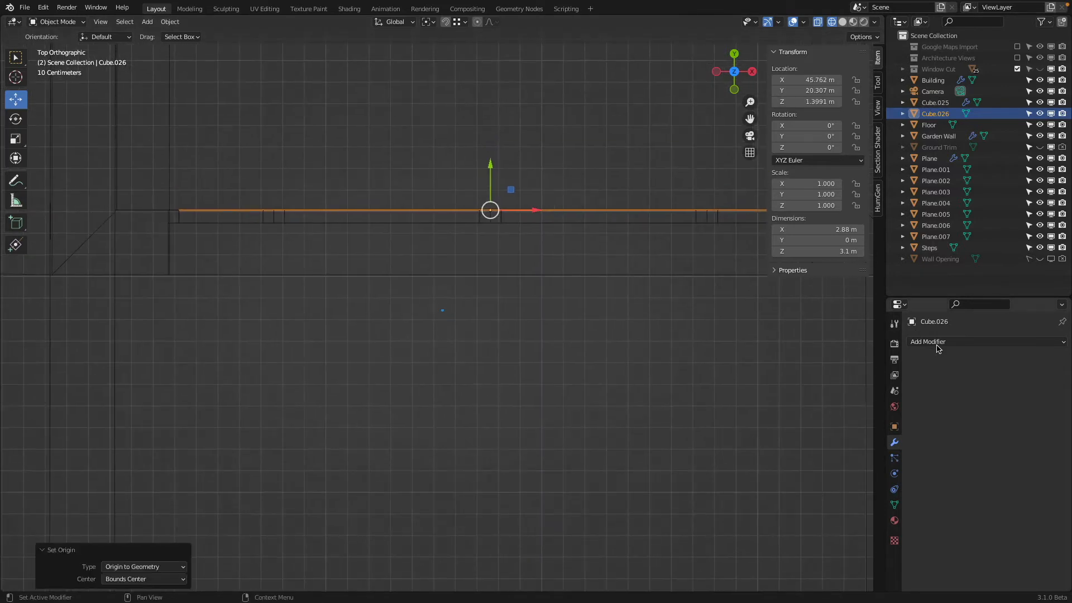
{"action": "left_click", "coordinate": [938, 344]}
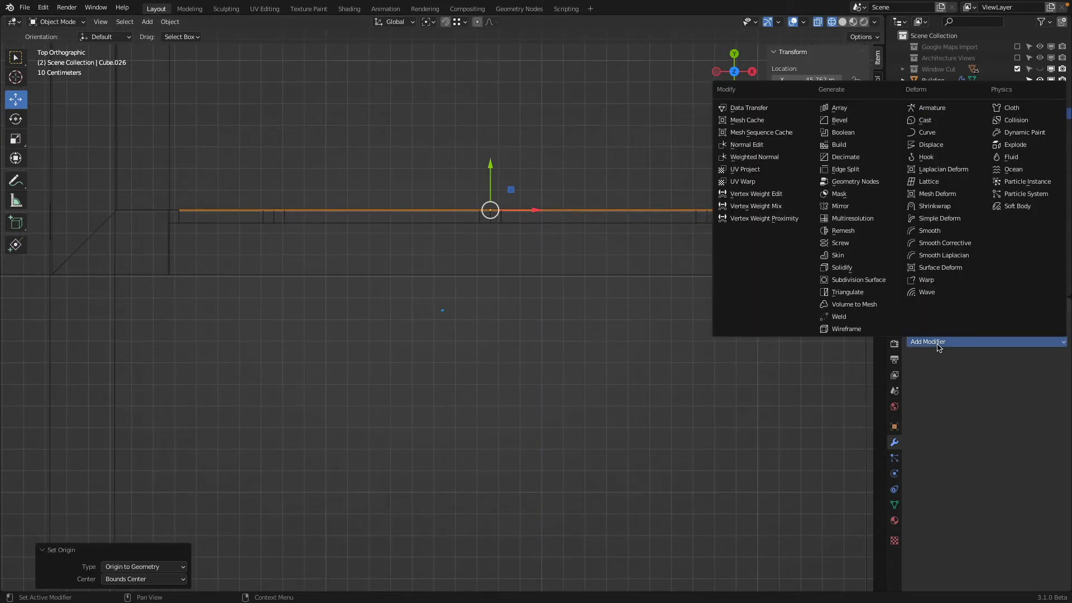
{"action": "left_click", "coordinate": [863, 271]}
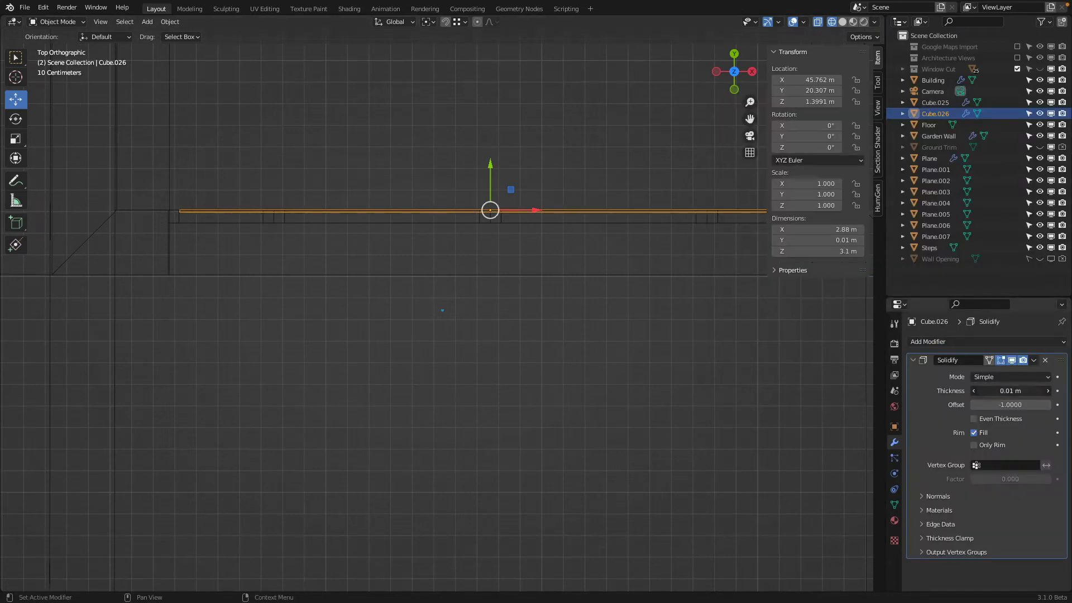
{"action": "key", "text": "Escape"}
{"action": "left_click", "coordinate": [996, 406]}
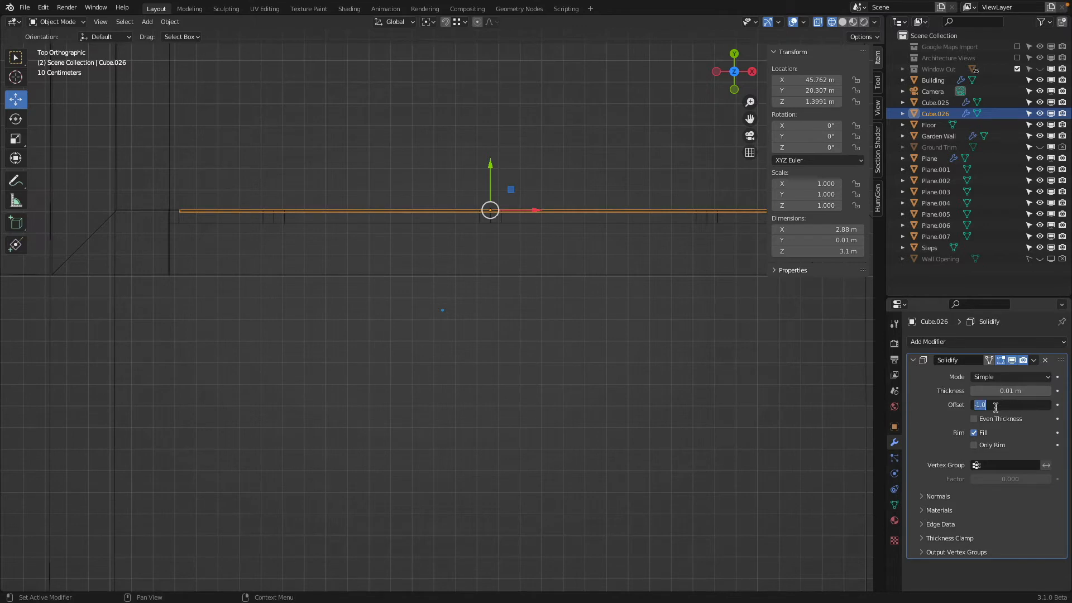
{"action": "type", "text": "0"}
{"action": "key", "text": "Return"}
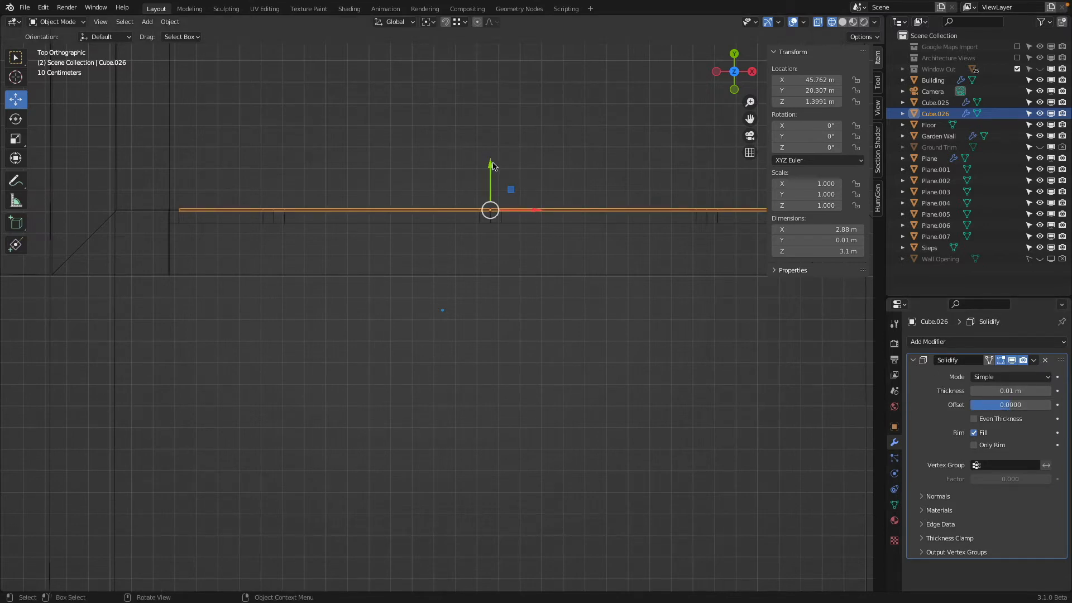
Move the separated panes -0.03 m along Y to centre them within the frame's depth
{"action": "left_click", "coordinate": [291, 218]}
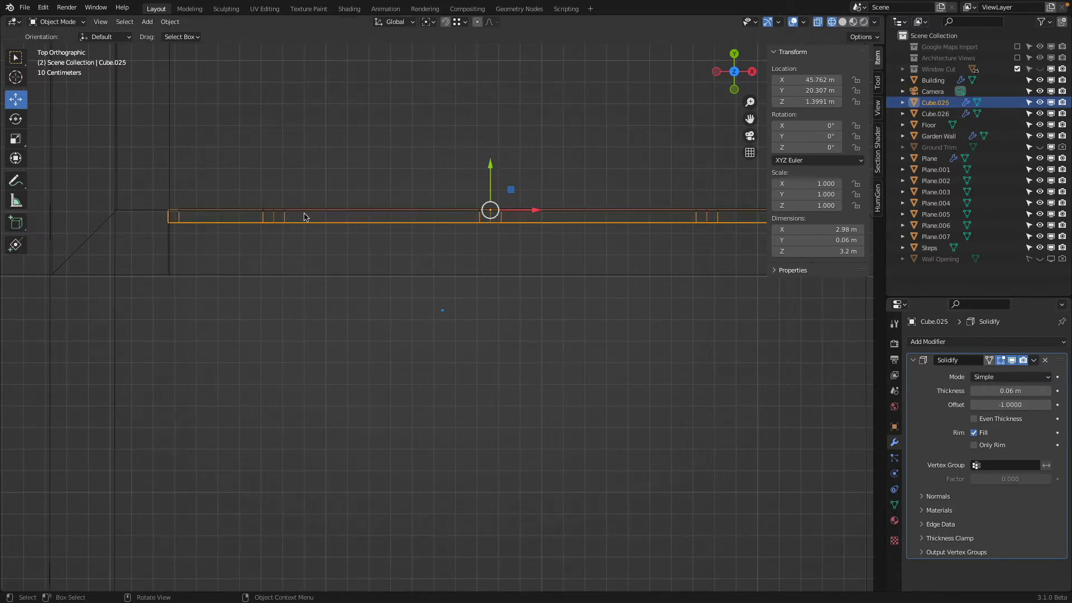
{"action": "left_click", "coordinate": [448, 214]}
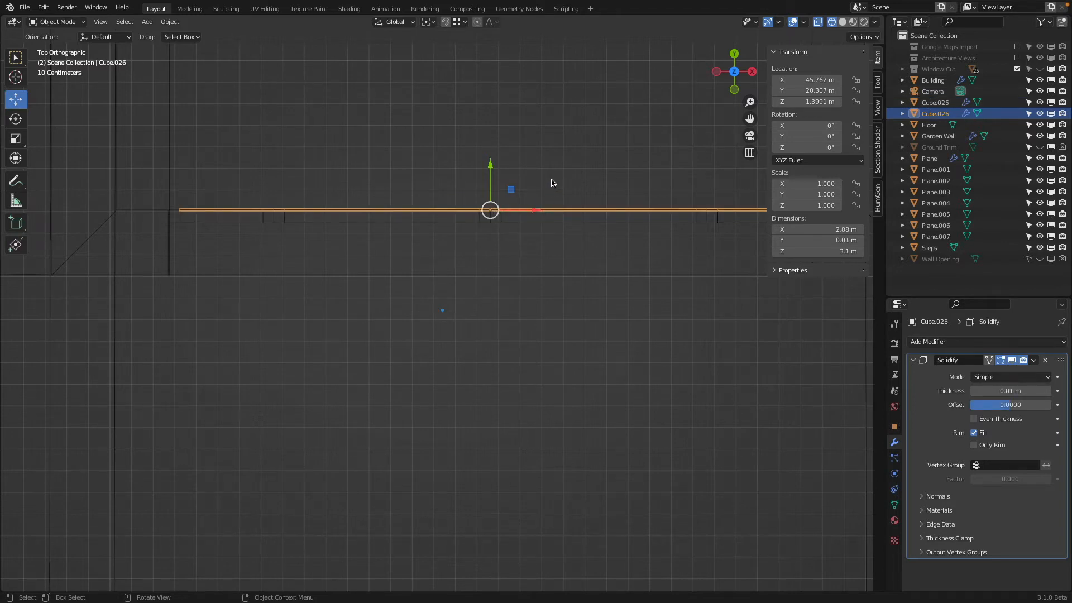
{"action": "key", "text": "g"}
{"action": "type", "text": "y"}
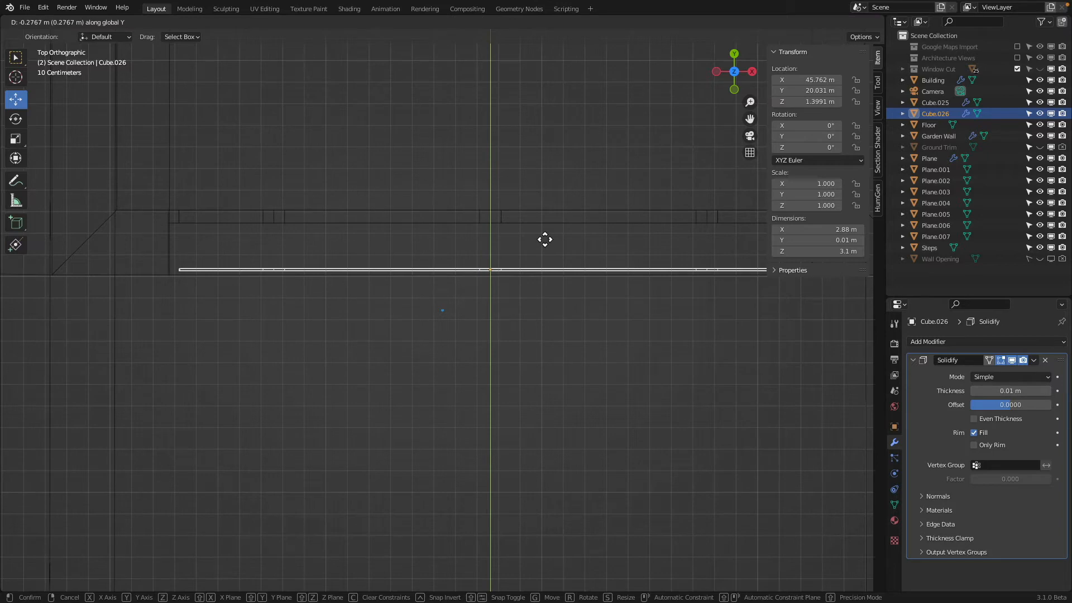
{"action": "type", "text": "-0.03"}
{"action": "key", "text": "Return"}
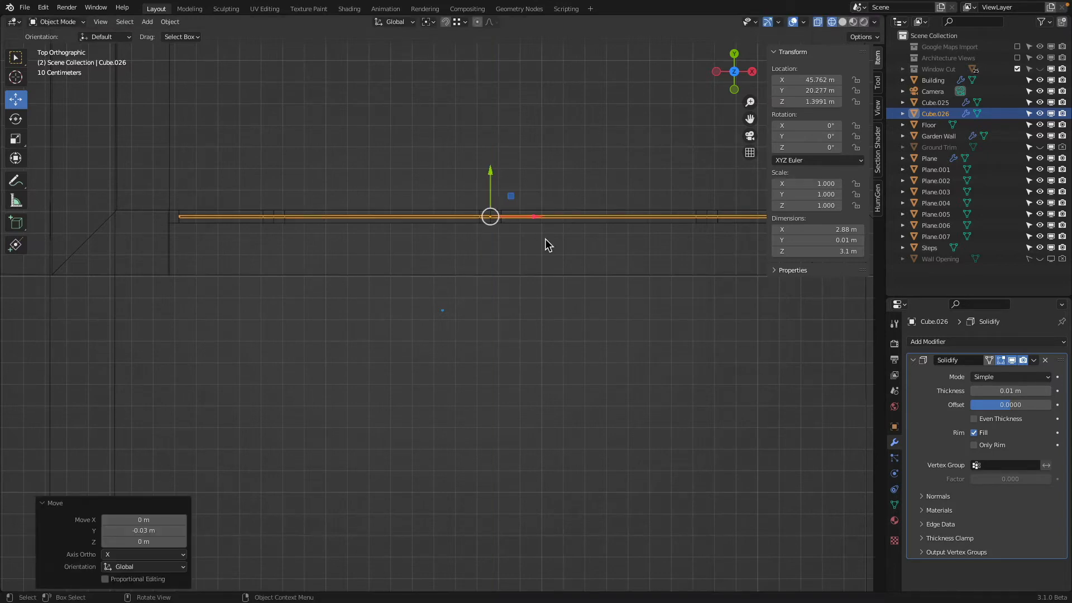
Return to solid shading and examine the fitted door from both sides of the doorway
{"action": "middle_click_drag", "start_coordinate": [546, 239], "coordinate": [372, 195]}
{"action": "key", "text": "alt+a"}
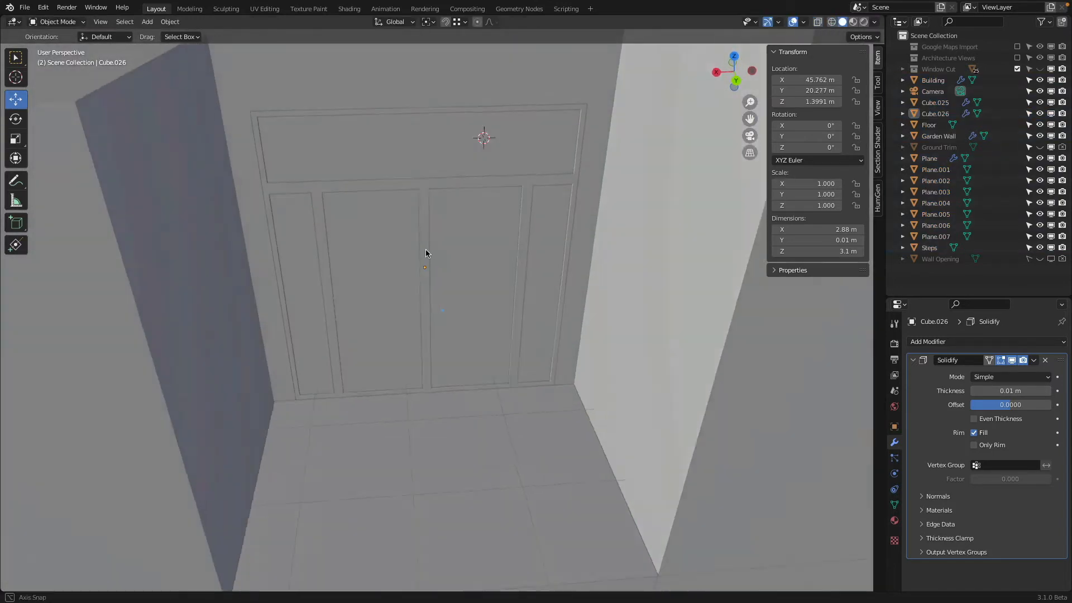
{"action": "middle_click_drag", "start_coordinate": [425, 249], "coordinate": [258, 242]}
{"action": "scroll", "coordinate": [423, 250], "scroll_direction": "down", "scroll_amount": 3}
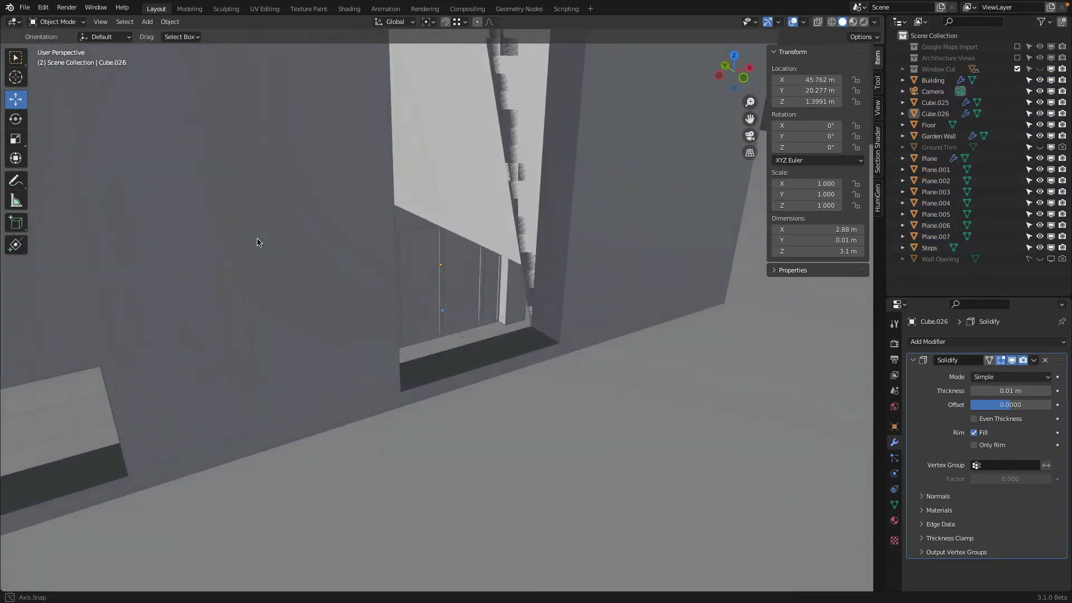
{"action": "scroll", "coordinate": [470, 256], "scroll_direction": "up", "scroll_amount": 4}
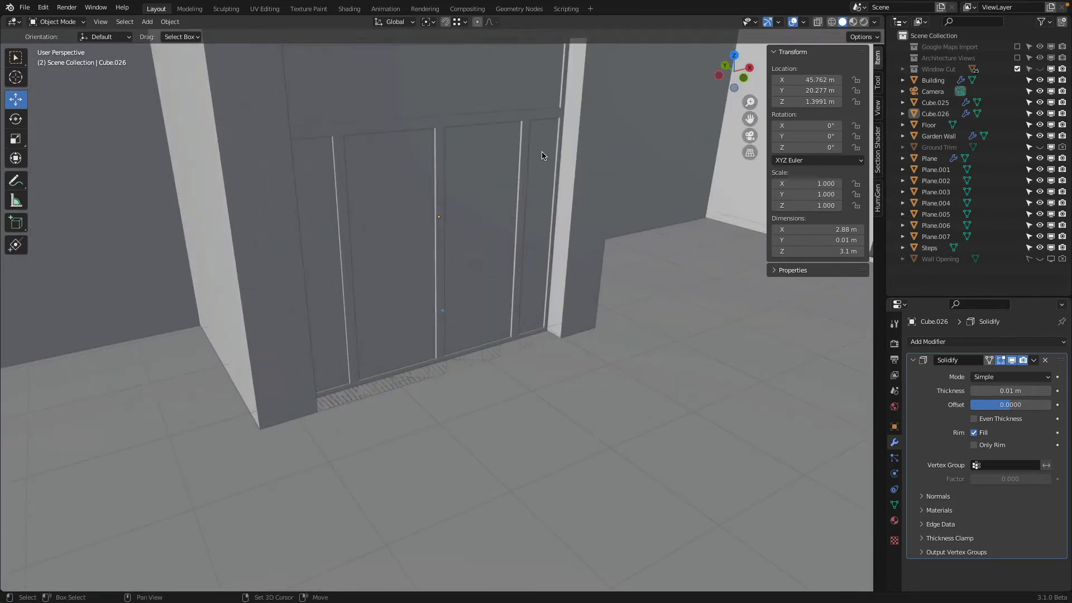
{"action": "middle_click_drag", "start_coordinate": [542, 155], "coordinate": [581, 179], "text": "shift"}
{"action": "scroll", "coordinate": [518, 125], "scroll_direction": "down", "scroll_amount": 5}
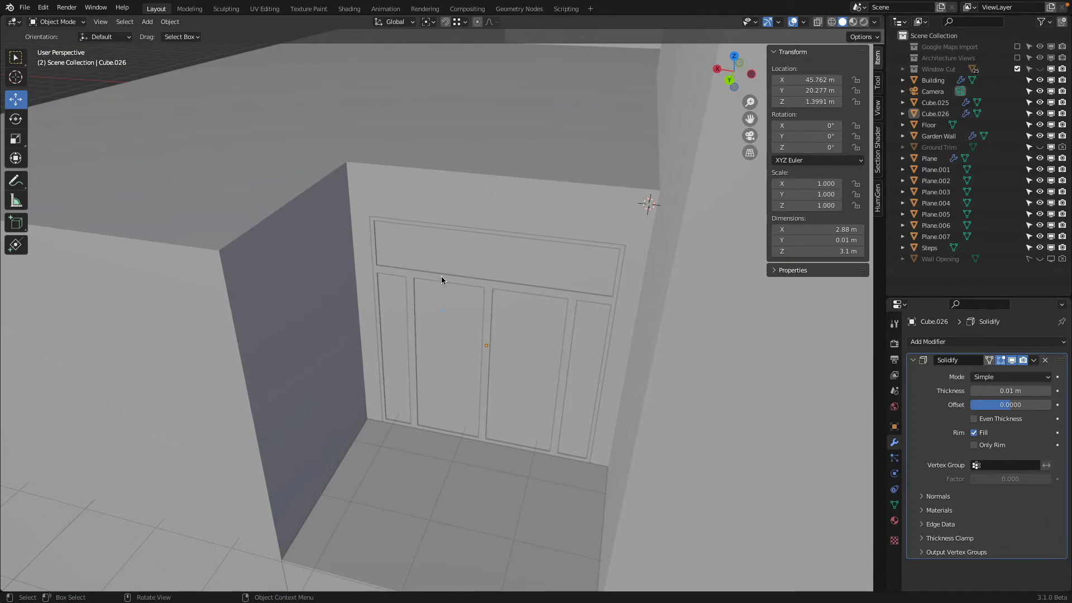
Move the door frame and its panes together about -0.24 m along Y, setting them deeper in the doorway
{"action": "left_click", "coordinate": [441, 279]}
{"action": "left_click", "coordinate": [490, 281], "text": "shift"}
{"action": "middle_click_drag", "start_coordinate": [490, 281], "coordinate": [335, 269]}
{"action": "key", "text": "g"}
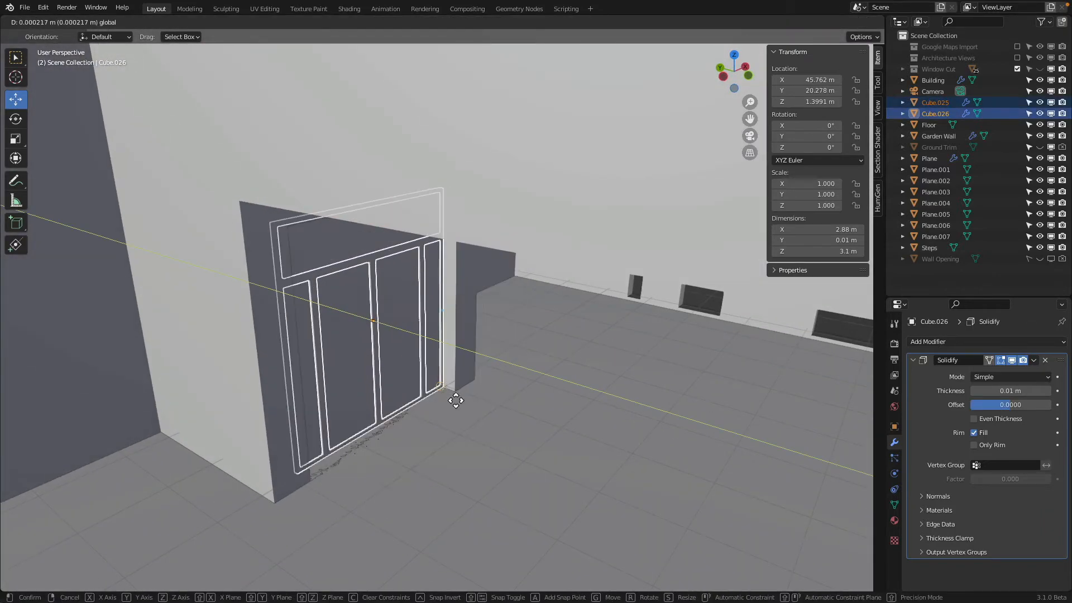
{"action": "left_click", "coordinate": [458, 402]}
{"action": "middle_click_drag", "start_coordinate": [457, 402], "coordinate": [530, 373]}
{"action": "key", "text": "alt+a"}
{"action": "scroll", "coordinate": [463, 336], "scroll_direction": "up", "scroll_amount": 4}
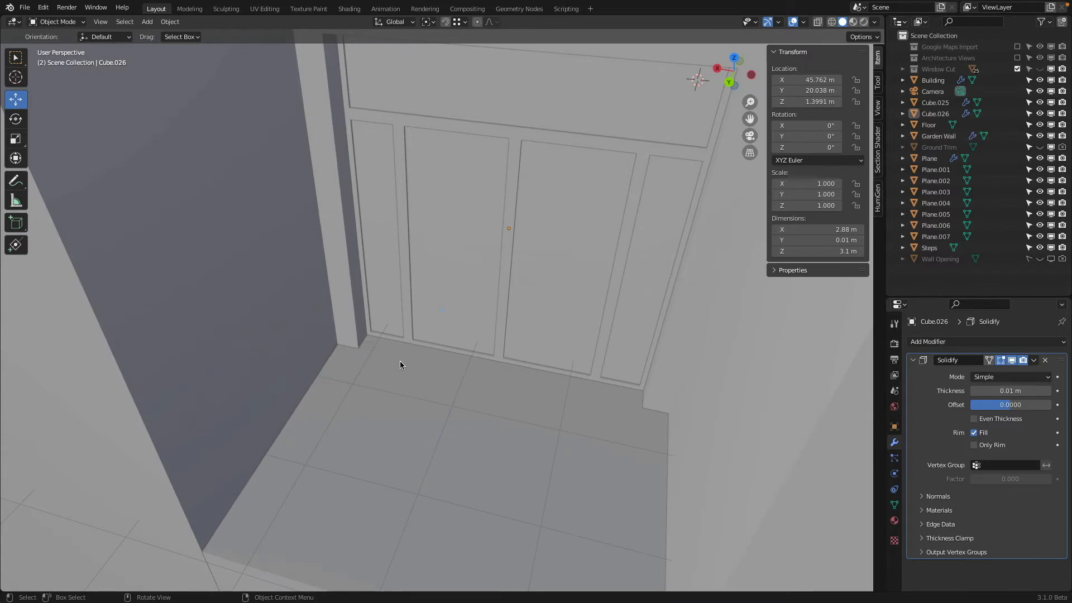
Examine the floor's threshold face beneath the door in wireframe edit mode
{"action": "key", "text": "a"}
{"action": "left_click", "coordinate": [400, 352]}
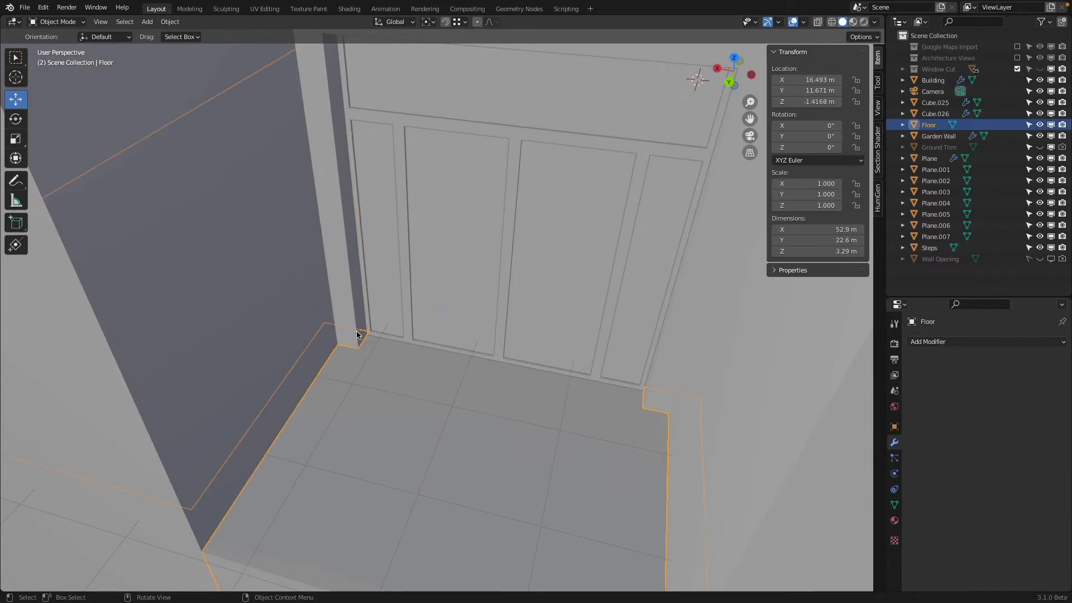
{"action": "key", "text": "shift+z"}
{"action": "key", "text": "Tab"}
{"action": "key", "text": "alt+a"}
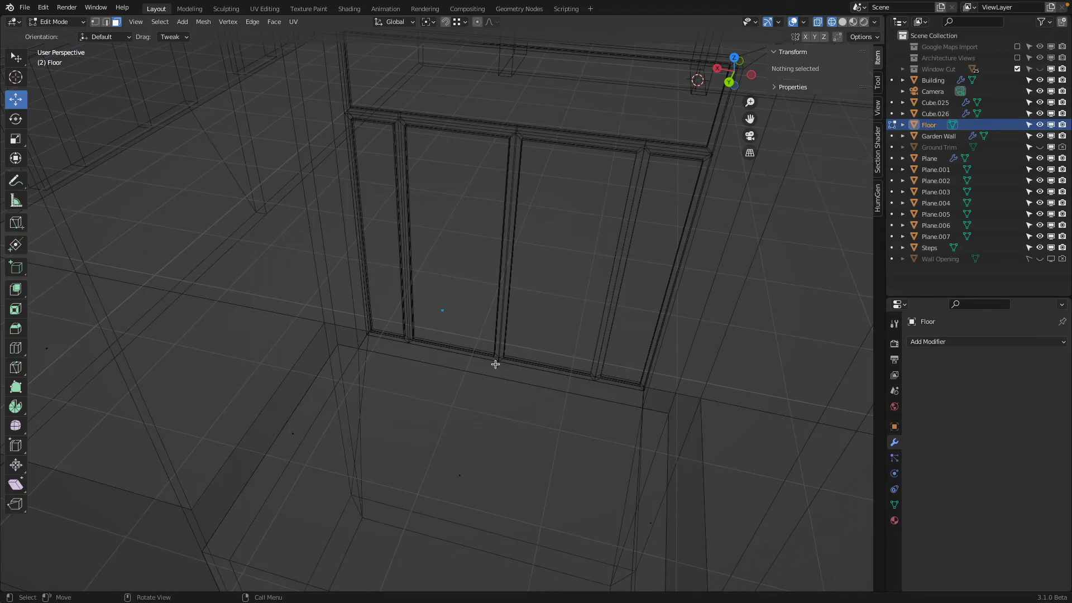
{"action": "left_click", "coordinate": [494, 366]}
{"action": "mouse_move", "coordinate": [318, 192]}
{"action": "middle_mouse_down"}
{"action": "mouse_move", "coordinate": [335, 124]}
{"action": "mouse_move", "coordinate": [324, 191]}
{"action": "middle_mouse_up"}
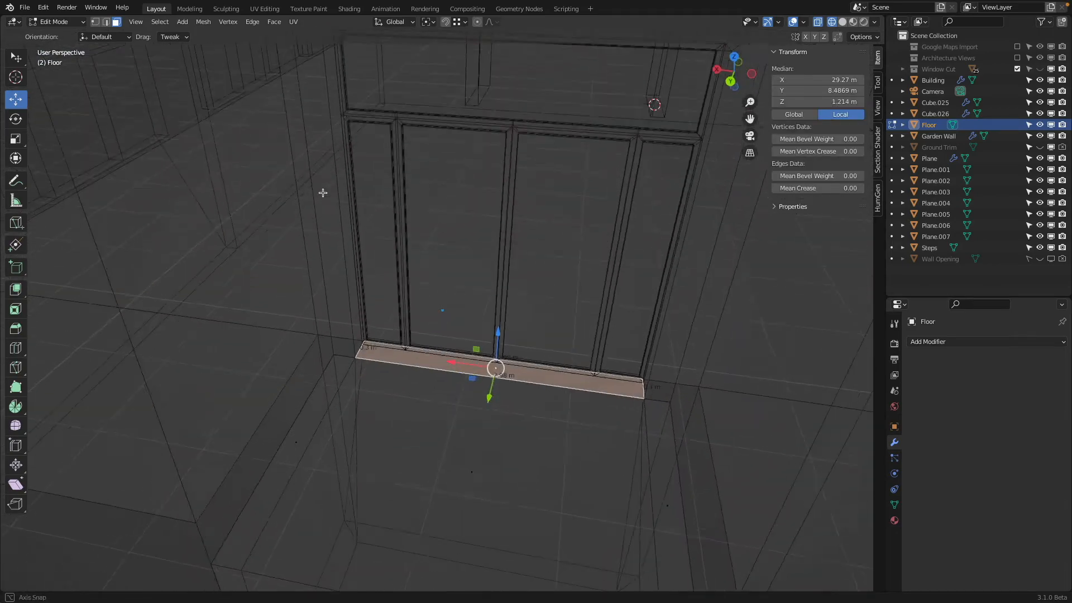
{"action": "key", "text": "Tab"}
Inspect the building mesh around the base of the doorway in wireframe and return to solid shading
{"action": "left_click", "coordinate": [332, 306]}
{"action": "middle_click_drag", "start_coordinate": [331, 306], "coordinate": [332, 296]}
{"action": "scroll", "coordinate": [332, 296], "scroll_direction": "down", "scroll_amount": 3}
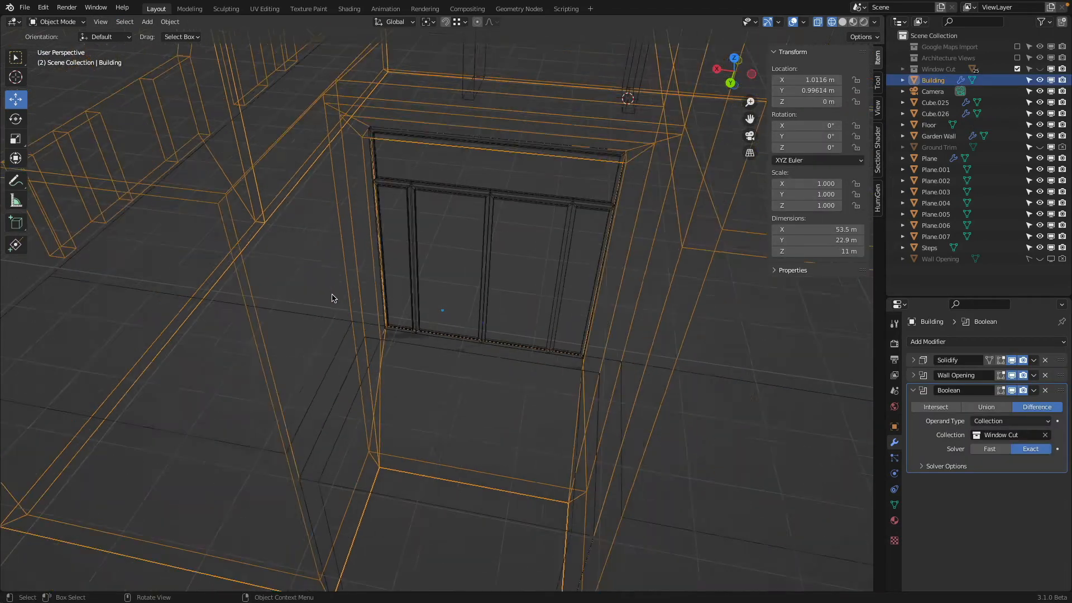
{"action": "key", "text": "Tab"}
{"action": "mouse_move", "coordinate": [482, 323]}
{"action": "left_mouse_down"}
{"action": "mouse_move", "coordinate": [492, 341]}
{"action": "mouse_move", "coordinate": [494, 332]}
{"action": "left_mouse_up"}
{"action": "key", "text": "Tab"}
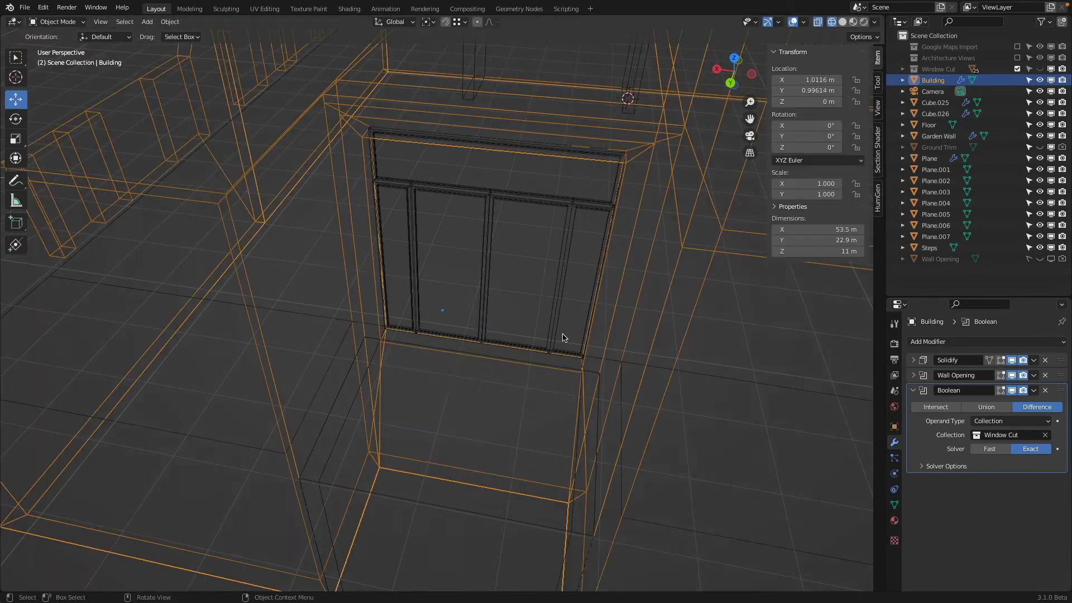
{"action": "key", "text": "shift+z"}
{"action": "middle_click_drag", "start_coordinate": [508, 326], "coordinate": [450, 325]}
{"action": "key", "text": "alt+a"}
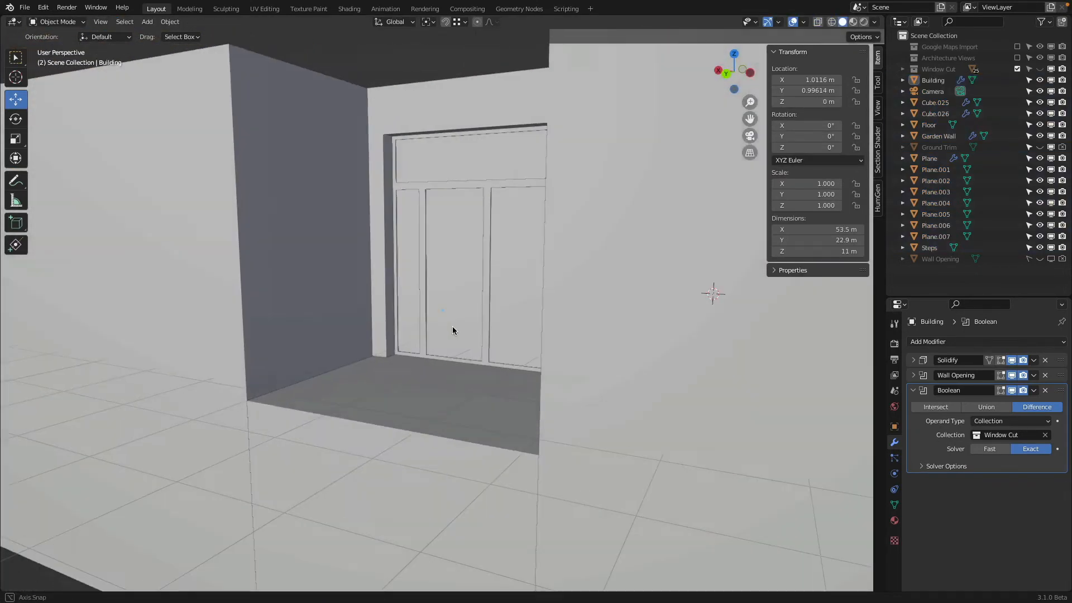
Hide the floor to check the area beneath the door and reveal all hidden objects
{"action": "left_click", "coordinate": [413, 378]}
{"action": "key", "text": "h"}
{"action": "middle_click_drag", "start_coordinate": [413, 378], "coordinate": [594, 210]}
{"action": "key", "text": "alt+h"}
{"action": "key", "text": "alt+a"}
Place the 3D cursor at the base corner of the pillar bordering the wide gap beneath the overhanging slab
{"action": "middle_click_drag", "start_coordinate": [579, 143], "coordinate": [376, 220]}
{"action": "scroll", "coordinate": [352, 222], "scroll_direction": "down", "scroll_amount": 10}
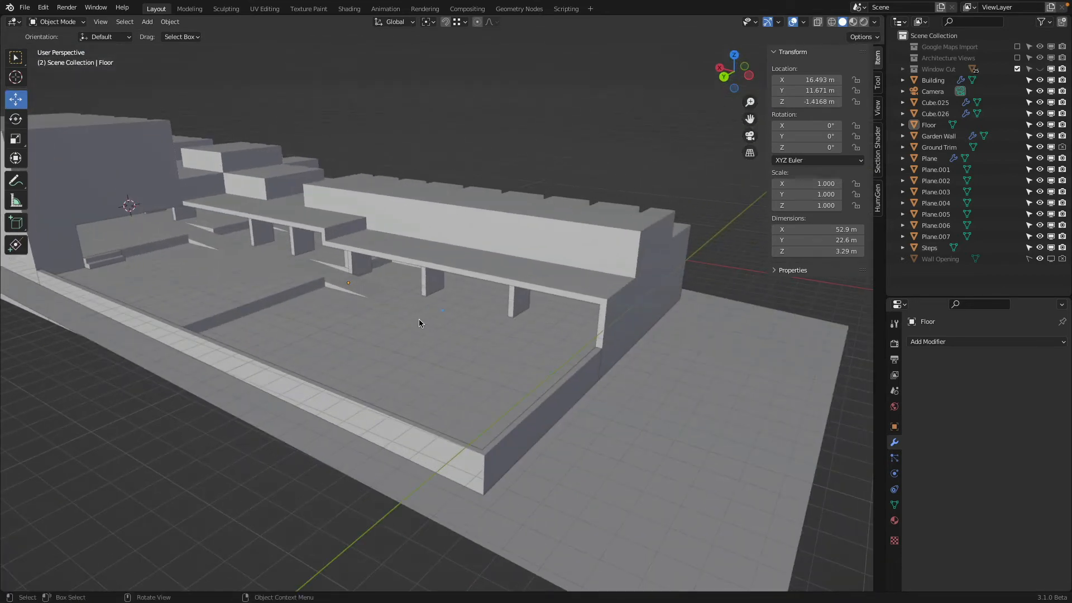
{"action": "middle_click_drag", "start_coordinate": [419, 323], "coordinate": [533, 270]}
{"action": "scroll", "coordinate": [445, 260], "scroll_direction": "up", "scroll_amount": 4}
{"action": "middle_click_drag", "start_coordinate": [446, 260], "coordinate": [414, 270]}
{"action": "middle_click_drag", "start_coordinate": [235, 154], "coordinate": [358, 324]}
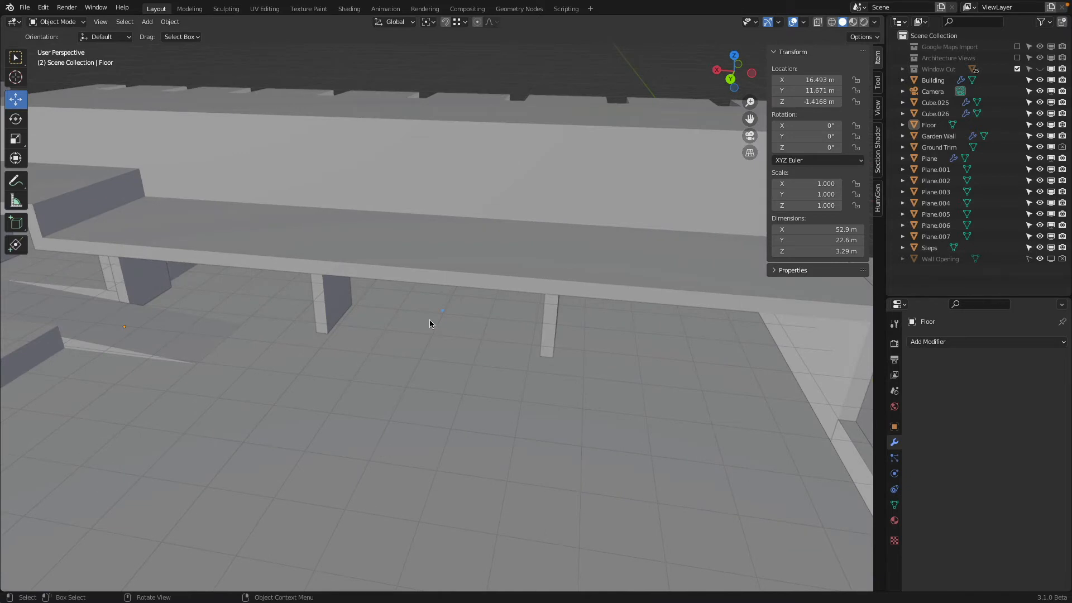
{"action": "middle_click_drag", "start_coordinate": [430, 320], "coordinate": [409, 304]}
{"action": "scroll", "coordinate": [370, 283], "scroll_direction": "up", "scroll_amount": 2}
{"action": "middle_click_drag", "start_coordinate": [342, 268], "coordinate": [379, 316]}
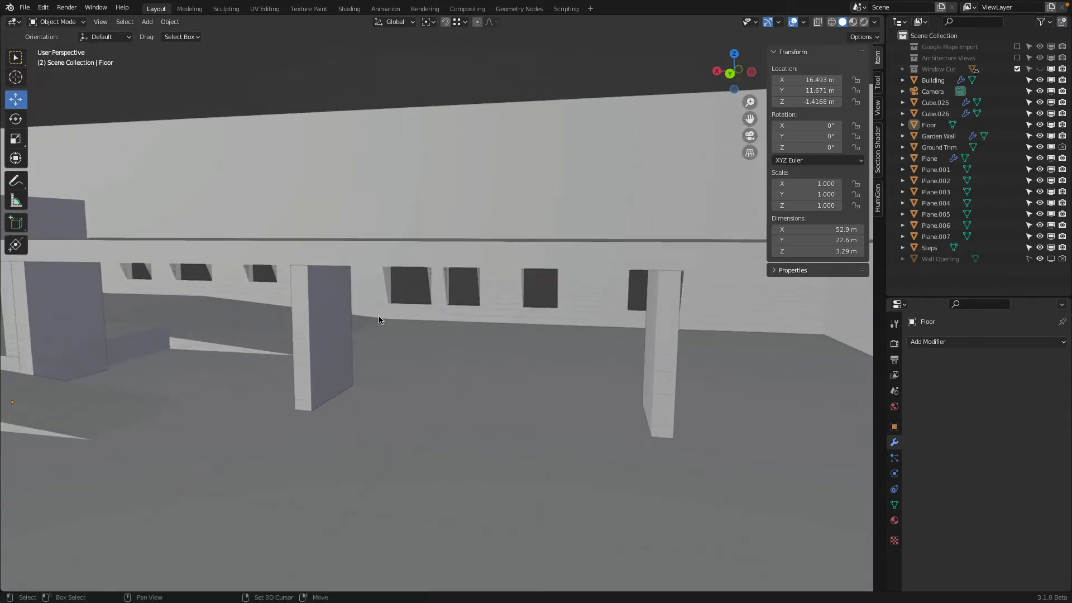
{"action": "left_click", "coordinate": [17, 78]}
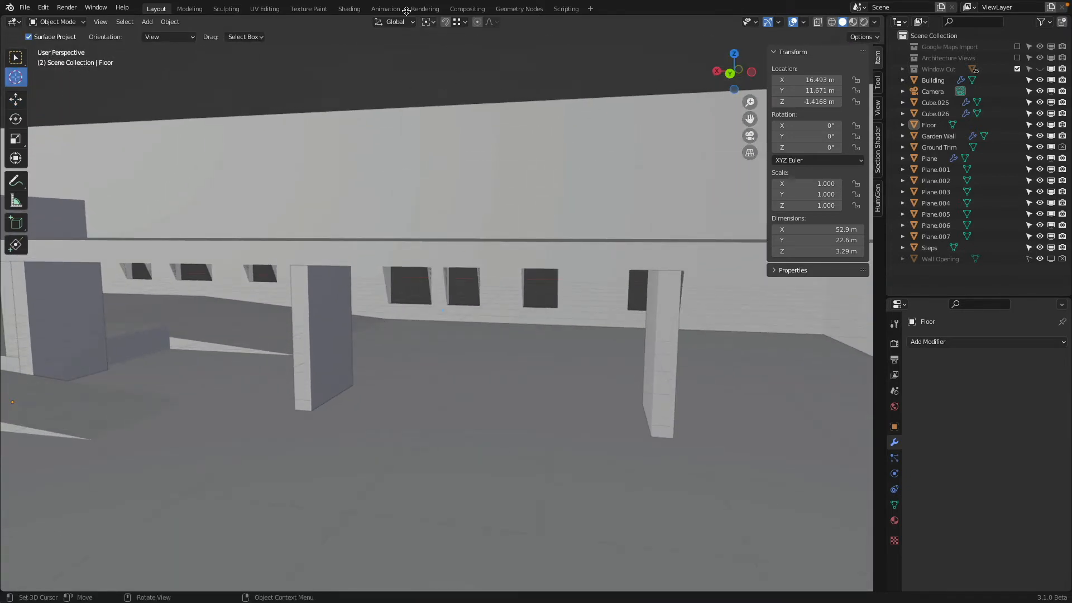
{"action": "left_click_drag", "start_coordinate": [429, 354], "coordinate": [312, 411]}
Add a cube at the 3D cursor and raise it 1 m along Z to rest on the floor
{"action": "left_click", "coordinate": [69, 22]}
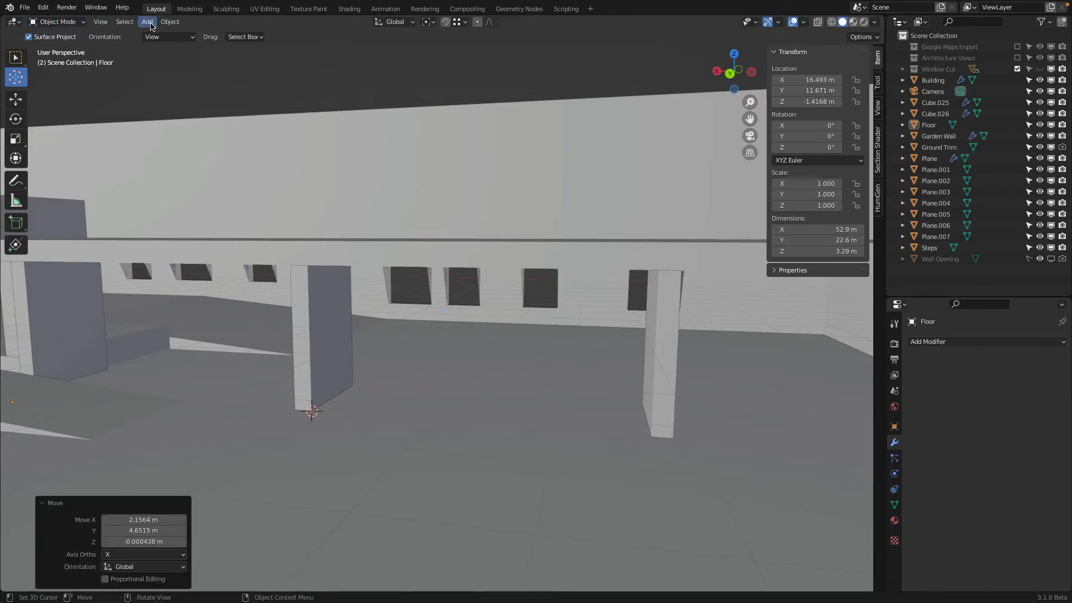
{"action": "left_click", "coordinate": [147, 21]}
{"action": "mouse_move", "coordinate": [189, 35]}
{"action": "left_click", "coordinate": [288, 45]}
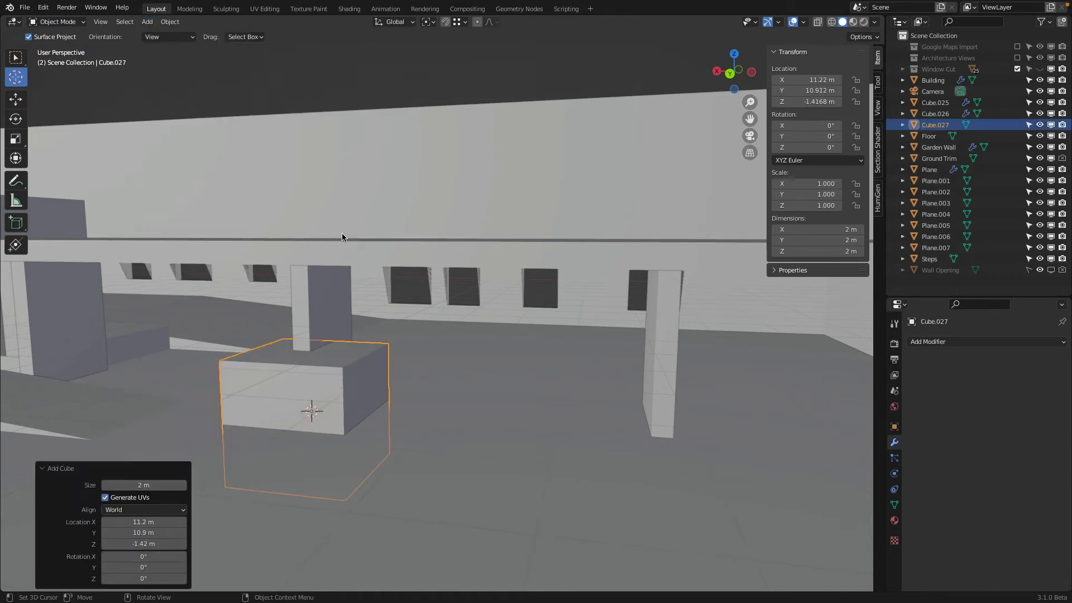
{"action": "left_click", "coordinate": [16, 101]}
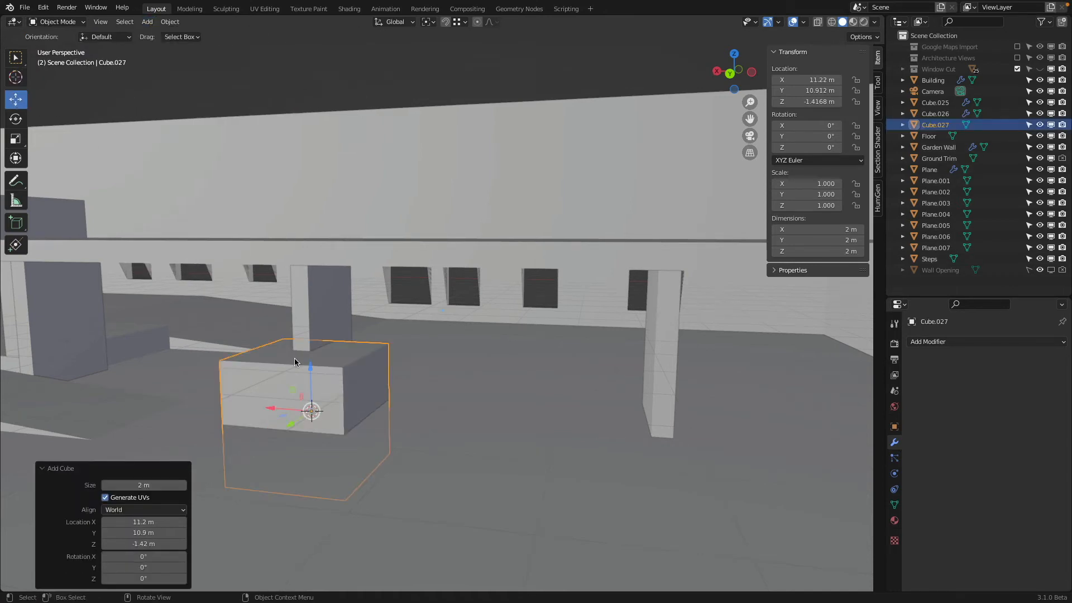
{"action": "left_click_drag", "start_coordinate": [311, 370], "coordinate": [322, 412]}
{"action": "middle_click_drag", "start_coordinate": [504, 359], "coordinate": [529, 359]}
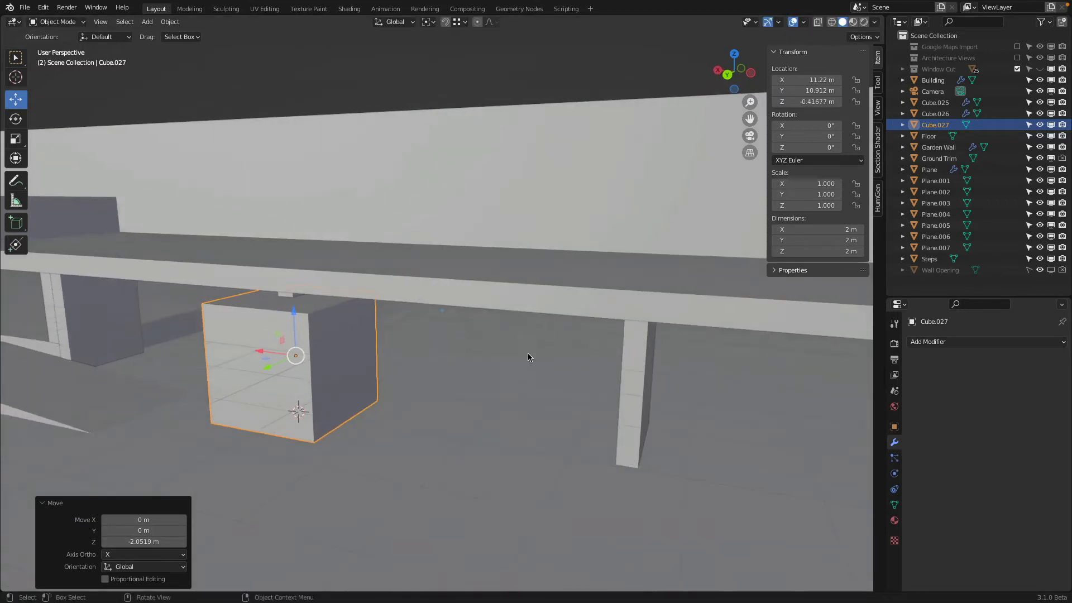
Set the cube's Y dimension to 6 cm and apply its scale
{"action": "left_click", "coordinate": [802, 241]}
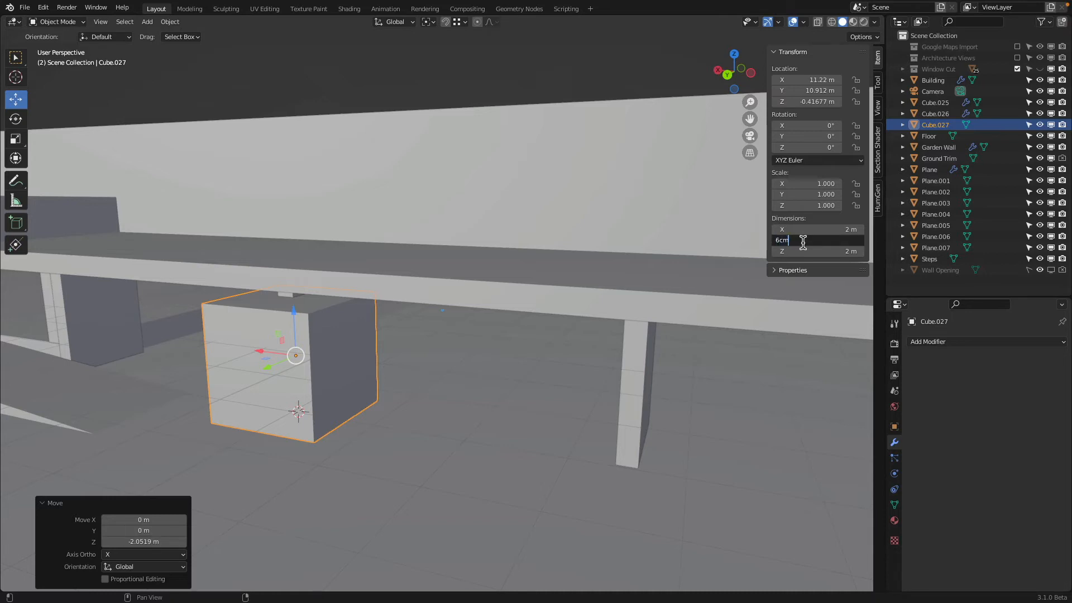
{"action": "key", "text": "Return"}
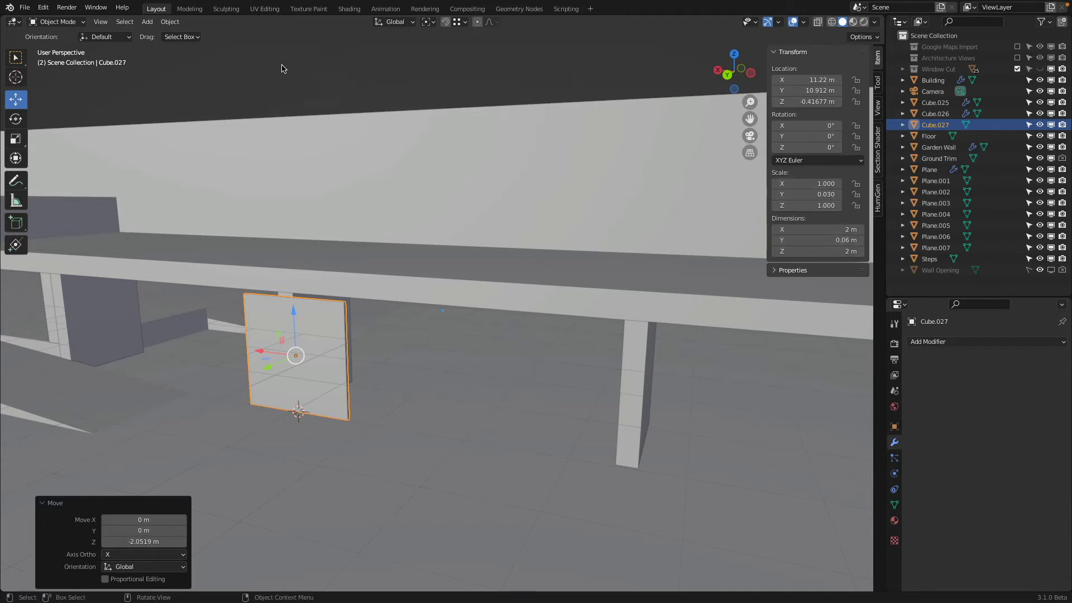
{"action": "left_click", "coordinate": [168, 21]}
{"action": "mouse_move", "coordinate": [190, 79]}
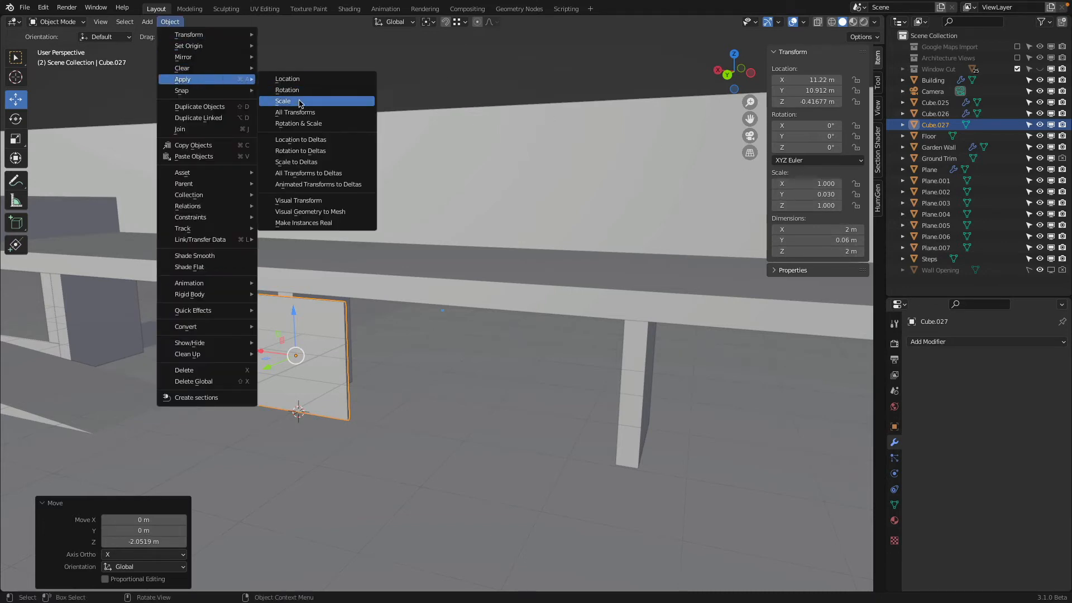
{"action": "left_click", "coordinate": [282, 101]}
Move the thin panel about -4.32 m along X so its side meets the opposite pillar
{"action": "key", "text": "g"}
{"action": "key", "text": "x"}
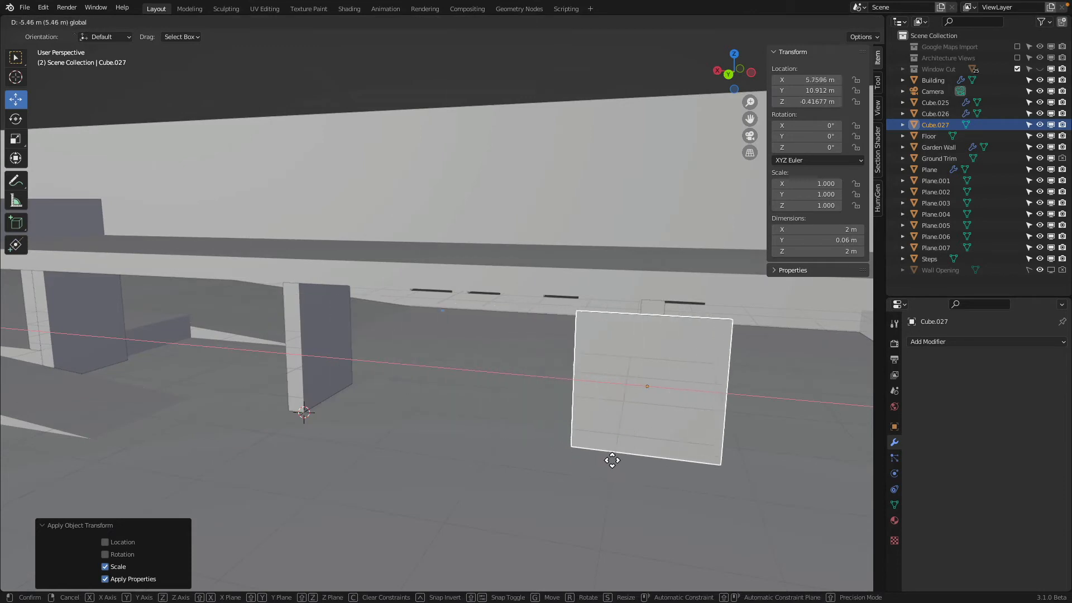
{"action": "left_click", "coordinate": [628, 450]}
{"action": "middle_click_drag", "start_coordinate": [628, 449], "coordinate": [597, 355]}
Extend the panel's free end face 3.319 m along X to the near pillar, filling the gap's width
{"action": "key", "text": "Tab"}
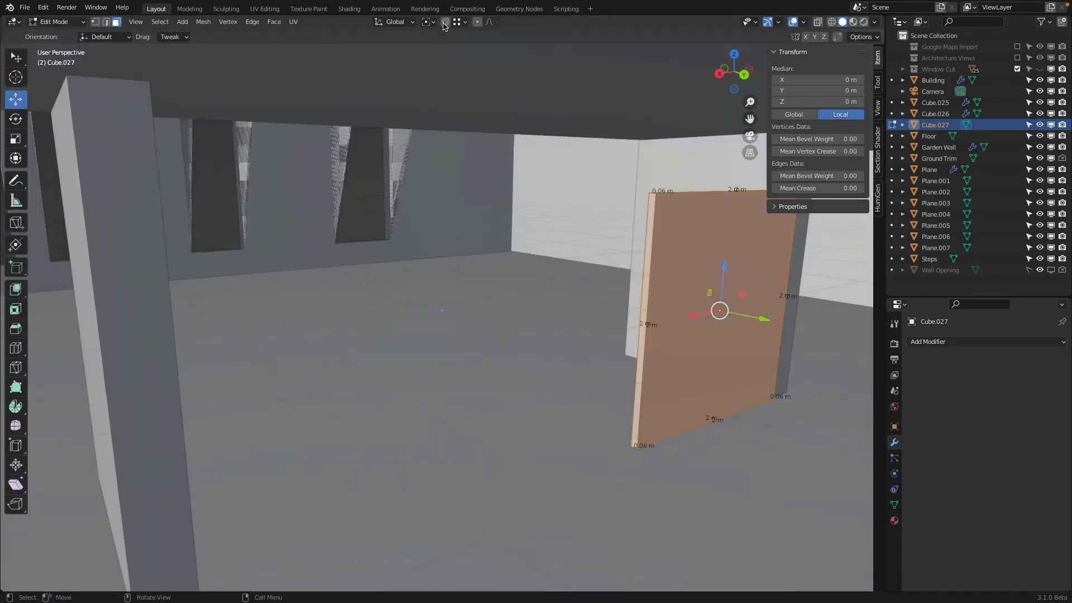
{"action": "left_click", "coordinate": [649, 354]}
{"action": "middle_click_drag", "start_coordinate": [651, 329], "coordinate": [604, 318]}
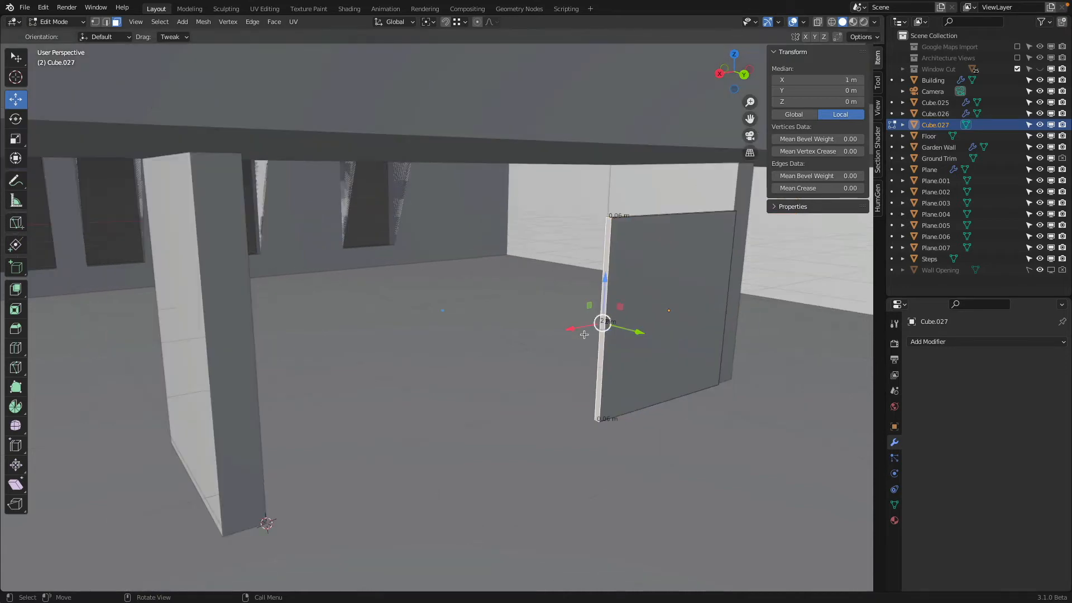
{"action": "key", "text": "g"}
{"action": "key", "text": "x"}
{"action": "left_click", "coordinate": [276, 517]}
{"action": "scroll", "coordinate": [553, 290], "scroll_direction": "up", "scroll_amount": 10}
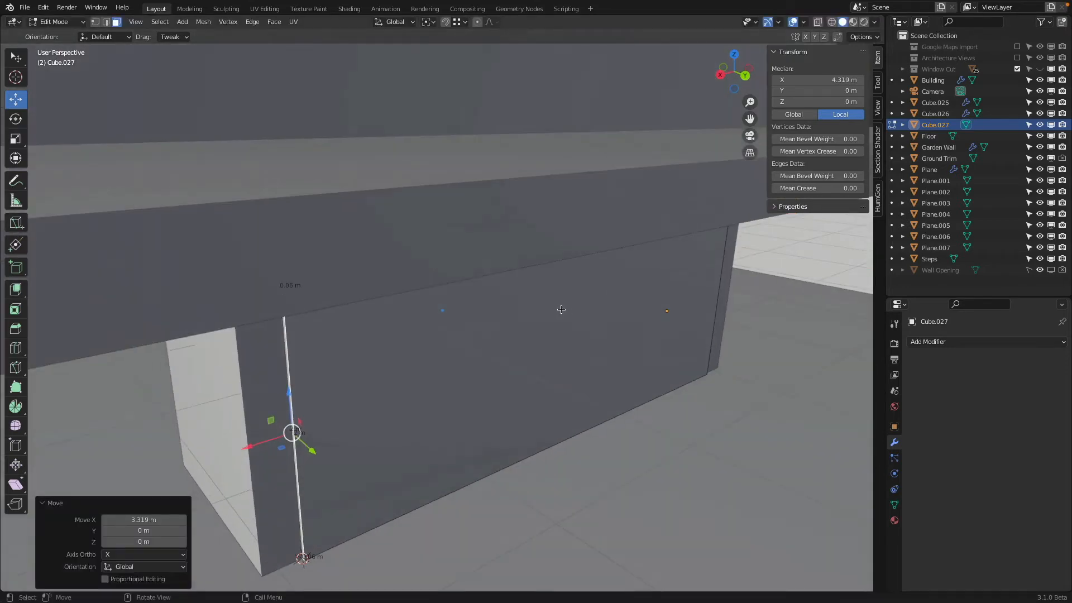
{"action": "scroll", "coordinate": [548, 283], "scroll_direction": "down", "scroll_amount": 5}
{"action": "key", "text": "Tab"}
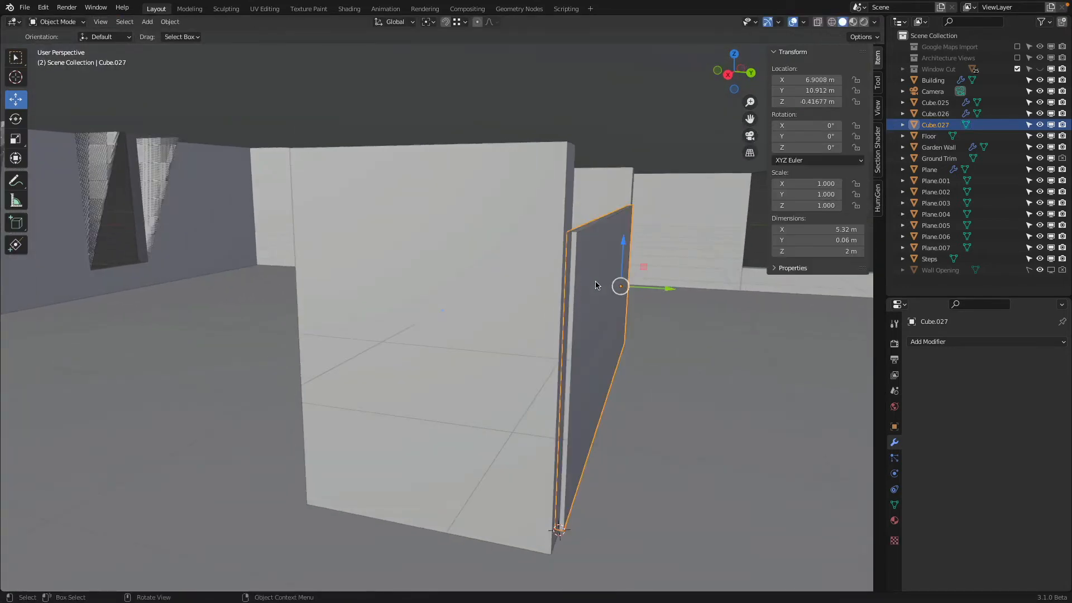
Move the panel -0.03 m along Y so it sits in line with the pillar edges
{"action": "middle_click_drag", "start_coordinate": [597, 284], "coordinate": [362, 322]}
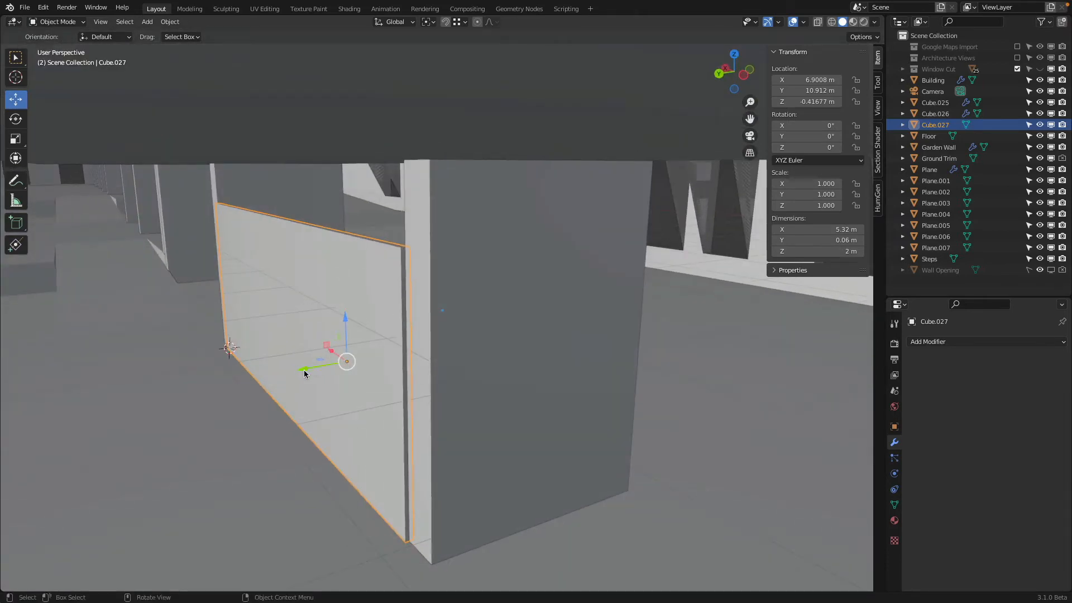
{"action": "left_click_drag", "start_coordinate": [304, 374], "coordinate": [397, 401]}
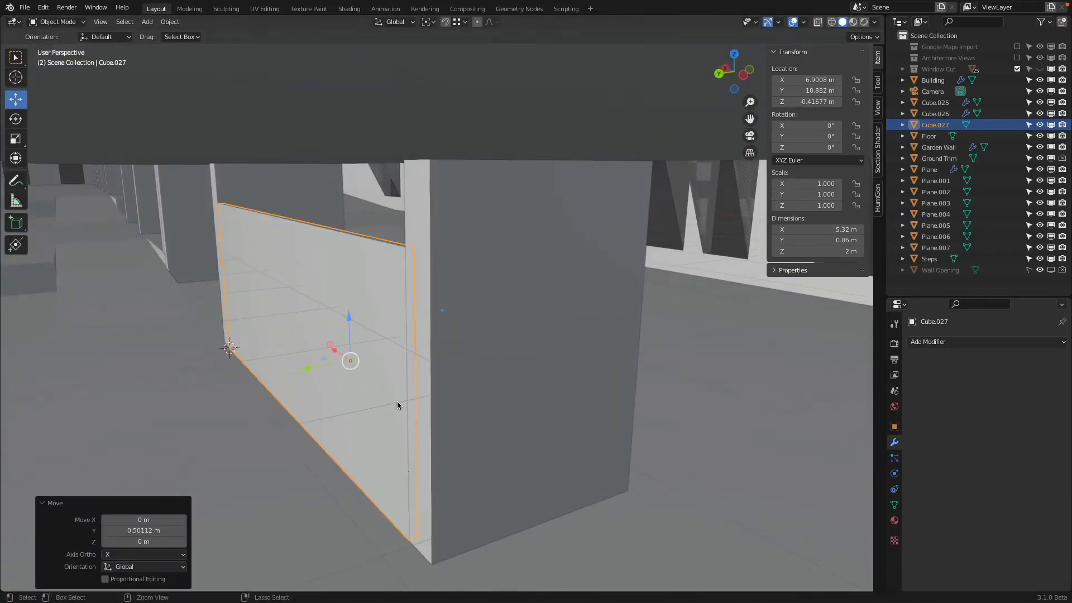
{"action": "middle_click_drag", "start_coordinate": [397, 401], "coordinate": [565, 244]}
Raise the panel's top face 0.5133 m along Z to the underside of the slab
{"action": "key", "text": "Tab"}
{"action": "left_click", "coordinate": [546, 227]}
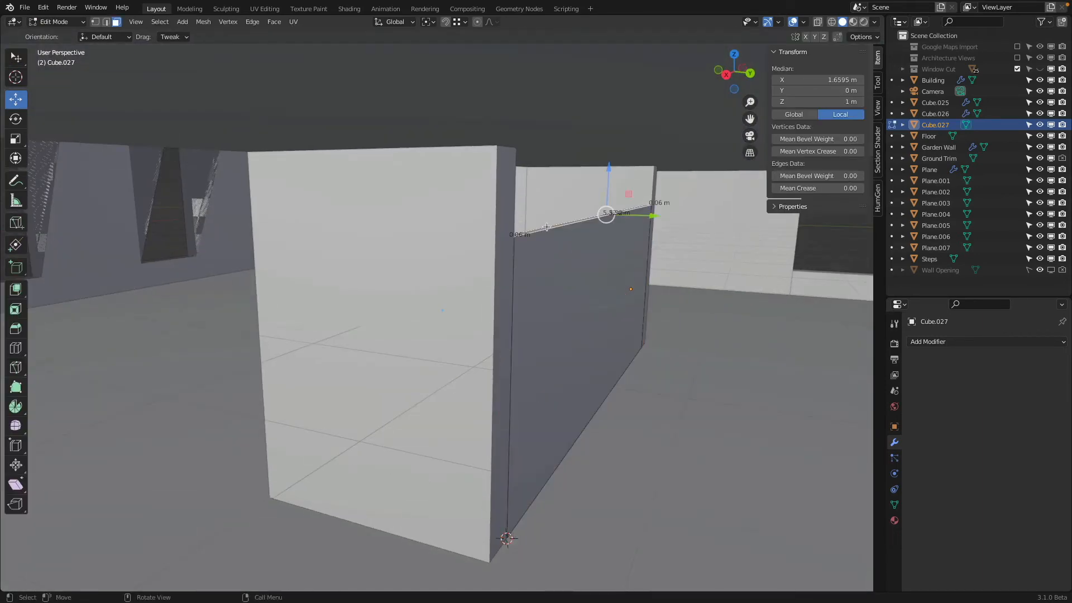
{"action": "left_click_drag", "start_coordinate": [609, 171], "coordinate": [617, 204]}
{"action": "middle_click_drag", "start_coordinate": [617, 203], "coordinate": [542, 249]}
{"action": "scroll", "coordinate": [552, 181], "scroll_direction": "down", "scroll_amount": 3}
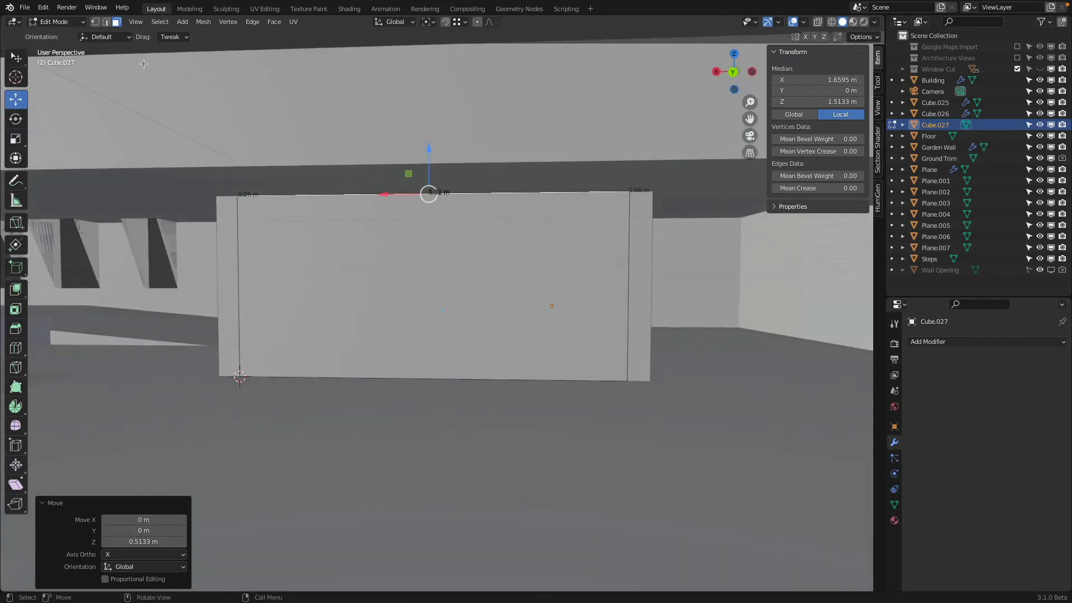
Delete the panel's large front and back faces to form an open rim between the pillars
{"action": "left_click", "coordinate": [334, 255]}
{"action": "middle_click_drag", "start_coordinate": [464, 272], "coordinate": [251, 278]}
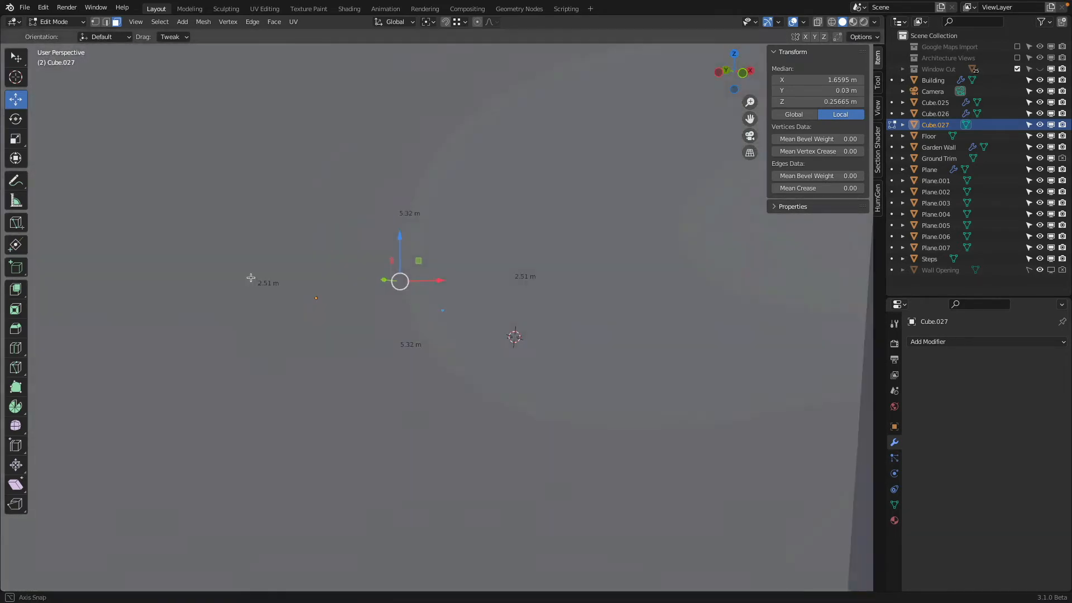
{"action": "middle_click_drag", "start_coordinate": [389, 290], "coordinate": [402, 281]}
{"action": "scroll", "coordinate": [472, 273], "scroll_direction": "up", "scroll_amount": 4}
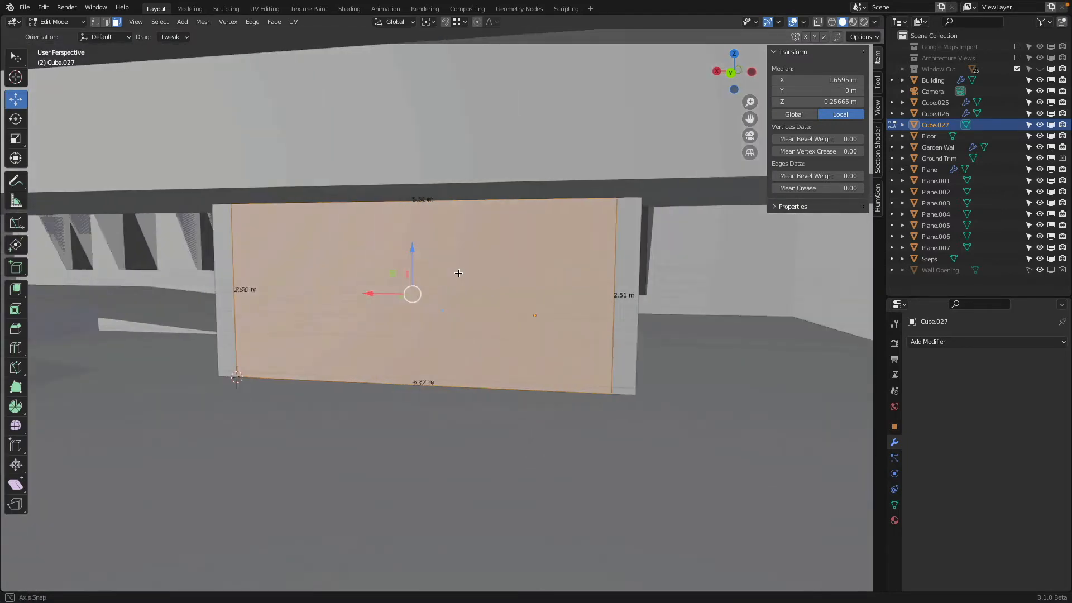
{"action": "middle_click_drag", "start_coordinate": [471, 273], "coordinate": [478, 269]}
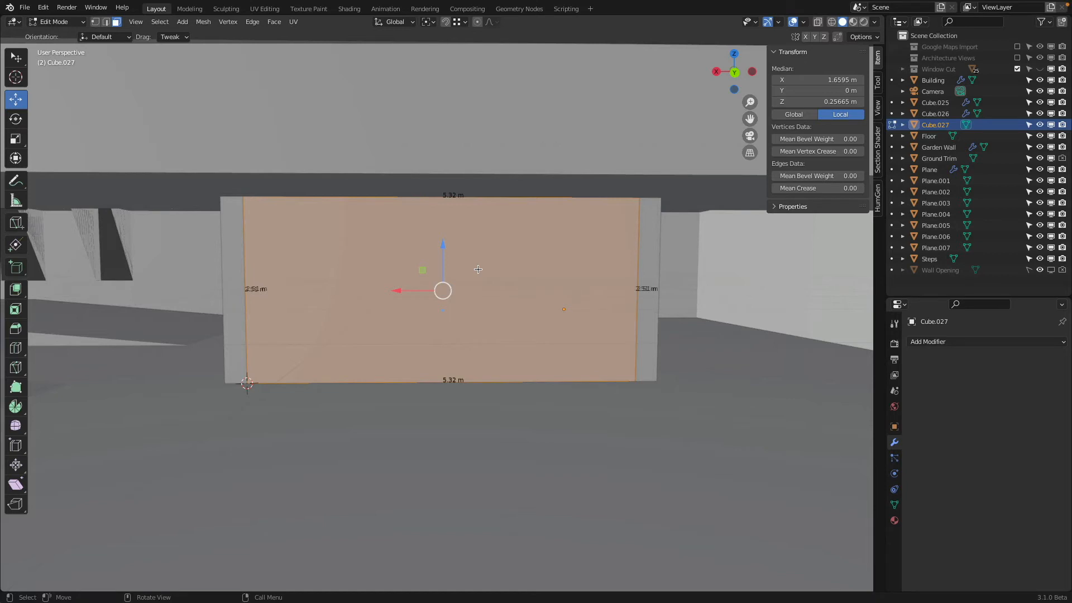
{"action": "key", "text": "x"}
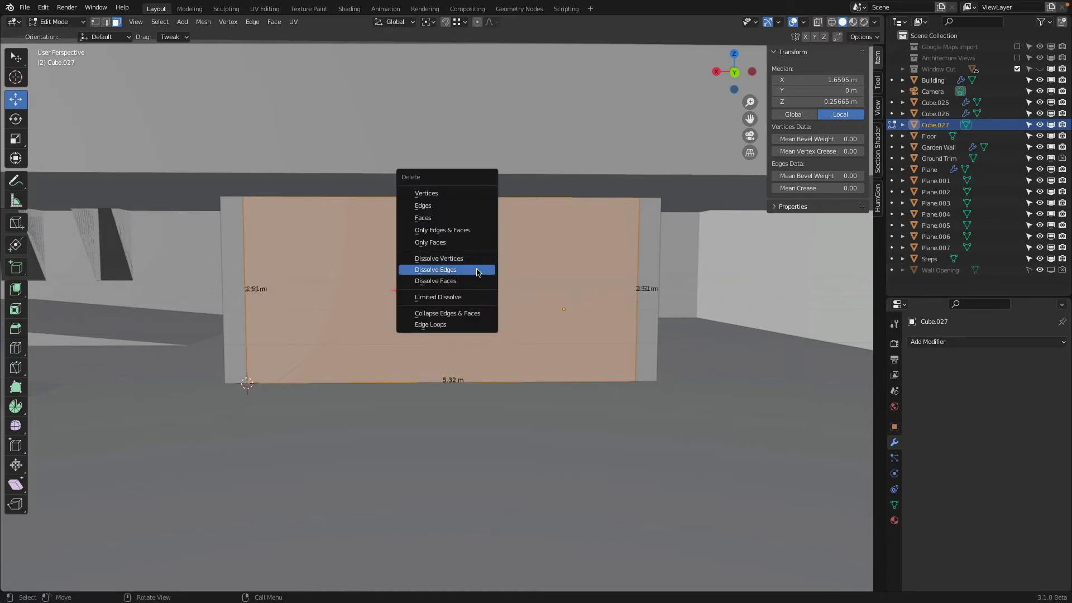
{"action": "left_click", "coordinate": [427, 206]}
{"action": "middle_click_drag", "start_coordinate": [427, 206], "coordinate": [622, 224]}
Add a Solidify modifier to the open rim between the pillars
{"action": "left_click", "coordinate": [947, 344]}
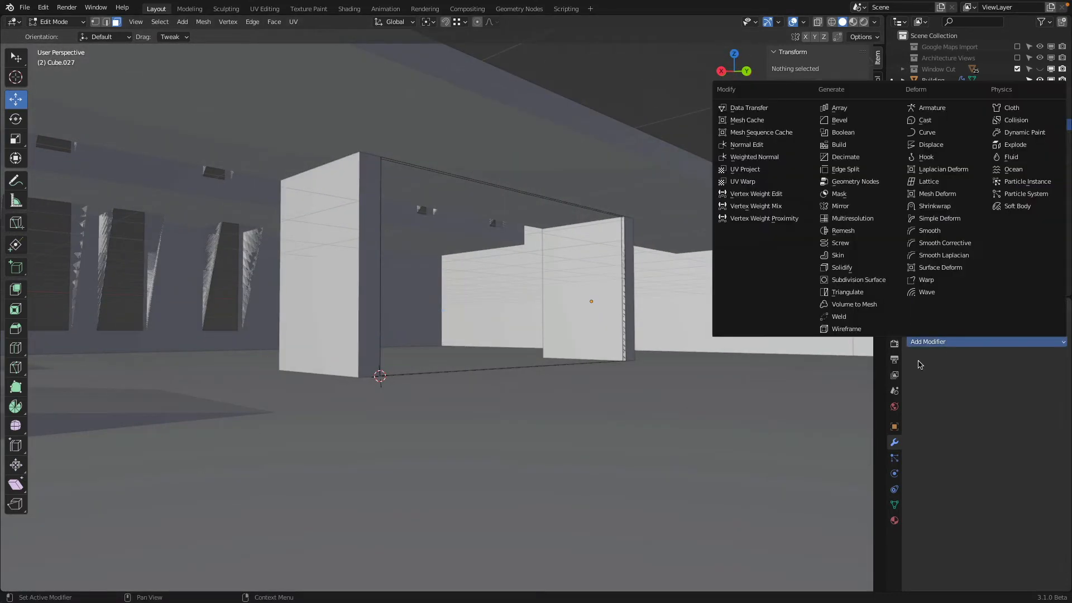
{"action": "left_click", "coordinate": [951, 342]}
{"action": "left_click", "coordinate": [962, 342]}
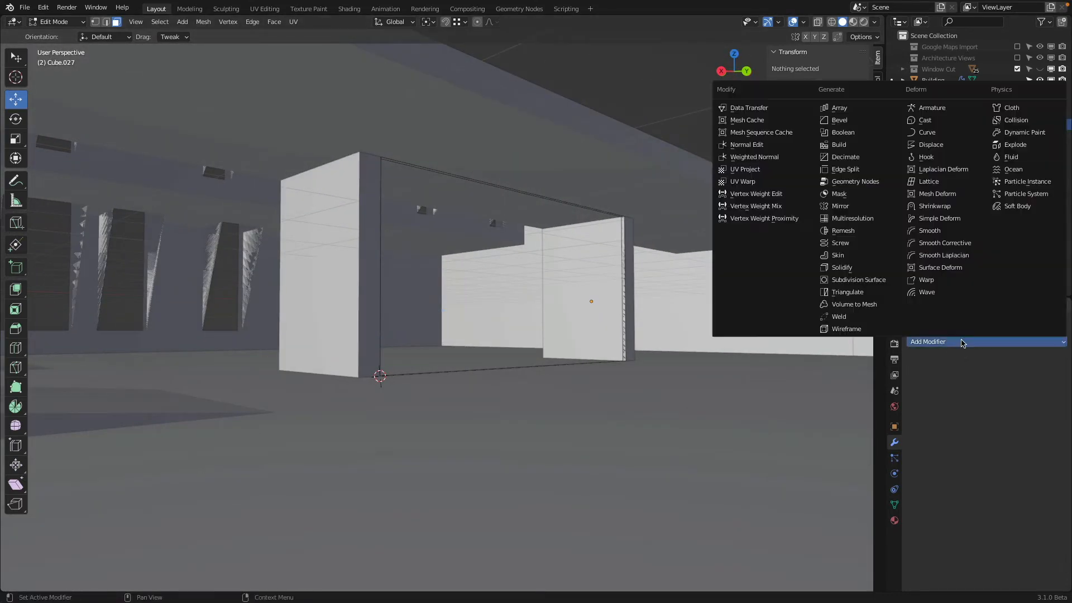
{"action": "left_click", "coordinate": [884, 267]}
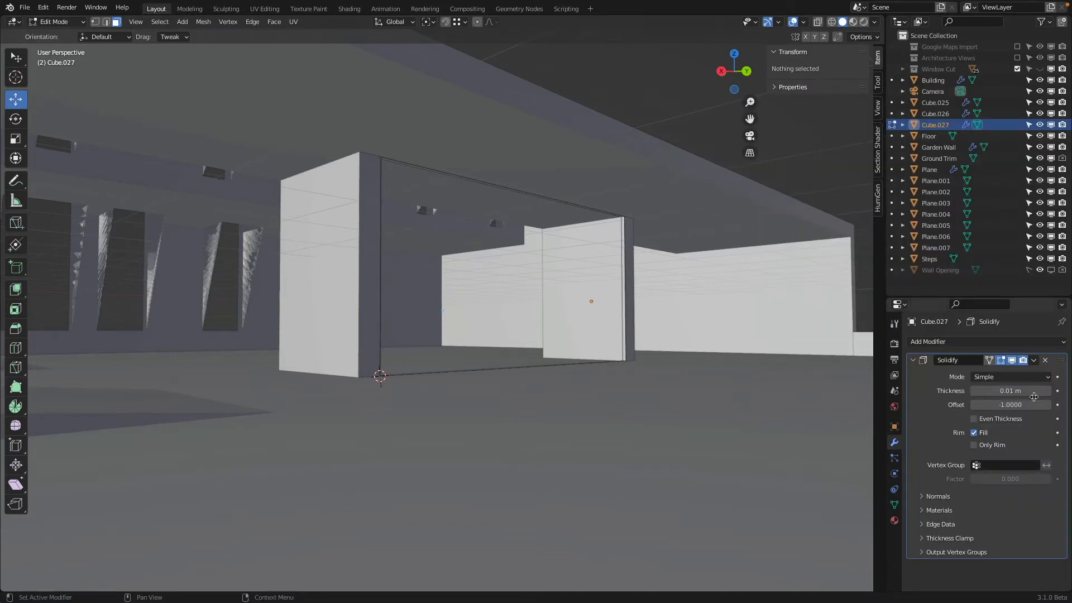
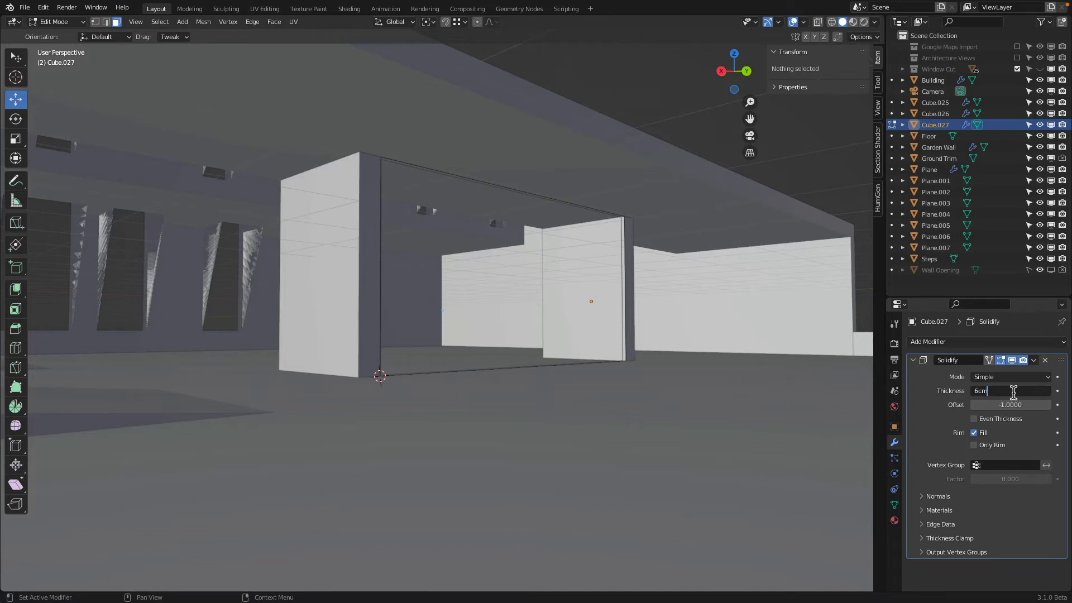
Set the frame's Solidify thickness to 6 cm and enable Even Thickness
{"action": "key", "text": "Return"}
{"action": "middle_click_drag", "start_coordinate": [626, 312], "coordinate": [673, 314]}
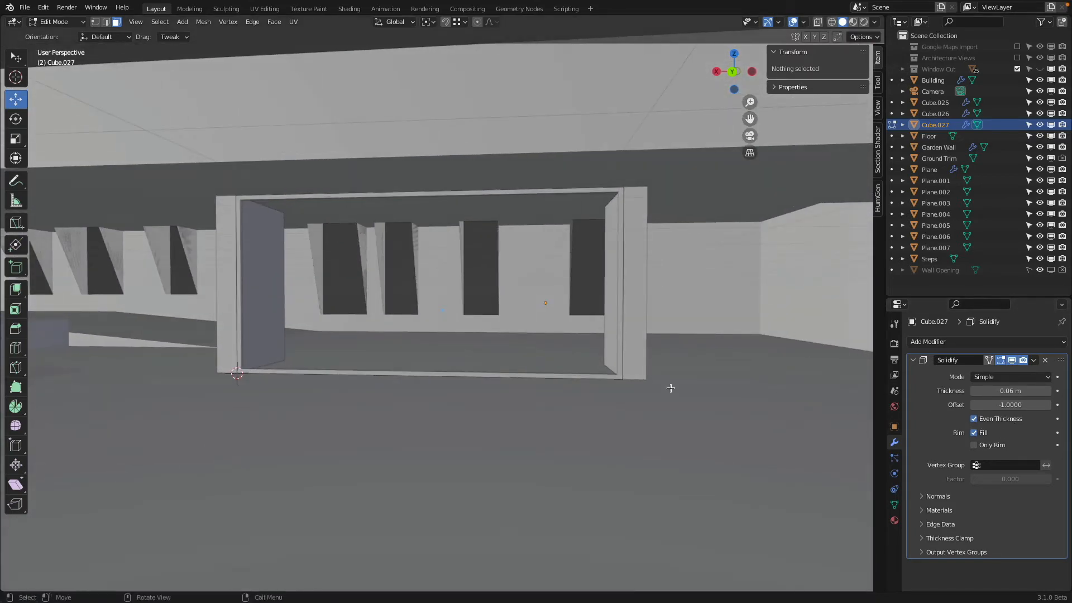
{"action": "middle_click_drag", "start_coordinate": [670, 387], "coordinate": [685, 389]}
{"action": "left_click", "coordinate": [993, 420]}
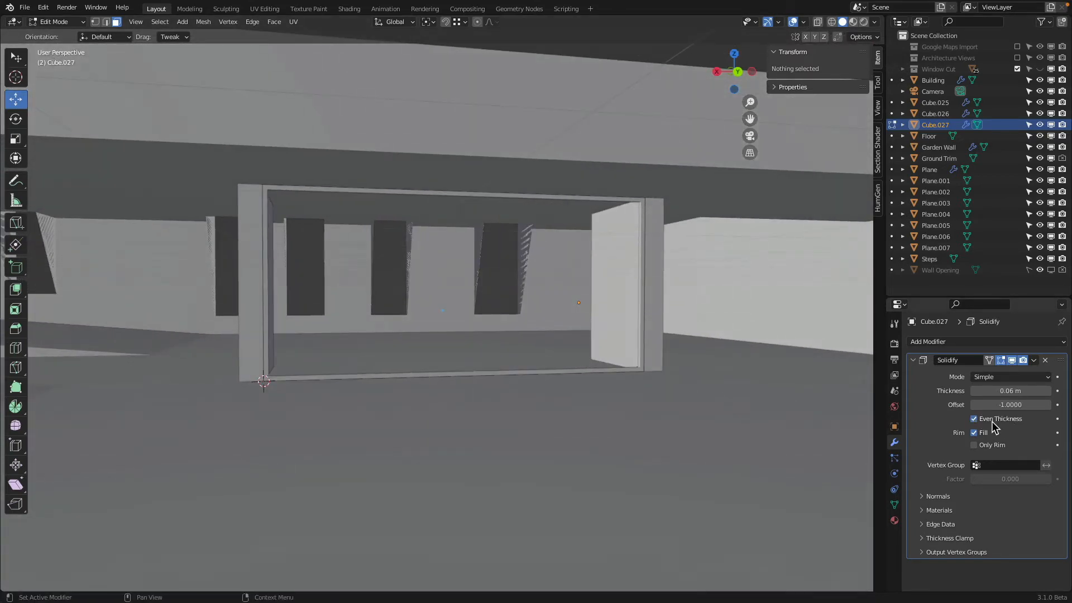
{"action": "middle_click_drag", "start_coordinate": [782, 352], "coordinate": [625, 317]}
Leave mesh editing and set the frame's origin to its geometry
{"action": "key", "text": "Tab"}
{"action": "middle_click_drag", "start_coordinate": [378, 233], "coordinate": [457, 295]}
{"action": "right_click", "coordinate": [417, 183]}
{"action": "mouse_move", "coordinate": [419, 182]}
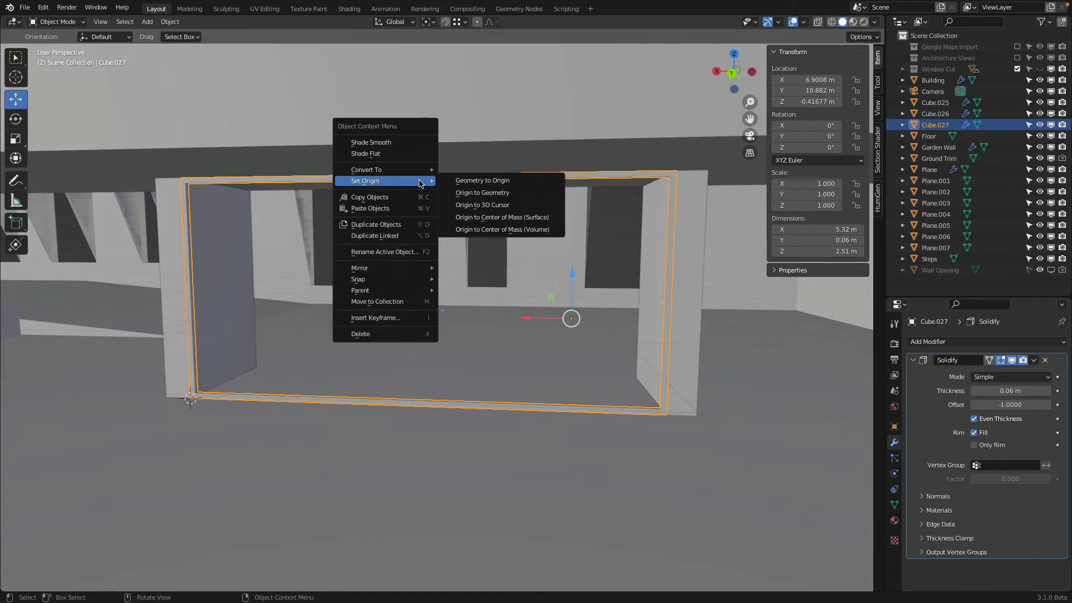
{"action": "left_click", "coordinate": [514, 194]}
{"action": "middle_click_drag", "start_coordinate": [426, 306], "coordinate": [410, 301]}
Snap the 3D cursor to the centre of the selected frame
{"action": "key", "text": "shift+a"}
{"action": "mouse_move", "coordinate": [414, 302]}
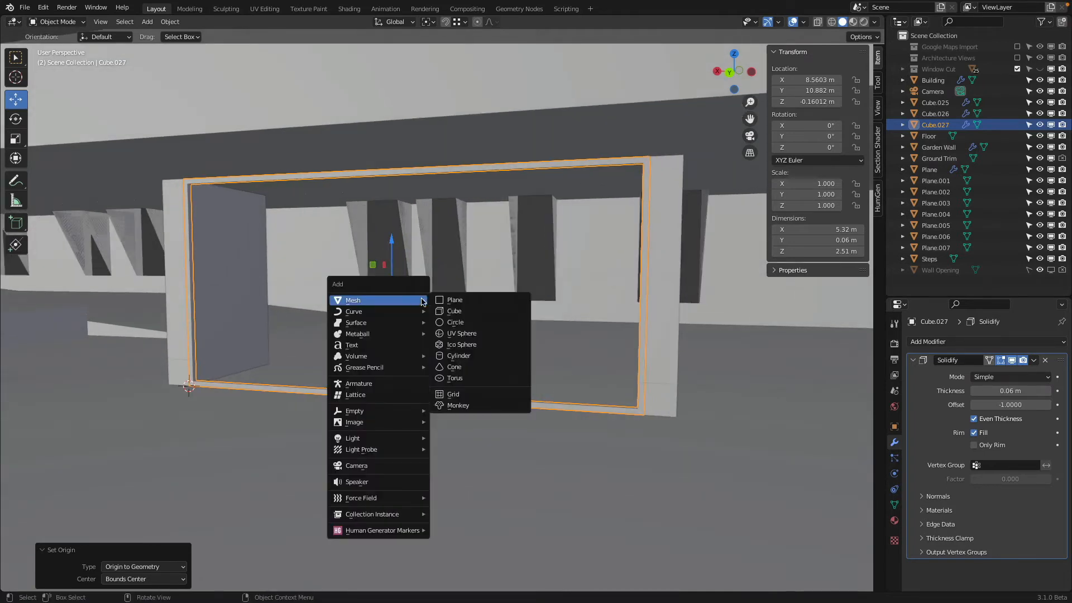
{"action": "key", "text": "Escape"}
{"action": "key", "text": "shift+s"}
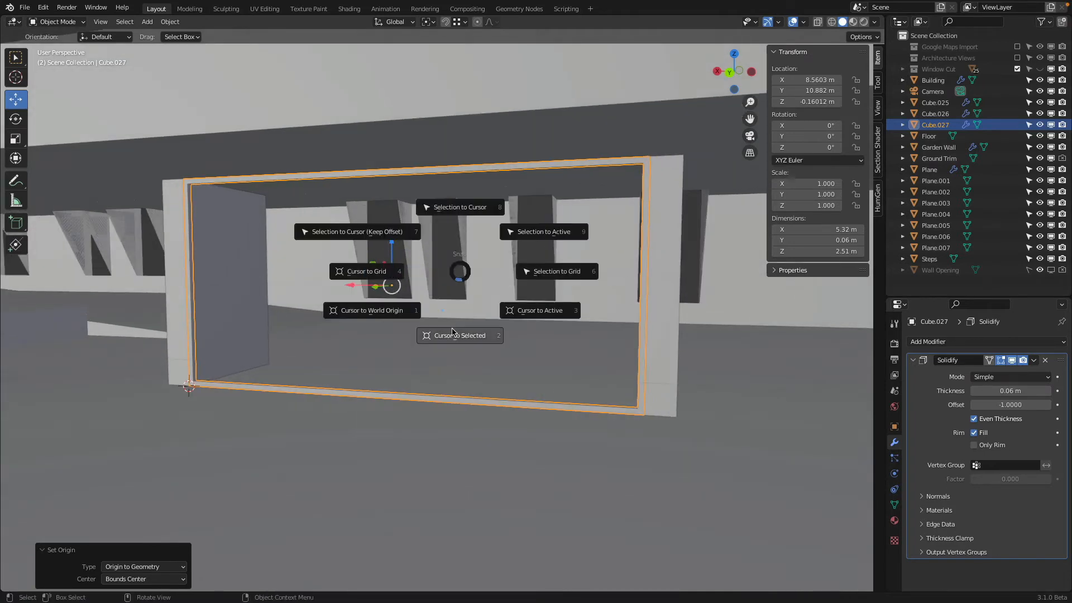
{"action": "left_click", "coordinate": [453, 333]}
Add a cube at the 3D cursor and set its Y dimension to 1 cm as a thin glass panel
{"action": "key", "text": "shift+a"}
{"action": "mouse_move", "coordinate": [497, 291]}
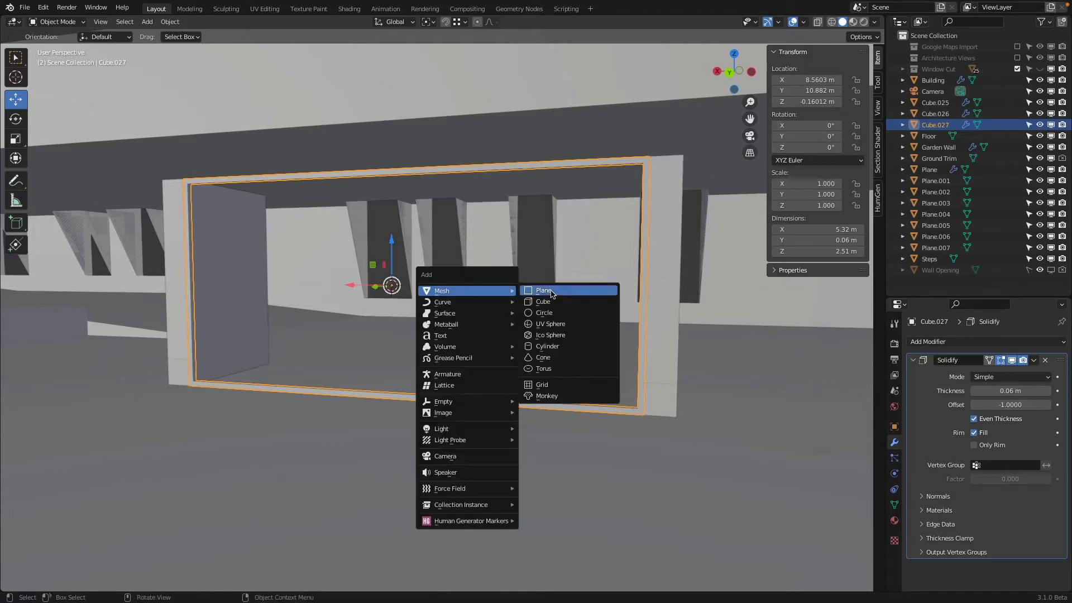
{"action": "left_click", "coordinate": [550, 302]}
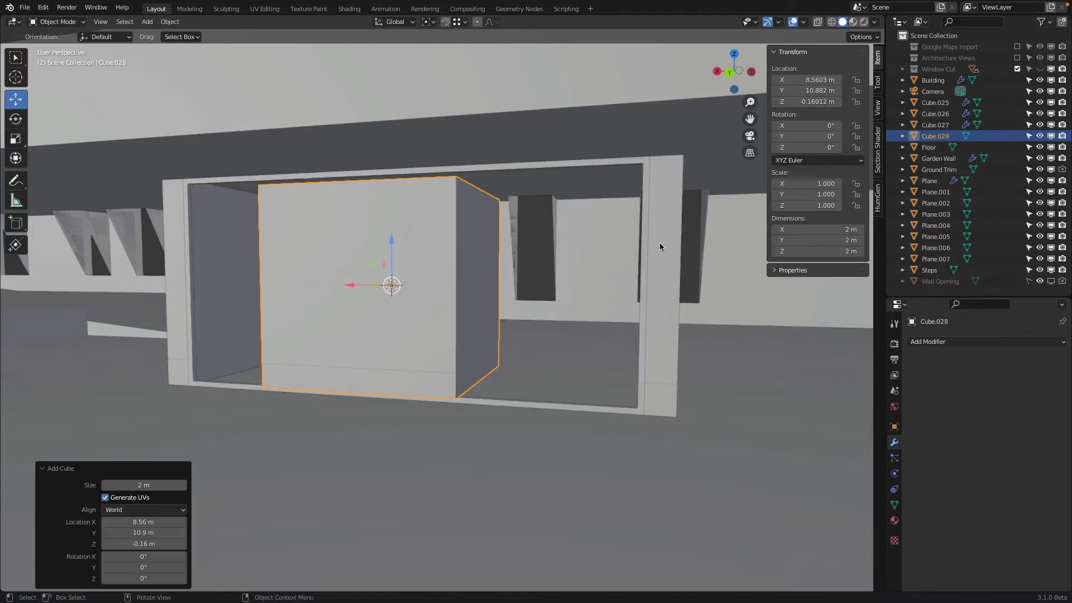
{"action": "middle_click_drag", "start_coordinate": [659, 246], "coordinate": [575, 256]}
{"action": "left_click", "coordinate": [817, 240]}
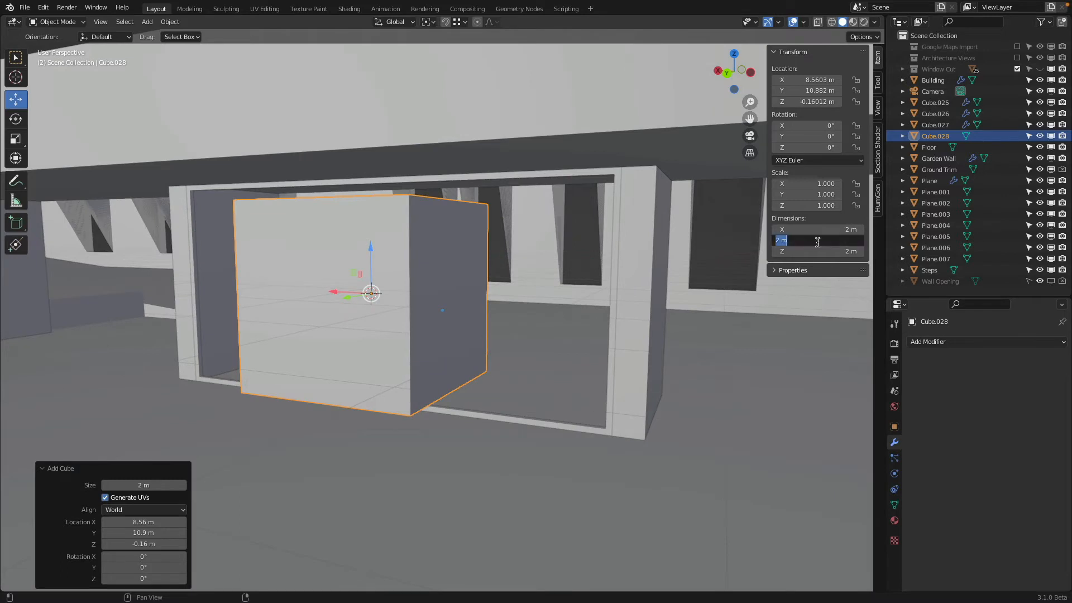
{"action": "type", "text": "1cm"}
{"action": "key", "text": "Return"}
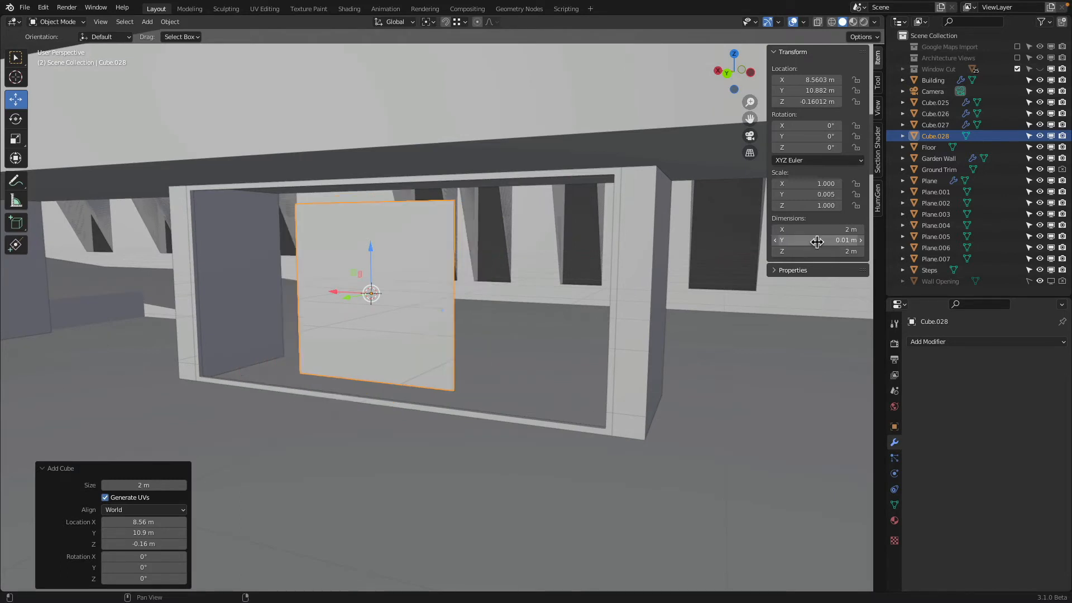
Apply the scale of the thin glass panel
{"action": "left_click", "coordinate": [169, 23]}
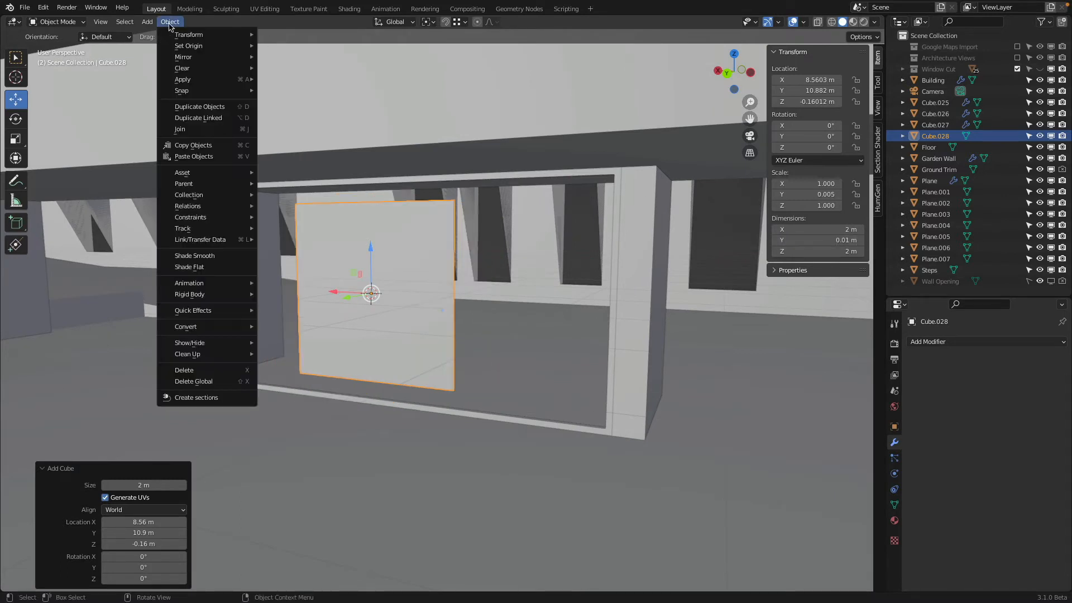
{"action": "mouse_move", "coordinate": [201, 83]}
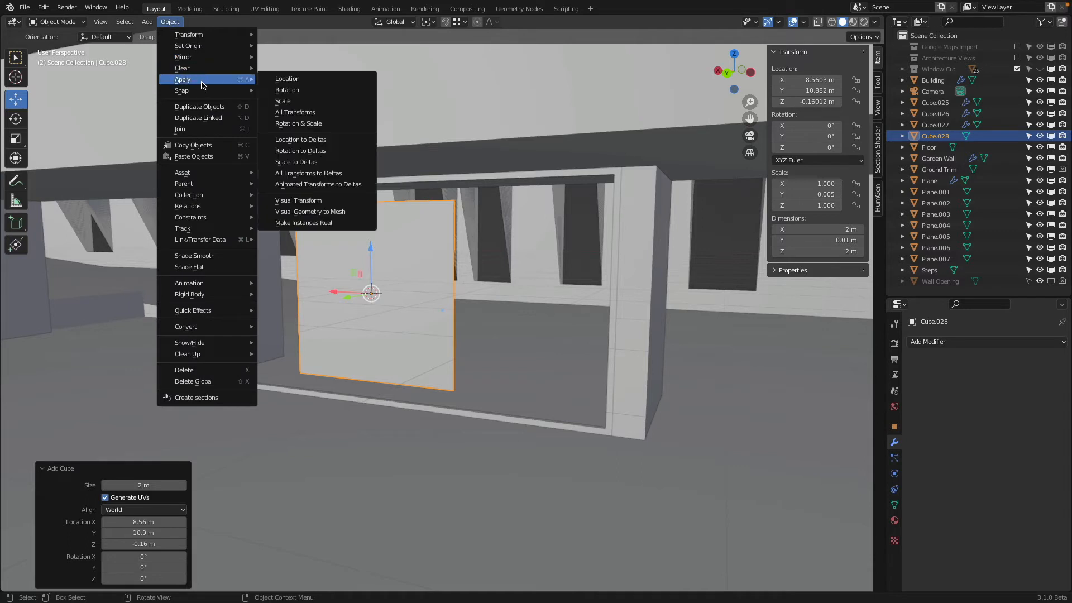
{"action": "left_click", "coordinate": [284, 102]}
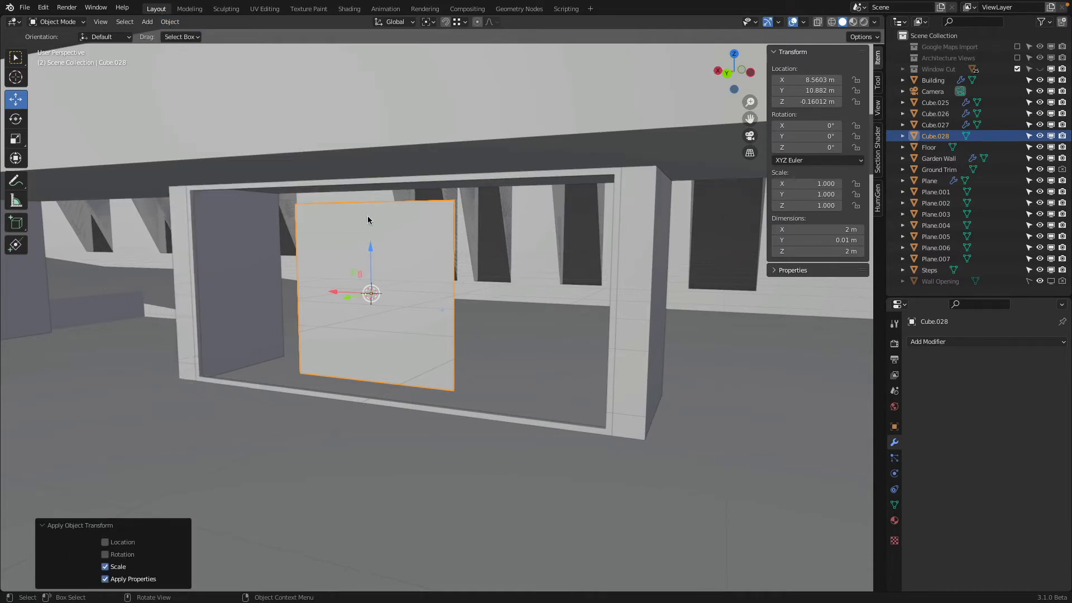
Scale the glass panel's two end faces together by about 1.966 along X to widen it
{"action": "key", "text": "Tab"}
{"action": "key", "text": "alt+a"}
{"action": "key", "text": "alt+z"}
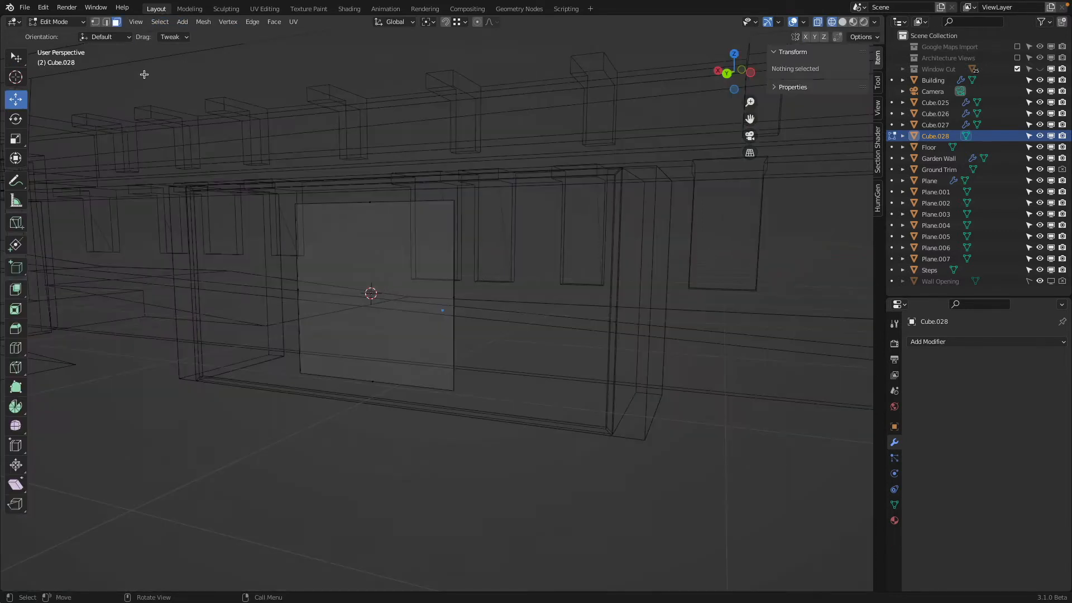
{"action": "left_click", "coordinate": [301, 290]}
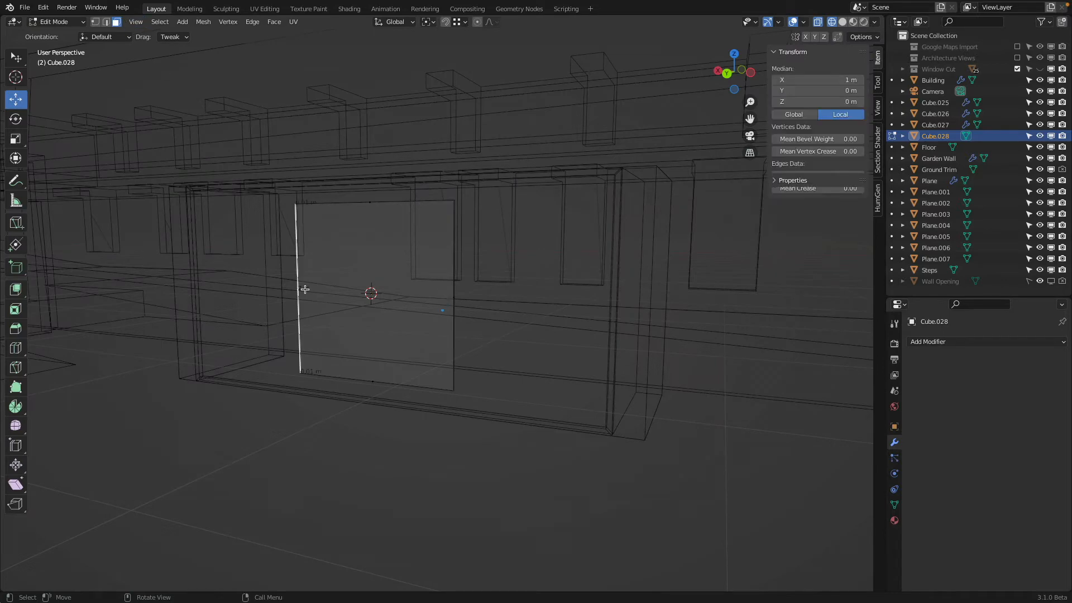
{"action": "left_click", "coordinate": [455, 302], "text": "shift"}
{"action": "key", "text": "KP_Decimal"}
{"action": "key", "text": "alt+z"}
{"action": "middle_click_drag", "start_coordinate": [651, 332], "coordinate": [645, 296]}
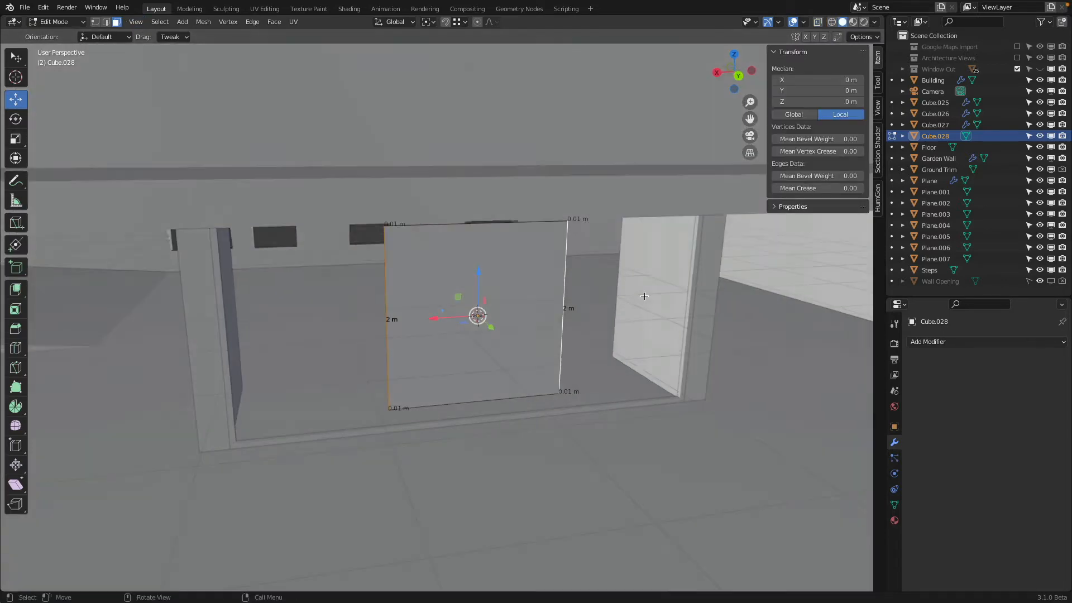
{"action": "key", "text": "s"}
{"action": "key", "text": "x"}
{"action": "left_click", "coordinate": [230, 329]}
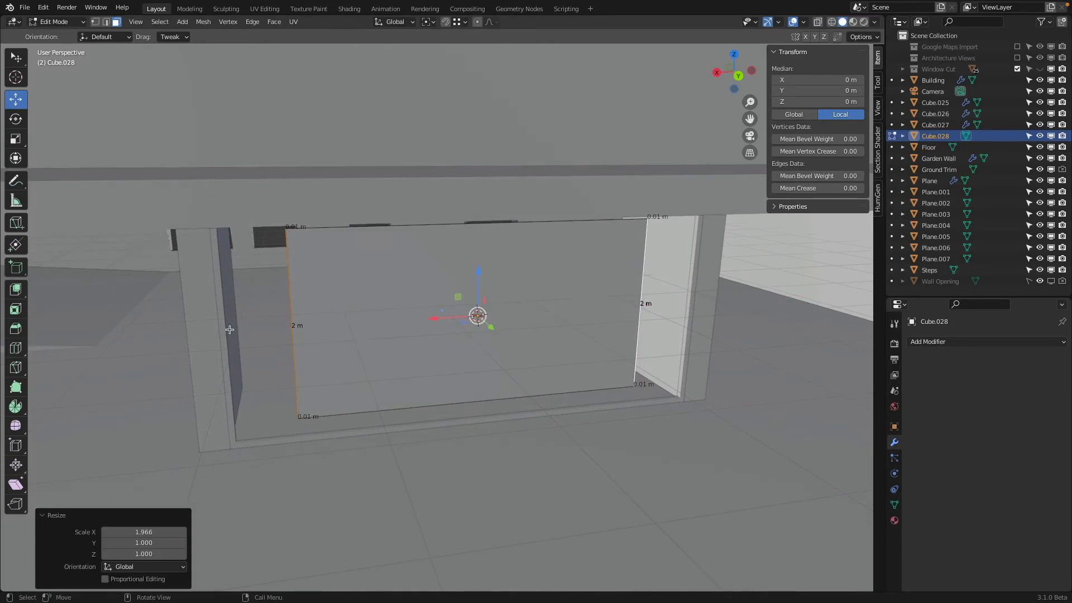
Move the glass panel's two end faces out to the frame's inner sides, making it about 5.2 m wide
{"action": "left_click", "coordinate": [659, 304]}
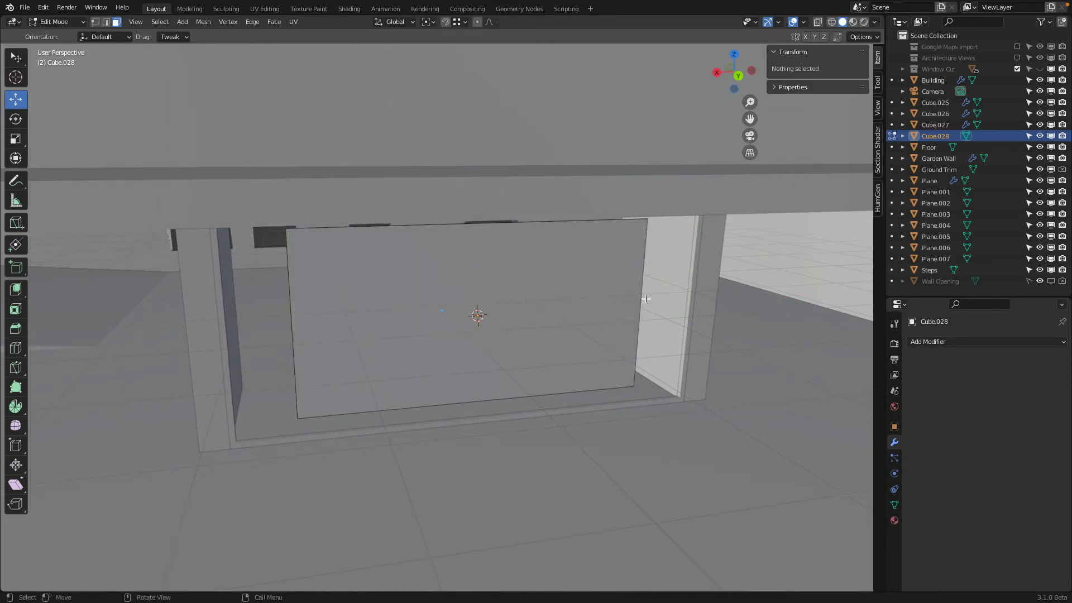
{"action": "left_click", "coordinate": [640, 301]}
{"action": "key", "text": "alt+z"}
{"action": "left_click_drag", "start_coordinate": [641, 304], "coordinate": [679, 393]}
{"action": "left_click", "coordinate": [296, 337]}
{"action": "left_click_drag", "start_coordinate": [249, 330], "coordinate": [240, 442]}
Move the glass panel's bottom and top faces to the frame's inner edges, making it about 2.41 m high
{"action": "left_click", "coordinate": [477, 403]}
{"action": "left_click_drag", "start_coordinate": [480, 360], "coordinate": [247, 443]}
{"action": "left_click", "coordinate": [479, 224]}
{"action": "left_click_drag", "start_coordinate": [479, 225], "coordinate": [223, 212]}
{"action": "key", "text": "Tab"}
{"action": "key", "text": "shift+z"}
{"action": "mouse_move", "coordinate": [518, 292]}
{"action": "middle_mouse_down"}
{"action": "mouse_move", "coordinate": [435, 262]}
{"action": "mouse_move", "coordinate": [414, 302]}
{"action": "mouse_move", "coordinate": [492, 303]}
{"action": "middle_mouse_up"}
Make a linked duplicate of the frame and glass panel, offset about -5.59 m along X
{"action": "key", "text": "alt+a"}
{"action": "left_click", "coordinate": [491, 358]}
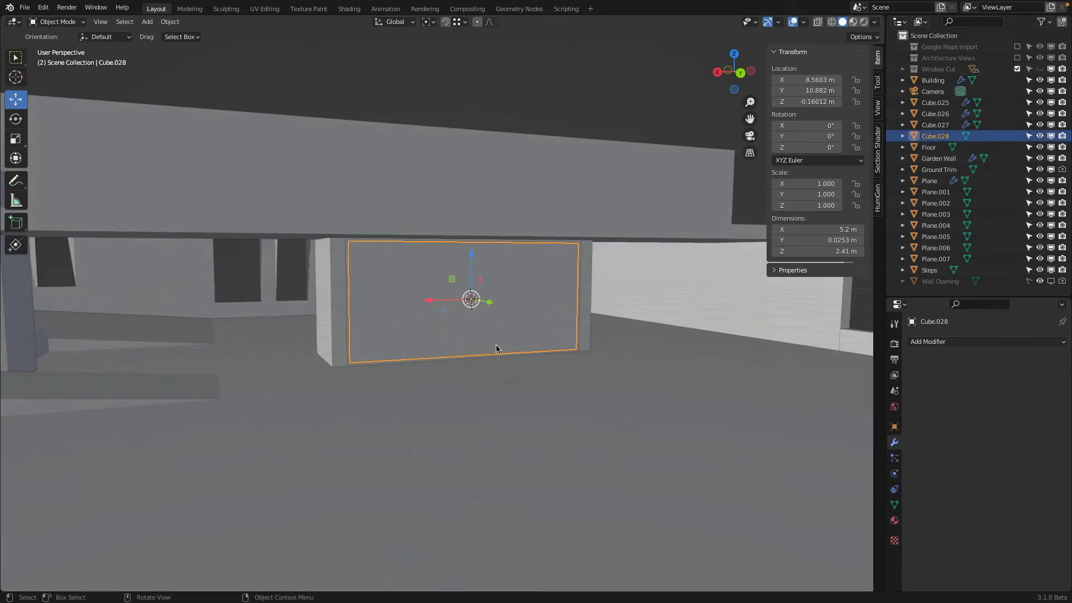
{"action": "left_click", "coordinate": [492, 358], "text": "shift"}
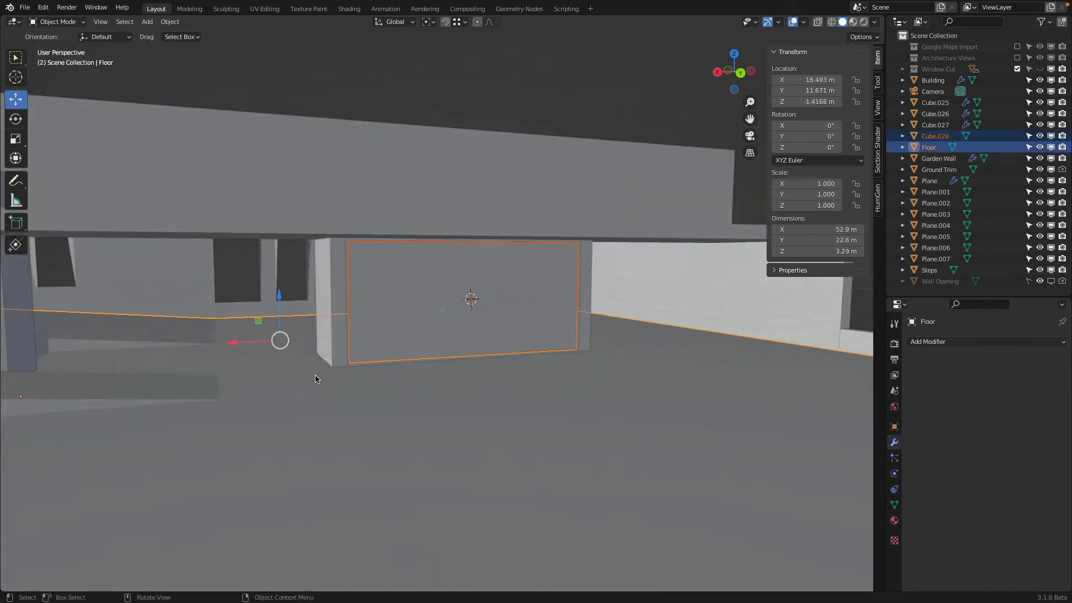
{"action": "scroll", "coordinate": [321, 374], "scroll_direction": "up", "scroll_amount": 2}
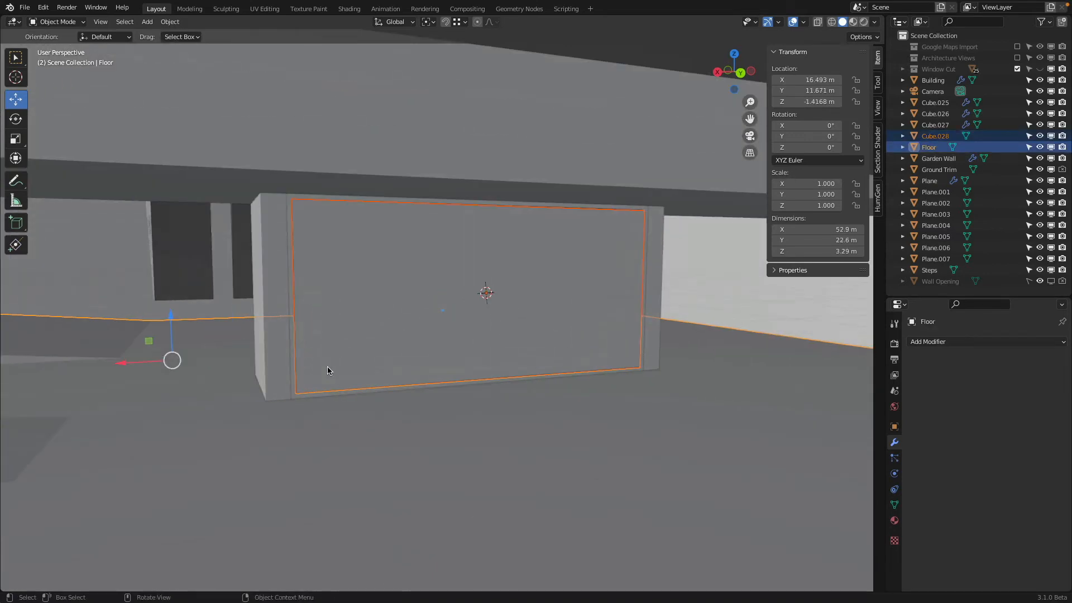
{"action": "left_click", "coordinate": [296, 400]}
{"action": "left_click", "coordinate": [327, 350], "text": "shift"}
{"action": "scroll", "coordinate": [328, 346], "scroll_direction": "down", "scroll_amount": 2}
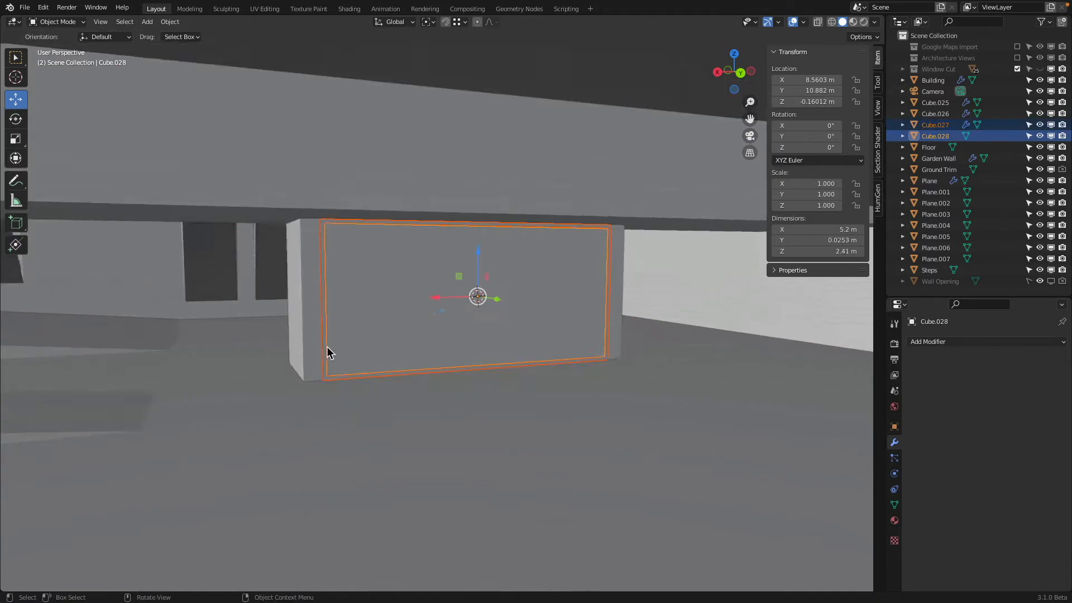
{"action": "middle_click_drag", "start_coordinate": [433, 330], "coordinate": [366, 329]}
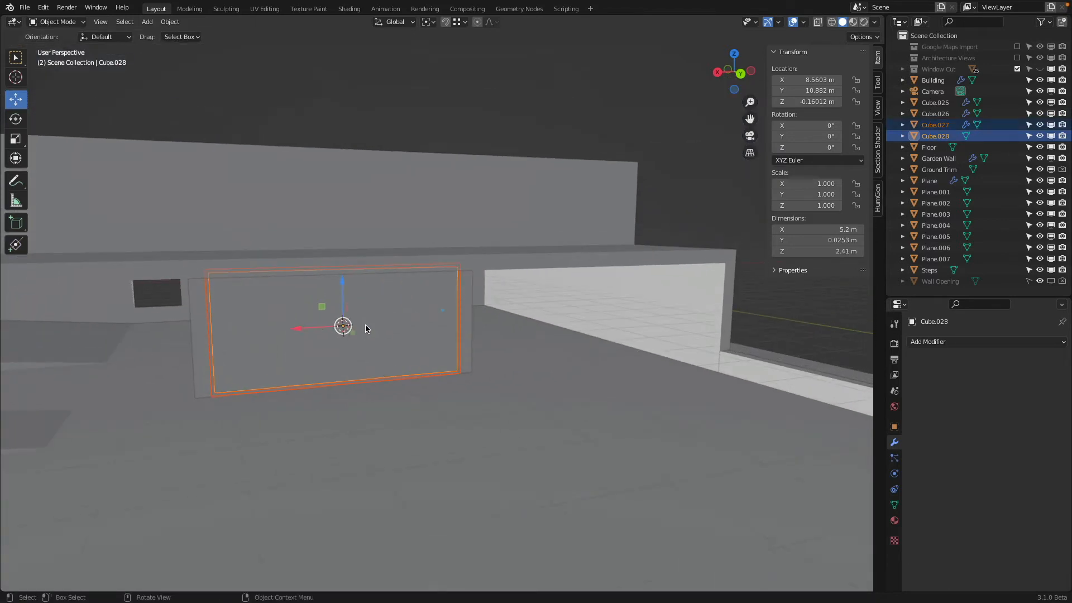
{"action": "key", "text": "shift+d"}
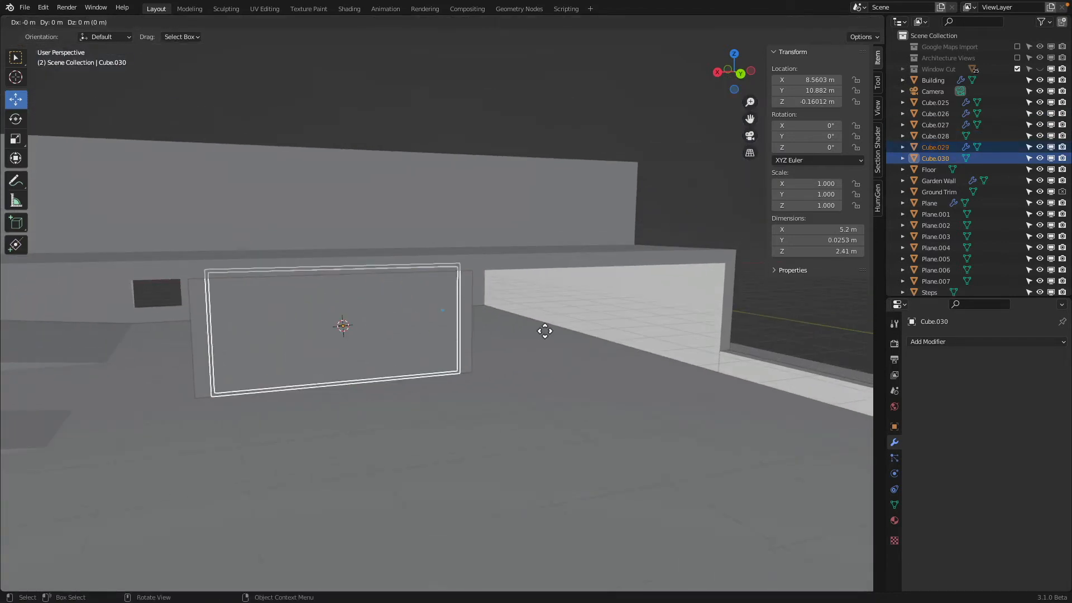
{"action": "key", "text": "x"}
{"action": "left_click", "coordinate": [721, 351]}
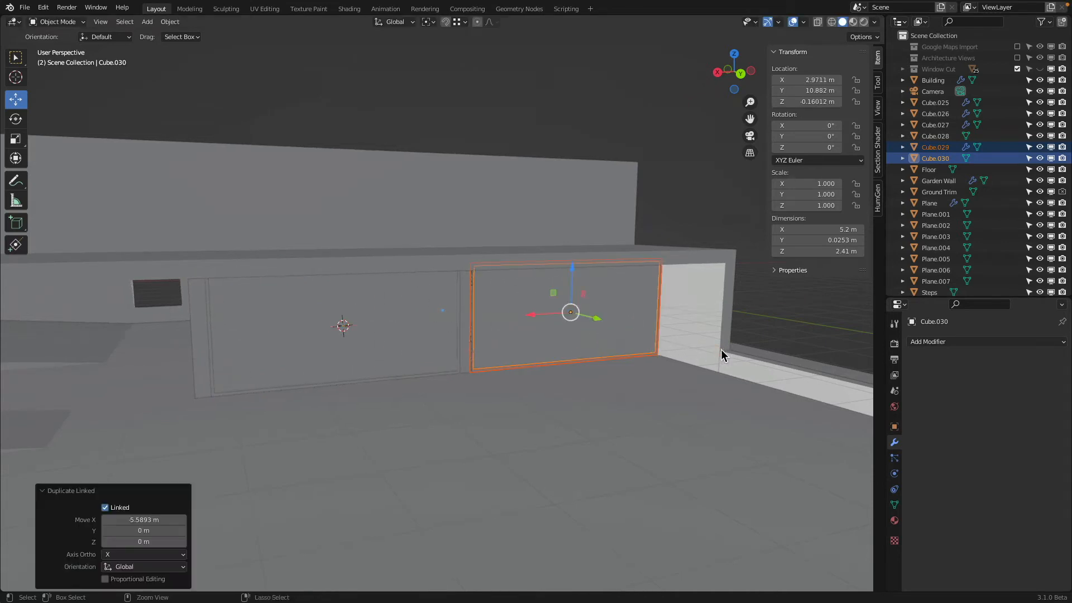
Move the linked frame and glass copy along X into the opening on the original's other side, at X 14.179 m
{"action": "scroll", "coordinate": [531, 350], "scroll_direction": "up", "scroll_amount": 5}
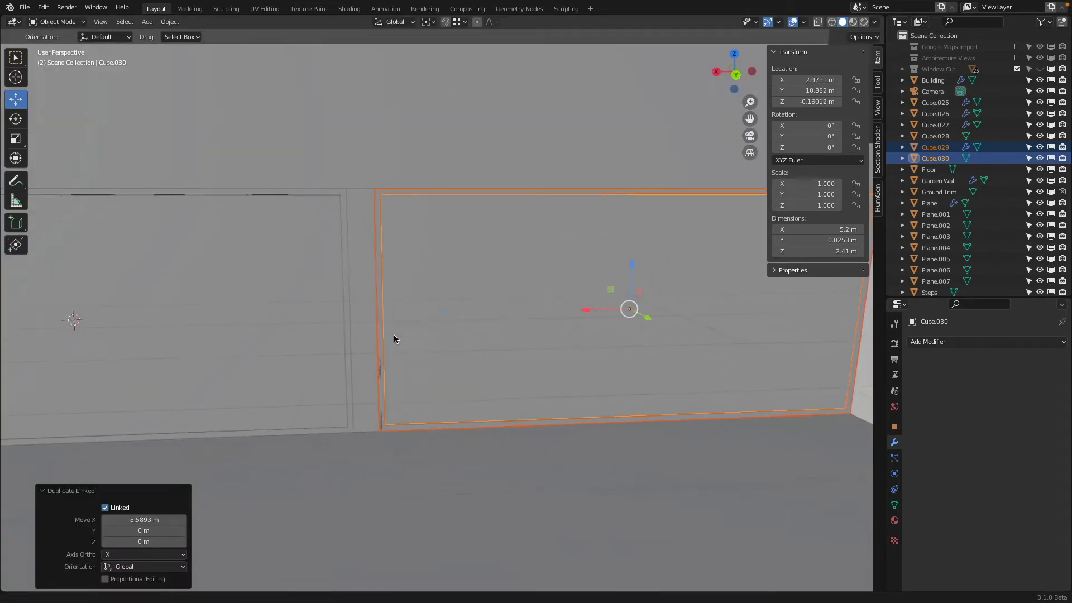
{"action": "scroll", "coordinate": [407, 356], "scroll_direction": "up", "scroll_amount": 2}
{"action": "left_click_drag", "start_coordinate": [673, 310], "coordinate": [346, 496]}
{"action": "scroll", "coordinate": [376, 464], "scroll_direction": "down", "scroll_amount": 2}
{"action": "middle_click_drag", "start_coordinate": [443, 426], "coordinate": [263, 434], "text": "shift"}
{"action": "scroll", "coordinate": [627, 353], "scroll_direction": "up", "scroll_amount": 1}
{"action": "middle_click_drag", "start_coordinate": [603, 354], "coordinate": [445, 353], "text": "shift"}
{"action": "middle_click_drag", "start_coordinate": [498, 405], "coordinate": [502, 399]}
{"action": "scroll", "coordinate": [472, 367], "scroll_direction": "down", "scroll_amount": 2}
{"action": "middle_click_drag", "start_coordinate": [557, 306], "coordinate": [621, 298], "text": "shift"}
{"action": "scroll", "coordinate": [542, 295], "scroll_direction": "down", "scroll_amount": 1}
{"action": "middle_click_drag", "start_coordinate": [542, 296], "coordinate": [737, 297], "text": "shift"}
{"action": "scroll", "coordinate": [693, 279], "scroll_direction": "down", "scroll_amount": 3}
{"action": "left_click_drag", "start_coordinate": [752, 307], "coordinate": [192, 370]}
{"action": "left_click_drag", "start_coordinate": [197, 321], "coordinate": [423, 379]}
{"action": "key", "text": "a"}
{"action": "key", "text": "alt+a"}
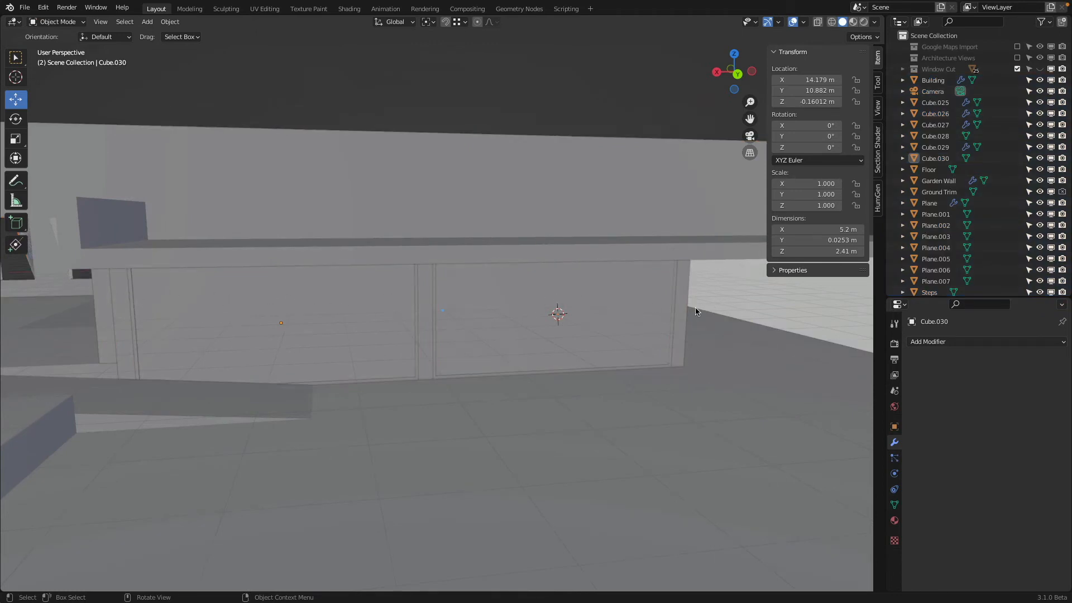
Duplicate the original frame and glass panel as unlinked copies, offset -6.678 m along X beyond the end pillar
{"action": "middle_click_drag", "start_coordinate": [696, 311], "coordinate": [386, 324]}
{"action": "left_click", "coordinate": [386, 323]}
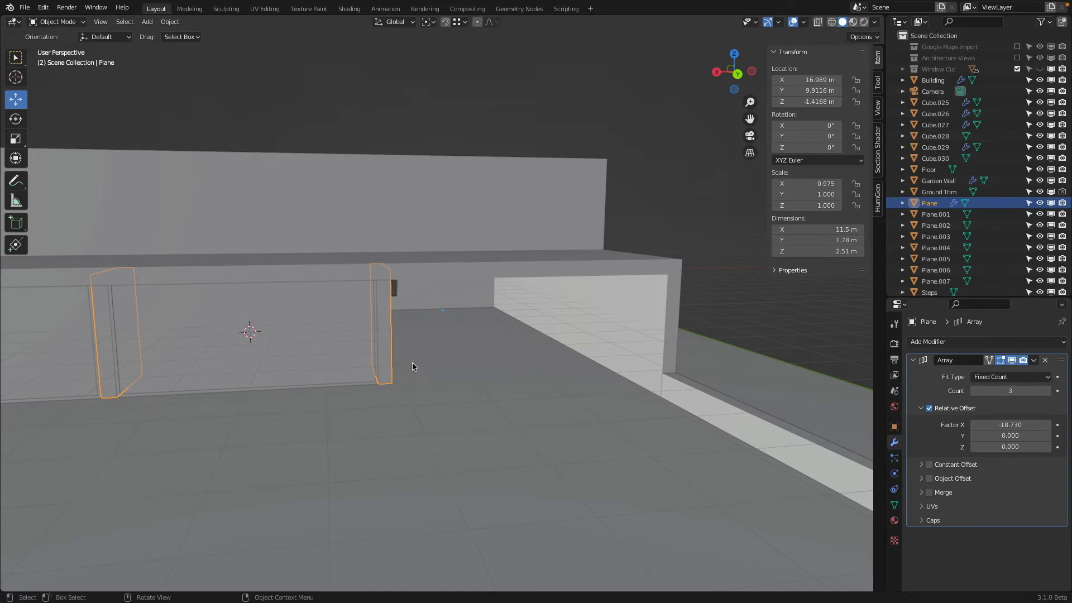
{"action": "left_click", "coordinate": [238, 366]}
{"action": "key", "text": "KP_Decimal"}
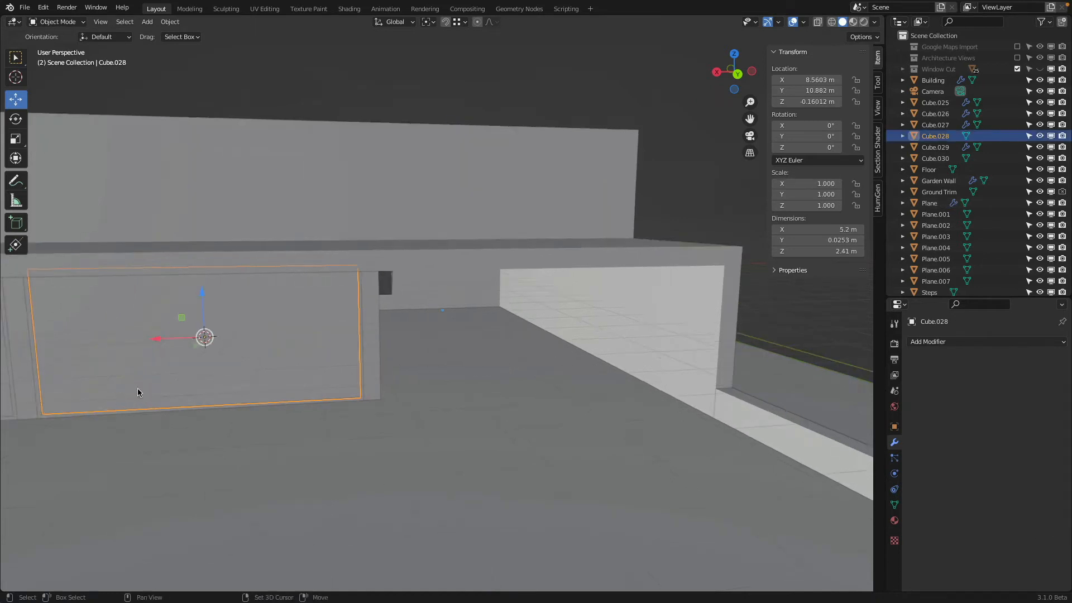
{"action": "left_click", "coordinate": [282, 416], "text": "shift"}
{"action": "scroll", "coordinate": [277, 411], "scroll_direction": "down", "scroll_amount": 4}
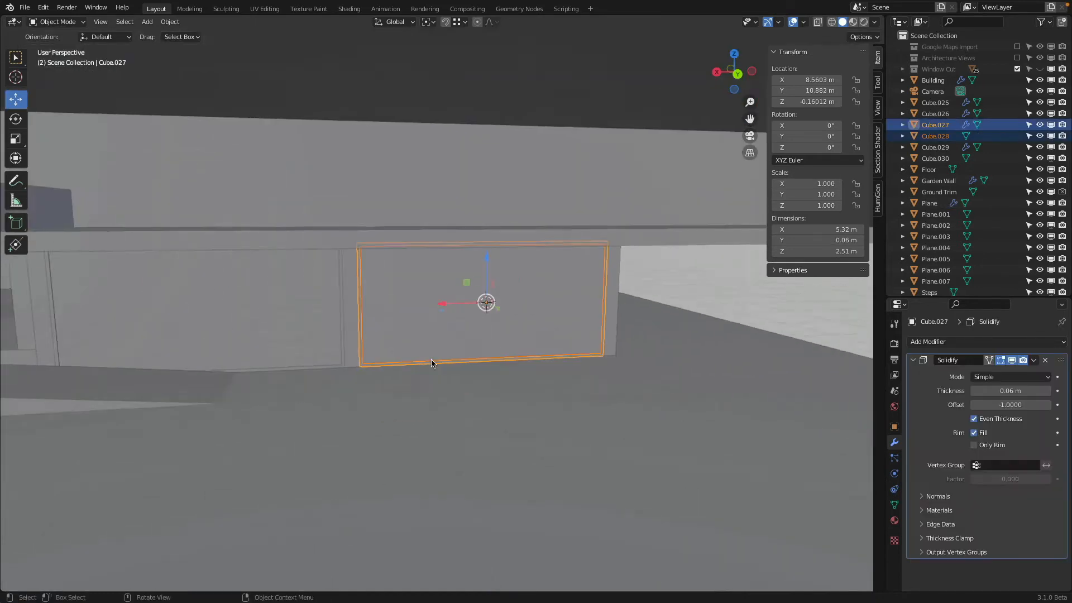
{"action": "key", "text": "shift+d"}
{"action": "key", "text": "x"}
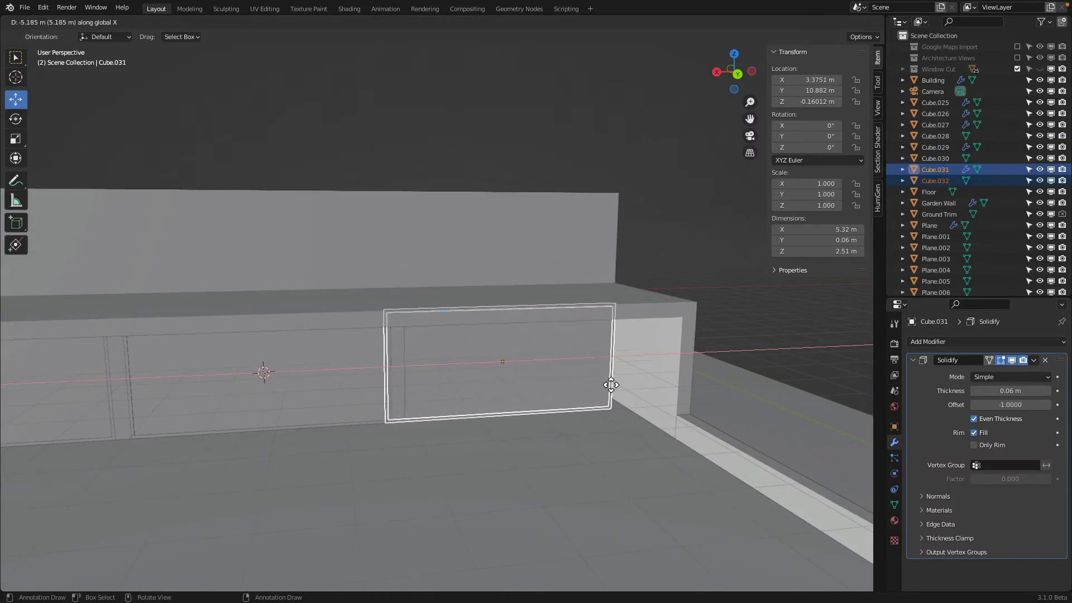
{"action": "left_click", "coordinate": [551, 382]}
Move the unlinked frame and glass copies 1.059 m along X to meet the end pillar
{"action": "scroll", "coordinate": [558, 381], "scroll_direction": "up", "scroll_amount": 3}
{"action": "key", "text": "g"}
{"action": "key", "text": "x"}
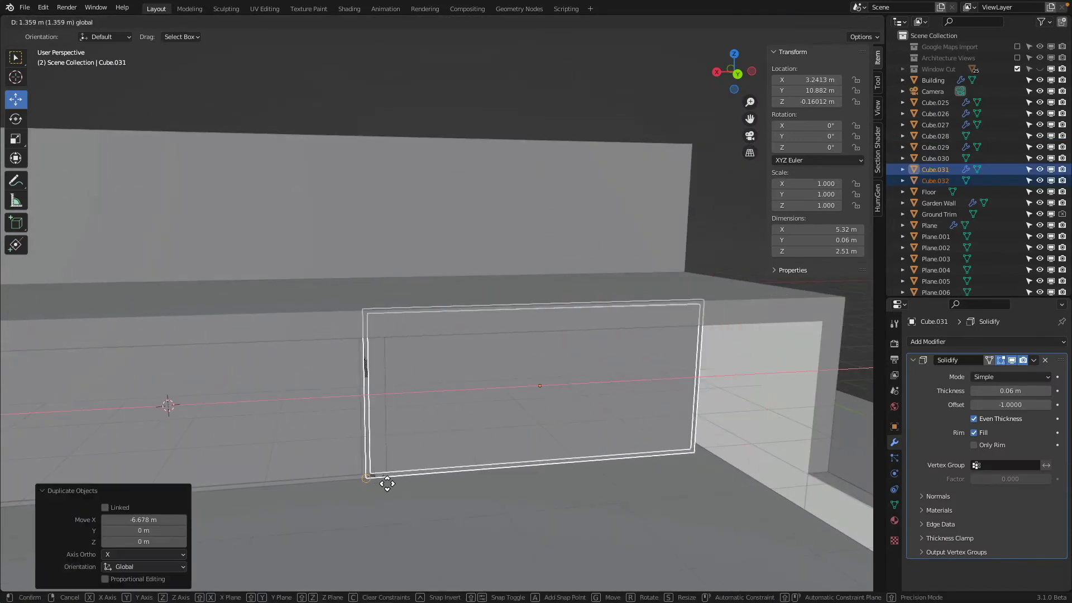
{"action": "left_click", "coordinate": [390, 486]}
{"action": "middle_click_drag", "start_coordinate": [390, 485], "coordinate": [537, 454], "text": "shift"}
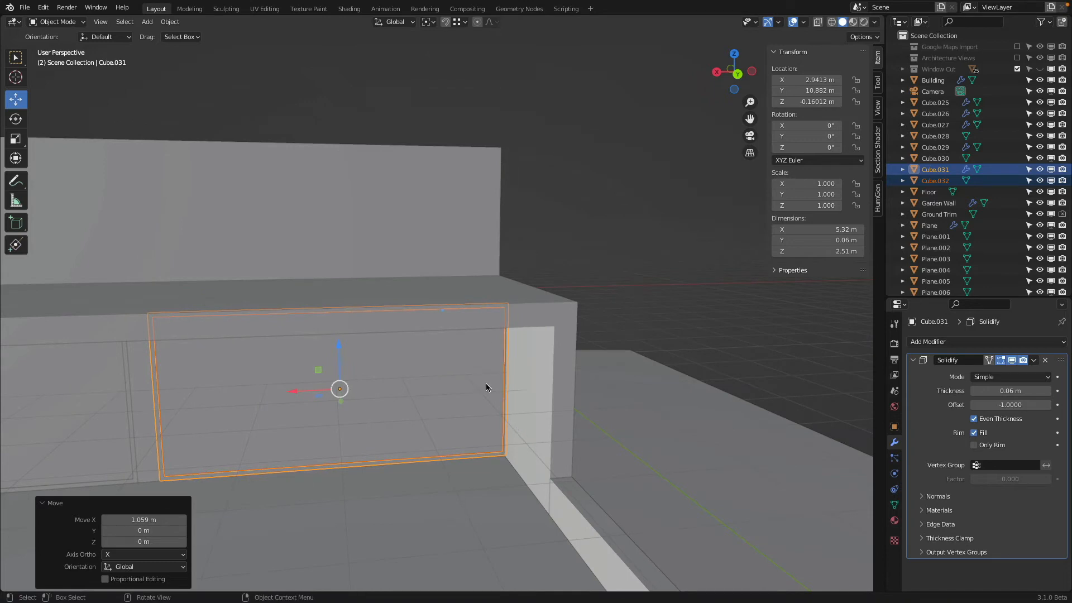
Move the end side edges of the unlinked frame and glass along X to meet the end wall, making the frame 5.29 m wide
{"action": "key", "text": "Tab"}
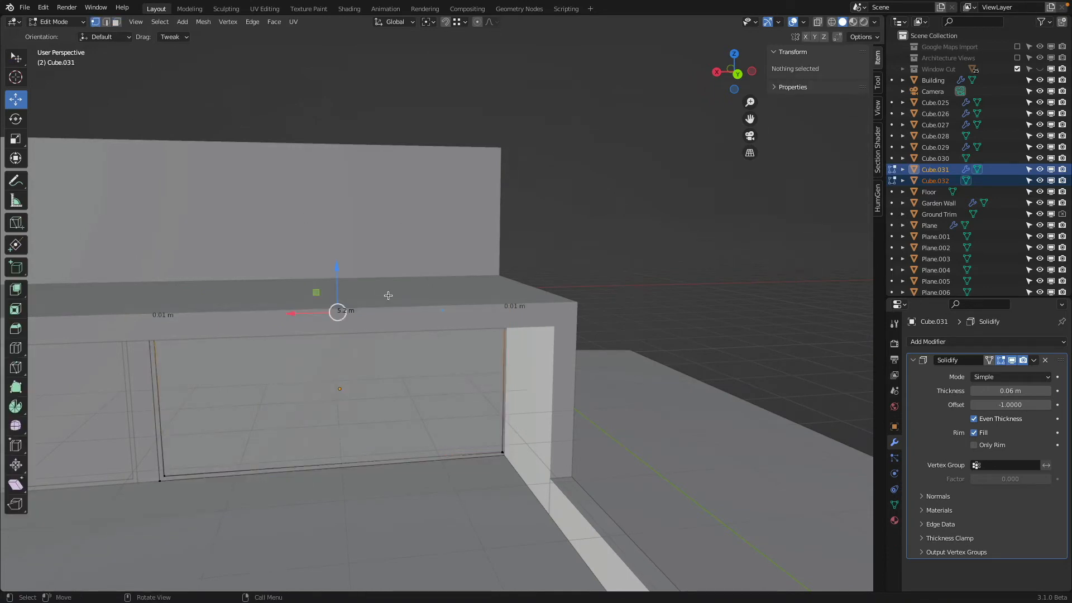
{"action": "key", "text": "z"}
{"action": "left_click", "coordinate": [326, 297]}
{"action": "left_click", "coordinate": [464, 249]}
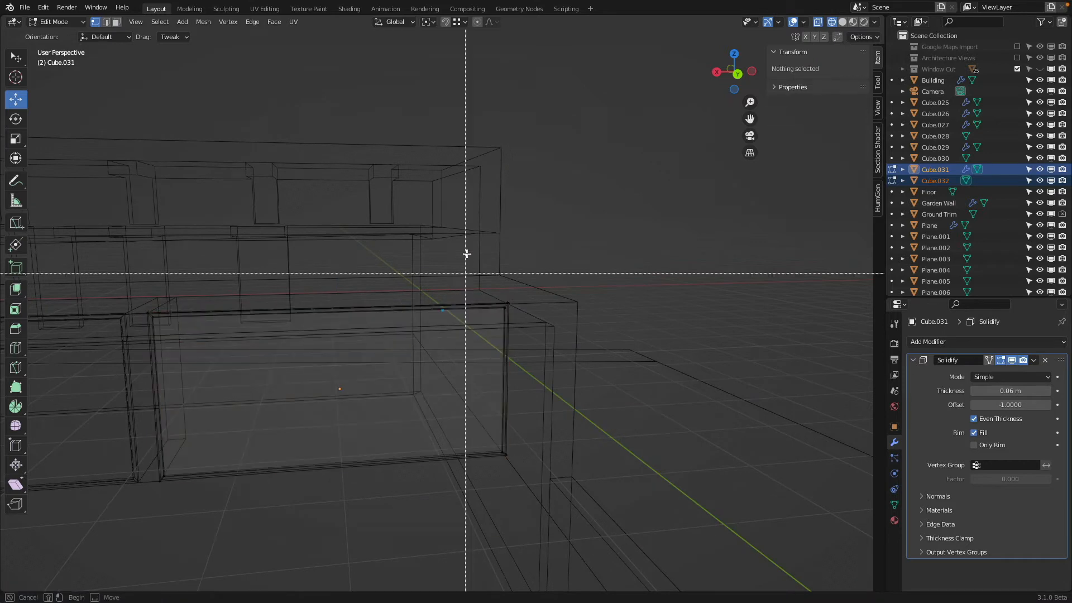
{"action": "left_click_drag", "start_coordinate": [461, 234], "coordinate": [555, 531]}
{"action": "left_click_drag", "start_coordinate": [474, 381], "coordinate": [559, 332]}
{"action": "key", "text": "z"}
{"action": "left_click", "coordinate": [470, 396]}
{"action": "key", "text": "Tab"}
{"action": "scroll", "coordinate": [457, 424], "scroll_direction": "down", "scroll_amount": 3}
{"action": "key", "text": "alt+a"}
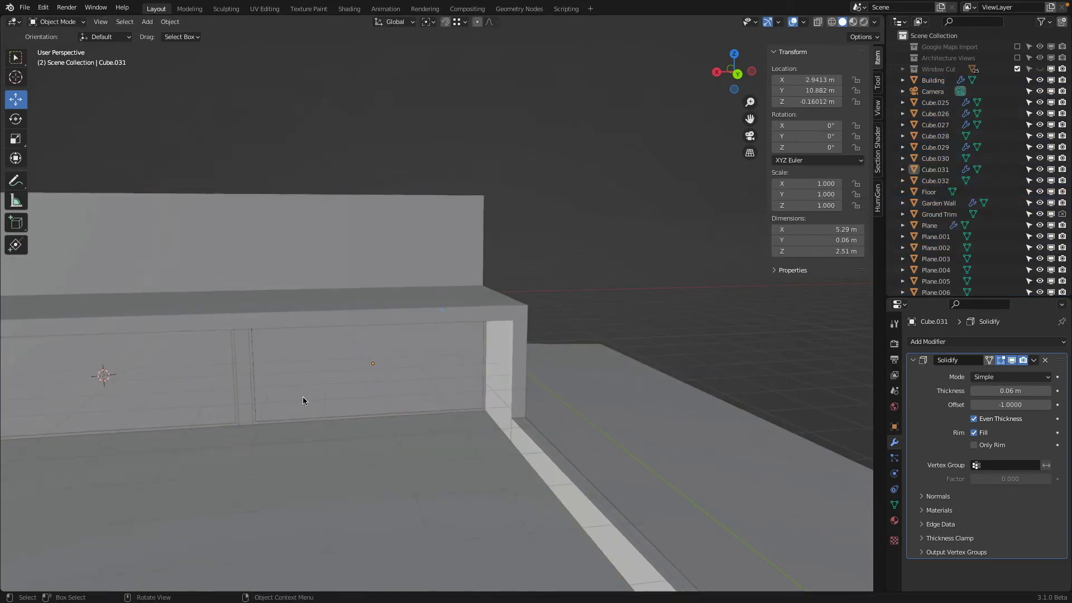
Duplicate the end frame and glass panel into the taller opening beside the step in the roof, offset about 16.35 m along X and 0.607 m along Z
{"action": "middle_click_drag", "start_coordinate": [303, 396], "coordinate": [600, 285], "text": "shift"}
{"action": "scroll", "coordinate": [623, 293], "scroll_direction": "down", "scroll_amount": 3}
{"action": "left_click", "coordinate": [745, 277]}
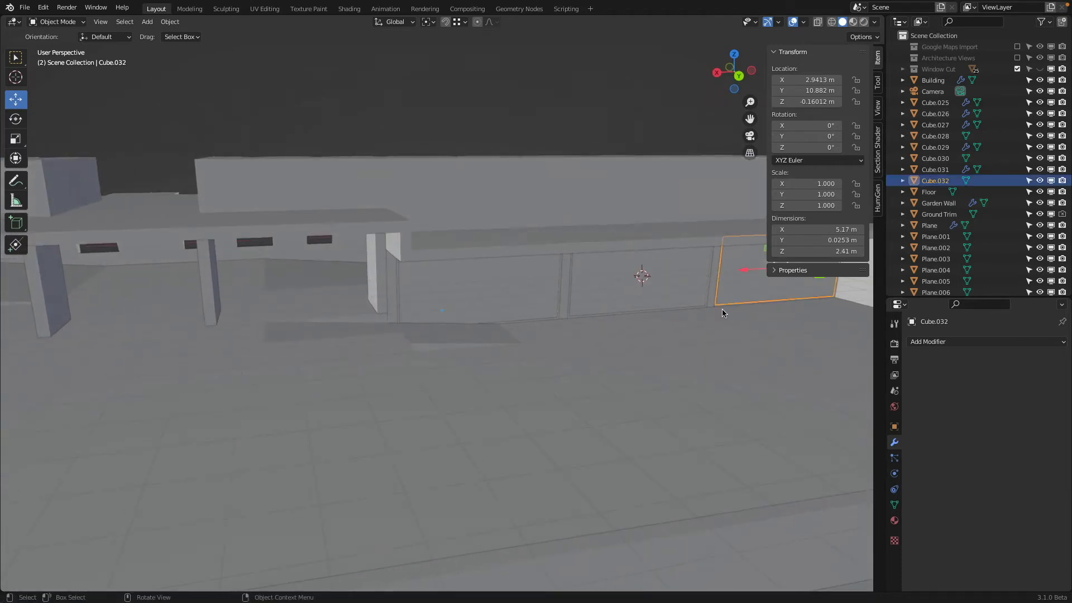
{"action": "scroll", "coordinate": [517, 320], "scroll_direction": "up", "scroll_amount": 8}
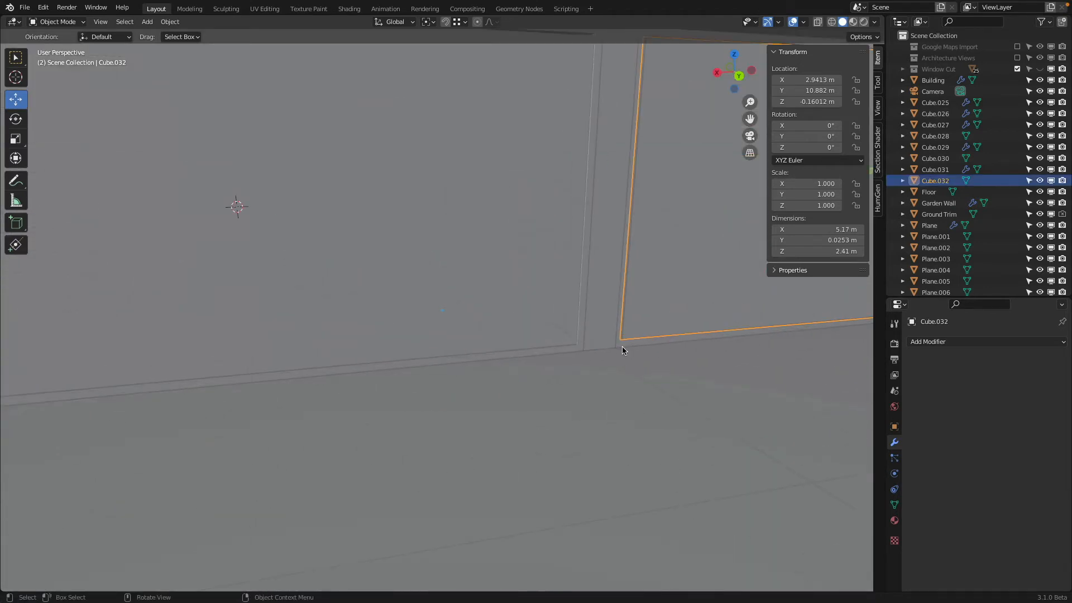
{"action": "left_click", "coordinate": [629, 343], "text": "shift"}
{"action": "scroll", "coordinate": [626, 339], "scroll_direction": "down", "scroll_amount": 5}
{"action": "middle_click_drag", "start_coordinate": [625, 339], "coordinate": [385, 329]}
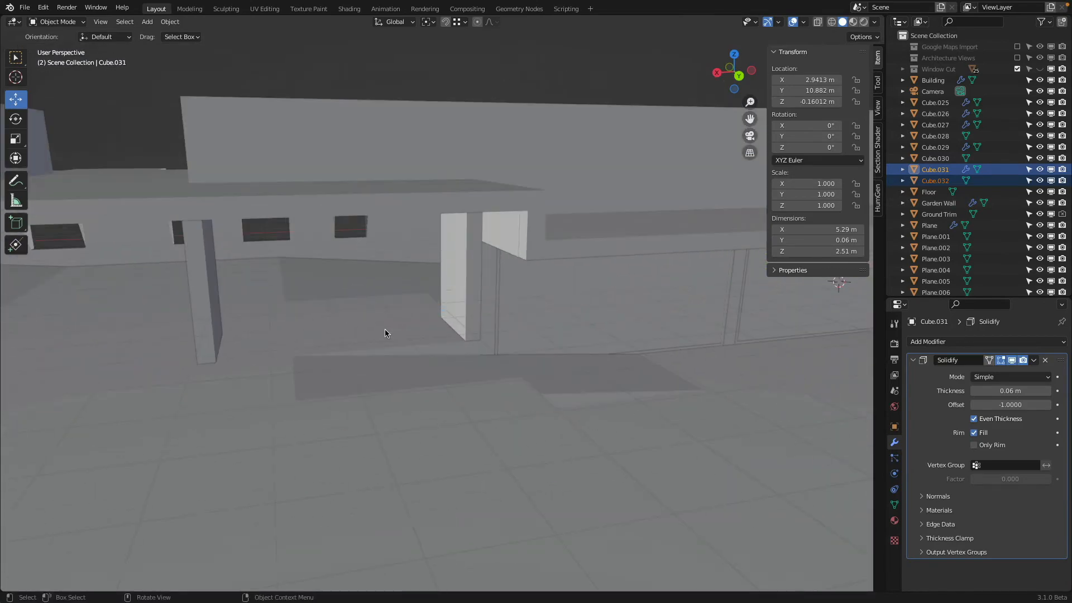
{"action": "key", "text": "shift+d"}
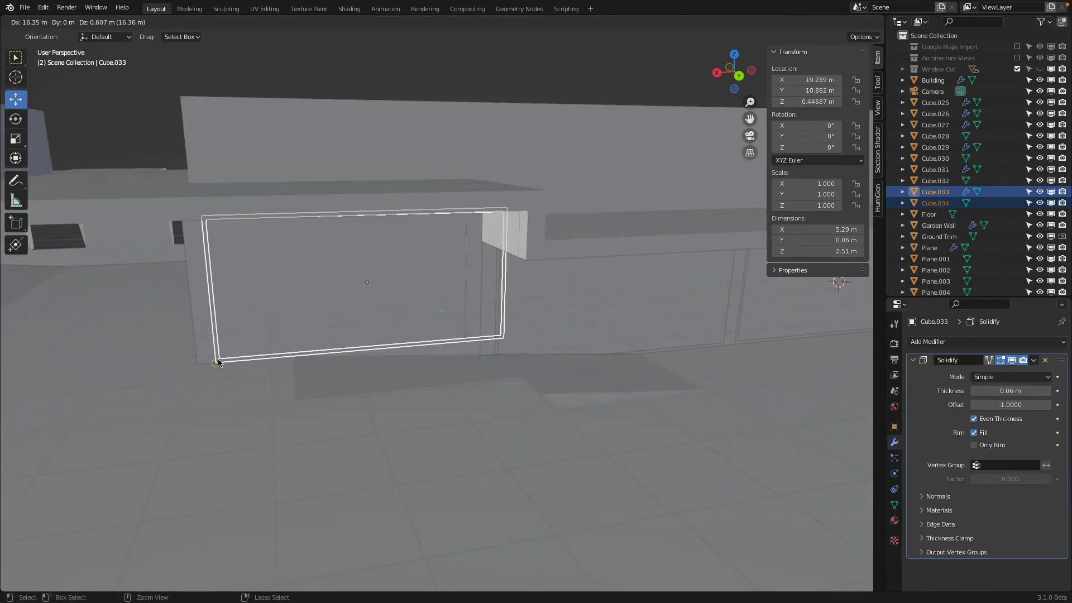
{"action": "left_click", "coordinate": [306, 339]}
Move the side edges of the new frame and glass nearest the lower openings about 0.719 m along X
{"action": "middle_click_drag", "start_coordinate": [306, 340], "coordinate": [216, 283]}
{"action": "key", "text": "Tab"}
{"action": "key", "text": "alt+z"}
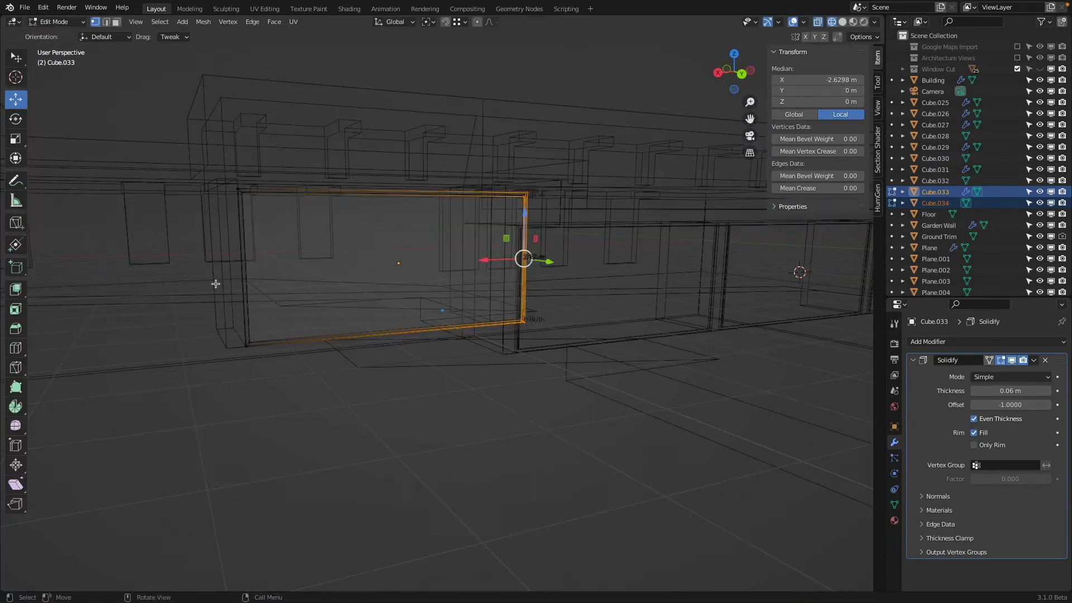
{"action": "left_click", "coordinate": [497, 173]}
{"action": "left_click", "coordinate": [524, 256]}
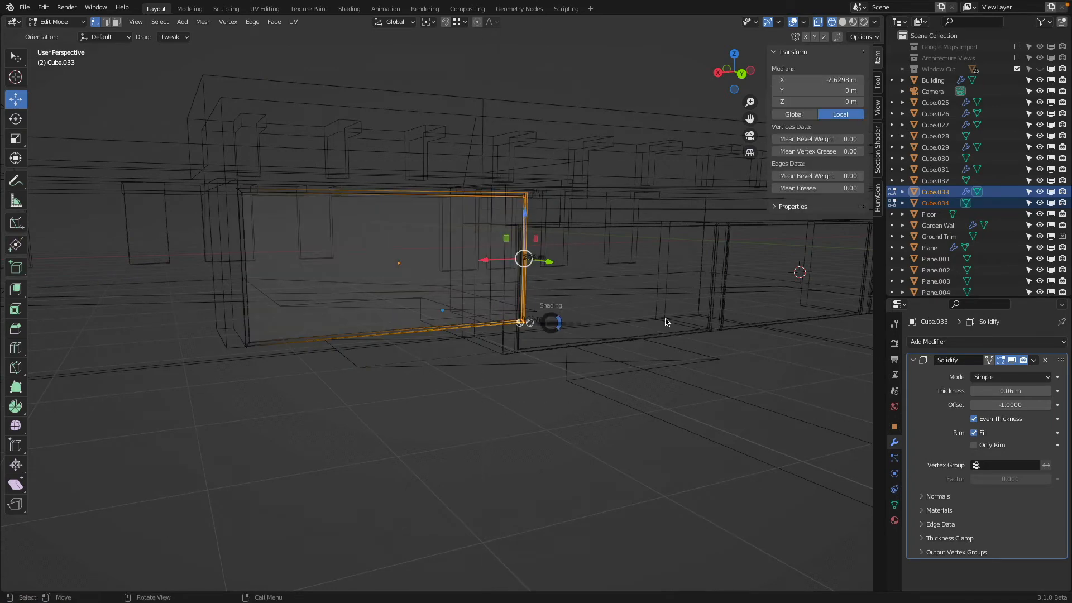
{"action": "key", "text": "alt+z"}
{"action": "left_click_drag", "start_coordinate": [524, 257], "coordinate": [433, 337]}
{"action": "left_click", "coordinate": [491, 330]}
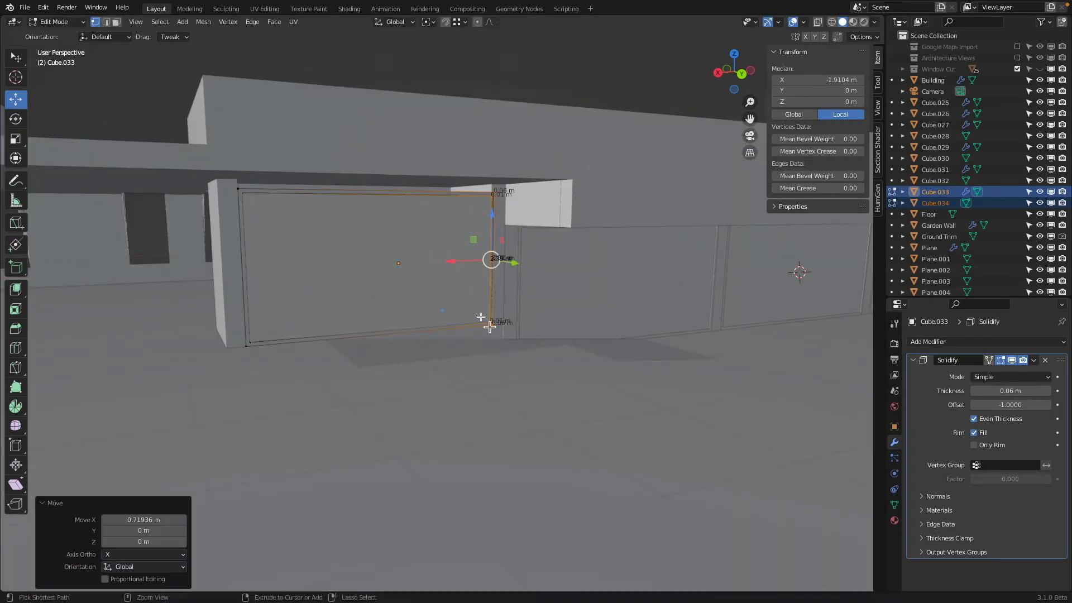
Raise the top edges of the new frame and glass about 0.148 m along Z to meet the overhang
{"action": "key", "text": "a"}
{"action": "key", "text": "a"}
{"action": "key", "text": "z"}
{"action": "left_click", "coordinate": [139, 220]}
{"action": "key", "text": "b"}
{"action": "left_click_drag", "start_coordinate": [184, 144], "coordinate": [565, 214]}
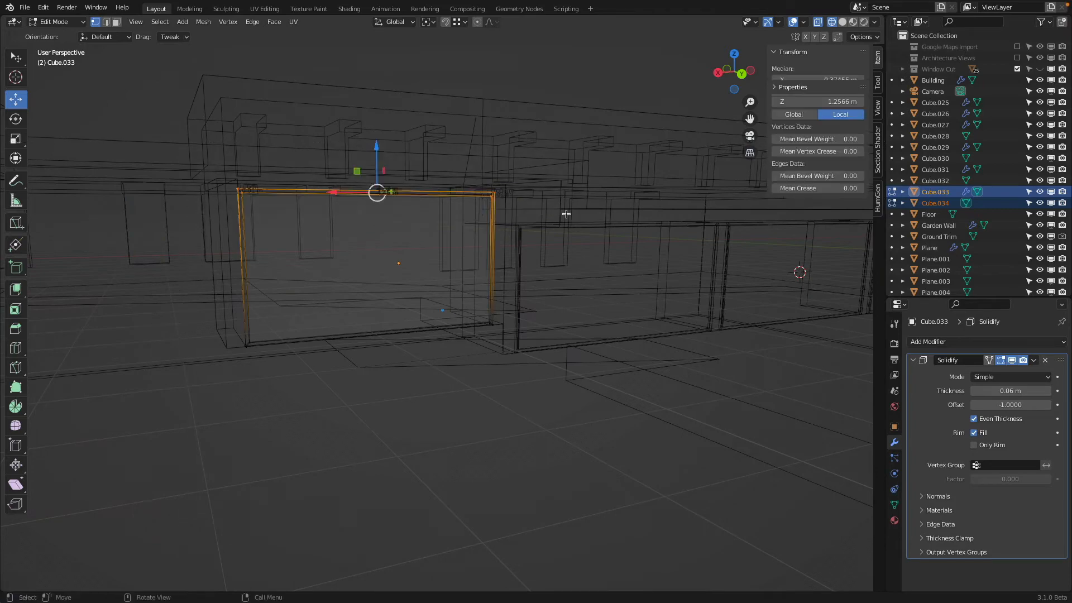
{"action": "key", "text": "shift+z"}
{"action": "key", "text": "g"}
{"action": "key", "text": "z"}
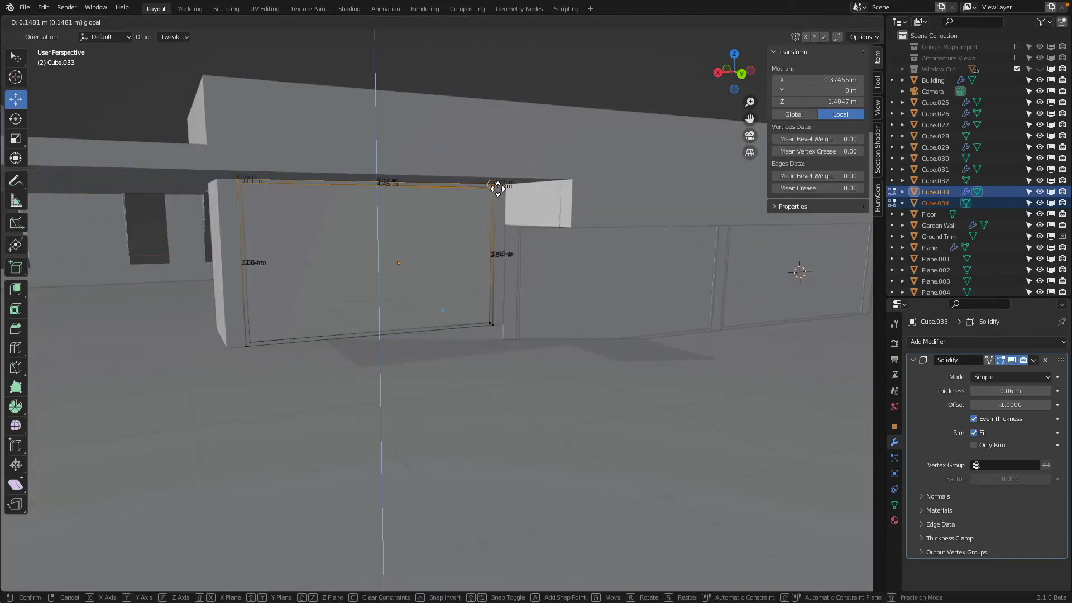
{"action": "left_click", "coordinate": [497, 188]}
{"action": "key", "text": "Tab"}
{"action": "mouse_move", "coordinate": [561, 219]}
{"action": "middle_mouse_down"}
{"action": "mouse_move", "coordinate": [523, 220]}
{"action": "mouse_move", "coordinate": [527, 211]}
{"action": "mouse_move", "coordinate": [537, 243]}
{"action": "mouse_move", "coordinate": [552, 222]}
{"action": "middle_mouse_up"}
{"action": "key", "text": "alt+a"}
Fit the same side edges of the frame and glass along X to the adjacent pillar, making the frame 4.51 m wide
{"action": "middle_click_drag", "start_coordinate": [542, 331], "coordinate": [511, 326]}
{"action": "middle_click_drag", "start_coordinate": [400, 335], "coordinate": [511, 321]}
{"action": "scroll", "coordinate": [438, 322], "scroll_direction": "up", "scroll_amount": 5}
{"action": "scroll", "coordinate": [443, 323], "scroll_direction": "down", "scroll_amount": 3}
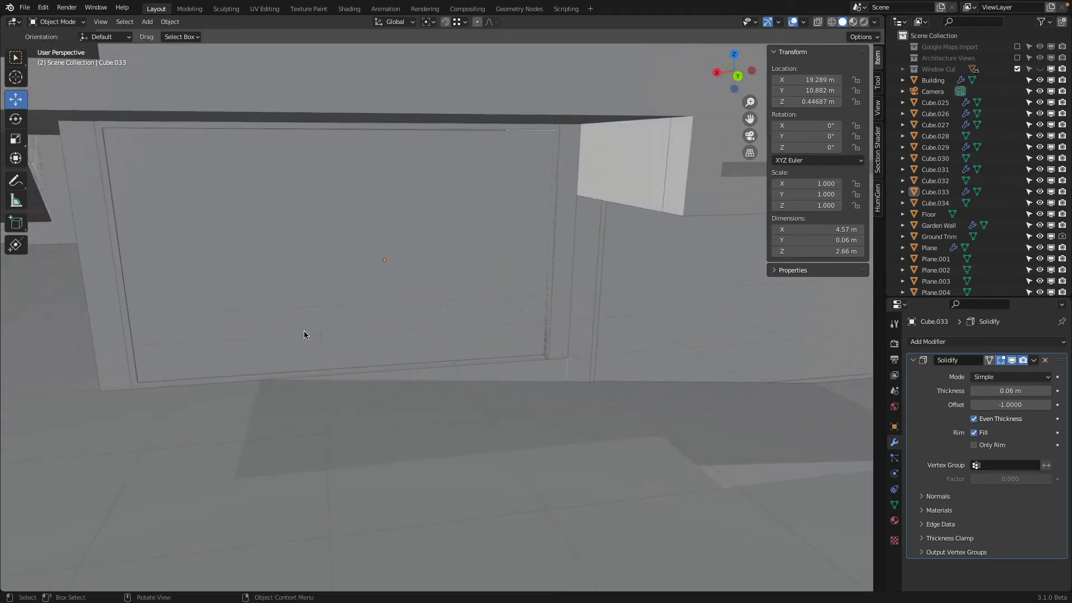
{"action": "left_click", "coordinate": [491, 346]}
{"action": "left_click", "coordinate": [548, 358], "text": "shift"}
{"action": "key", "text": "Tab"}
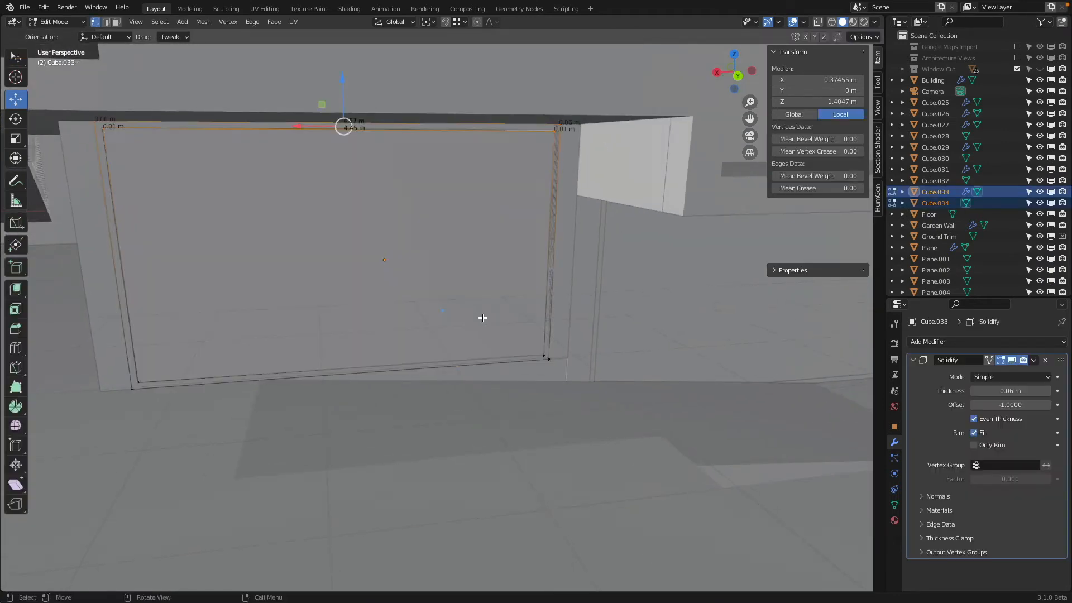
{"action": "key", "text": "alt+a"}
{"action": "key", "text": "z"}
{"action": "left_click", "coordinate": [432, 235]}
{"action": "key", "text": "b"}
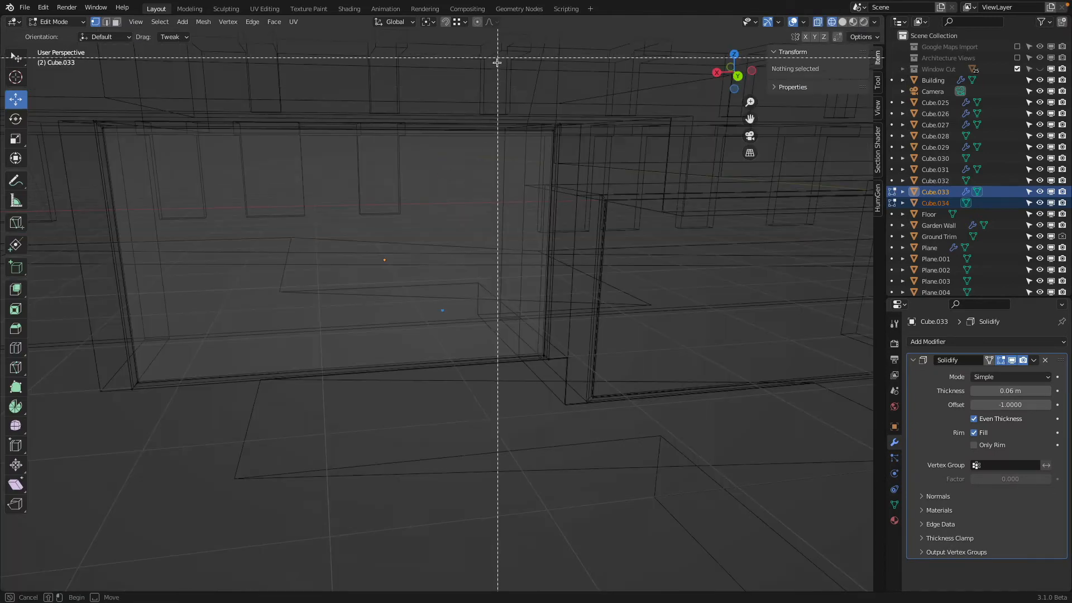
{"action": "left_click_drag", "start_coordinate": [498, 59], "coordinate": [598, 384]}
{"action": "key", "text": "shift+z"}
{"action": "key", "text": "g"}
{"action": "key", "text": "x"}
{"action": "left_click", "coordinate": [416, 274]}
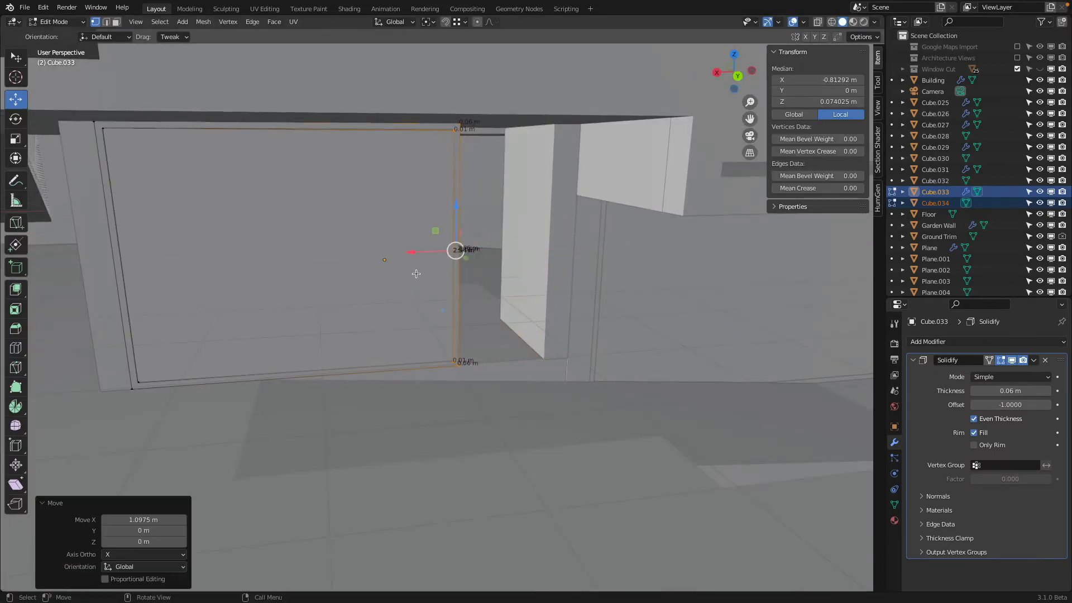
{"action": "left_click_drag", "start_coordinate": [414, 251], "coordinate": [550, 365]}
{"action": "key", "text": "Tab"}
{"action": "key", "text": "a"}
{"action": "key", "text": "alt+a"}
Duplicate the tall frame and glass panel and move the copies along X into the neighbouring opening against the next pillar, at X 23.363 m
{"action": "middle_click_drag", "start_coordinate": [614, 338], "coordinate": [561, 340]}
{"action": "scroll", "coordinate": [595, 337], "scroll_direction": "down", "scroll_amount": 5}
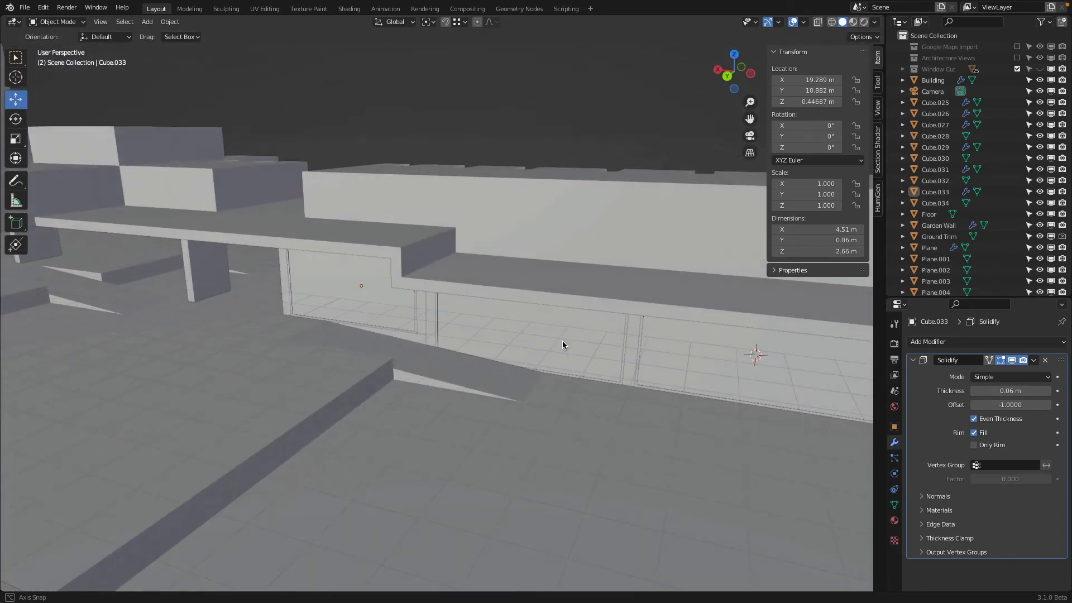
{"action": "middle_click_drag", "start_coordinate": [376, 351], "coordinate": [539, 363]}
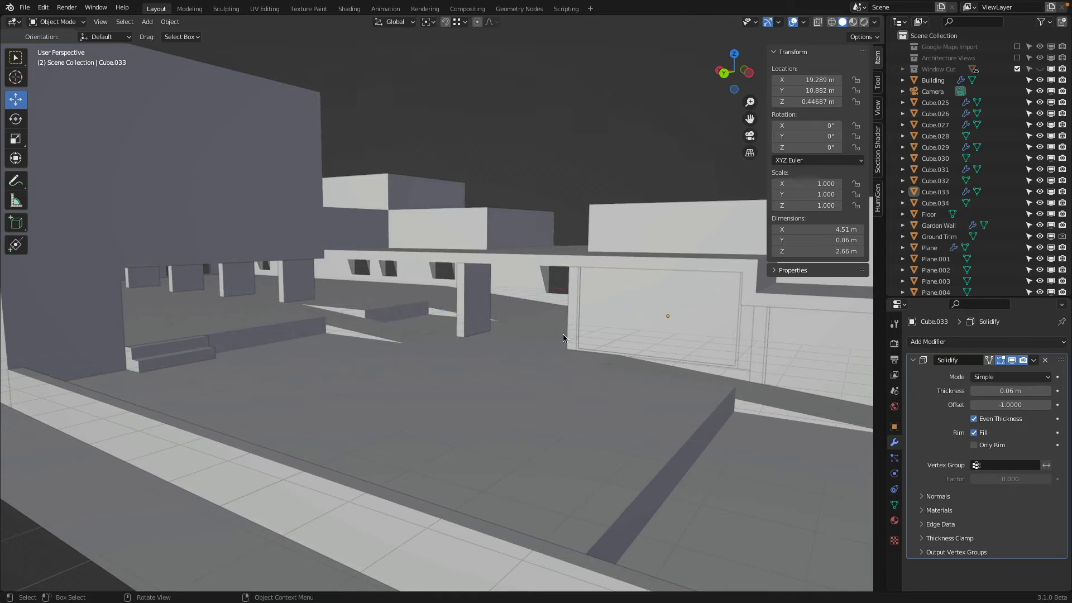
{"action": "scroll", "coordinate": [642, 351], "scroll_direction": "up", "scroll_amount": 6}
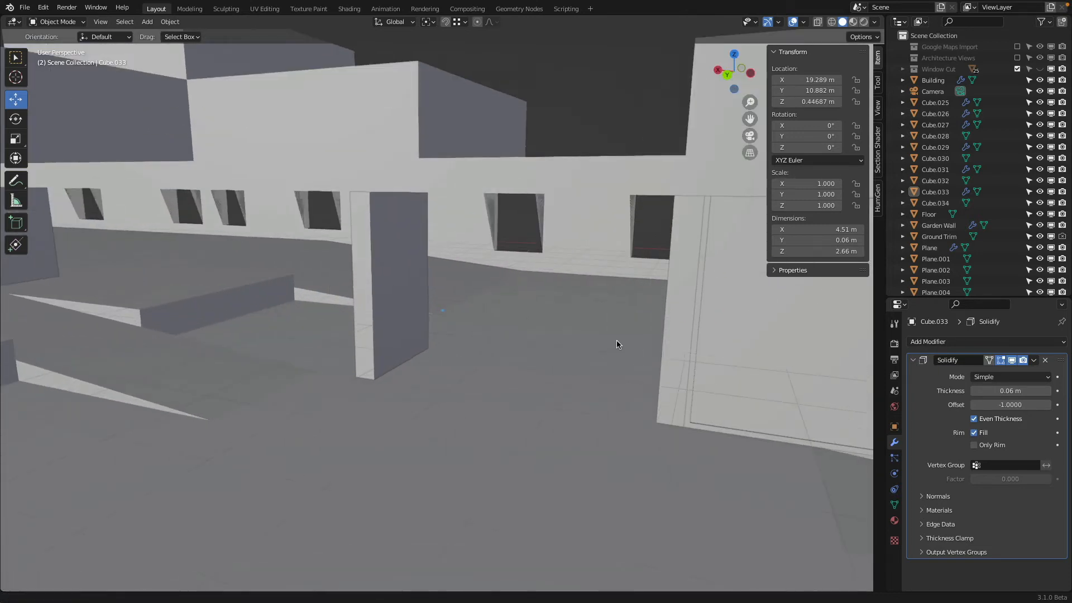
{"action": "scroll", "coordinate": [494, 332], "scroll_direction": "up", "scroll_amount": 2}
{"action": "left_click", "coordinate": [503, 379]}
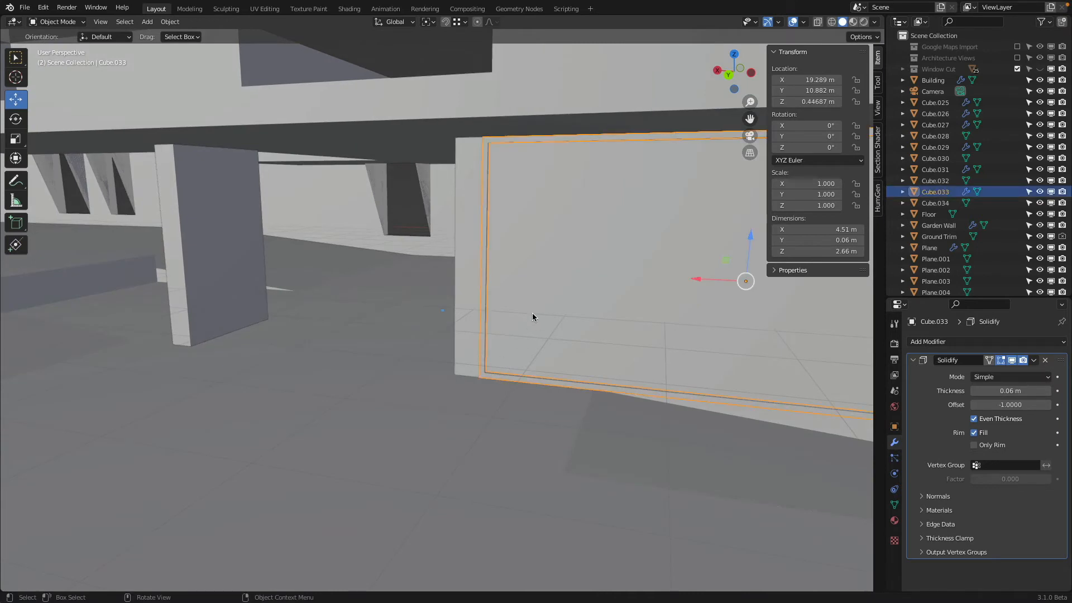
{"action": "scroll", "coordinate": [530, 316], "scroll_direction": "up", "scroll_amount": 1}
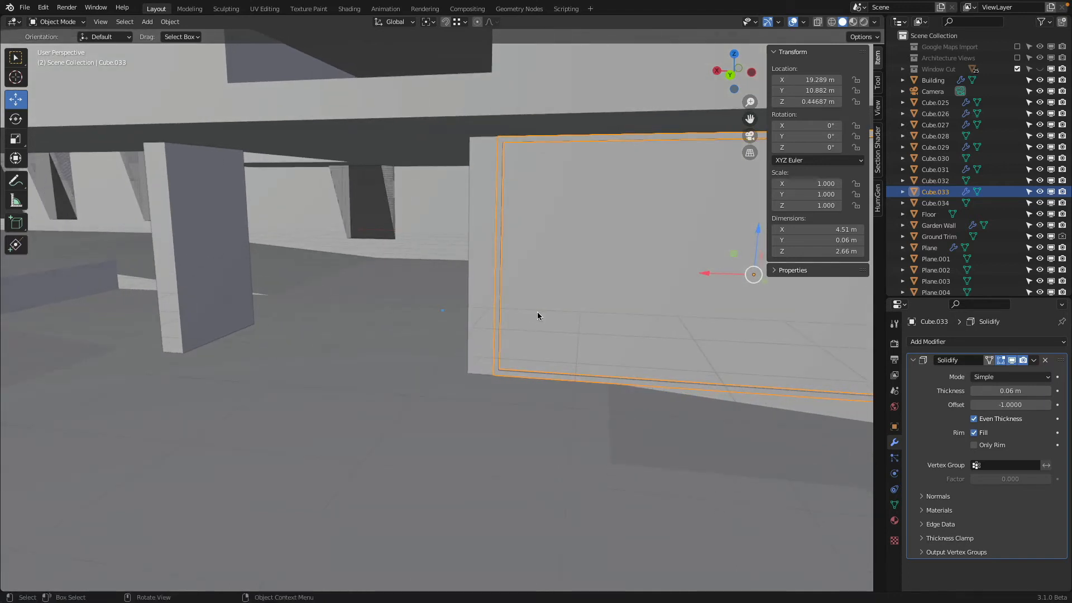
{"action": "middle_click_drag", "start_coordinate": [544, 316], "coordinate": [551, 306]}
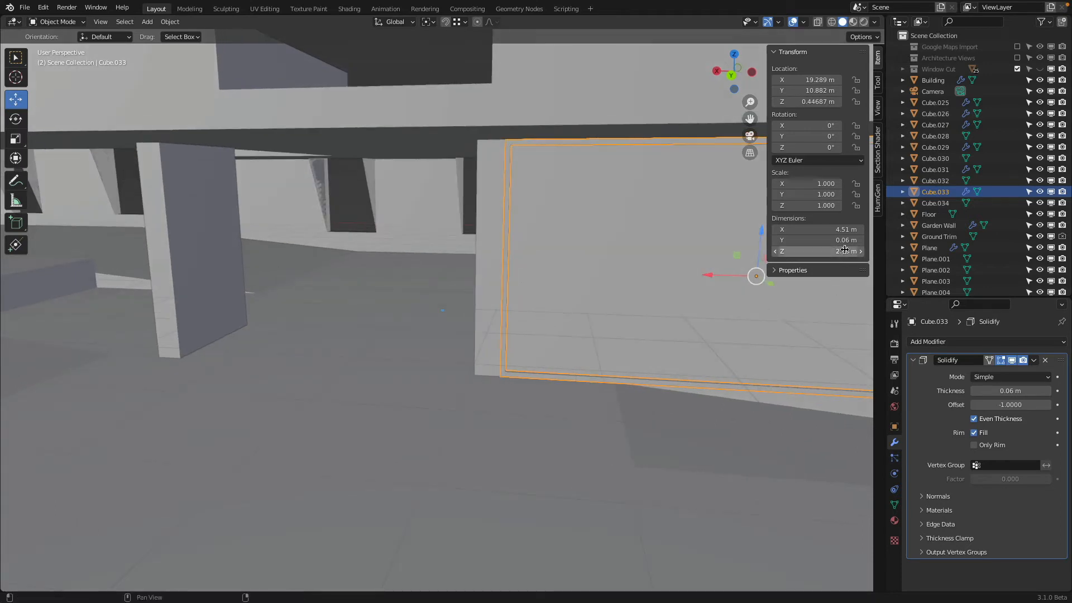
{"action": "left_click", "coordinate": [557, 332], "text": "shift"}
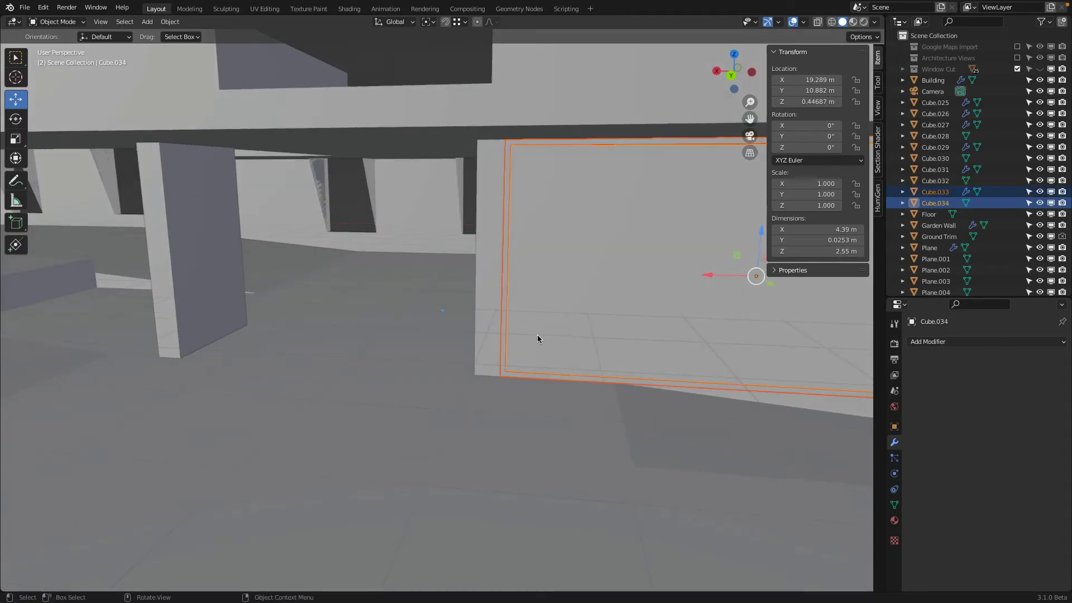
{"action": "key", "text": "z"}
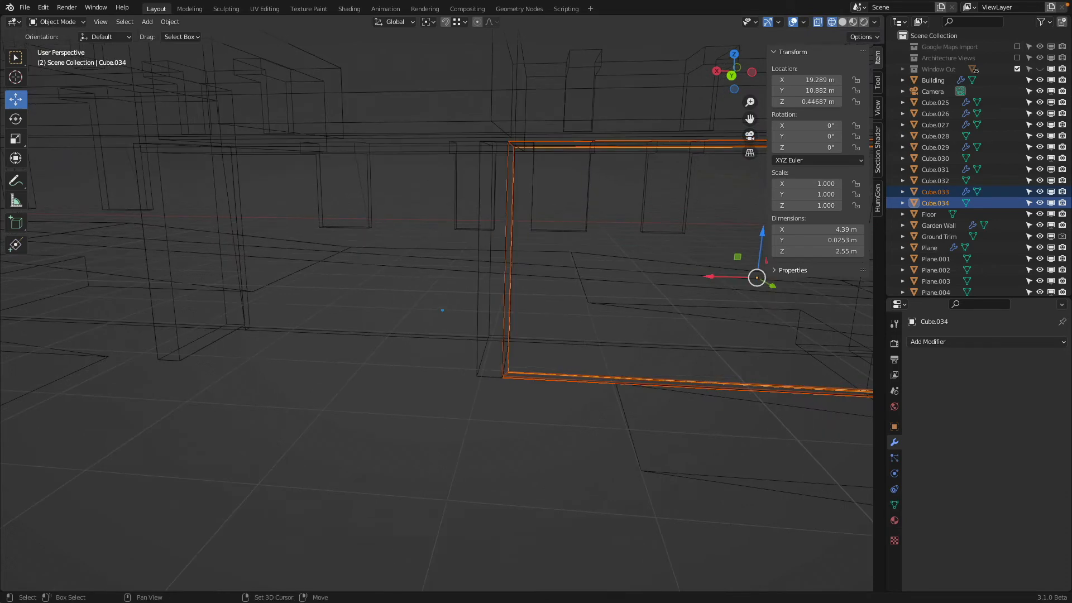
{"action": "key", "text": "shift+d"}
{"action": "key", "text": "Escape"}
{"action": "left_click_drag", "start_coordinate": [710, 279], "coordinate": [182, 363]}
{"action": "left_click", "coordinate": [180, 374]}
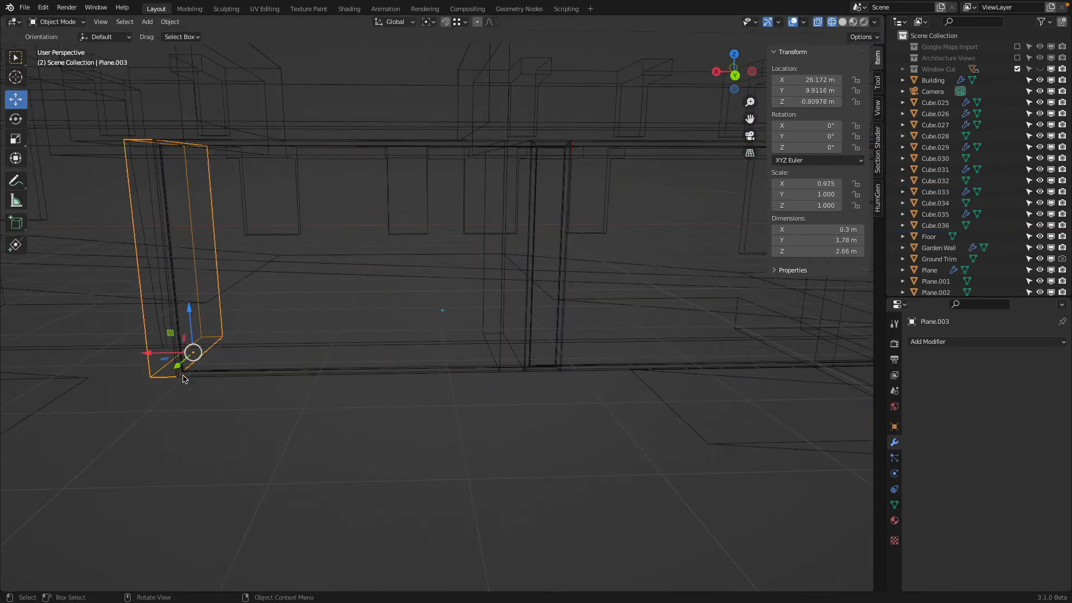
{"action": "left_click", "coordinate": [181, 373]}
{"action": "key", "text": "z"}
{"action": "left_click", "coordinate": [327, 379]}
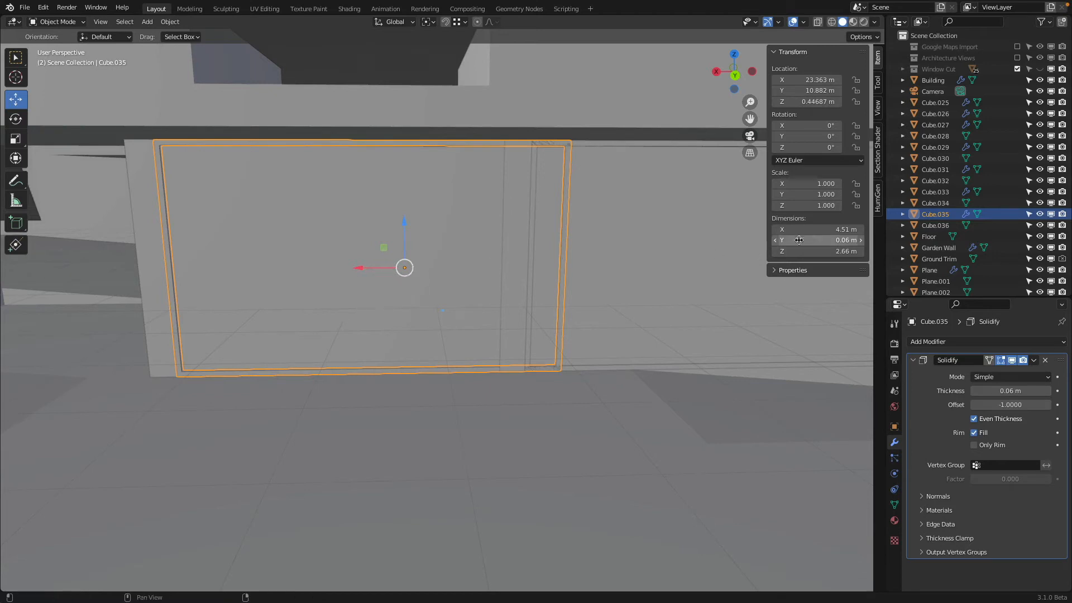
Set the copied frame's X dimension to 40 in
{"action": "left_click", "coordinate": [848, 230]}
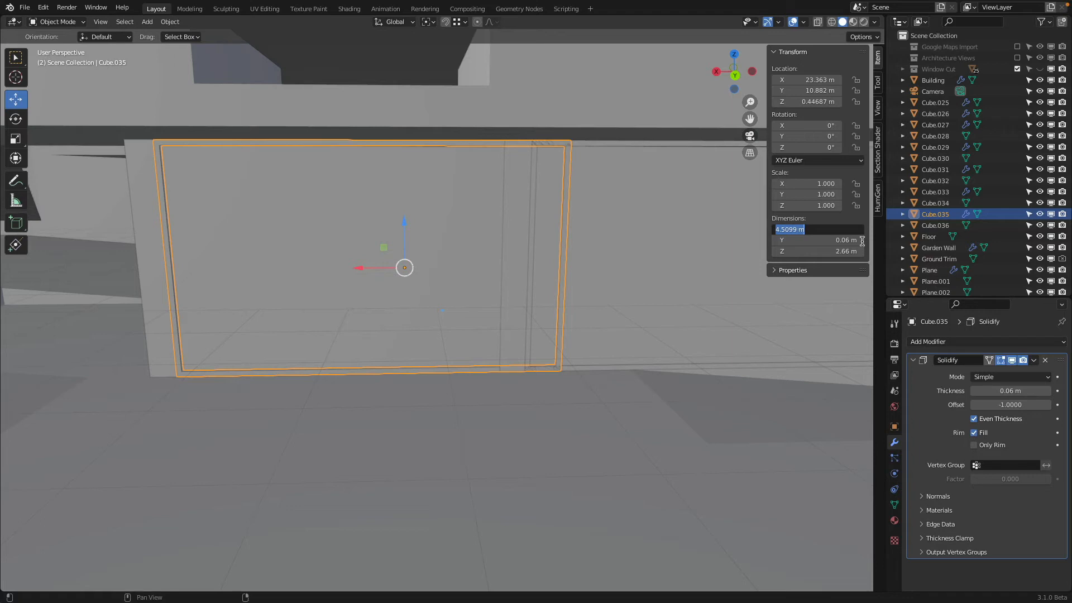
{"action": "type", "text": "40in"}
{"action": "key", "text": "Return"}
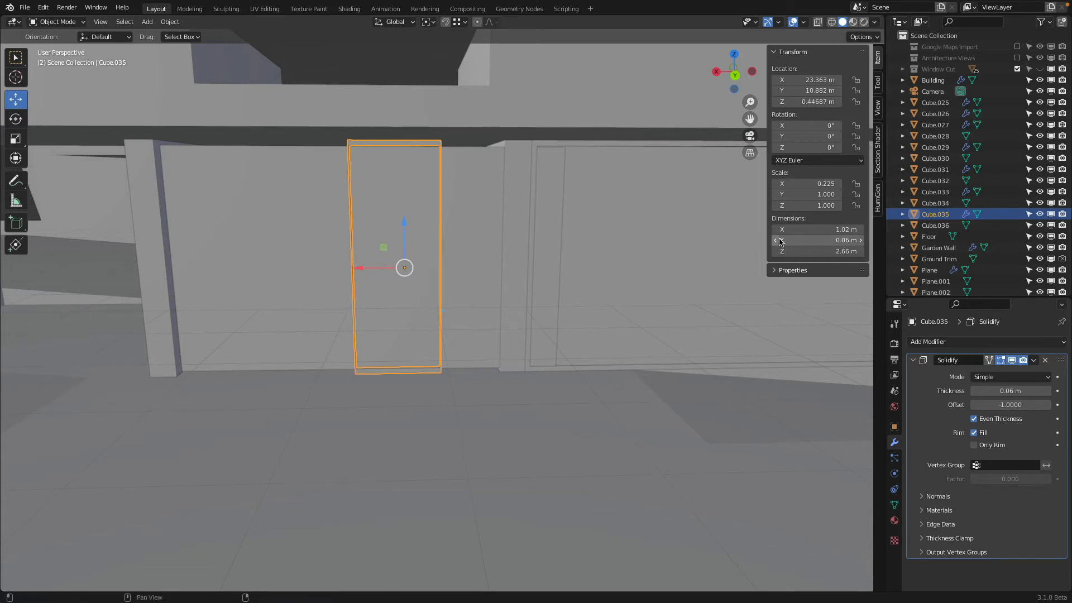
Set the copied frame's X dimension to 1 m and apply its scale
{"action": "left_click", "coordinate": [815, 229]}
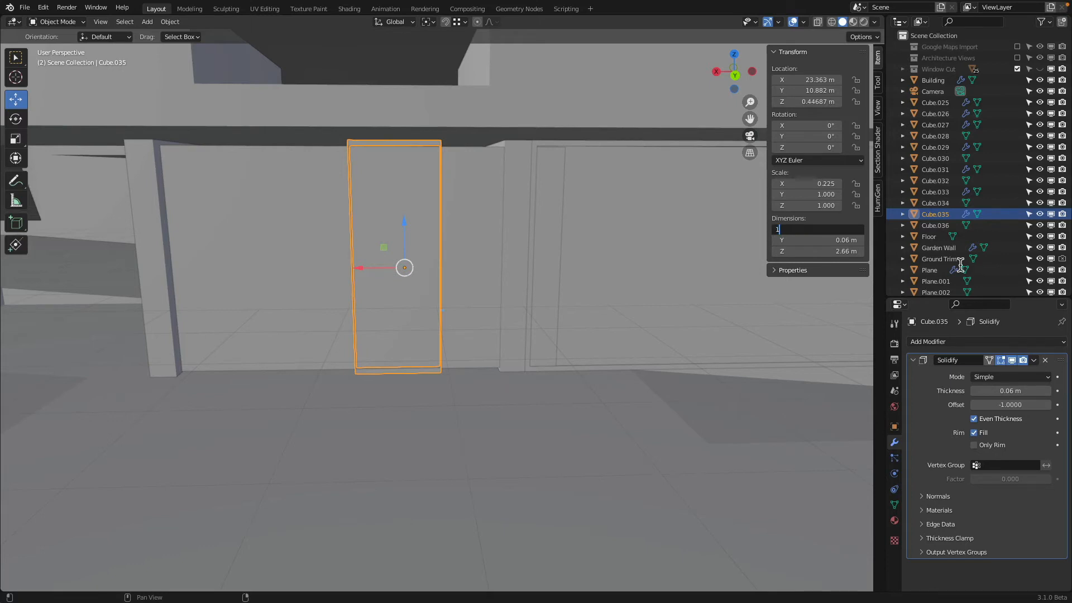
{"action": "type", "text": "1"}
{"action": "key", "text": "Return"}
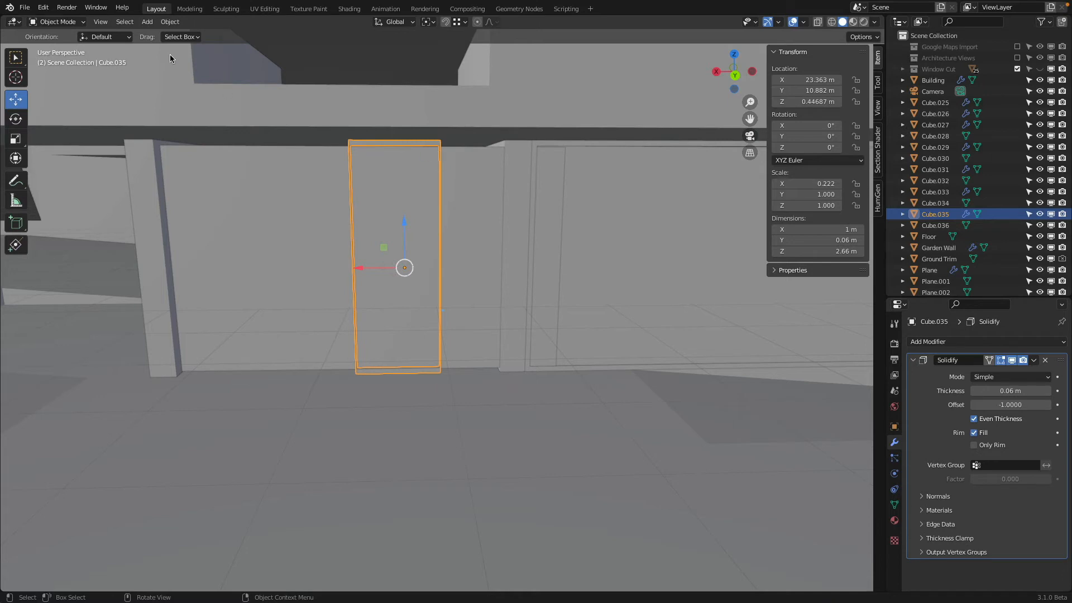
{"action": "left_click", "coordinate": [170, 23]}
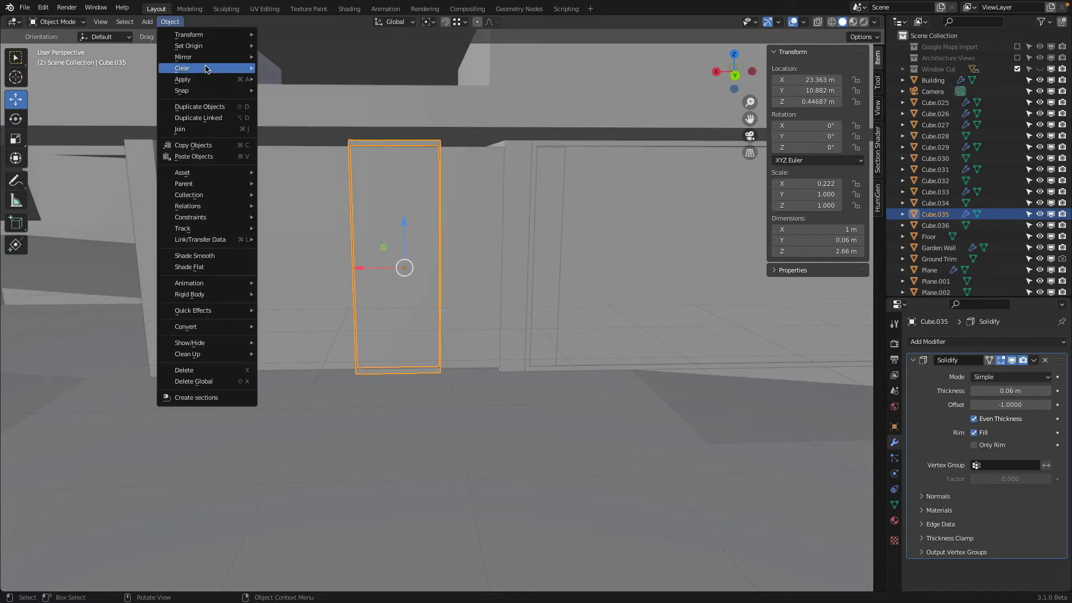
{"action": "mouse_move", "coordinate": [202, 84]}
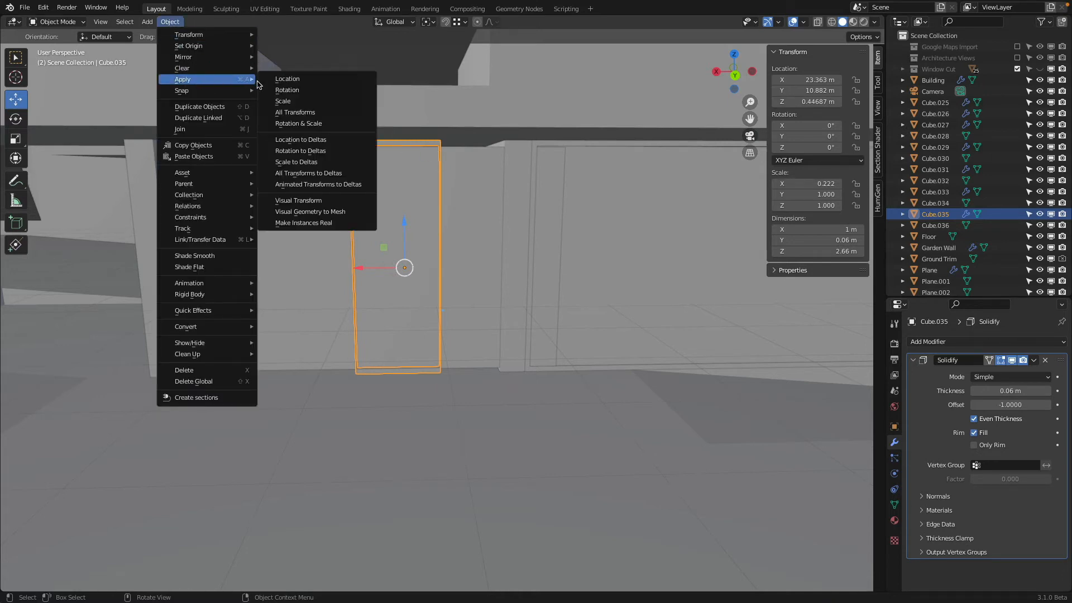
{"action": "left_click", "coordinate": [278, 105]}
Move the narrow frame along X against the pillar, to X 25.433 m
{"action": "middle_click_drag", "start_coordinate": [339, 170], "coordinate": [473, 190], "text": "shift"}
{"action": "key", "text": "g"}
{"action": "key", "text": "x"}
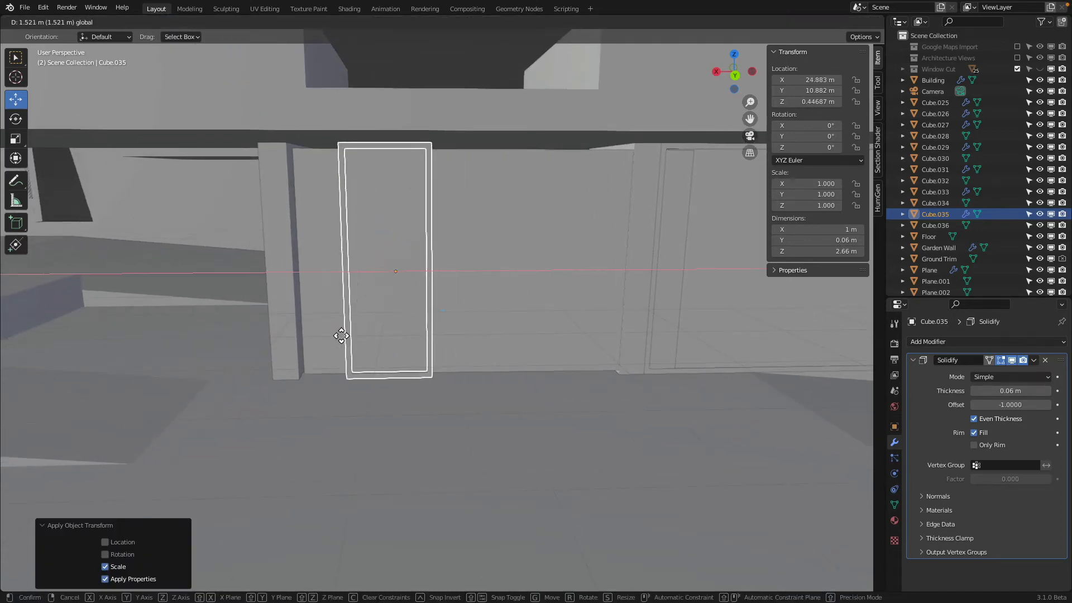
{"action": "left_click", "coordinate": [296, 387]}
Move the copied glass panel's far side edge about 3.51 m along X so the glass fits the narrow frame
{"action": "left_click", "coordinate": [551, 307]}
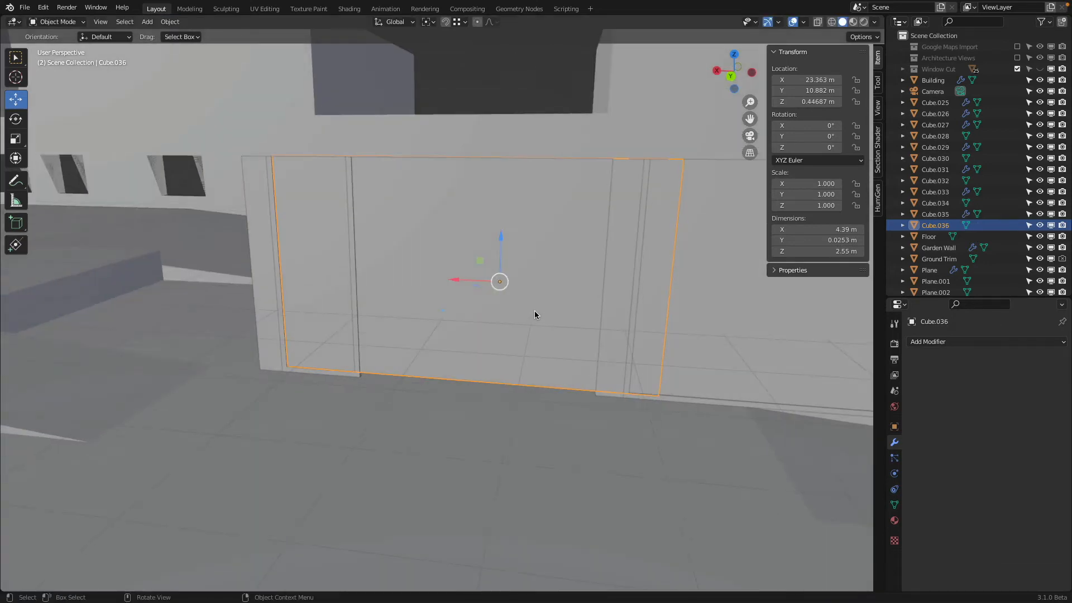
{"action": "key", "text": "Tab"}
{"action": "key", "text": "alt+z"}
{"action": "key", "text": "z"}
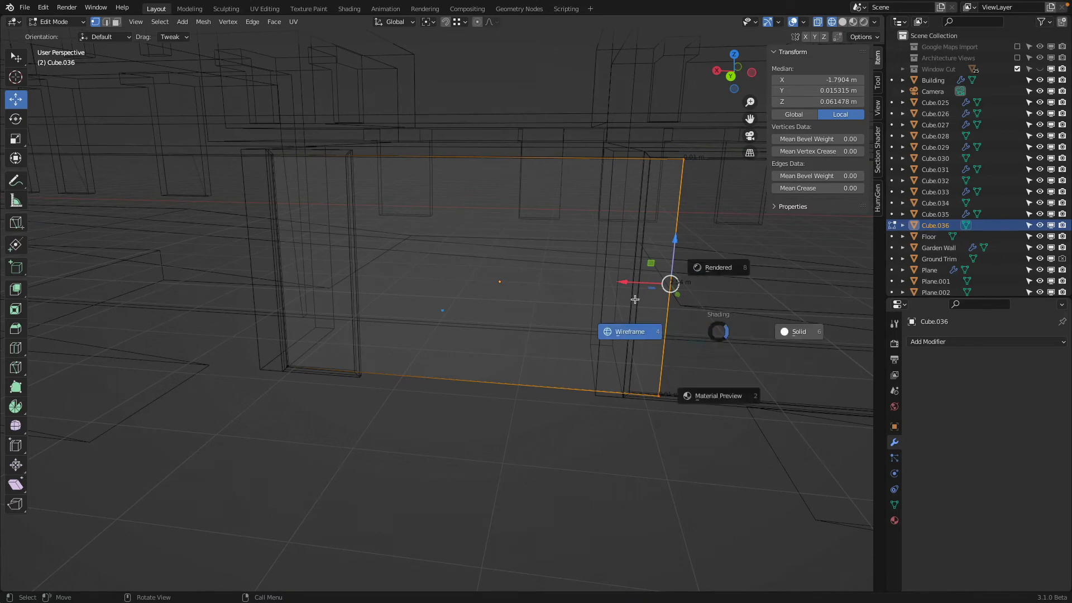
{"action": "left_click", "coordinate": [787, 330]}
{"action": "mouse_move", "coordinate": [627, 281]}
{"action": "left_mouse_down", "text": "ctrl"}
{"action": "mouse_move", "coordinate": [323, 389]}
{"action": "mouse_move", "coordinate": [355, 367]}
{"action": "left_mouse_up", "text": "ctrl"}
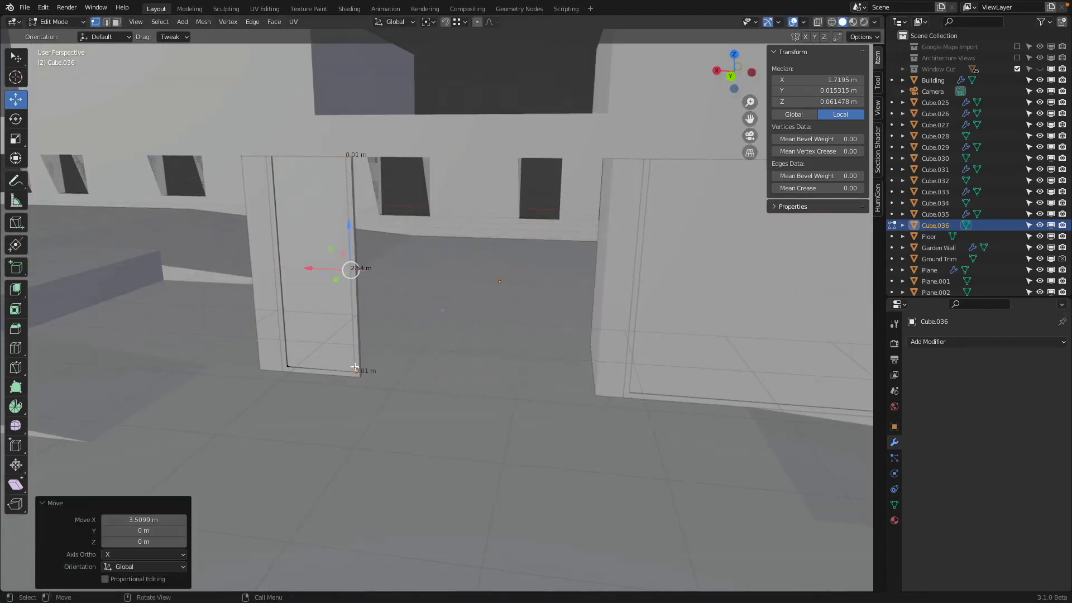
{"action": "key", "text": "Tab"}
Set the origins of the narrow glass panel and its frame to their geometry
{"action": "middle_click_drag", "start_coordinate": [409, 374], "coordinate": [448, 364]}
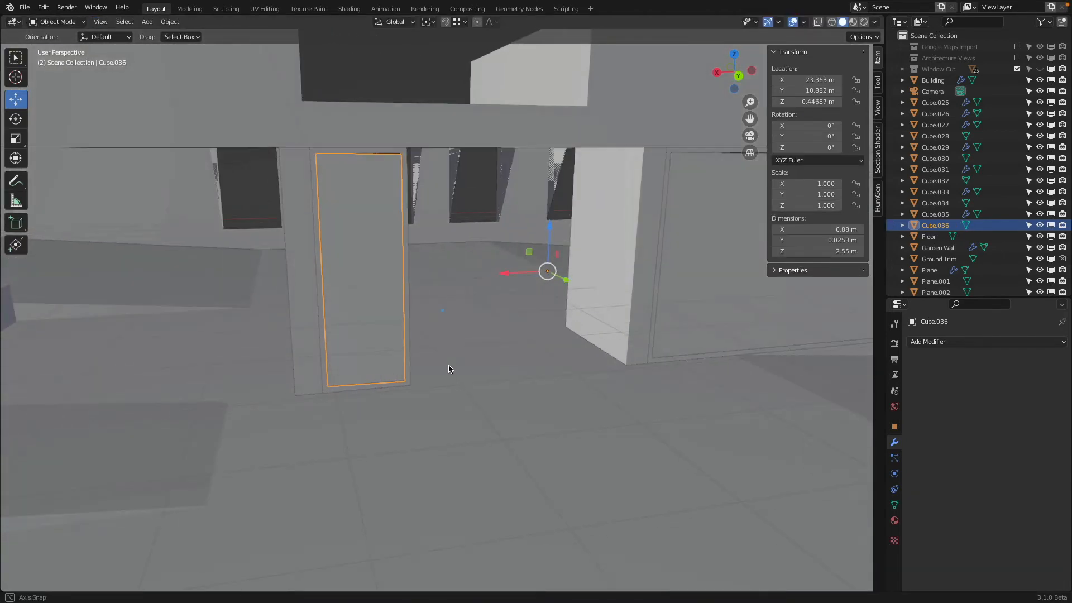
{"action": "right_click", "coordinate": [337, 260]}
{"action": "mouse_move", "coordinate": [340, 263]}
{"action": "left_click", "coordinate": [402, 272]}
{"action": "left_click", "coordinate": [404, 254]}
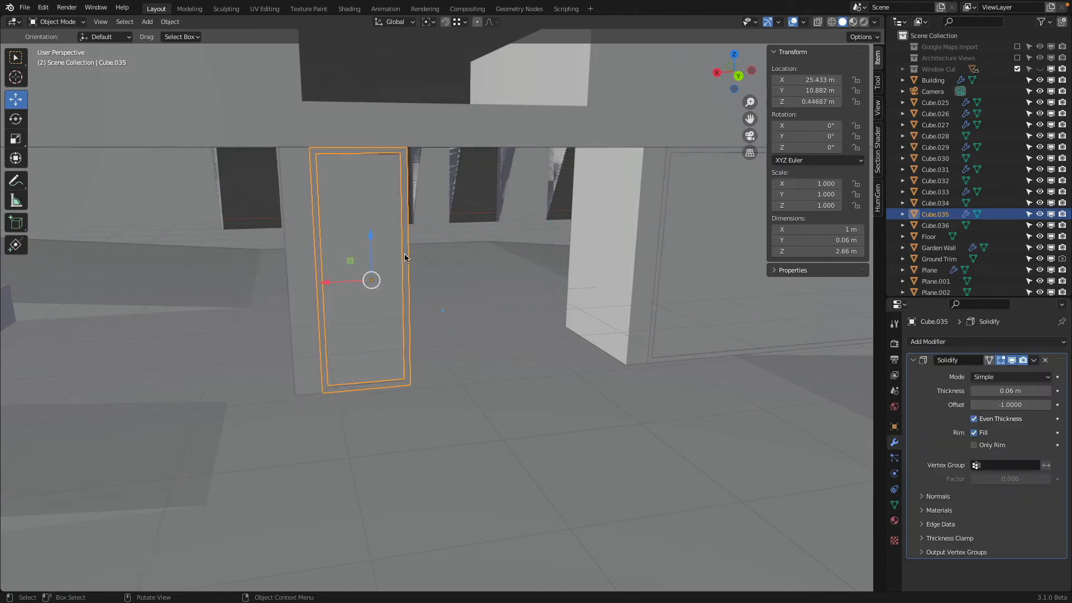
{"action": "right_click", "coordinate": [404, 254]}
{"action": "mouse_move", "coordinate": [404, 253]}
{"action": "left_click", "coordinate": [464, 267]}
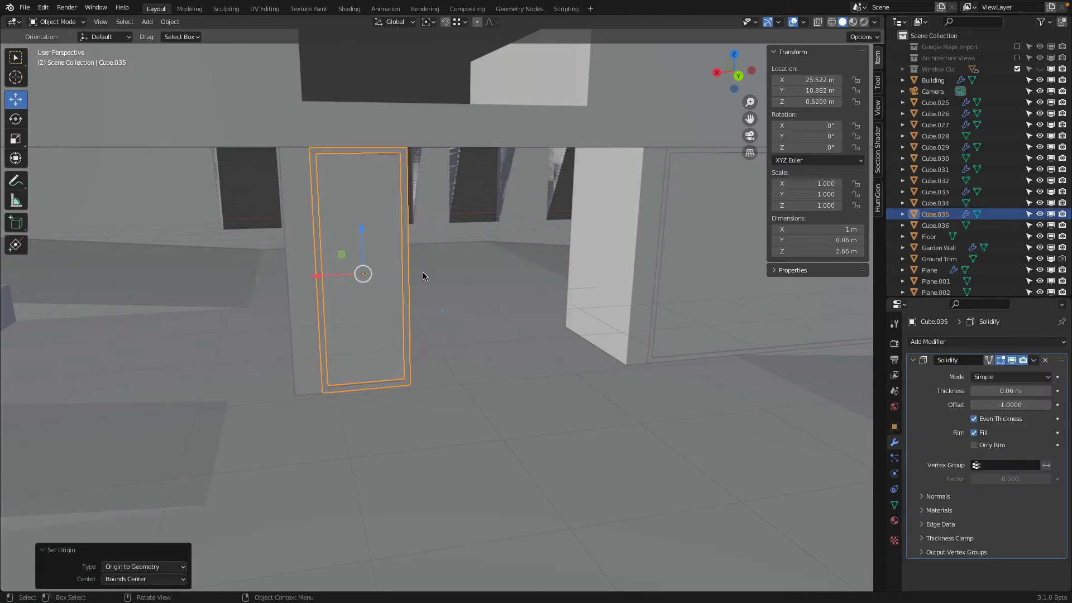
Duplicate the narrow frame together with its glass panel
{"action": "left_click", "coordinate": [389, 260], "text": "shift"}
{"action": "middle_click_drag", "start_coordinate": [388, 260], "coordinate": [312, 263], "text": "shift"}
{"action": "key", "text": "shift+d"}
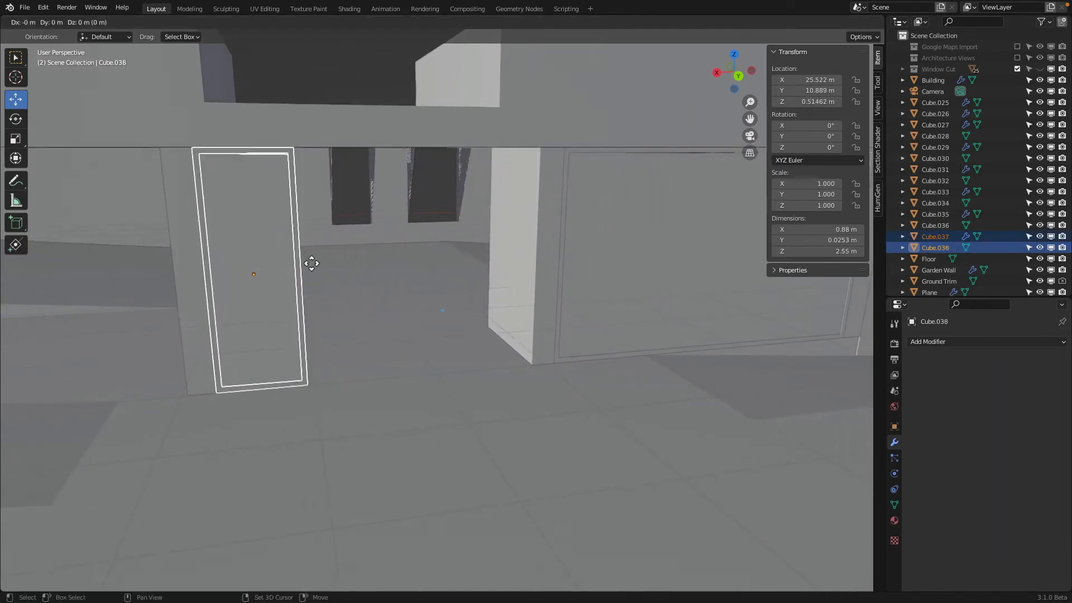
Place the duplicated narrow window panel and frame about 2.77 m along negative X and widen the pane to about 2.65 m
{"action": "key", "text": "x"}
{"action": "left_click", "coordinate": [539, 371]}
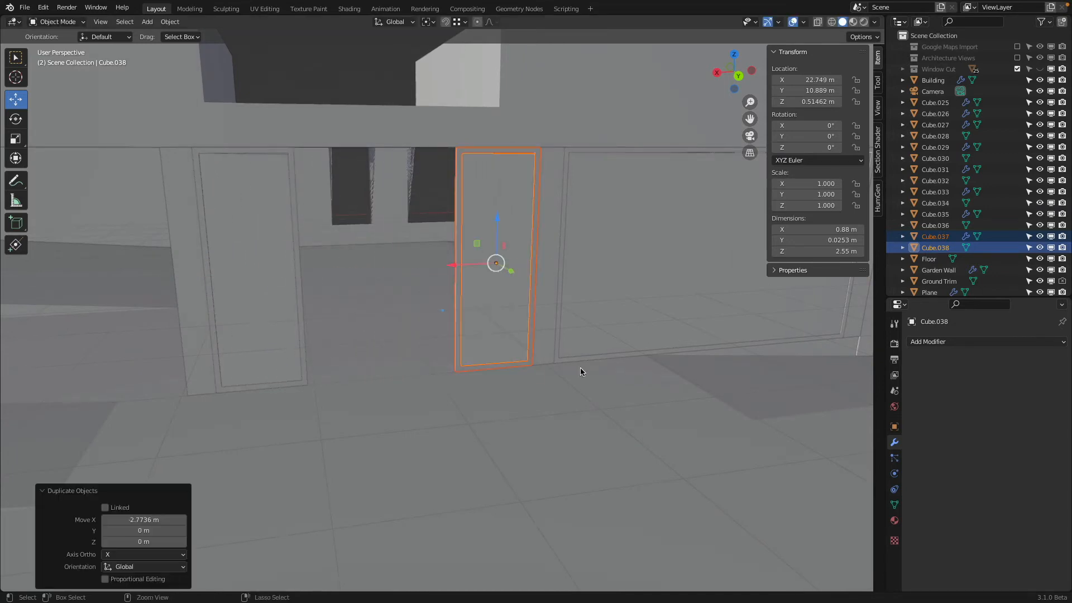
{"action": "key", "text": "Tab"}
{"action": "key", "text": "alt+z"}
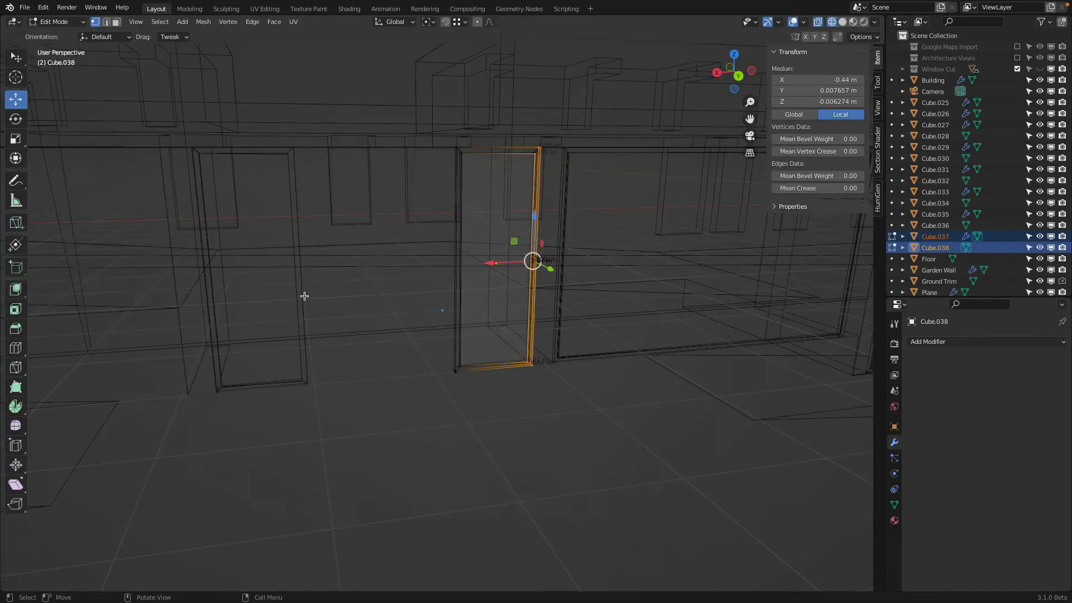
{"action": "left_click", "coordinate": [423, 133]}
{"action": "left_click_drag", "start_coordinate": [421, 131], "coordinate": [476, 349]}
{"action": "key", "text": "alt+z"}
{"action": "left_click_drag", "start_coordinate": [415, 265], "coordinate": [315, 385]}
{"action": "key", "text": "Tab"}
{"action": "key", "text": "alt+a"}
{"action": "middle_click_drag", "start_coordinate": [380, 316], "coordinate": [396, 300]}
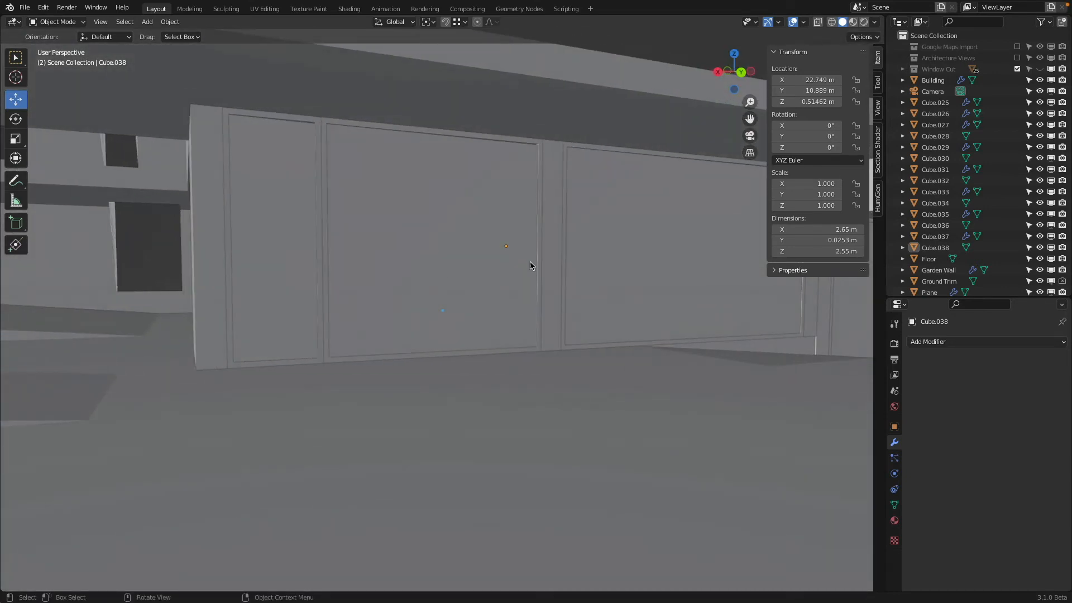
Move the Floor mesh's vertices beneath the glazing slightly along Y so the floor edge sits just past the window frames
{"action": "mouse_move", "coordinate": [531, 263]}
{"action": "middle_mouse_down"}
{"action": "mouse_move", "coordinate": [706, 337]}
{"action": "mouse_move", "coordinate": [639, 337]}
{"action": "mouse_move", "coordinate": [486, 371]}
{"action": "mouse_move", "coordinate": [567, 363]}
{"action": "mouse_move", "coordinate": [419, 364]}
{"action": "mouse_move", "coordinate": [298, 347]}
{"action": "mouse_move", "coordinate": [294, 333]}
{"action": "mouse_move", "coordinate": [380, 370]}
{"action": "mouse_move", "coordinate": [281, 334]}
{"action": "mouse_move", "coordinate": [244, 303]}
{"action": "mouse_move", "coordinate": [324, 351]}
{"action": "middle_mouse_up"}
{"action": "left_click", "coordinate": [317, 339]}
{"action": "key", "text": "Tab"}
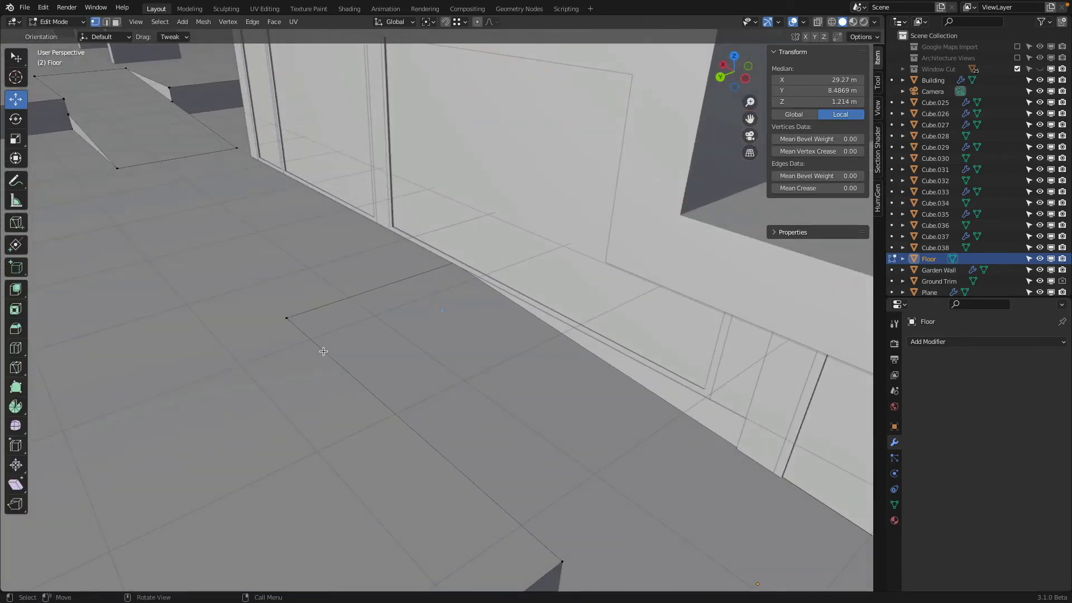
{"action": "scroll", "coordinate": [374, 337], "scroll_direction": "down", "scroll_amount": 4}
{"action": "key", "text": "shift+z"}
{"action": "key", "text": "KP_1"}
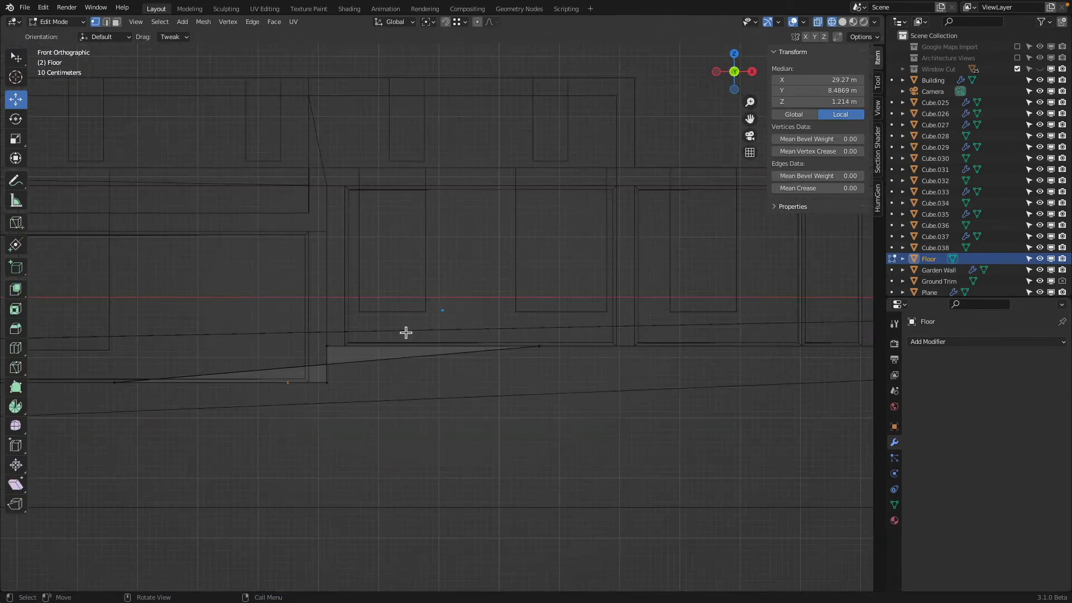
{"action": "key", "text": "KP_3"}
{"action": "scroll", "coordinate": [355, 366], "scroll_direction": "up", "scroll_amount": 4}
{"action": "key", "text": "a"}
{"action": "middle_click_drag", "start_coordinate": [256, 295], "coordinate": [395, 244], "text": "shift"}
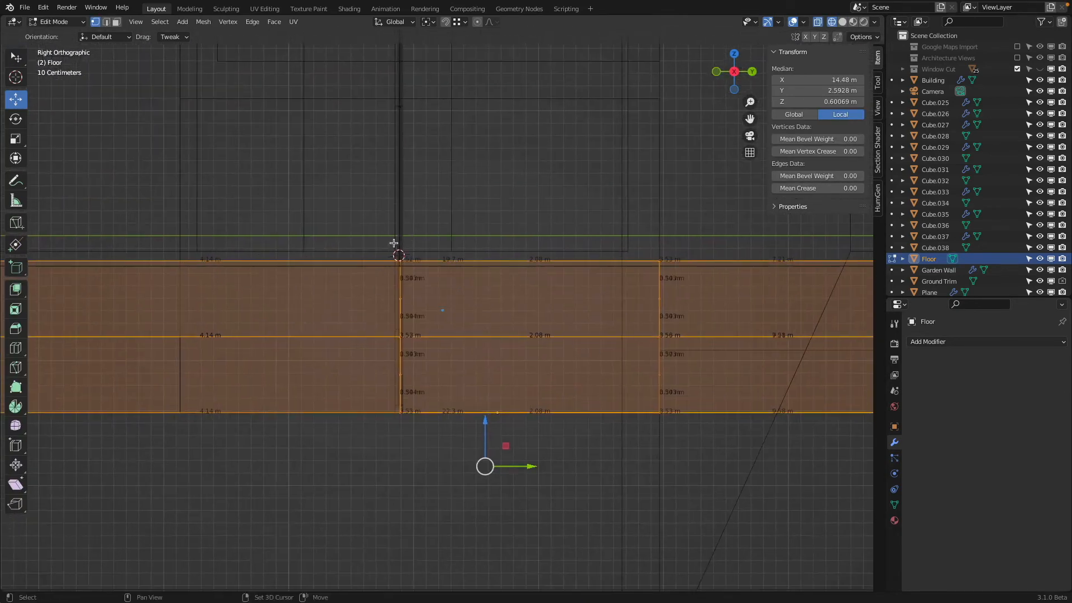
{"action": "scroll", "coordinate": [392, 244], "scroll_direction": "up", "scroll_amount": 3}
{"action": "key", "text": "alt+a"}
{"action": "key", "text": "a"}
{"action": "key", "text": "b"}
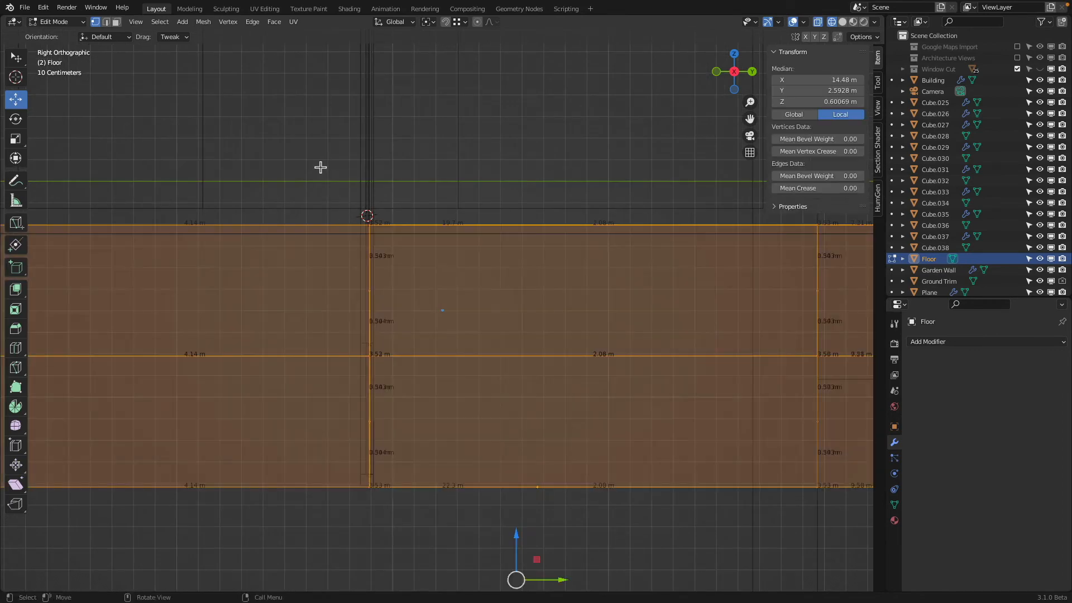
{"action": "key", "text": "alt+a"}
{"action": "left_click_drag", "start_coordinate": [321, 162], "coordinate": [413, 553]}
{"action": "scroll", "coordinate": [385, 394], "scroll_direction": "down", "scroll_amount": 4}
{"action": "key", "text": "z"}
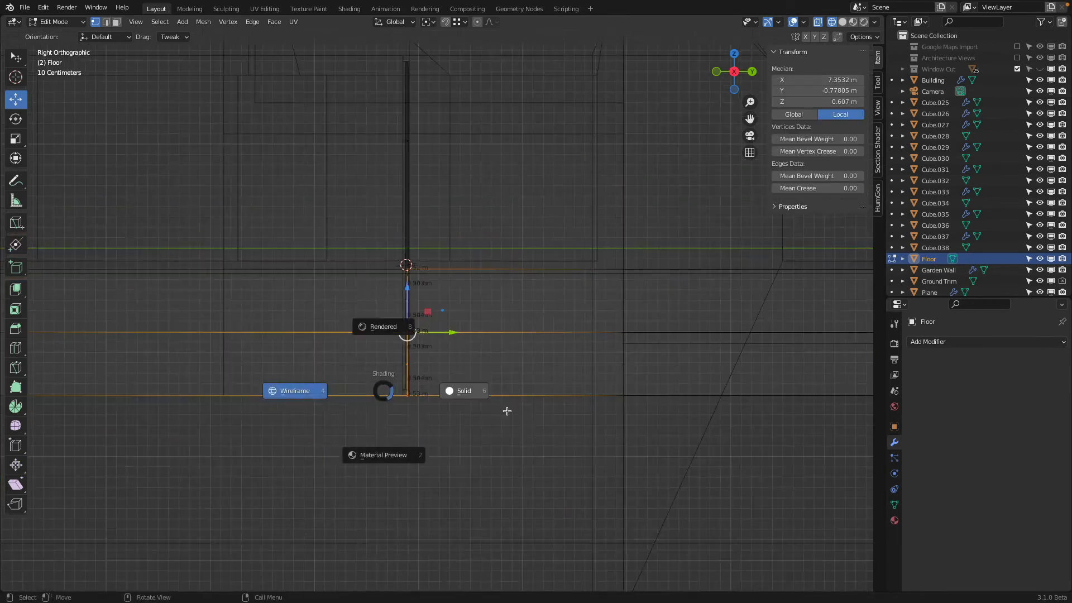
{"action": "left_click", "coordinate": [508, 412]}
{"action": "mouse_move", "coordinate": [507, 411]}
{"action": "middle_mouse_down"}
{"action": "mouse_move", "coordinate": [500, 363]}
{"action": "mouse_move", "coordinate": [671, 322]}
{"action": "mouse_move", "coordinate": [178, 309]}
{"action": "mouse_move", "coordinate": [263, 304]}
{"action": "mouse_move", "coordinate": [194, 274]}
{"action": "middle_mouse_up"}
{"action": "left_click_drag", "start_coordinate": [166, 276], "coordinate": [513, 330]}
{"action": "key", "text": "Tab"}
{"action": "middle_click_drag", "start_coordinate": [514, 330], "coordinate": [485, 288]}
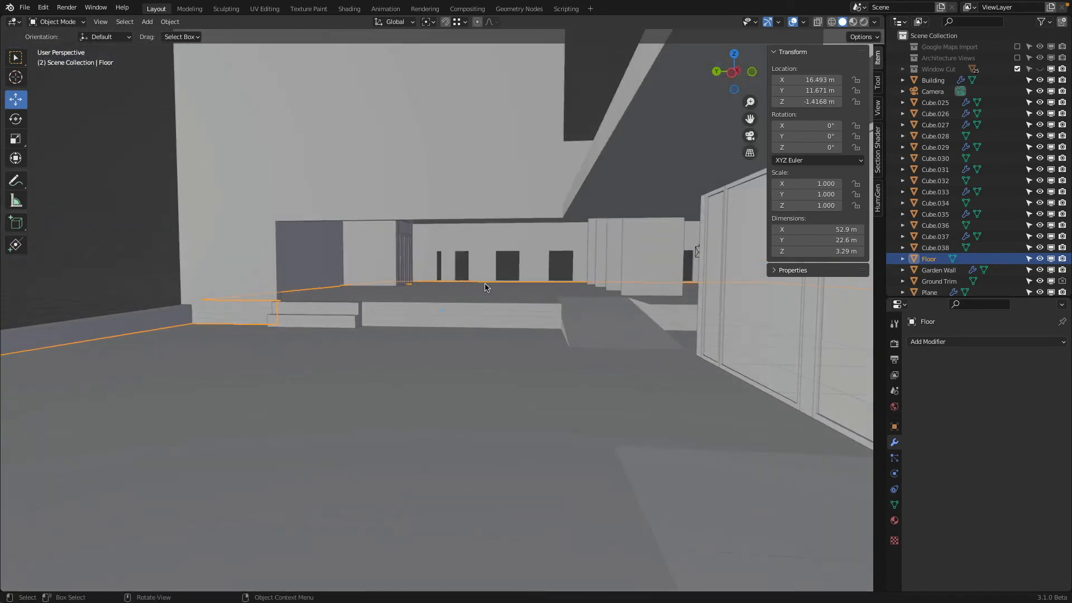
Examine the floor edge against the window frames in a side wireframe view and review the courtyard in solid shading
{"action": "key", "text": "KP_3"}
{"action": "key", "text": "shift+z"}
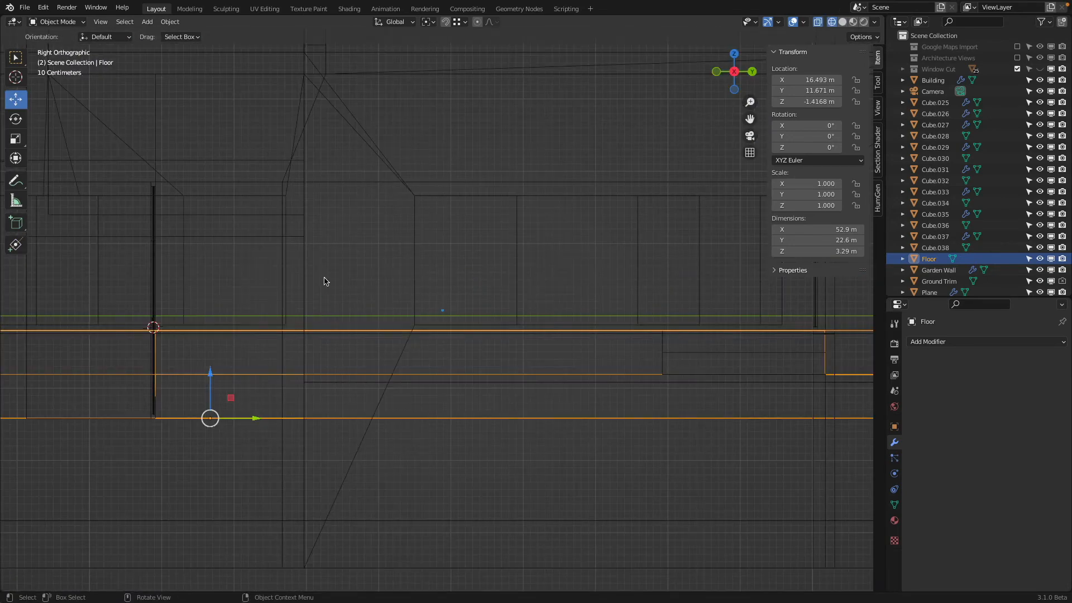
{"action": "middle_click_drag", "start_coordinate": [279, 304], "coordinate": [577, 345], "text": "shift"}
{"action": "scroll", "coordinate": [491, 280], "scroll_direction": "up", "scroll_amount": 7}
{"action": "middle_click_drag", "start_coordinate": [496, 314], "coordinate": [508, 223], "text": "shift"}
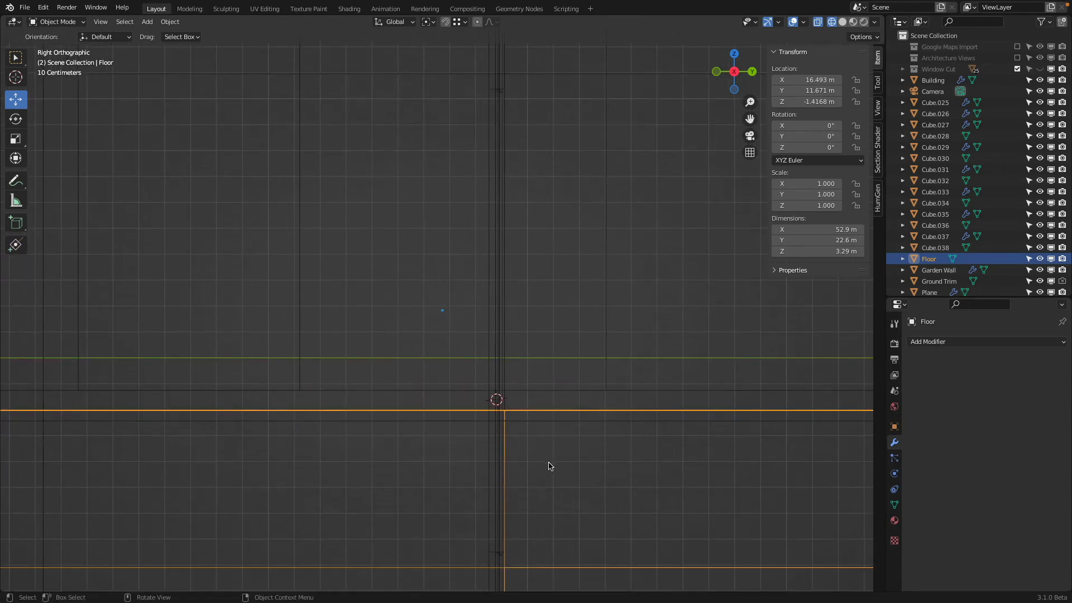
{"action": "scroll", "coordinate": [549, 462], "scroll_direction": "down", "scroll_amount": 1}
{"action": "left_click", "coordinate": [529, 443]}
{"action": "scroll", "coordinate": [522, 413], "scroll_direction": "down", "scroll_amount": 3}
{"action": "key", "text": "shift+z"}
{"action": "mouse_move", "coordinate": [514, 379]}
{"action": "middle_mouse_down"}
{"action": "mouse_move", "coordinate": [551, 397]}
{"action": "mouse_move", "coordinate": [768, 373]}
{"action": "mouse_move", "coordinate": [428, 285]}
{"action": "mouse_move", "coordinate": [457, 282]}
{"action": "mouse_move", "coordinate": [431, 303]}
{"action": "mouse_move", "coordinate": [537, 290]}
{"action": "middle_mouse_up"}
{"action": "scroll", "coordinate": [551, 396], "scroll_direction": "down", "scroll_amount": 3}
{"action": "scroll", "coordinate": [457, 279], "scroll_direction": "down", "scroll_amount": 4}
{"action": "scroll", "coordinate": [440, 295], "scroll_direction": "up", "scroll_amount": 6}
{"action": "scroll", "coordinate": [440, 295], "scroll_direction": "down", "scroll_amount": 5}
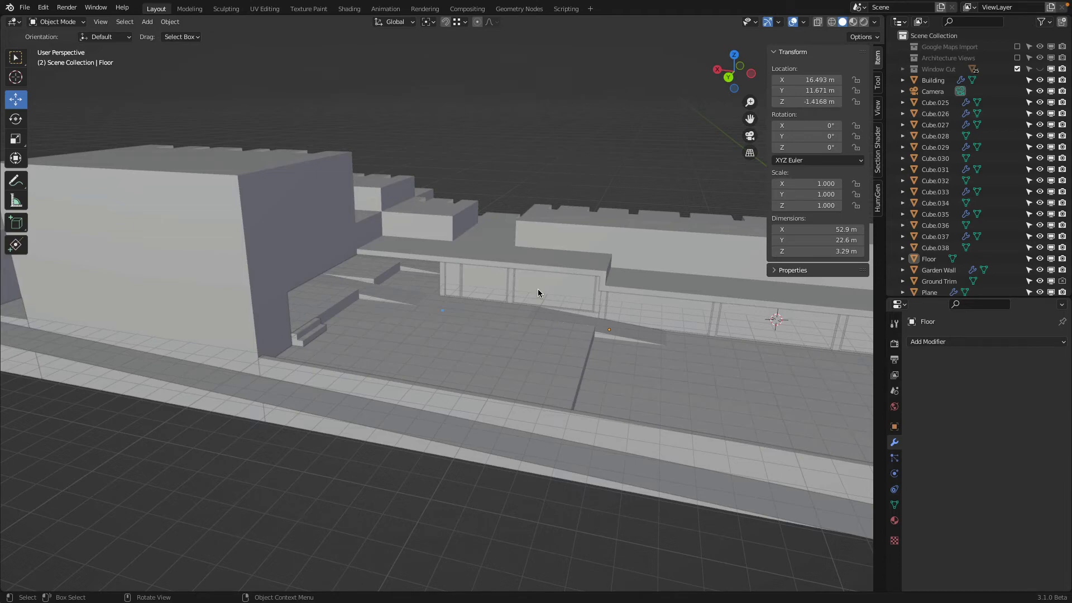
Show the Architecture Views collection over a top wireframe view and examine the classroom and toilet walls in the floor plan
{"action": "key", "text": "KP_7"}
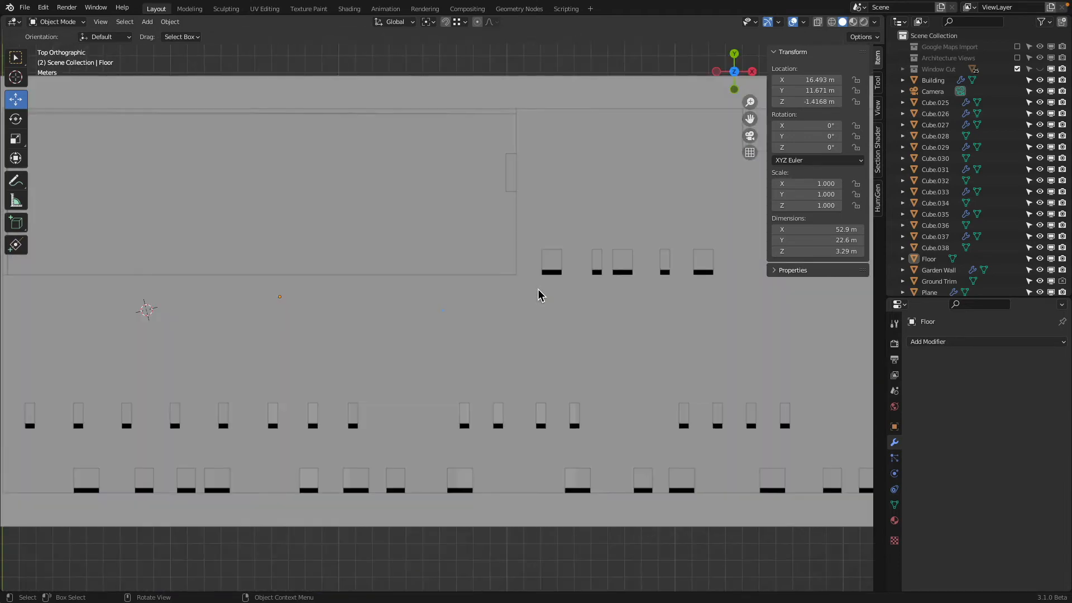
{"action": "middle_click_drag", "start_coordinate": [502, 287], "coordinate": [300, 303], "text": "shift"}
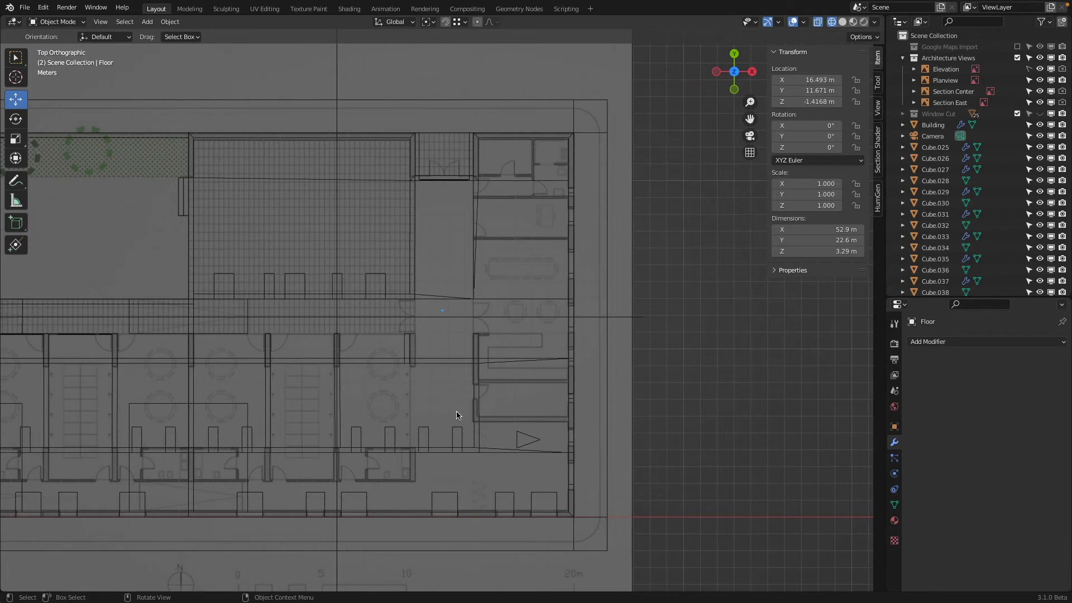
{"action": "middle_click_drag", "start_coordinate": [264, 419], "coordinate": [538, 404], "text": "shift"}
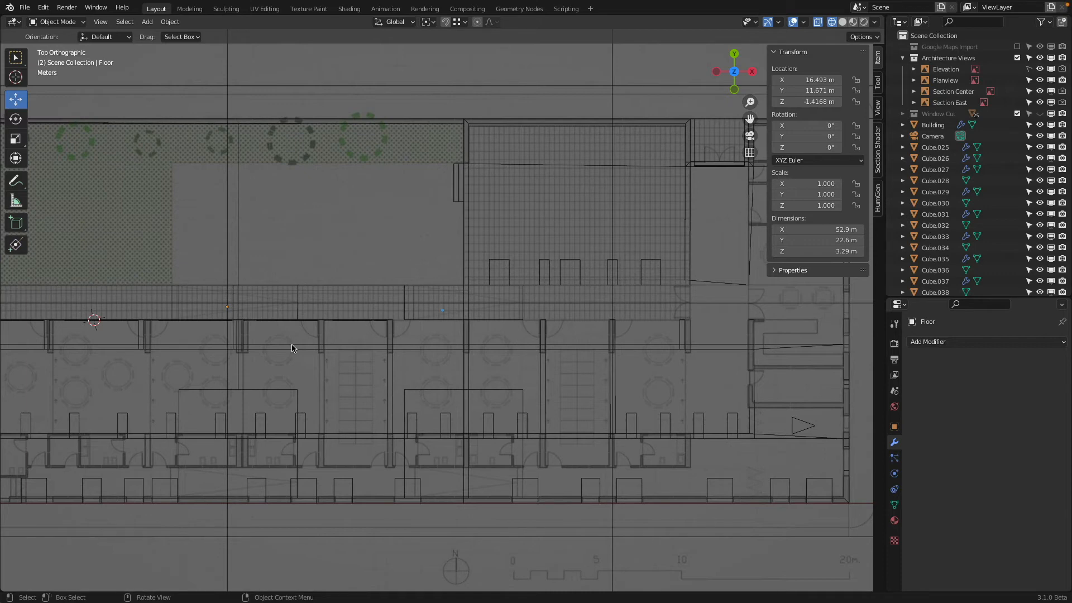
{"action": "scroll", "coordinate": [380, 347], "scroll_direction": "up", "scroll_amount": 6}
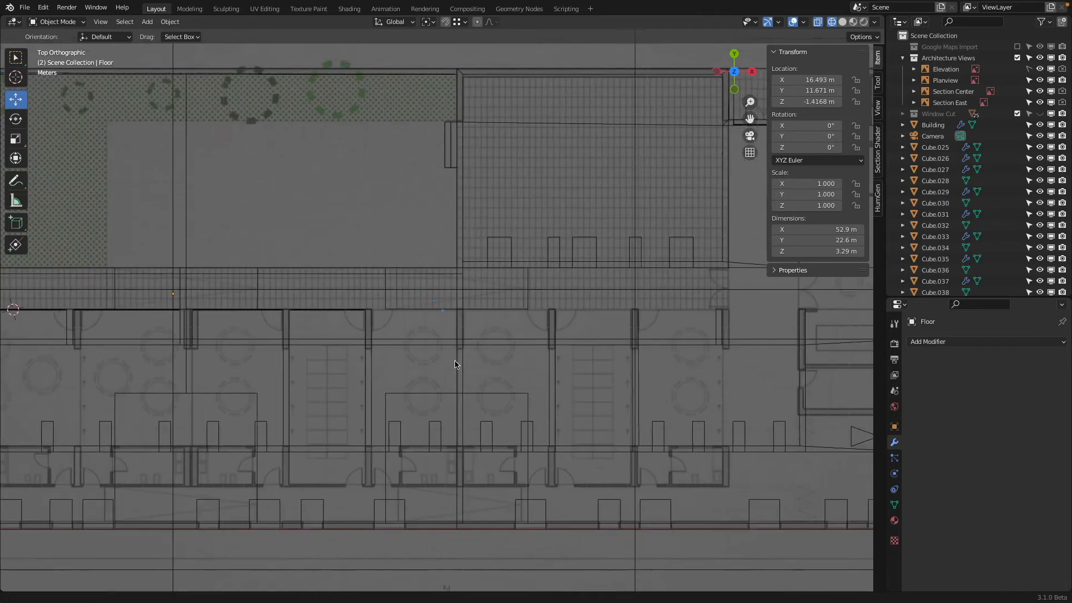
{"action": "middle_click_drag", "start_coordinate": [690, 294], "coordinate": [776, 338], "text": "shift"}
{"action": "middle_click_drag", "start_coordinate": [712, 331], "coordinate": [526, 352], "text": "shift"}
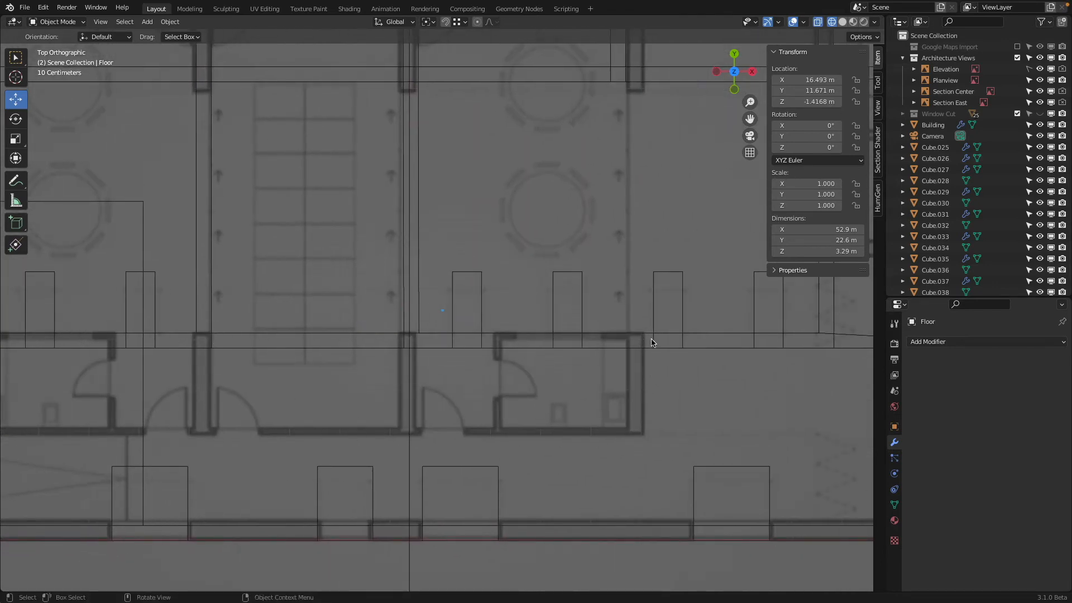
{"action": "middle_click_drag", "start_coordinate": [467, 414], "coordinate": [483, 431], "text": "shift"}
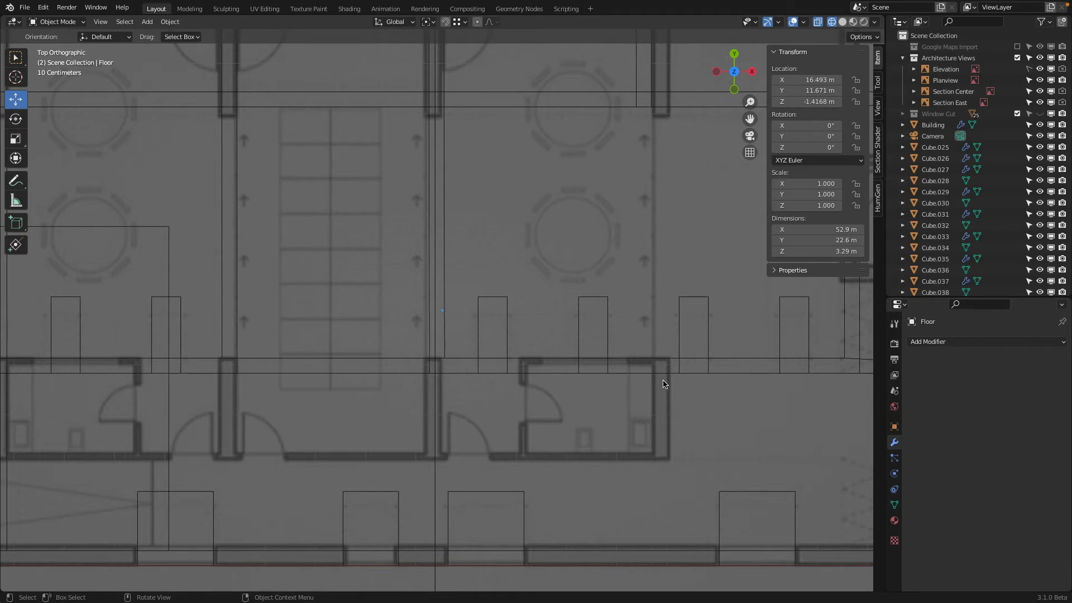
{"action": "middle_click_drag", "start_coordinate": [552, 385], "coordinate": [533, 316], "text": "shift"}
{"action": "scroll", "coordinate": [503, 271], "scroll_direction": "down", "scroll_amount": 4}
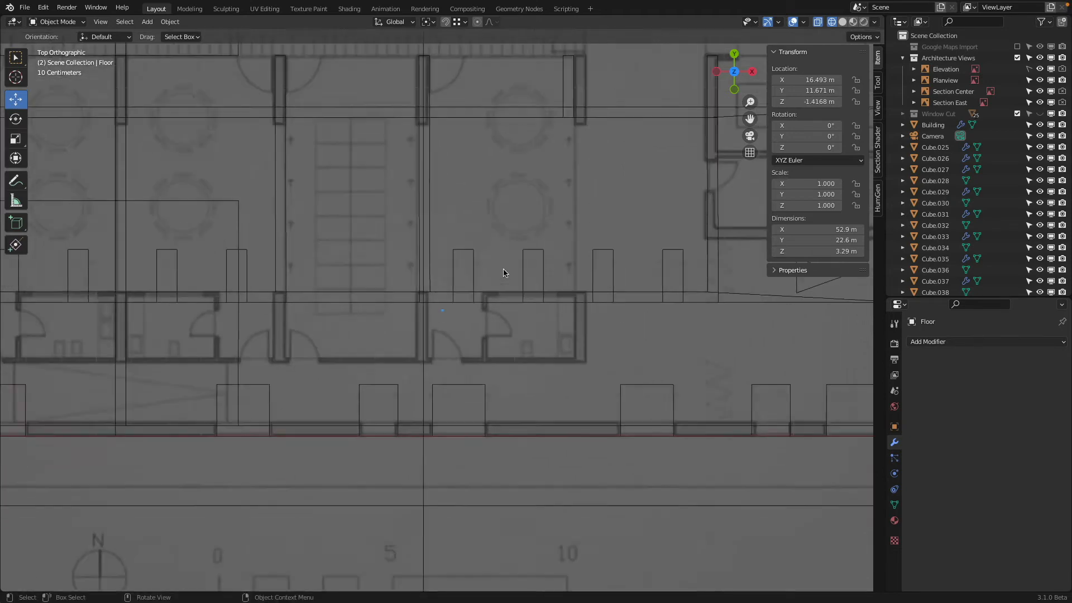
{"action": "middle_click_drag", "start_coordinate": [419, 256], "coordinate": [327, 229], "text": "shift"}
Add a 2 m plane and position it over the easternmost toilet room in the plan, at about X 43.03 m, Y 3.12 m
{"action": "key", "text": "shift+a"}
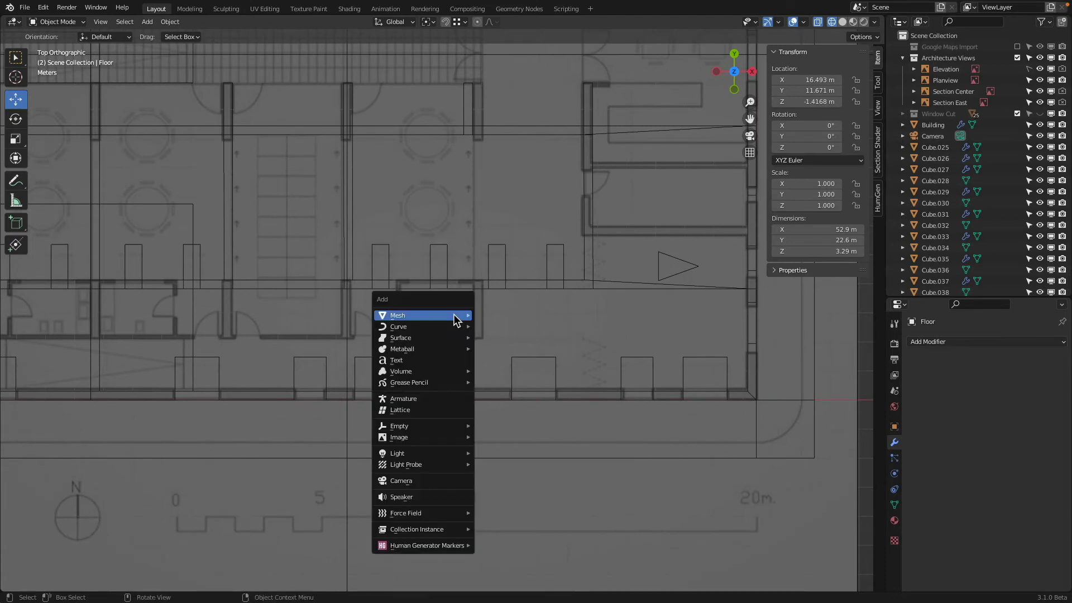
{"action": "mouse_move", "coordinate": [457, 313]}
{"action": "left_click", "coordinate": [491, 314]}
{"action": "scroll", "coordinate": [150, 187], "scroll_direction": "down", "scroll_amount": 3}
{"action": "scroll", "coordinate": [151, 187], "scroll_direction": "down", "scroll_amount": 3}
{"action": "middle_click_drag", "start_coordinate": [240, 196], "coordinate": [356, 190], "text": "shift"}
{"action": "key", "text": "g"}
{"action": "left_click", "coordinate": [671, 319]}
{"action": "scroll", "coordinate": [647, 288], "scroll_direction": "up", "scroll_amount": 3}
{"action": "scroll", "coordinate": [497, 289], "scroll_direction": "up", "scroll_amount": 6}
{"action": "middle_click_drag", "start_coordinate": [648, 287], "coordinate": [378, 227], "text": "shift"}
{"action": "key", "text": "g"}
{"action": "left_click", "coordinate": [479, 288]}
Hide the Building object to expose the new plane and the floor inside
{"action": "scroll", "coordinate": [627, 213], "scroll_direction": "up", "scroll_amount": 4}
{"action": "middle_click_drag", "start_coordinate": [627, 213], "coordinate": [470, 238]}
{"action": "left_click", "coordinate": [393, 238]}
{"action": "scroll", "coordinate": [393, 238], "scroll_direction": "down", "scroll_amount": 1}
{"action": "scroll", "coordinate": [489, 213], "scroll_direction": "down", "scroll_amount": 6}
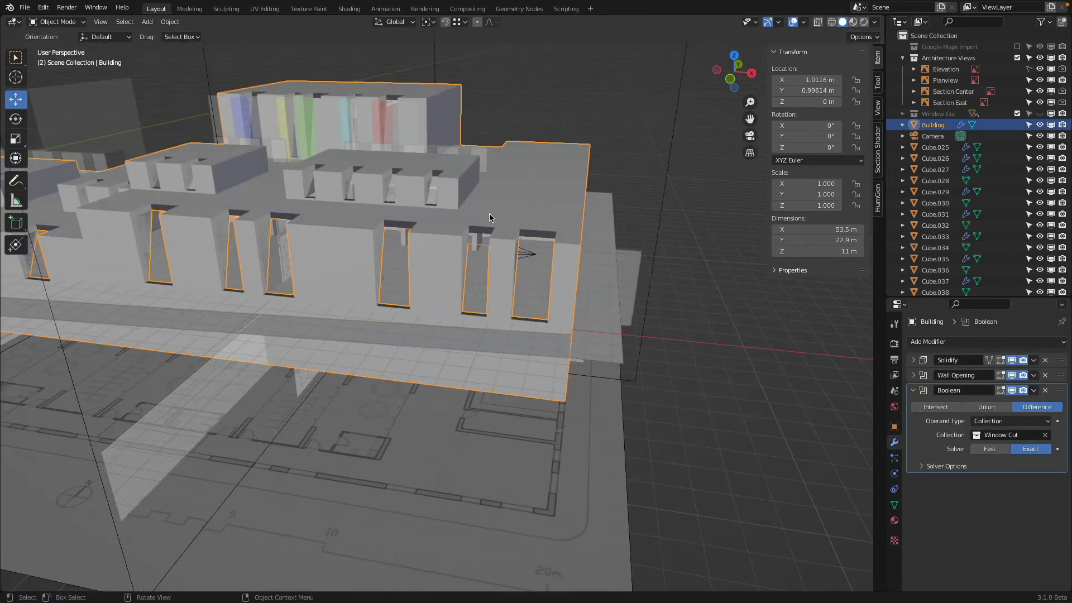
{"action": "key", "text": "h"}
{"action": "scroll", "coordinate": [381, 247], "scroll_direction": "up", "scroll_amount": 4}
Set snapping to Face and lower the plane onto the floor surface, at about Z -0.203 m
{"action": "left_click", "coordinate": [300, 272]}
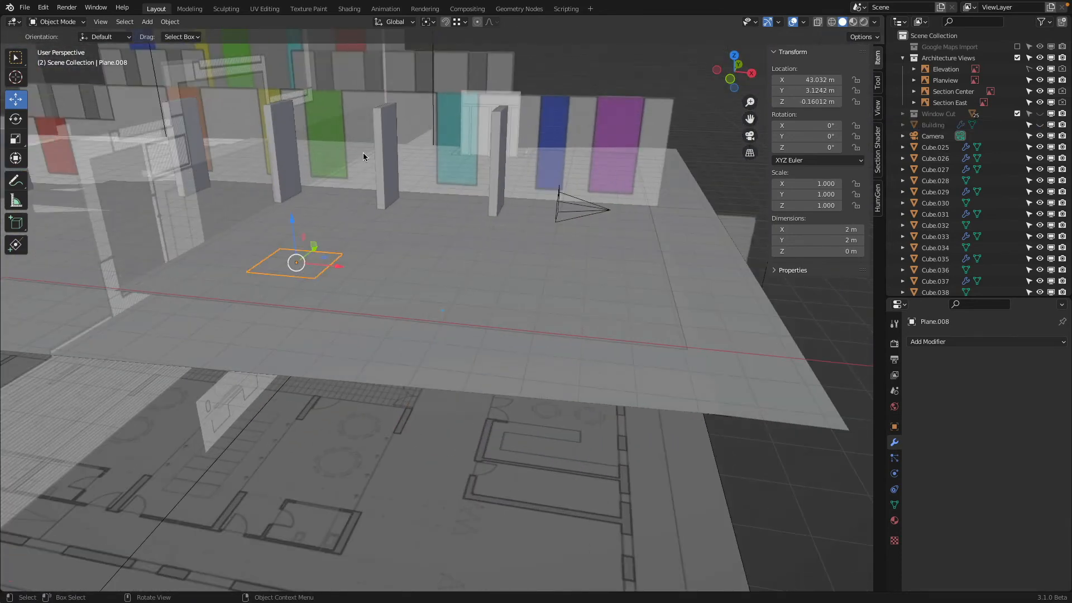
{"action": "left_click", "coordinate": [457, 23]}
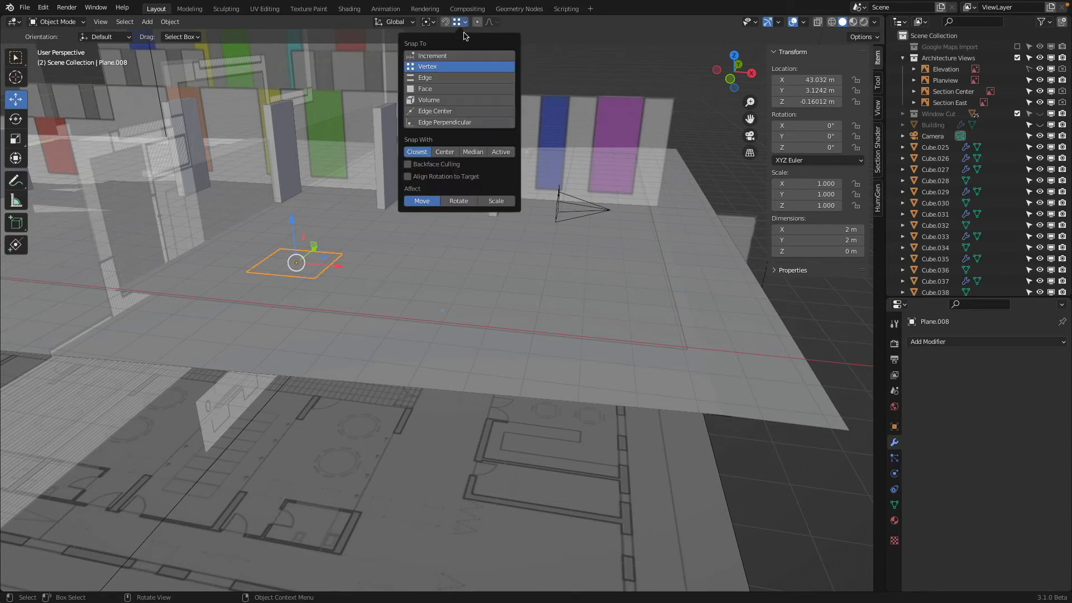
{"action": "left_click", "coordinate": [427, 88]}
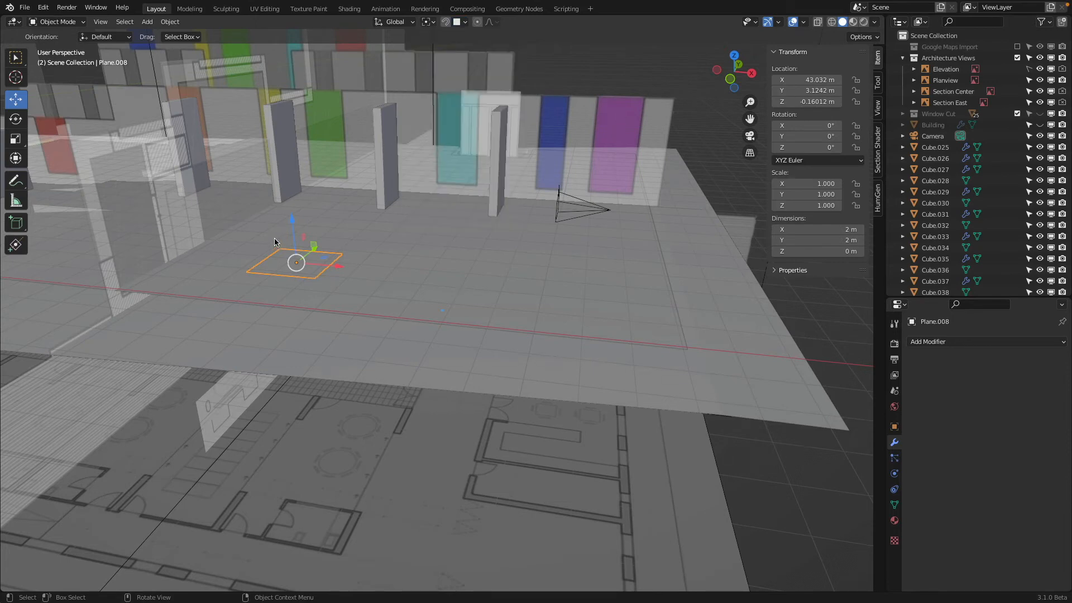
{"action": "left_click_drag", "start_coordinate": [291, 224], "coordinate": [379, 270]}
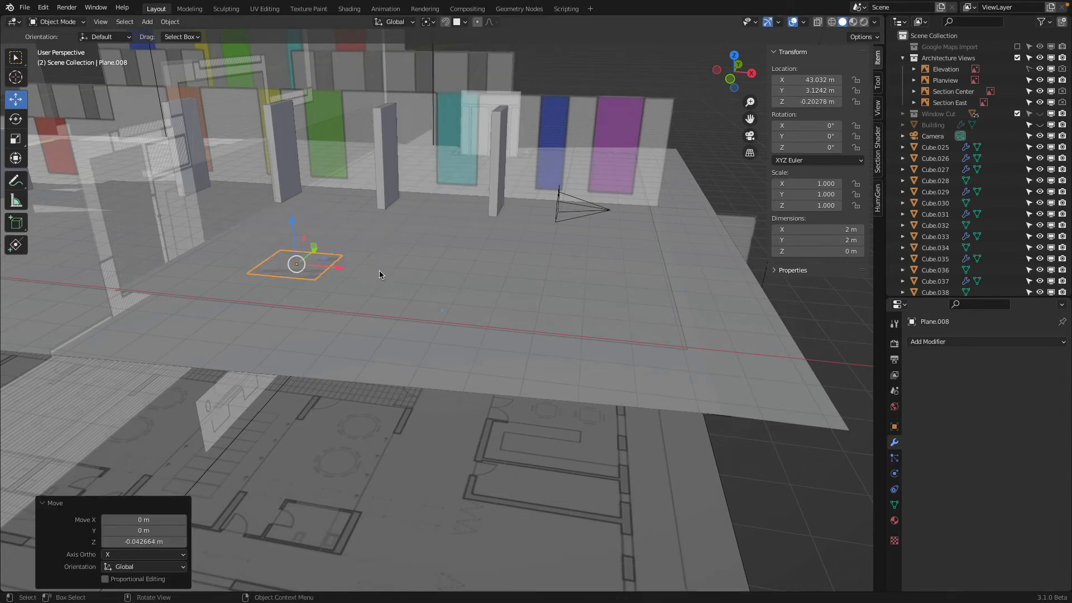
Extend the plane's west edge about 7.1 m along negative X, across the stair room to the next classroom wall
{"action": "key", "text": "KP_7"}
{"action": "key", "text": "Tab"}
{"action": "key", "text": "KP_Decimal"}
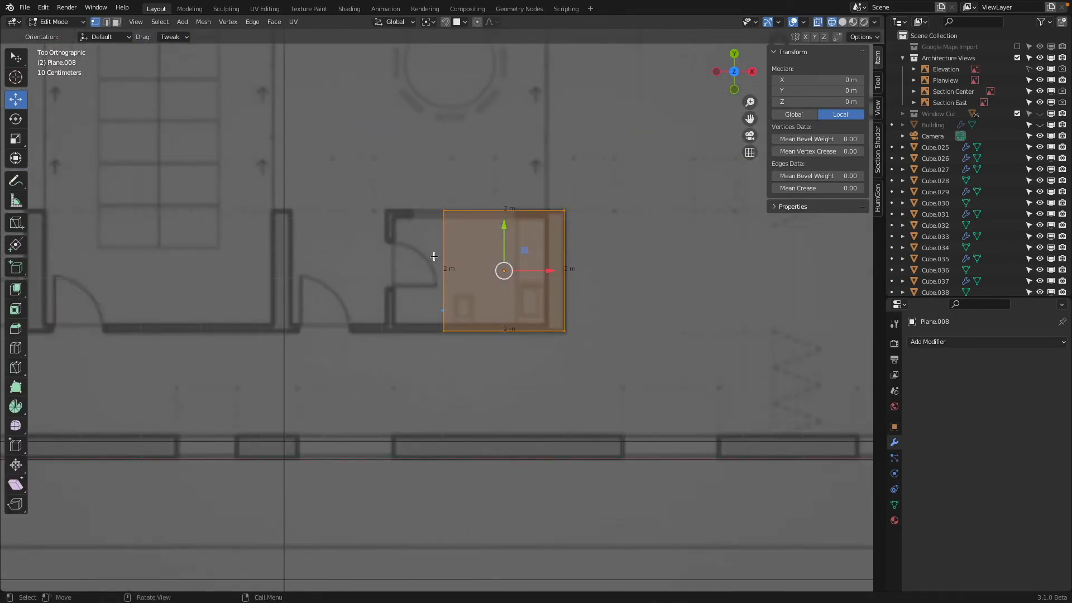
{"action": "left_click", "coordinate": [444, 211]}
{"action": "left_click", "coordinate": [445, 331], "text": "shift"}
{"action": "scroll", "coordinate": [346, 230], "scroll_direction": "down", "scroll_amount": 2}
{"action": "middle_click_drag", "start_coordinate": [346, 229], "coordinate": [552, 228], "text": "shift"}
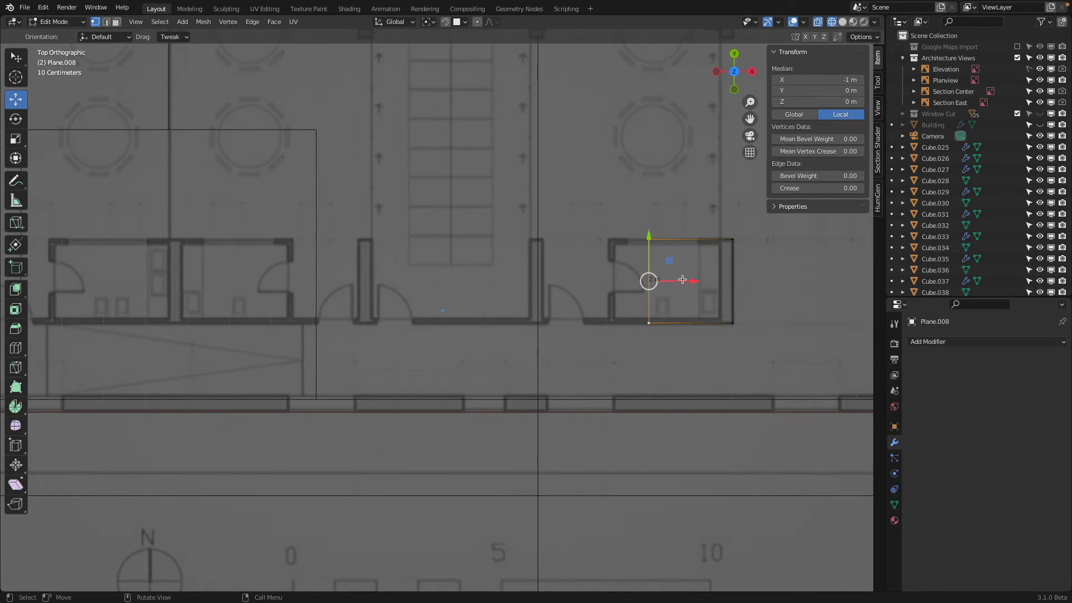
{"action": "left_click_drag", "start_coordinate": [683, 279], "coordinate": [399, 140]}
{"action": "scroll", "coordinate": [418, 301], "scroll_direction": "down", "scroll_amount": 6}
{"action": "scroll", "coordinate": [418, 306], "scroll_direction": "up", "scroll_amount": 4}
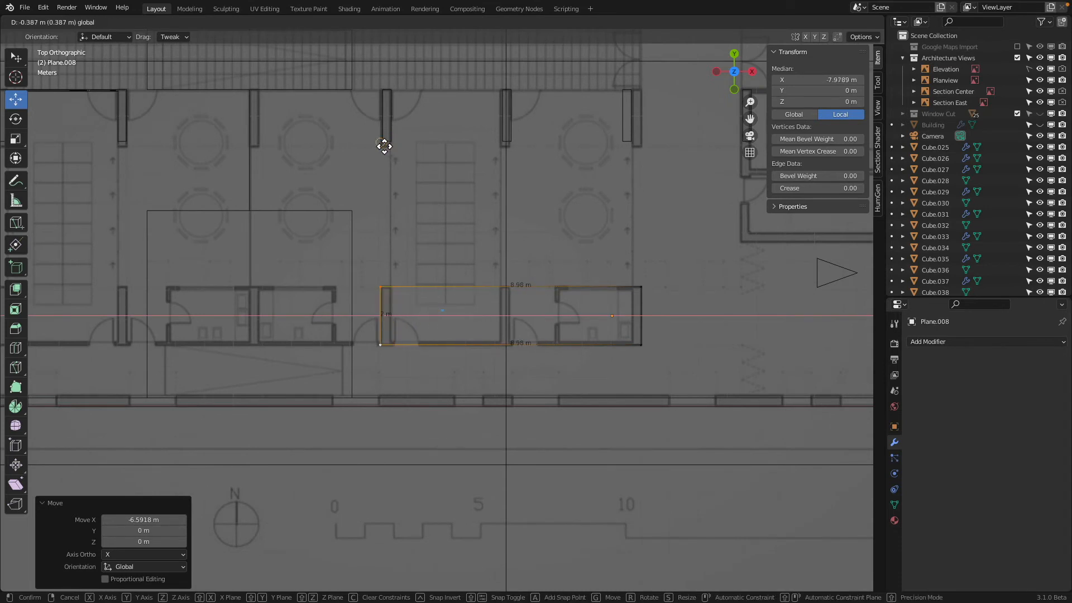
{"action": "left_click", "coordinate": [382, 133]}
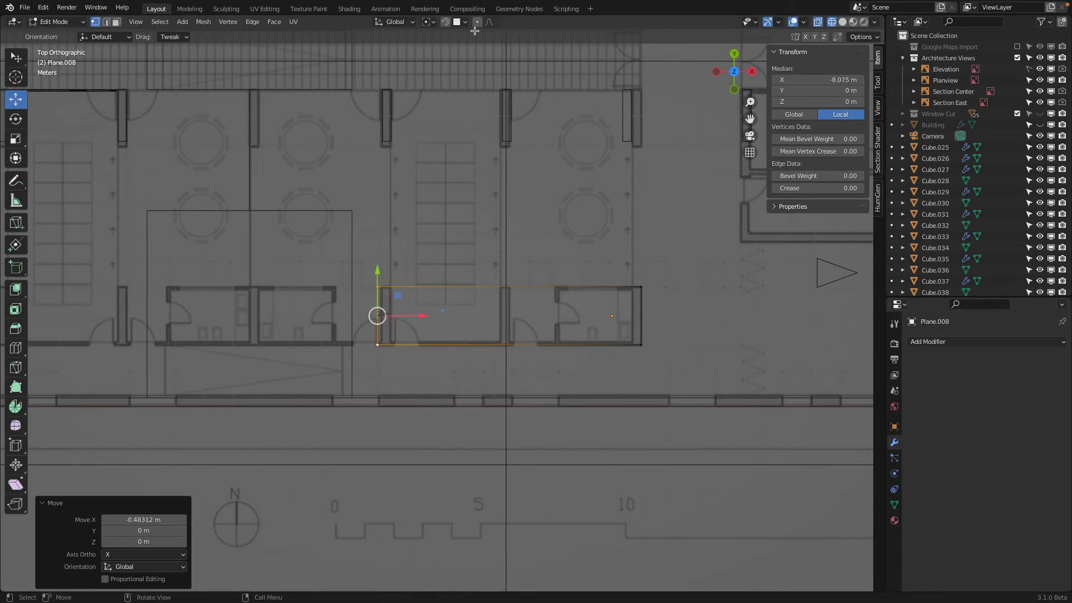
Set snapping to Vertex and snap the plane's west edge to the classroom wall's corner, making the plane 8.9 m long
{"action": "left_click", "coordinate": [455, 23]}
{"action": "left_click", "coordinate": [453, 24]}
{"action": "left_click", "coordinate": [456, 23]}
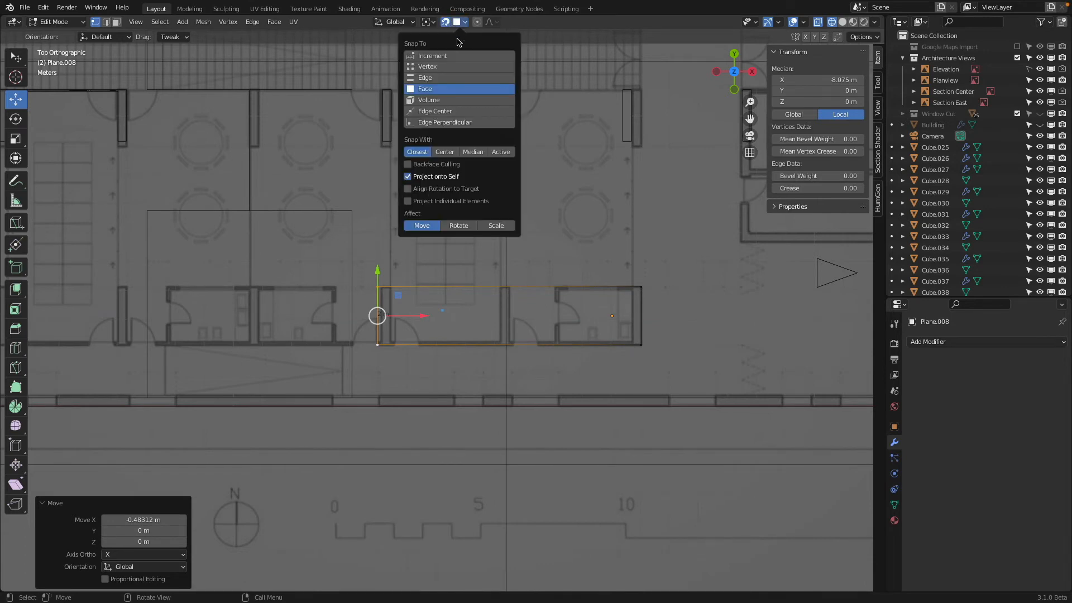
{"action": "left_click", "coordinate": [452, 68]}
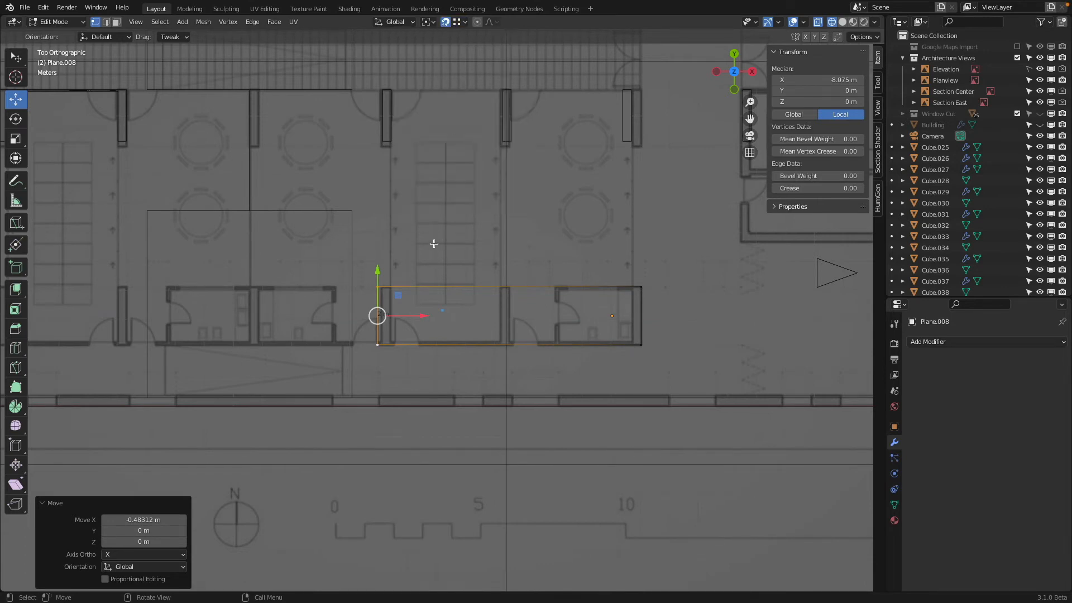
{"action": "left_click_drag", "start_coordinate": [425, 315], "coordinate": [383, 143]}
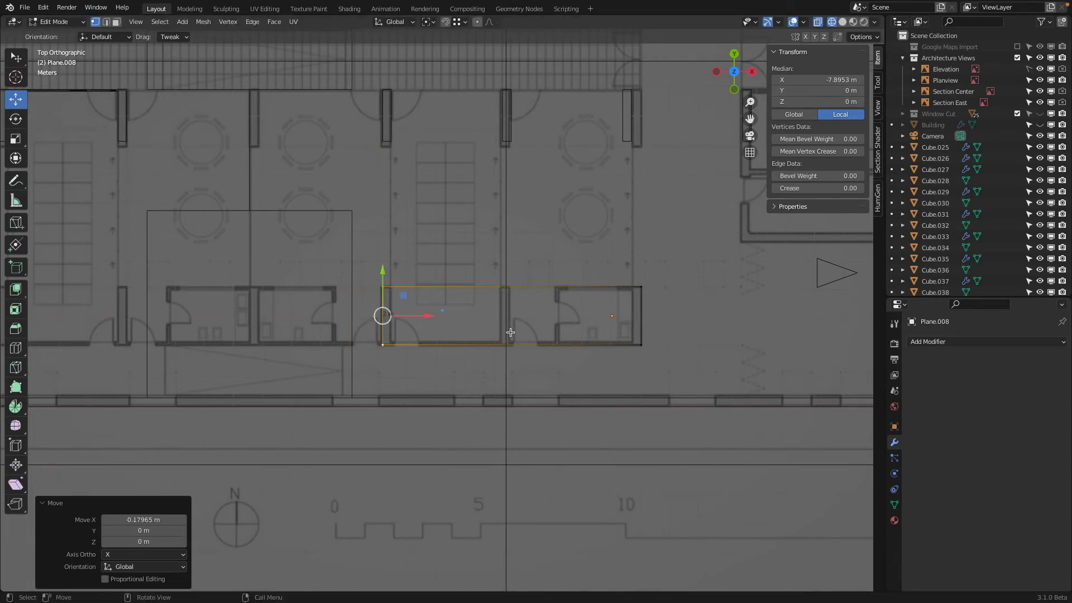
{"action": "scroll", "coordinate": [510, 335], "scroll_direction": "up", "scroll_amount": 1}
{"action": "key", "text": "Tab"}
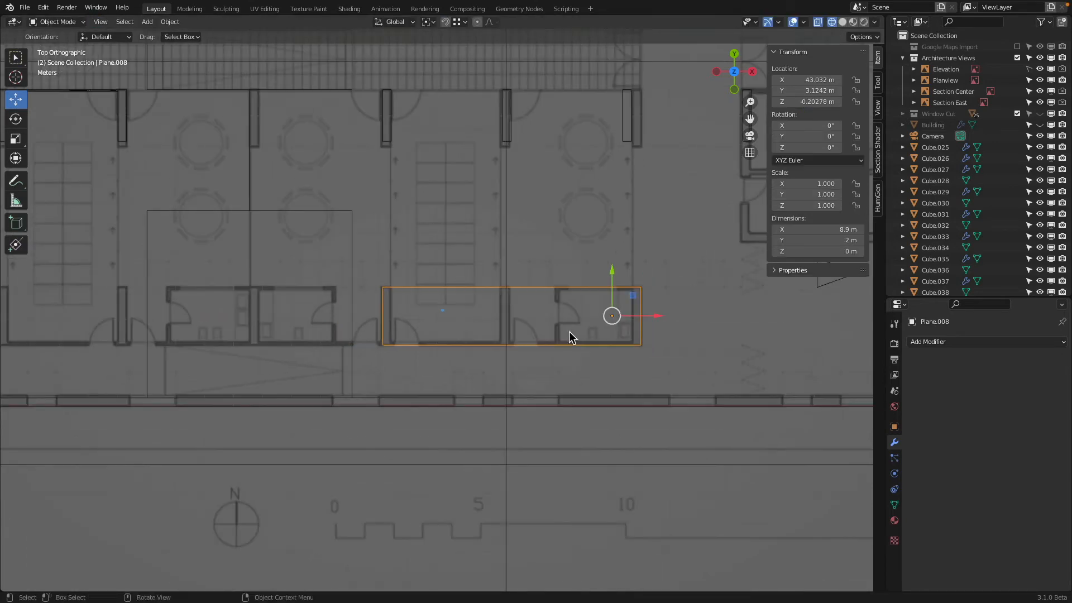
{"action": "middle_click_drag", "start_coordinate": [568, 330], "coordinate": [568, 287]}
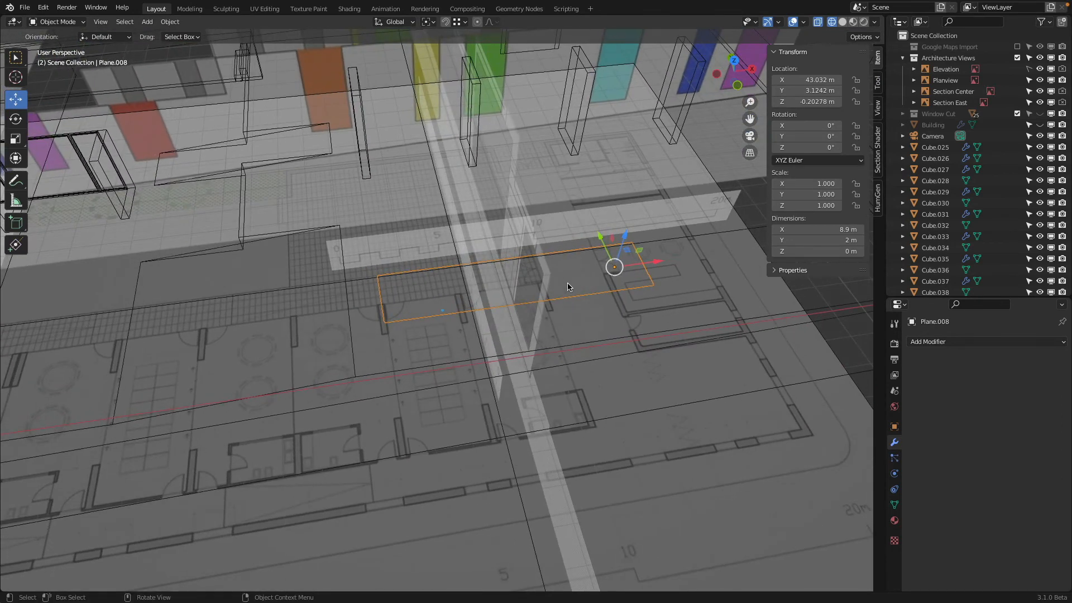
{"action": "key", "text": "KP_1"}
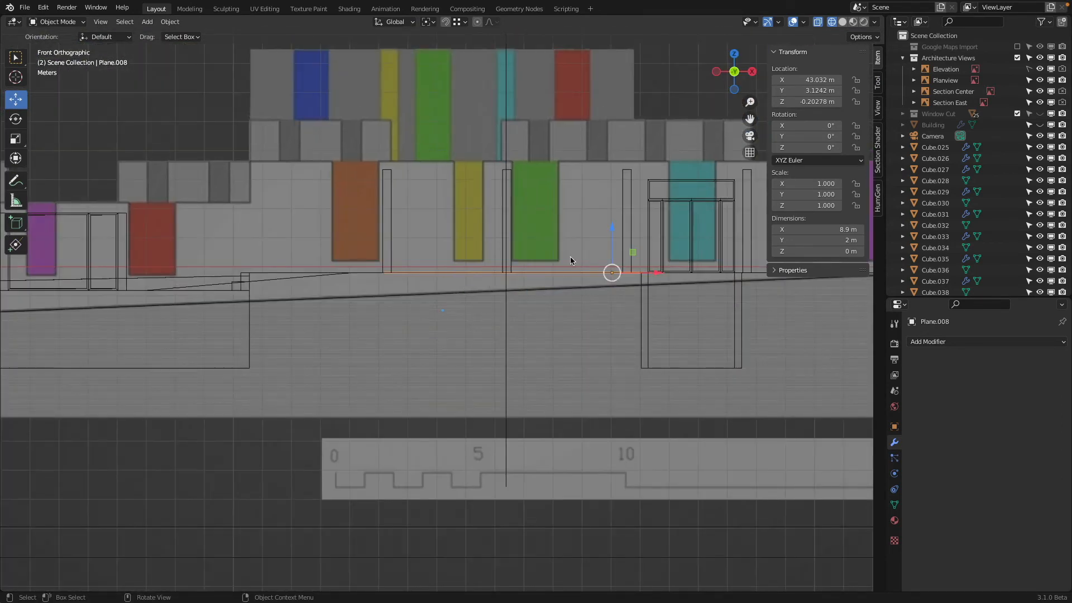
Extrude the whole floor plane upward about 3.55 m to form the toilet block's wall volume
{"action": "middle_click_drag", "start_coordinate": [629, 256], "coordinate": [485, 300], "text": "shift"}
{"action": "scroll", "coordinate": [519, 287], "scroll_direction": "up", "scroll_amount": 2}
{"action": "key", "text": "Tab"}
{"action": "key", "text": "a"}
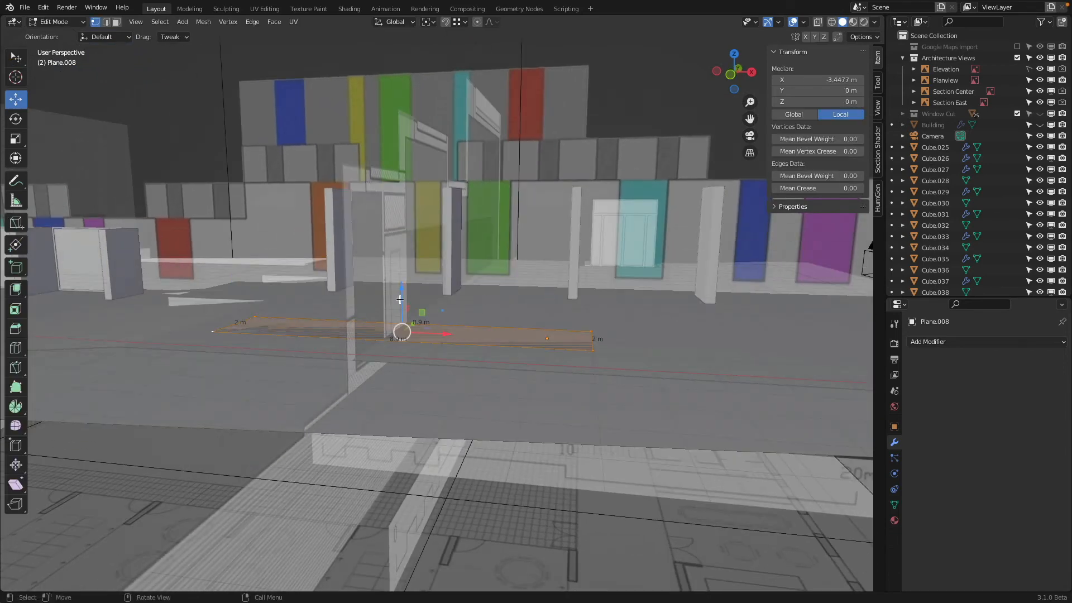
{"action": "left_click_drag", "start_coordinate": [401, 289], "coordinate": [413, 249]}
{"action": "right_click", "coordinate": [414, 249]}
{"action": "key", "text": "e"}
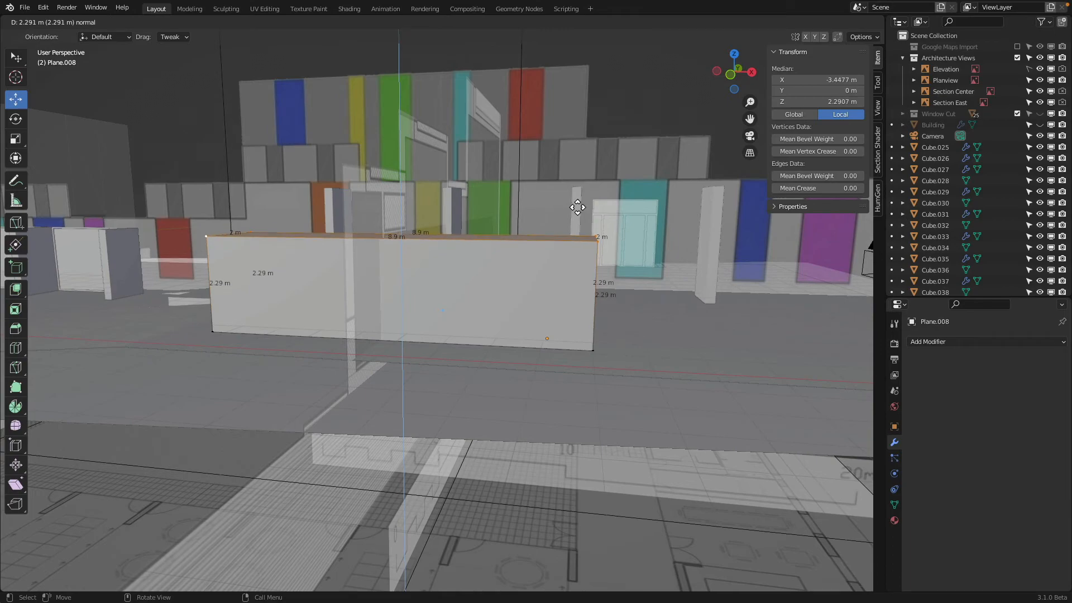
{"action": "left_click", "coordinate": [582, 196]}
Delete the block's top and bottom faces, leaving only the four side walls
{"action": "middle_click_drag", "start_coordinate": [582, 195], "coordinate": [700, 162]}
{"action": "middle_click_drag", "start_coordinate": [561, 176], "coordinate": [378, 123]}
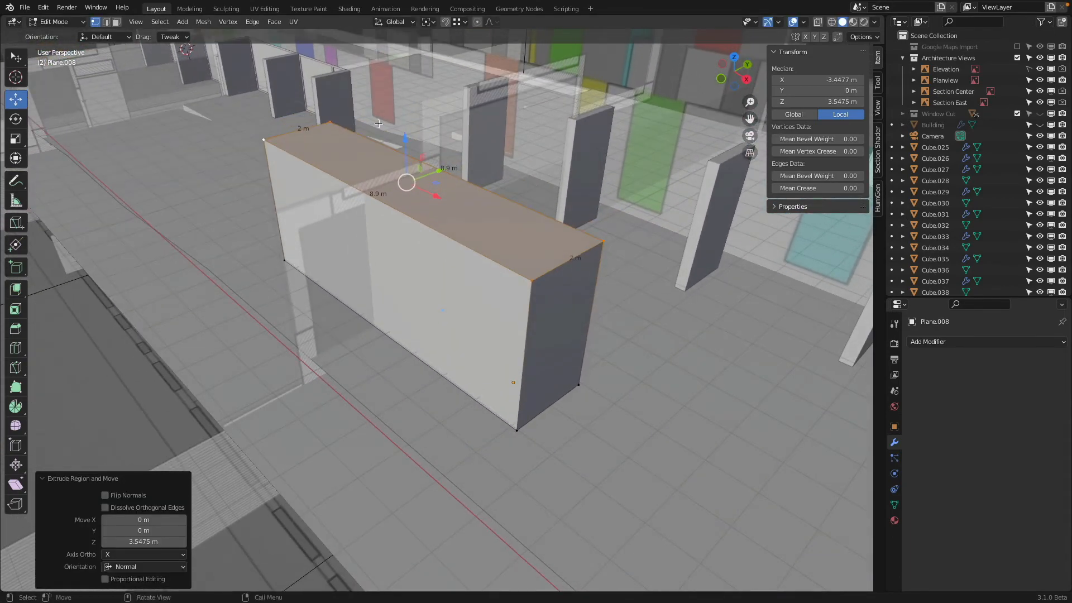
{"action": "left_click", "coordinate": [117, 22]}
{"action": "left_click", "coordinate": [506, 226]}
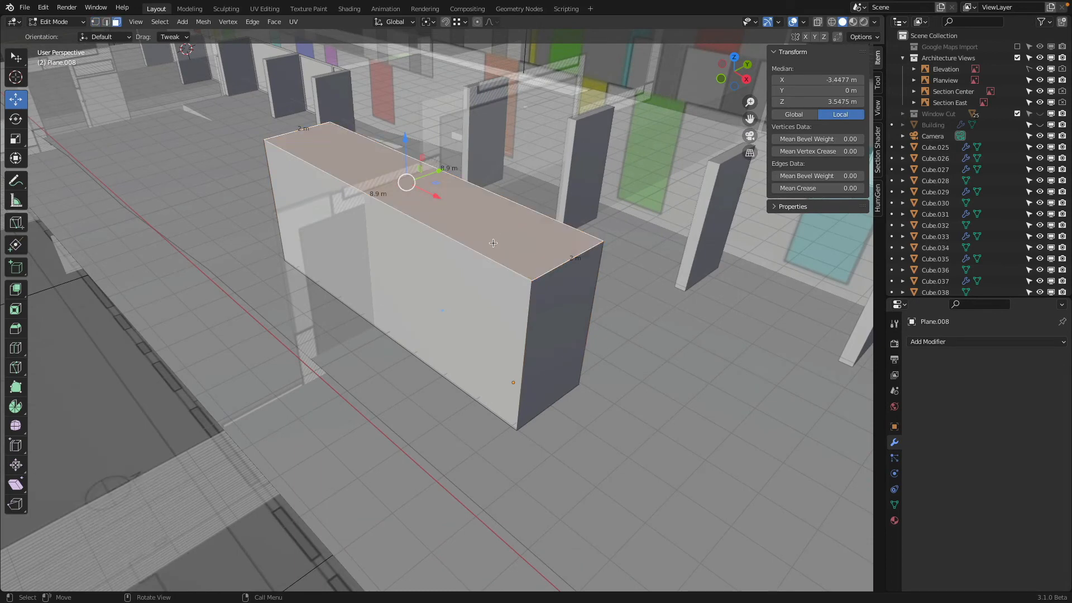
{"action": "key", "text": "x"}
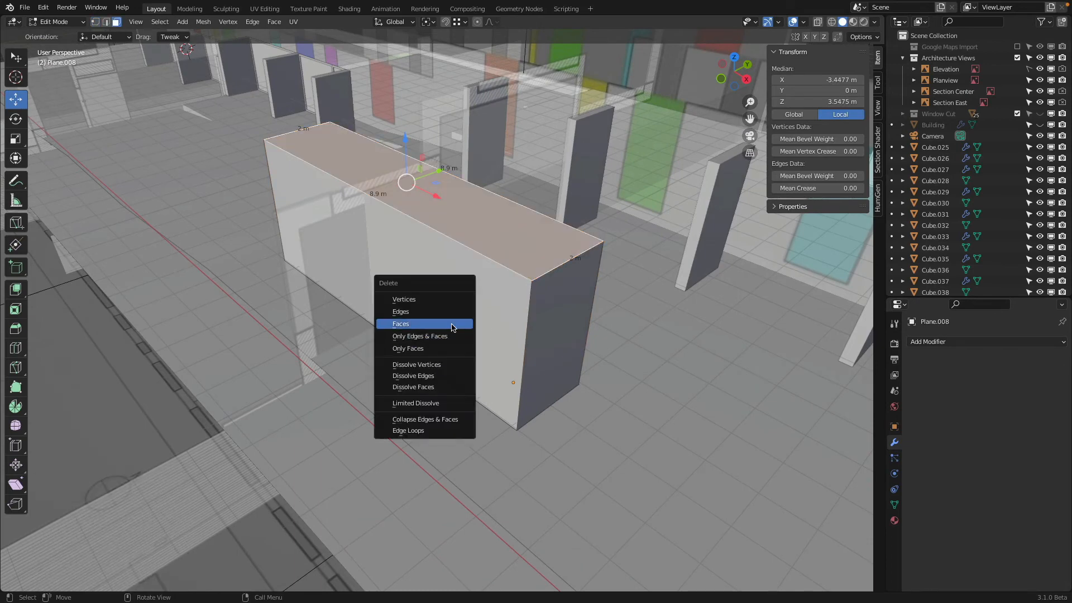
{"action": "left_click", "coordinate": [455, 327]}
{"action": "middle_click_drag", "start_coordinate": [483, 289], "coordinate": [564, 295]}
{"action": "left_click", "coordinate": [445, 319]}
{"action": "key", "text": "x"}
{"action": "left_click", "coordinate": [445, 323]}
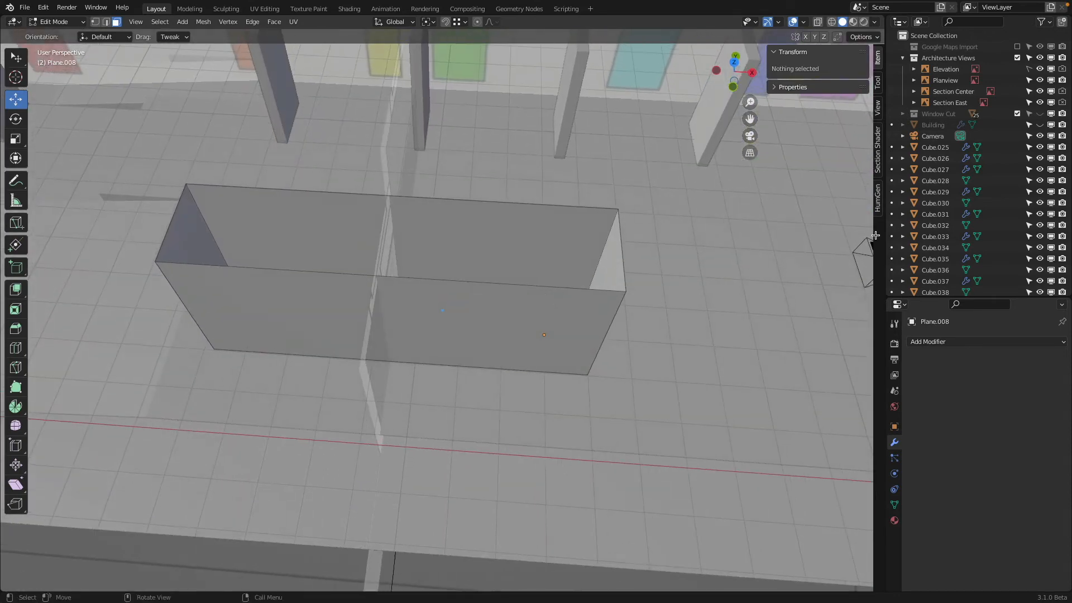
Add a Solidify modifier to the walls with a thickness of 0.127 m
{"action": "left_click", "coordinate": [947, 342]}
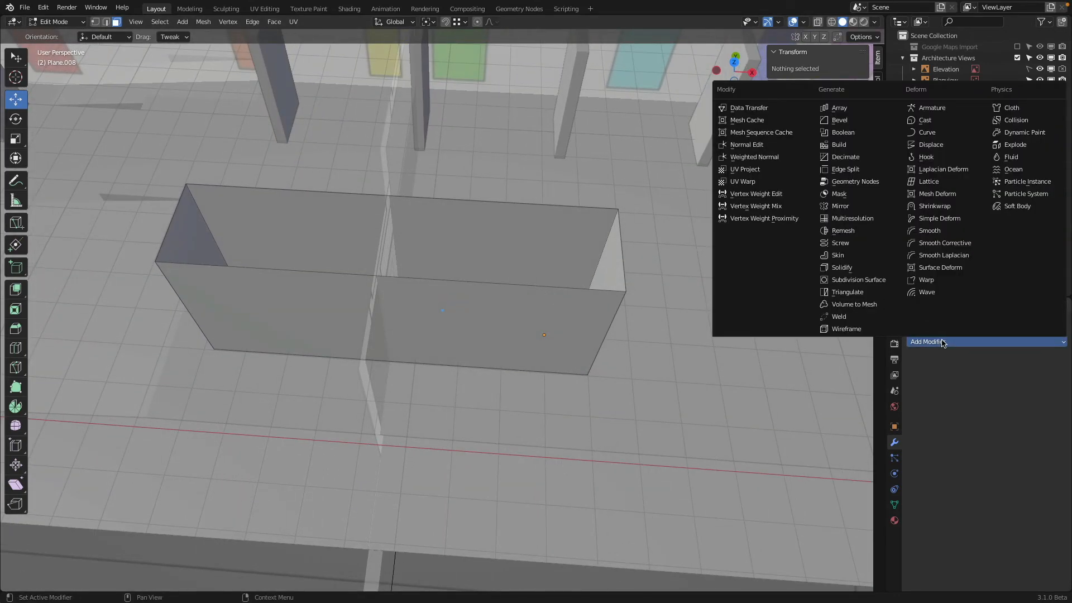
{"action": "left_click", "coordinate": [867, 268]}
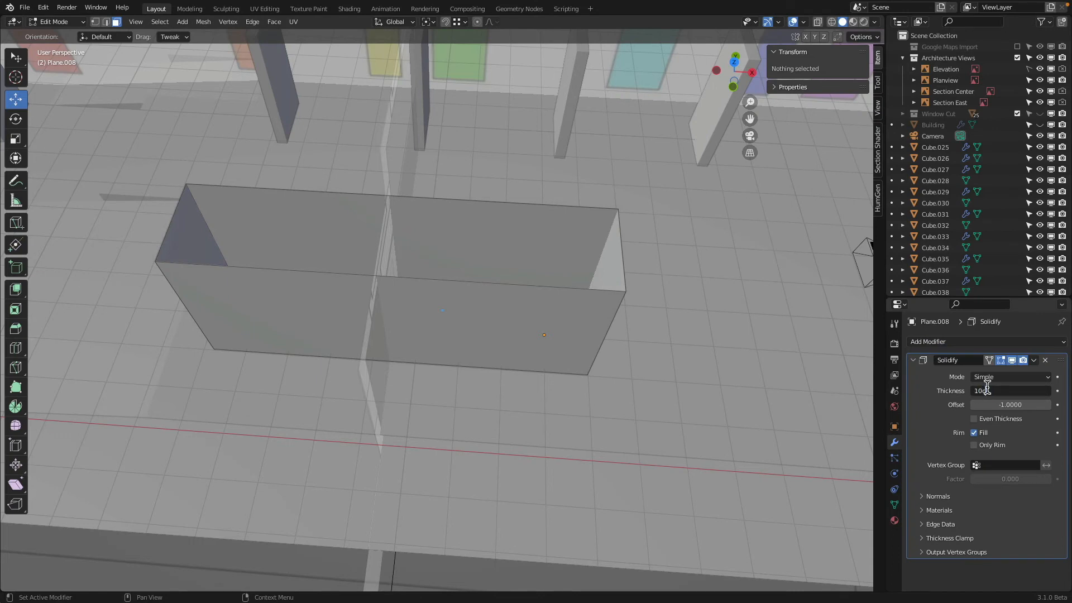
{"action": "key", "text": "Return"}
{"action": "left_click", "coordinate": [1005, 391]}
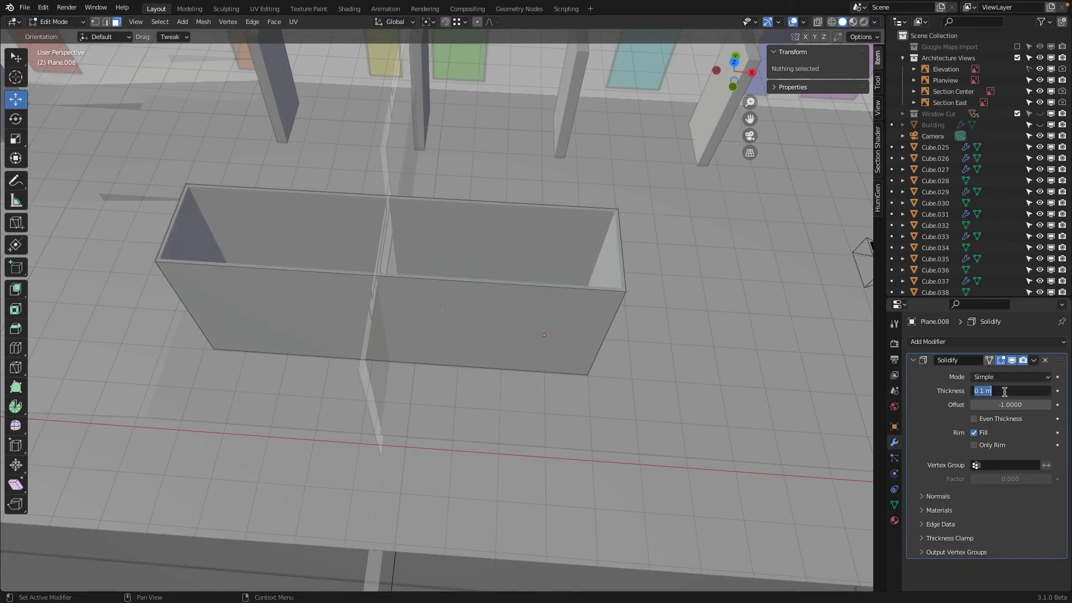
{"action": "key", "text": "Return"}
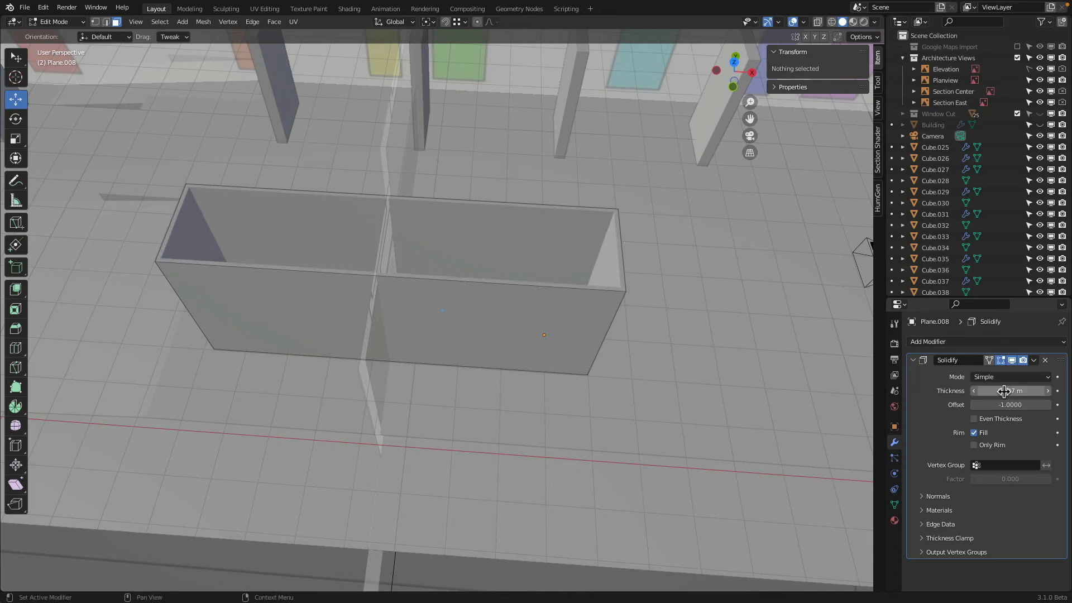
{"action": "left_click", "coordinate": [1002, 390]}
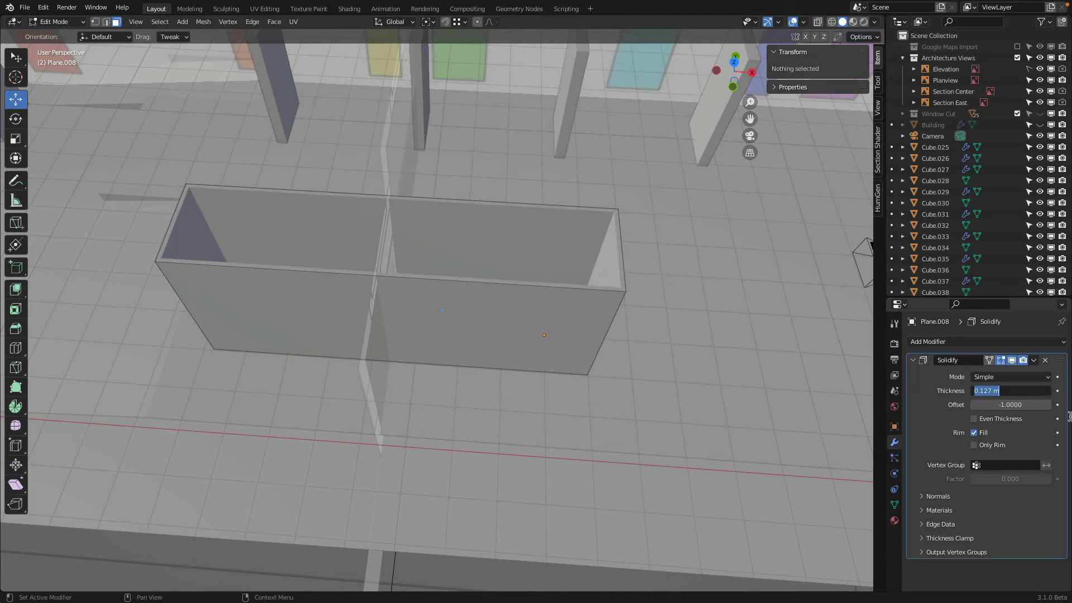
{"action": "key", "text": "Escape"}
Compare the thickened walls with the door and partition layout on the floor plan from above
{"action": "middle_click_drag", "start_coordinate": [552, 263], "coordinate": [551, 263]}
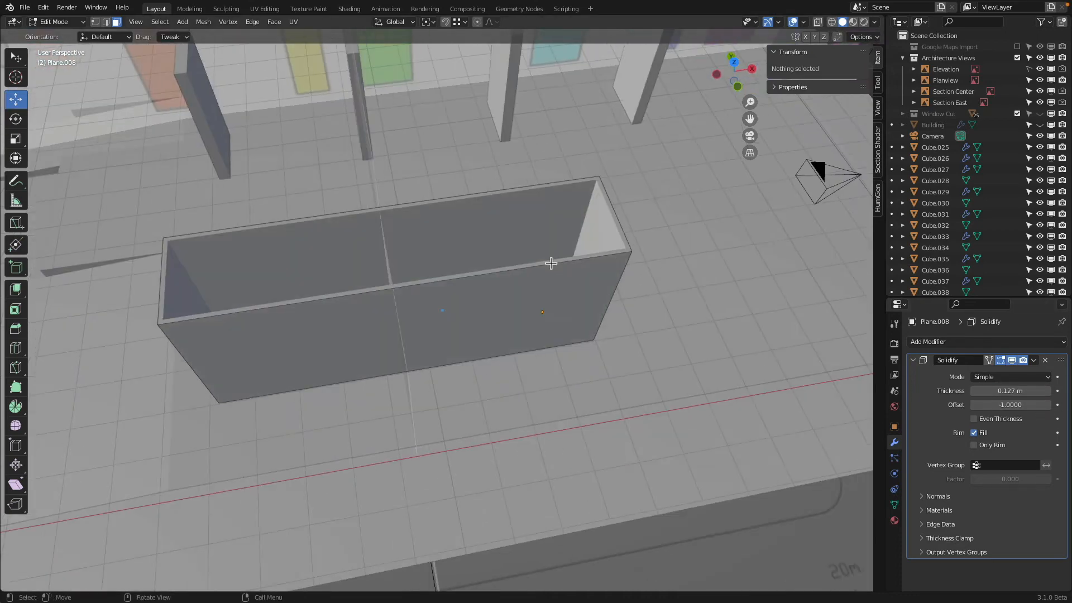
{"action": "key", "text": "KP_7"}
{"action": "key", "text": "alt+z"}
{"action": "scroll", "coordinate": [500, 285], "scroll_direction": "up", "scroll_amount": 3}
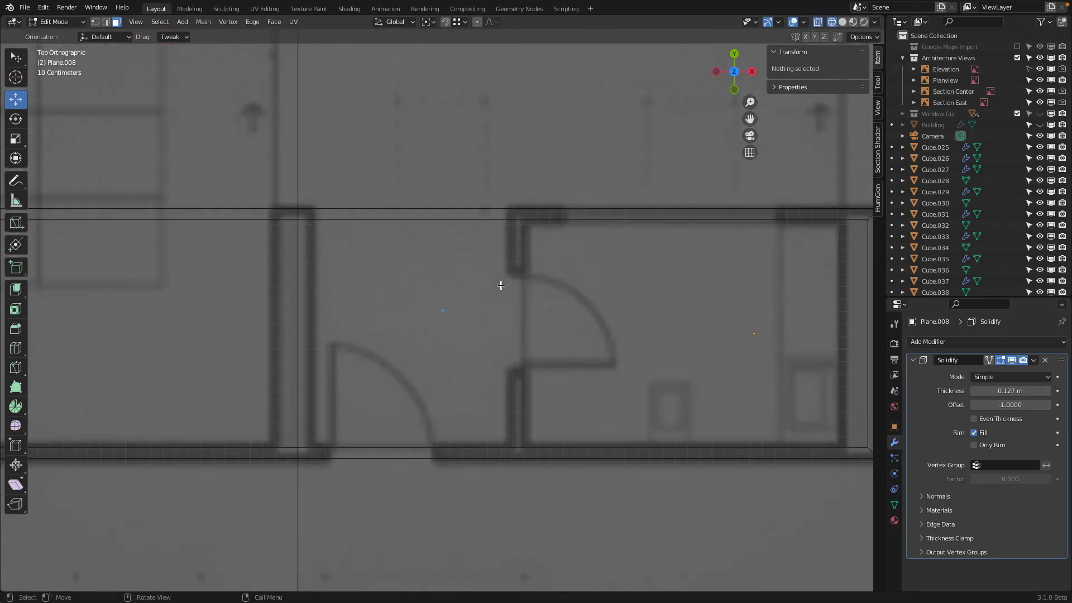
{"action": "scroll", "coordinate": [500, 285], "scroll_direction": "down", "scroll_amount": 2}
{"action": "middle_click_drag", "start_coordinate": [411, 274], "coordinate": [508, 224], "text": "shift"}
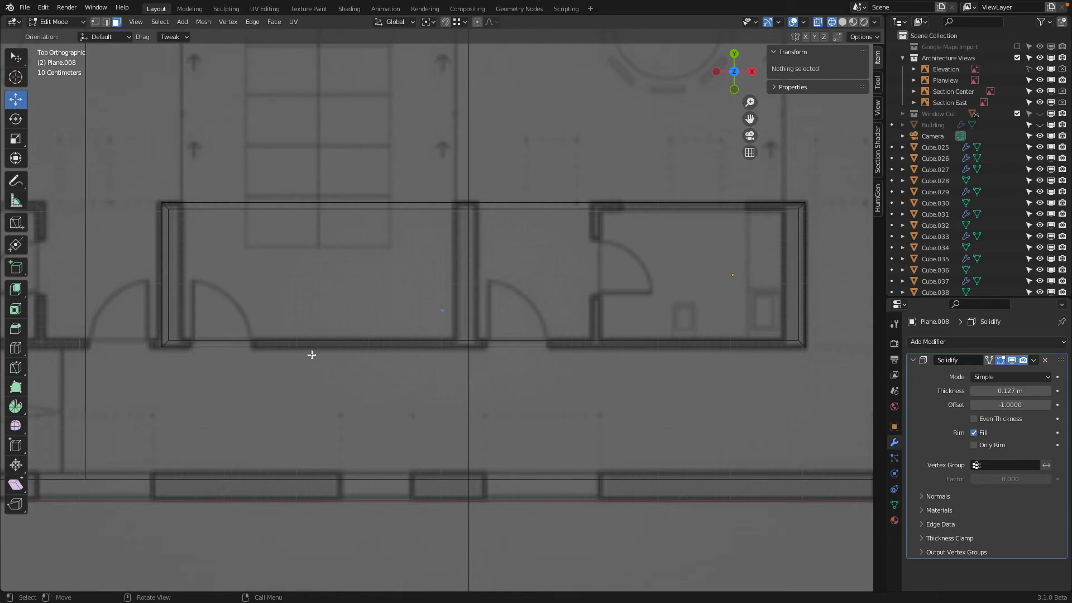
{"action": "mouse_move", "coordinate": [311, 355]}
{"action": "middle_mouse_down"}
{"action": "mouse_move", "coordinate": [357, 319]}
{"action": "mouse_move", "coordinate": [311, 290]}
{"action": "mouse_move", "coordinate": [152, 131]}
{"action": "middle_mouse_up"}
{"action": "key", "text": "shift+z"}
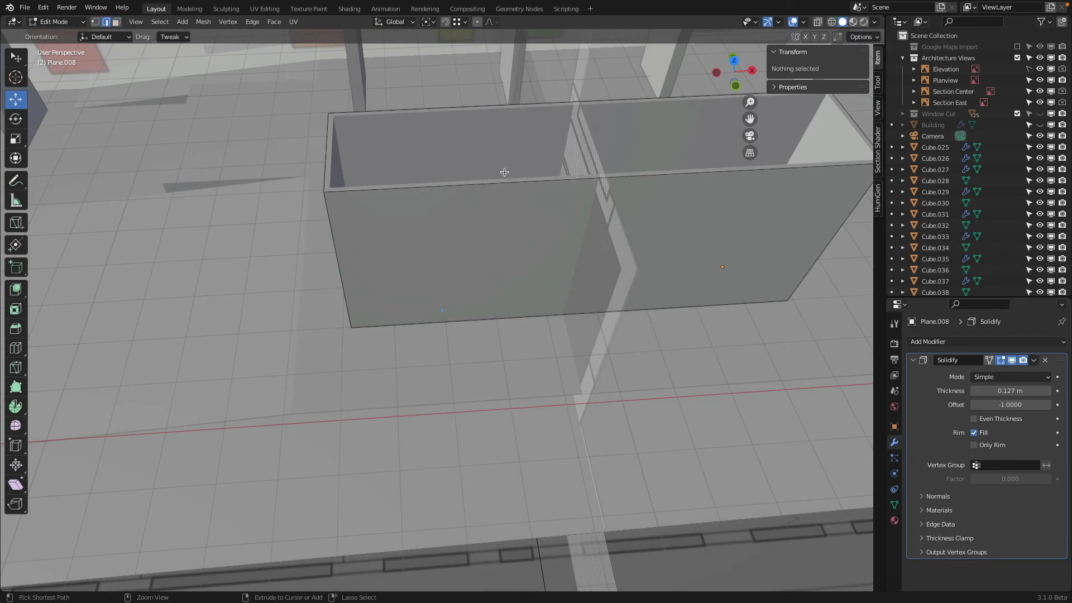
Add two vertical edge loops about 1 m apart near the south wall's west end
{"action": "key", "text": "ctrl+r"}
{"action": "left_click", "coordinate": [544, 180]}
{"action": "left_click", "coordinate": [603, 191]}
{"action": "key", "text": "ctrl+r"}
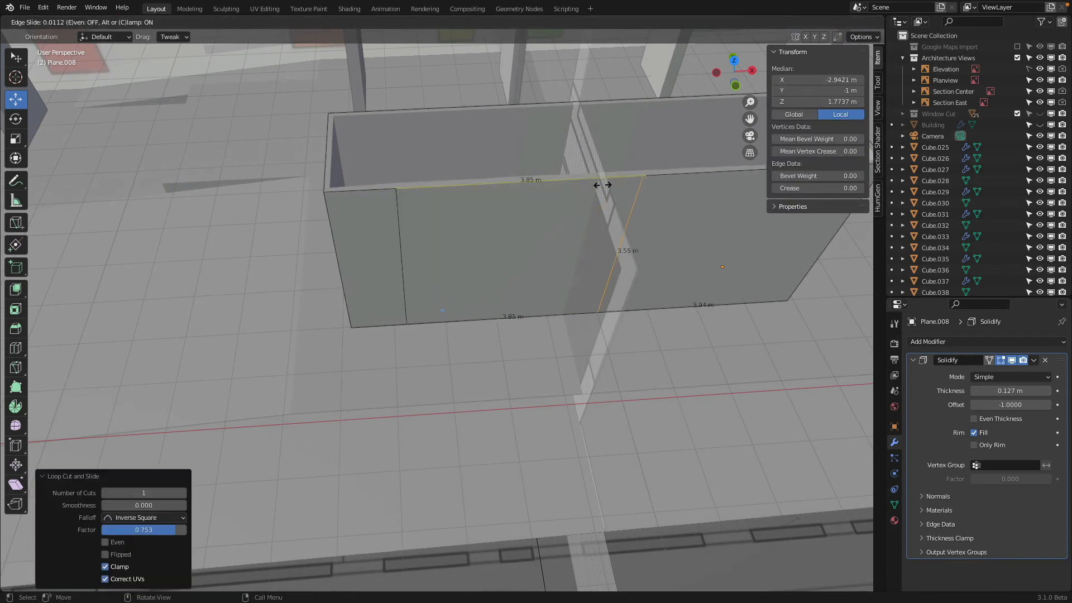
{"action": "left_click", "coordinate": [599, 185]}
{"action": "left_click", "coordinate": [427, 195]}
Cut a horizontal edge about 2.51 m high between the two vertical edges and delete the face below it as a doorway
{"action": "left_click", "coordinate": [404, 241], "text": "shift"}
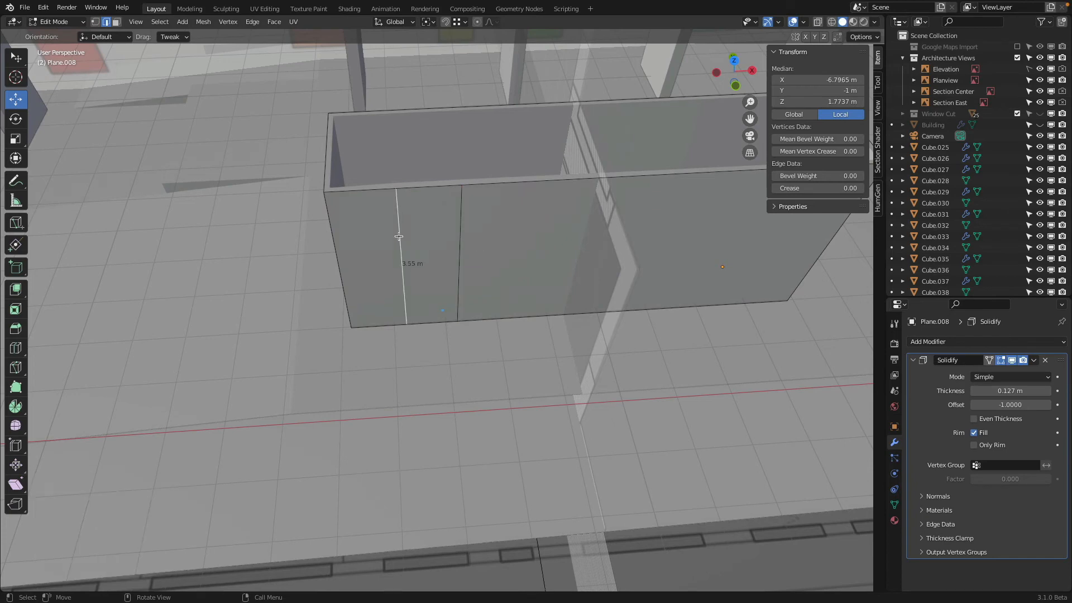
{"action": "key", "text": "k"}
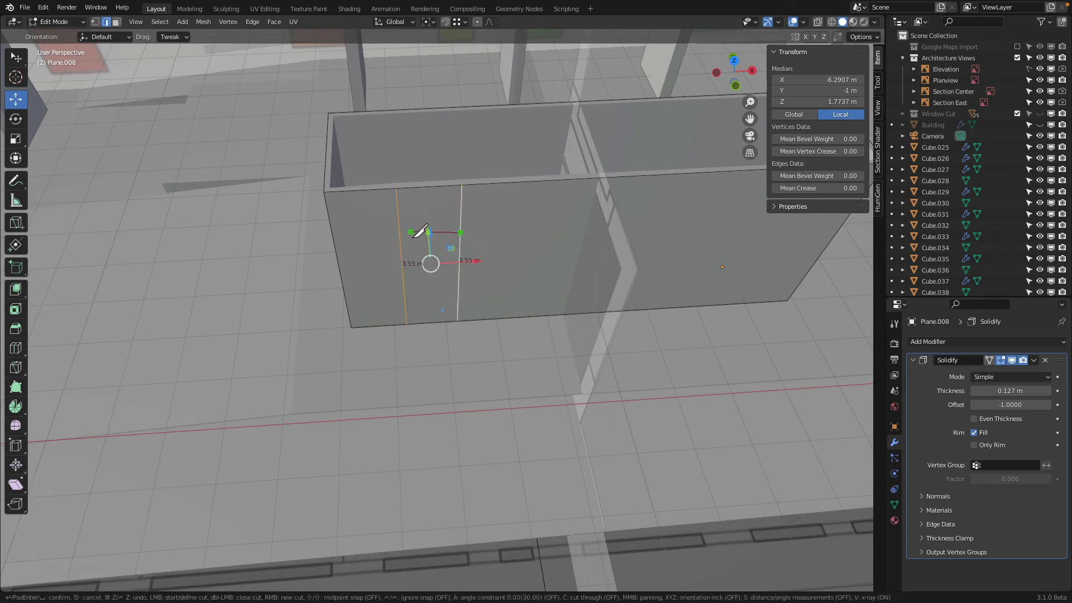
{"action": "key", "text": "x"}
{"action": "key", "text": "Return"}
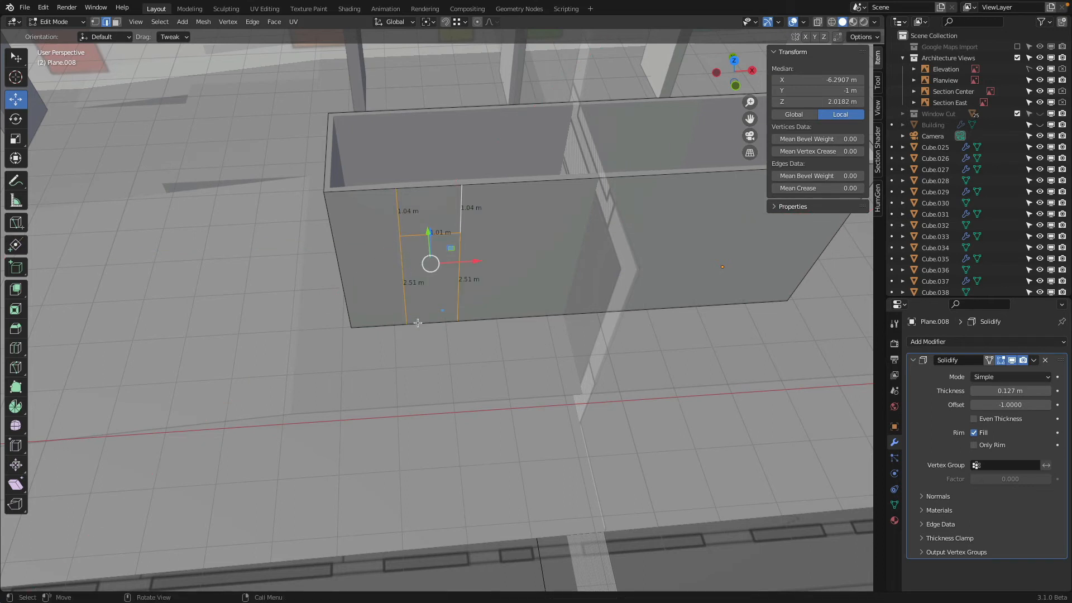
{"action": "left_click", "coordinate": [431, 322]}
{"action": "key", "text": "x"}
{"action": "left_click", "coordinate": [473, 311]}
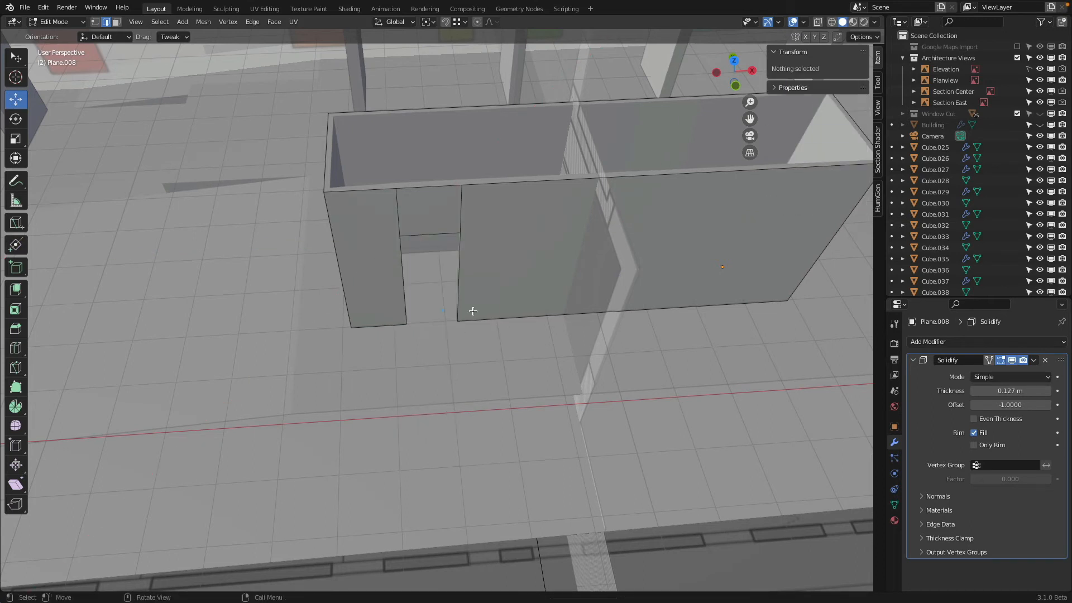
Select the doorway's full-height west edge and set the Solidify modifier's mode to Complex
{"action": "left_click", "coordinate": [399, 213]}
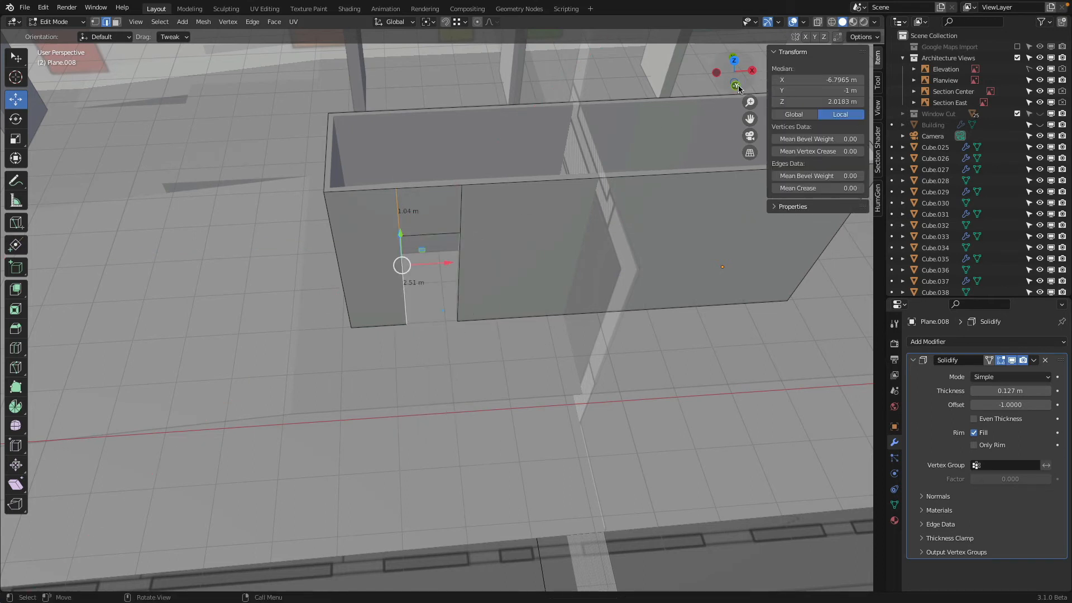
{"action": "left_click", "coordinate": [734, 59]}
{"action": "key", "text": "alt+z"}
{"action": "scroll", "coordinate": [417, 329], "scroll_direction": "up", "scroll_amount": 5}
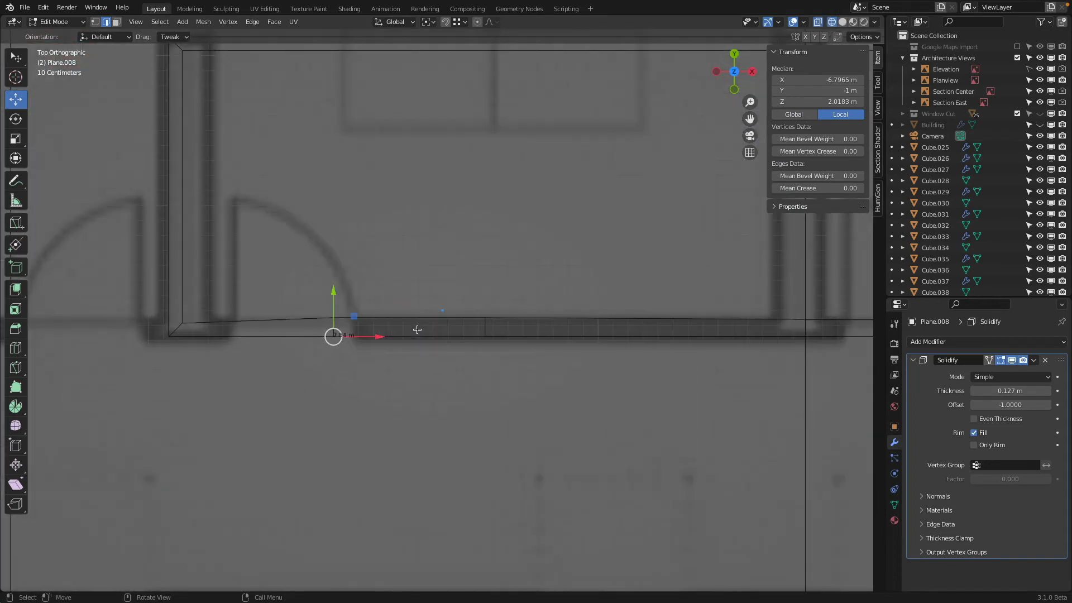
{"action": "left_click_drag", "start_coordinate": [377, 339], "coordinate": [271, 340]}
{"action": "right_click", "coordinate": [271, 340]}
{"action": "scroll", "coordinate": [395, 327], "scroll_direction": "down", "scroll_amount": 2}
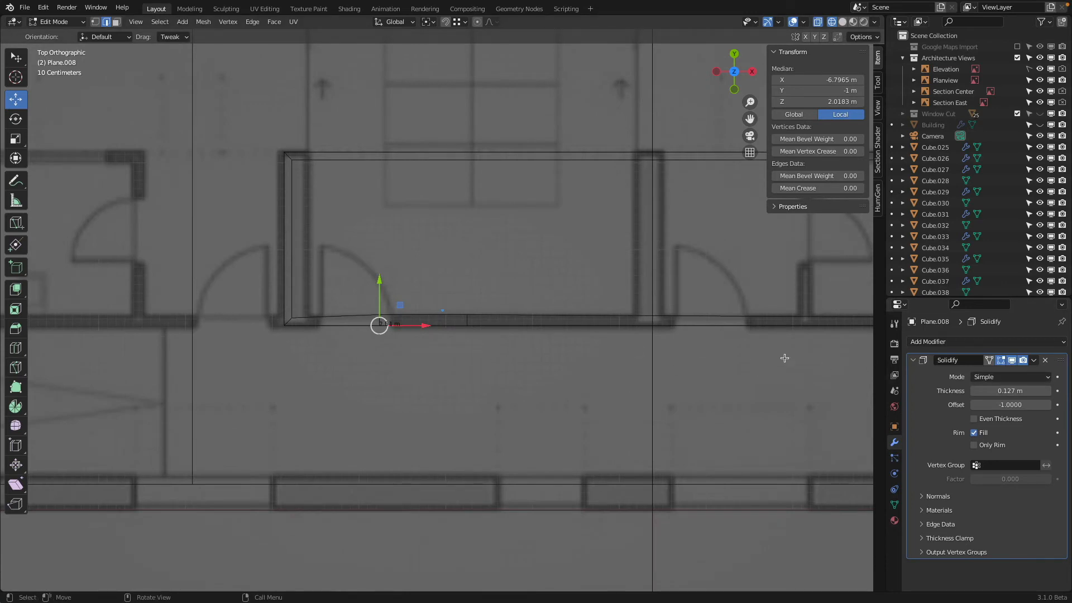
{"action": "left_click", "coordinate": [991, 378]}
{"action": "left_click", "coordinate": [1010, 406]}
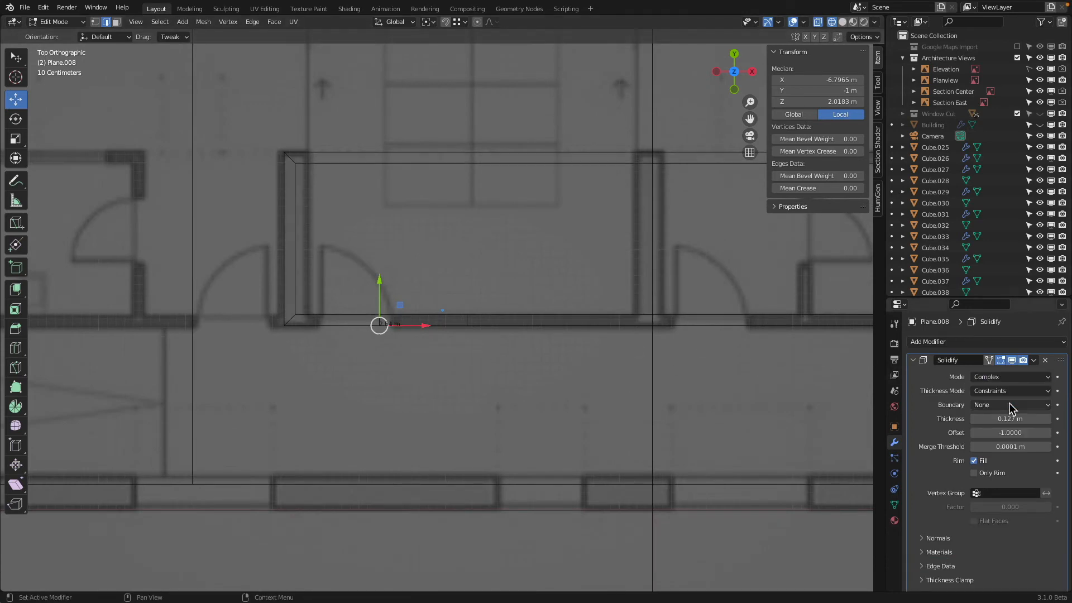
Move the doorway's west edge about 0.64 m along negative X to the door jamb on the plan
{"action": "scroll", "coordinate": [329, 269], "scroll_direction": "up", "scroll_amount": 3}
{"action": "middle_click_drag", "start_coordinate": [273, 273], "coordinate": [432, 241], "text": "shift"}
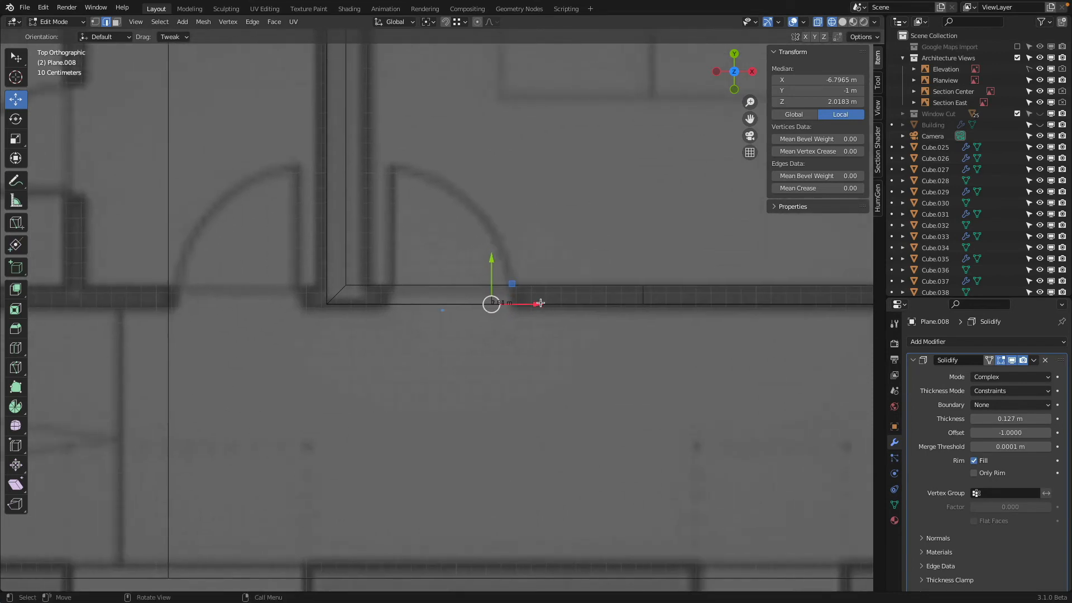
{"action": "left_click_drag", "start_coordinate": [541, 303], "coordinate": [443, 306]}
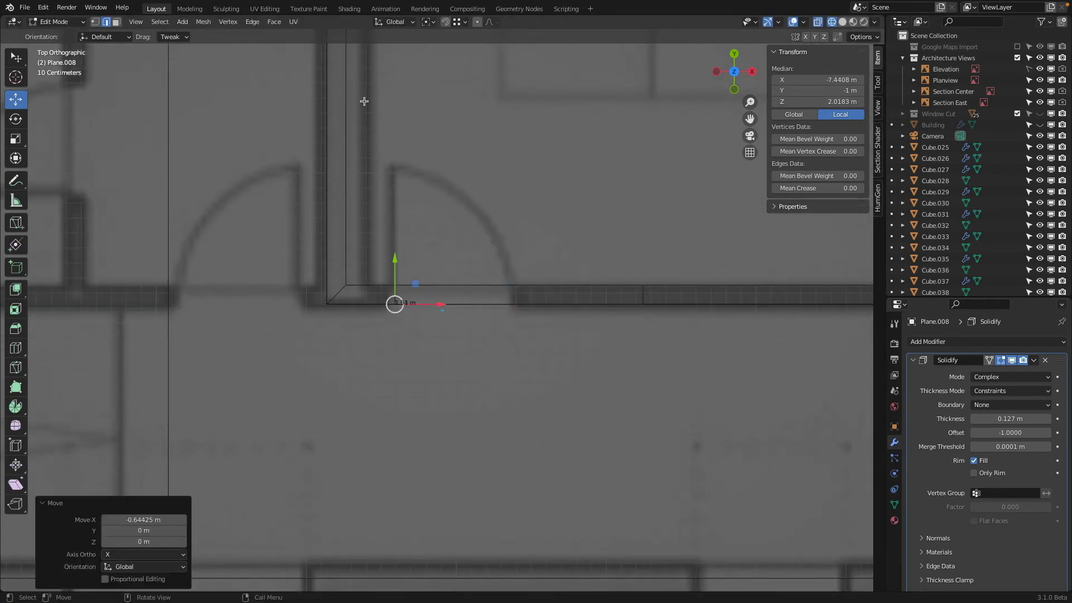
Select the doorway's east edge vertices and move them west to the other door jamb on the plan
{"action": "left_click", "coordinate": [96, 21]}
{"action": "key", "text": "alt+a"}
{"action": "key", "text": "b"}
{"action": "left_click_drag", "start_coordinate": [612, 246], "coordinate": [555, 321]}
Select the two door-head vertices and lower them about 0.45 m
{"action": "middle_click_drag", "start_coordinate": [556, 321], "coordinate": [659, 216]}
{"action": "left_click", "coordinate": [485, 135]}
{"action": "left_click", "coordinate": [422, 148], "text": "shift"}
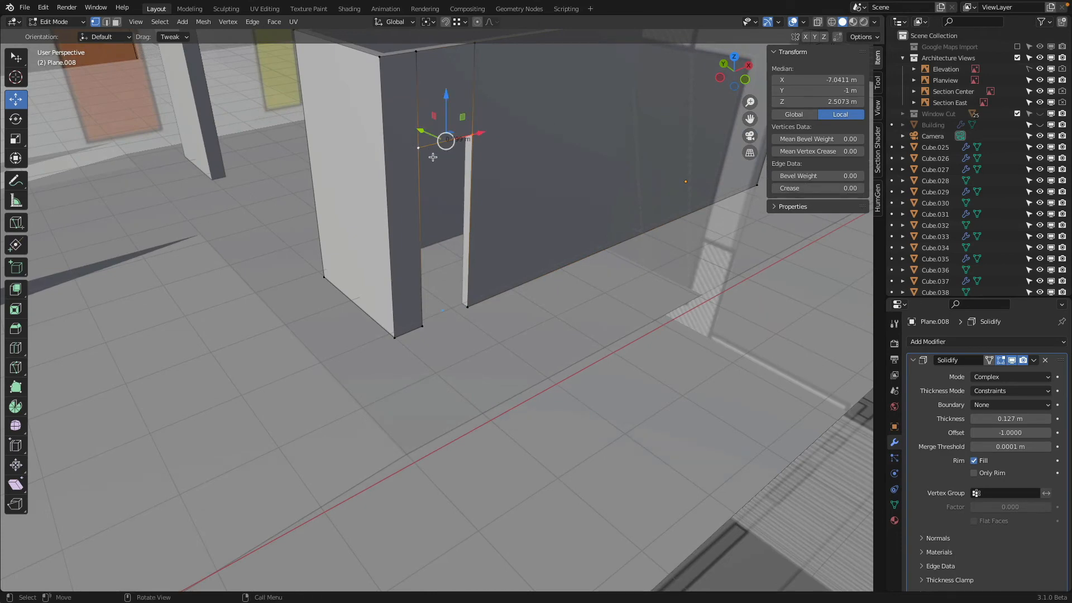
{"action": "scroll", "coordinate": [433, 157], "scroll_direction": "up", "scroll_amount": 3}
{"action": "left_click_drag", "start_coordinate": [425, 112], "coordinate": [426, 155]}
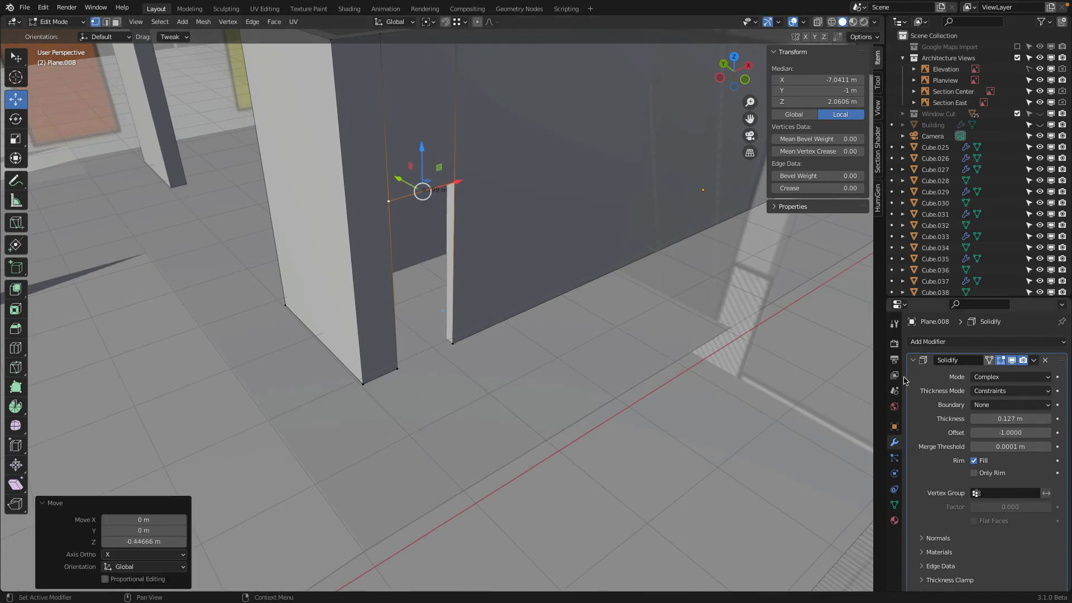
Switch the scene's unit system to Imperial and lower the door head to a height of about 6.43 ft
{"action": "left_click", "coordinate": [894, 391]}
{"action": "left_click", "coordinate": [1010, 419]}
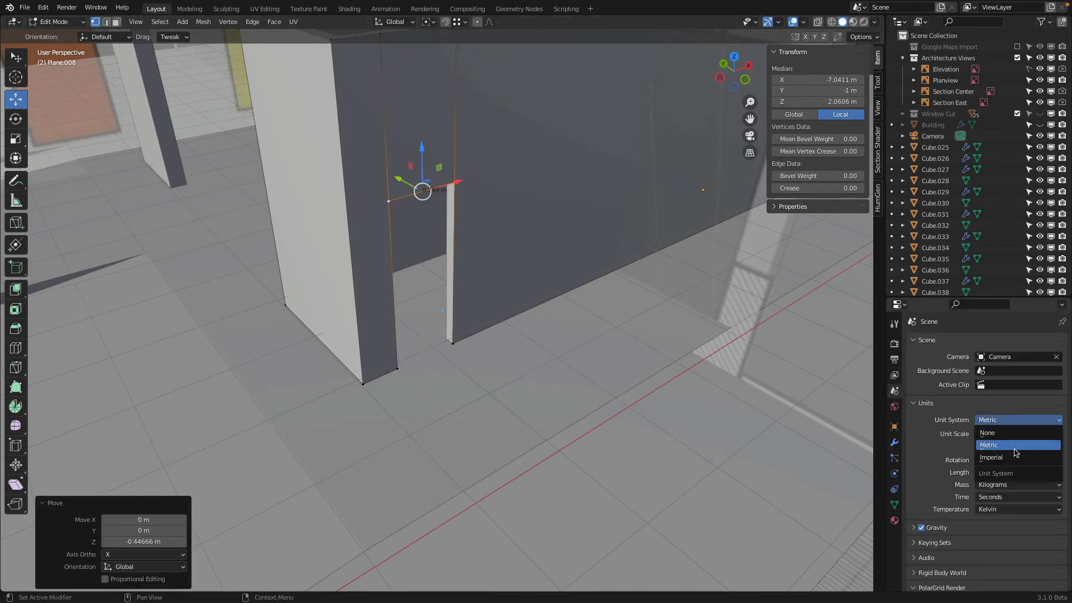
{"action": "left_click", "coordinate": [1016, 456]}
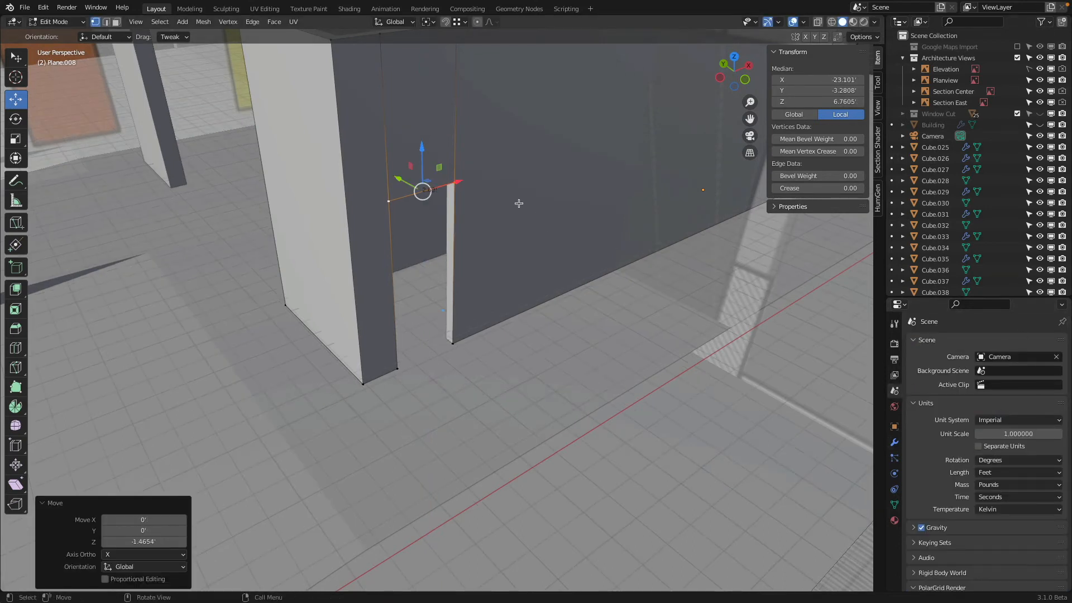
{"action": "left_click_drag", "start_coordinate": [426, 148], "coordinate": [427, 159]}
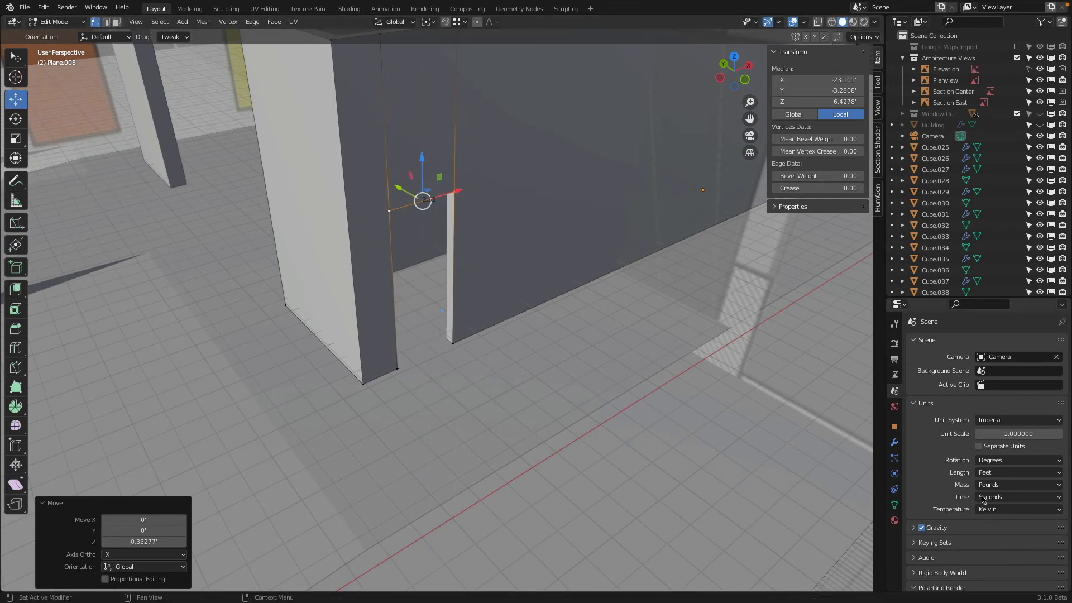
Raise the door head to about 80 inches with the length unit set to Inches, and restore the Metric unit system
{"action": "left_click", "coordinate": [1004, 474]}
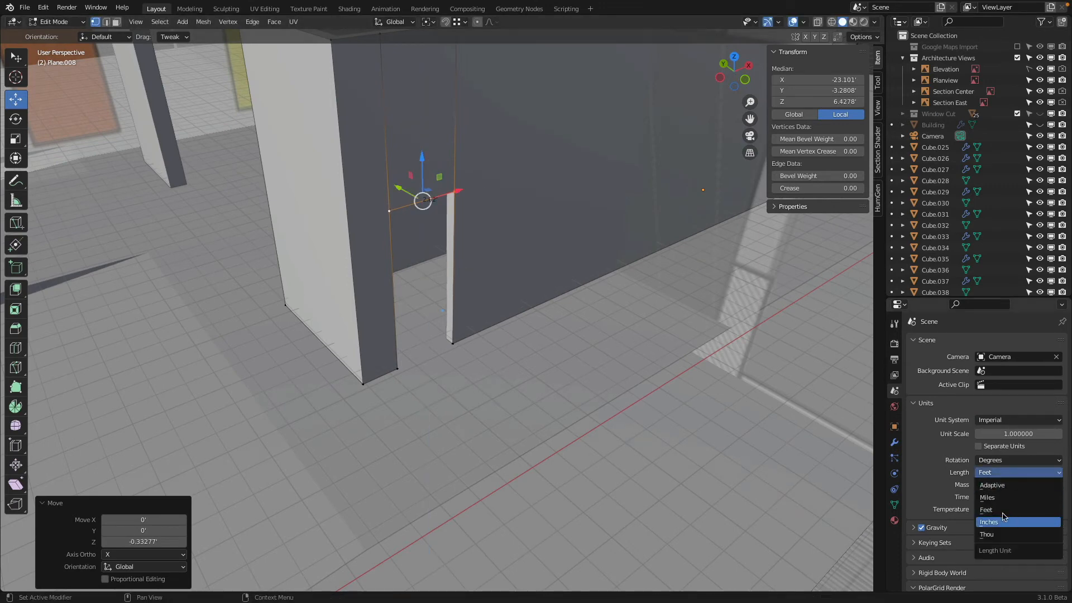
{"action": "left_click", "coordinate": [1013, 521]}
{"action": "left_click_drag", "start_coordinate": [425, 165], "coordinate": [429, 167]}
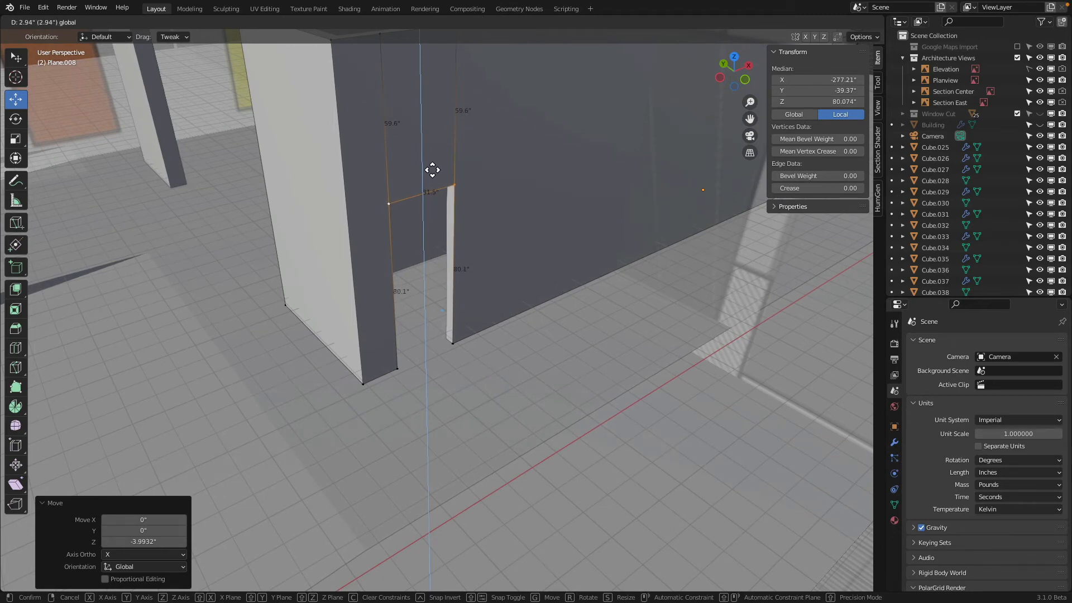
{"action": "left_click_drag", "start_coordinate": [432, 170], "coordinate": [432, 171]}
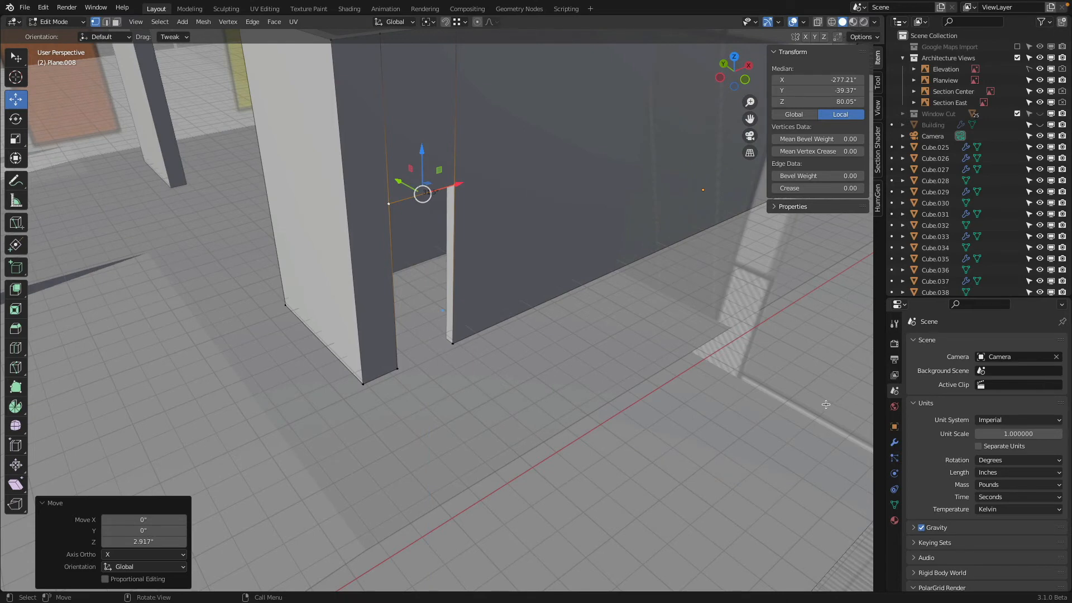
{"action": "left_click", "coordinate": [1017, 420]}
{"action": "left_click", "coordinate": [999, 445]}
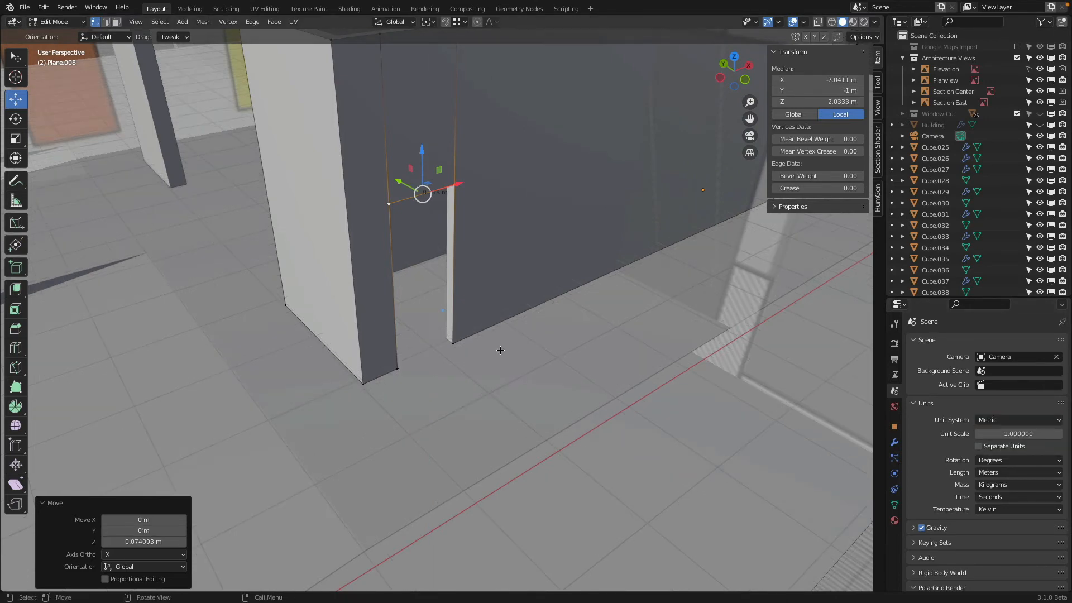
Duplicate the narrow door frame with its thin panel from the window wall and place the copies at the toilet-block doorway
{"action": "left_click", "coordinate": [451, 335]}
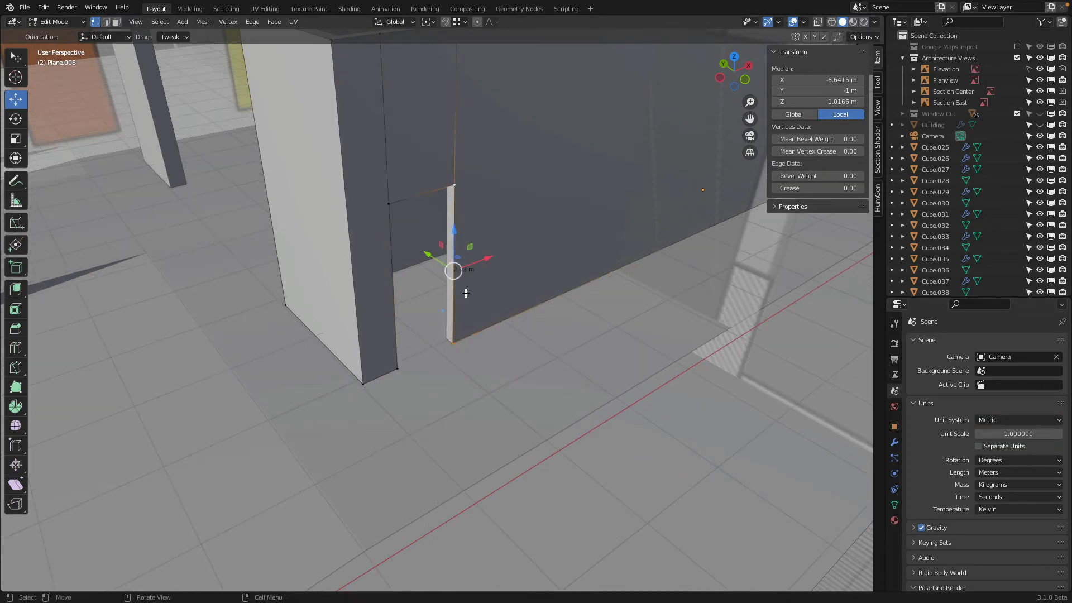
{"action": "scroll", "coordinate": [452, 270], "scroll_direction": "down", "scroll_amount": 4}
{"action": "key", "text": "Tab"}
{"action": "middle_click_drag", "start_coordinate": [445, 277], "coordinate": [226, 170]}
{"action": "scroll", "coordinate": [480, 249], "scroll_direction": "up", "scroll_amount": 3}
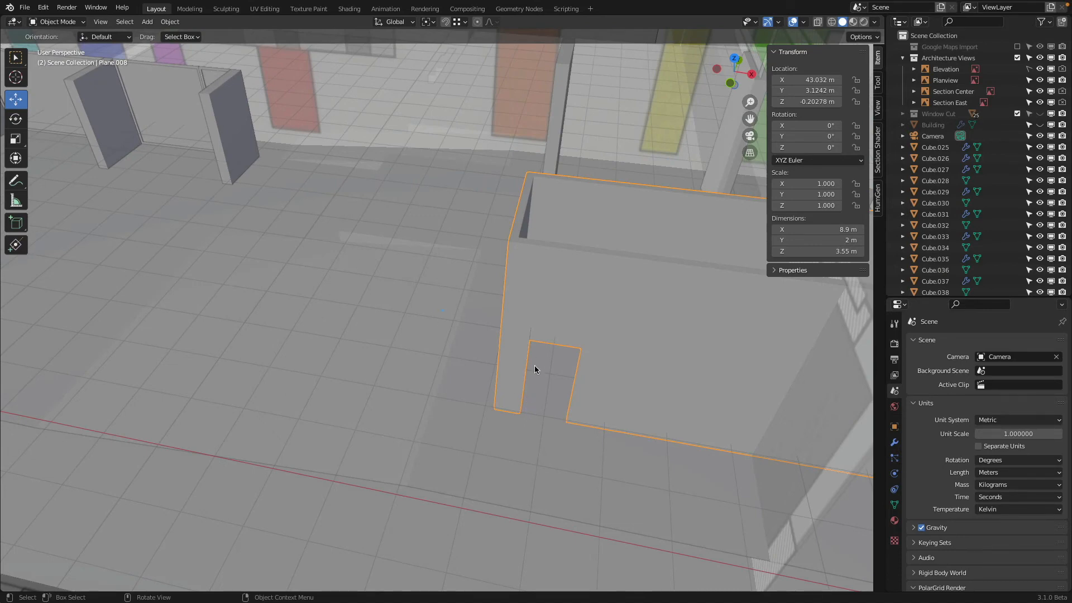
{"action": "left_click", "coordinate": [209, 70]}
{"action": "left_click", "coordinate": [206, 73], "text": "shift"}
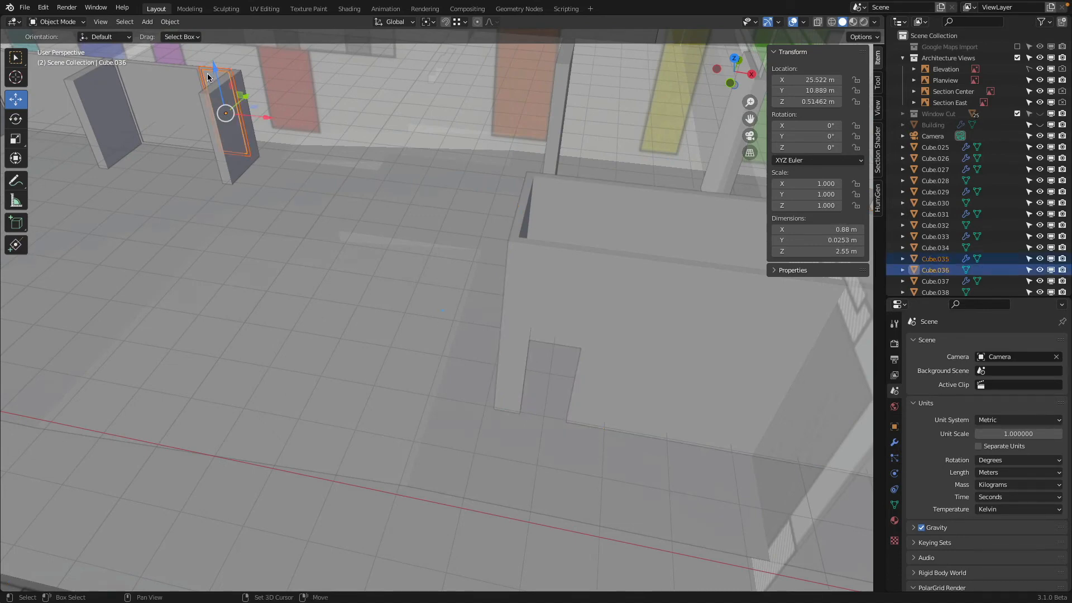
{"action": "key", "text": "shift+d"}
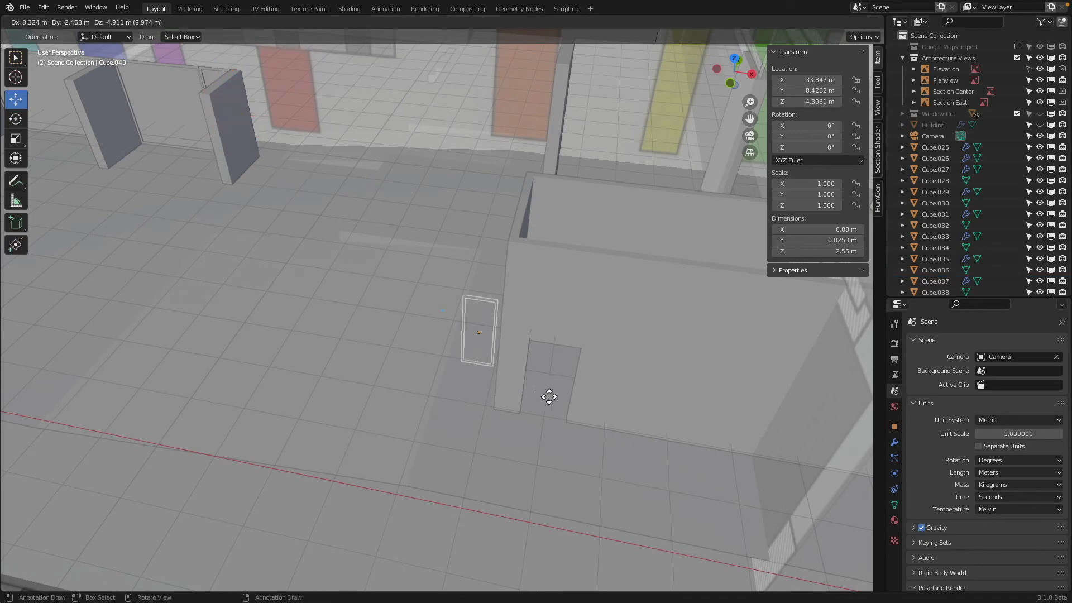
{"action": "left_click", "coordinate": [580, 402]}
{"action": "middle_click_drag", "start_coordinate": [586, 394], "coordinate": [598, 365]}
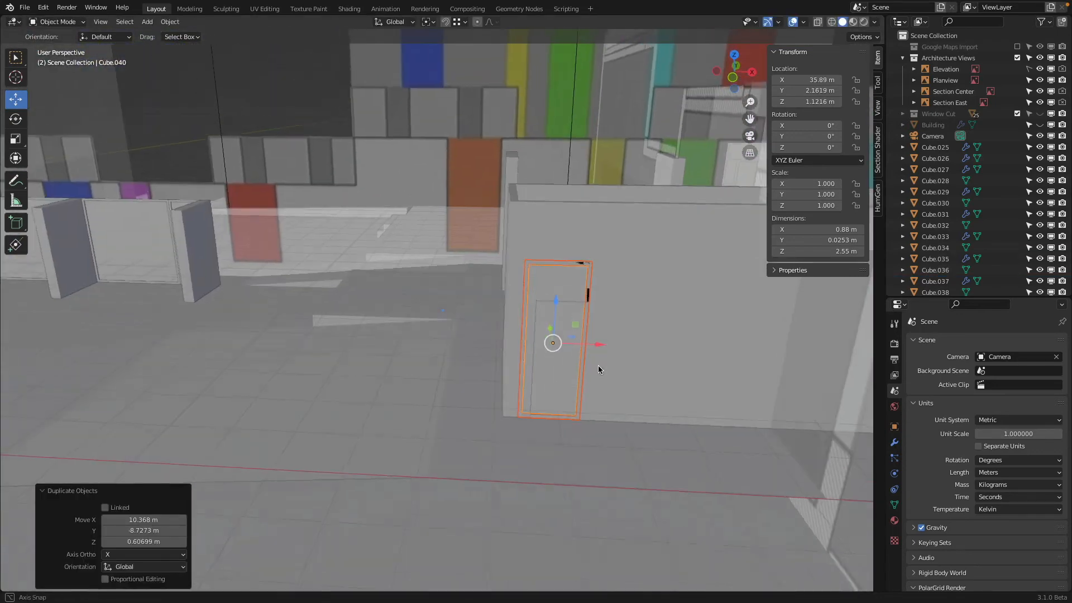
{"action": "scroll", "coordinate": [544, 293], "scroll_direction": "up", "scroll_amount": 3}
{"action": "middle_click_drag", "start_coordinate": [544, 294], "coordinate": [417, 249], "text": "shift"}
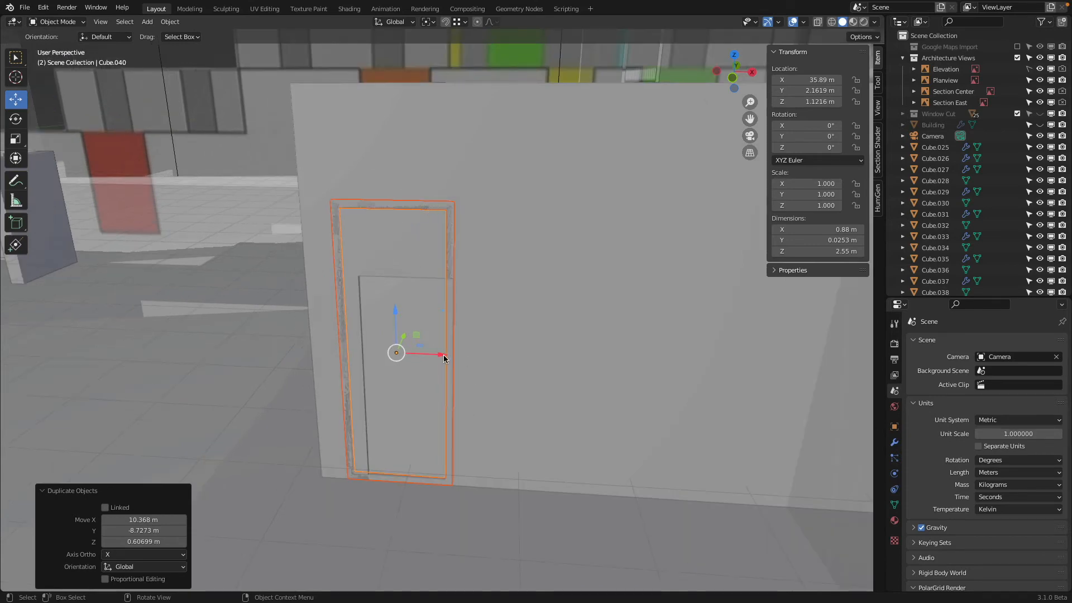
{"action": "left_click_drag", "start_coordinate": [444, 355], "coordinate": [453, 486], "text": "ctrl"}
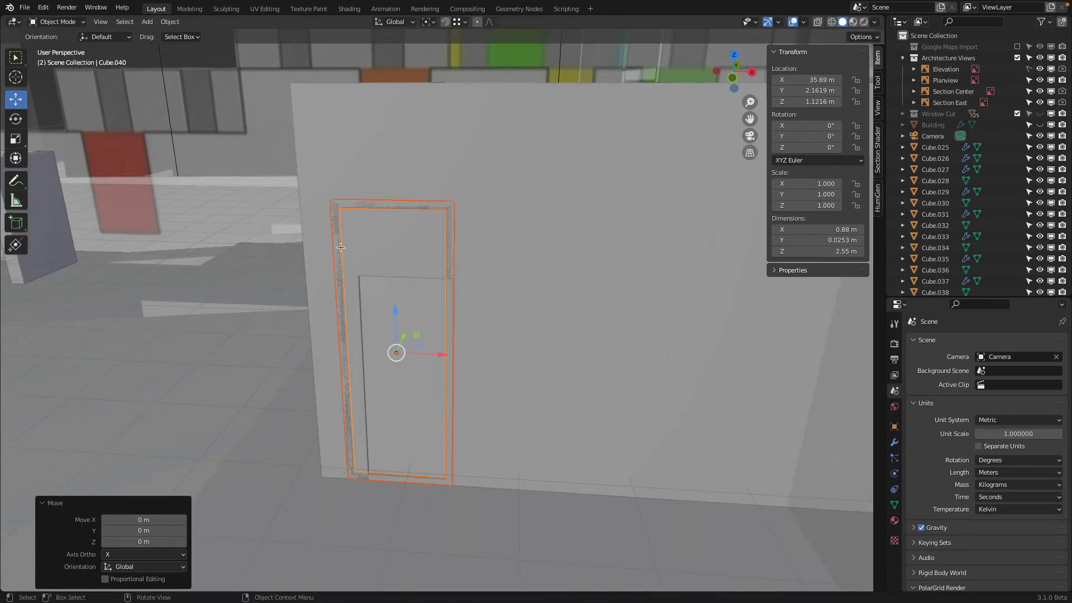
Select the top vertices of the copied door frame and panel and lower them about 0.57 m
{"action": "key", "text": "Tab"}
{"action": "key", "text": "z"}
{"action": "left_click", "coordinate": [186, 251]}
{"action": "key", "text": "a"}
{"action": "key", "text": "a"}
{"action": "key", "text": "b"}
{"action": "left_click_drag", "start_coordinate": [270, 127], "coordinate": [511, 231]}
{"action": "key", "text": "g"}
{"action": "key", "text": "z"}
{"action": "left_click", "coordinate": [461, 280]}
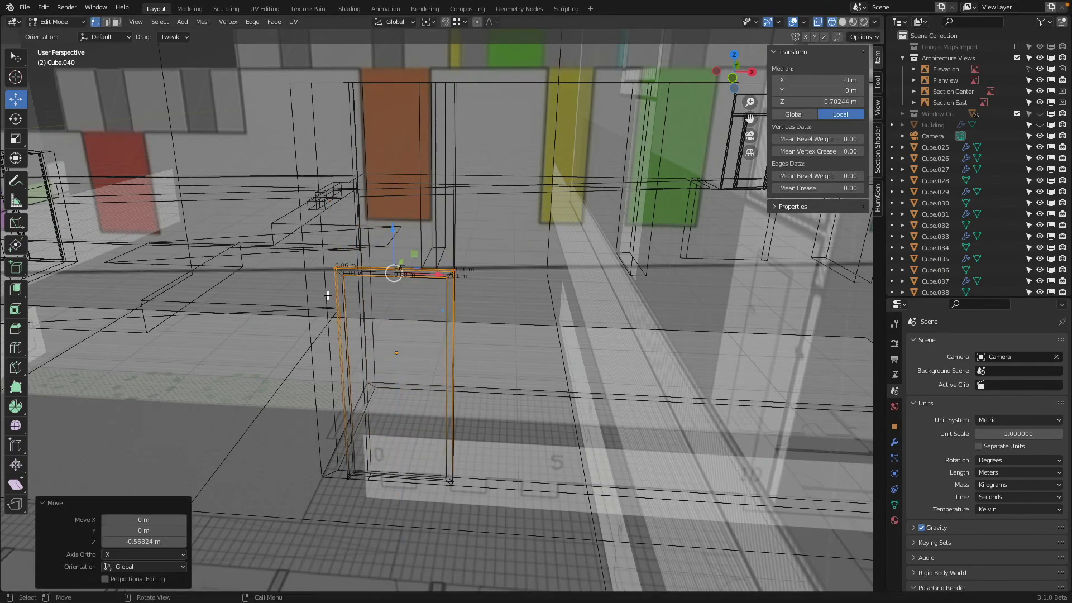
Move the west-side vertices of the frame and panel east, narrowing the frame to about 0.8 m
{"action": "key", "text": "a"}
{"action": "key", "text": "a"}
{"action": "key", "text": "b"}
{"action": "left_click_drag", "start_coordinate": [307, 261], "coordinate": [376, 491]}
{"action": "left_click_drag", "start_coordinate": [390, 382], "coordinate": [433, 502]}
{"action": "left_click", "coordinate": [433, 502]}
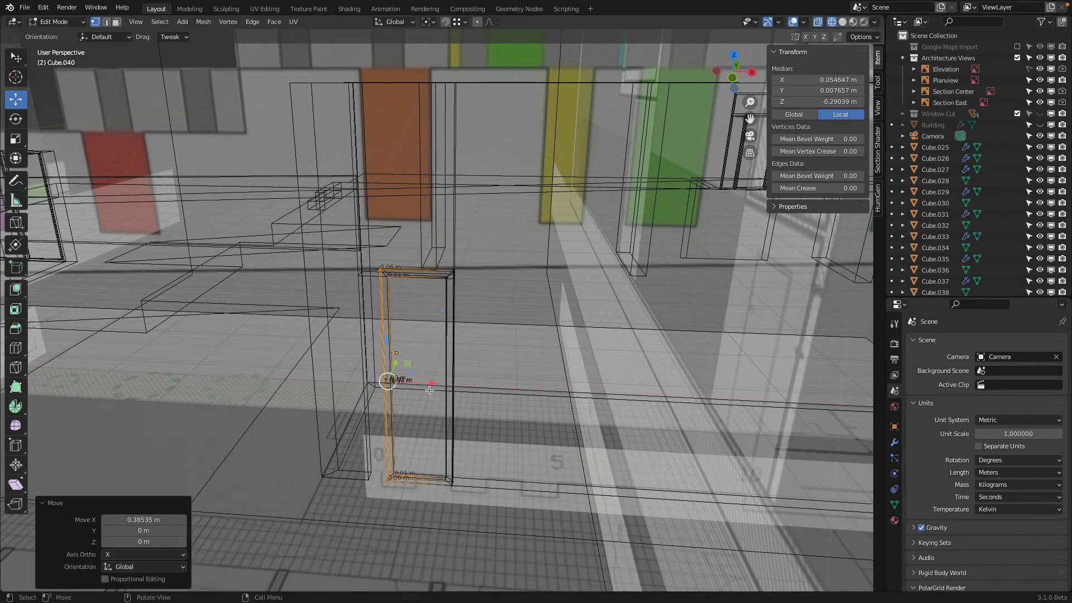
{"action": "key", "text": "Tab"}
{"action": "key", "text": "shift+z"}
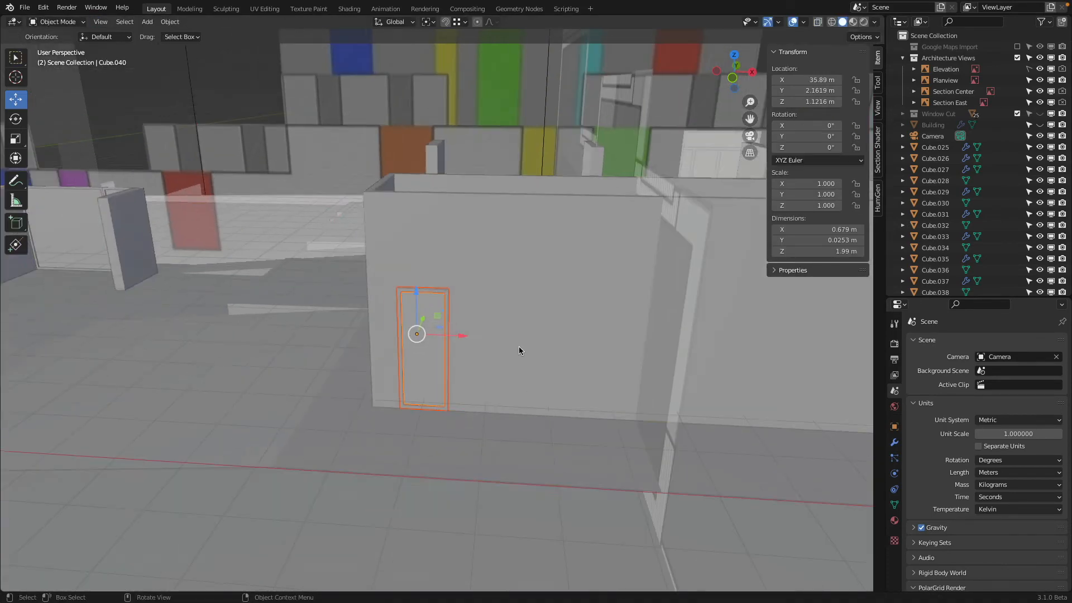
Lower the top vertices of the door frame and panel, bringing the frame's height to about 2.03 m
{"action": "mouse_move", "coordinate": [502, 285]}
{"action": "middle_mouse_down"}
{"action": "mouse_move", "coordinate": [521, 340]}
{"action": "mouse_move", "coordinate": [438, 353]}
{"action": "mouse_move", "coordinate": [428, 257]}
{"action": "middle_mouse_up"}
{"action": "left_click", "coordinate": [438, 244]}
{"action": "left_click", "coordinate": [378, 229]}
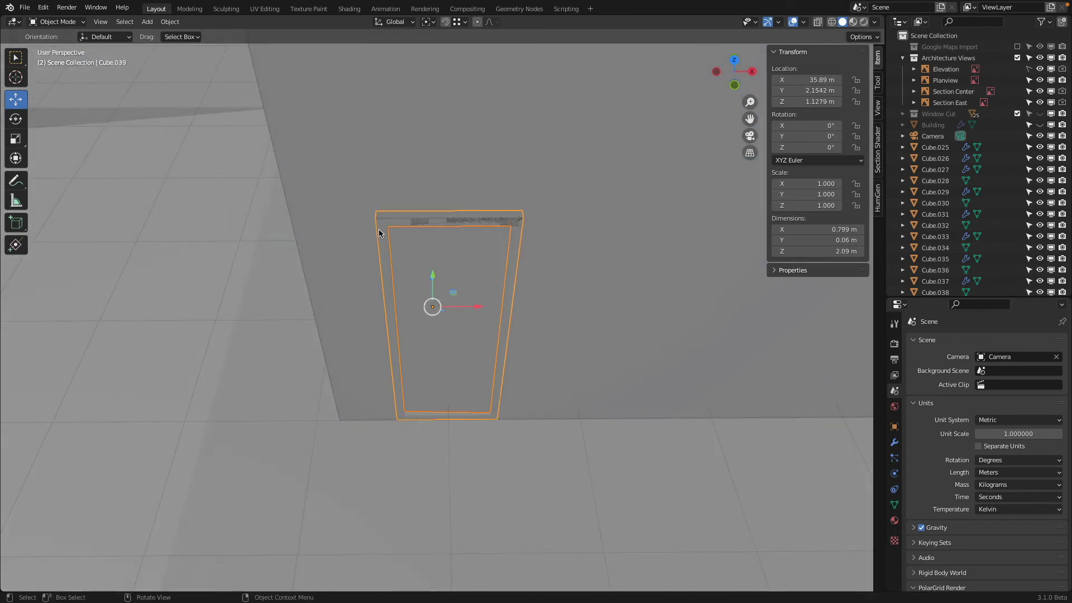
{"action": "key", "text": "Tab"}
{"action": "key", "text": "shift+z"}
{"action": "key", "text": "a"}
{"action": "key", "text": "a"}
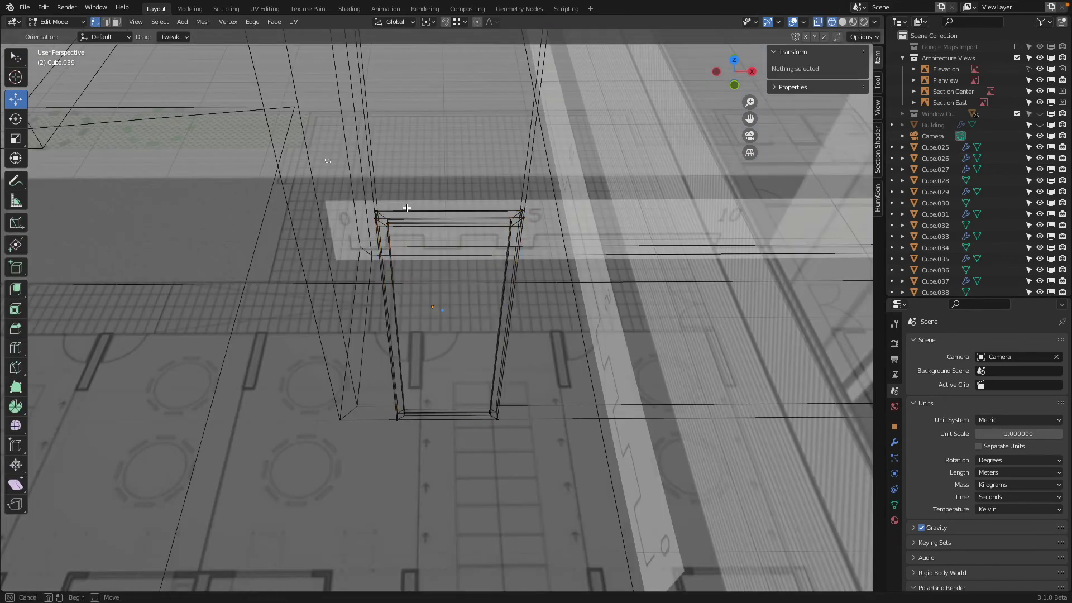
{"action": "key", "text": "b"}
{"action": "left_click_drag", "start_coordinate": [361, 195], "coordinate": [564, 245]}
{"action": "key", "text": "z"}
{"action": "left_click", "coordinate": [654, 251]}
{"action": "middle_click_drag", "start_coordinate": [550, 227], "coordinate": [549, 210]}
{"action": "left_click_drag", "start_coordinate": [452, 151], "coordinate": [468, 250]}
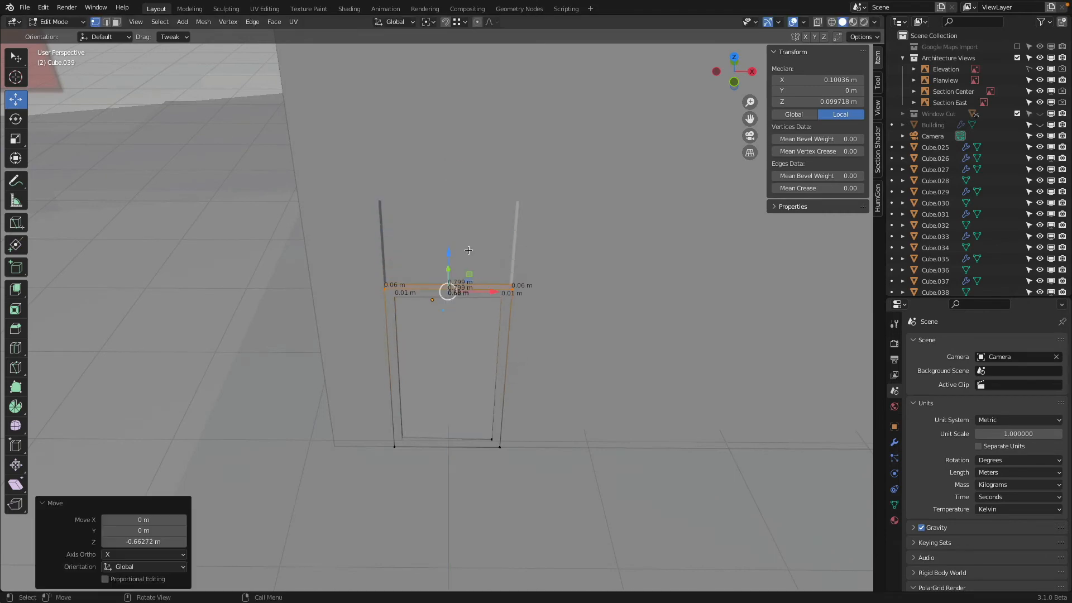
{"action": "key", "text": "Tab"}
Select one long vertical face of the thin door panel and flatten it by scaling to 0 along Y
{"action": "scroll", "coordinate": [527, 201], "scroll_direction": "down", "scroll_amount": 5}
{"action": "middle_click_drag", "start_coordinate": [527, 201], "coordinate": [633, 311]}
{"action": "key", "text": "alt+a"}
{"action": "scroll", "coordinate": [484, 316], "scroll_direction": "up", "scroll_amount": 5}
{"action": "scroll", "coordinate": [480, 289], "scroll_direction": "down", "scroll_amount": 1}
{"action": "scroll", "coordinate": [633, 312], "scroll_direction": "up", "scroll_amount": 6}
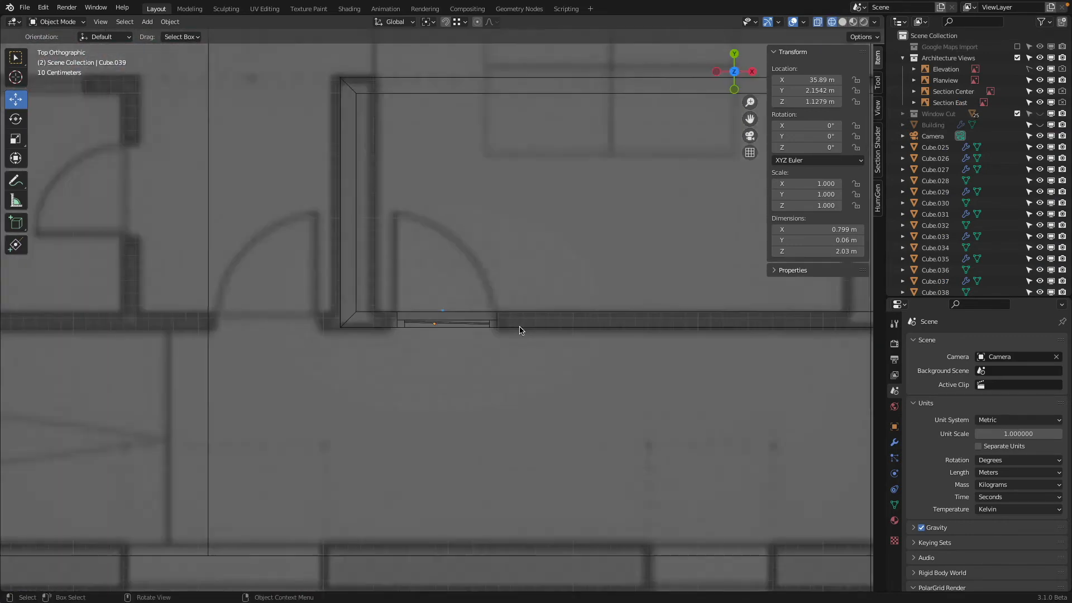
{"action": "left_click", "coordinate": [510, 337]}
{"action": "scroll", "coordinate": [509, 339], "scroll_direction": "up", "scroll_amount": 4}
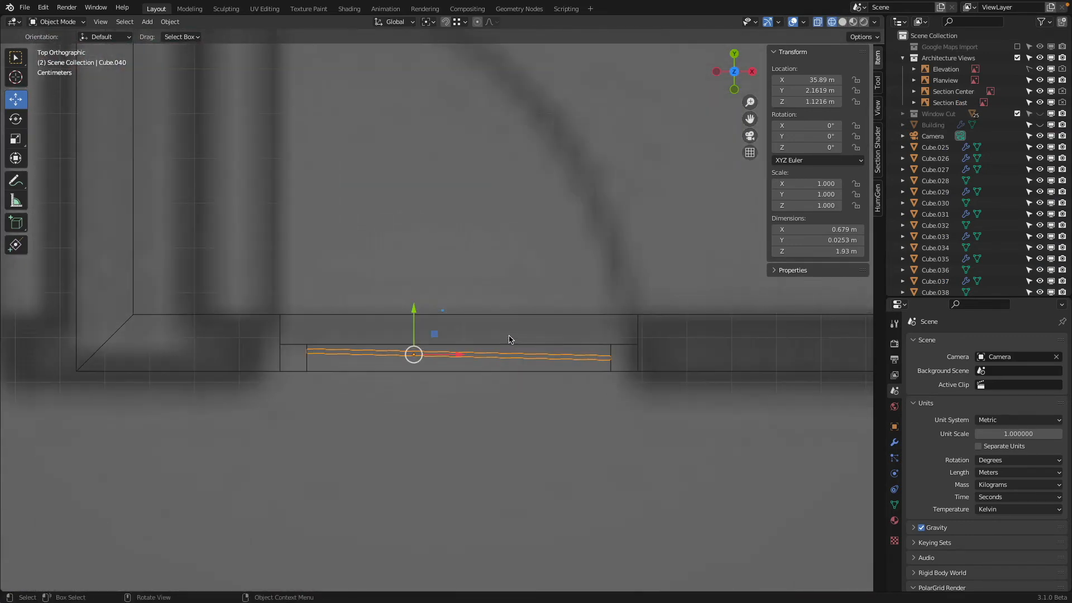
{"action": "key", "text": "Tab"}
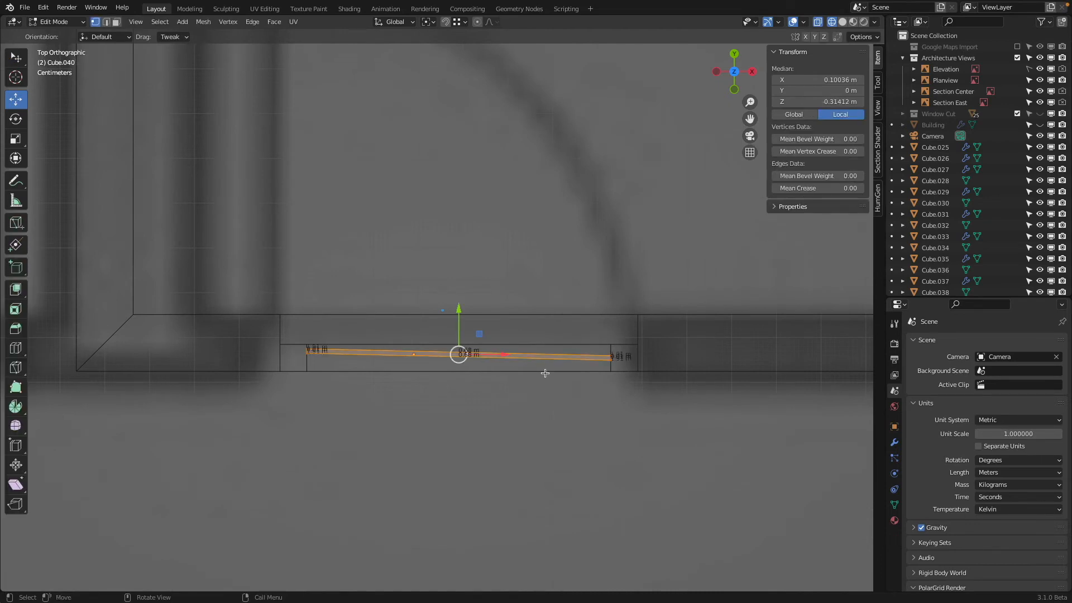
{"action": "left_click", "coordinate": [116, 22]}
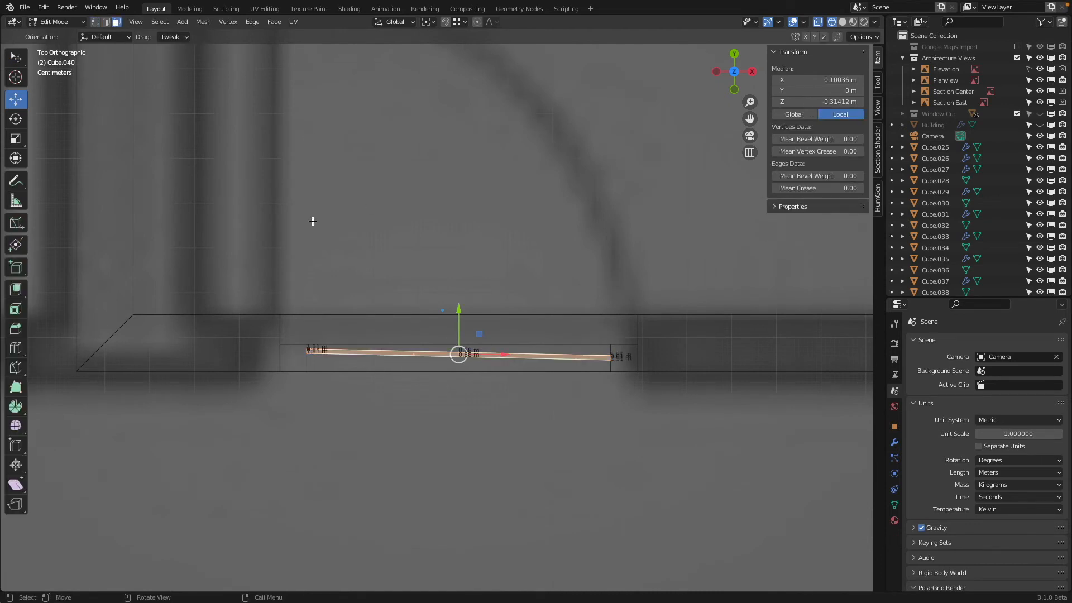
{"action": "left_click", "coordinate": [437, 366]}
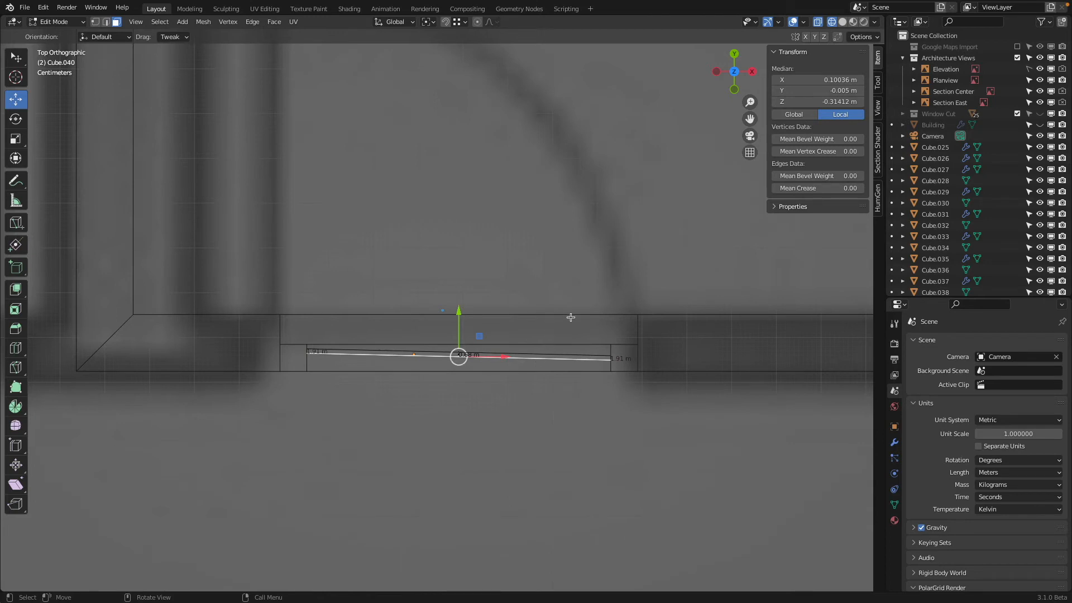
{"action": "key", "text": "s"}
{"action": "key", "text": "y"}
{"action": "key", "text": "0"}
{"action": "key", "text": "Return"}
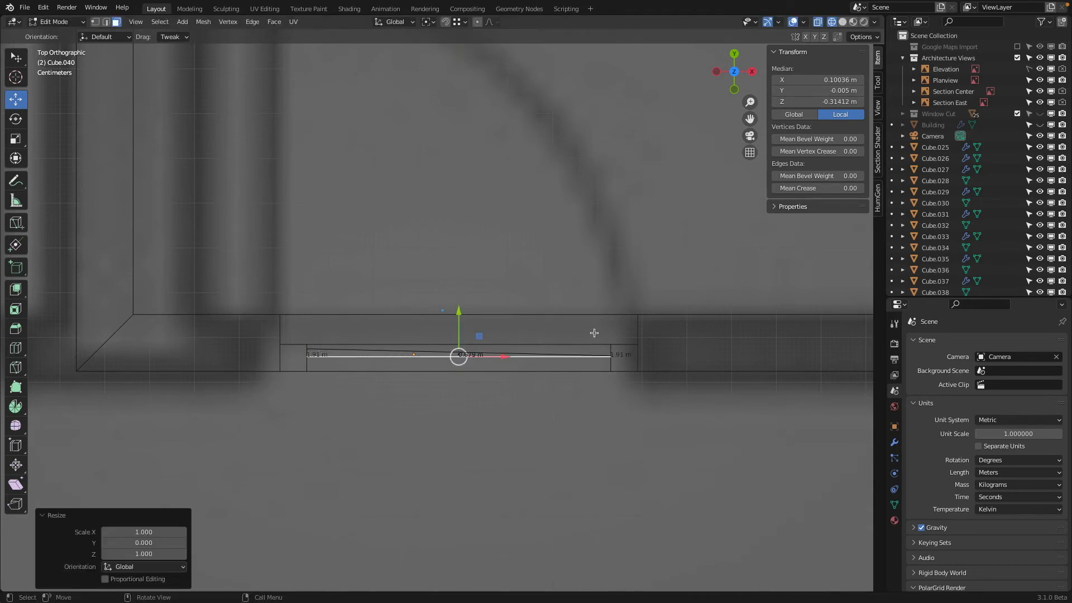
Flatten the door panel's opposite long face by scaling it to 0 along Y
{"action": "left_click", "coordinate": [529, 351]}
{"action": "key", "text": "s"}
{"action": "key", "text": "y"}
{"action": "key", "text": "0"}
{"action": "key", "text": "Return"}
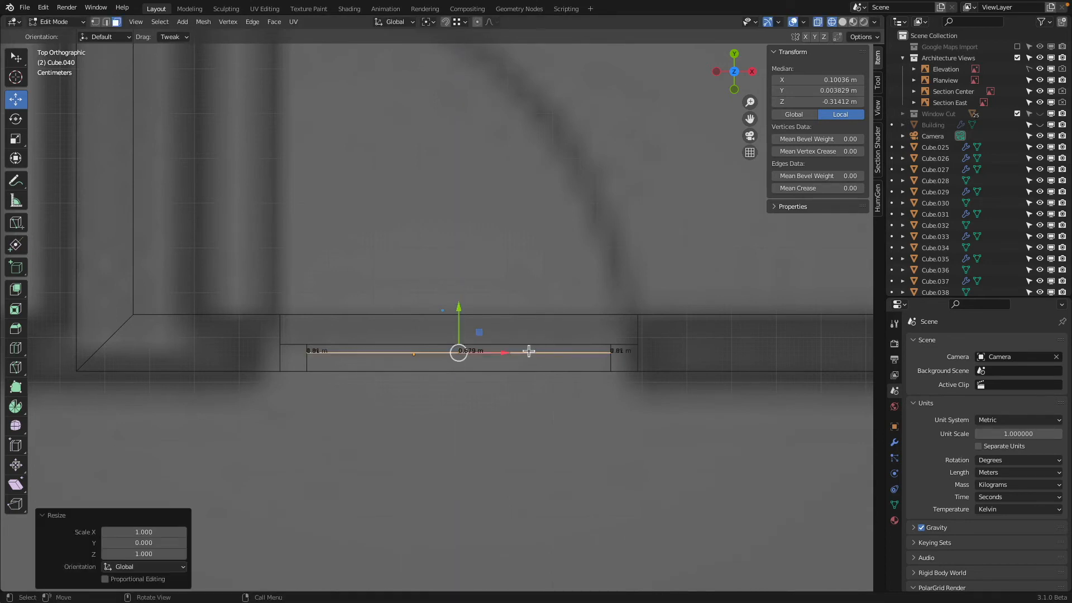
{"action": "left_click", "coordinate": [529, 351]}
{"action": "key", "text": "s"}
{"action": "key", "text": "y"}
{"action": "key", "text": "0"}
{"action": "key", "text": "Return"}
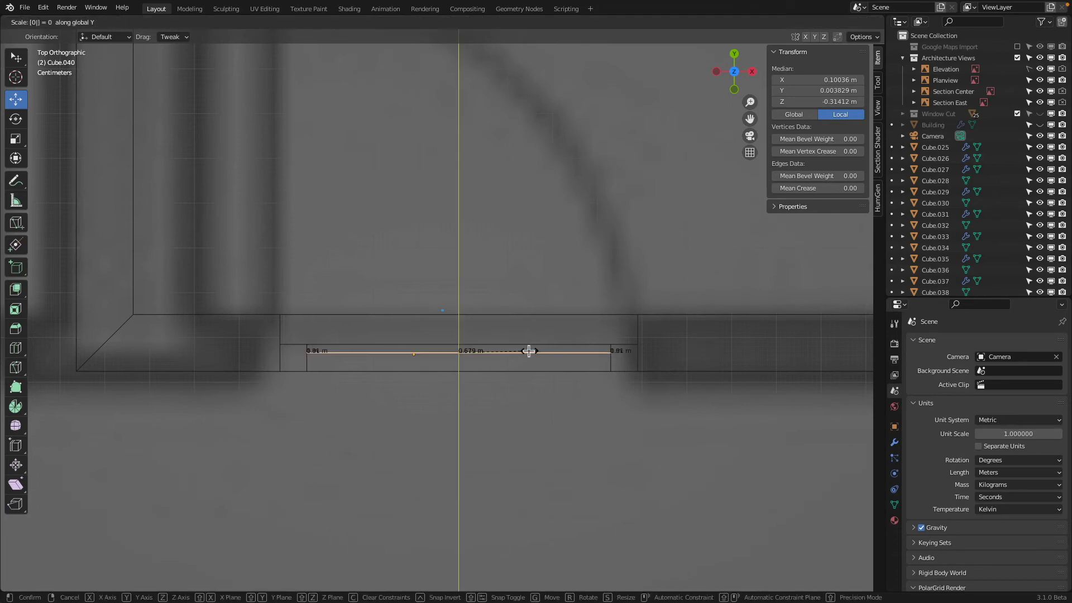
Delete the thin panel inside the toilet-block door frame, keeping the frame
{"action": "key", "text": "Tab"}
{"action": "middle_click_drag", "start_coordinate": [543, 364], "coordinate": [518, 298]}
{"action": "key", "text": "Tab"}
{"action": "key", "text": "x"}
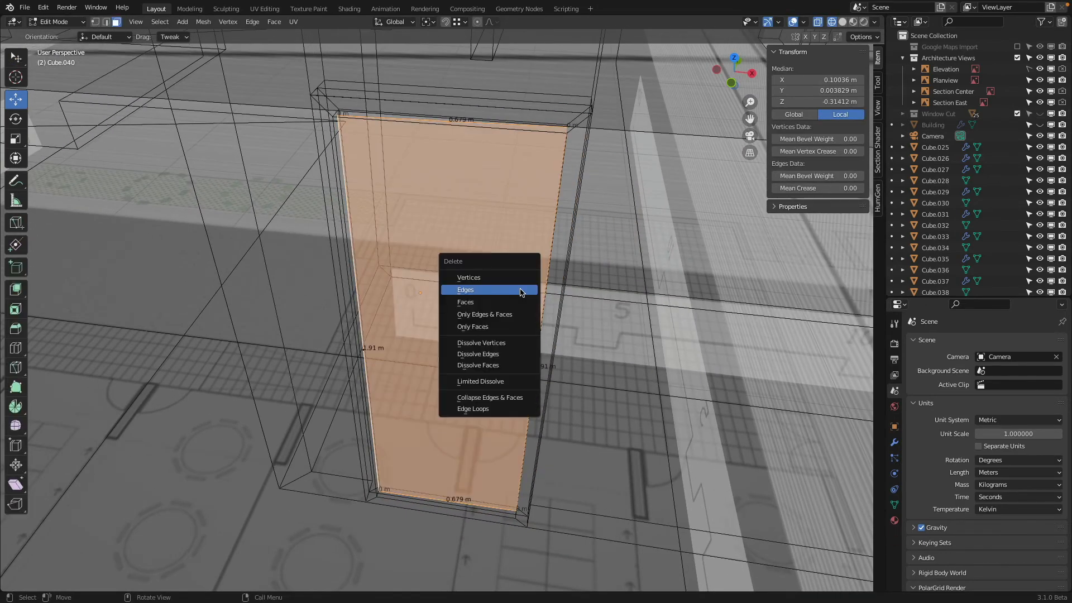
{"action": "left_click", "coordinate": [522, 275]}
{"action": "key", "text": "ctrl+z"}
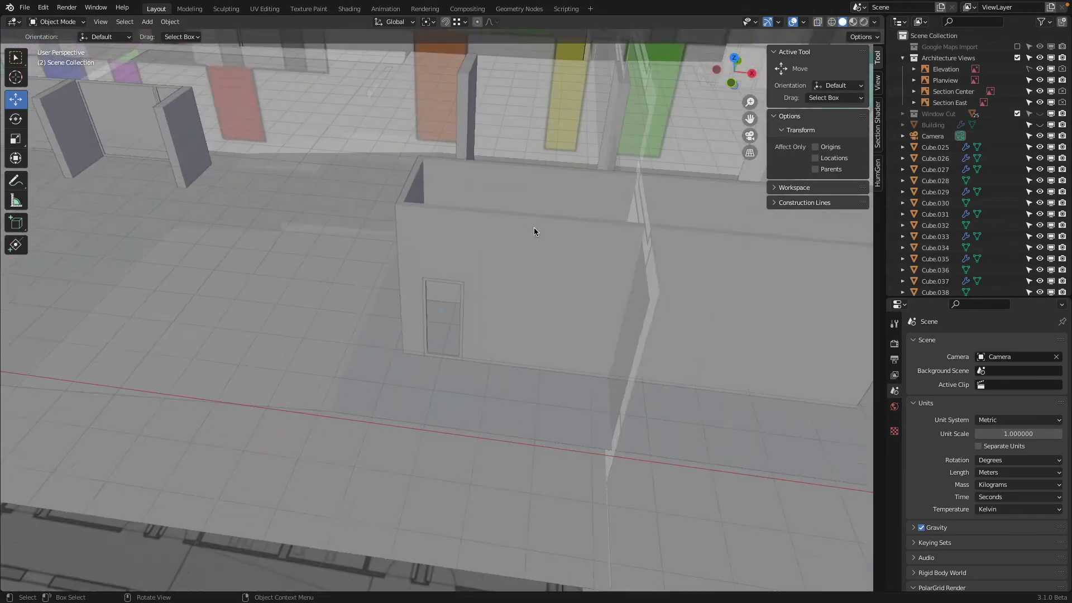
Exclude the Architecture Views collection from the view layer
{"action": "mouse_move", "coordinate": [534, 227]}
{"action": "middle_mouse_down"}
{"action": "mouse_move", "coordinate": [338, 217]}
{"action": "mouse_move", "coordinate": [531, 241]}
{"action": "middle_mouse_up"}
{"action": "scroll", "coordinate": [537, 244], "scroll_direction": "down", "scroll_amount": 15}
{"action": "scroll", "coordinate": [478, 346], "scroll_direction": "up", "scroll_amount": 10}
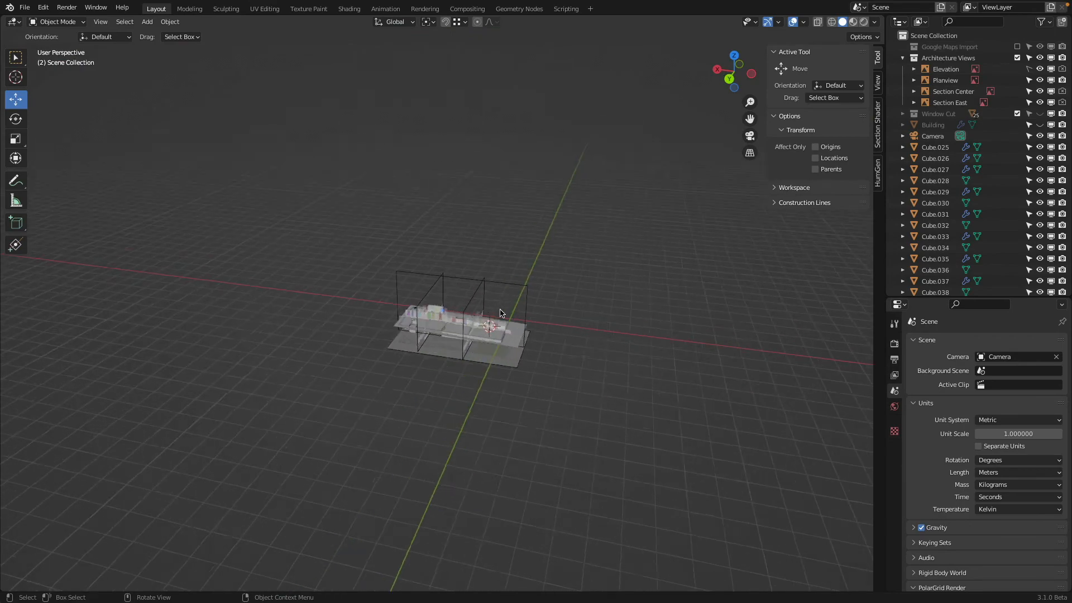
{"action": "scroll", "coordinate": [446, 239], "scroll_direction": "up", "scroll_amount": 4}
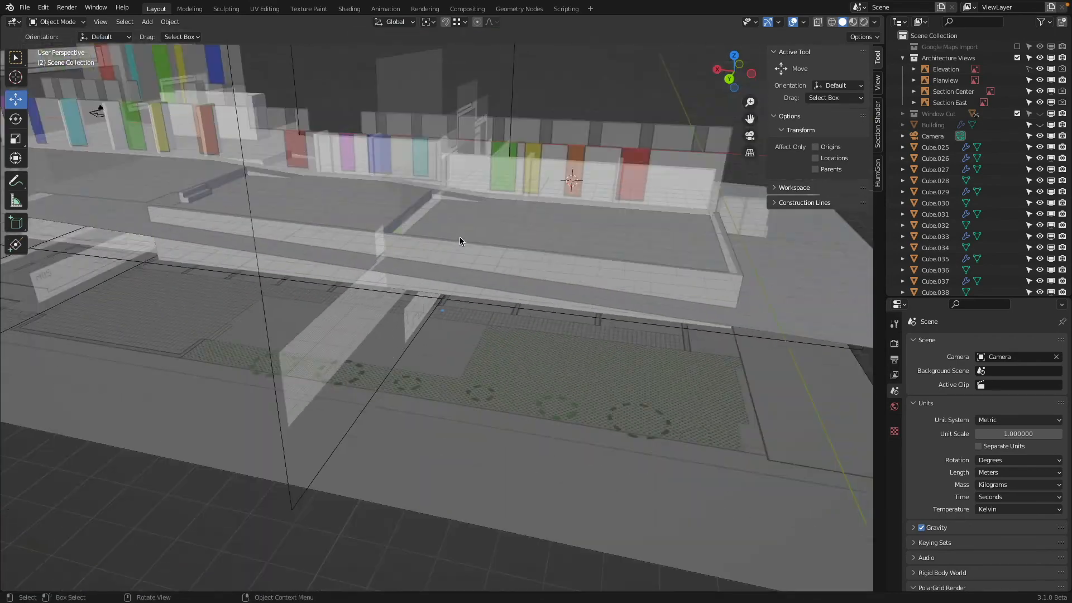
{"action": "left_click", "coordinate": [1018, 57]}
In a top wireframe view, select the three thin panels in the westernmost frames of the window wall (Cube.032, Cube.028 and Cube.030)
{"action": "middle_click_drag", "start_coordinate": [576, 192], "coordinate": [440, 271]}
{"action": "left_click", "coordinate": [424, 244]}
{"action": "key", "text": "KP_7"}
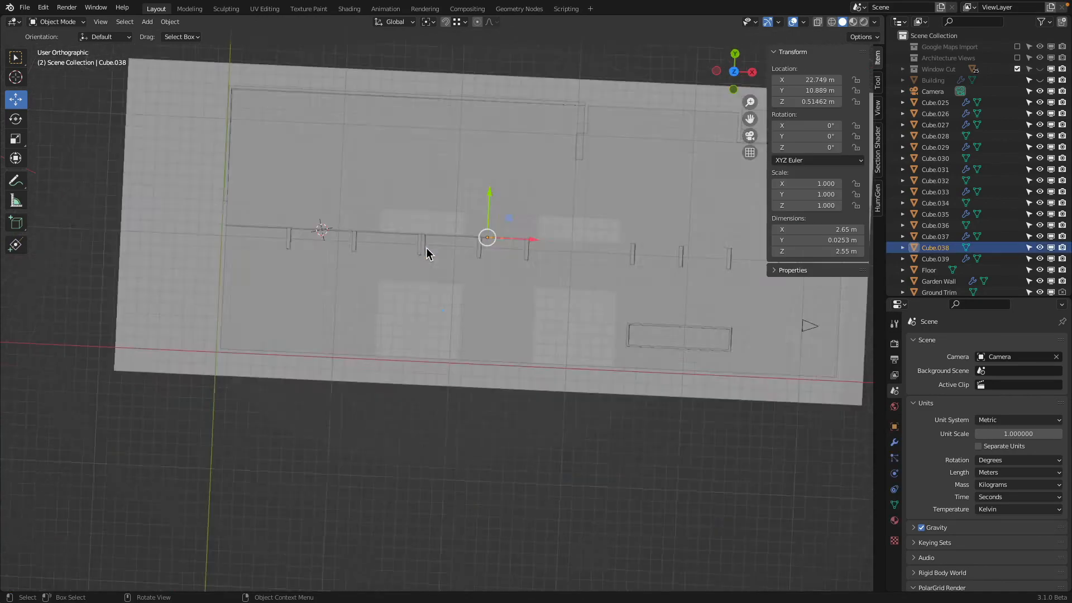
{"action": "key", "text": "shift+z"}
{"action": "scroll", "coordinate": [474, 246], "scroll_direction": "up", "scroll_amount": 7}
{"action": "middle_click_drag", "start_coordinate": [608, 129], "coordinate": [525, 256], "text": "shift"}
{"action": "scroll", "coordinate": [525, 256], "scroll_direction": "up", "scroll_amount": 6}
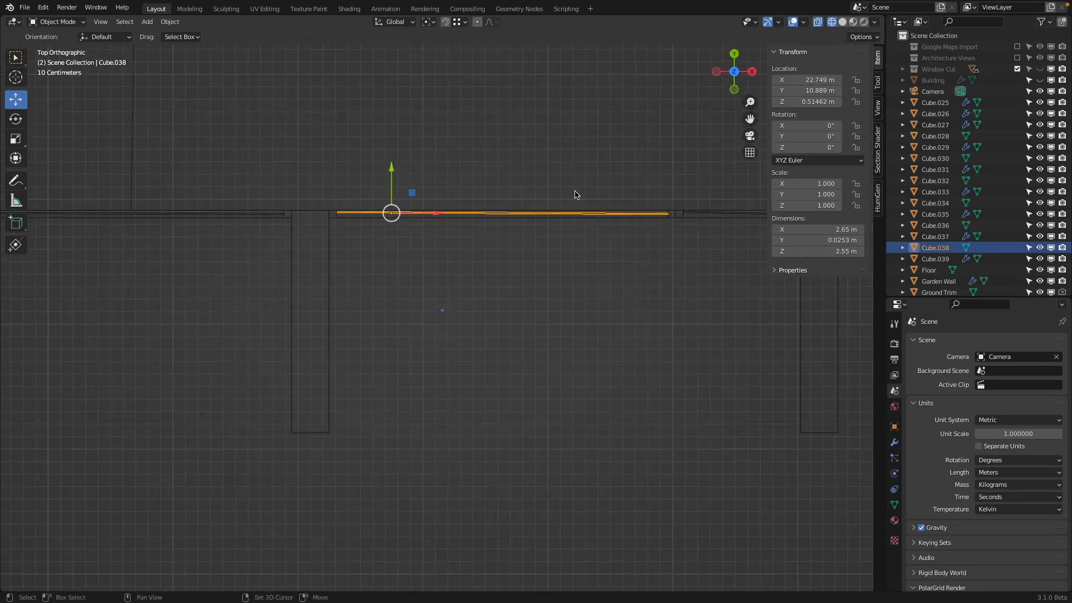
{"action": "middle_click_drag", "start_coordinate": [577, 194], "coordinate": [464, 256], "text": "shift"}
{"action": "middle_click_drag", "start_coordinate": [268, 270], "coordinate": [638, 268], "text": "shift"}
{"action": "middle_click_drag", "start_coordinate": [440, 275], "coordinate": [796, 275], "text": "shift"}
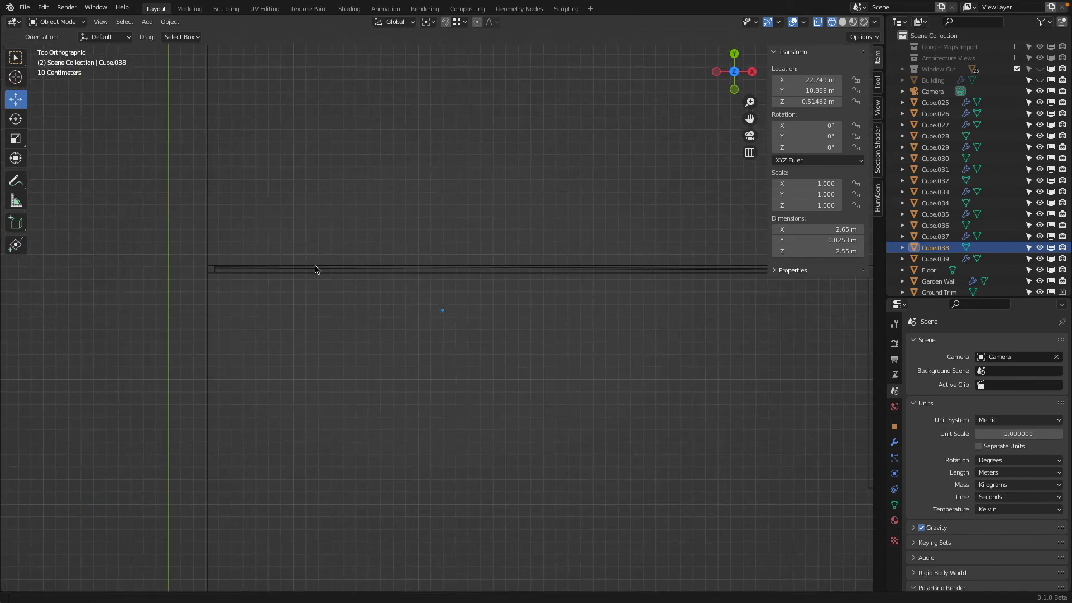
{"action": "left_click", "coordinate": [414, 270]}
{"action": "middle_click_drag", "start_coordinate": [615, 278], "coordinate": [279, 288], "text": "shift"}
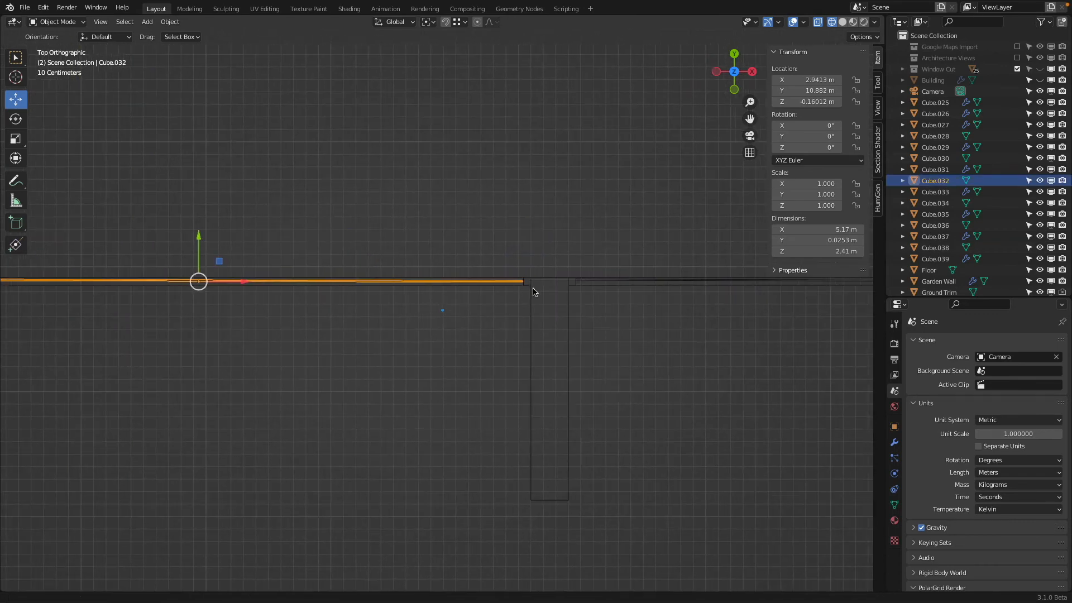
{"action": "middle_click_drag", "start_coordinate": [533, 288], "coordinate": [204, 286], "text": "shift"}
{"action": "left_click", "coordinate": [506, 281], "text": "shift"}
{"action": "middle_click_drag", "start_coordinate": [775, 288], "coordinate": [433, 273], "text": "shift"}
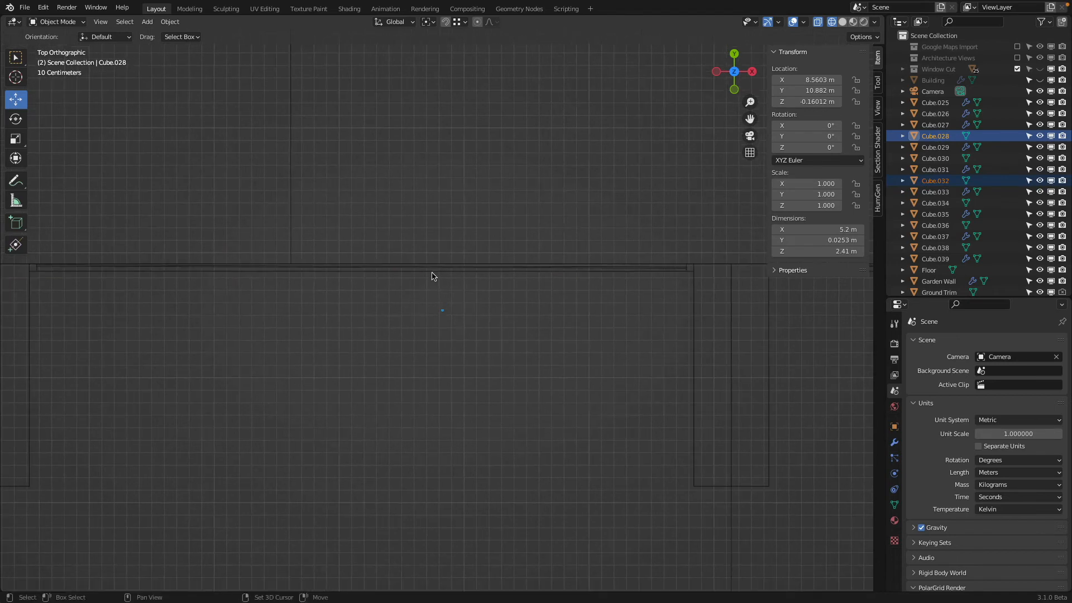
{"action": "left_click", "coordinate": [505, 270], "text": "shift"}
Add the three thin panels in the eastern window-wall frames (Cube.034, Cube.038 and Cube.036) to the selection
{"action": "middle_click_drag", "start_coordinate": [505, 270], "coordinate": [224, 276], "text": "shift"}
{"action": "middle_click_drag", "start_coordinate": [698, 282], "coordinate": [288, 283], "text": "shift"}
{"action": "left_click", "coordinate": [426, 278], "text": "shift"}
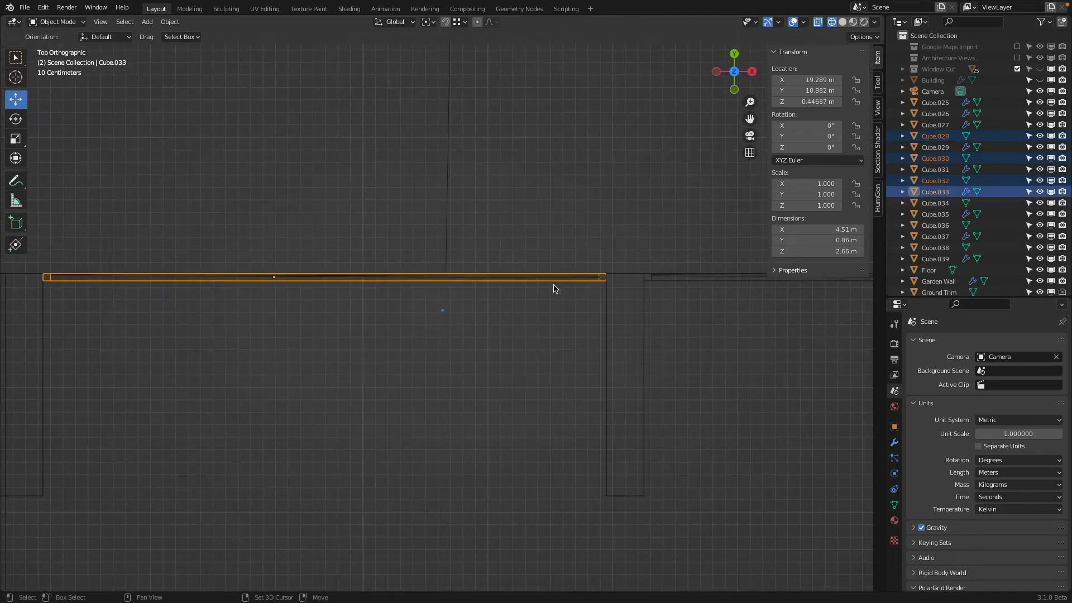
{"action": "middle_click_drag", "start_coordinate": [553, 287], "coordinate": [477, 288], "text": "shift"}
{"action": "middle_click_drag", "start_coordinate": [408, 290], "coordinate": [327, 292], "text": "shift"}
{"action": "left_click", "coordinate": [324, 284], "text": "shift"}
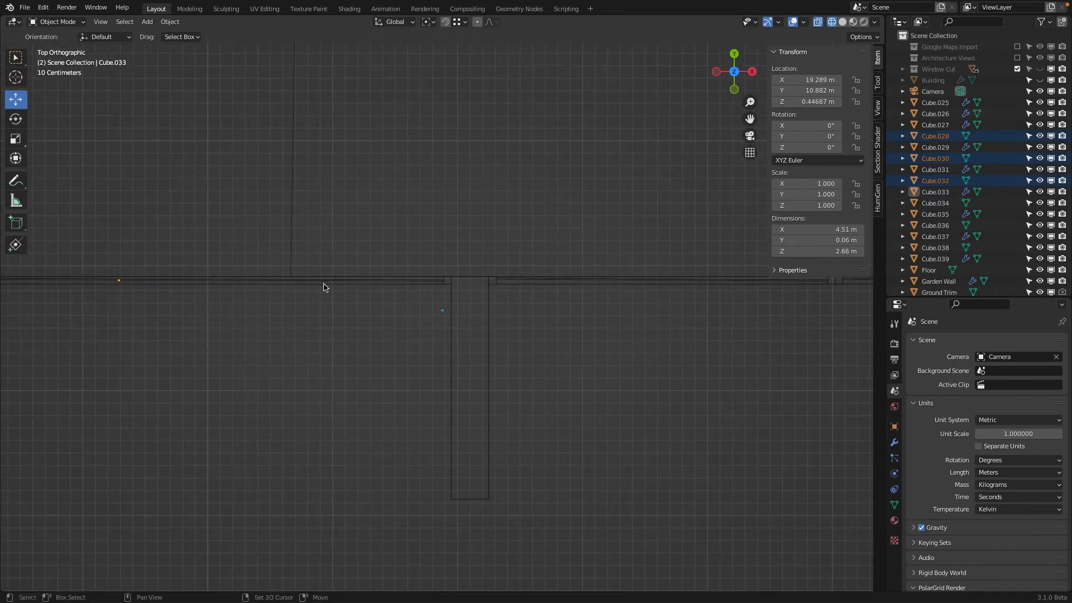
{"action": "left_click", "coordinate": [323, 285], "text": "shift"}
{"action": "left_click", "coordinate": [322, 281], "text": "shift"}
{"action": "left_click", "coordinate": [320, 284], "text": "shift"}
{"action": "left_click", "coordinate": [320, 284], "text": "shift"}
{"action": "middle_click_drag", "start_coordinate": [320, 284], "coordinate": [246, 308], "text": "shift"}
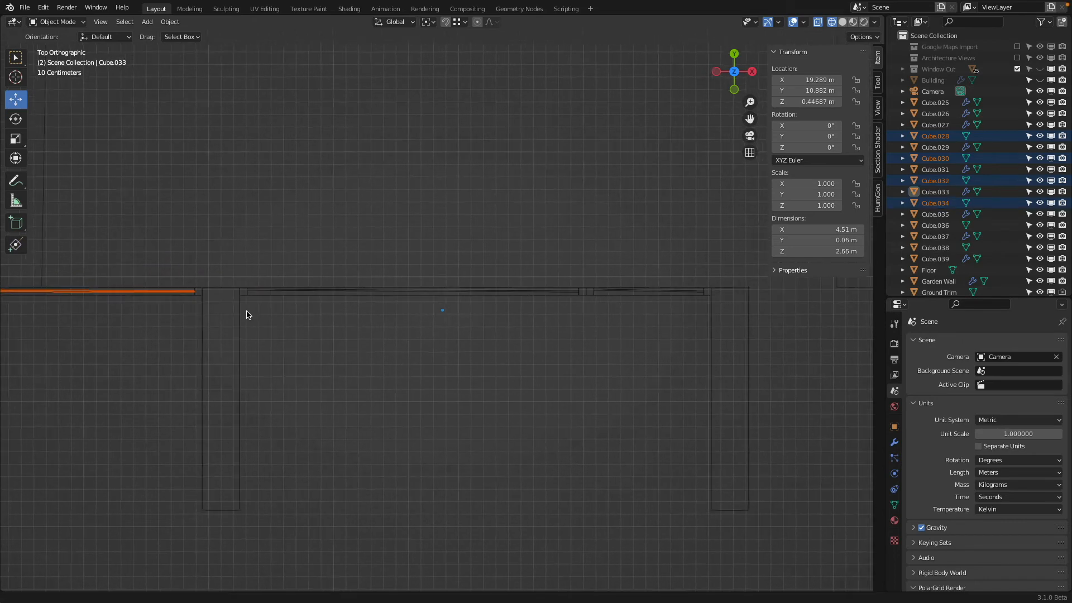
{"action": "left_click", "coordinate": [411, 291], "text": "shift"}
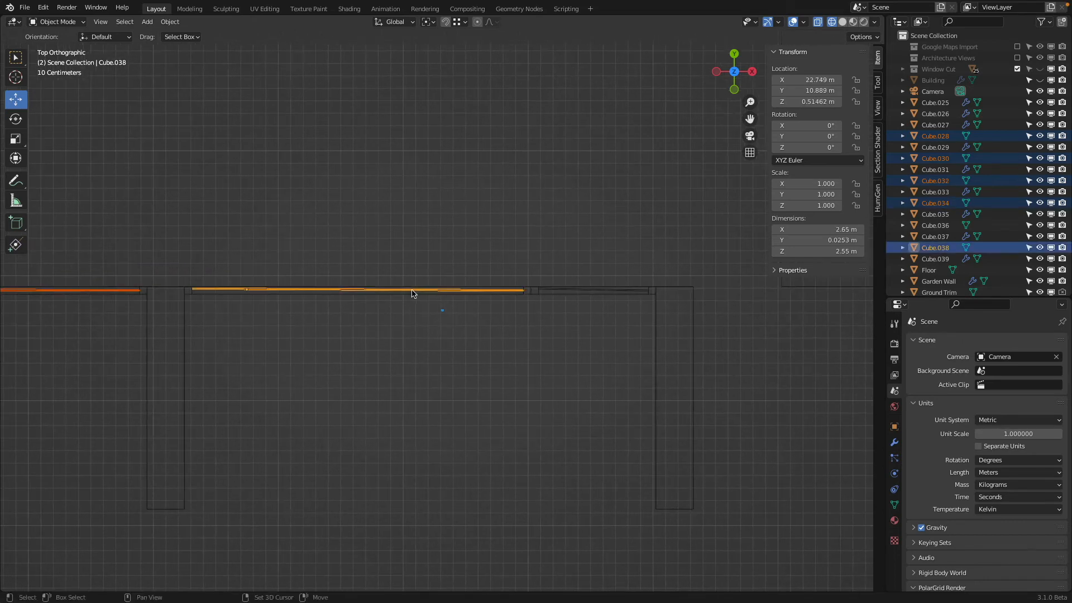
{"action": "left_click", "coordinate": [605, 289], "text": "shift"}
{"action": "middle_click_drag", "start_coordinate": [582, 289], "coordinate": [354, 276], "text": "shift"}
{"action": "scroll", "coordinate": [412, 276], "scroll_direction": "down", "scroll_amount": 5}
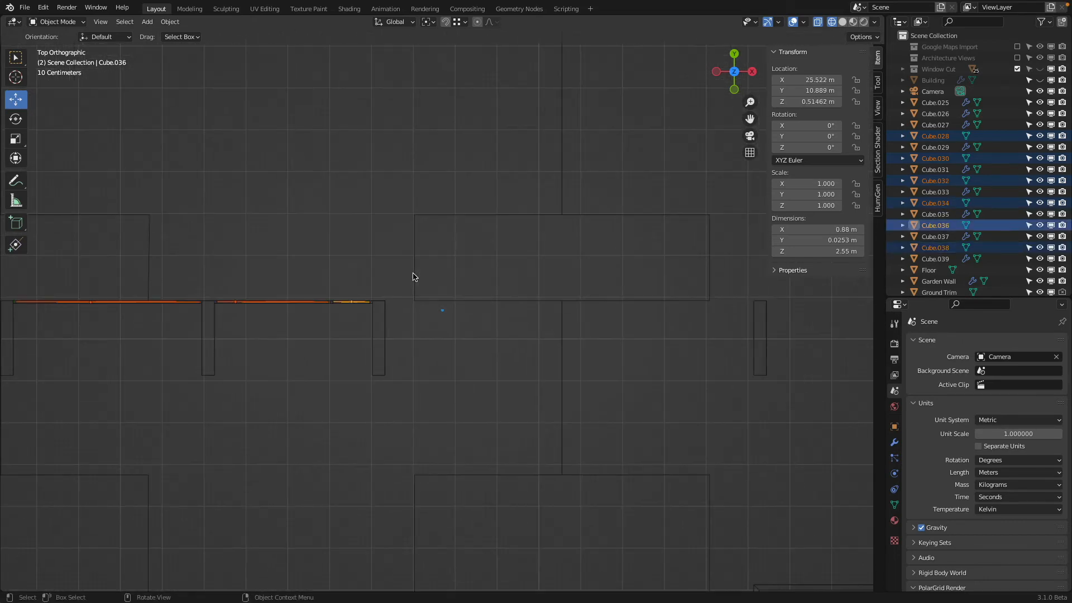
Edit the selected panels in solid shading and select only the north-facing faces of the three eastern ones
{"action": "key", "text": "KP_1"}
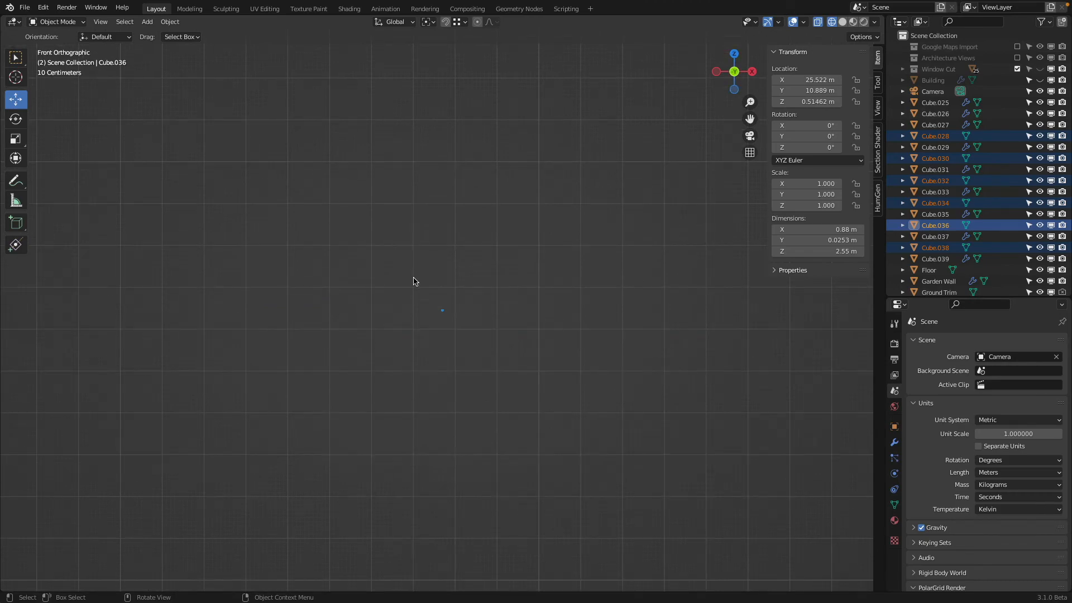
{"action": "mouse_move", "coordinate": [413, 278]}
{"action": "middle_mouse_down"}
{"action": "mouse_move", "coordinate": [483, 309]}
{"action": "mouse_move", "coordinate": [288, 366]}
{"action": "mouse_move", "coordinate": [465, 332]}
{"action": "middle_mouse_up"}
{"action": "key", "text": "z"}
{"action": "left_click", "coordinate": [690, 314]}
{"action": "middle_click_drag", "start_coordinate": [690, 313], "coordinate": [346, 439]}
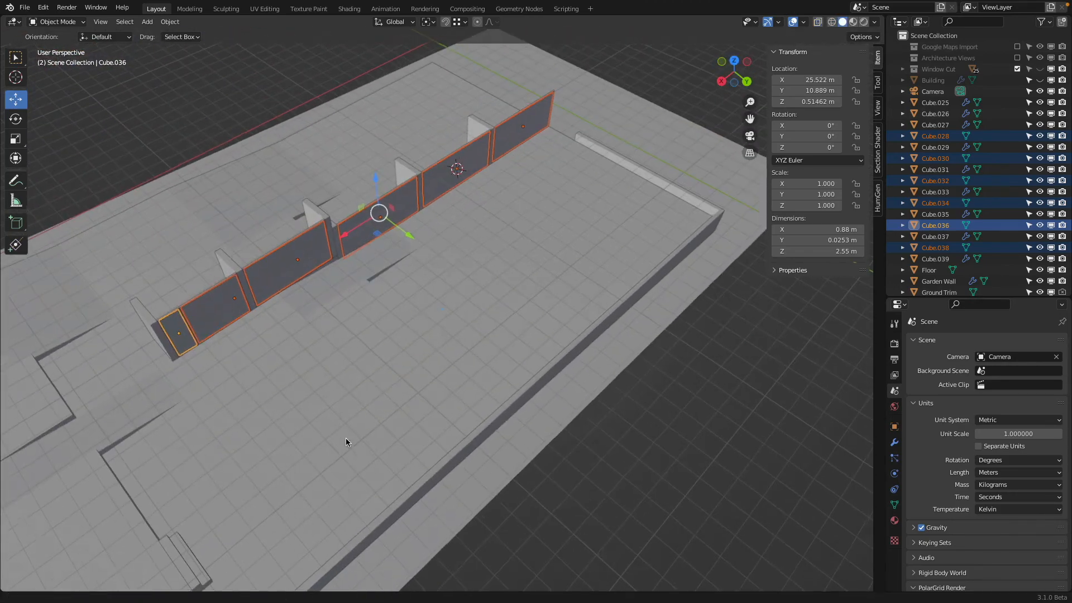
{"action": "key", "text": "Tab"}
{"action": "middle_click_drag", "start_coordinate": [412, 279], "coordinate": [350, 277]}
{"action": "middle_click_drag", "start_coordinate": [346, 235], "coordinate": [359, 297], "text": "shift"}
{"action": "scroll", "coordinate": [256, 246], "scroll_direction": "up", "scroll_amount": 2}
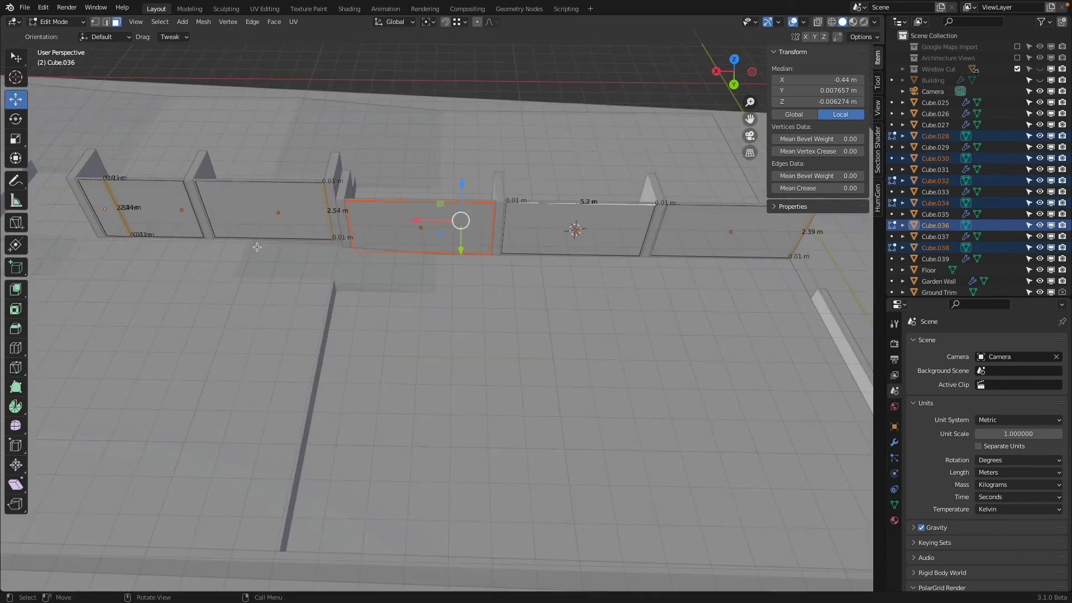
{"action": "key", "text": "alt+a"}
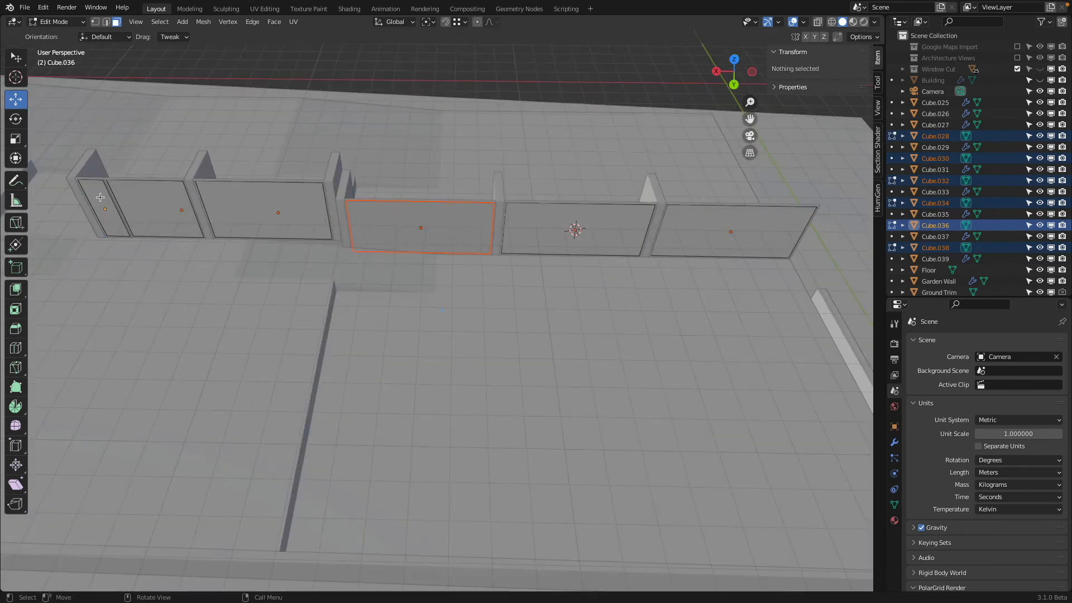
{"action": "left_click", "coordinate": [100, 198]}
{"action": "left_click", "coordinate": [152, 205], "text": "shift"}
{"action": "left_click", "coordinate": [263, 216], "text": "shift"}
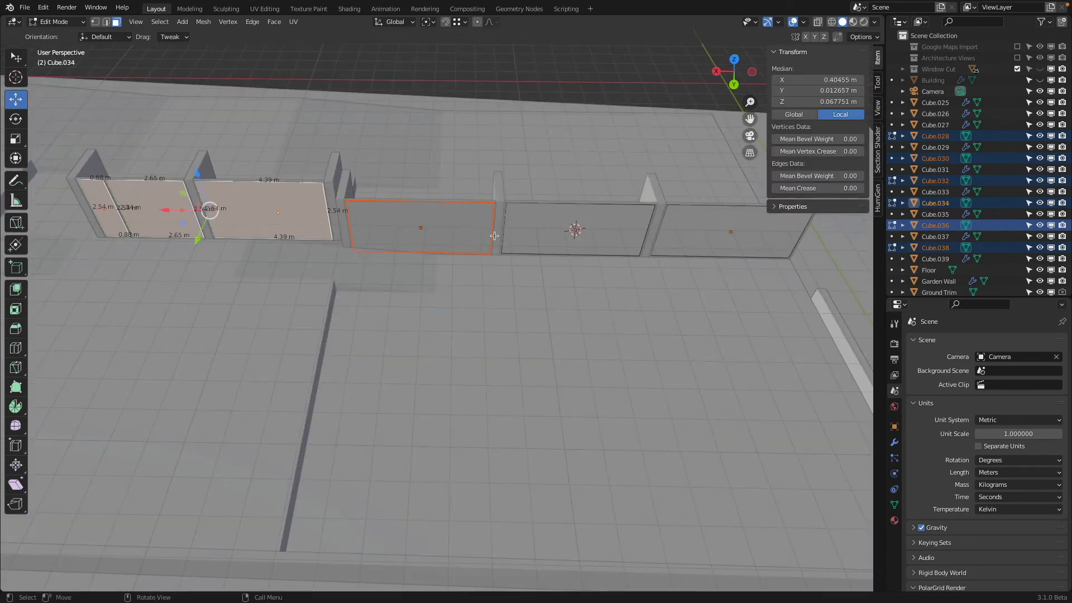
Add the two westernmost panels' north-facing faces to the selection and flatten the selected faces by scaling to 0 along Y
{"action": "key", "text": "Tab"}
{"action": "middle_click_drag", "start_coordinate": [485, 237], "coordinate": [443, 274]}
{"action": "scroll", "coordinate": [471, 207], "scroll_direction": "up", "scroll_amount": 3}
{"action": "scroll", "coordinate": [444, 277], "scroll_direction": "up", "scroll_amount": 4}
{"action": "scroll", "coordinate": [438, 278], "scroll_direction": "down", "scroll_amount": 6}
{"action": "key", "text": "Tab"}
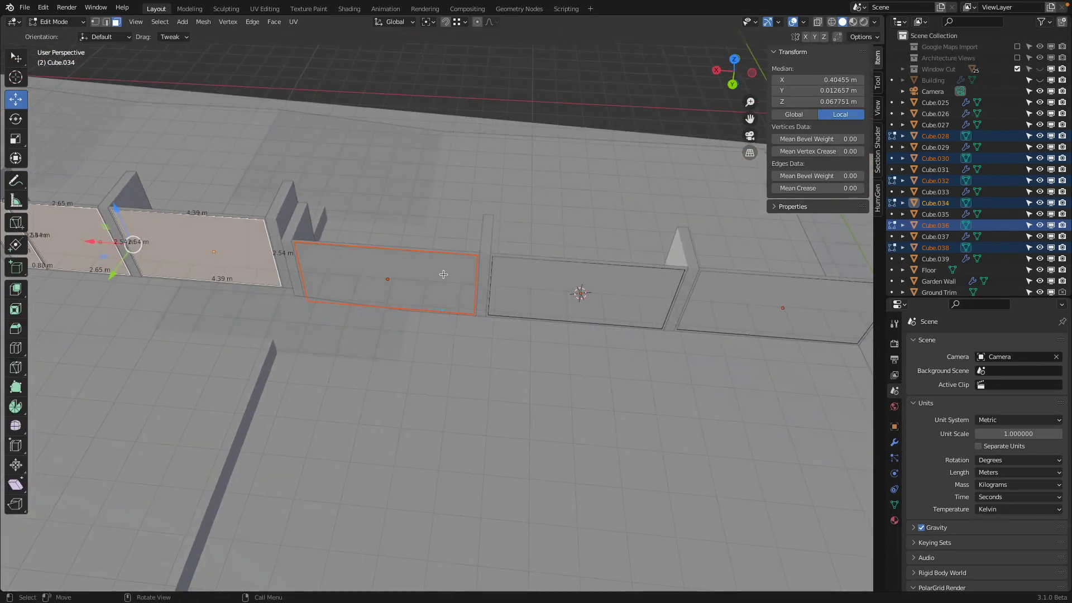
{"action": "left_click", "coordinate": [575, 299], "text": "shift"}
{"action": "left_click", "coordinate": [755, 309], "text": "shift"}
{"action": "middle_click_drag", "start_coordinate": [546, 218], "coordinate": [530, 216]}
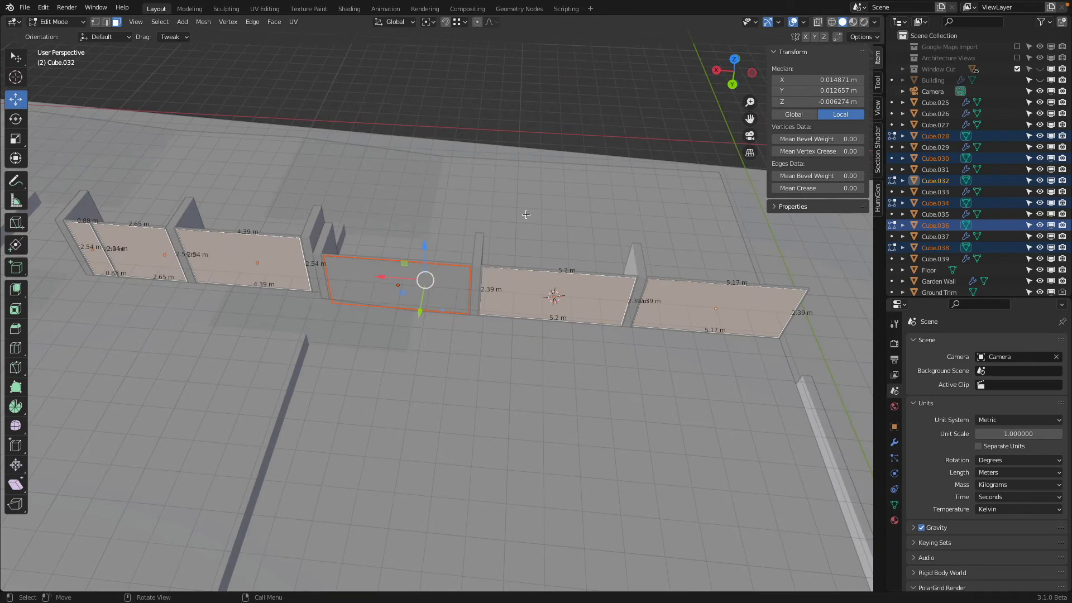
{"action": "key", "text": "s"}
{"action": "key", "text": "y"}
{"action": "key", "text": "0"}
{"action": "key", "text": "Return"}
Select the opposite, south-facing faces of the same five panels and flatten them by scaling to 0 along Y
{"action": "middle_click_drag", "start_coordinate": [525, 215], "coordinate": [245, 330]}
{"action": "left_click", "coordinate": [235, 333]}
{"action": "left_click", "coordinate": [356, 268], "text": "shift"}
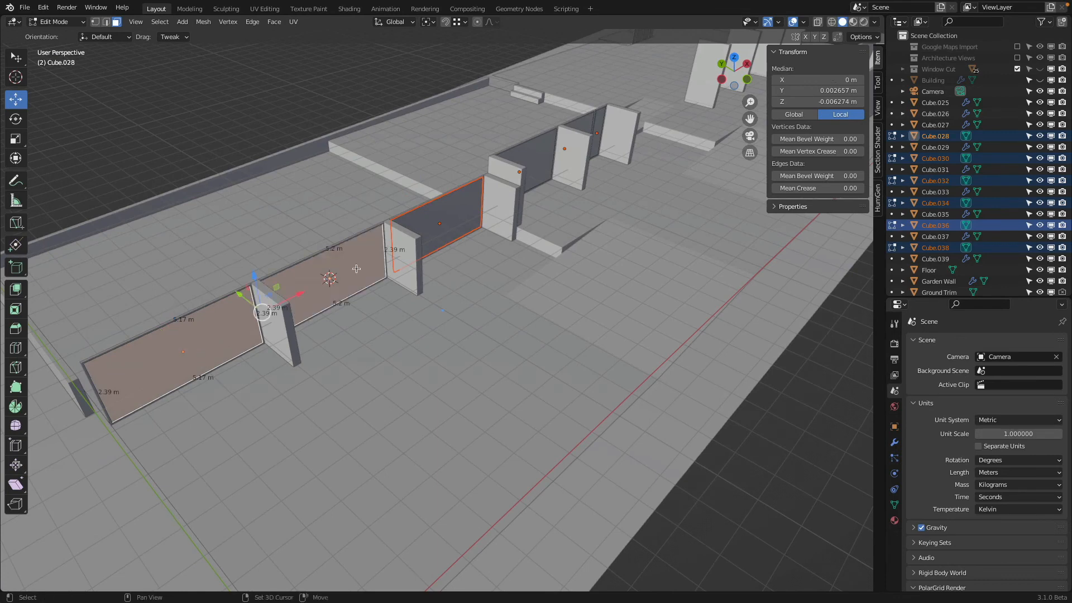
{"action": "left_click", "coordinate": [531, 159], "text": "shift"}
{"action": "left_click", "coordinate": [583, 129], "text": "shift"}
{"action": "middle_click_drag", "start_coordinate": [583, 129], "coordinate": [632, 143]}
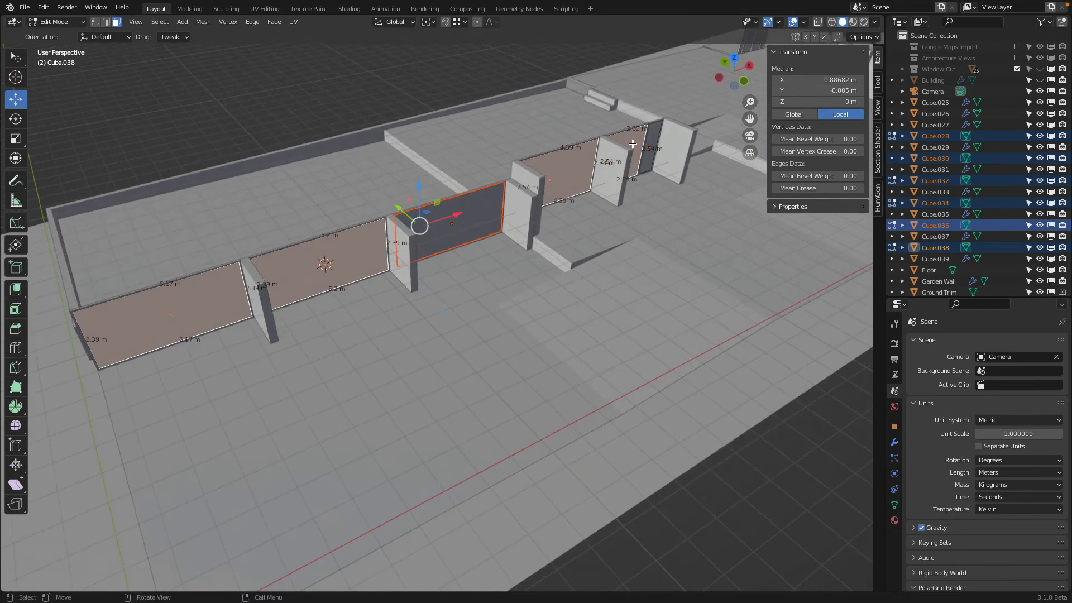
{"action": "key", "text": "s"}
{"action": "key", "text": "y"}
{"action": "key", "text": "0"}
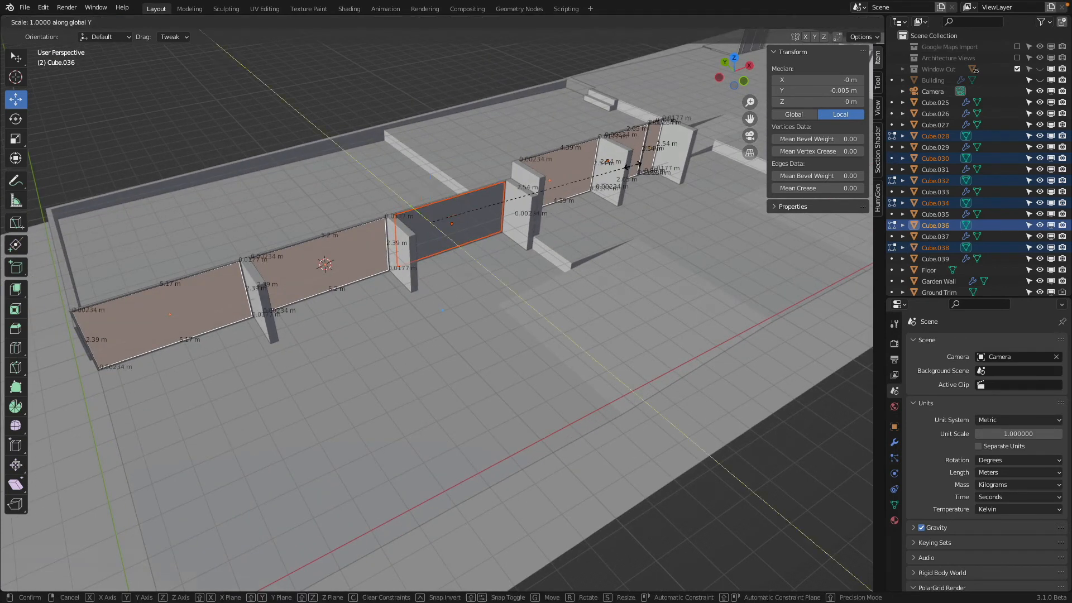
{"action": "key", "text": "Return"}
Return to Object Mode and move the selected panels about -0.0077 m along Y to centre them in their frames
{"action": "key", "text": "KP_7"}
{"action": "scroll", "coordinate": [283, 219], "scroll_direction": "up", "scroll_amount": 7}
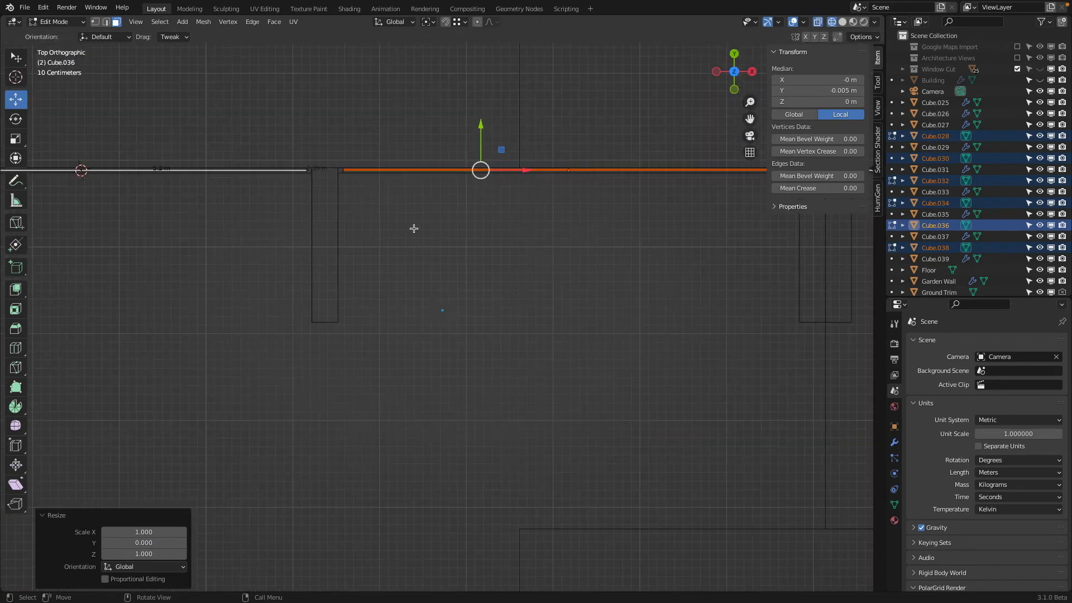
{"action": "middle_click_drag", "start_coordinate": [254, 173], "coordinate": [457, 314], "text": "shift"}
{"action": "scroll", "coordinate": [457, 314], "scroll_direction": "up", "scroll_amount": 7}
{"action": "key", "text": "Tab"}
{"action": "scroll", "coordinate": [616, 324], "scroll_direction": "down", "scroll_amount": 2}
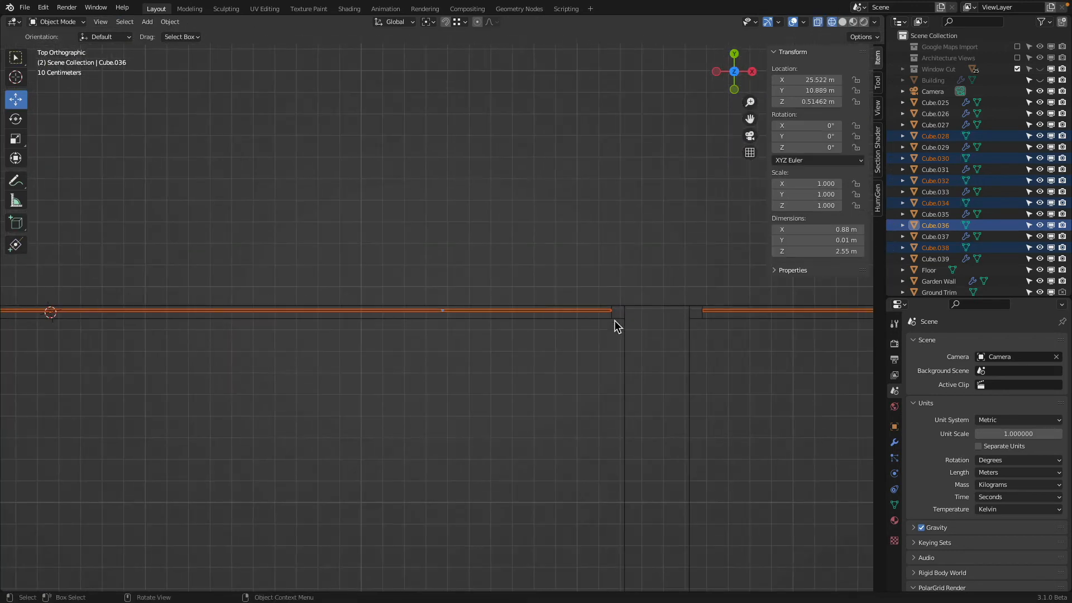
{"action": "middle_click_drag", "start_coordinate": [73, 292], "coordinate": [498, 269], "text": "shift"}
{"action": "scroll", "coordinate": [498, 269], "scroll_direction": "down", "scroll_amount": 3}
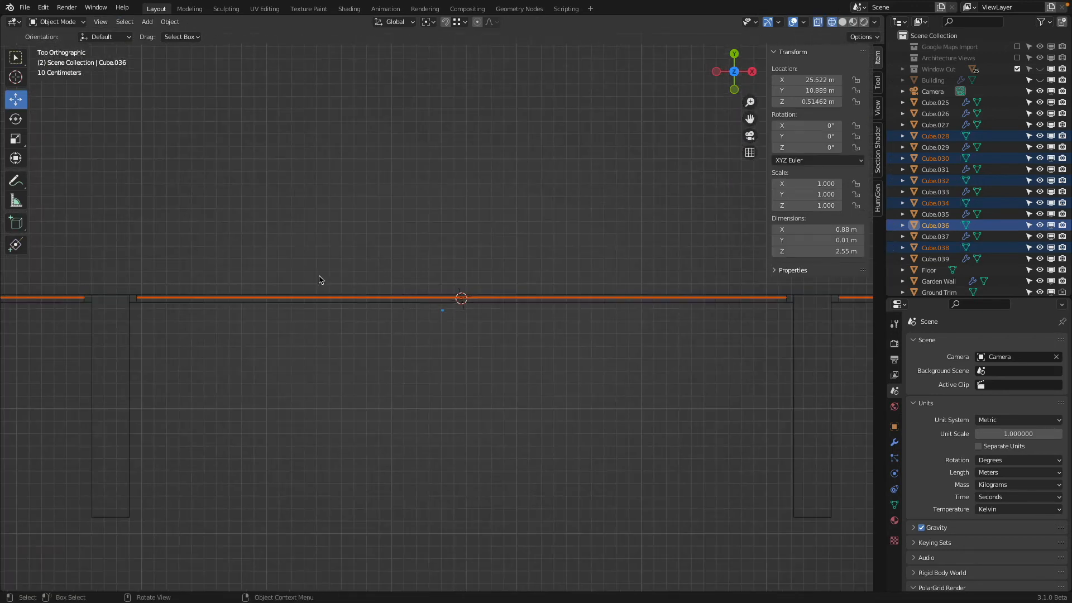
{"action": "key", "text": "KP_3"}
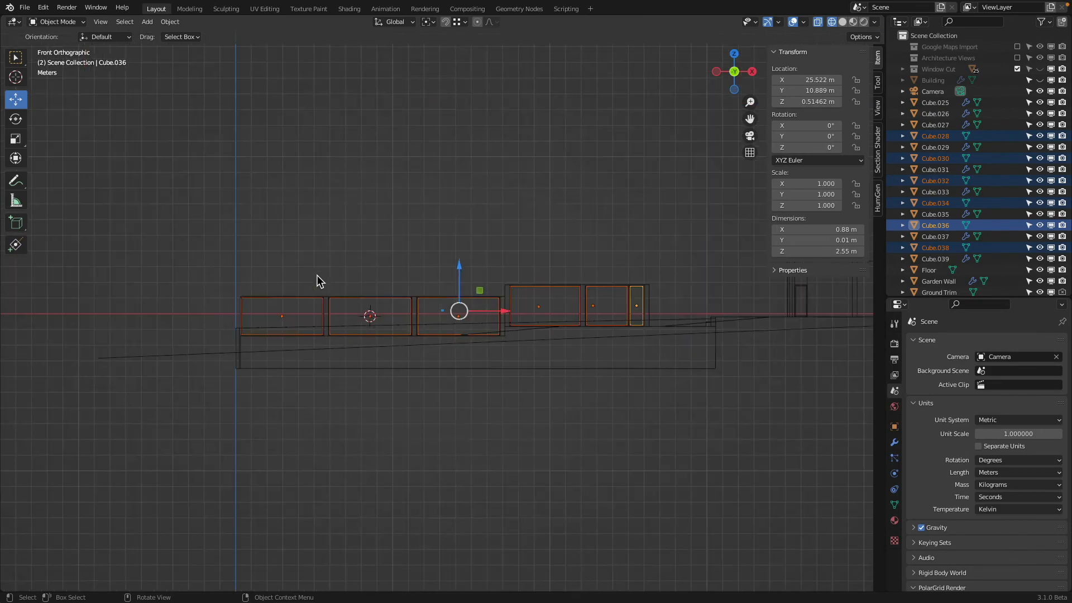
{"action": "scroll", "coordinate": [474, 363], "scroll_direction": "up", "scroll_amount": 12}
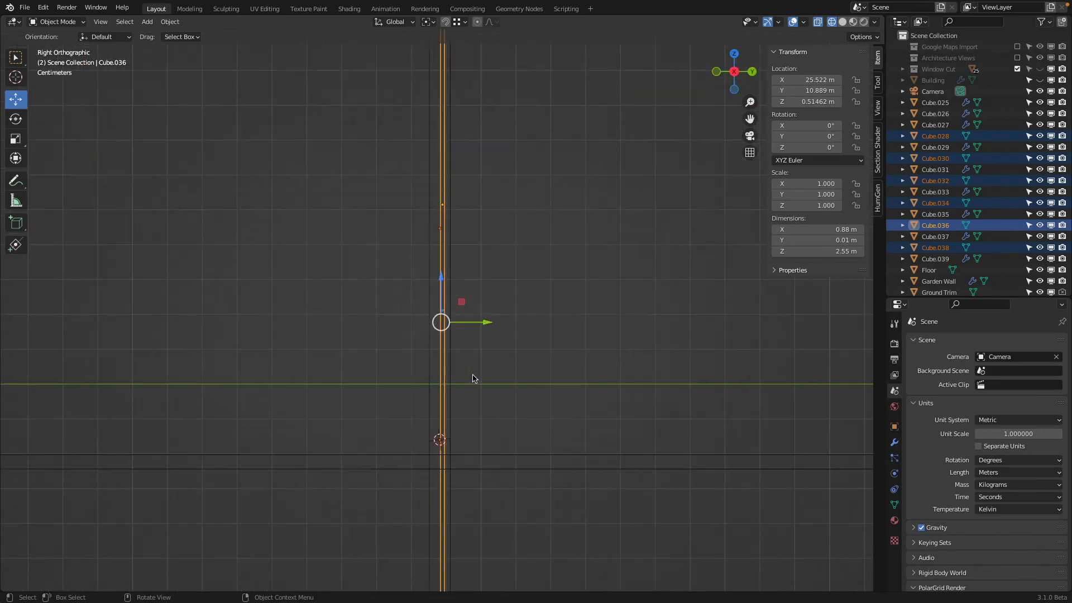
{"action": "left_click_drag", "start_coordinate": [479, 345], "coordinate": [474, 340]}
{"action": "scroll", "coordinate": [474, 340], "scroll_direction": "down", "scroll_amount": 8}
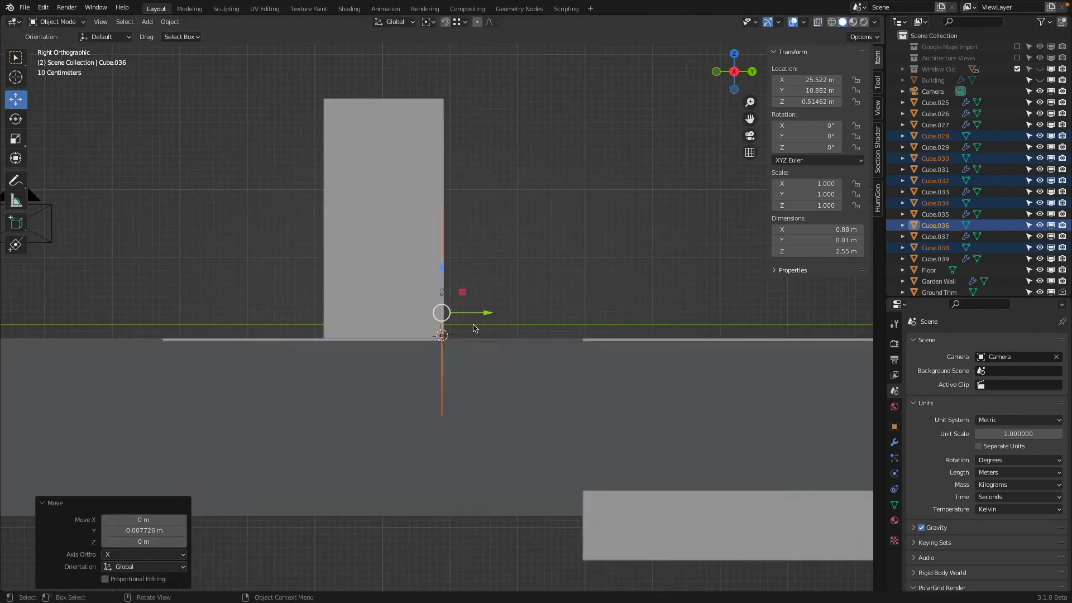
Set the toilet-block door frame's origin to its geometry and snap the 3D cursor to the frame
{"action": "middle_click_drag", "start_coordinate": [472, 327], "coordinate": [428, 323]}
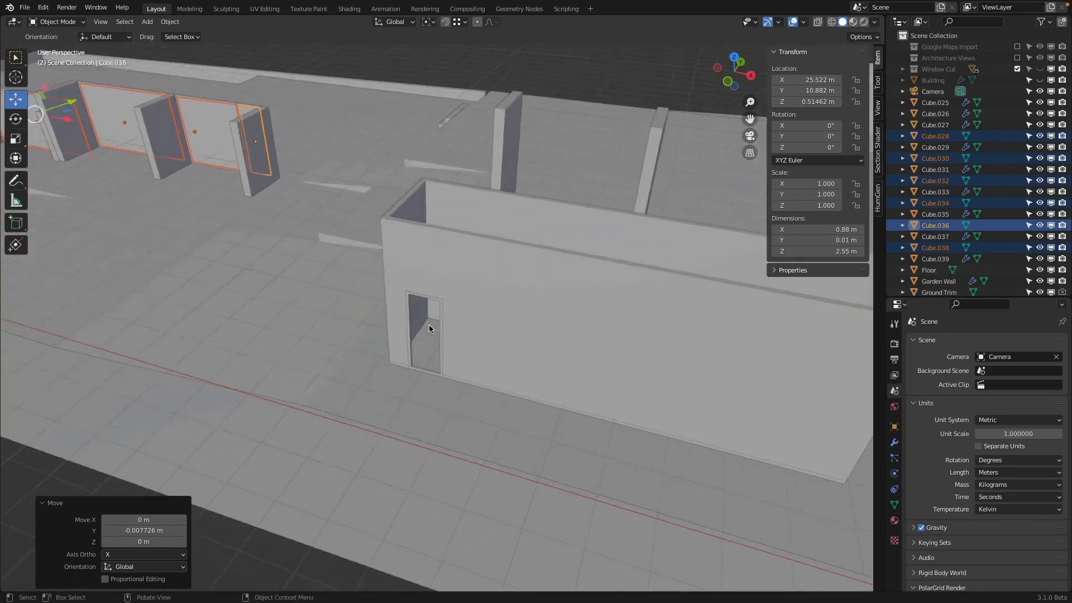
{"action": "scroll", "coordinate": [429, 327], "scroll_direction": "up", "scroll_amount": 8}
{"action": "middle_click_drag", "start_coordinate": [429, 391], "coordinate": [370, 455]}
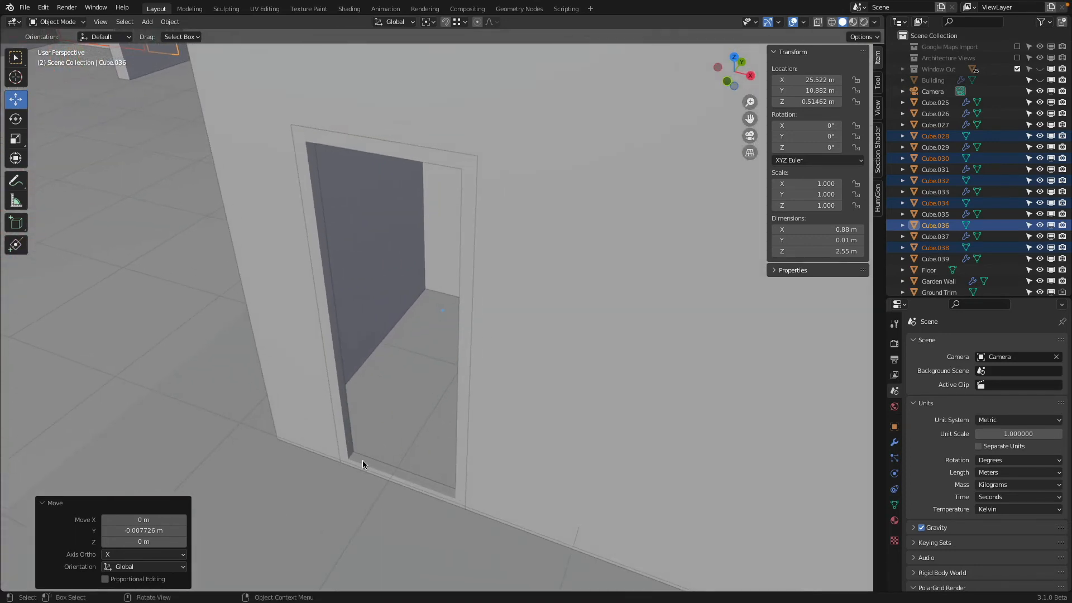
{"action": "left_click", "coordinate": [363, 460]}
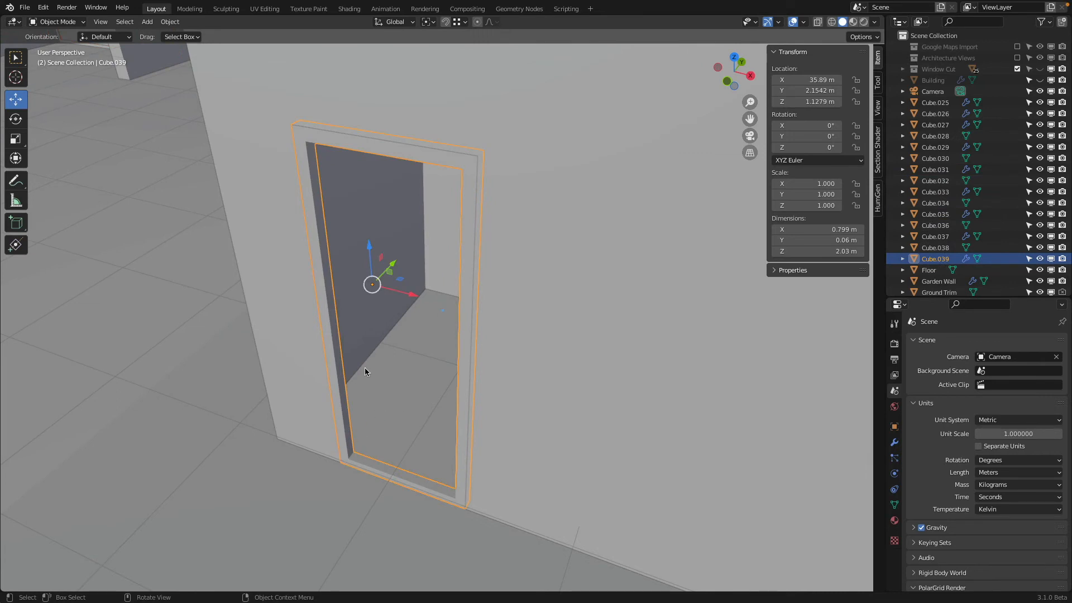
{"action": "right_click", "coordinate": [326, 247]}
{"action": "mouse_move", "coordinate": [325, 245]}
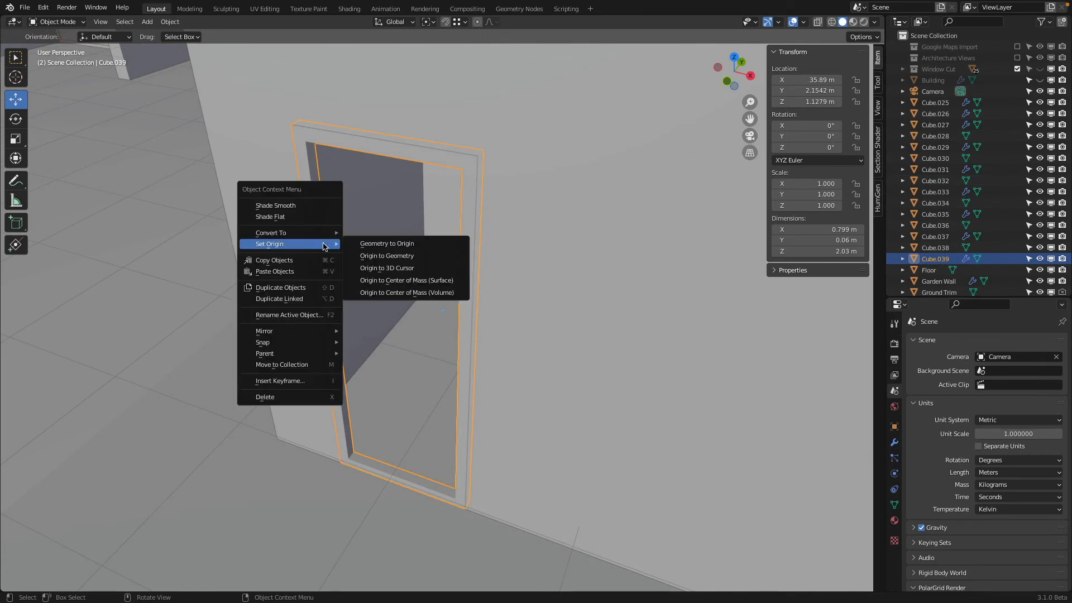
{"action": "left_click", "coordinate": [431, 257]}
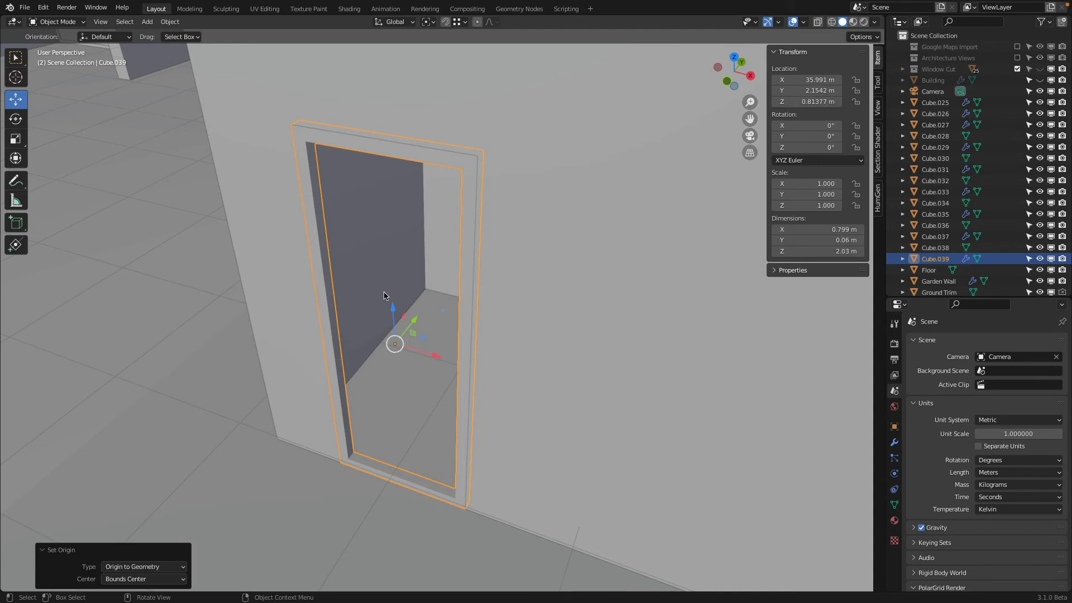
{"action": "key", "text": "shift+s"}
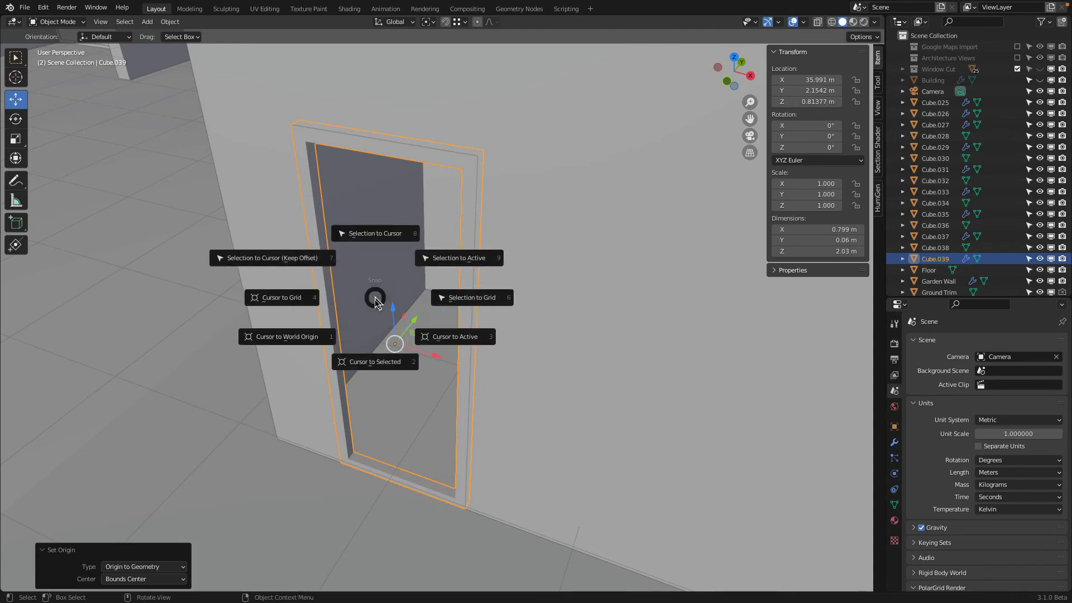
{"action": "left_click", "coordinate": [368, 363]}
Add a plane at the 3D cursor and rotate its mesh 90° about X so it stands upright in the doorway
{"action": "key", "text": "shift+a"}
{"action": "left_click", "coordinate": [443, 296]}
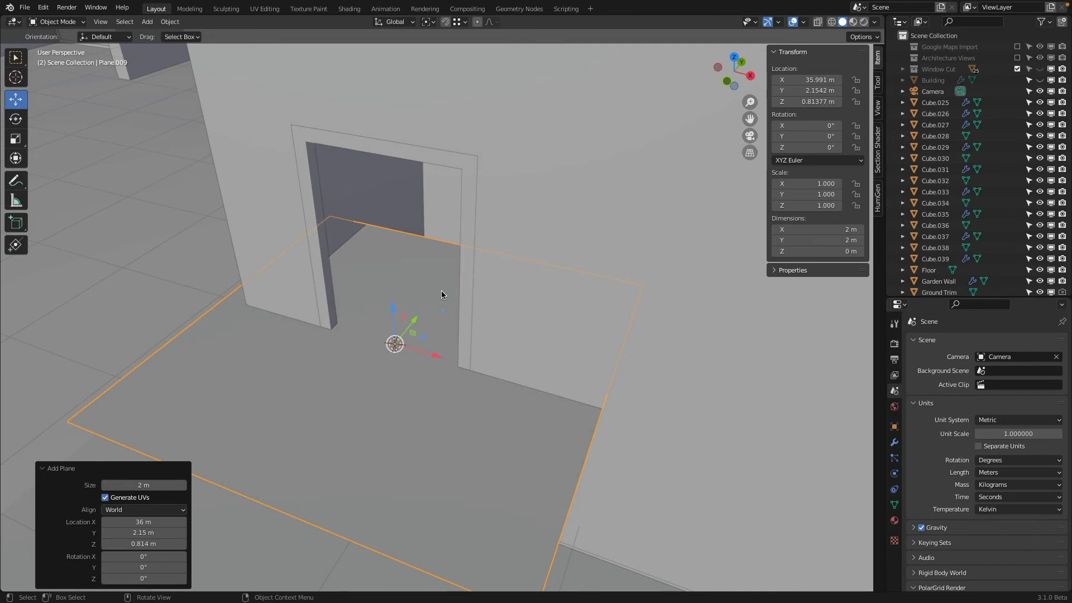
{"action": "key", "text": "Tab"}
{"action": "key", "text": "r"}
{"action": "key", "text": "x"}
{"action": "key", "text": "9"}
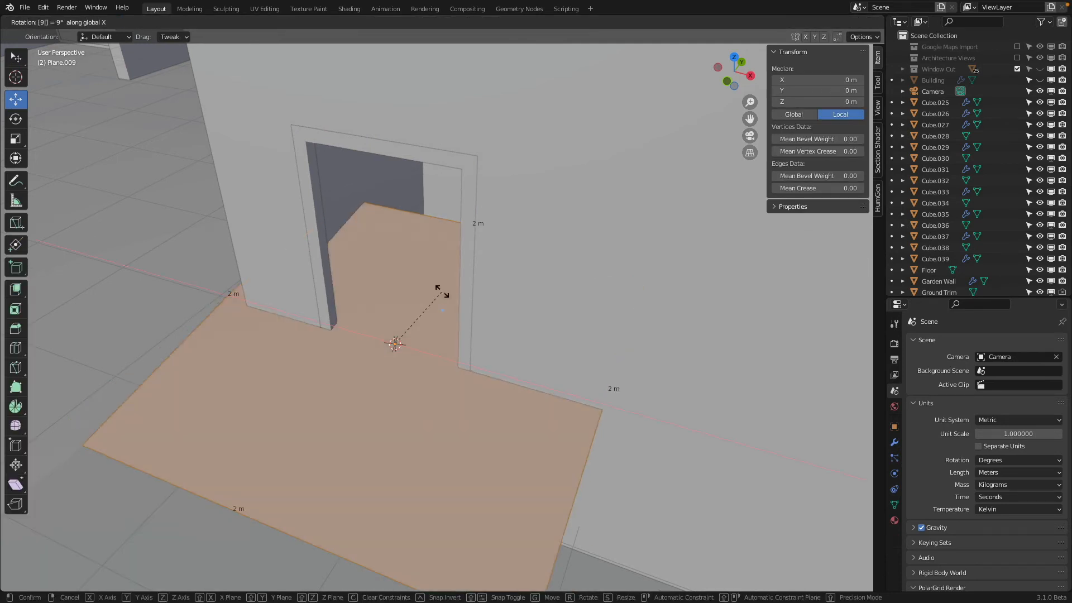
{"action": "key", "text": "0"}
{"action": "key", "text": "Return"}
Scale the upright plane along X and Z to about 0.39 m wide and 0.903 m high
{"action": "key", "text": "s"}
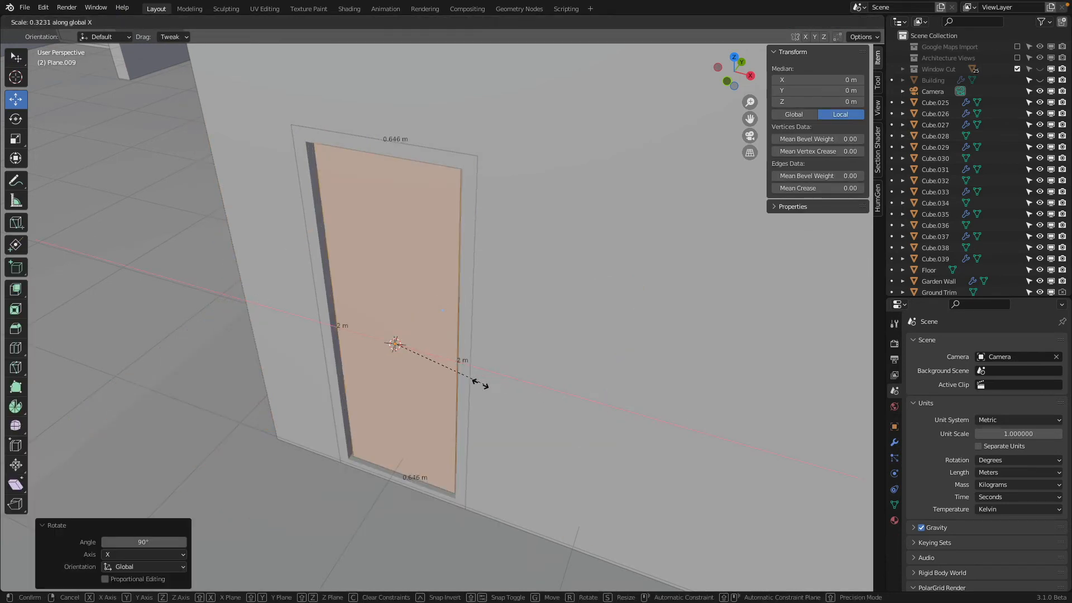
{"action": "key", "text": "x"}
{"action": "left_click", "coordinate": [496, 272]}
{"action": "key", "text": "s"}
{"action": "key", "text": "z"}
{"action": "left_click", "coordinate": [447, 321]}
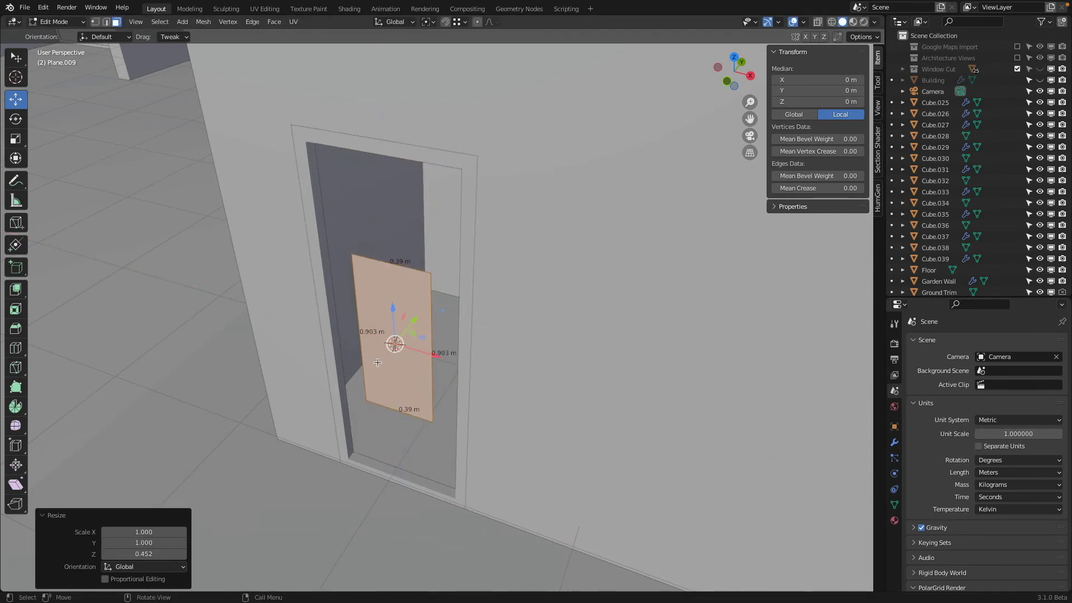
Move the plane's bottom edge about 0.505 m down and its top edge up along Z to meet the door frame's inner edges
{"action": "left_click", "coordinate": [108, 92]}
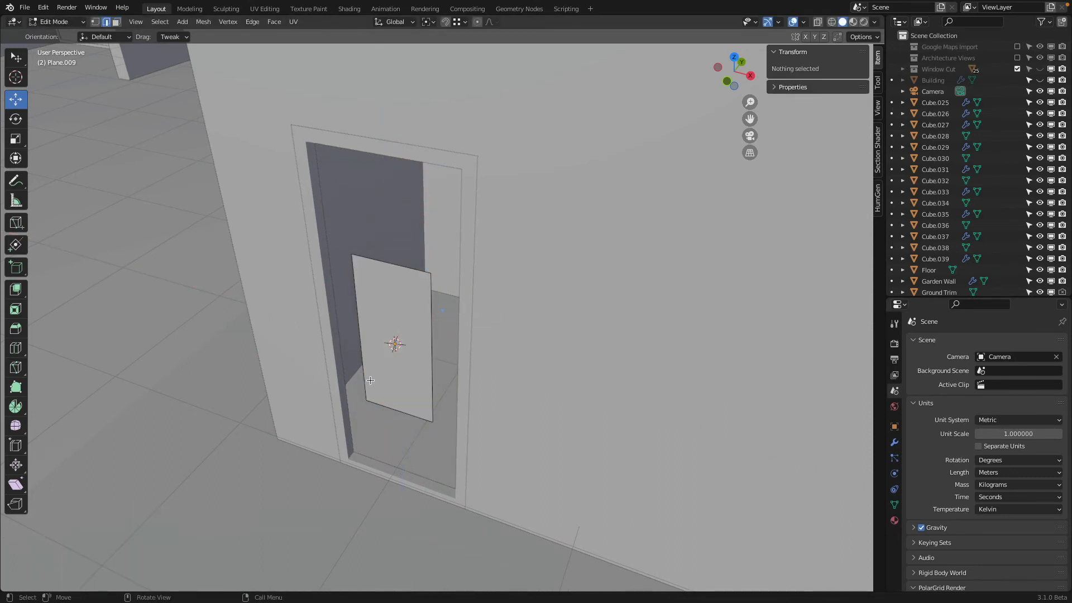
{"action": "left_click", "coordinate": [390, 407]}
{"action": "key", "text": "g"}
{"action": "key", "text": "z"}
{"action": "left_click", "coordinate": [349, 466]}
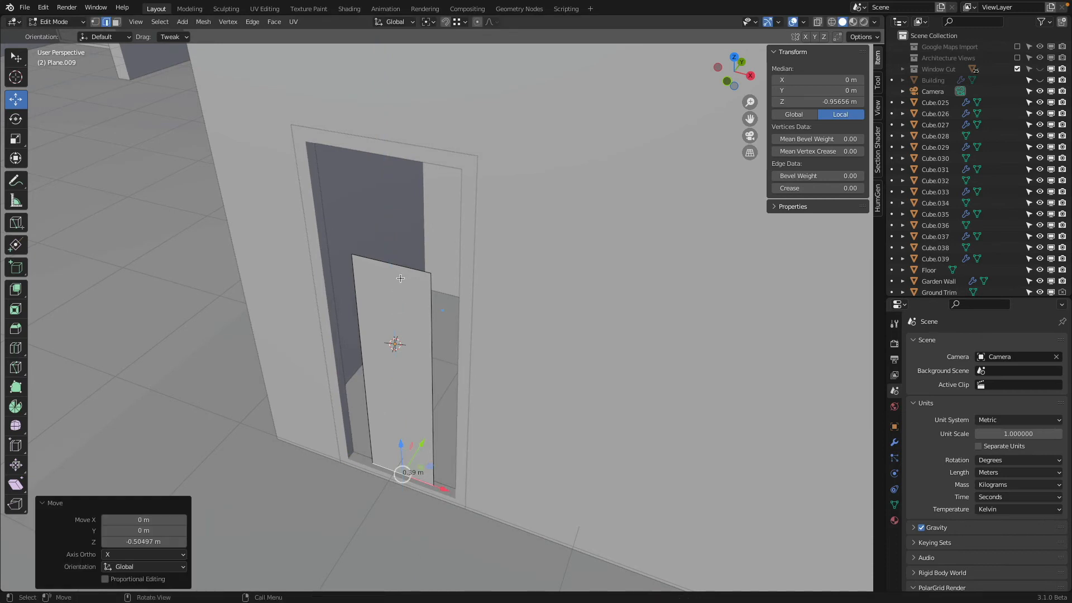
{"action": "left_click", "coordinate": [400, 271]}
{"action": "key", "text": "g"}
{"action": "key", "text": "z"}
{"action": "left_click", "coordinate": [313, 157]}
Move each side edge of the toilet-block door plane 0.1447 m outward along X to meet the frame's inner edges
{"action": "left_click", "coordinate": [357, 202]}
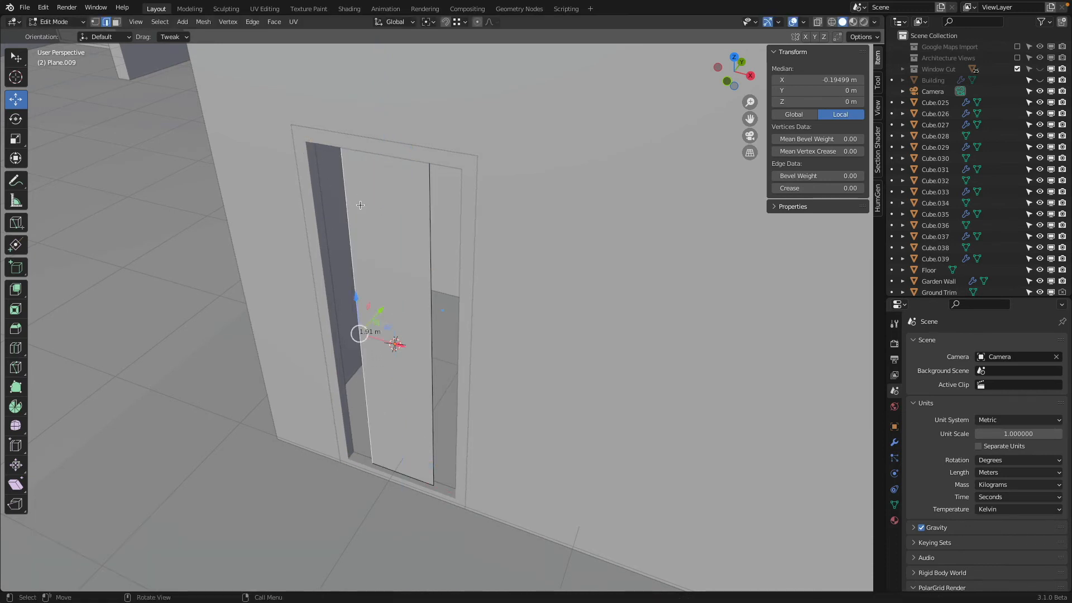
{"action": "key", "text": "g"}
{"action": "key", "text": "x"}
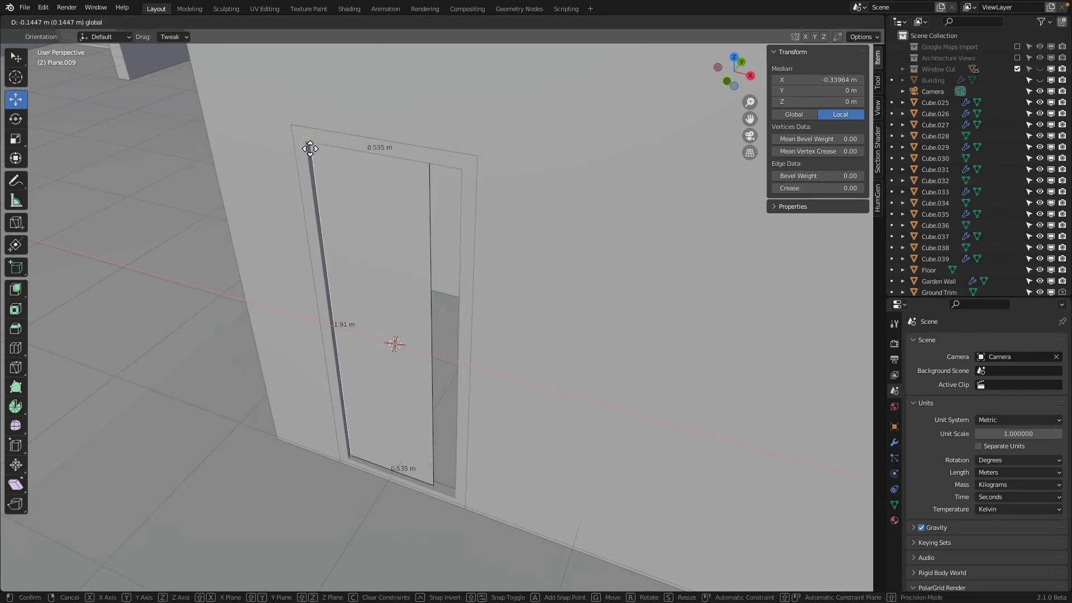
{"action": "left_click", "coordinate": [323, 223]}
{"action": "left_click", "coordinate": [433, 284]}
{"action": "key", "text": "g"}
{"action": "key", "text": "x"}
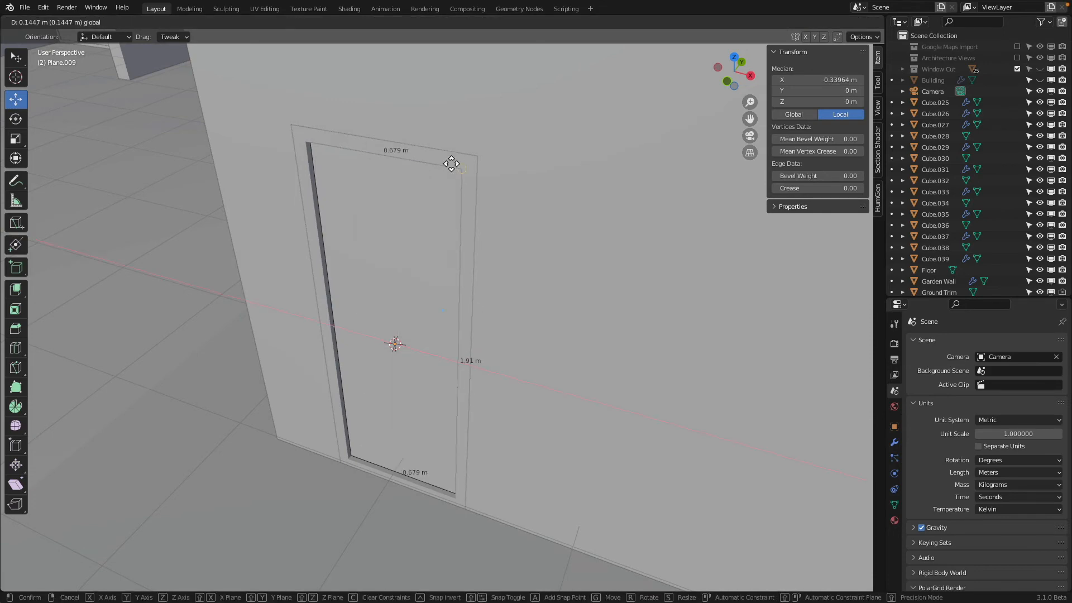
{"action": "left_click", "coordinate": [460, 170]}
{"action": "key", "text": "Tab"}
Add a Solidify modifier to the toilet-block door plane with a thickness of 0.01 m and an offset of 0
{"action": "key", "text": "shift+z"}
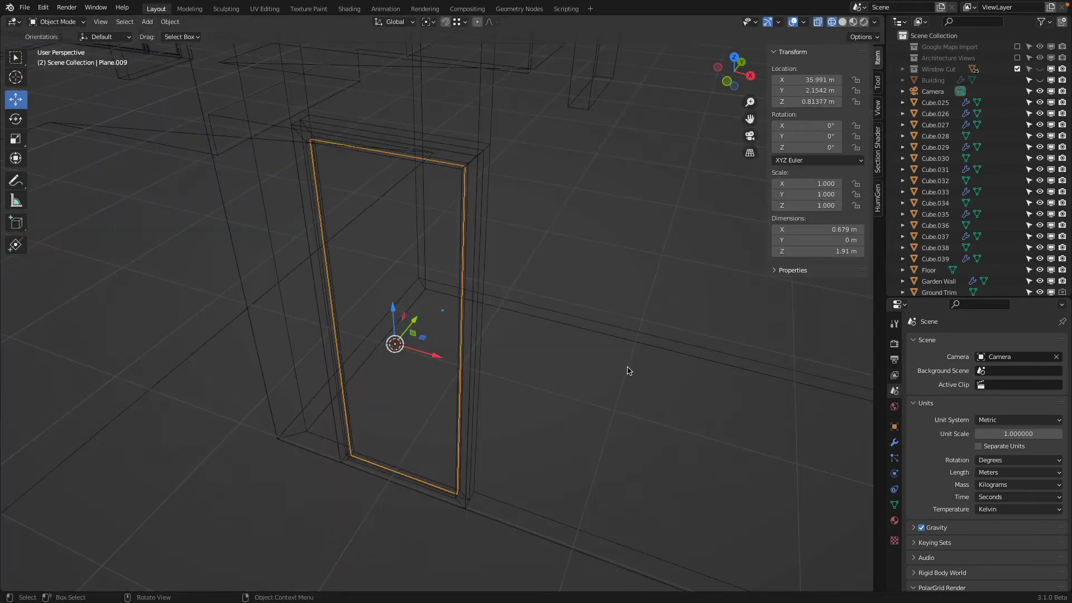
{"action": "left_click", "coordinate": [894, 442]}
{"action": "left_click", "coordinate": [955, 341]}
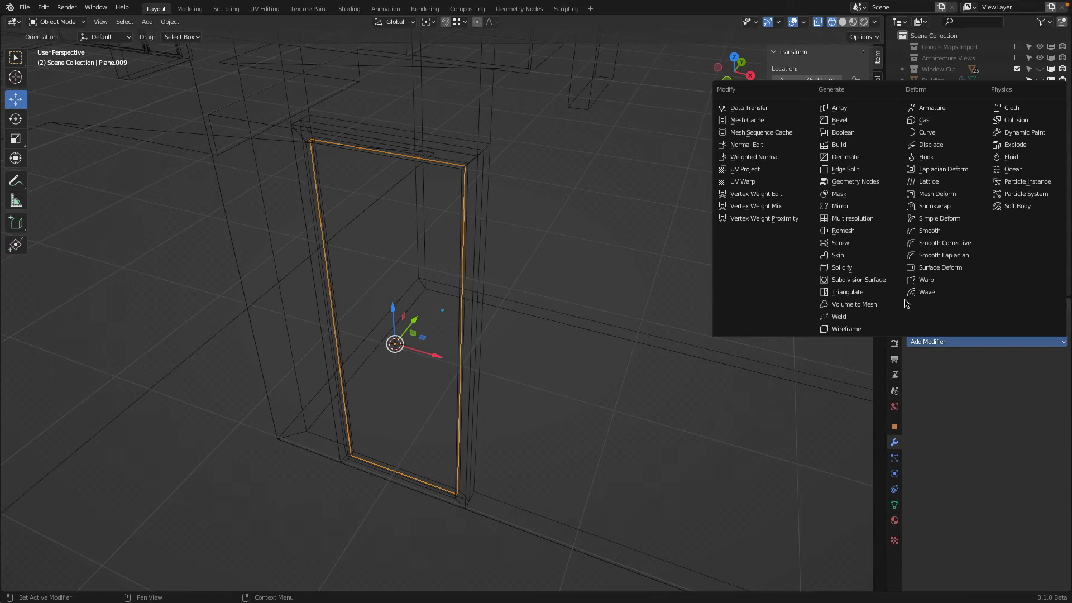
{"action": "left_click", "coordinate": [848, 268]}
{"action": "double_click", "coordinate": [1001, 405]}
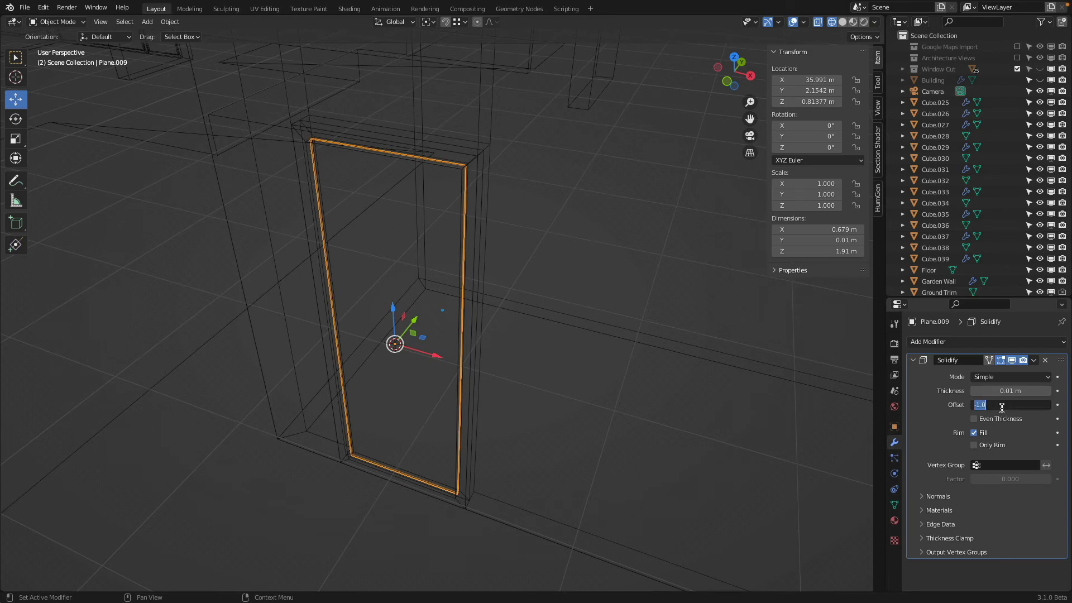
{"action": "double_click", "coordinate": [1003, 391]}
{"action": "type", "text": "1"}
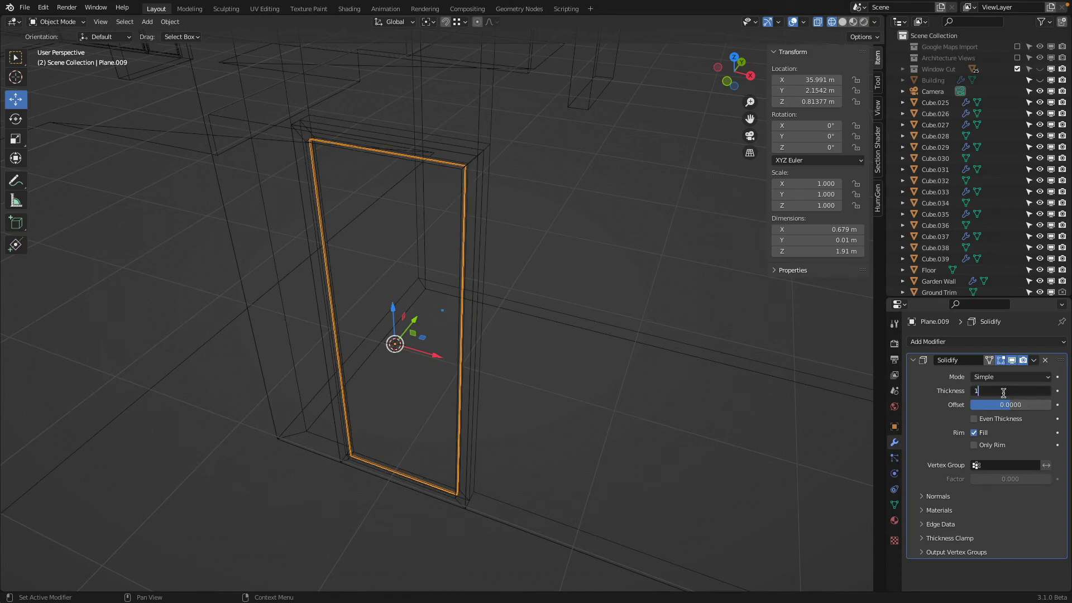
{"action": "key", "text": "shift+z"}
Select the six old thin panels in the window-wall frames and delete them
{"action": "scroll", "coordinate": [634, 366], "scroll_direction": "down", "scroll_amount": 9}
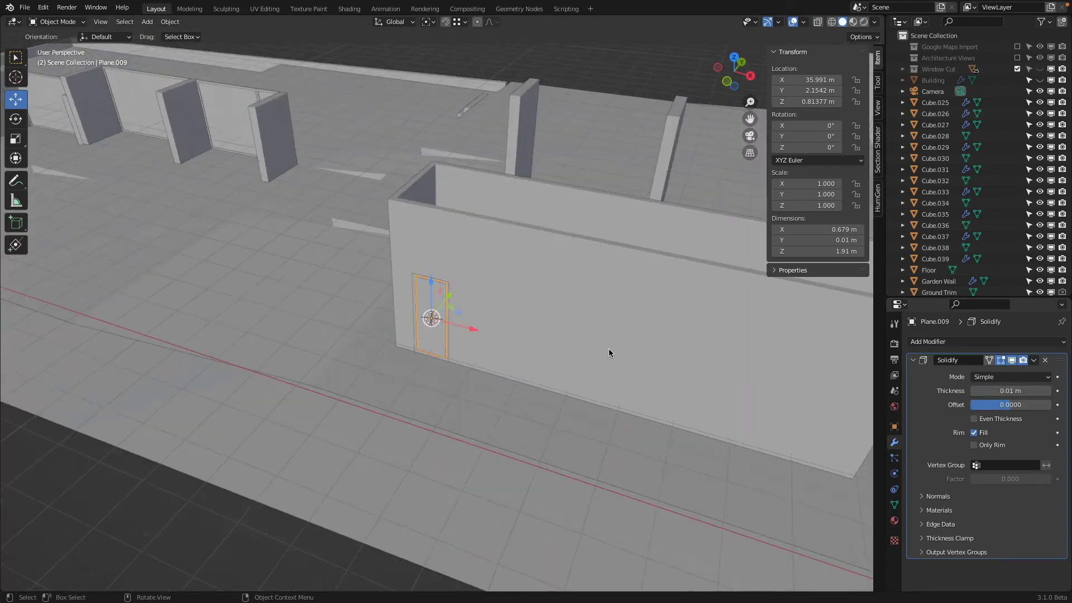
{"action": "middle_click_drag", "start_coordinate": [452, 312], "coordinate": [492, 300]}
{"action": "middle_click_drag", "start_coordinate": [376, 290], "coordinate": [523, 227], "text": "shift"}
{"action": "left_click", "coordinate": [523, 227]}
{"action": "left_click", "coordinate": [503, 226], "text": "shift"}
{"action": "left_click", "coordinate": [422, 233], "text": "shift"}
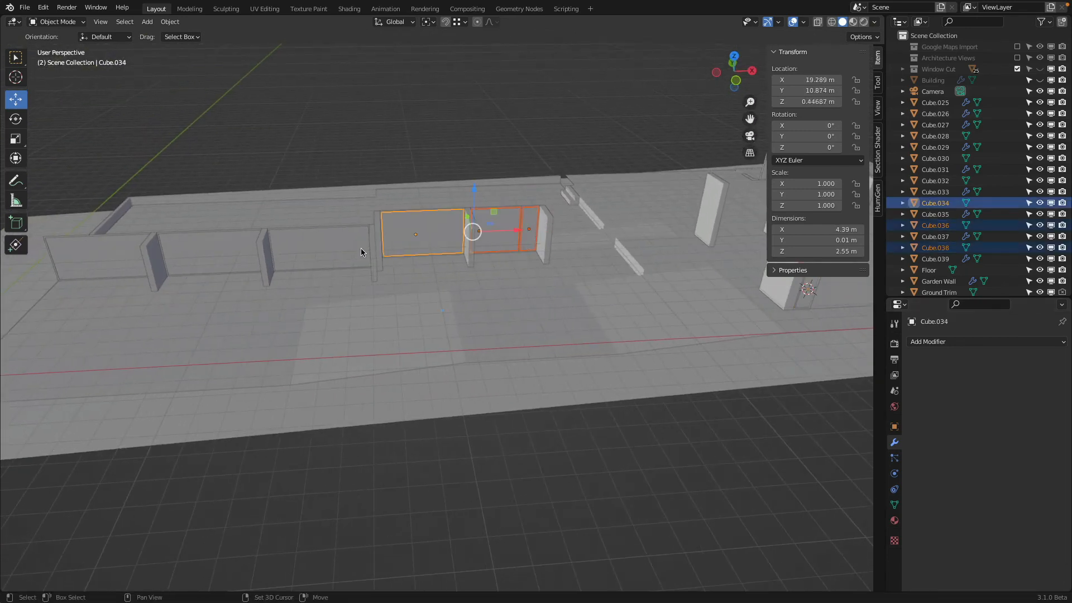
{"action": "left_click", "coordinate": [200, 257], "text": "shift"}
{"action": "left_click", "coordinate": [299, 249], "text": "shift"}
{"action": "left_click", "coordinate": [97, 261], "text": "shift"}
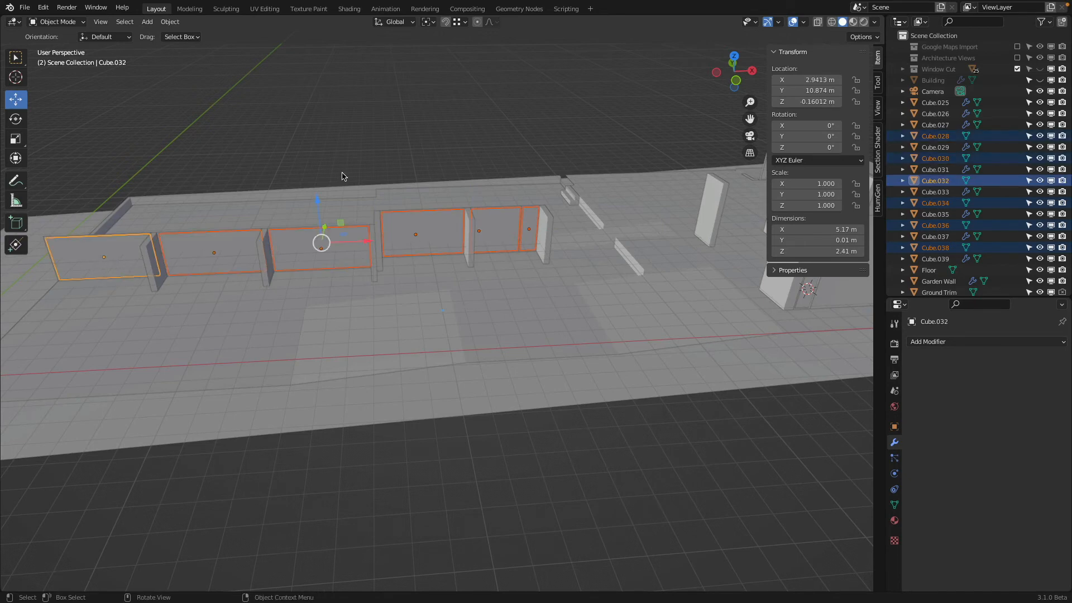
{"action": "key", "text": "x"}
{"action": "left_click", "coordinate": [342, 176]}
Snap the 3D cursor to the narrow 1 m wide window-wall frame and check its placement from above
{"action": "middle_click_drag", "start_coordinate": [366, 199], "coordinate": [413, 260]}
{"action": "left_click", "coordinate": [514, 286]}
{"action": "key", "text": "KP_7"}
{"action": "scroll", "coordinate": [413, 260], "scroll_direction": "up", "scroll_amount": 2}
{"action": "scroll", "coordinate": [474, 110], "scroll_direction": "up", "scroll_amount": 1}
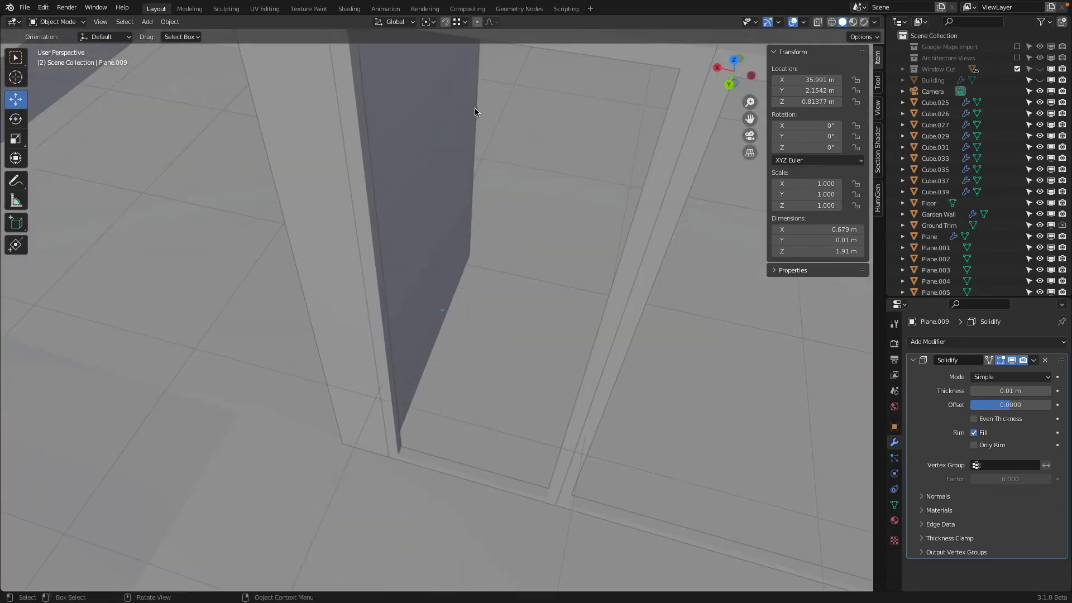
{"action": "scroll", "coordinate": [474, 110], "scroll_direction": "down", "scroll_amount": 1}
{"action": "left_click", "coordinate": [475, 184]}
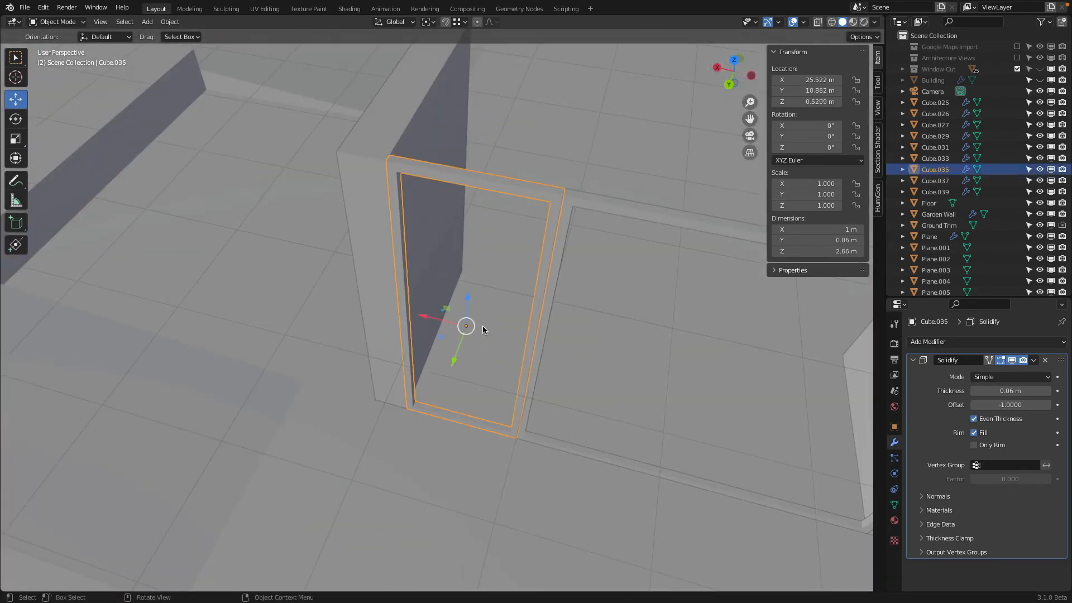
{"action": "key", "text": "shift+s"}
{"action": "left_click", "coordinate": [546, 337]}
{"action": "key", "text": "KP_7"}
{"action": "scroll", "coordinate": [378, 238], "scroll_direction": "up", "scroll_amount": 3}
{"action": "middle_click_drag", "start_coordinate": [357, 199], "coordinate": [472, 337], "text": "shift"}
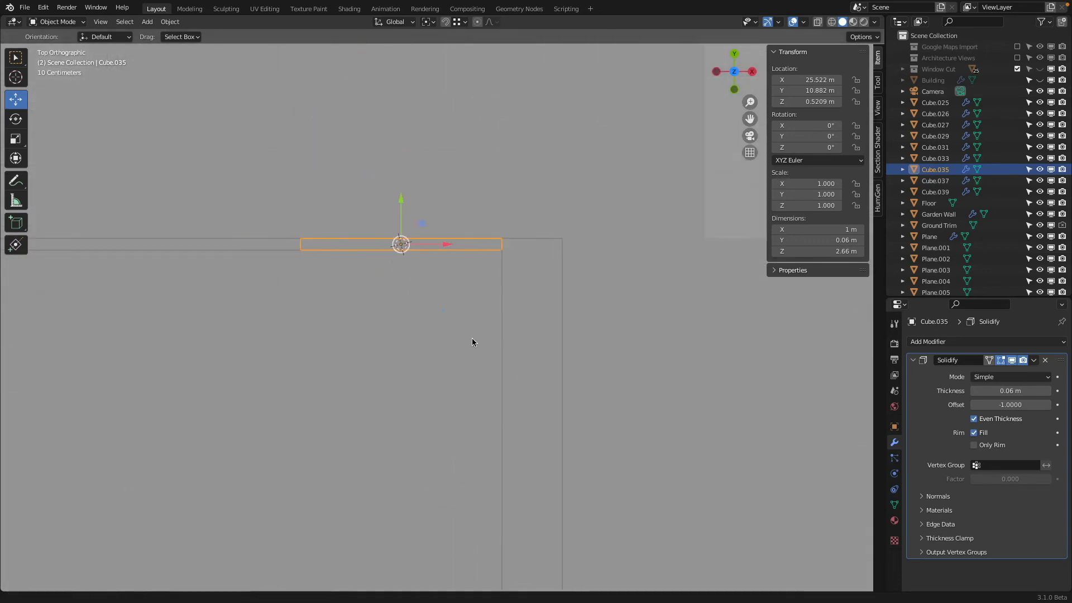
{"action": "scroll", "coordinate": [404, 255], "scroll_direction": "up", "scroll_amount": 4}
{"action": "scroll", "coordinate": [405, 255], "scroll_direction": "down", "scroll_amount": 5}
Add a plane at the 3D cursor and rotate its mesh 90° about X so it stands upright in the narrow frame
{"action": "middle_click_drag", "start_coordinate": [290, 292], "coordinate": [521, 227]}
{"action": "scroll", "coordinate": [521, 229], "scroll_direction": "down", "scroll_amount": 6}
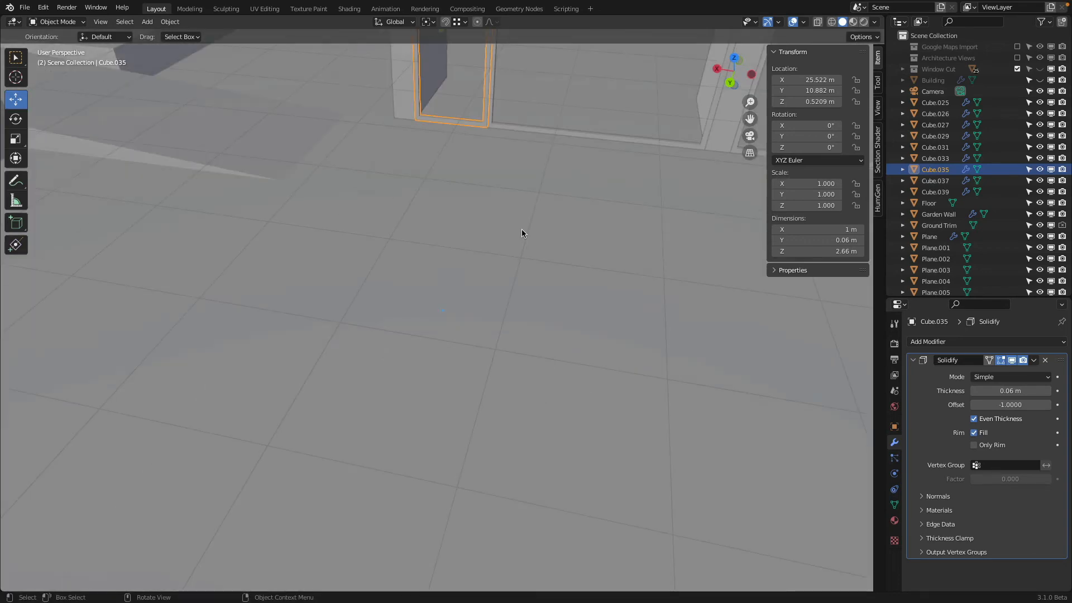
{"action": "key", "text": "shift+a"}
{"action": "mouse_move", "coordinate": [515, 259]}
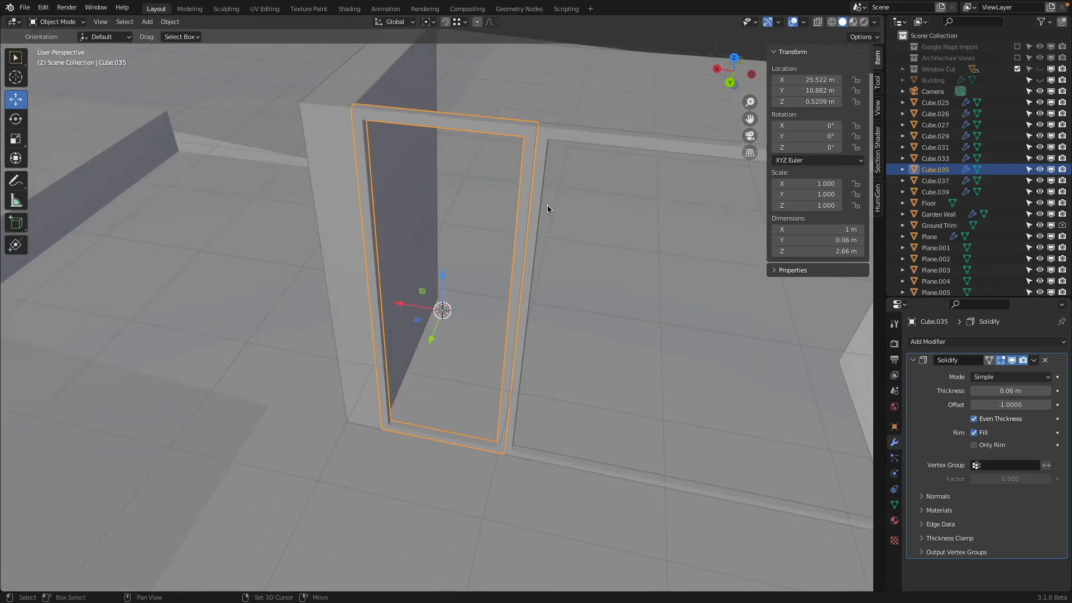
{"action": "key", "text": "shift+a"}
{"action": "mouse_move", "coordinate": [548, 209]}
{"action": "left_click", "coordinate": [591, 204]}
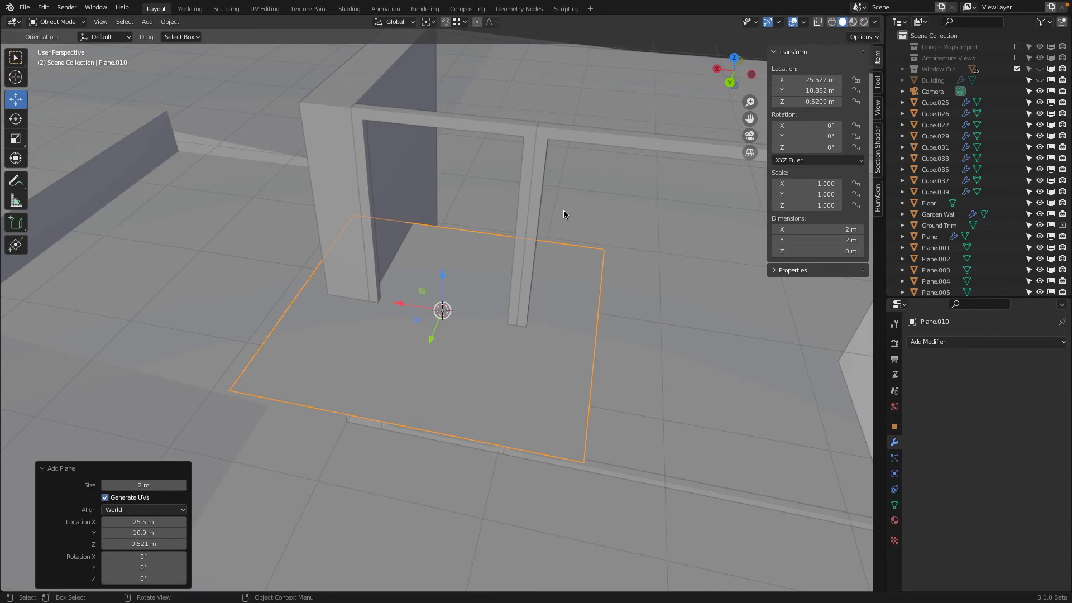
{"action": "key", "text": "Tab"}
{"action": "key", "text": "r"}
{"action": "key", "text": "x"}
{"action": "key", "text": "9"}
{"action": "key", "text": "0"}
{"action": "key", "text": "Return"}
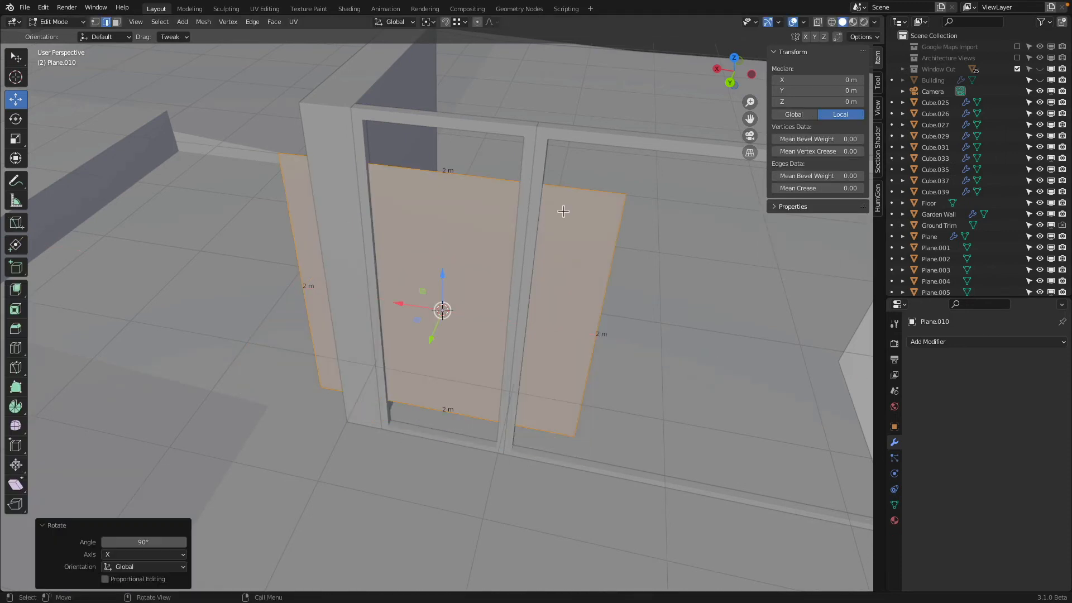
Scale the upright plane by 0.11 along X and move its side edges out to the narrow frame's inner edges, 0.88 m apart
{"action": "key", "text": "s"}
{"action": "key", "text": "x"}
{"action": "left_click", "coordinate": [467, 311]}
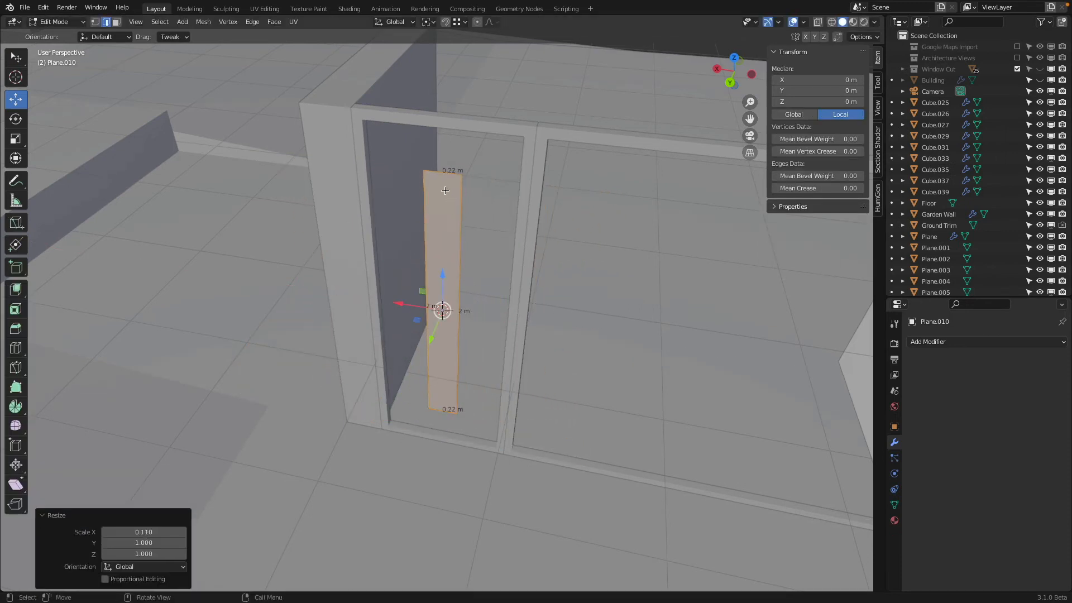
{"action": "left_click", "coordinate": [429, 232]}
{"action": "left_click_drag", "start_coordinate": [384, 302], "coordinate": [365, 128]}
{"action": "left_click", "coordinate": [447, 326]}
{"action": "left_click_drag", "start_coordinate": [418, 303], "coordinate": [528, 146]}
Move the plane's top and bottom edges to the frame's inner edges for a 2.54 m height, and add a Solidify modifier
{"action": "left_click", "coordinate": [486, 179]}
{"action": "mouse_move", "coordinate": [439, 138]}
{"action": "left_mouse_down"}
{"action": "mouse_move", "coordinate": [418, 130]}
{"action": "mouse_move", "coordinate": [423, 139]}
{"action": "left_mouse_up"}
{"action": "left_click", "coordinate": [434, 393]}
{"action": "left_click_drag", "start_coordinate": [441, 379], "coordinate": [403, 427]}
{"action": "key", "text": "Tab"}
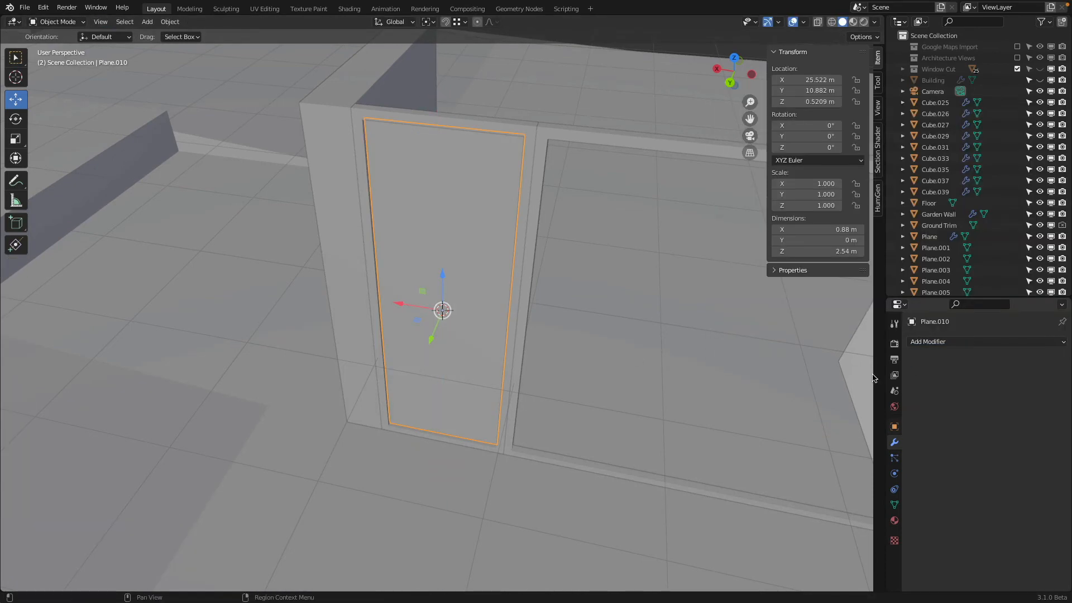
{"action": "left_click", "coordinate": [927, 342]}
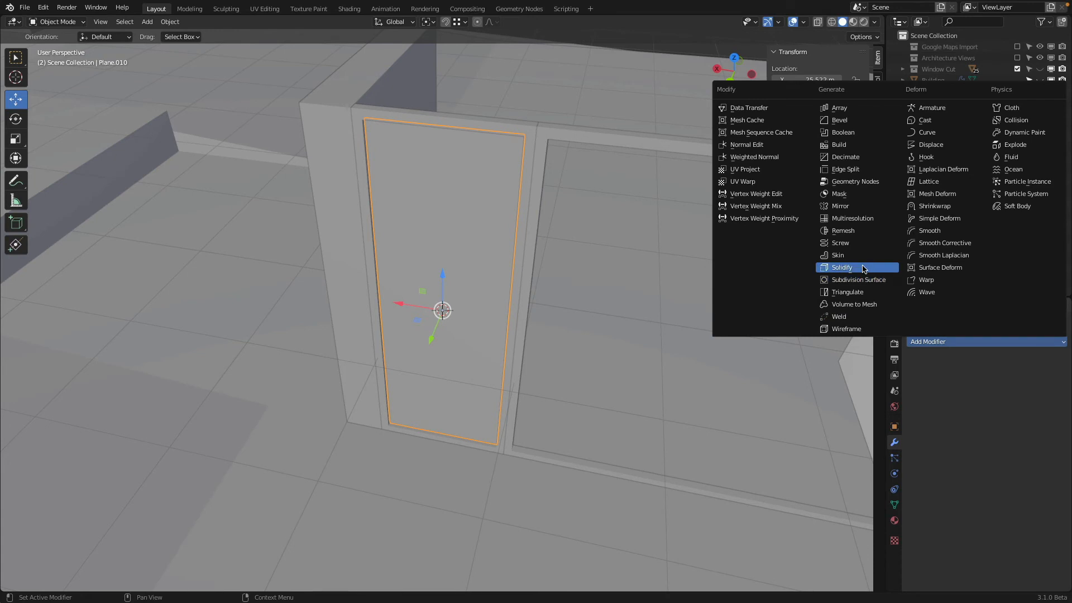
{"action": "left_click", "coordinate": [833, 268]}
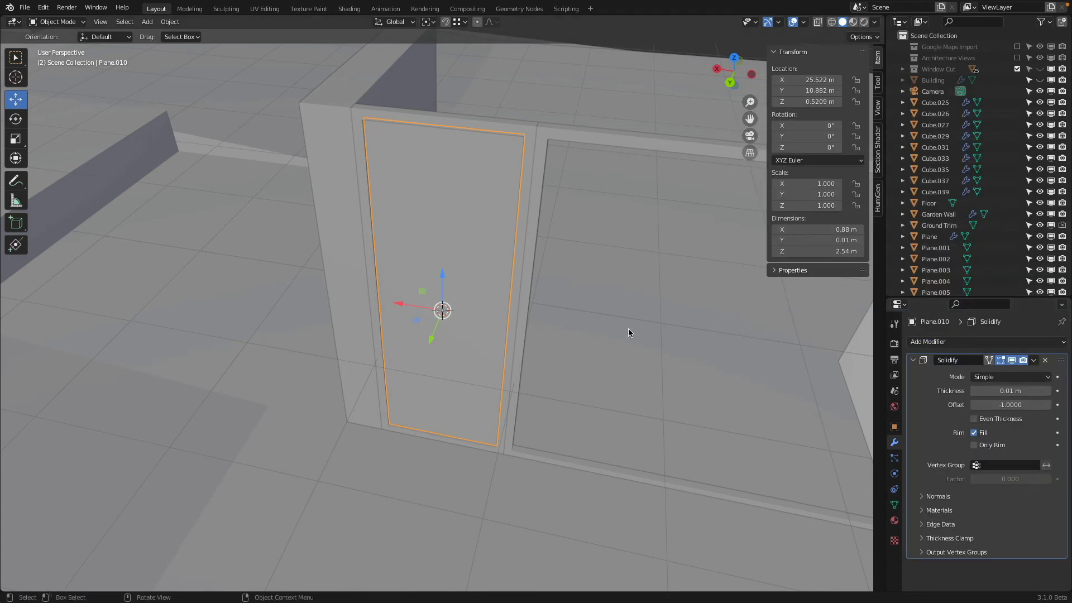
Set the origin of the 2.77 m wide frame beside the narrow panel to its geometry
{"action": "scroll", "coordinate": [620, 268], "scroll_direction": "down", "scroll_amount": 2}
{"action": "middle_click_drag", "start_coordinate": [612, 202], "coordinate": [437, 180], "text": "shift"}
{"action": "left_click", "coordinate": [474, 181]}
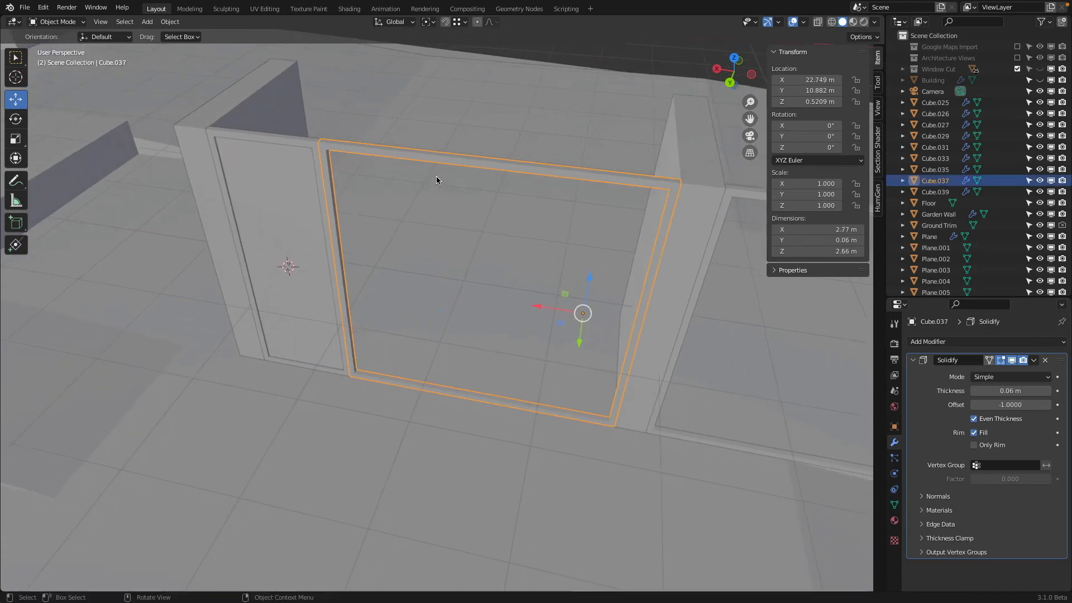
{"action": "scroll", "coordinate": [550, 199], "scroll_direction": "down", "scroll_amount": 2}
{"action": "middle_click_drag", "start_coordinate": [551, 199], "coordinate": [535, 269], "text": "shift"}
{"action": "scroll", "coordinate": [337, 167], "scroll_direction": "down", "scroll_amount": 2}
{"action": "left_click", "coordinate": [538, 261]}
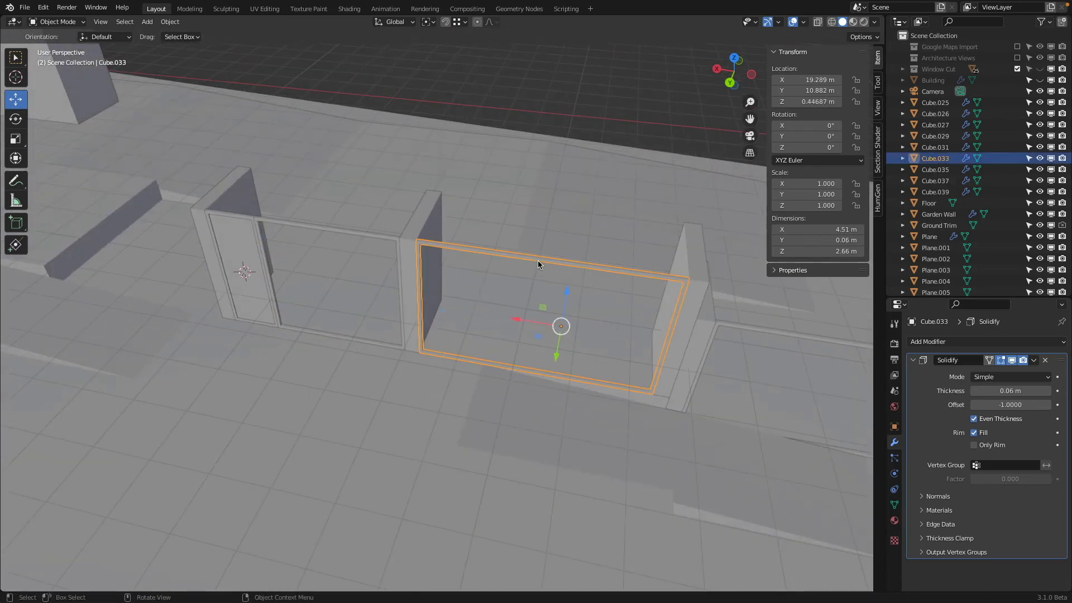
{"action": "left_click", "coordinate": [374, 237]}
{"action": "scroll", "coordinate": [497, 232], "scroll_direction": "up", "scroll_amount": 2}
{"action": "middle_click_drag", "start_coordinate": [498, 232], "coordinate": [492, 172], "text": "shift"}
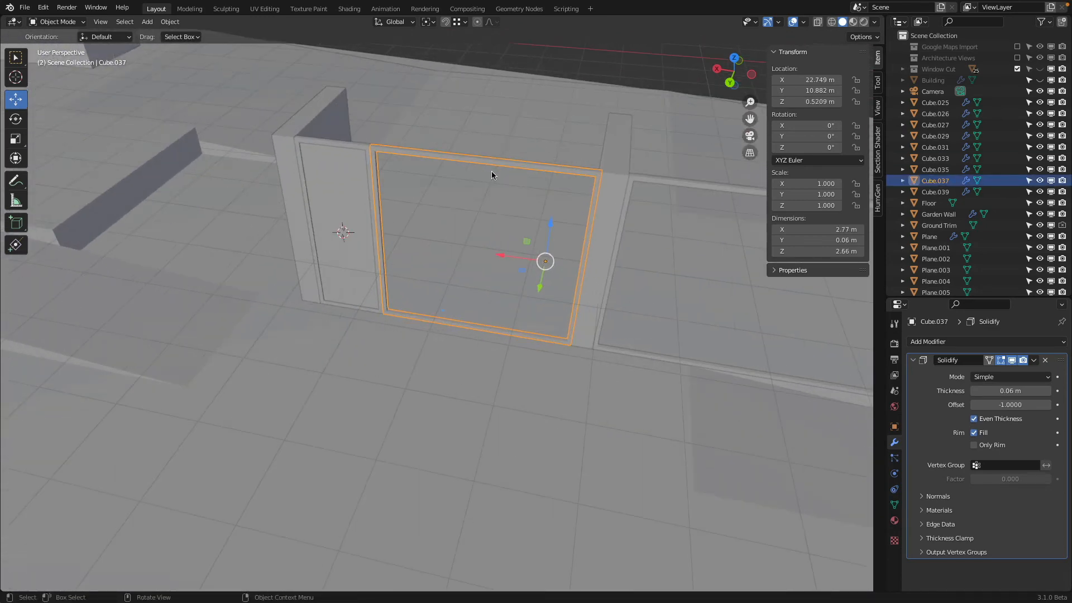
{"action": "right_click", "coordinate": [491, 166]}
{"action": "mouse_move", "coordinate": [493, 166]}
{"action": "left_click", "coordinate": [585, 177]}
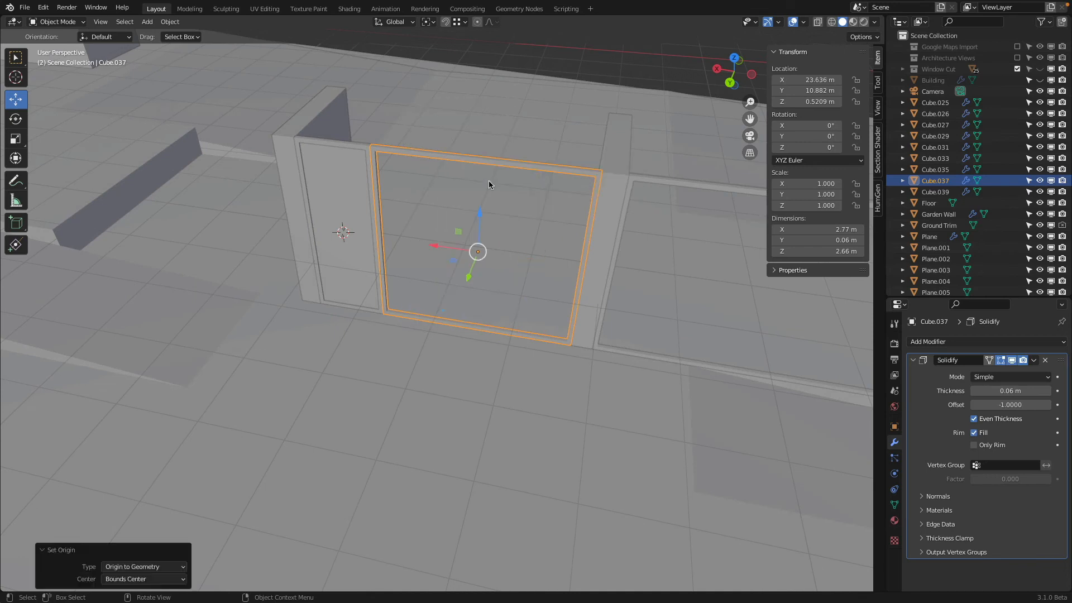
Duplicate the narrow panel, snap the 3D cursor to the 2.77 m wide frame, and snap the duplicate to the cursor
{"action": "left_click", "coordinate": [337, 178]}
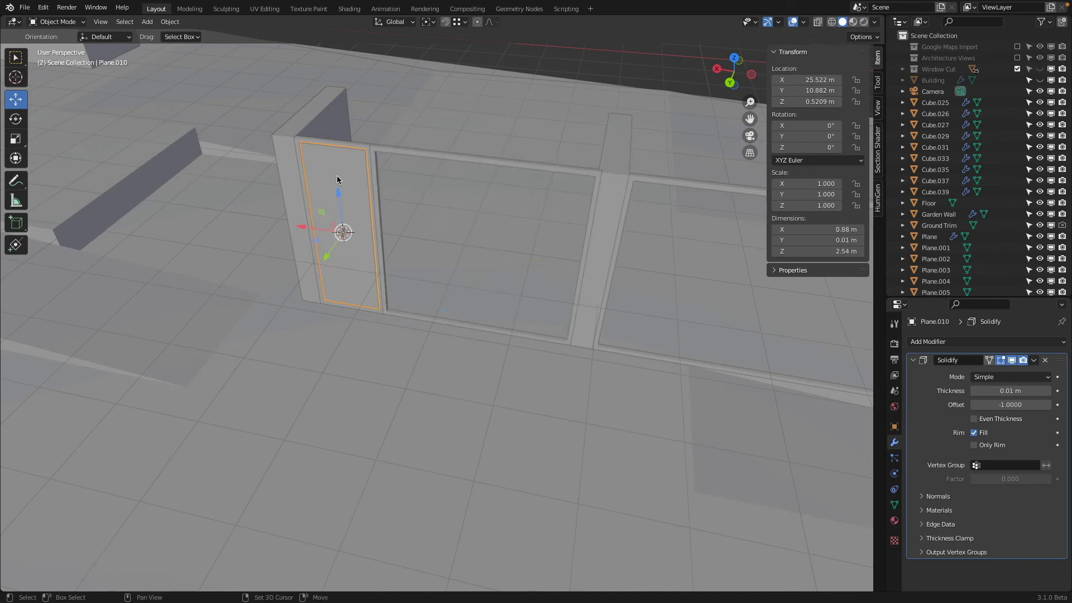
{"action": "key", "text": "shift+d"}
{"action": "left_click", "coordinate": [501, 168]}
{"action": "left_click", "coordinate": [497, 165]}
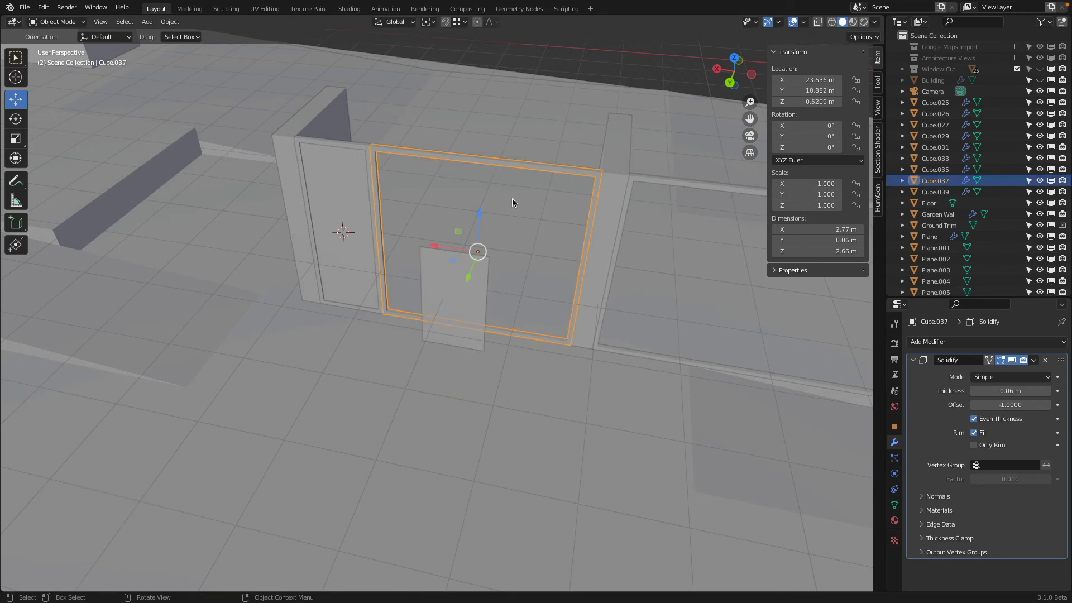
{"action": "key", "text": "shift+s"}
{"action": "left_click", "coordinate": [512, 269]}
{"action": "left_click", "coordinate": [479, 276]}
{"action": "key", "text": "shift+s"}
{"action": "left_click", "coordinate": [486, 212]}
Move the duplicated panel's side edges out along X to the frame's inner edges, making it 2.65 m wide
{"action": "key", "text": "Tab"}
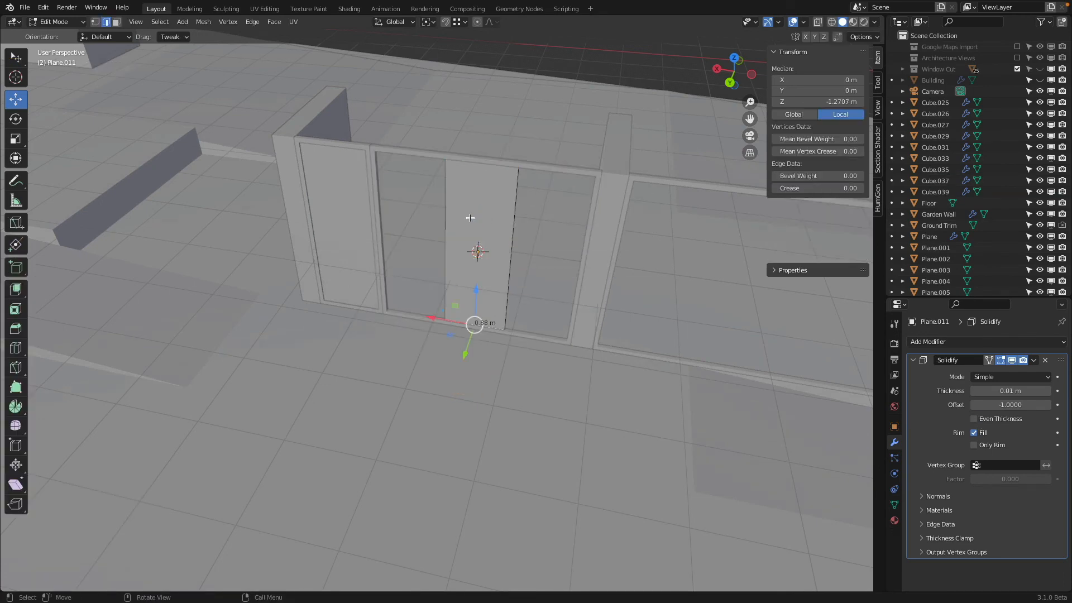
{"action": "left_click", "coordinate": [447, 216]}
{"action": "left_click_drag", "start_coordinate": [406, 241], "coordinate": [383, 234]}
{"action": "left_click", "coordinate": [509, 214]}
{"action": "left_click_drag", "start_coordinate": [475, 248], "coordinate": [586, 181]}
{"action": "middle_click_drag", "start_coordinate": [586, 181], "coordinate": [584, 247]}
{"action": "key", "text": "Tab"}
Select the 4.51 m wide window-wall frame beyond the next pillar
{"action": "left_click", "coordinate": [584, 247]}
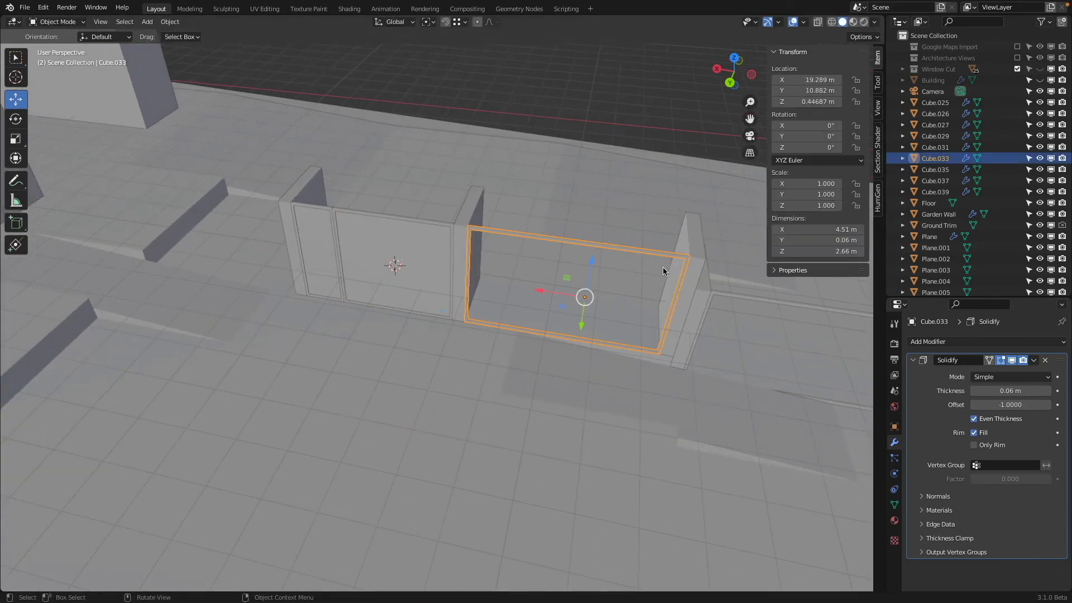
{"action": "middle_click_drag", "start_coordinate": [662, 266], "coordinate": [444, 200], "text": "shift"}
{"action": "scroll", "coordinate": [466, 211], "scroll_direction": "down", "scroll_amount": 2}
{"action": "scroll", "coordinate": [537, 257], "scroll_direction": "up", "scroll_amount": 2}
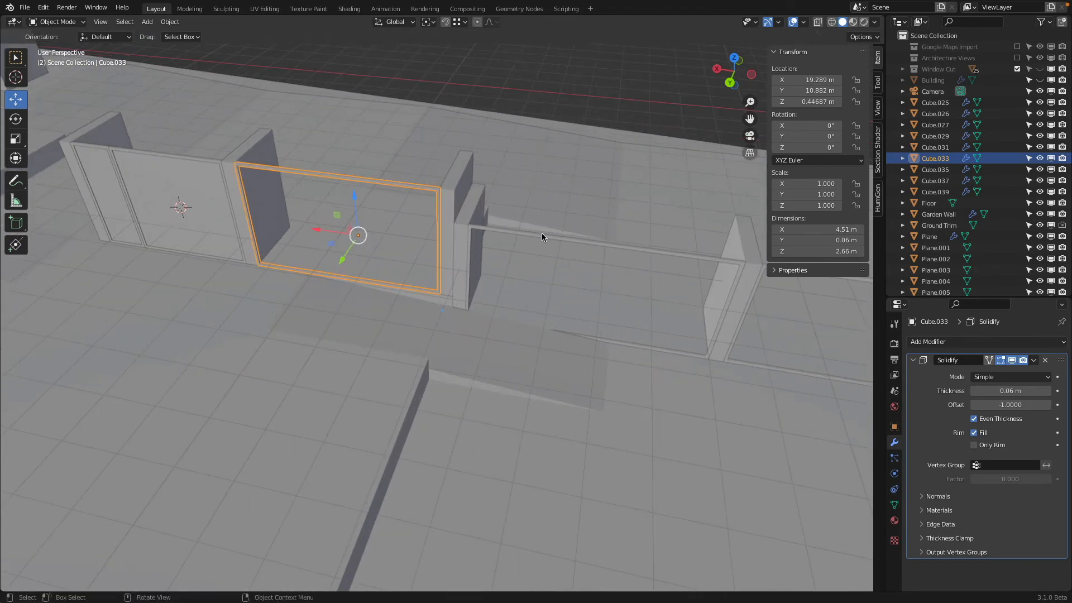
{"action": "left_click", "coordinate": [544, 235]}
{"action": "scroll", "coordinate": [388, 184], "scroll_direction": "down", "scroll_amount": 3}
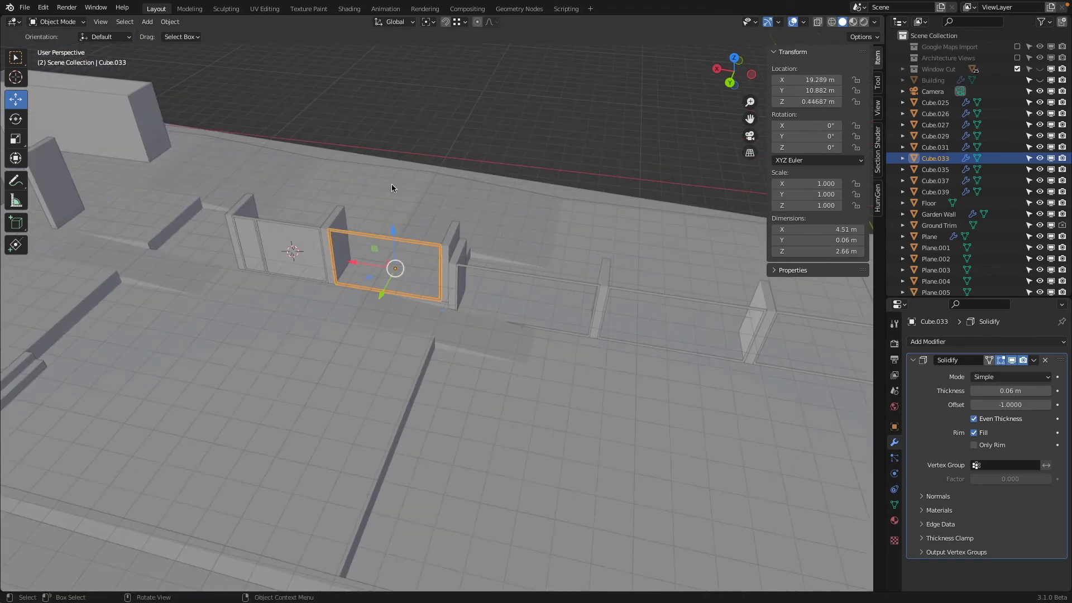
{"action": "key", "text": "ctrl+z"}
{"action": "key", "text": "ctrl+z"}
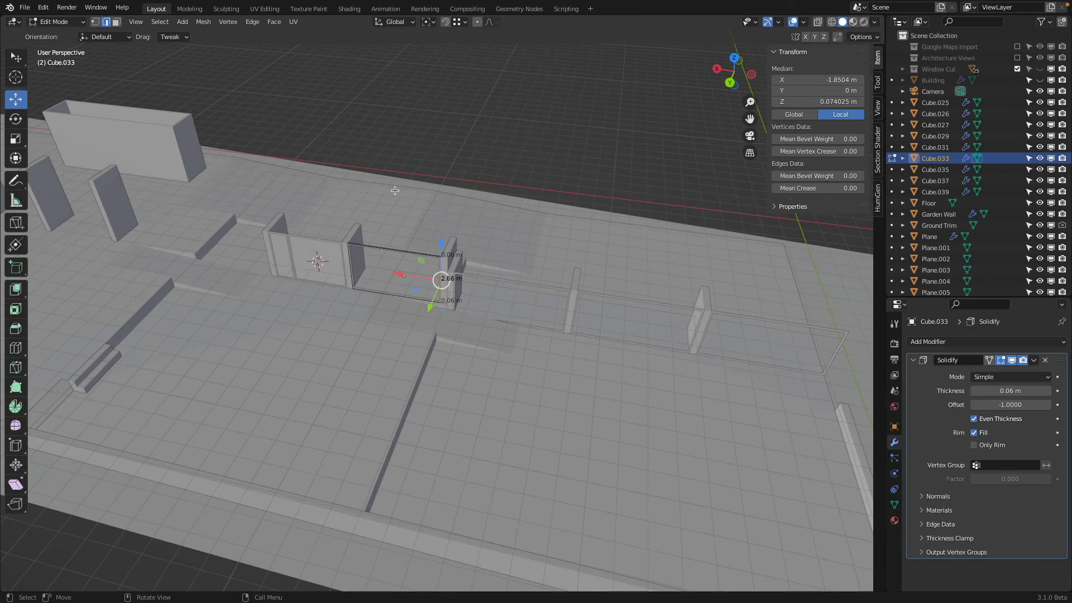
{"action": "key", "text": "g"}
{"action": "right_click", "coordinate": [445, 175]}
{"action": "scroll", "coordinate": [391, 196], "scroll_direction": "up", "scroll_amount": 4}
{"action": "key", "text": "Tab"}
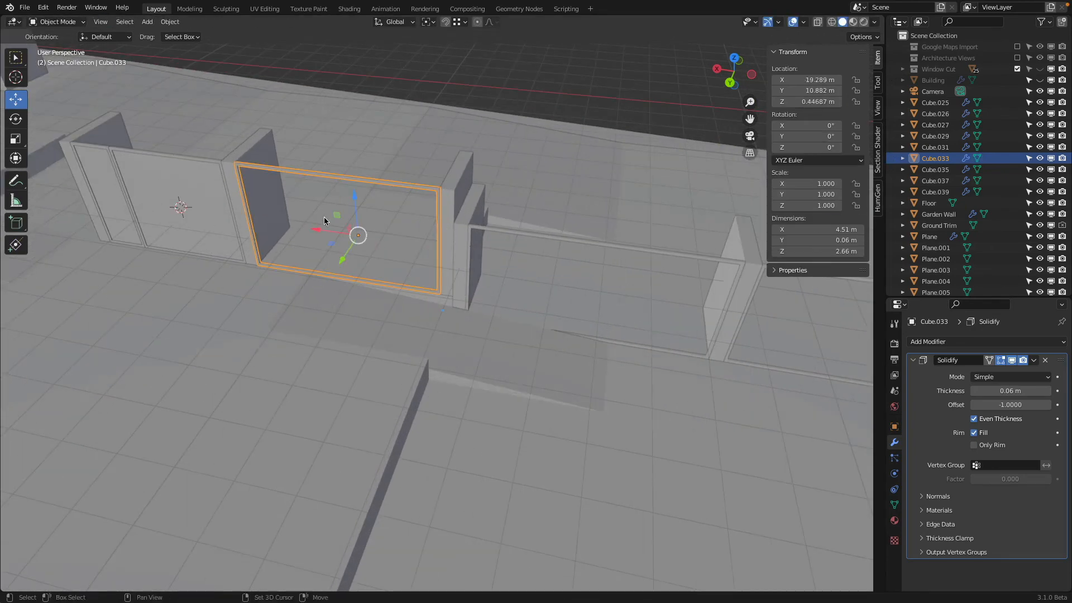
Set the origin of the selected 4.51 m wide frame to its geometry
{"action": "middle_click_drag", "start_coordinate": [325, 220], "coordinate": [492, 249], "text": "shift"}
{"action": "right_click", "coordinate": [492, 249]}
{"action": "mouse_move", "coordinate": [493, 244]}
{"action": "left_click", "coordinate": [580, 255]}
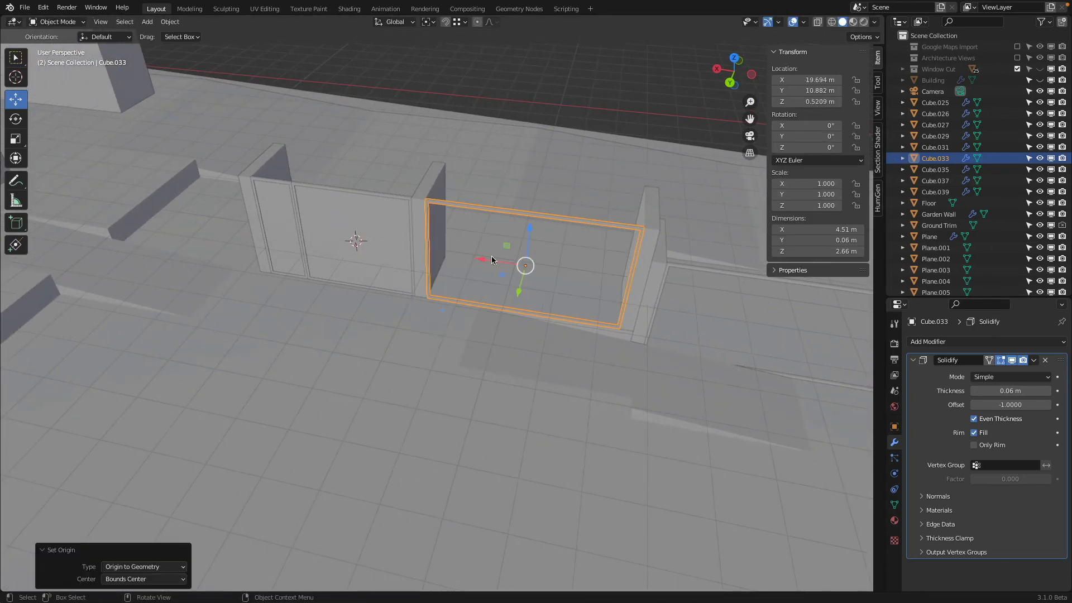
Duplicate the 2.65 m wide panel and centre the copy in the 4.51 m wide frame by snapping it to the 3D cursor
{"action": "left_click", "coordinate": [385, 228]}
{"action": "key", "text": "shift+d"}
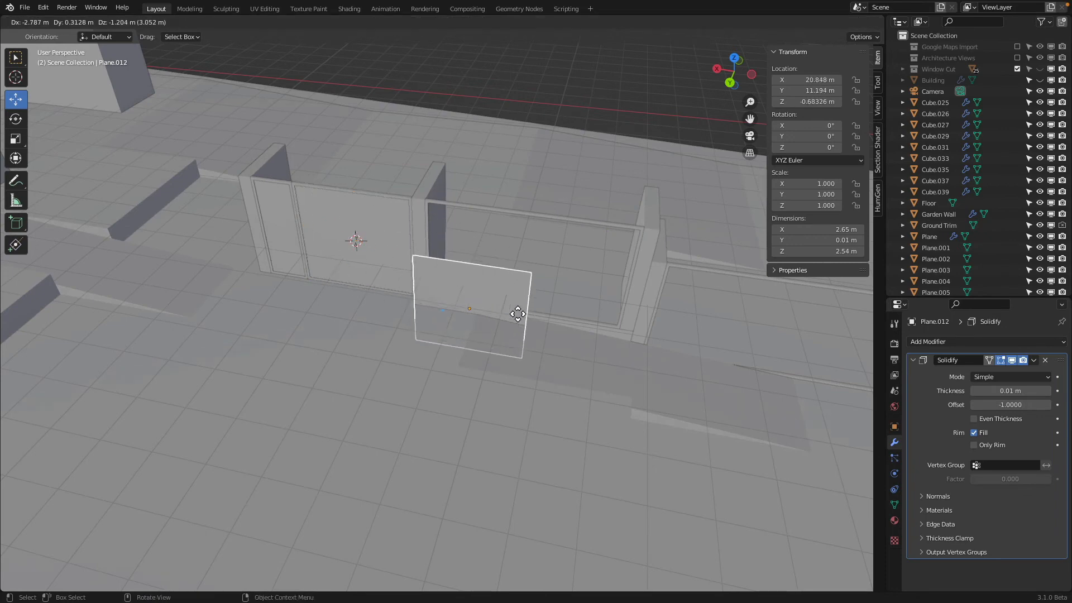
{"action": "left_click", "coordinate": [515, 230]}
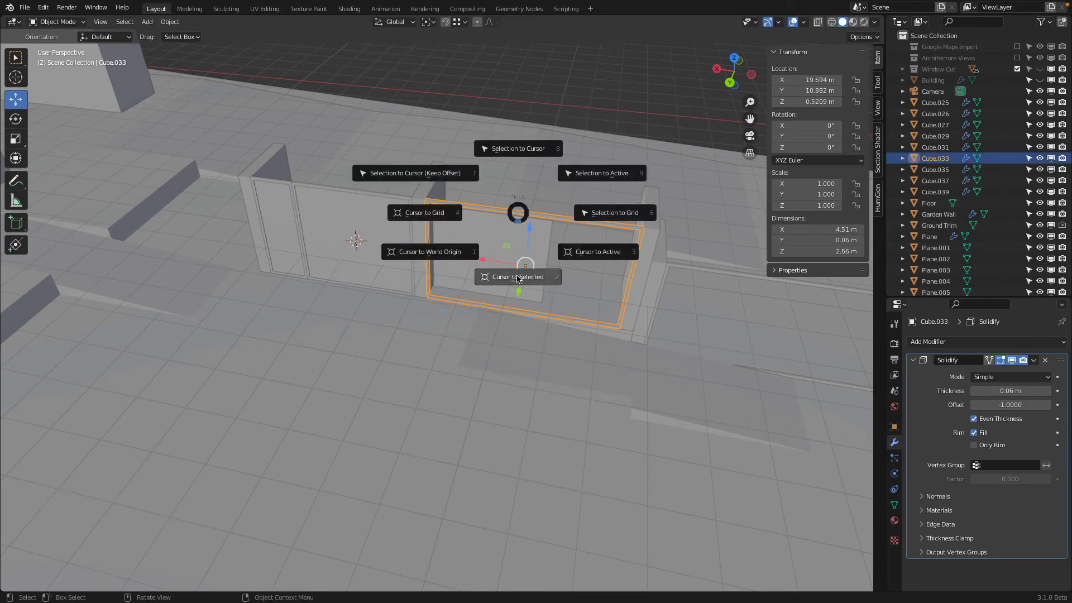
{"action": "left_click", "coordinate": [518, 277]}
{"action": "left_click", "coordinate": [480, 226]}
{"action": "key", "text": "shift+s"}
{"action": "left_click", "coordinate": [481, 291]}
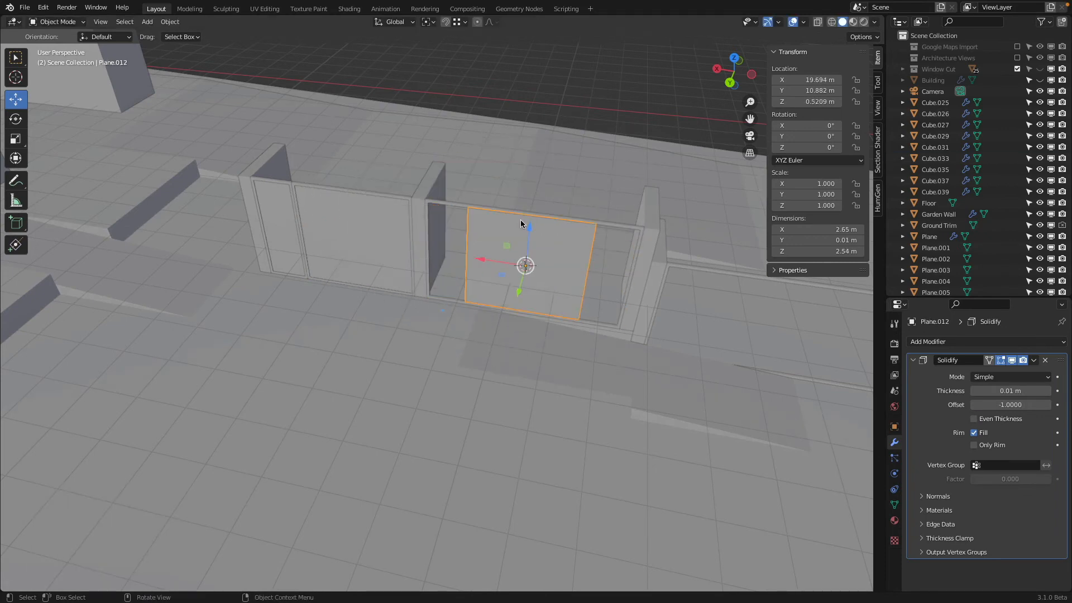
Move the duplicated panel's side edges out along X to the 4.51 m frame's inner edges, making it 4.39 m wide
{"action": "scroll", "coordinate": [541, 249], "scroll_direction": "up", "scroll_amount": 3}
{"action": "key", "text": "Tab"}
{"action": "middle_click_drag", "start_coordinate": [541, 249], "coordinate": [422, 237]}
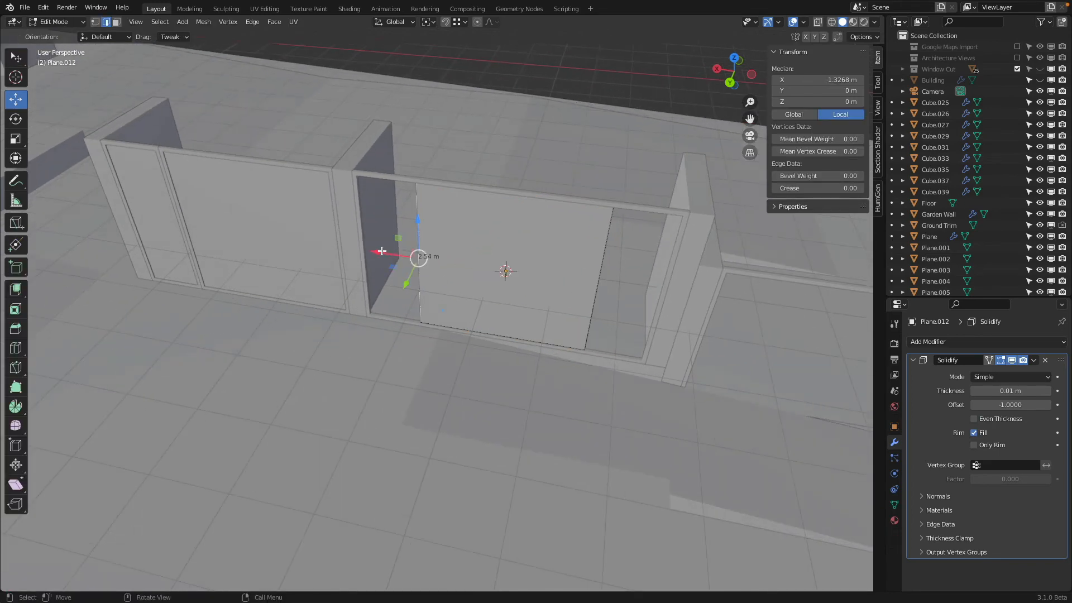
{"action": "left_click_drag", "start_coordinate": [382, 250], "coordinate": [363, 182], "text": "ctrl"}
{"action": "left_click", "coordinate": [602, 255]}
{"action": "left_click_drag", "start_coordinate": [551, 275], "coordinate": [687, 214], "text": "ctrl"}
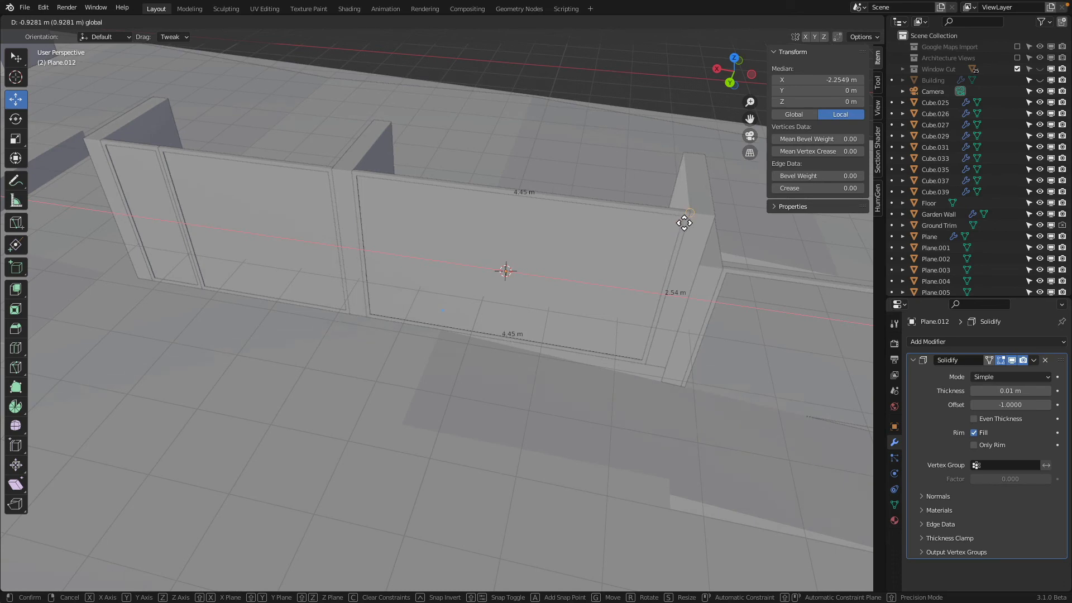
{"action": "left_click_drag", "start_coordinate": [647, 363], "coordinate": [647, 363], "text": "ctrl"}
{"action": "scroll", "coordinate": [634, 327], "scroll_direction": "down", "scroll_amount": 4}
{"action": "middle_click_drag", "start_coordinate": [634, 327], "coordinate": [485, 283], "text": "shift"}
{"action": "key", "text": "Tab"}
Snap the 3D cursor to the adjacent 5.32 m wide frame and snap a duplicate of the 4.39 m panel to it
{"action": "left_click", "coordinate": [511, 276]}
{"action": "middle_click_drag", "start_coordinate": [623, 314], "coordinate": [590, 293], "text": "shift"}
{"action": "key", "text": "shift+s"}
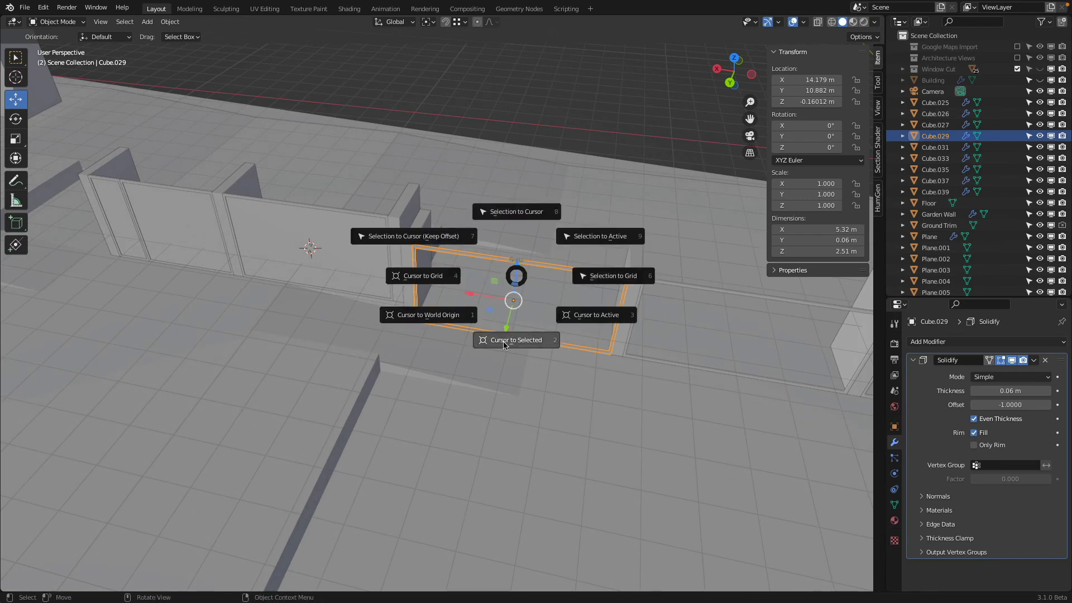
{"action": "left_click", "coordinate": [514, 337]}
{"action": "left_click", "coordinate": [341, 261]}
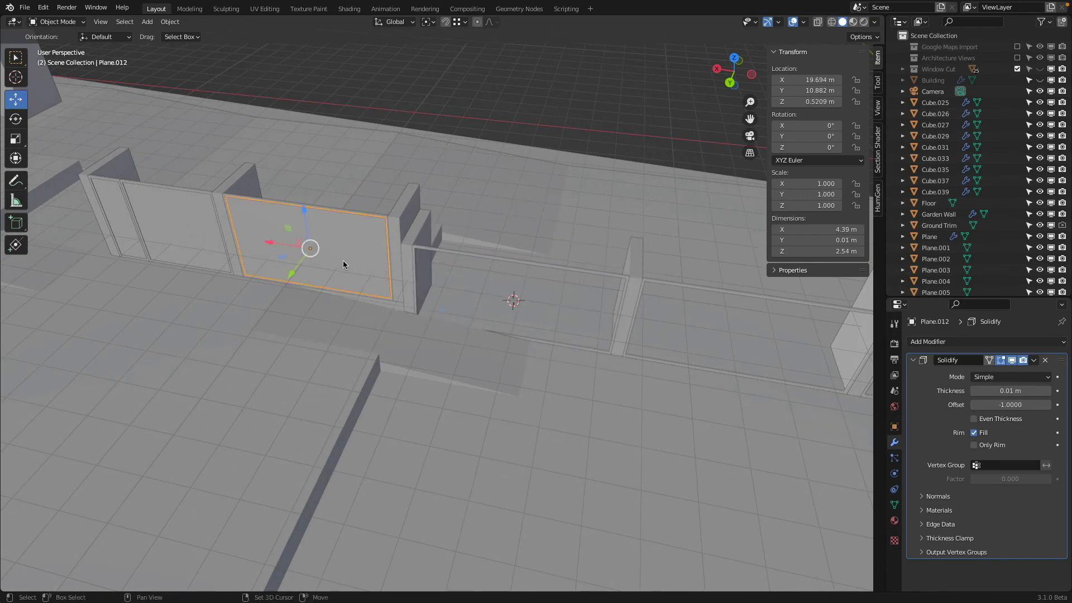
{"action": "key", "text": "shift+d"}
{"action": "left_click", "coordinate": [590, 179]}
{"action": "key", "text": "shift+s"}
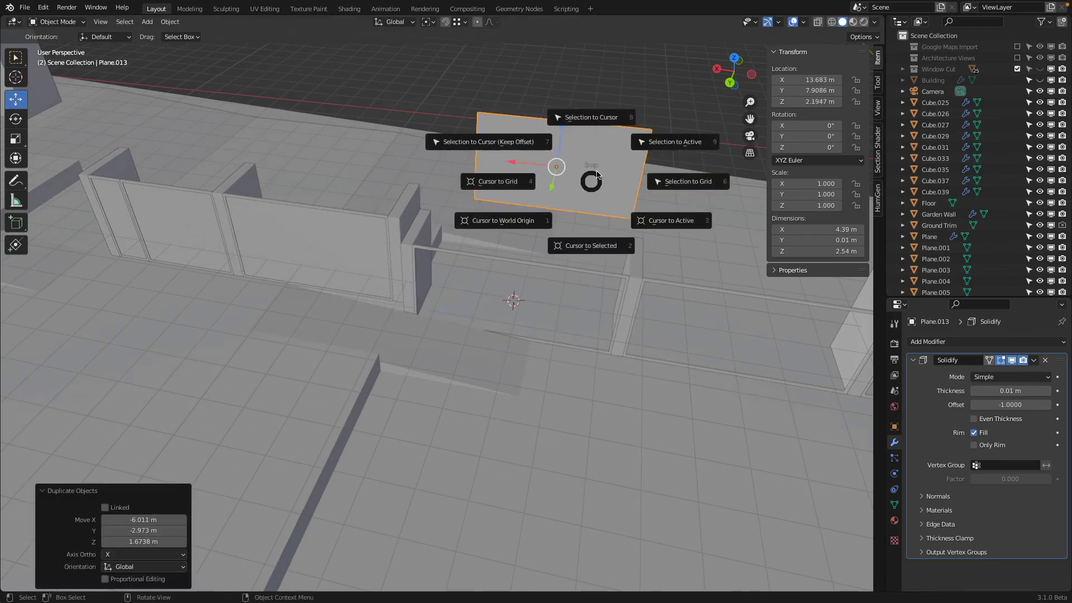
{"action": "left_click", "coordinate": [598, 120]}
Move the new panel's side edges out along X by 0.40455 m each to meet the frame's inner edges
{"action": "scroll", "coordinate": [507, 267], "scroll_direction": "up", "scroll_amount": 3}
{"action": "key", "text": "Tab"}
{"action": "left_click", "coordinate": [423, 249]}
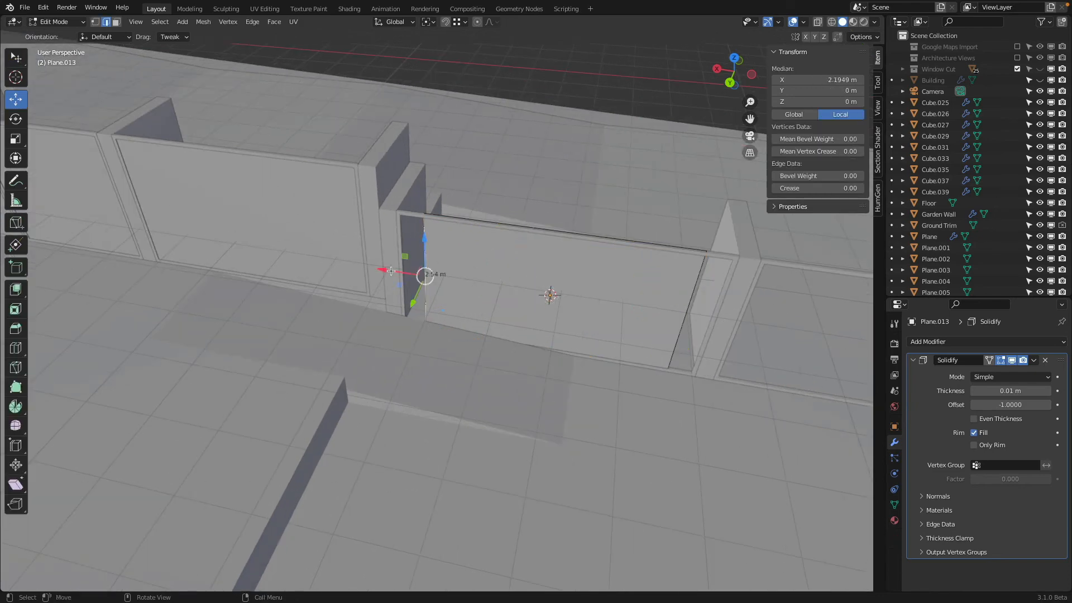
{"action": "left_click_drag", "start_coordinate": [391, 271], "coordinate": [404, 230]}
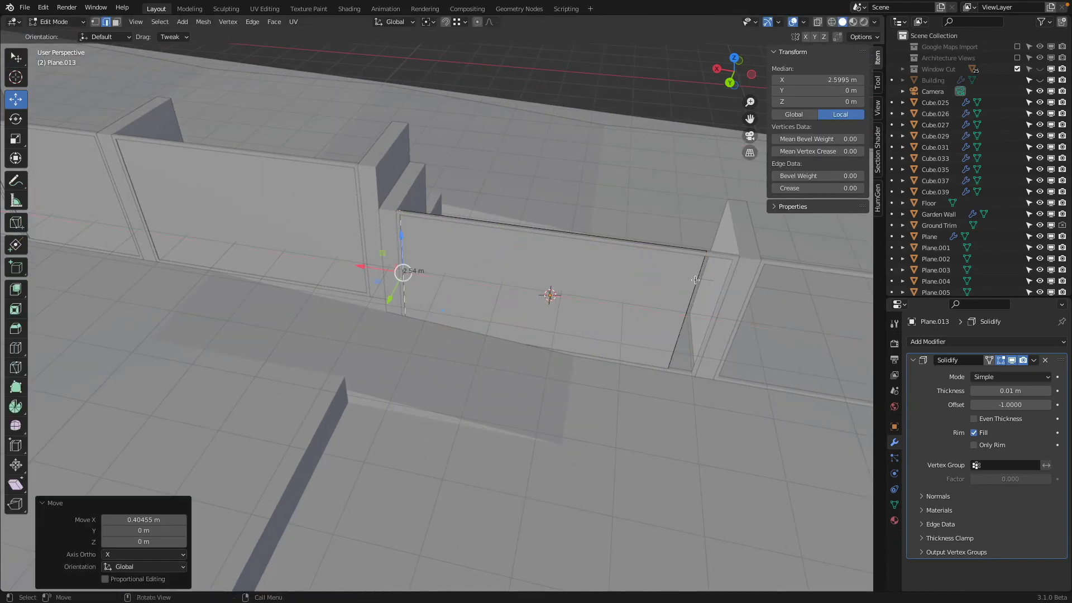
{"action": "left_click", "coordinate": [696, 281]}
{"action": "left_click_drag", "start_coordinate": [643, 308], "coordinate": [738, 266]}
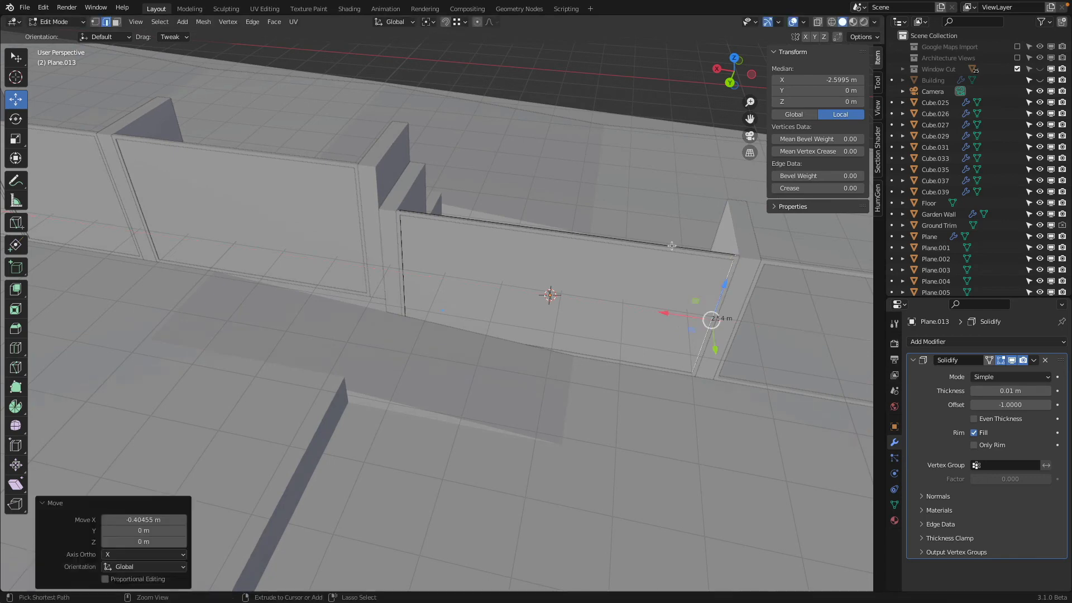
Move the panel's top and bottom edges along Z to the frame's inner edges, making it 2.39 m high
{"action": "left_click", "coordinate": [577, 228]}
{"action": "left_click_drag", "start_coordinate": [567, 189], "coordinate": [732, 268], "text": "ctrl"}
{"action": "middle_click_drag", "start_coordinate": [736, 271], "coordinate": [653, 267]}
{"action": "scroll", "coordinate": [557, 270], "scroll_direction": "up", "scroll_amount": 4}
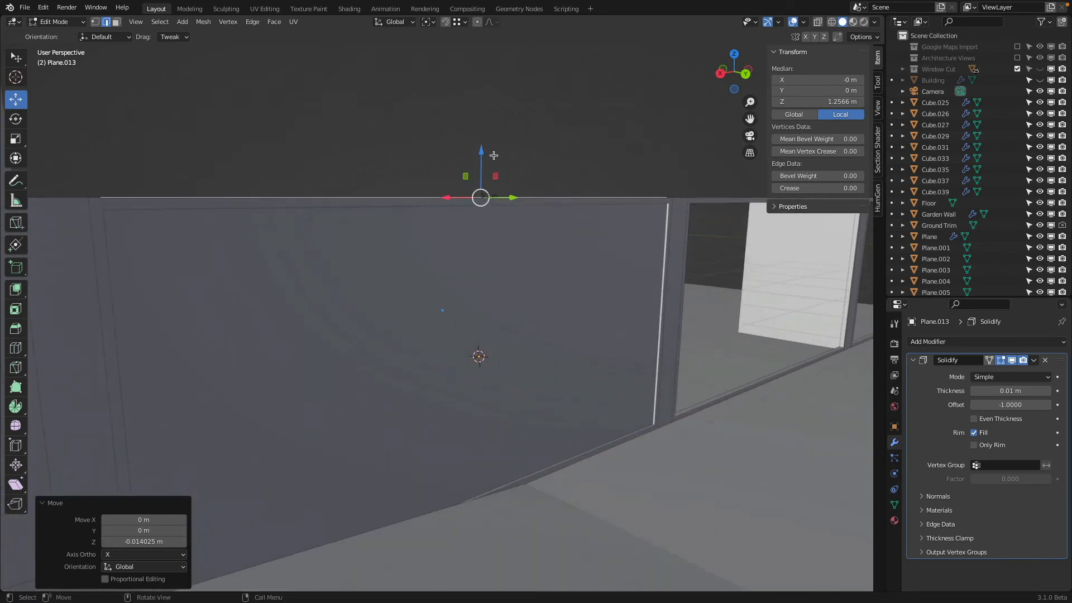
{"action": "left_click_drag", "start_coordinate": [483, 158], "coordinate": [673, 212], "text": "ctrl"}
{"action": "key", "text": "shift+z"}
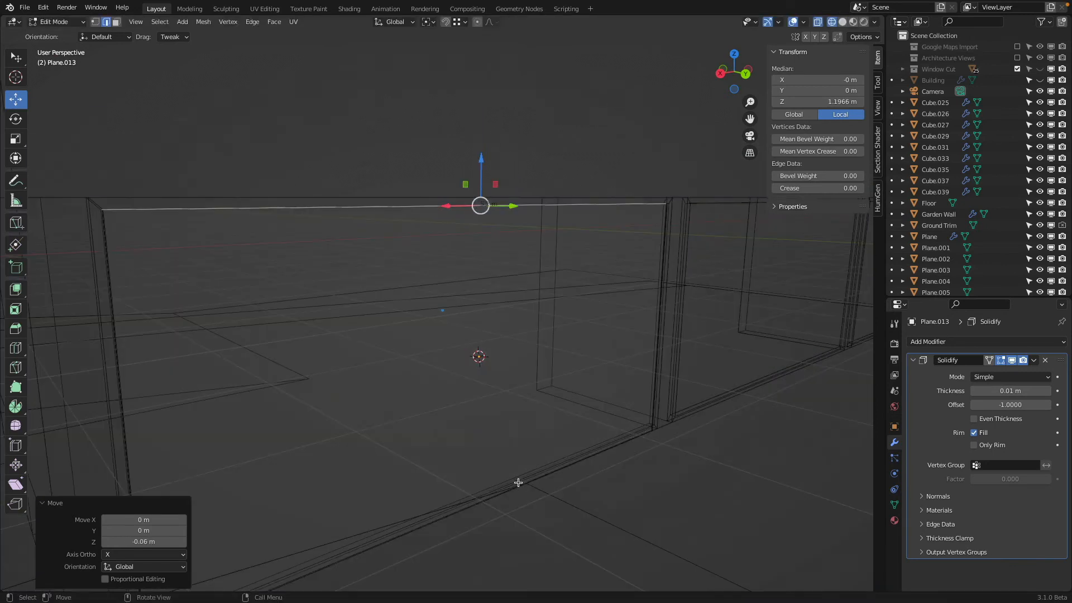
{"action": "left_click", "coordinate": [516, 485]}
{"action": "key", "text": "shift+z"}
{"action": "left_click_drag", "start_coordinate": [478, 466], "coordinate": [653, 426]}
{"action": "key", "text": "Tab"}
{"action": "scroll", "coordinate": [670, 428], "scroll_direction": "down", "scroll_amount": 4}
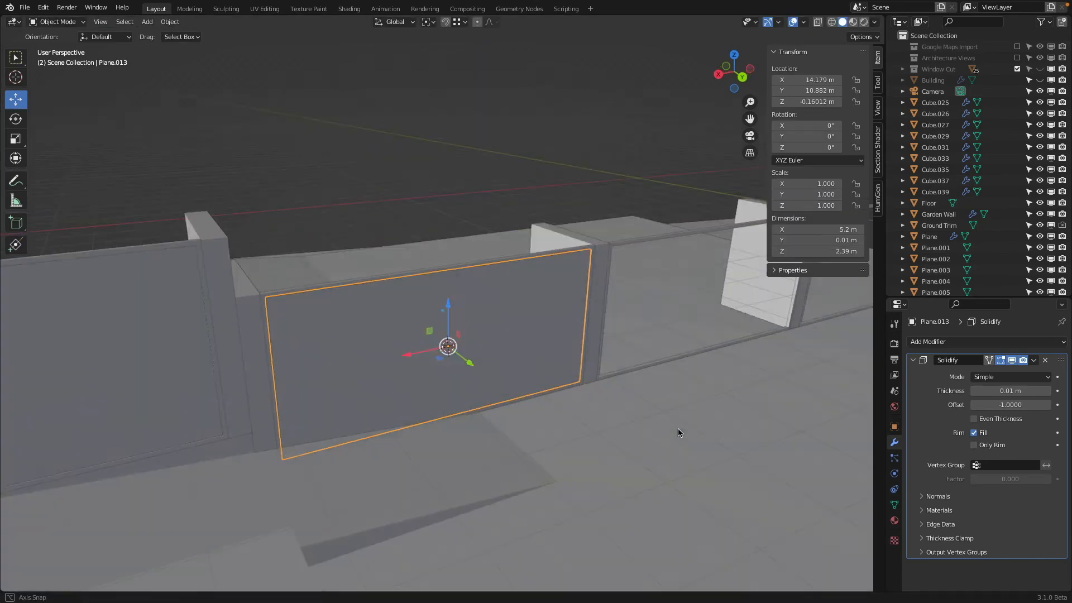
Snap the 3D cursor to the next 5.32 m wide frame and snap a linked duplicate of the 5.2 m panel to it
{"action": "middle_click_drag", "start_coordinate": [678, 427], "coordinate": [567, 379]}
{"action": "scroll", "coordinate": [675, 417], "scroll_direction": "down", "scroll_amount": 2}
{"action": "left_click", "coordinate": [579, 314]}
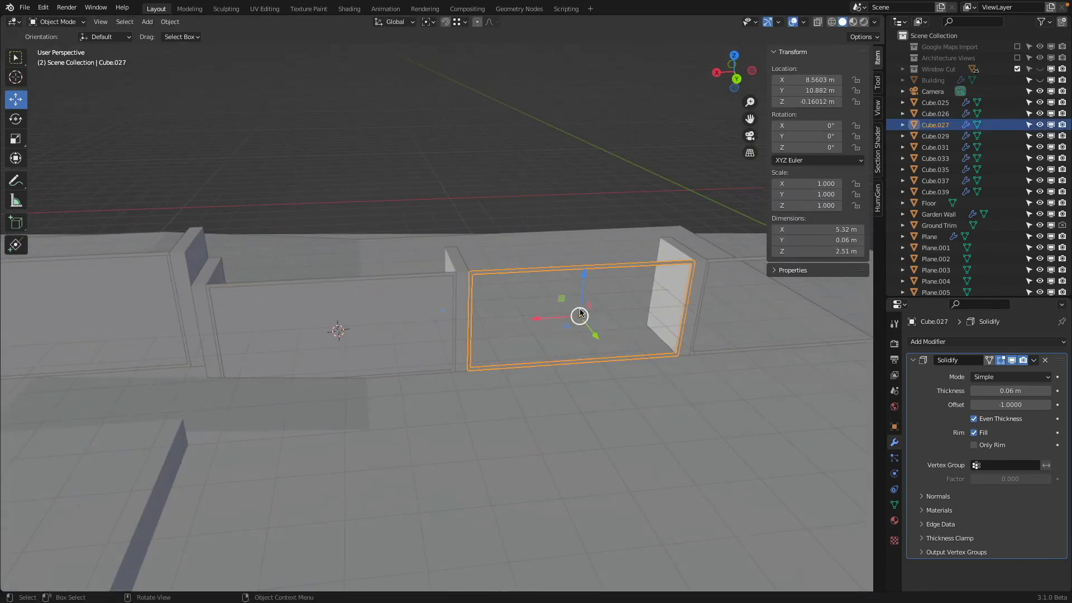
{"action": "left_click", "coordinate": [610, 373]}
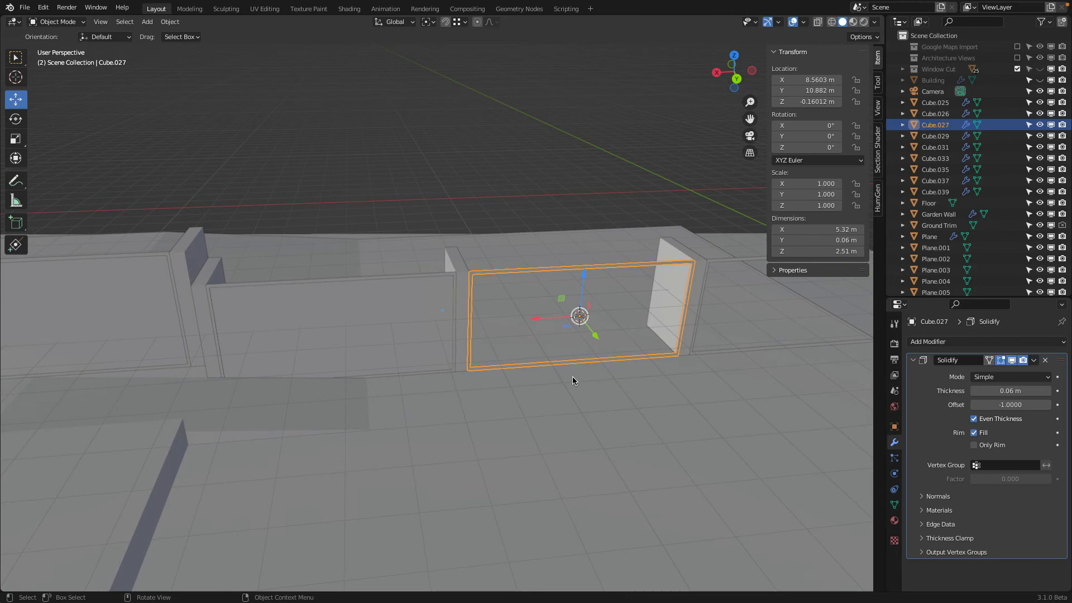
{"action": "left_click", "coordinate": [361, 329]}
{"action": "key", "text": "alt+d"}
{"action": "left_click", "coordinate": [477, 162]}
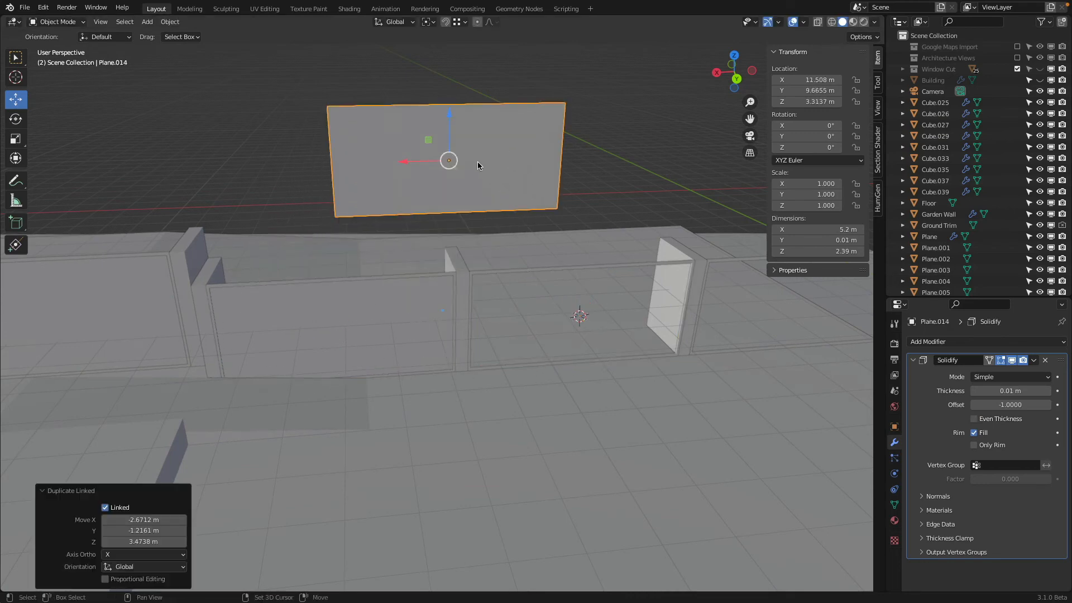
{"action": "key", "text": "shift+s"}
{"action": "left_click", "coordinate": [488, 113]}
{"action": "middle_click_drag", "start_coordinate": [670, 225], "coordinate": [488, 240], "text": "shift"}
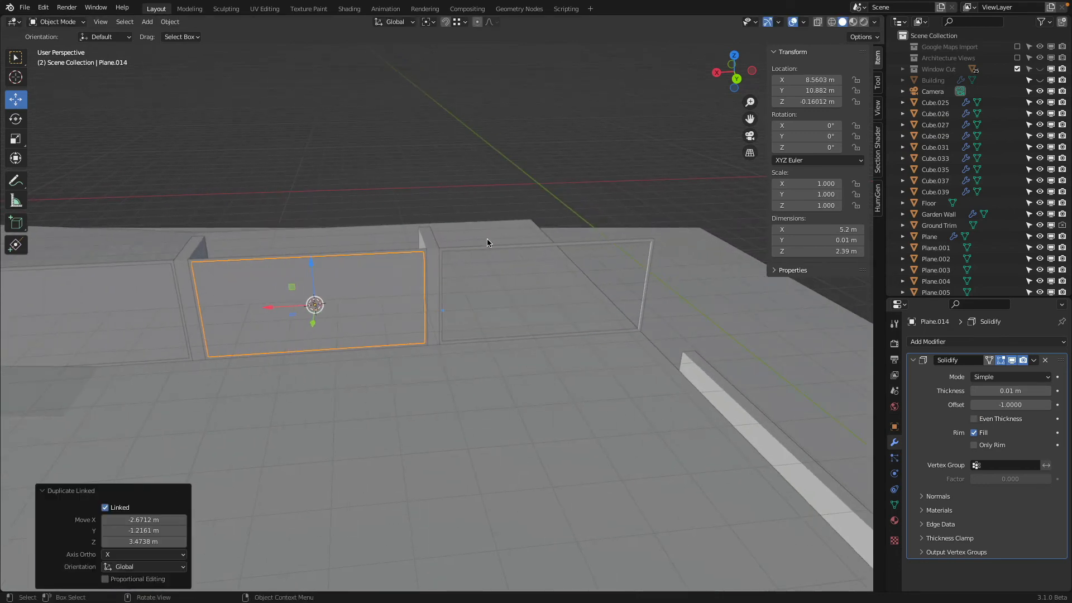
Snap the 3D cursor to the 5.29 m wide end frame and snap an unlinked duplicate of the 5.2 m panel to it
{"action": "left_click", "coordinate": [522, 251]}
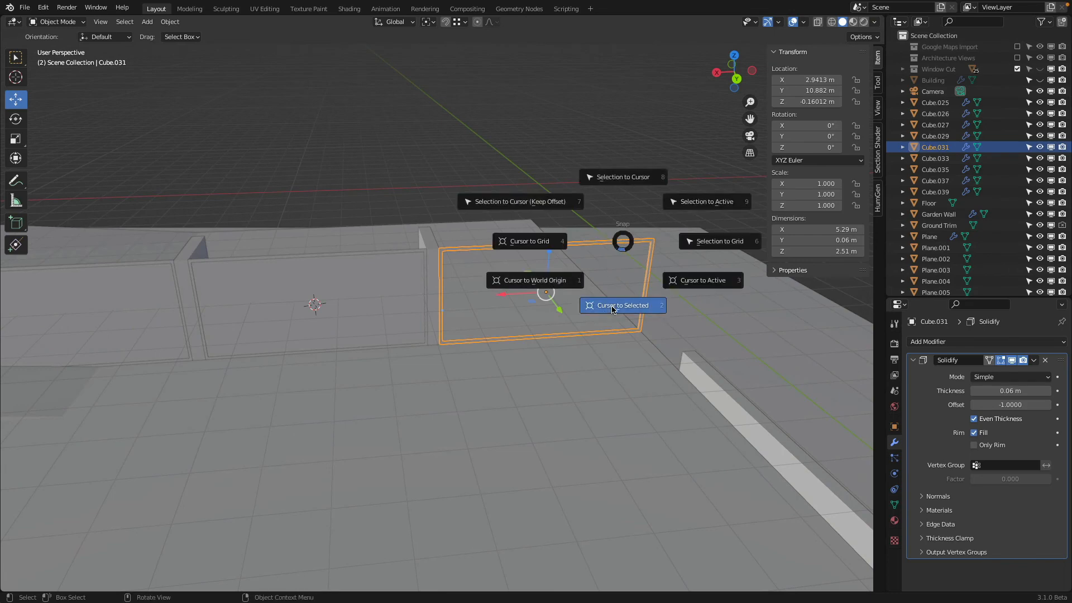
{"action": "left_click", "coordinate": [613, 309]}
{"action": "left_click", "coordinate": [364, 297]}
{"action": "key", "text": "shift+d"}
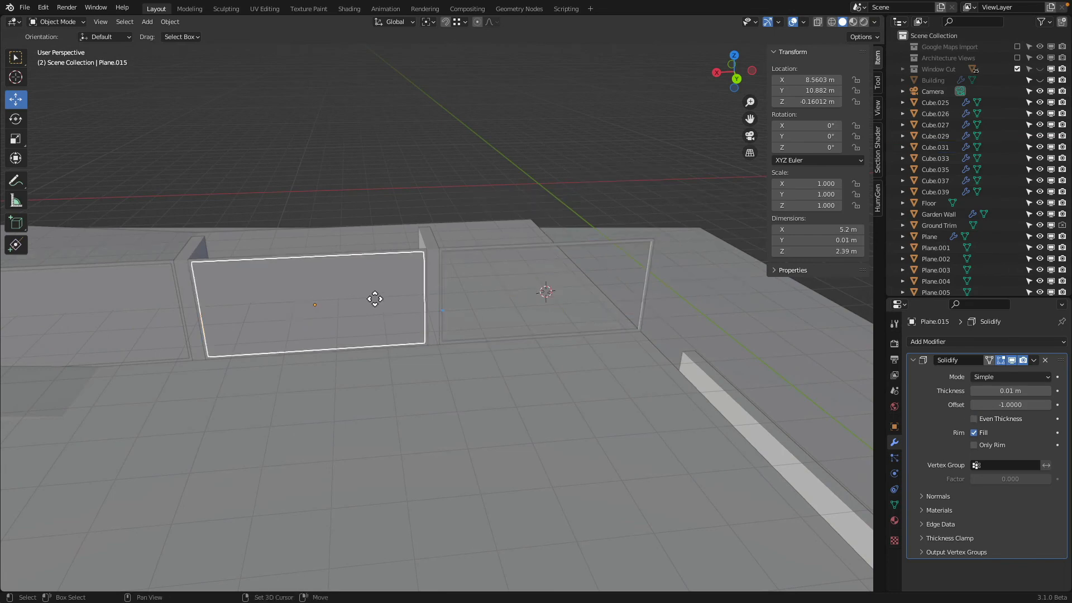
{"action": "left_click", "coordinate": [579, 165]}
{"action": "key", "text": "shift+s"}
{"action": "left_click", "coordinate": [577, 103]}
Move the end panel's outer side edge in along X to the frame's inner edge, making it 5.17 m wide
{"action": "scroll", "coordinate": [592, 240], "scroll_direction": "up", "scroll_amount": 3}
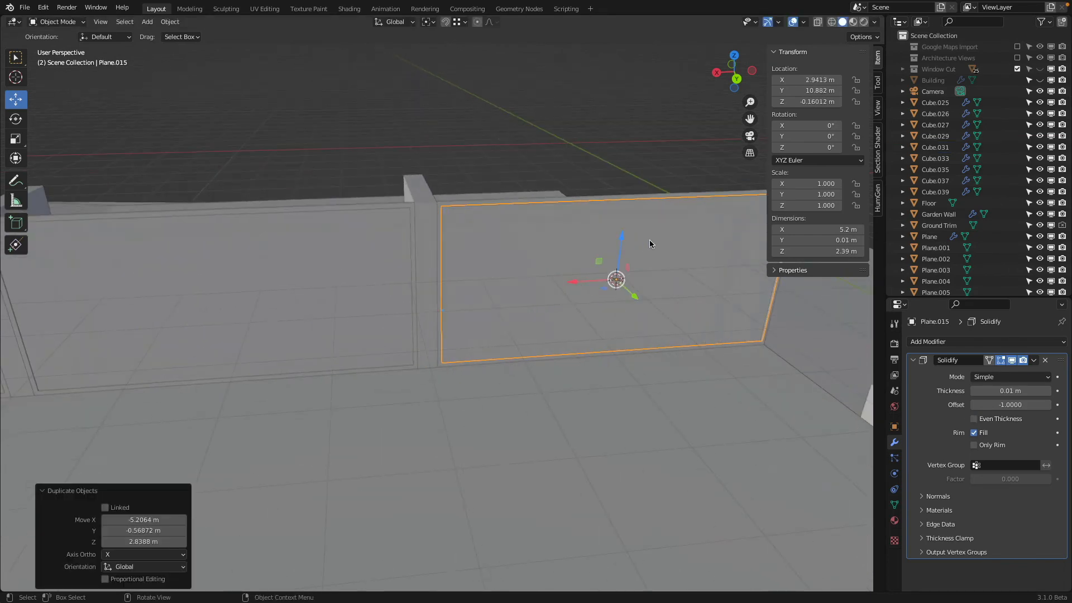
{"action": "middle_click_drag", "start_coordinate": [591, 240], "coordinate": [449, 273], "text": "shift"}
{"action": "scroll", "coordinate": [449, 272], "scroll_direction": "up", "scroll_amount": 2}
{"action": "middle_click_drag", "start_coordinate": [608, 265], "coordinate": [675, 266]}
{"action": "key", "text": "Tab"}
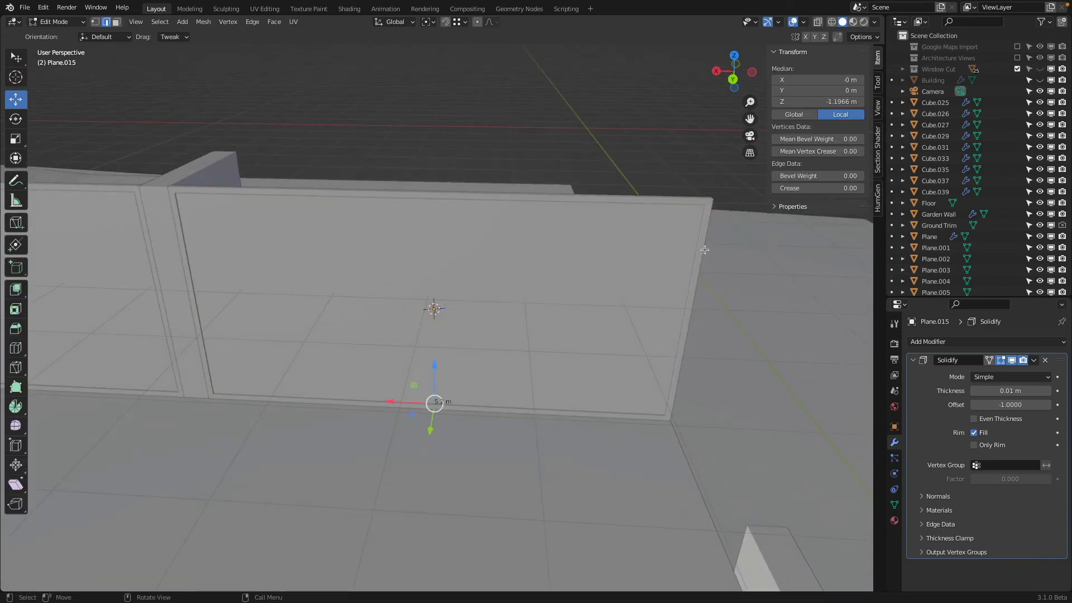
{"action": "left_click", "coordinate": [702, 250]}
{"action": "key", "text": "z"}
{"action": "left_click", "coordinate": [578, 277]}
{"action": "mouse_move", "coordinate": [642, 317]}
{"action": "left_mouse_down"}
{"action": "mouse_move", "coordinate": [514, 321]}
{"action": "mouse_move", "coordinate": [693, 215]}
{"action": "left_mouse_up"}
{"action": "key", "text": "shift+z"}
{"action": "key", "text": "Tab"}
Examine the filled window wall, the freestanding pillars and the box room from several sides
{"action": "scroll", "coordinate": [668, 233], "scroll_direction": "down", "scroll_amount": 3}
{"action": "middle_click_drag", "start_coordinate": [668, 234], "coordinate": [627, 230]}
{"action": "scroll", "coordinate": [627, 230], "scroll_direction": "up", "scroll_amount": 3}
{"action": "scroll", "coordinate": [628, 230], "scroll_direction": "down", "scroll_amount": 3}
{"action": "middle_click_drag", "start_coordinate": [486, 234], "coordinate": [748, 363]}
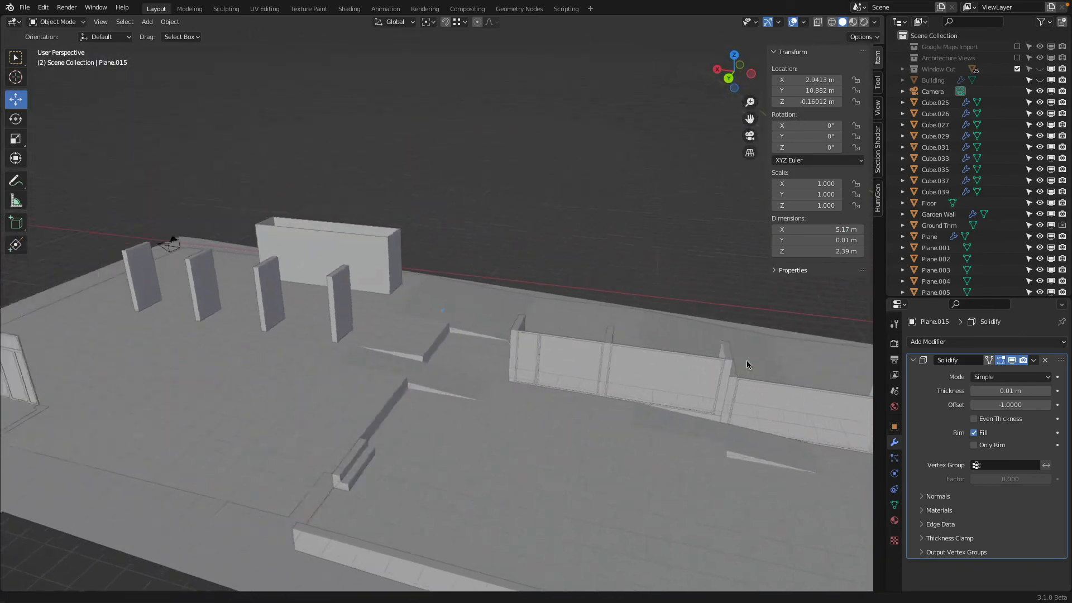
{"action": "scroll", "coordinate": [587, 312], "scroll_direction": "up", "scroll_amount": 3}
{"action": "scroll", "coordinate": [587, 312], "scroll_direction": "down", "scroll_amount": 3}
{"action": "middle_click_drag", "start_coordinate": [591, 271], "coordinate": [523, 285]}
{"action": "scroll", "coordinate": [564, 276], "scroll_direction": "up", "scroll_amount": 3}
{"action": "scroll", "coordinate": [564, 276], "scroll_direction": "down", "scroll_amount": 3}
{"action": "scroll", "coordinate": [523, 286], "scroll_direction": "up", "scroll_amount": 3}
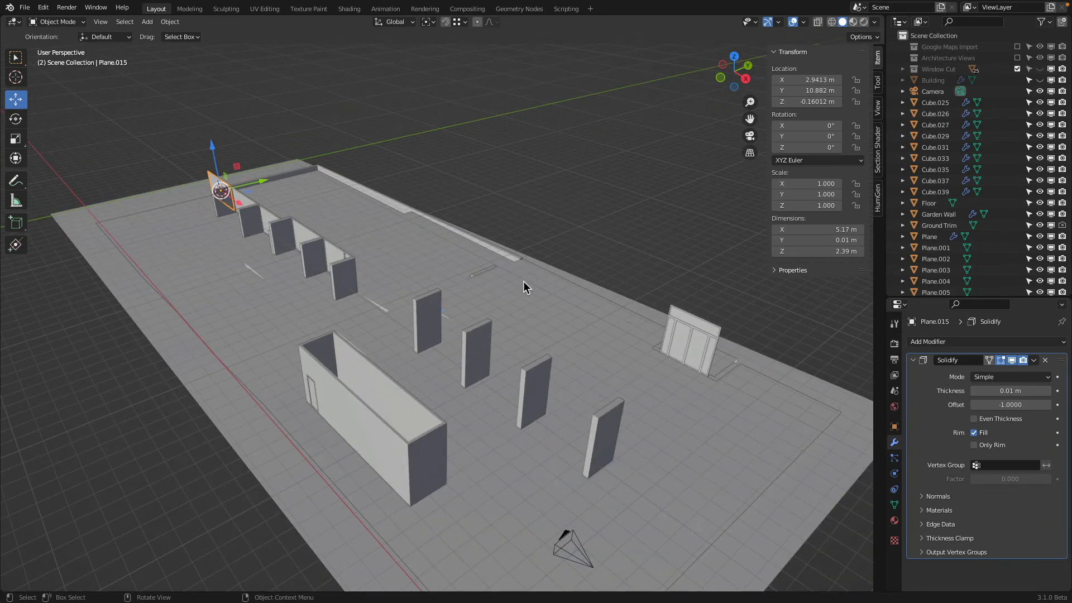
{"action": "scroll", "coordinate": [524, 280], "scroll_direction": "down", "scroll_amount": 3}
{"action": "middle_click_drag", "start_coordinate": [517, 297], "coordinate": [577, 294]}
{"action": "scroll", "coordinate": [400, 324], "scroll_direction": "up", "scroll_amount": 3}
{"action": "scroll", "coordinate": [401, 324], "scroll_direction": "down", "scroll_amount": 3}
{"action": "scroll", "coordinate": [577, 294], "scroll_direction": "up", "scroll_amount": 3}
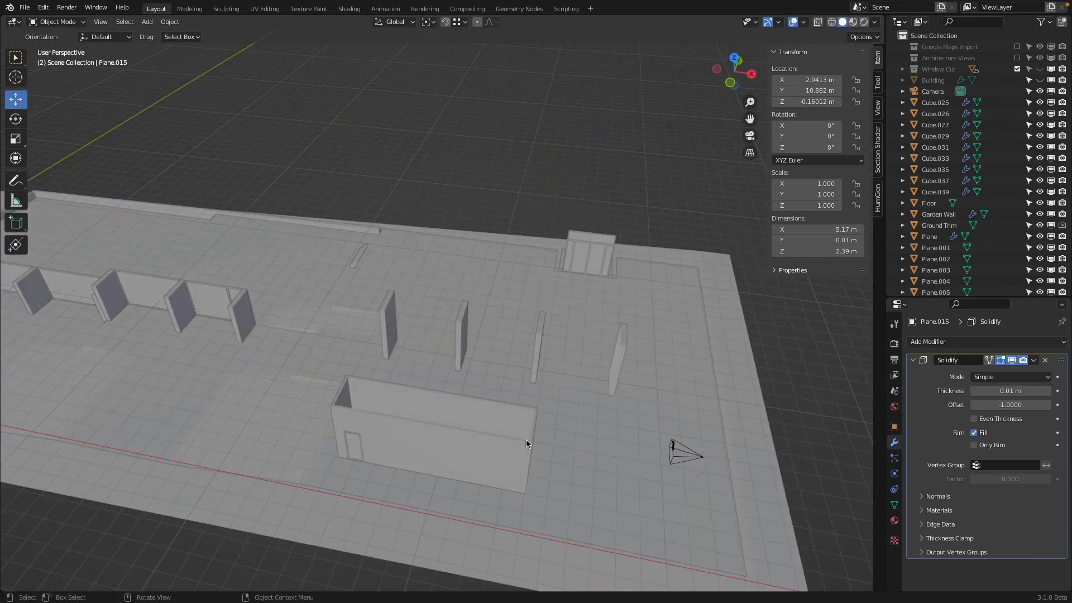
In top wireframe view, select the box room with its door and duplicate both to the other side of the freestanding pillars
{"action": "key", "text": "KP_7"}
{"action": "key", "text": "shift+z"}
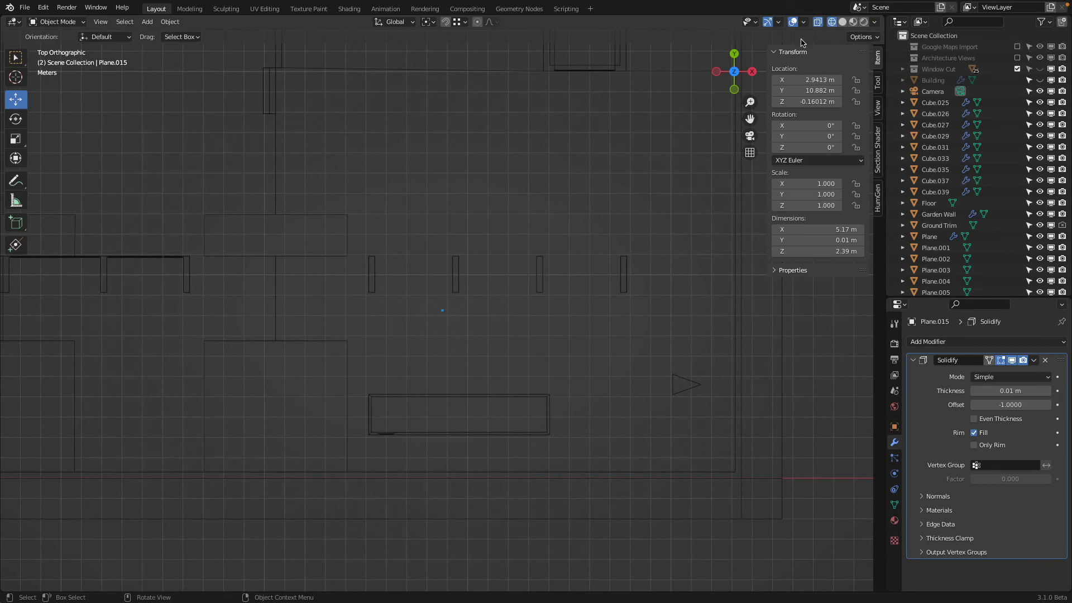
{"action": "left_click", "coordinate": [519, 398]}
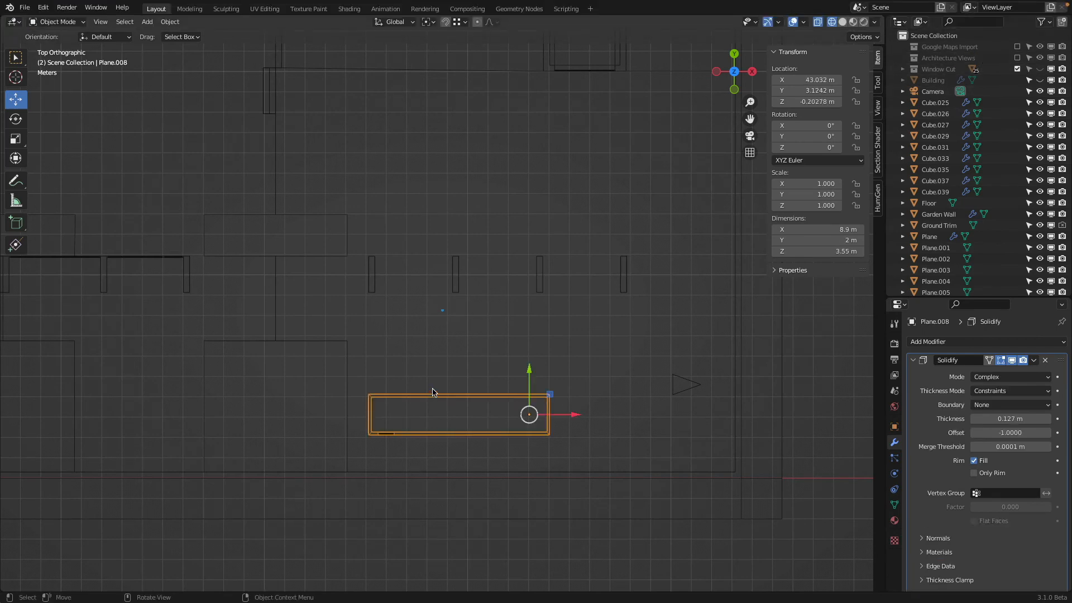
{"action": "middle_click_drag", "start_coordinate": [395, 397], "coordinate": [489, 331], "text": "shift"}
{"action": "key", "text": "b"}
{"action": "left_click_drag", "start_coordinate": [458, 311], "coordinate": [675, 389]}
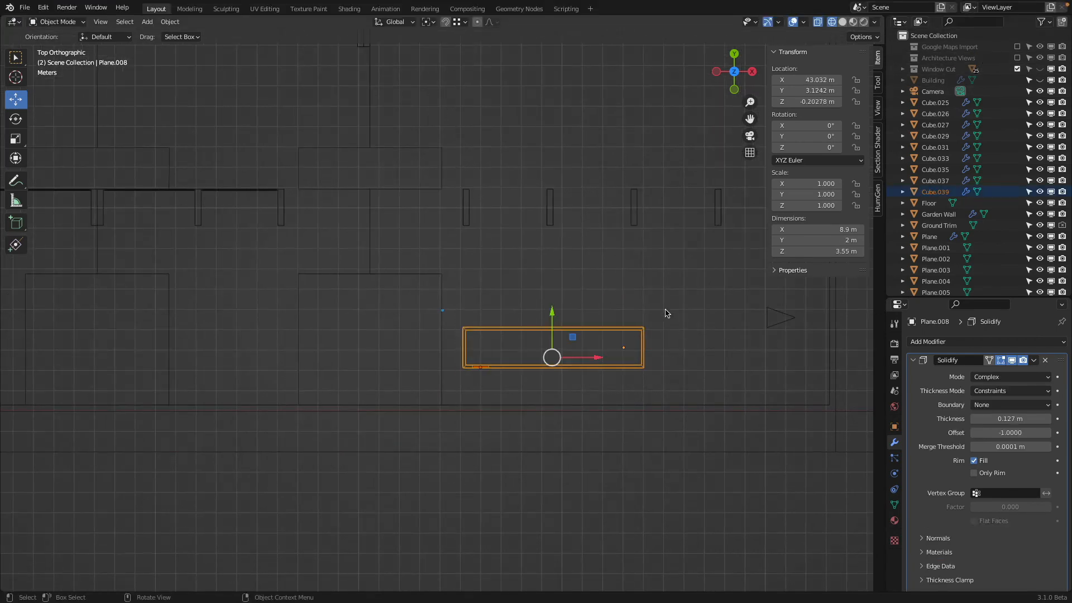
{"action": "middle_click_drag", "start_coordinate": [665, 311], "coordinate": [585, 380], "text": "shift"}
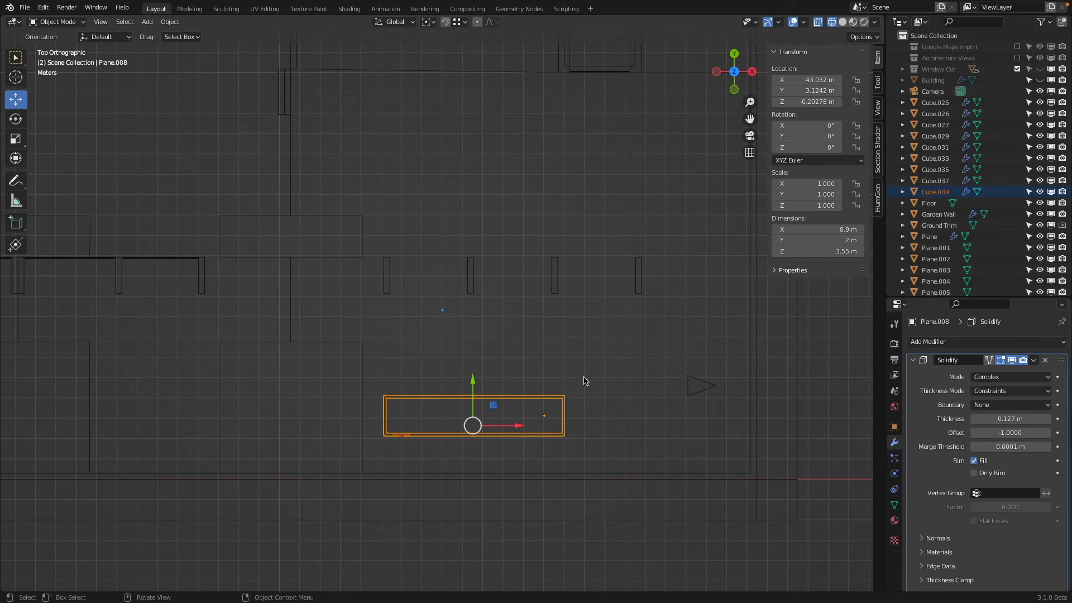
{"action": "key", "text": "shift+d"}
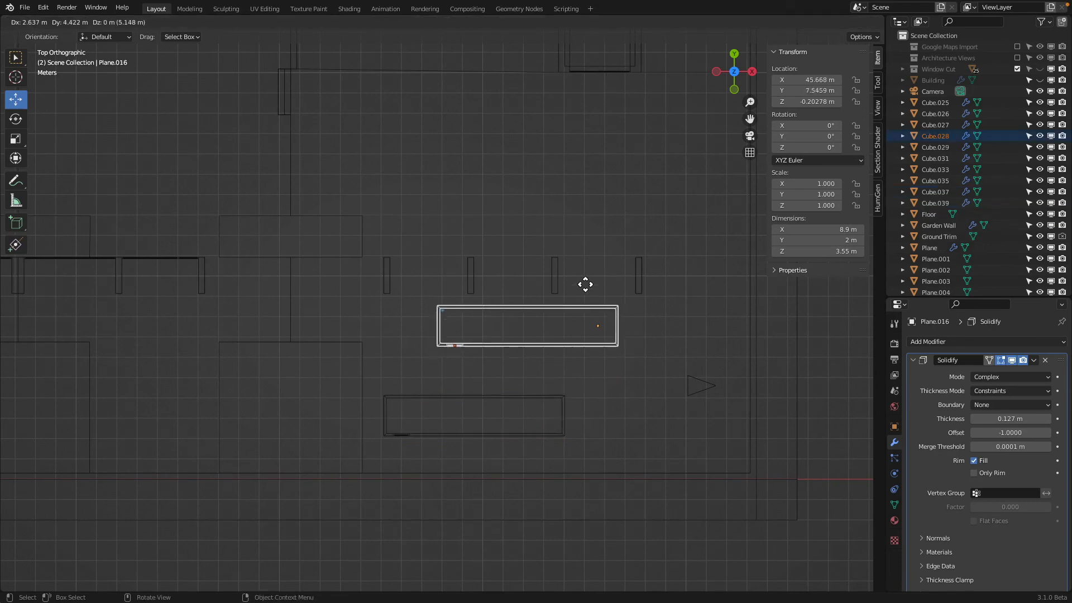
{"action": "left_click", "coordinate": [562, 169]}
Divide the duplicated room's long wall opposite its door with two vertical loop cuts and delete the middle section
{"action": "mouse_move", "coordinate": [531, 175]}
{"action": "middle_mouse_down", "text": "shift"}
{"action": "mouse_move", "coordinate": [451, 298]}
{"action": "mouse_move", "coordinate": [524, 353]}
{"action": "mouse_move", "coordinate": [404, 302]}
{"action": "middle_mouse_up", "text": "shift"}
{"action": "scroll", "coordinate": [452, 298], "scroll_direction": "up", "scroll_amount": 5}
{"action": "key", "text": "z"}
{"action": "left_click", "coordinate": [508, 345]}
{"action": "mouse_move", "coordinate": [491, 345]}
{"action": "middle_mouse_down"}
{"action": "mouse_move", "coordinate": [460, 374]}
{"action": "mouse_move", "coordinate": [412, 364]}
{"action": "middle_mouse_up"}
{"action": "left_click", "coordinate": [412, 365]}
{"action": "left_click", "coordinate": [408, 350]}
{"action": "key", "text": "Tab"}
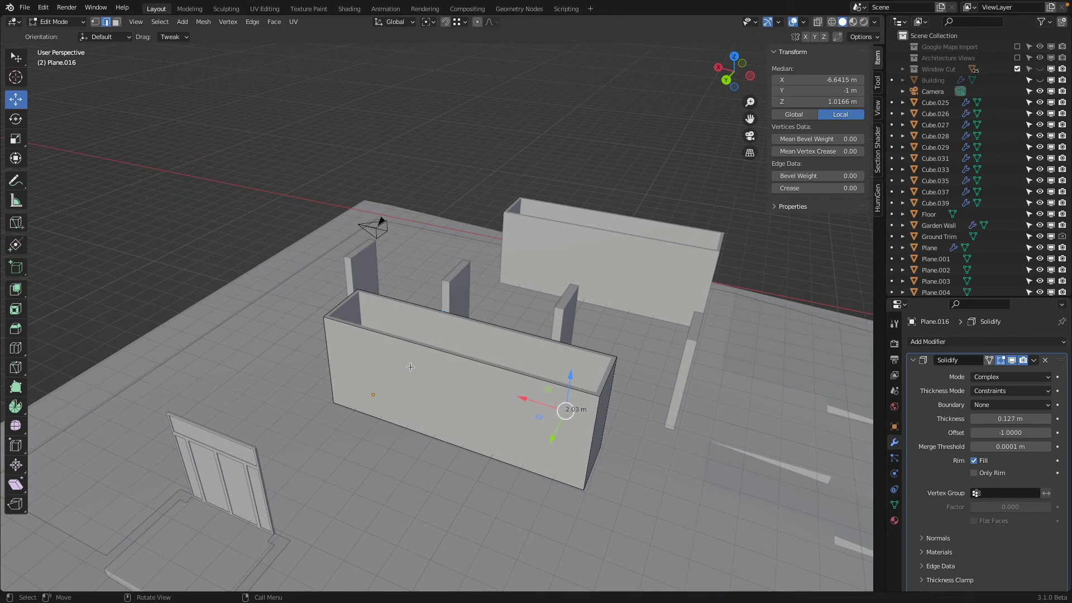
{"action": "left_click", "coordinate": [457, 358]}
{"action": "left_click", "coordinate": [458, 380]}
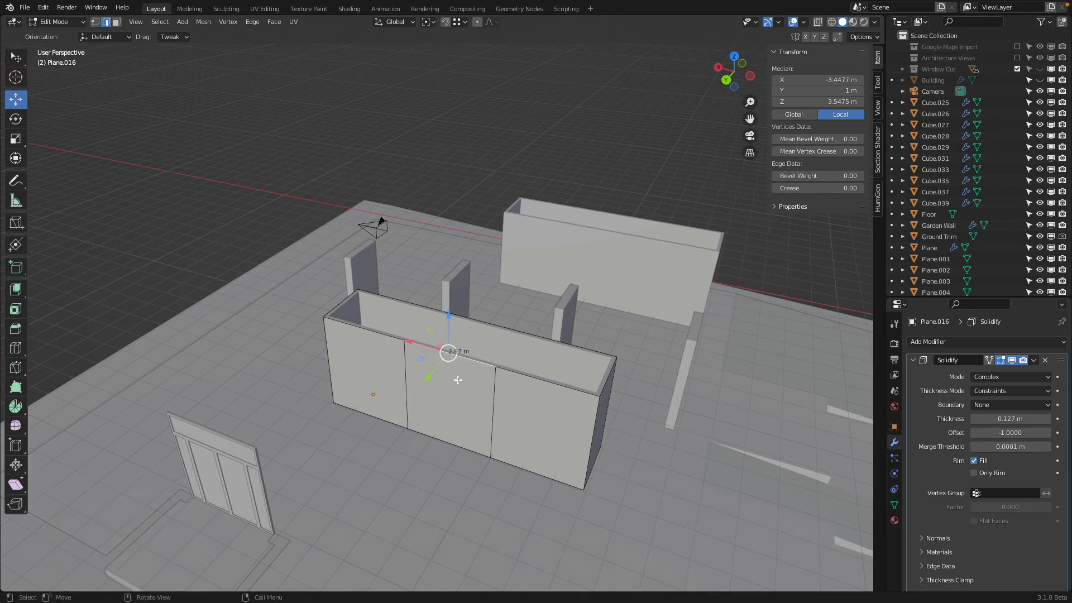
{"action": "key", "text": "x"}
{"action": "left_click", "coordinate": [522, 284]}
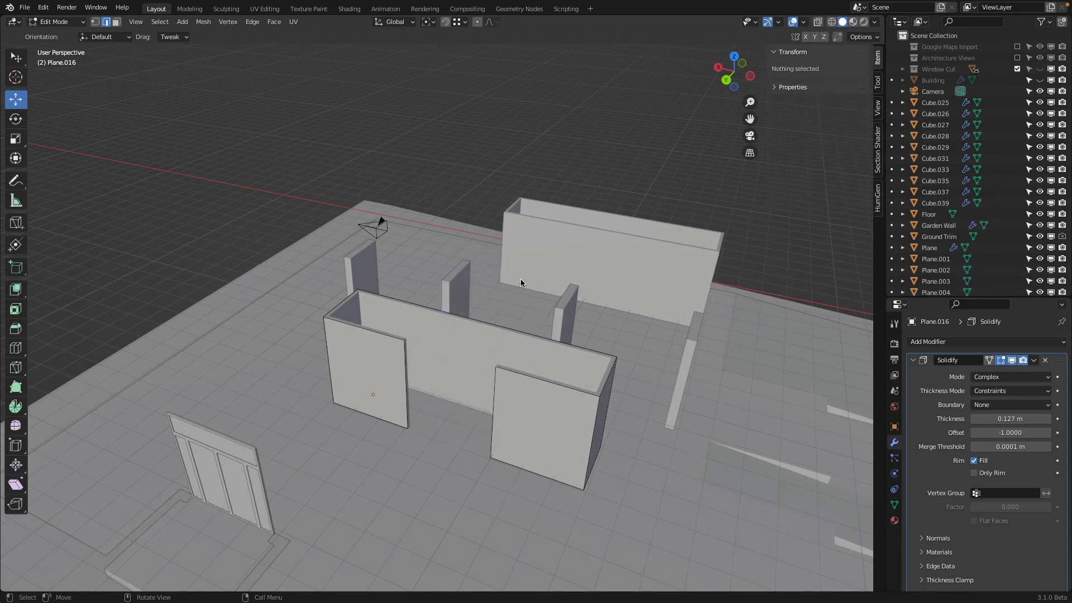
{"action": "key", "text": "Tab"}
Select the duplicated room's top edge loop and lower it along Z to a local height of 2.435 m
{"action": "middle_click_drag", "start_coordinate": [406, 342], "coordinate": [423, 307]}
{"action": "key", "text": "Tab"}
{"action": "left_click", "coordinate": [498, 334]}
{"action": "left_click", "coordinate": [504, 332], "text": "alt"}
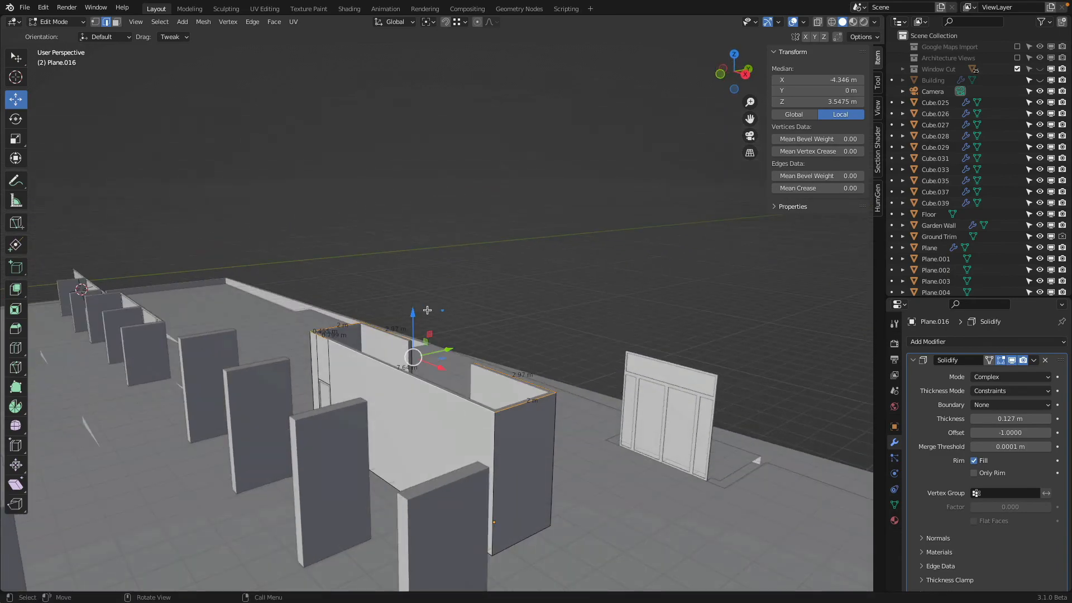
{"action": "left_click_drag", "start_coordinate": [423, 307], "coordinate": [423, 358]}
{"action": "middle_click_drag", "start_coordinate": [422, 358], "coordinate": [444, 429]}
{"action": "key", "text": "Tab"}
{"action": "key", "text": "Tab"}
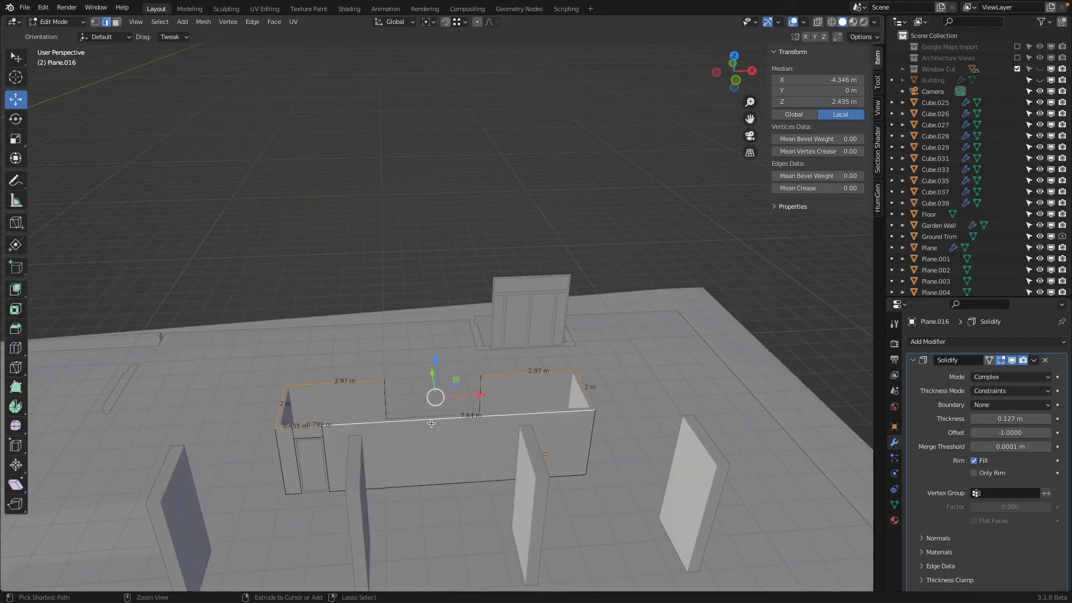
Try to split the top edge of the low room's door-side long wall and dissolve the vertex at its midpoint
{"action": "key", "text": "ctrl+e"}
{"action": "left_click", "coordinate": [444, 441]}
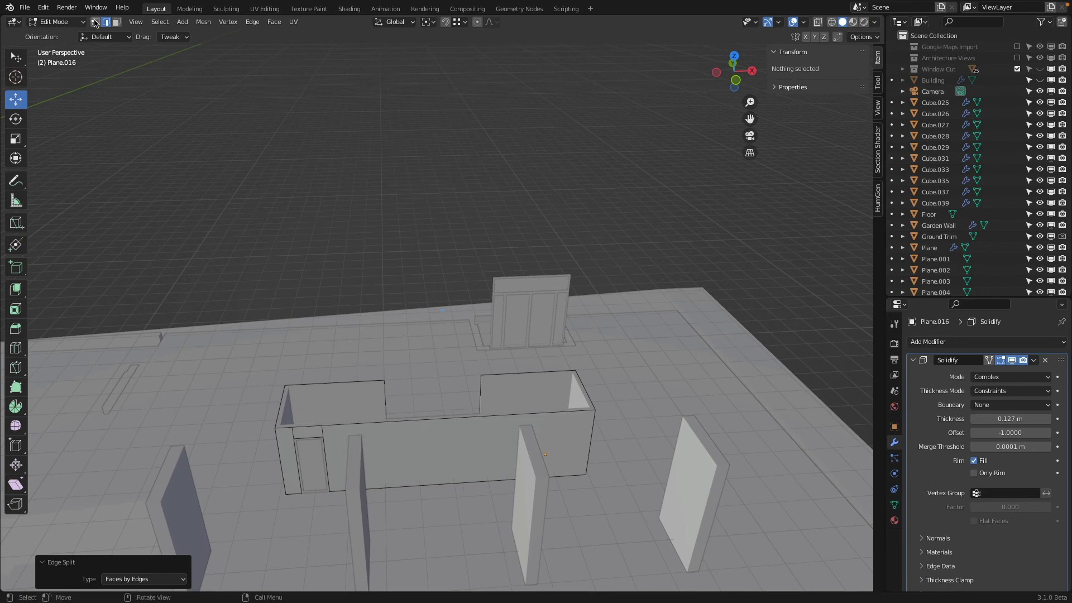
{"action": "middle_click_drag", "start_coordinate": [438, 373], "coordinate": [465, 415]}
{"action": "left_click", "coordinate": [465, 414]}
{"action": "key", "text": "x"}
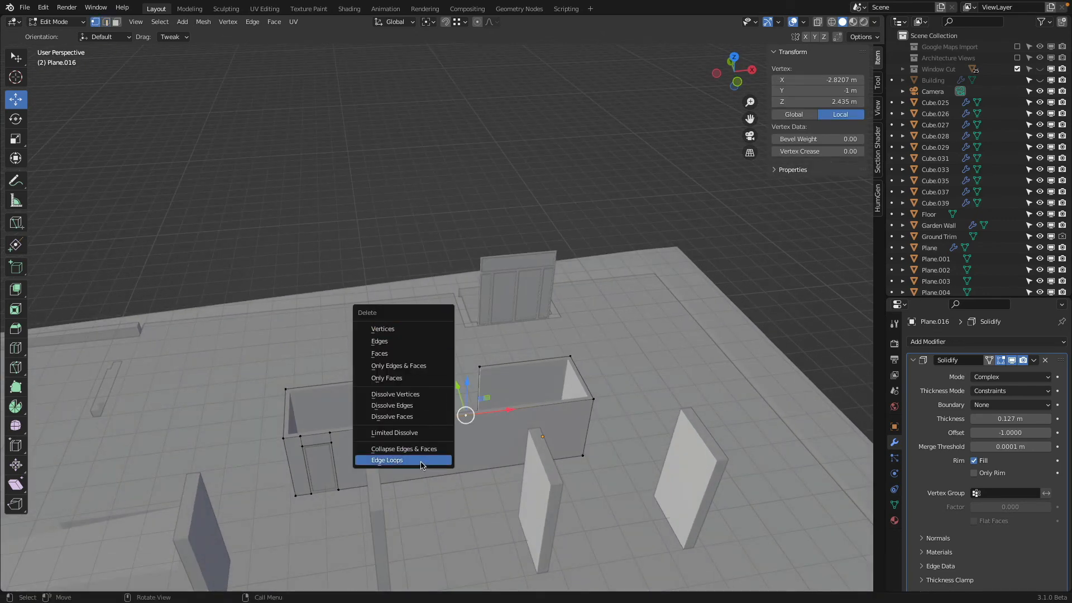
{"action": "left_click", "coordinate": [424, 394]}
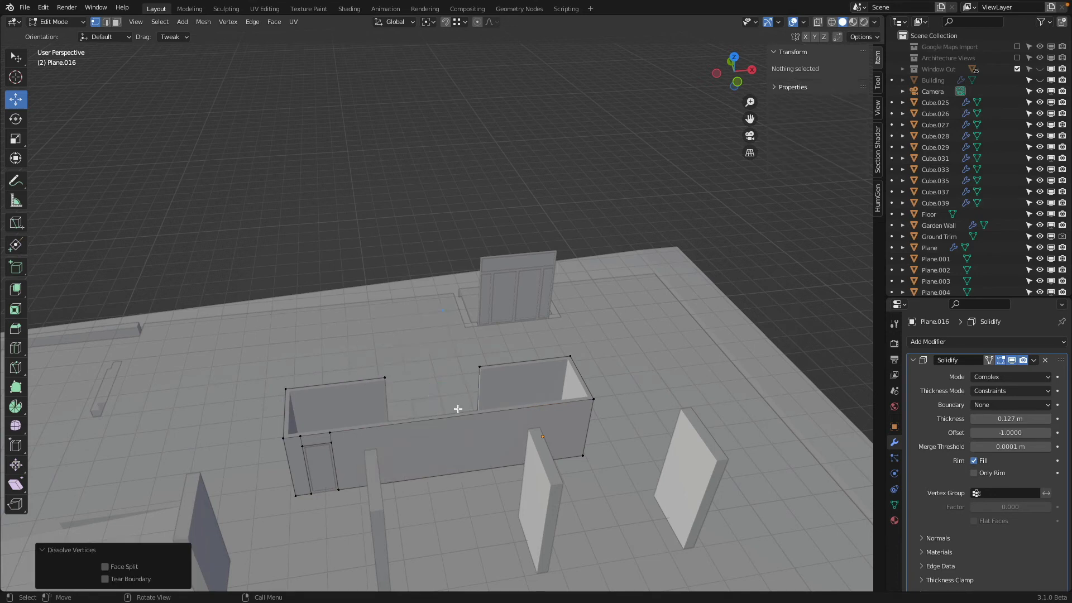
Cut a vertical knife line down the low room's door-side wall near its middle and straighten it by scaling X to 0
{"action": "middle_click_drag", "start_coordinate": [458, 409], "coordinate": [452, 407]}
{"action": "key", "text": "k"}
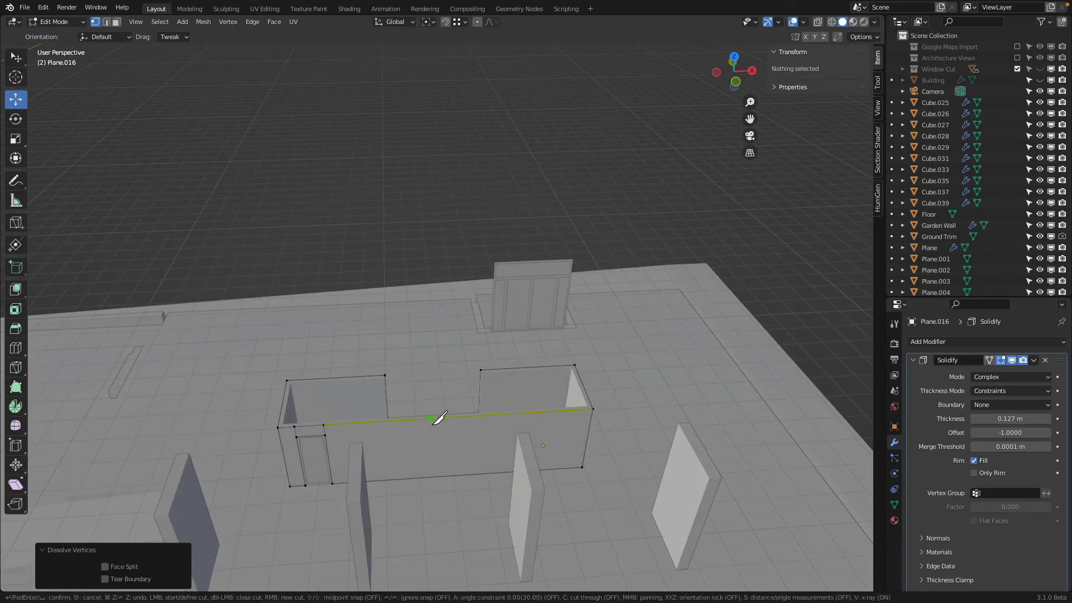
{"action": "left_click", "coordinate": [430, 417]}
{"action": "key", "text": "z"}
{"action": "left_click", "coordinate": [431, 476]}
{"action": "key", "text": "Return"}
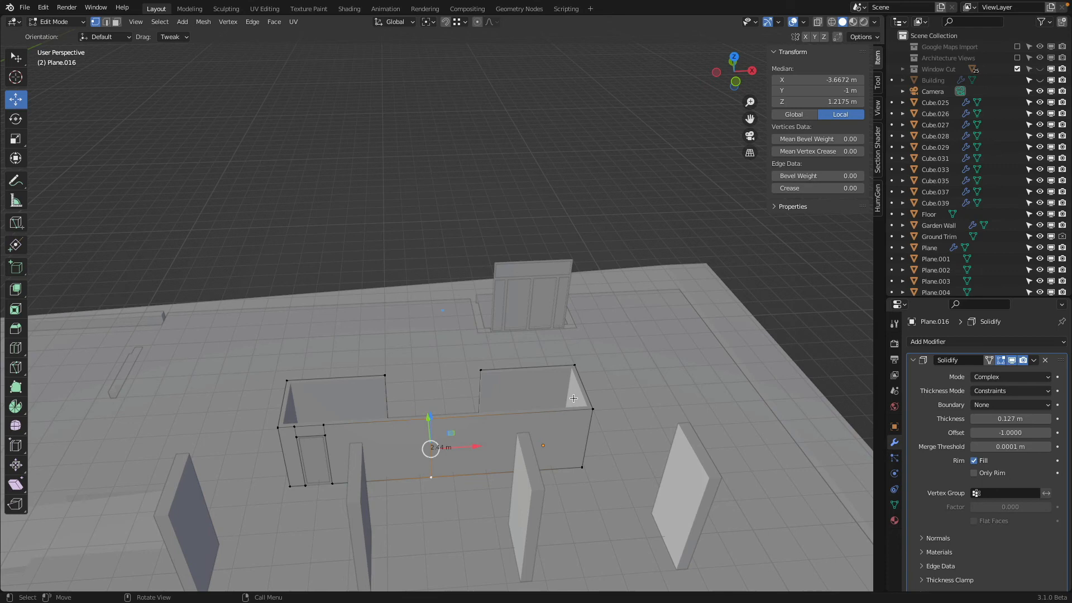
{"action": "key", "text": "s"}
{"action": "key", "text": "x"}
{"action": "key", "text": "0"}
{"action": "key", "text": "Return"}
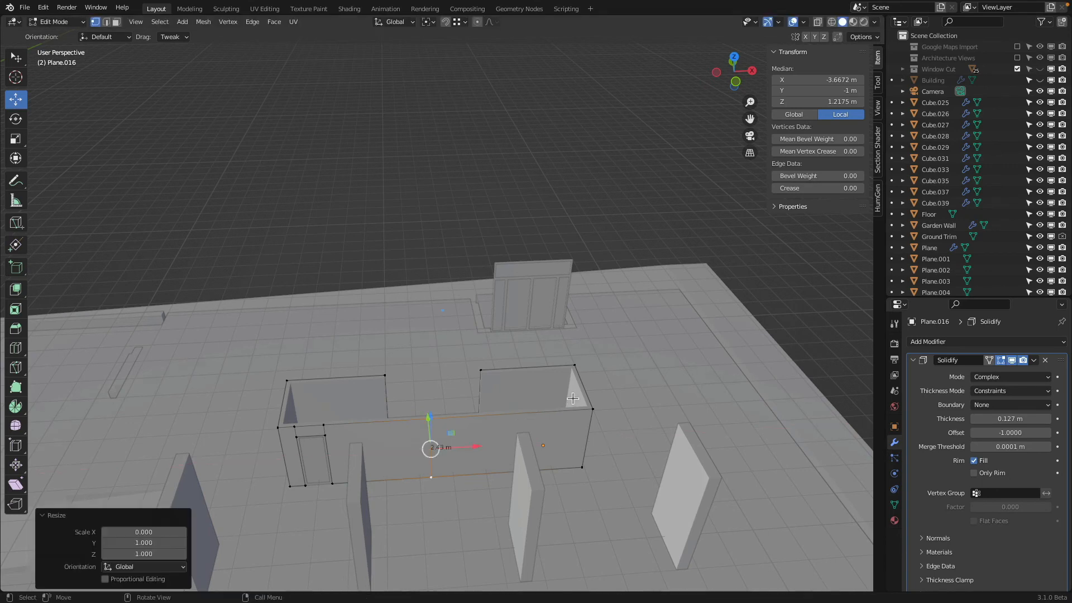
Add a horizontal loop cut around the low room's doorless half at a local height of about 1.56 m
{"action": "middle_click_drag", "start_coordinate": [592, 398], "coordinate": [551, 392]}
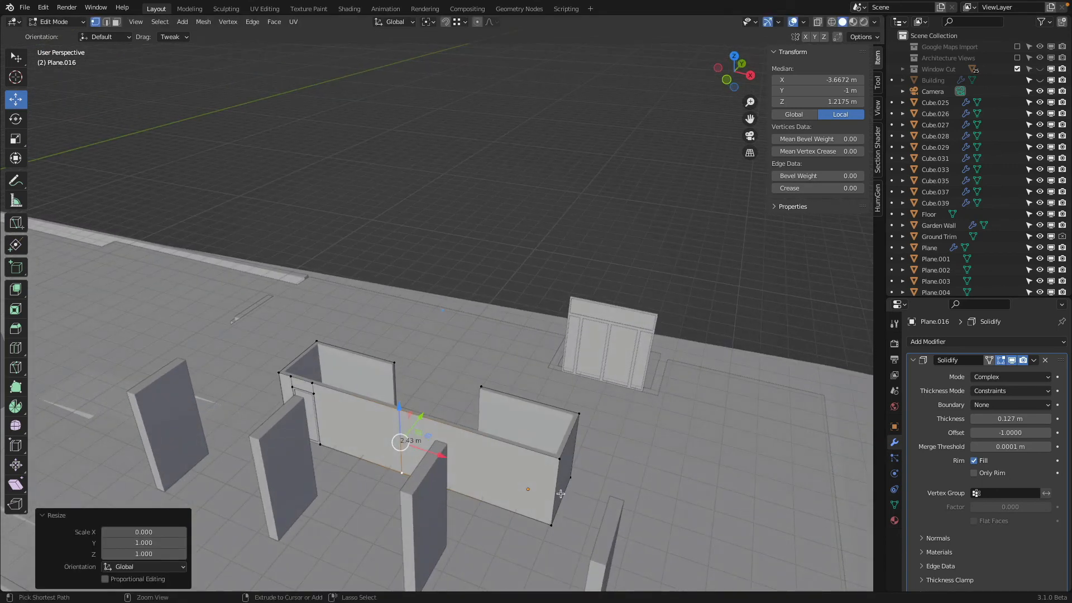
{"action": "key", "text": "ctrl+r"}
{"action": "left_click", "coordinate": [562, 474]}
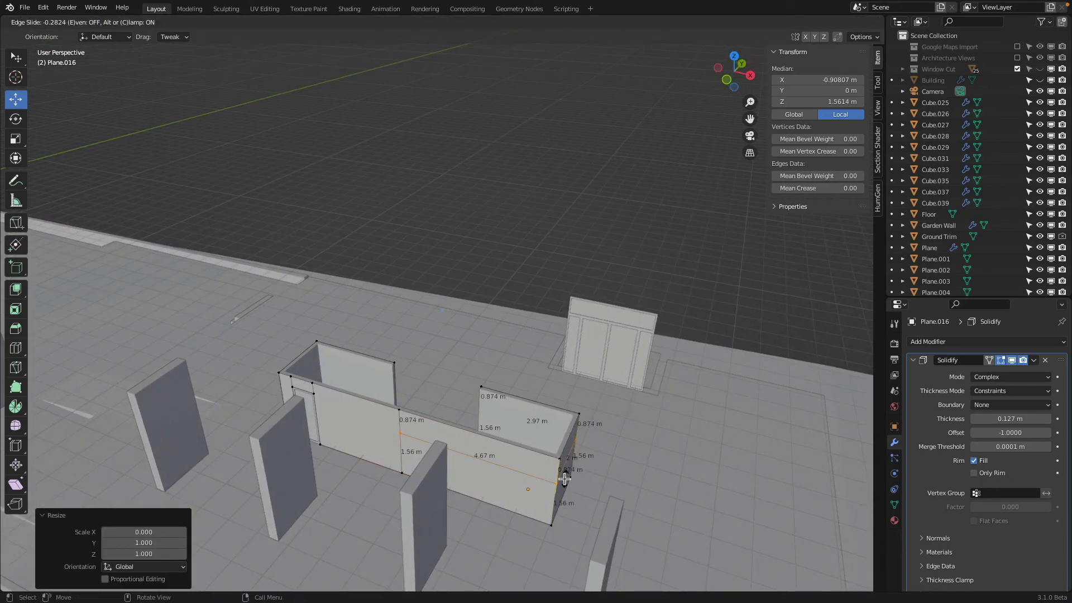
{"action": "left_click", "coordinate": [565, 479]}
Select the upper corner vertices of the low room's doorless half and delete them to remove the wall parts above the cut
{"action": "left_click", "coordinate": [559, 459]}
{"action": "left_click", "coordinate": [579, 414], "text": "shift"}
{"action": "left_click", "coordinate": [482, 386], "text": "shift"}
{"action": "middle_click_drag", "start_coordinate": [615, 357], "coordinate": [406, 398]}
{"action": "key", "text": "x"}
{"action": "left_click", "coordinate": [453, 291]}
{"action": "key", "text": "Tab"}
{"action": "key", "text": "Tab"}
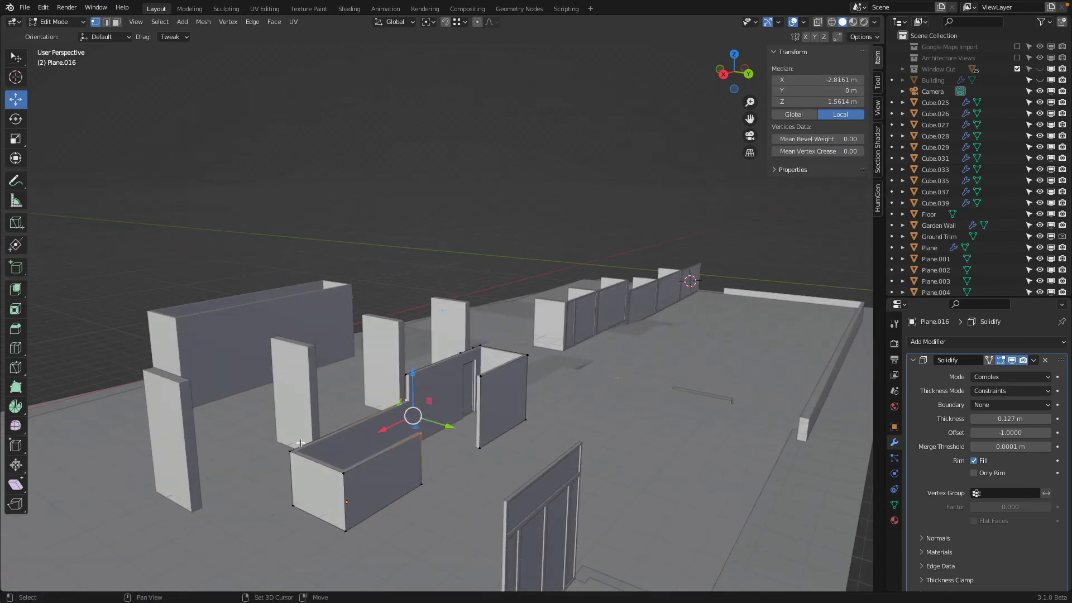
Reselect the cut's vertices and finish the doorless half as a level low wall with a stepped end at the knife line
{"action": "left_click", "coordinate": [301, 443], "text": "shift"}
{"action": "left_click_drag", "start_coordinate": [386, 418], "coordinate": [410, 425]}
{"action": "key", "text": "Tab"}
{"action": "middle_click_drag", "start_coordinate": [411, 425], "coordinate": [441, 305]}
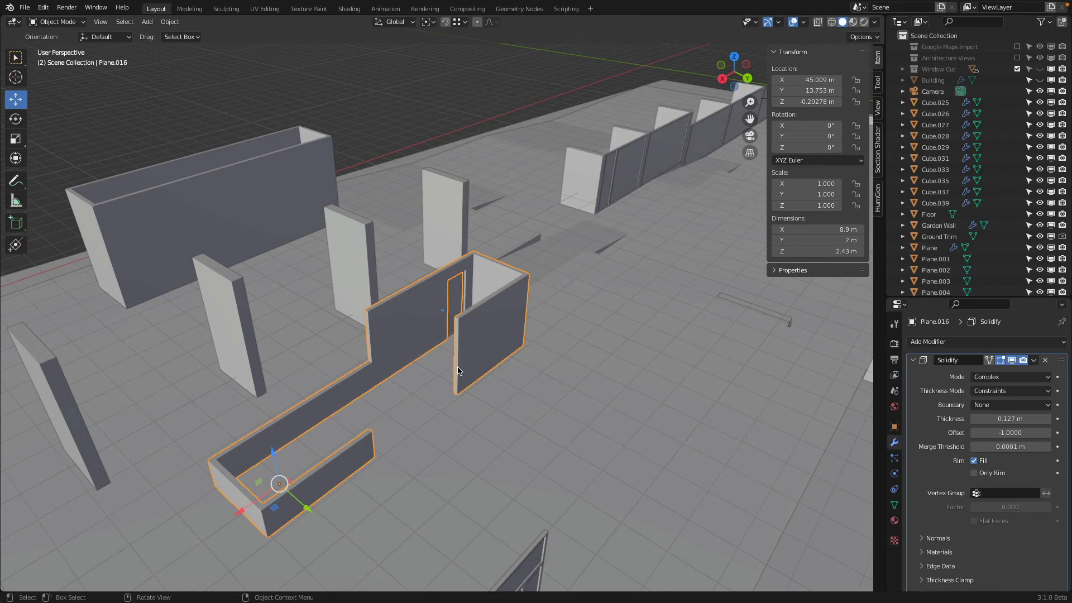
In top wireframe view, duplicate the uncut tall box room about 14 m along Y to a spot beyond the low room
{"action": "scroll", "coordinate": [470, 364], "scroll_direction": "down", "scroll_amount": 1}
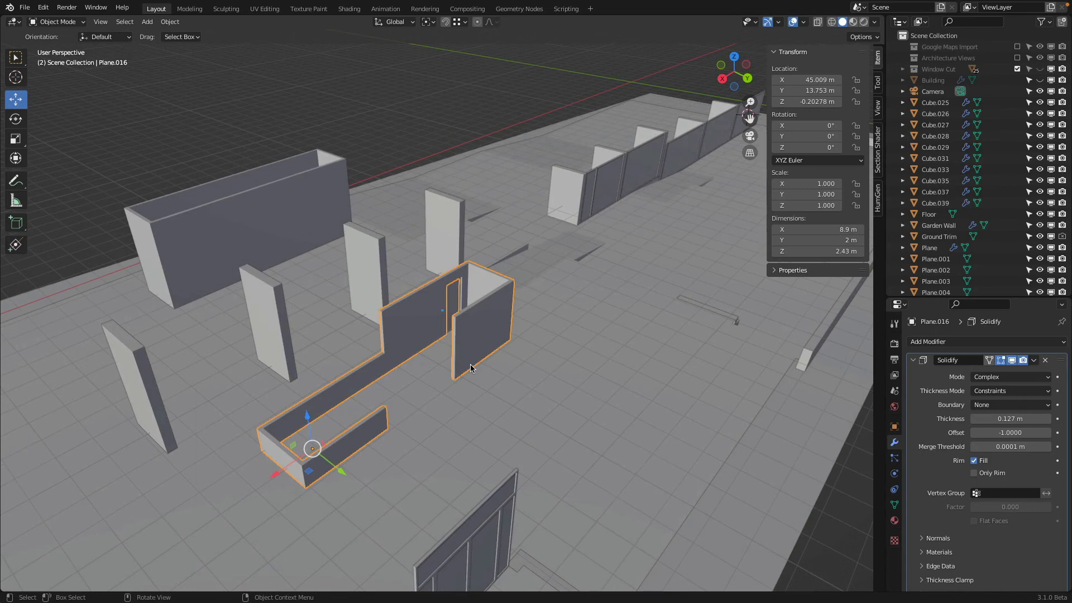
{"action": "key", "text": "KP_7"}
{"action": "key", "text": "shift+z"}
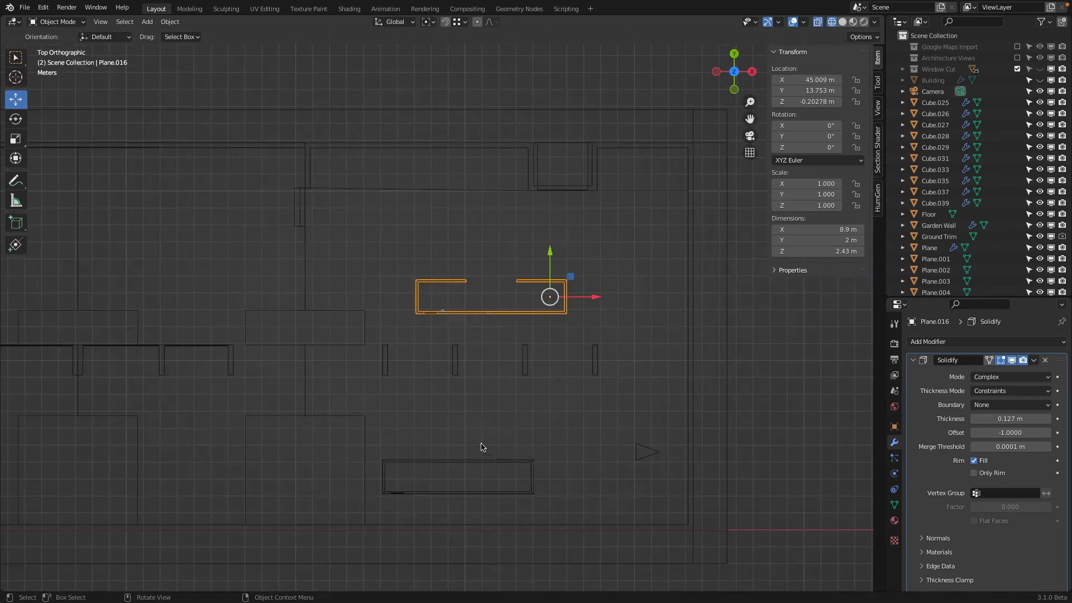
{"action": "left_click", "coordinate": [480, 463]}
{"action": "middle_click_drag", "start_coordinate": [502, 430], "coordinate": [514, 487], "text": "shift"}
{"action": "key", "text": "shift+d"}
{"action": "left_click", "coordinate": [510, 249]}
{"action": "key", "text": "shift+z"}
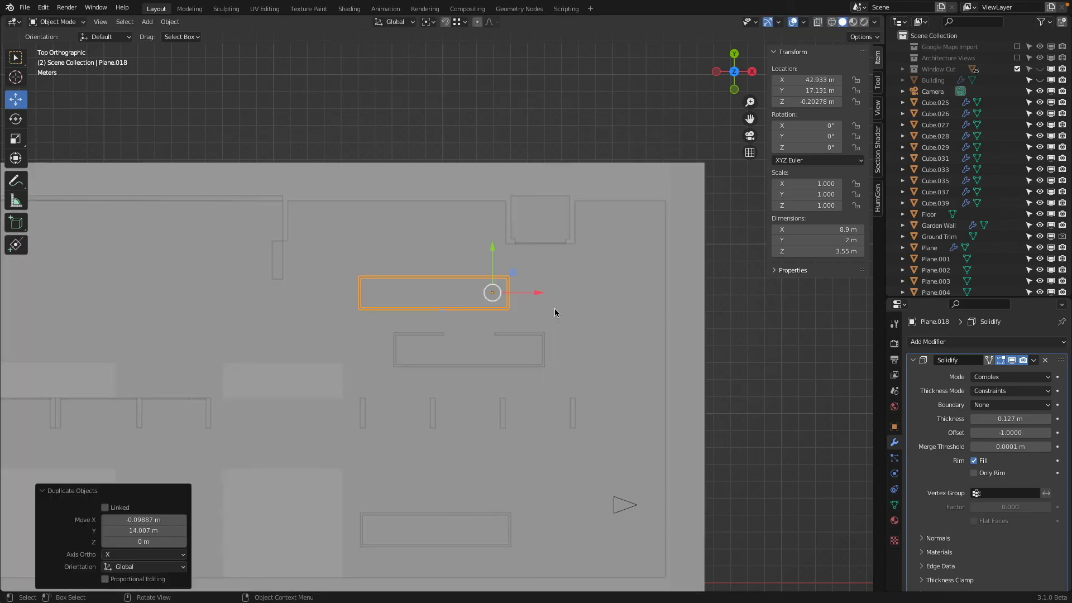
Select the four corners of the duplicated tall room's doorless end wall and move them inward, shortening the room to about 2.92 m
{"action": "mouse_move", "coordinate": [554, 308]}
{"action": "middle_mouse_down"}
{"action": "mouse_move", "coordinate": [517, 253]}
{"action": "mouse_move", "coordinate": [484, 239]}
{"action": "middle_mouse_up"}
{"action": "scroll", "coordinate": [518, 254], "scroll_direction": "up", "scroll_amount": 3}
{"action": "key", "text": "Tab"}
{"action": "left_click", "coordinate": [535, 310]}
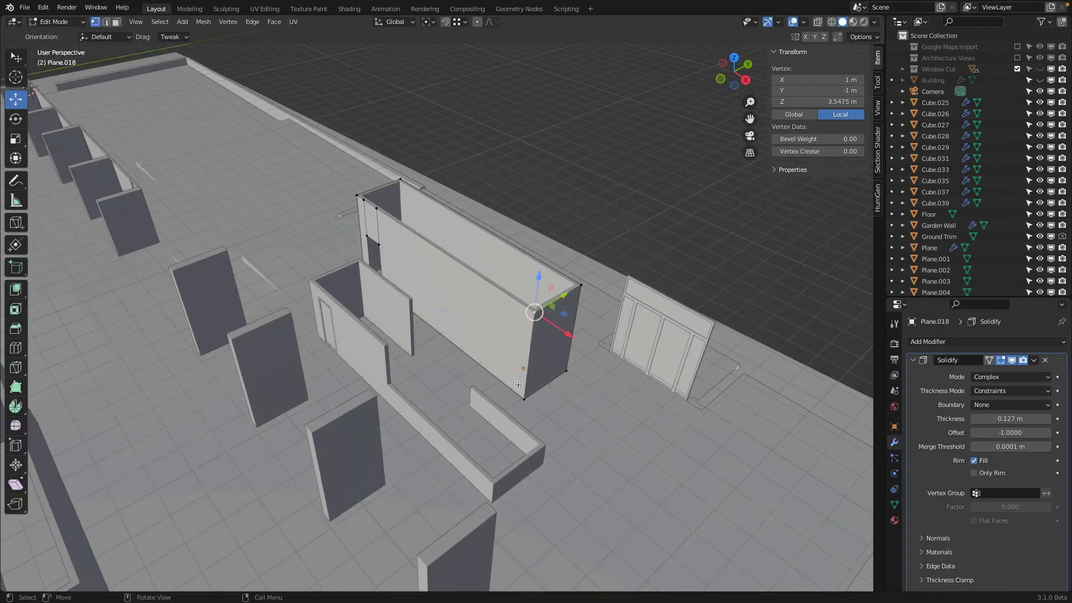
{"action": "left_click", "coordinate": [524, 399], "text": "shift"}
{"action": "left_click", "coordinate": [566, 370], "text": "shift"}
{"action": "left_click", "coordinate": [581, 285], "text": "shift"}
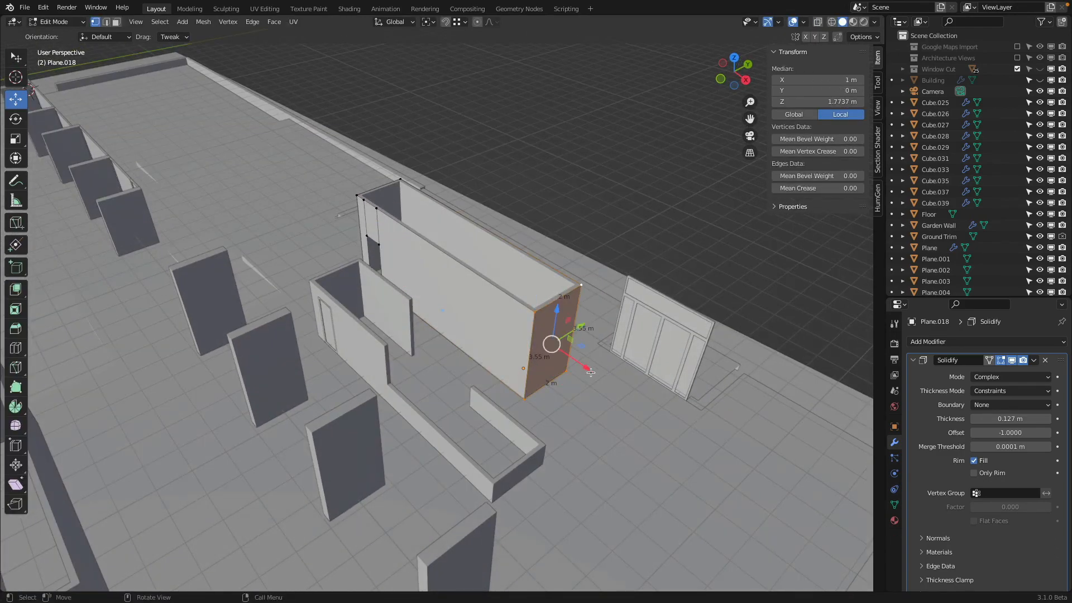
{"action": "key", "text": "g"}
{"action": "left_click", "coordinate": [473, 289]}
{"action": "key", "text": "Tab"}
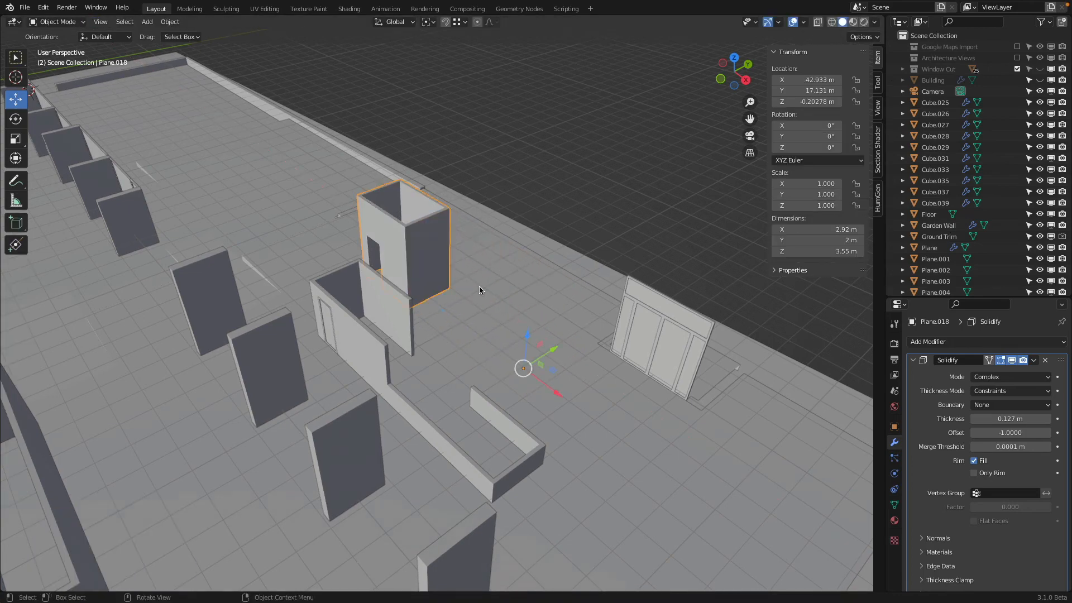
Set the shortened tall room's origin to its geometry, using the bounds center
{"action": "middle_click_drag", "start_coordinate": [479, 289], "coordinate": [439, 301]}
{"action": "right_click", "coordinate": [621, 333]}
{"action": "left_click", "coordinate": [627, 332]}
{"action": "scroll", "coordinate": [428, 335], "scroll_direction": "up", "scroll_amount": 1}
{"action": "scroll", "coordinate": [428, 338], "scroll_direction": "up", "scroll_amount": 3}
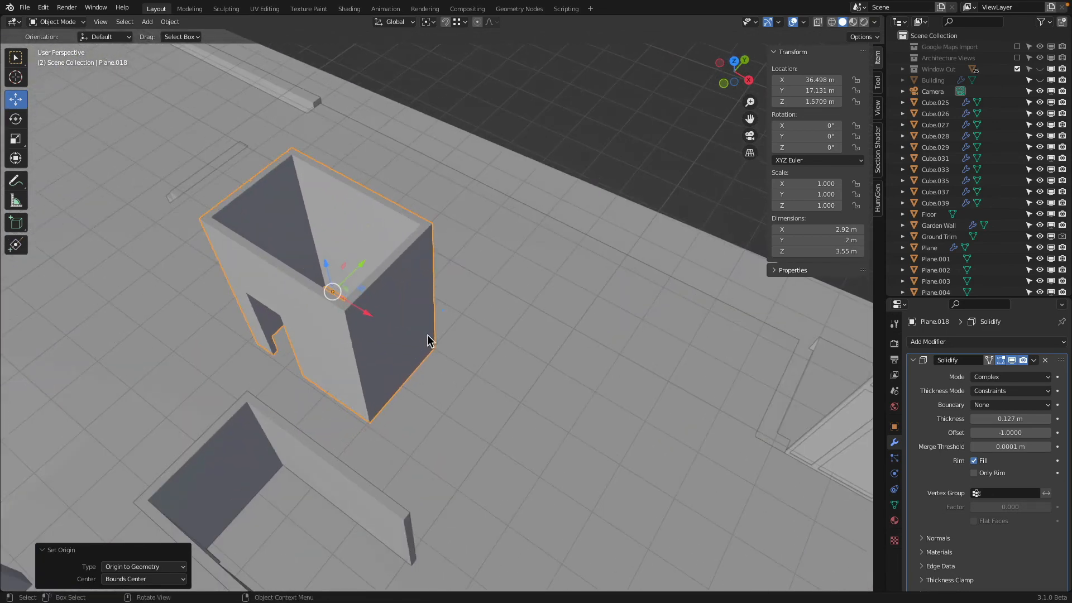
{"action": "scroll", "coordinate": [429, 335], "scroll_direction": "down", "scroll_amount": 2}
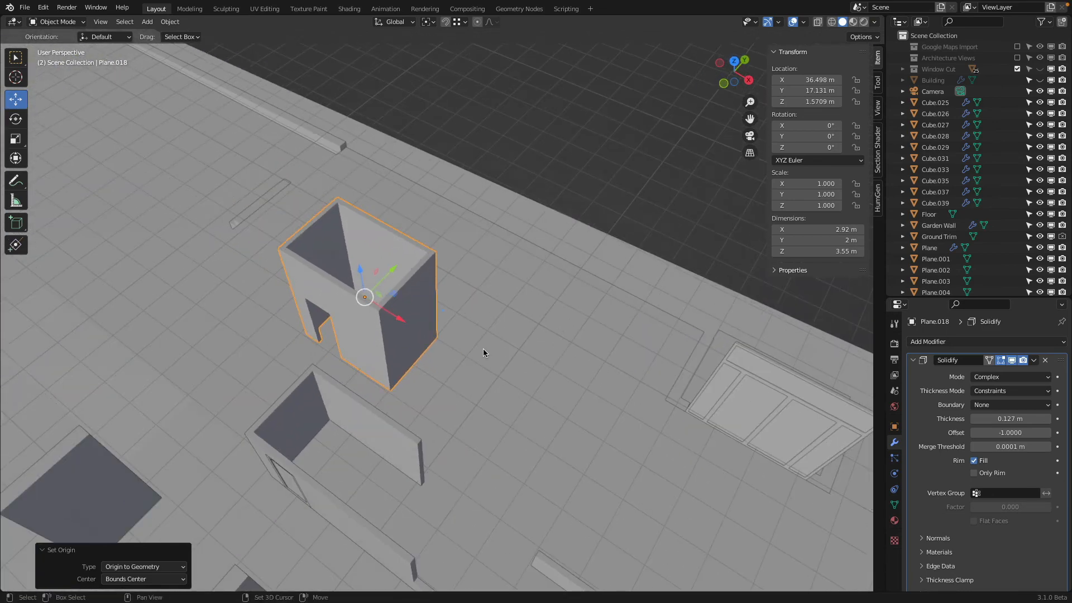
Add a 2 m plane and align it on the floor against the shortened room's end wall, at X 38.958 m and Y 17.131 m
{"action": "key", "text": "shift+a"}
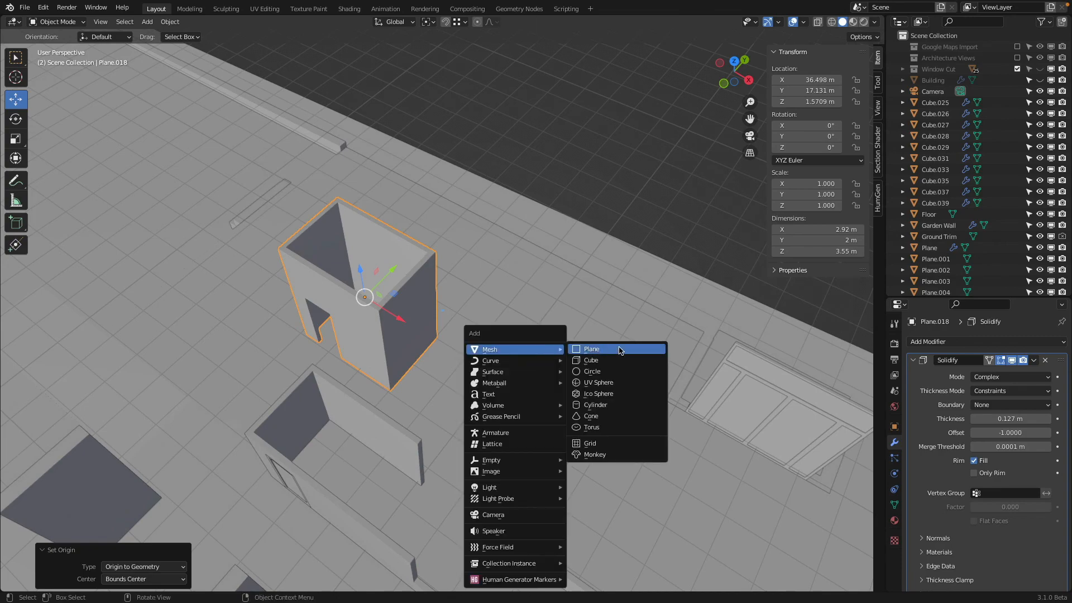
{"action": "left_click", "coordinate": [580, 351]}
{"action": "scroll", "coordinate": [561, 334], "scroll_direction": "down", "scroll_amount": 5}
{"action": "scroll", "coordinate": [259, 276], "scroll_direction": "up", "scroll_amount": 2}
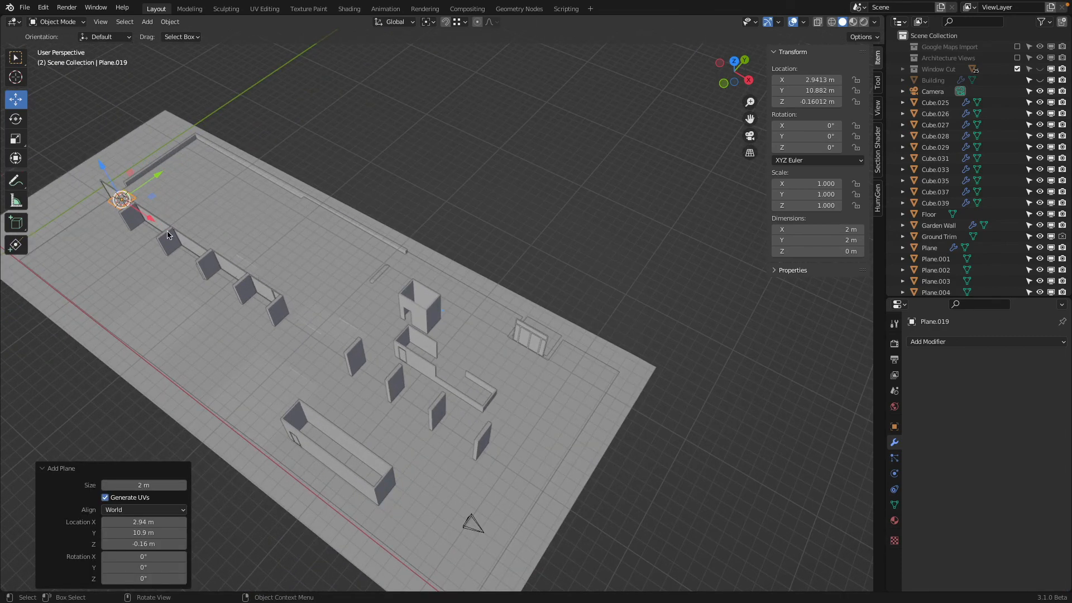
{"action": "key", "text": "g"}
{"action": "left_click", "coordinate": [443, 299]}
{"action": "scroll", "coordinate": [441, 324], "scroll_direction": "up", "scroll_amount": 5}
{"action": "key", "text": "g"}
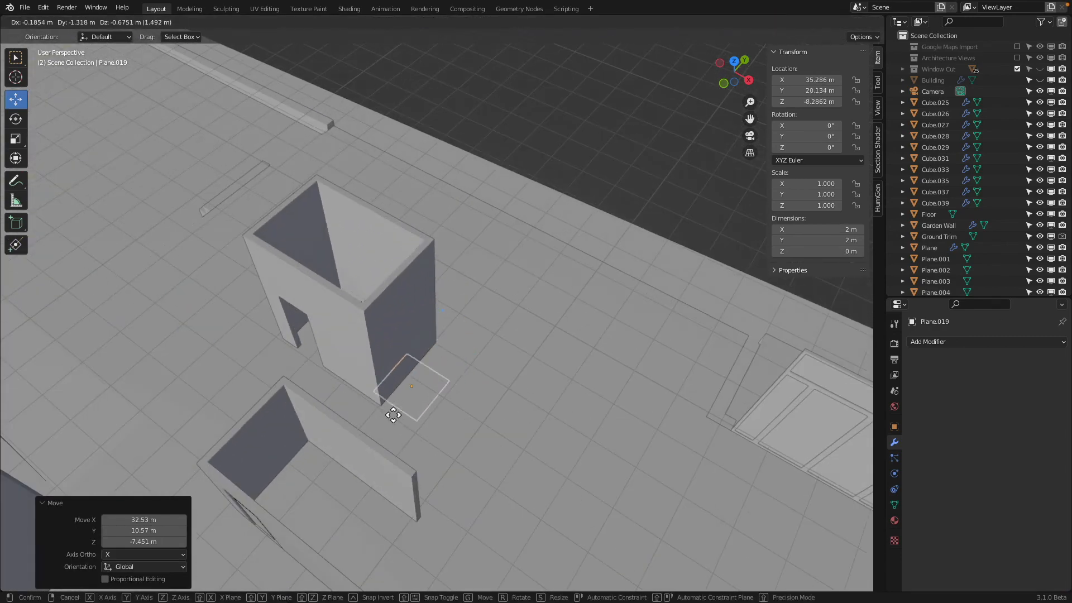
{"action": "left_click", "coordinate": [387, 401]}
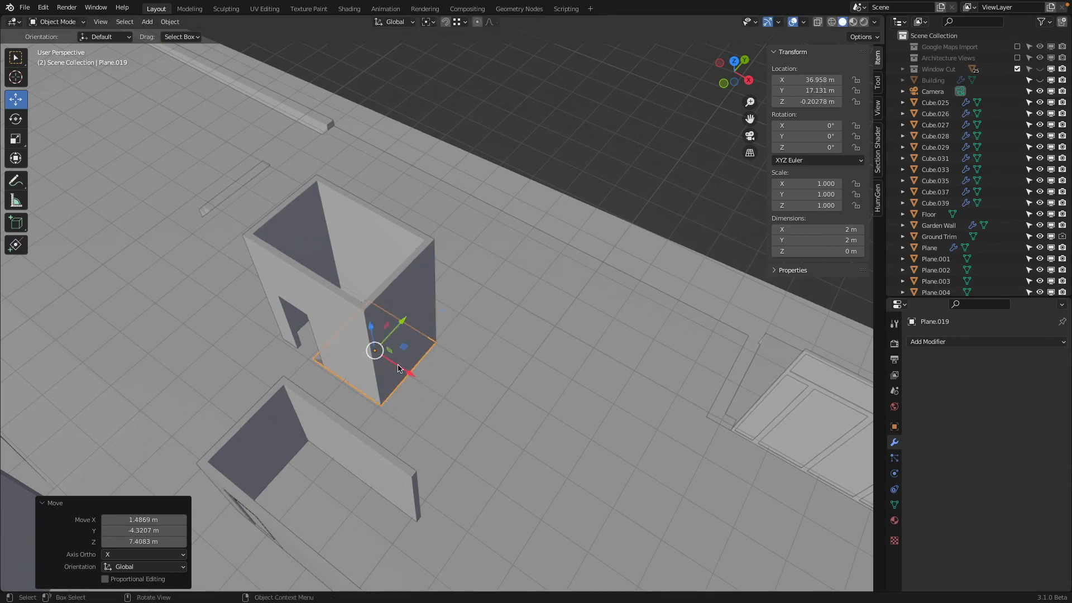
{"action": "left_click_drag", "start_coordinate": [399, 369], "coordinate": [407, 397]}
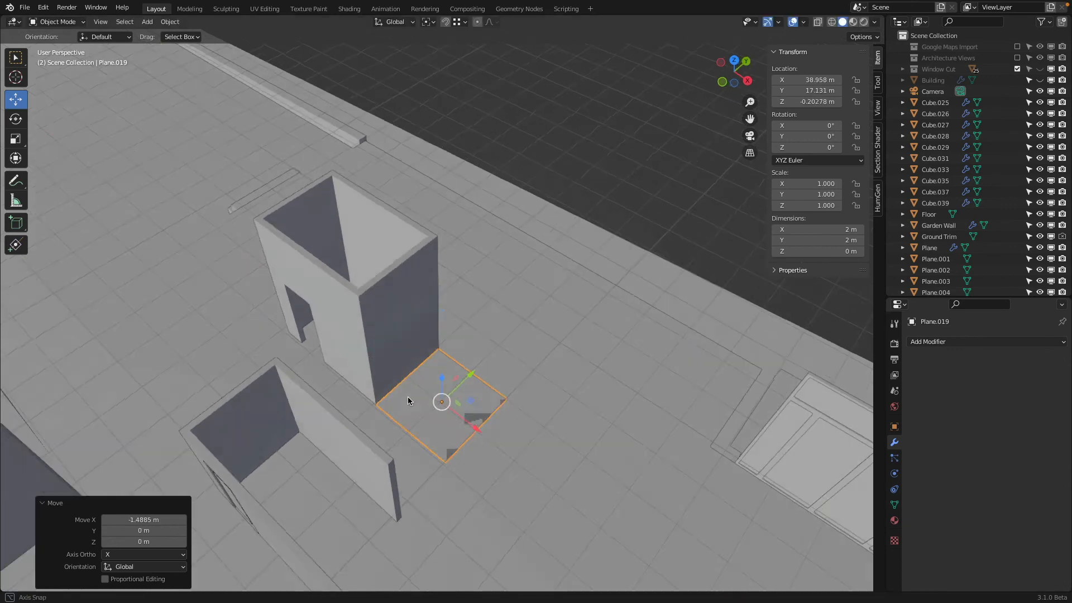
Delete the plane's edge that touches the tall room's end wall, leaving an open three-sided outline
{"action": "middle_click_drag", "start_coordinate": [407, 397], "coordinate": [393, 393]}
{"action": "key", "text": "Tab"}
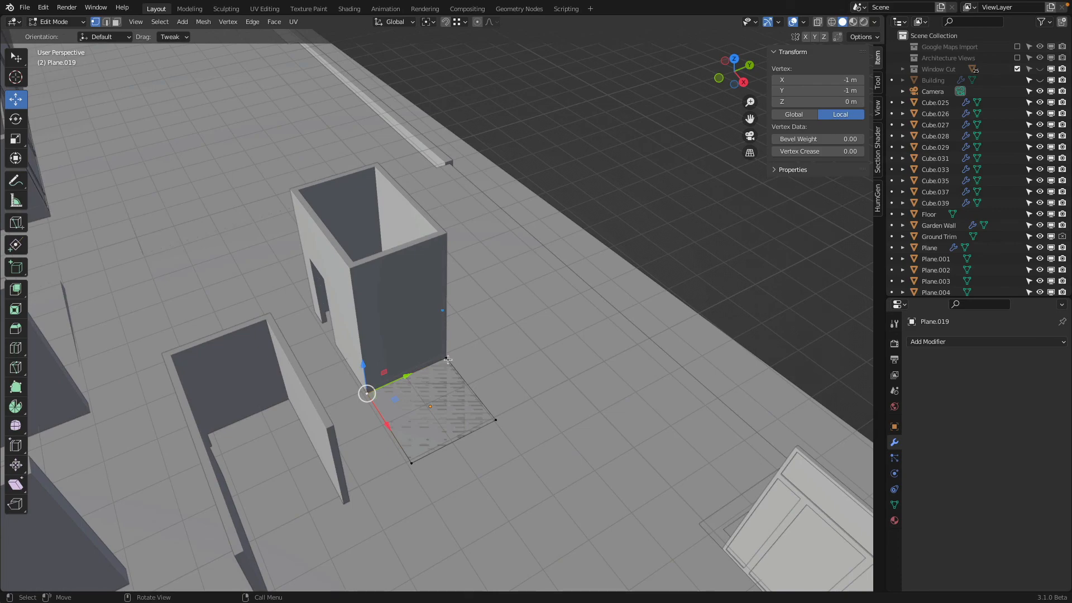
{"action": "middle_click_drag", "start_coordinate": [448, 360], "coordinate": [480, 383]}
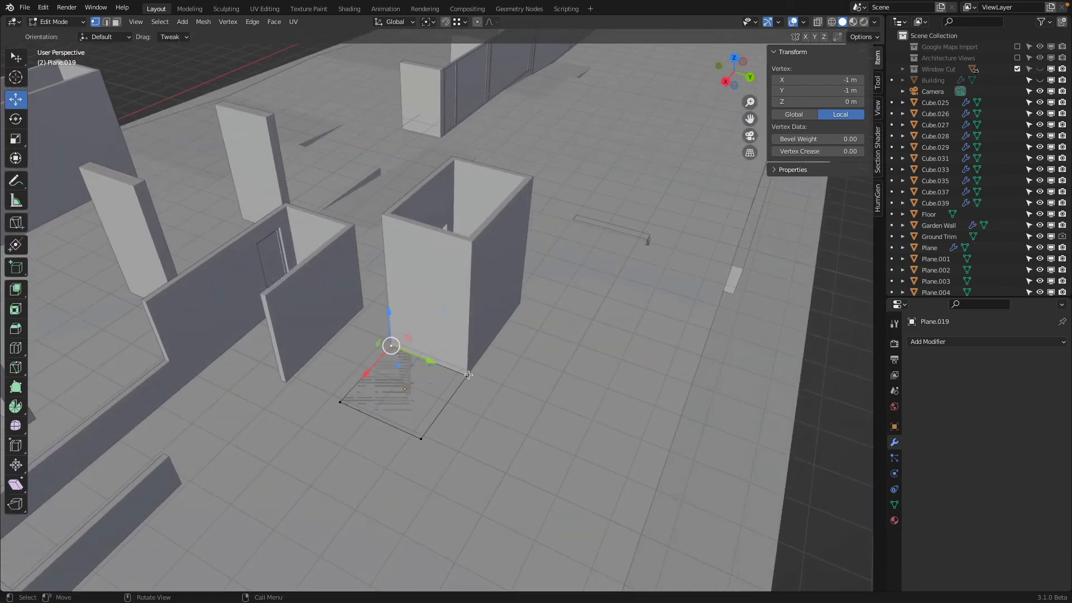
{"action": "left_click", "coordinate": [468, 376], "text": "shift"}
{"action": "key", "text": "x"}
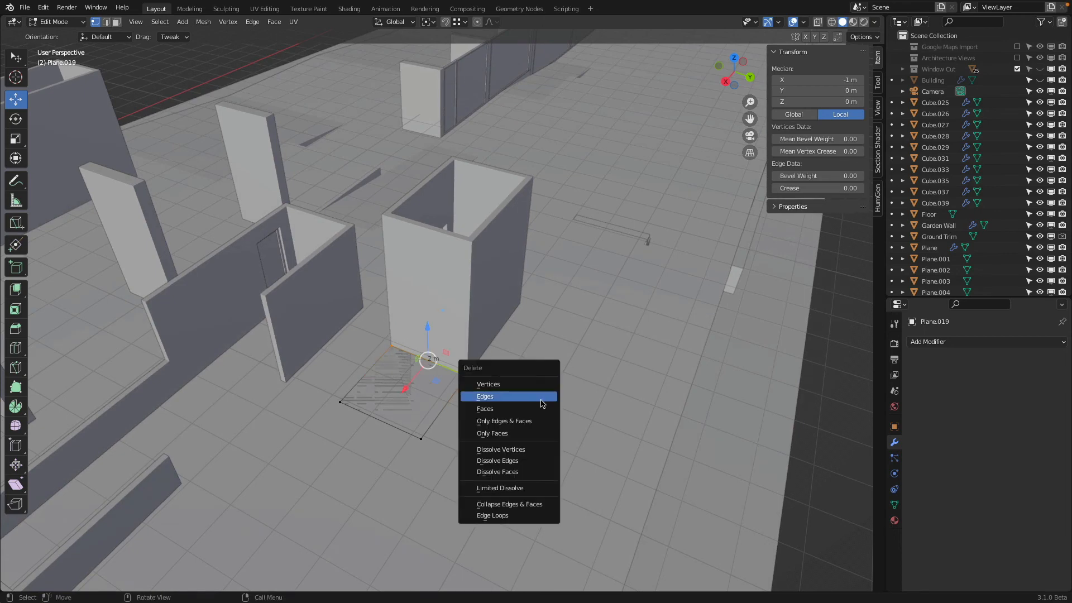
{"action": "left_click", "coordinate": [536, 398]}
Select all the outline's vertices except the one at the tall room's near corner and move them about 3.31 m along X
{"action": "left_click", "coordinate": [421, 438]}
{"action": "left_click", "coordinate": [467, 376], "text": "shift"}
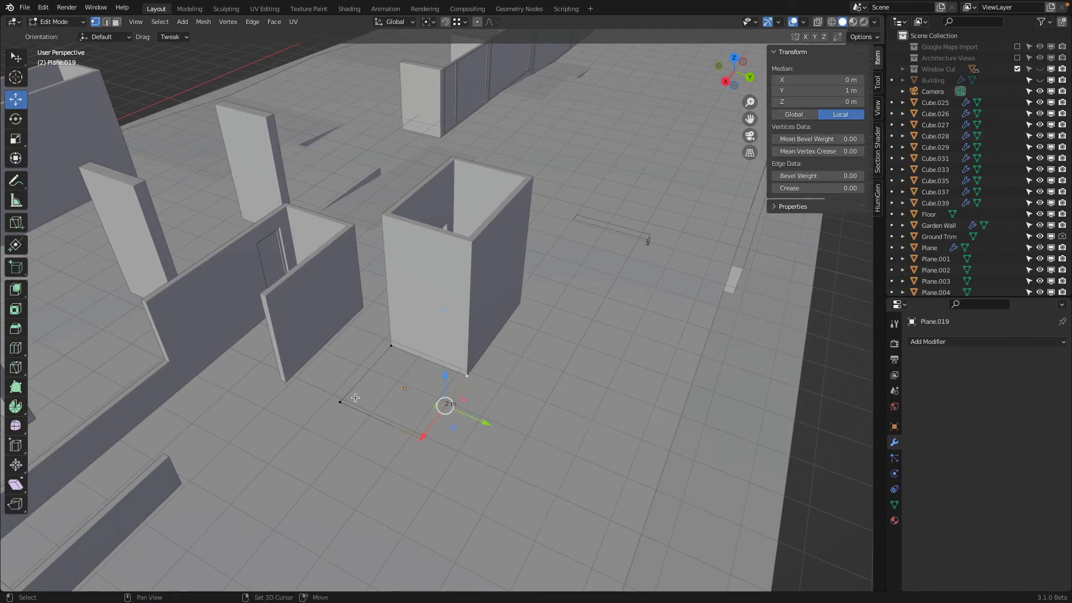
{"action": "left_click_drag", "start_coordinate": [380, 414], "coordinate": [271, 527]}
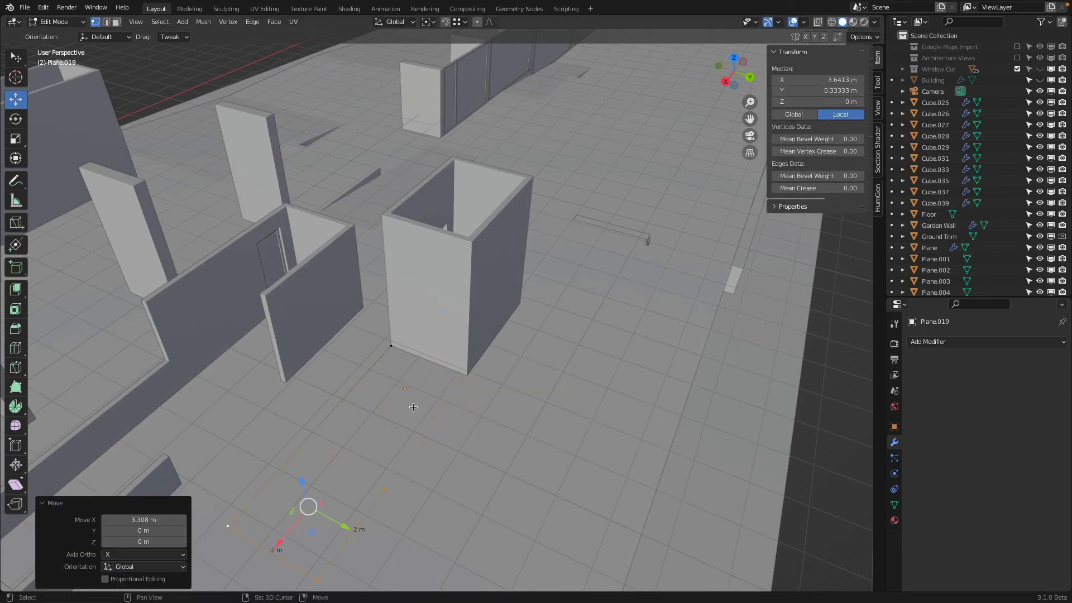
Select the whole outline and extrude it upward about 1.01 m to form low walls
{"action": "middle_click_drag", "start_coordinate": [430, 379], "coordinate": [486, 306], "text": "shift"}
{"action": "left_click", "coordinate": [449, 283], "text": "shift"}
{"action": "key", "text": "e"}
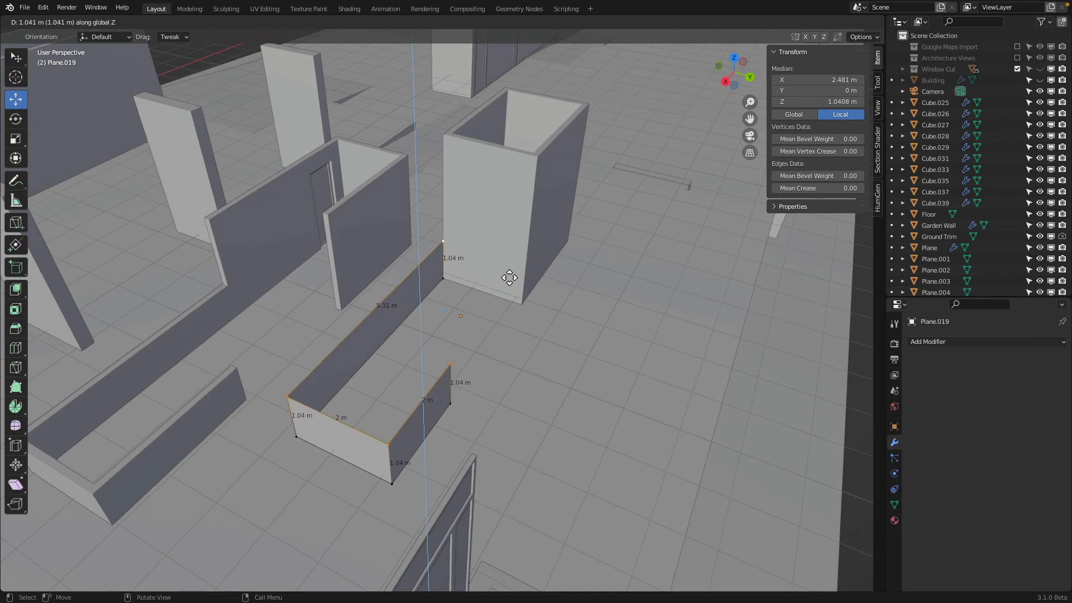
{"action": "left_click", "coordinate": [509, 279]}
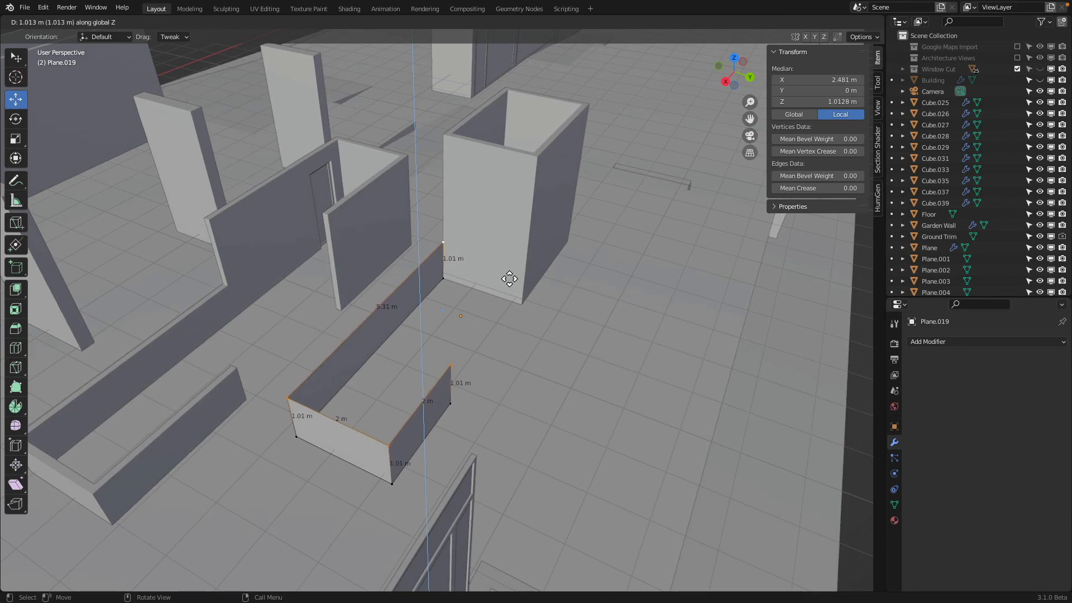
{"action": "key", "text": "Tab"}
Copy the tall room's Solidify modifier with 0.127 m thickness to the new low walls
{"action": "left_click", "coordinate": [952, 341]}
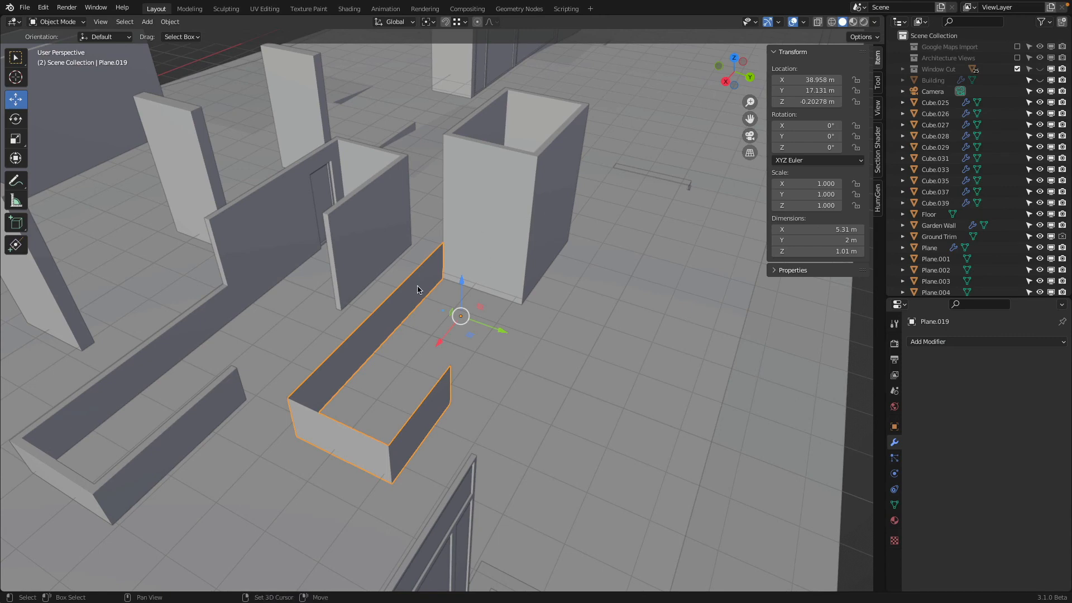
{"action": "left_click", "coordinate": [528, 188], "text": "shift"}
{"action": "right_click", "coordinate": [530, 195]}
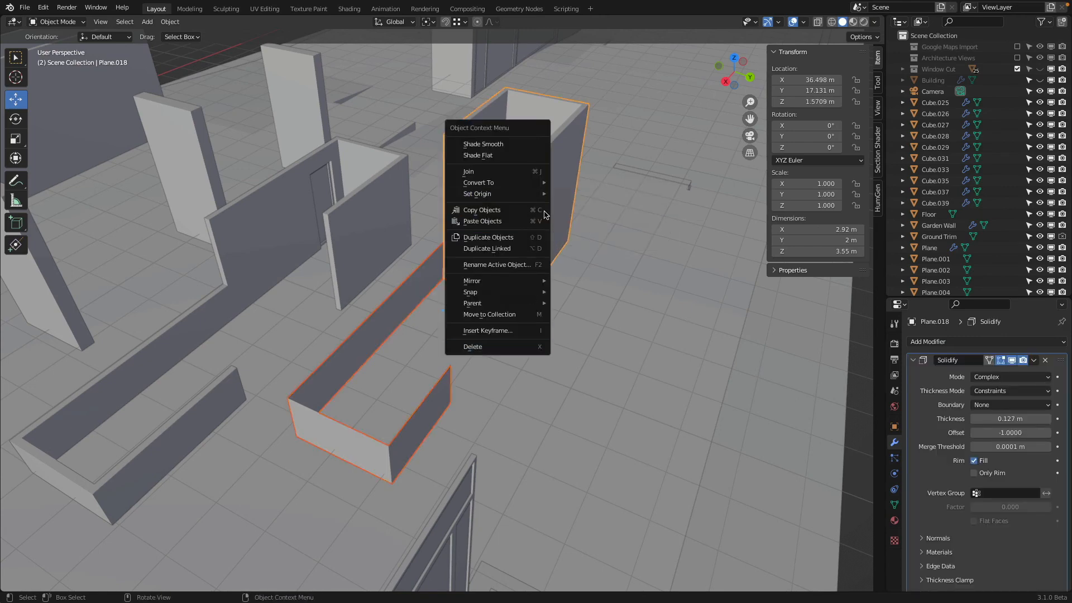
{"action": "left_click", "coordinate": [169, 21]}
{"action": "mouse_move", "coordinate": [220, 241]}
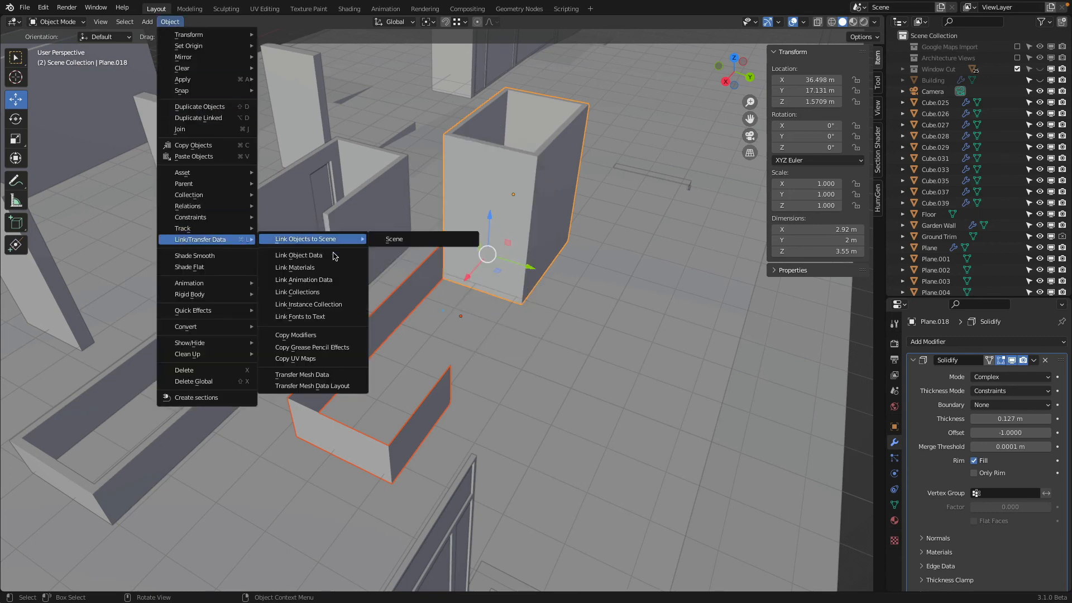
{"action": "left_click", "coordinate": [336, 342]}
{"action": "left_click", "coordinate": [388, 323]}
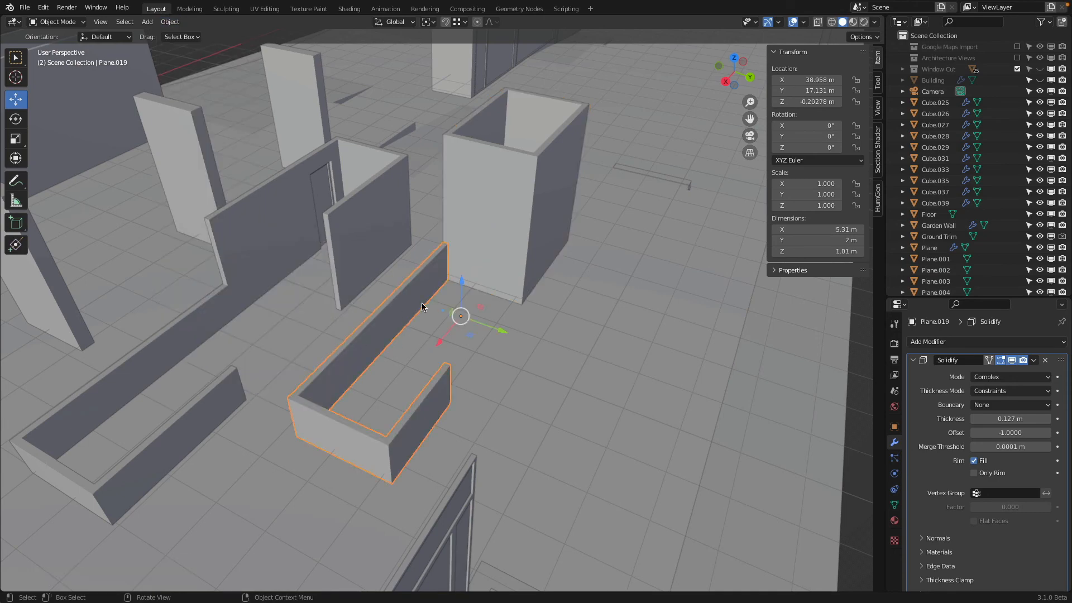
{"action": "middle_click_drag", "start_coordinate": [421, 302], "coordinate": [446, 300]}
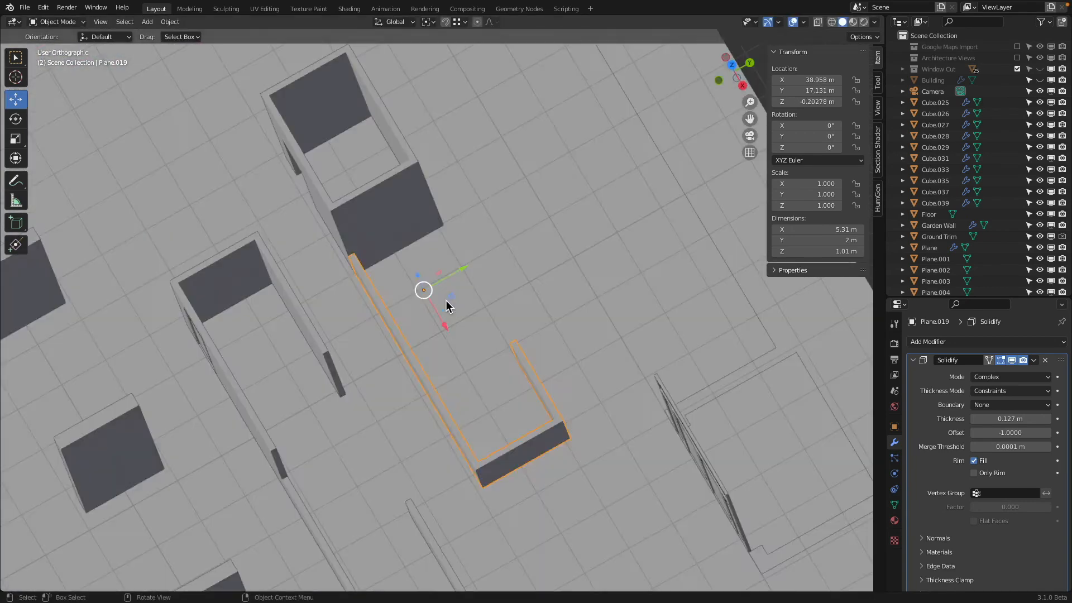
Add a 2 m plane to the scene in a top wireframe view for another room
{"action": "key", "text": "KP_7"}
{"action": "key", "text": "z"}
{"action": "left_click", "coordinate": [347, 300]}
{"action": "middle_click_drag", "start_coordinate": [577, 312], "coordinate": [404, 294], "text": "shift"}
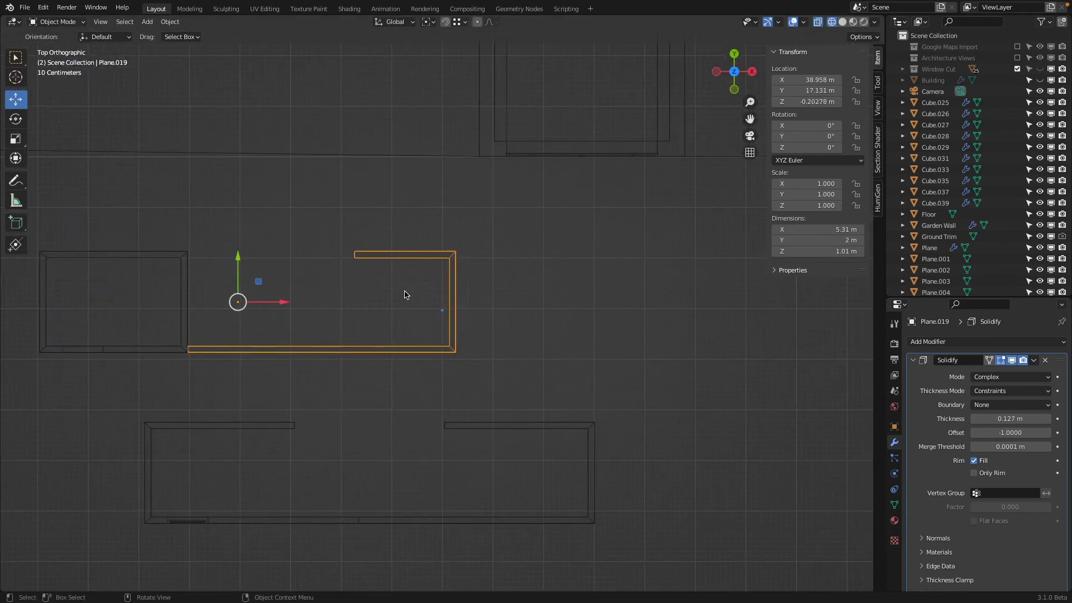
{"action": "scroll", "coordinate": [405, 294], "scroll_direction": "down", "scroll_amount": 2}
{"action": "key", "text": "shift+a"}
{"action": "mouse_move", "coordinate": [441, 295]}
{"action": "left_click", "coordinate": [553, 297]}
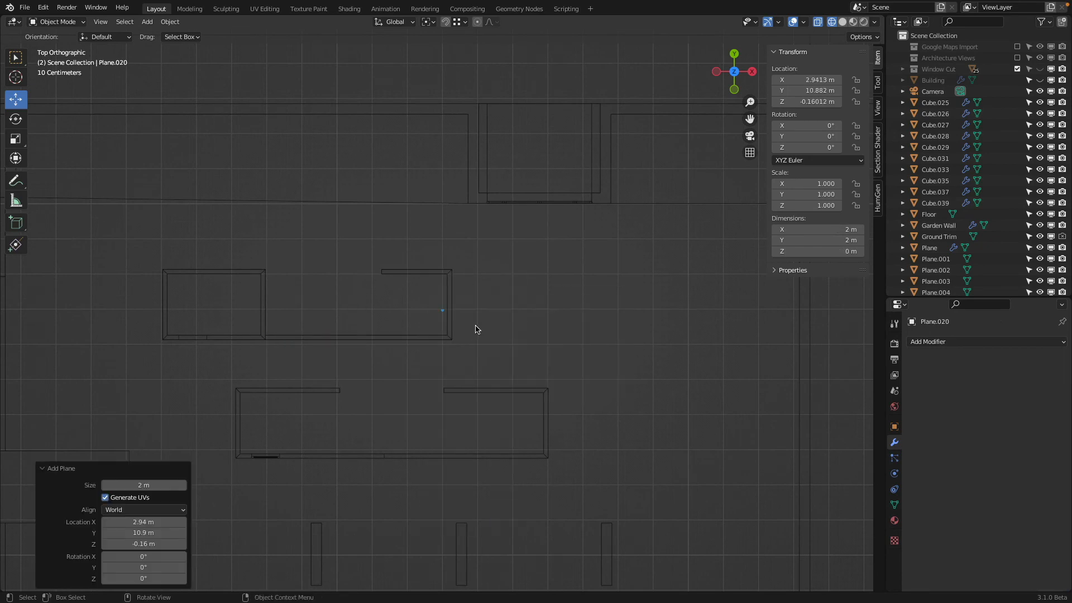
Place the new plane beyond the low-walled room at about X 46.13 m, Y 16.89 m and lower it about 0.043 m
{"action": "scroll", "coordinate": [475, 330], "scroll_direction": "down", "scroll_amount": 3}
{"action": "key", "text": "g"}
{"action": "left_click", "coordinate": [768, 266]}
{"action": "middle_click_drag", "start_coordinate": [768, 266], "coordinate": [474, 338]}
{"action": "key", "text": "g"}
{"action": "key", "text": "z"}
{"action": "left_click", "coordinate": [464, 332]}
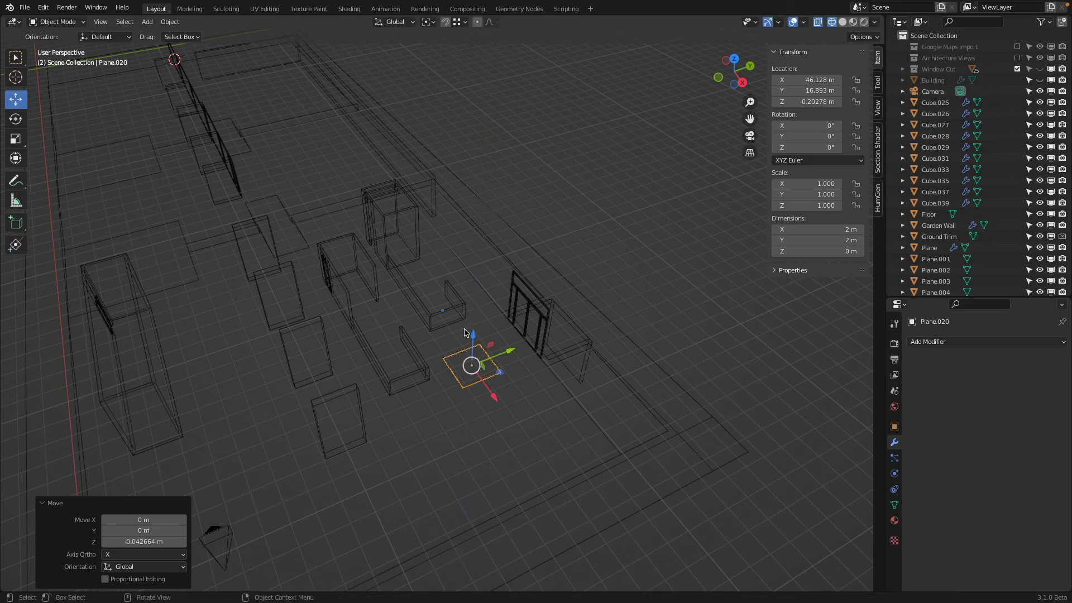
Extrude the plane's edge facing away from the low walls about 4.24 m along X
{"action": "key", "text": "KP_7"}
{"action": "scroll", "coordinate": [505, 290], "scroll_direction": "up", "scroll_amount": 4}
{"action": "key", "text": "Tab"}
{"action": "middle_click_drag", "start_coordinate": [563, 294], "coordinate": [462, 284], "text": "shift"}
{"action": "left_click", "coordinate": [514, 261]}
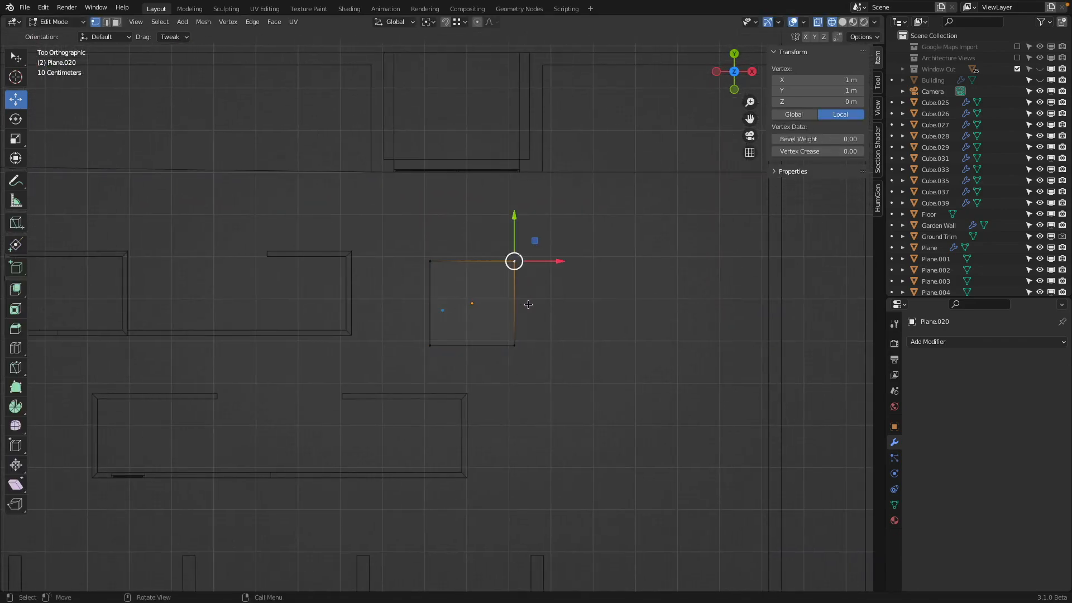
{"action": "left_click", "coordinate": [528, 304], "text": "shift"}
{"action": "key", "text": "e"}
{"action": "key", "text": "x"}
{"action": "left_click", "coordinate": [804, 316]}
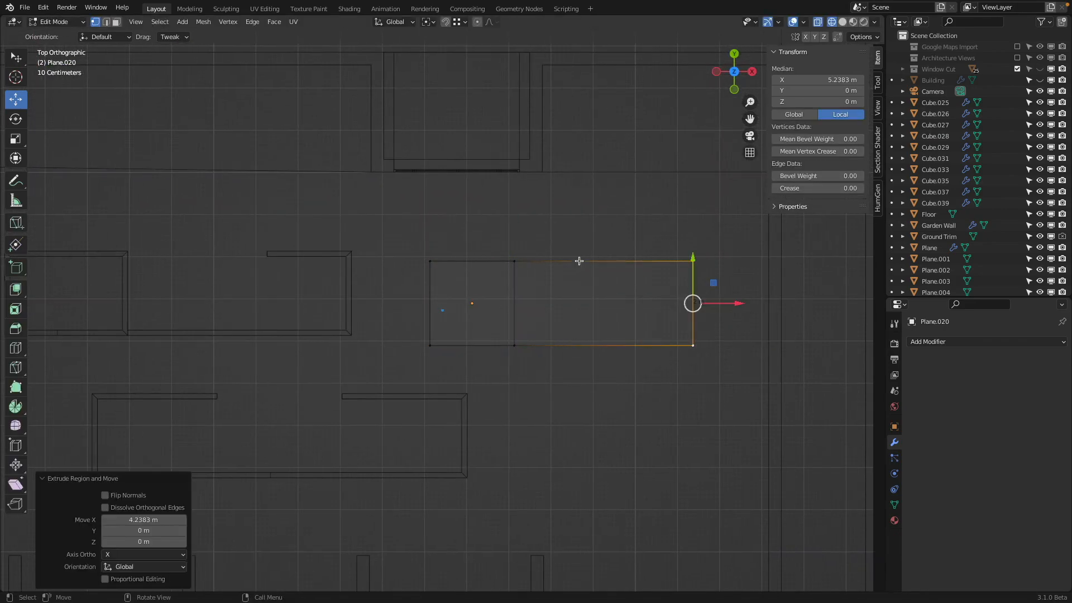
Subdivide the extruded section's +Y long edge and delete the half adjoining the square, leaving an opening
{"action": "left_click", "coordinate": [539, 261]}
{"action": "left_click", "coordinate": [672, 254], "text": "shift"}
{"action": "right_click", "coordinate": [571, 189]}
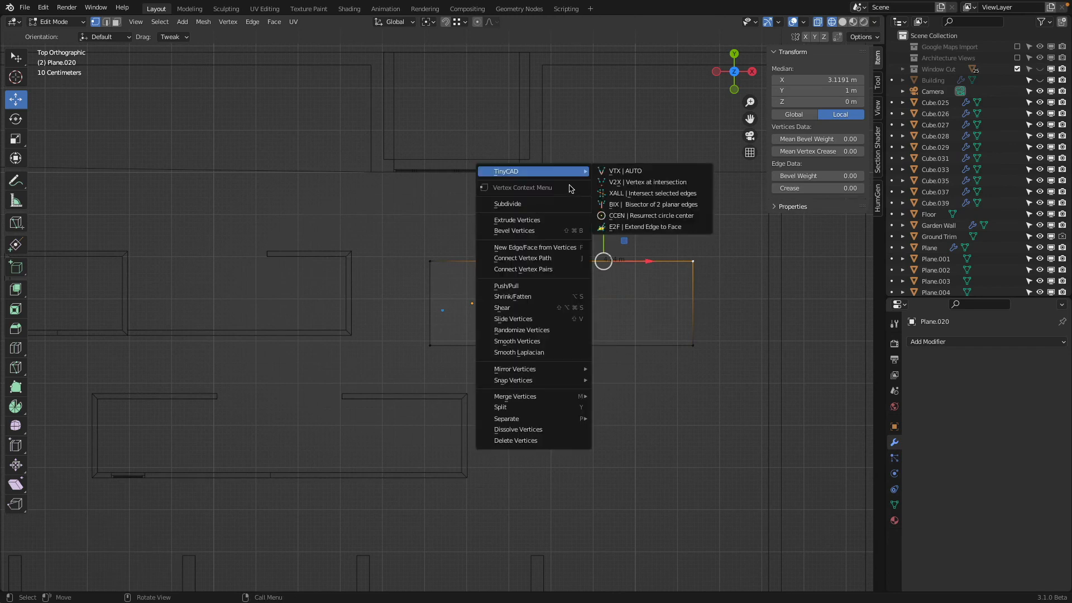
{"action": "left_click", "coordinate": [539, 206]}
{"action": "left_click", "coordinate": [606, 281]}
{"action": "left_click", "coordinate": [560, 271], "text": "shift"}
{"action": "key", "text": "x"}
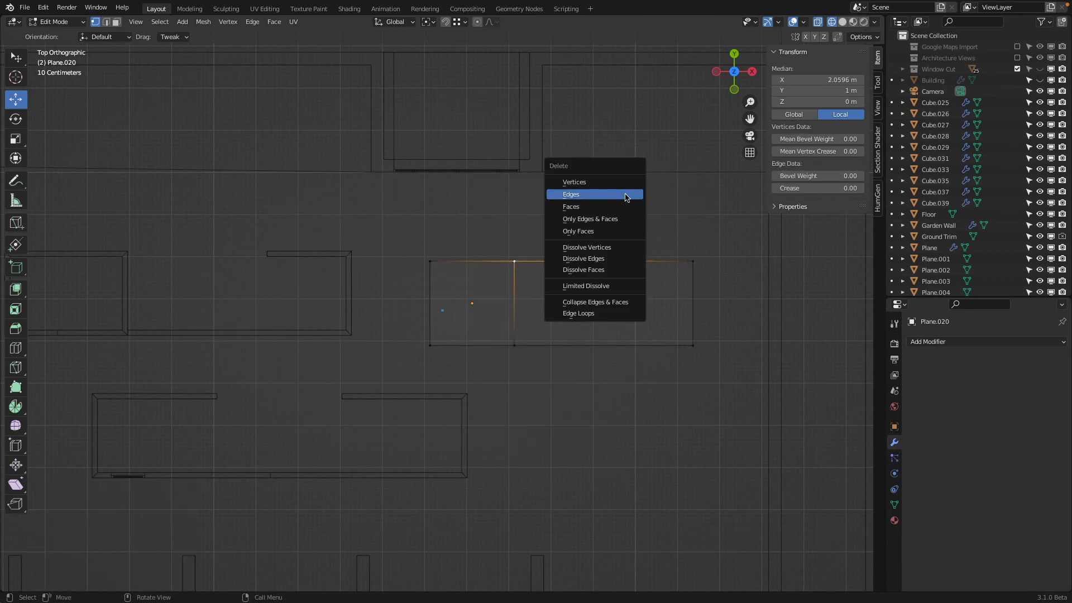
{"action": "left_click", "coordinate": [625, 195]}
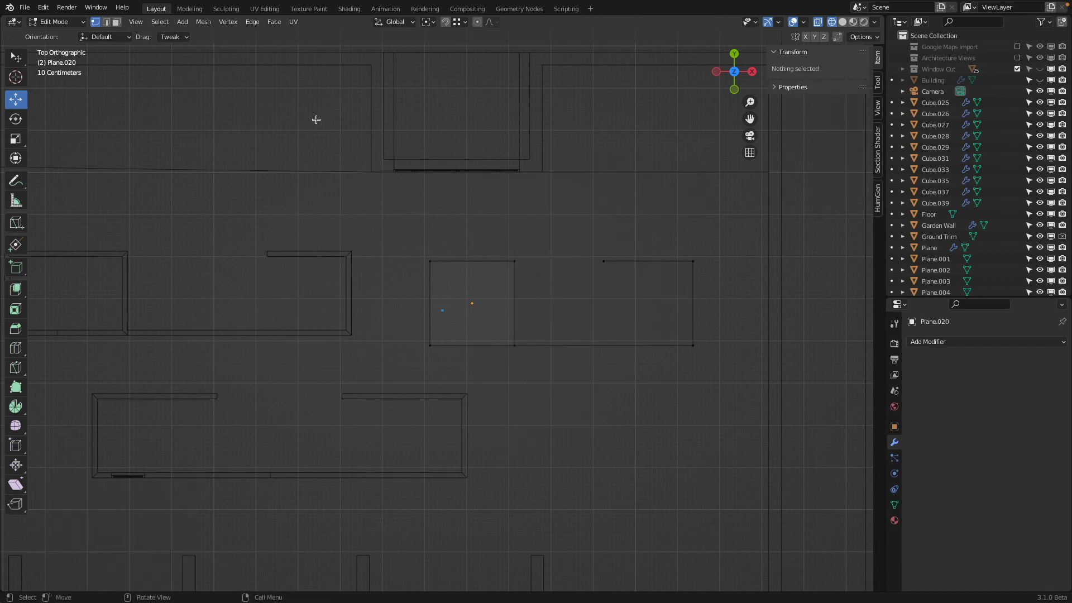
Delete only the square's face, keeping its edges as part of the room outline
{"action": "key", "text": "3"}
{"action": "left_click", "coordinate": [466, 290]}
{"action": "key", "text": "x"}
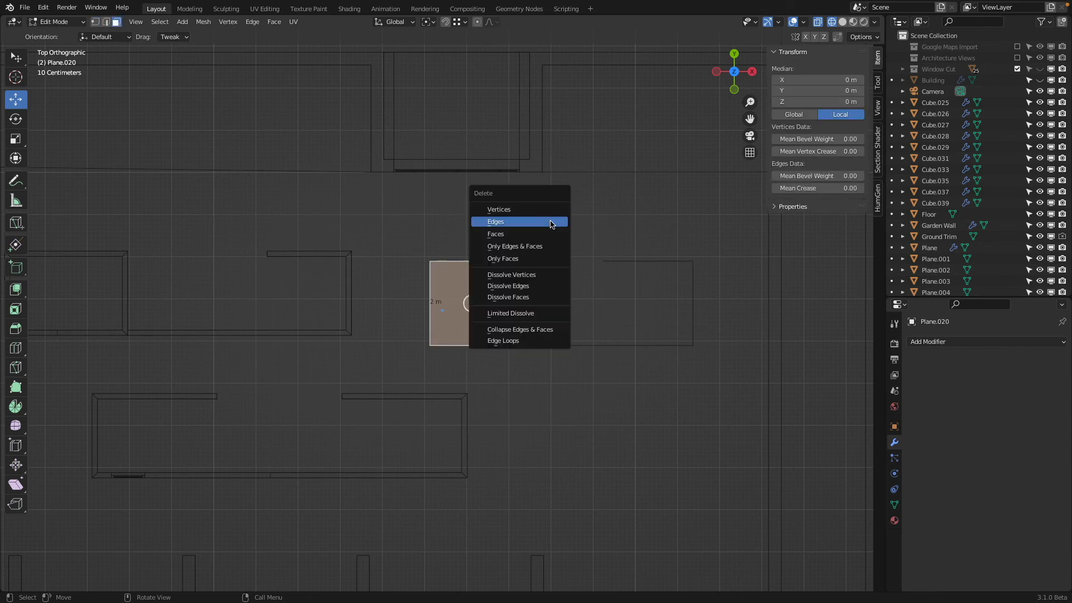
{"action": "left_click", "coordinate": [550, 234]}
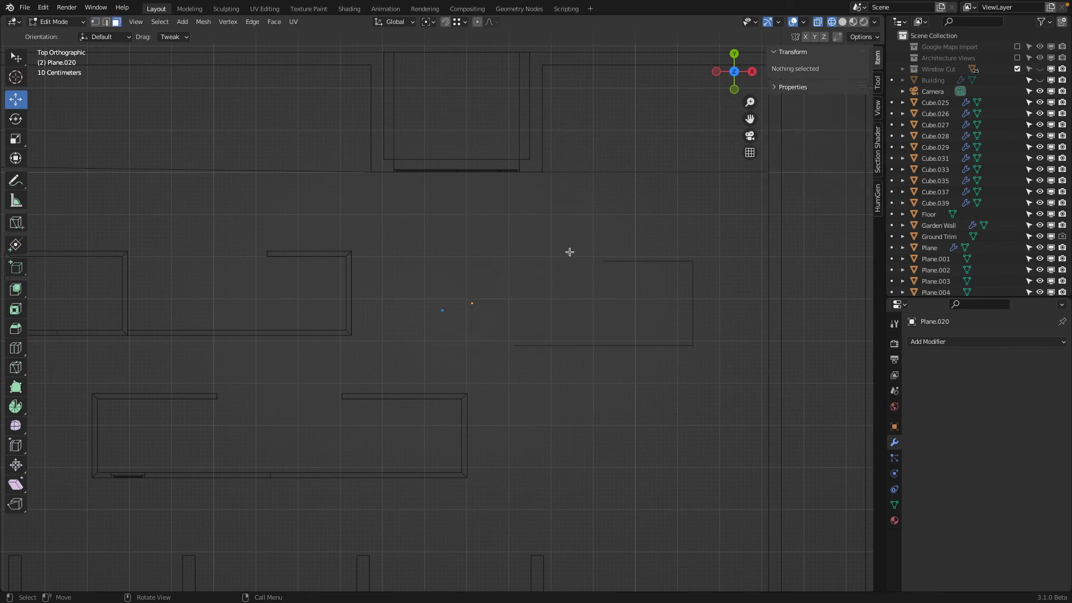
{"action": "key", "text": "ctrl+z"}
{"action": "key", "text": "x"}
{"action": "left_click", "coordinate": [514, 242]}
Select the whole outline and extrude it upward about 2.19 m to form the walls
{"action": "key", "text": "a"}
{"action": "left_click", "coordinate": [96, 22]}
{"action": "middle_click_drag", "start_coordinate": [491, 245], "coordinate": [476, 285]}
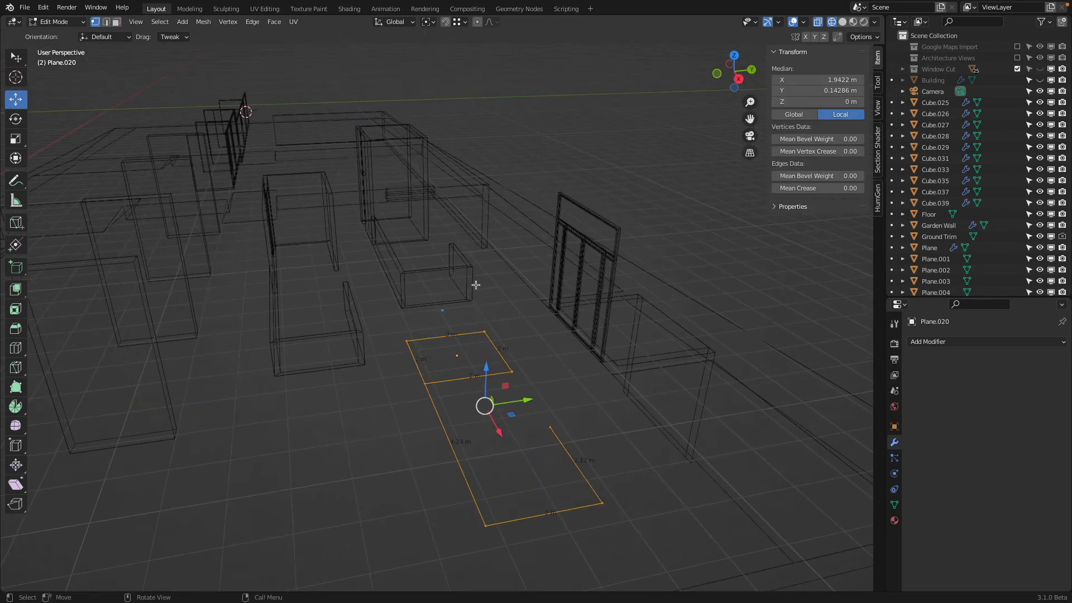
{"action": "key", "text": "e"}
{"action": "key", "text": "z"}
{"action": "left_click", "coordinate": [508, 232]}
{"action": "key", "text": "z"}
{"action": "left_click", "coordinate": [594, 235]}
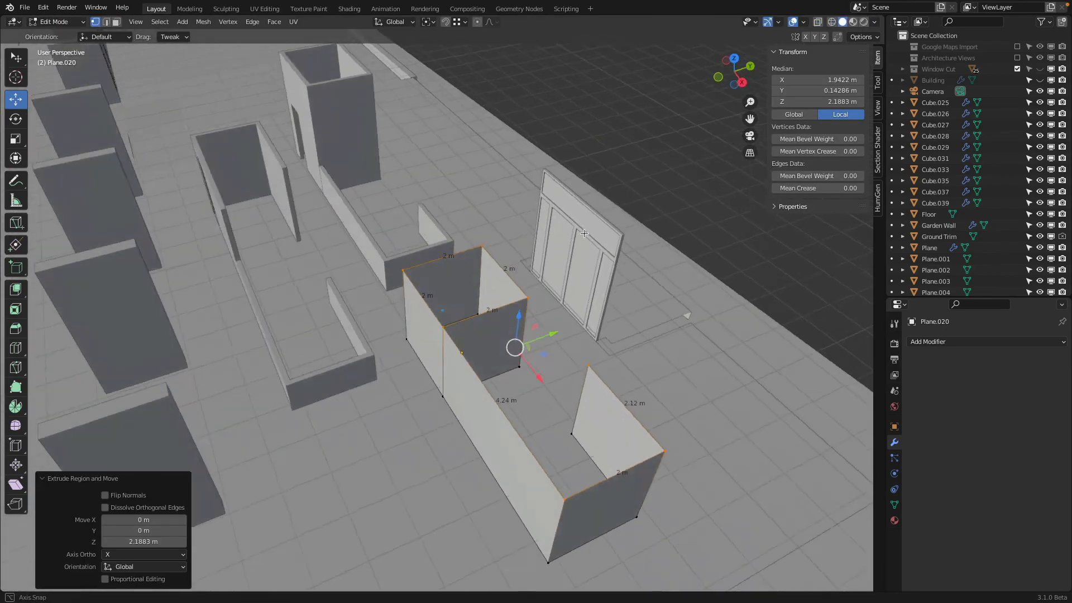
{"action": "key", "text": "Tab"}
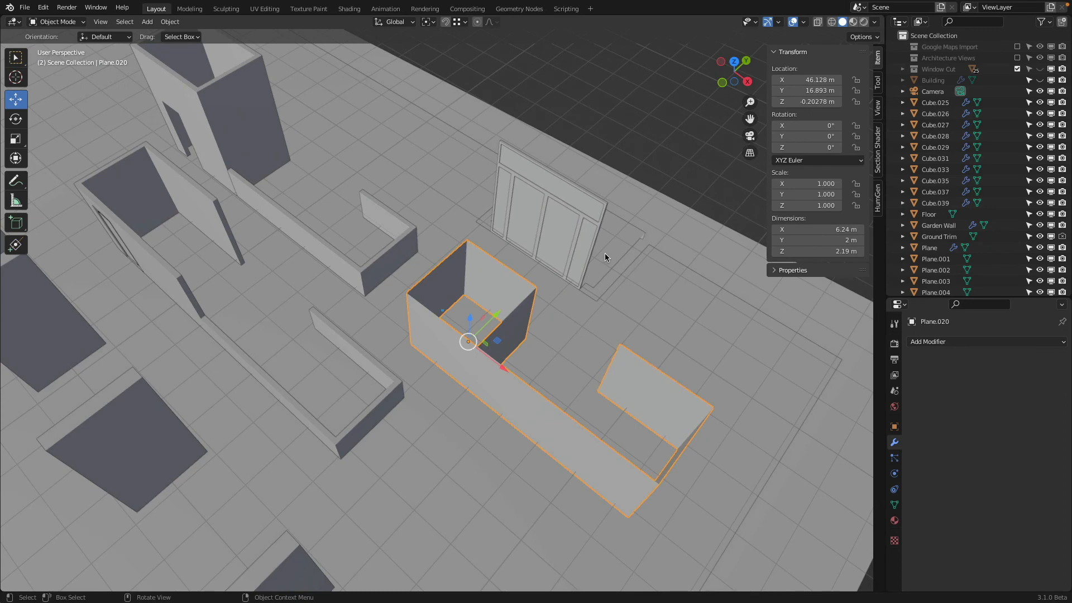
Add a Solidify modifier in Complex mode with 0.127 m thickness to the new walls and inspect the corners
{"action": "left_click", "coordinate": [938, 342]}
{"action": "left_click", "coordinate": [881, 273]}
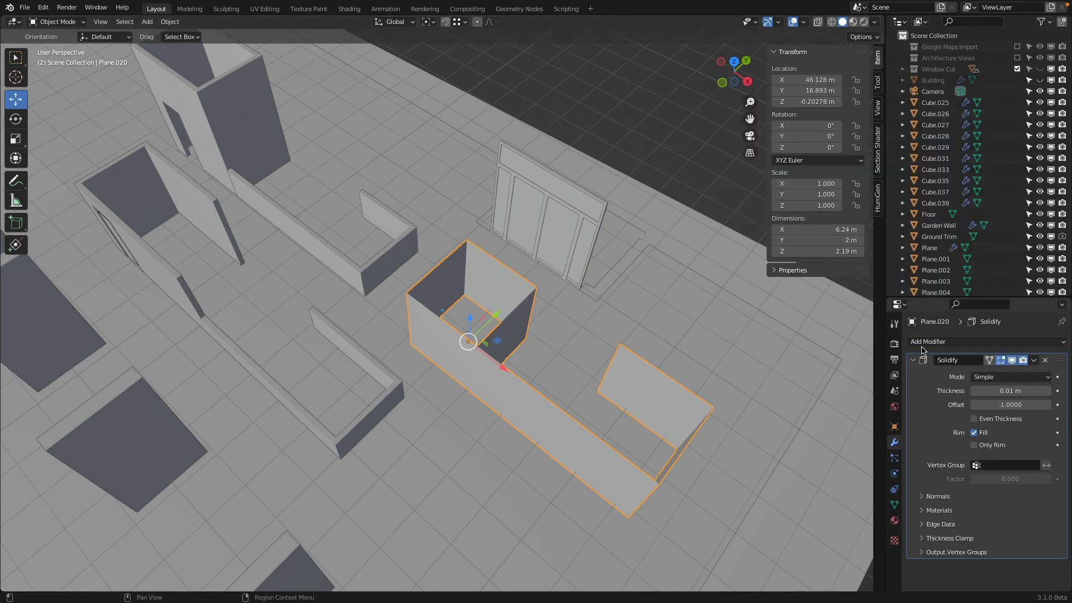
{"action": "left_click", "coordinate": [1018, 390]}
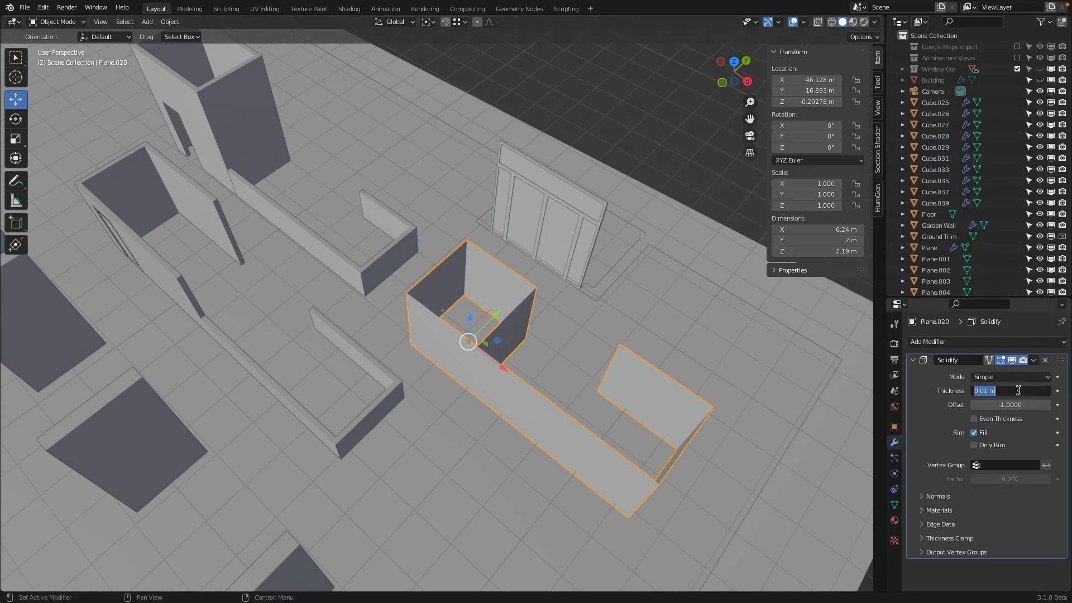
{"action": "type", "text": "0.12"}
{"action": "key", "text": "Return"}
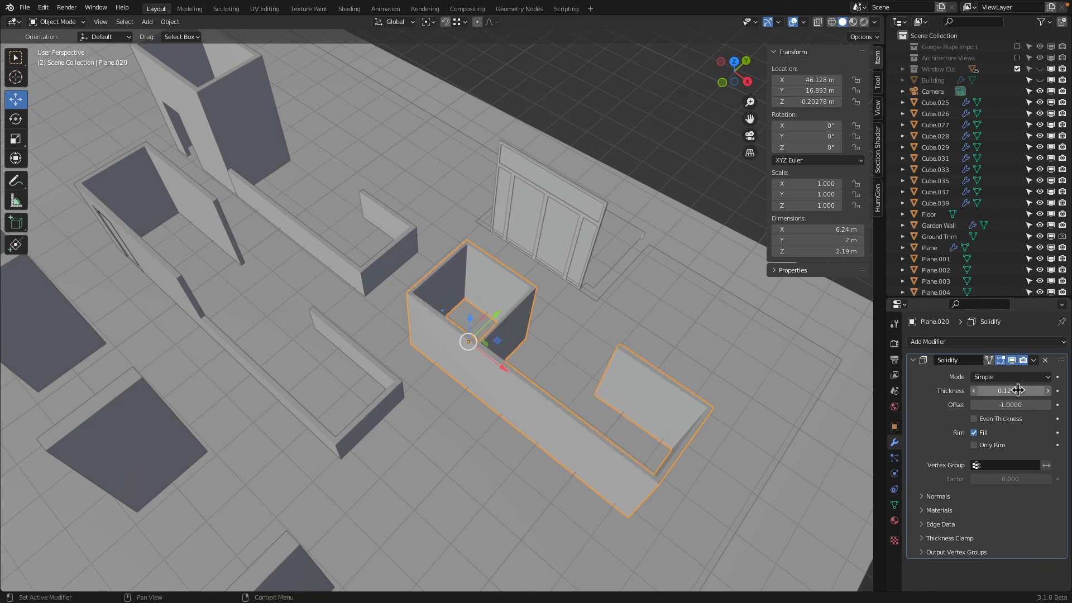
{"action": "left_click", "coordinate": [1012, 377]}
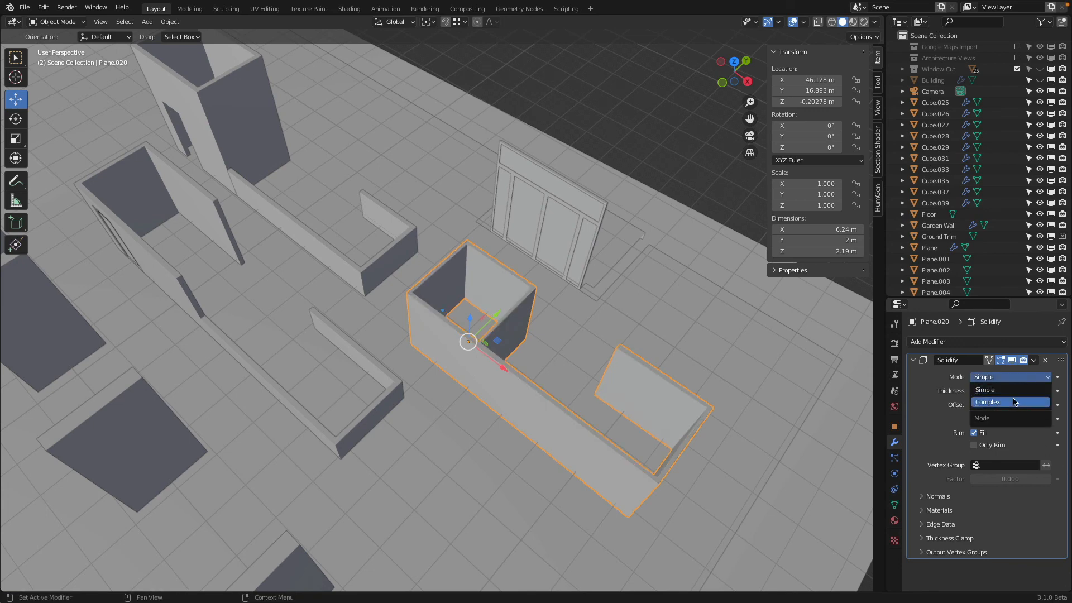
{"action": "left_click", "coordinate": [1013, 402]}
{"action": "key", "text": "KP_7"}
{"action": "scroll", "coordinate": [474, 296], "scroll_direction": "up", "scroll_amount": 6}
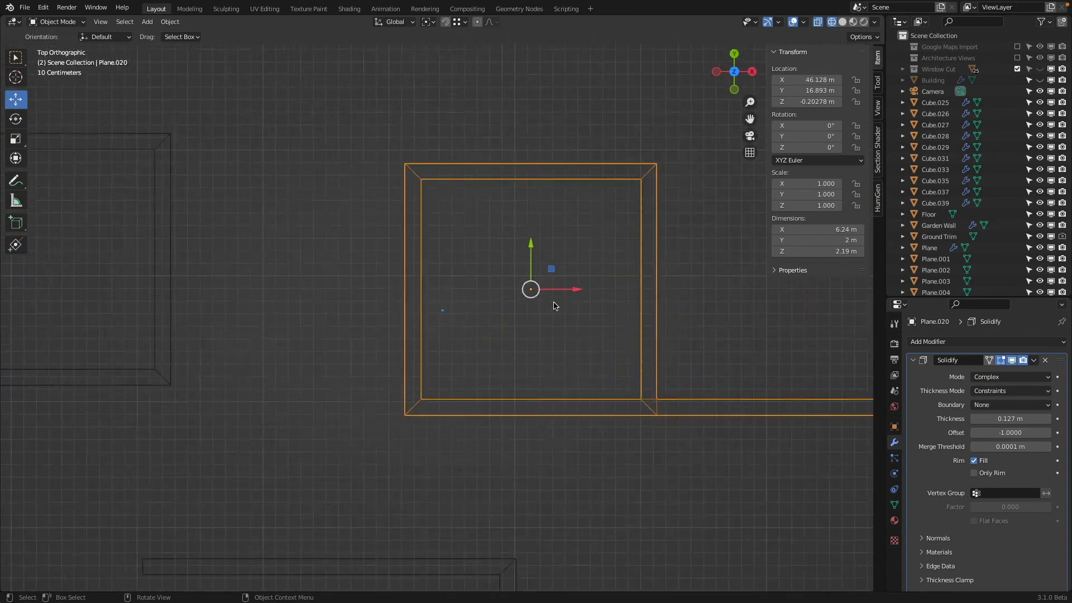
{"action": "middle_click_drag", "start_coordinate": [555, 304], "coordinate": [429, 299], "text": "shift"}
{"action": "scroll", "coordinate": [550, 291], "scroll_direction": "down", "scroll_amount": 3}
{"action": "middle_click_drag", "start_coordinate": [550, 290], "coordinate": [612, 242]}
Inset the square room's outer side wall face by about 0.503 m and delete the inner face to cut a window opening
{"action": "key", "text": "Tab"}
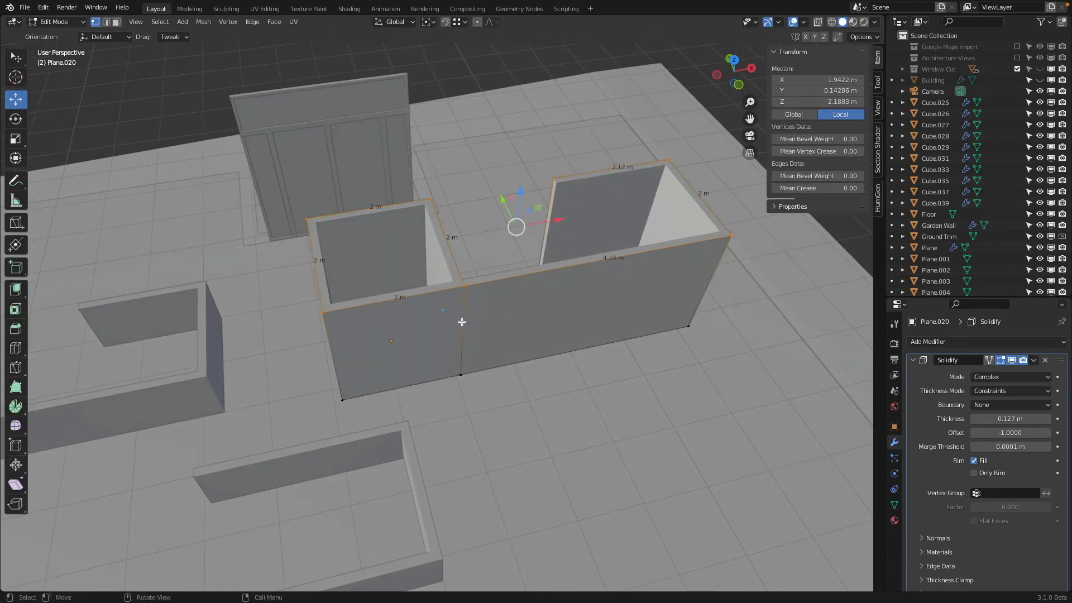
{"action": "middle_click_drag", "start_coordinate": [459, 318], "coordinate": [549, 323]}
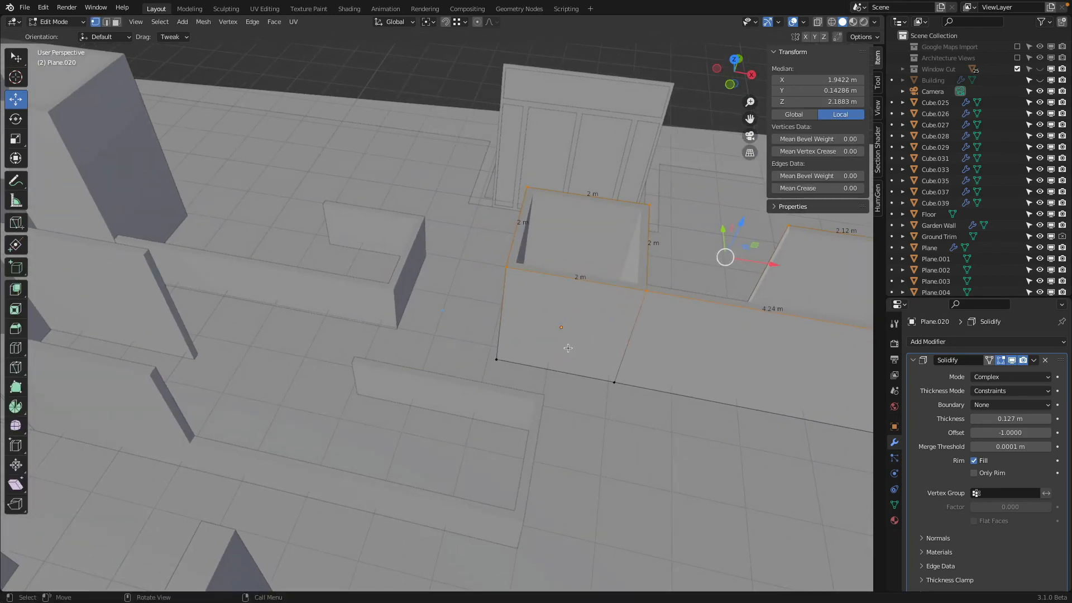
{"action": "left_click", "coordinate": [116, 23]}
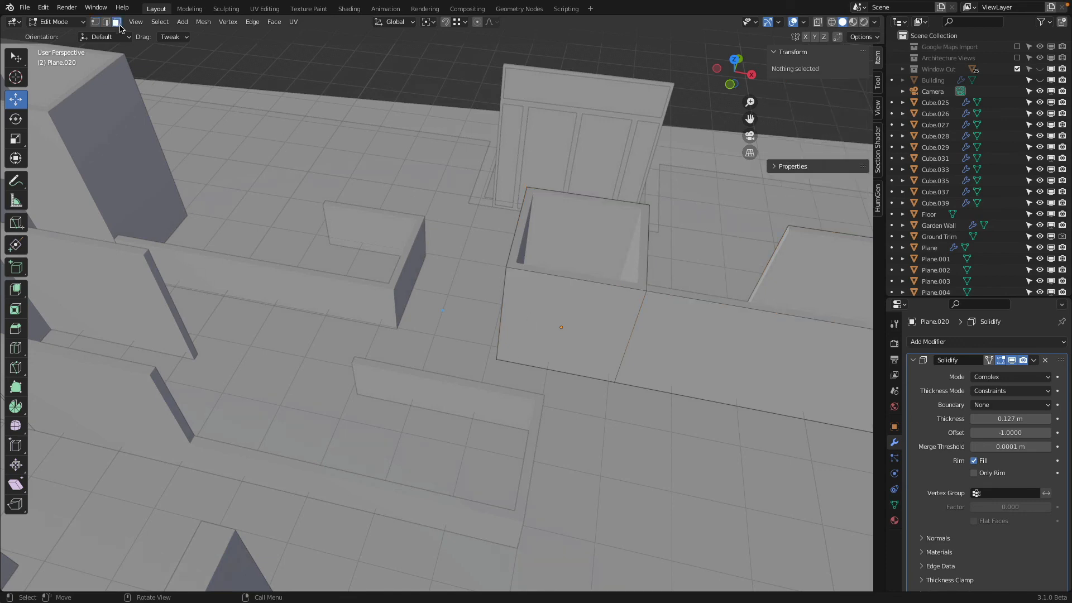
{"action": "left_click", "coordinate": [590, 330]}
{"action": "key", "text": "i"}
{"action": "left_click", "coordinate": [664, 328]}
{"action": "key", "text": "x"}
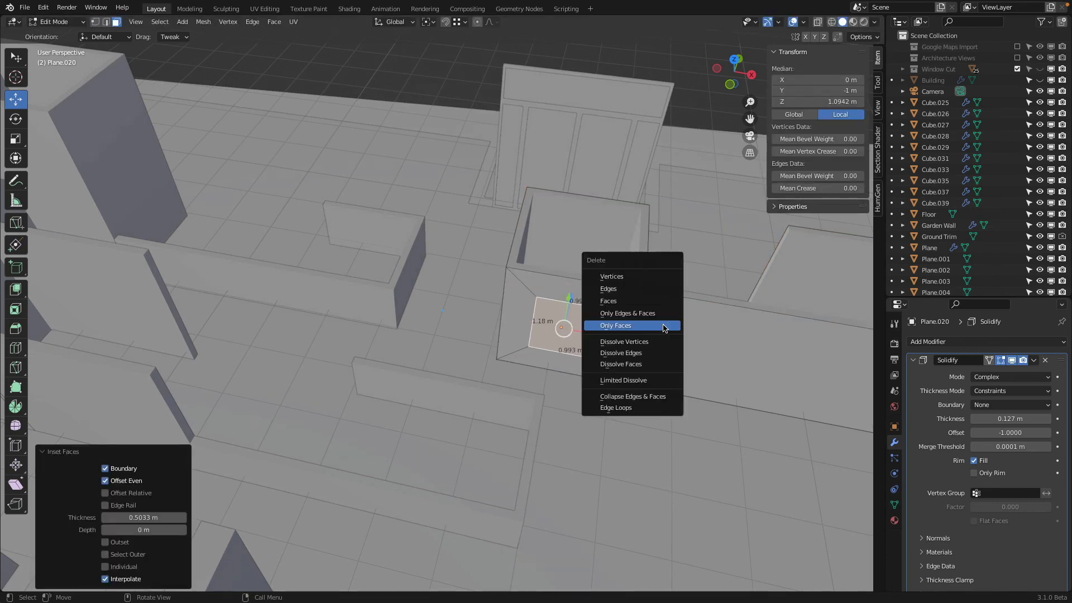
{"action": "left_click", "coordinate": [648, 301]}
{"action": "key", "text": "Tab"}
{"action": "middle_click_drag", "start_coordinate": [646, 300], "coordinate": [555, 306]}
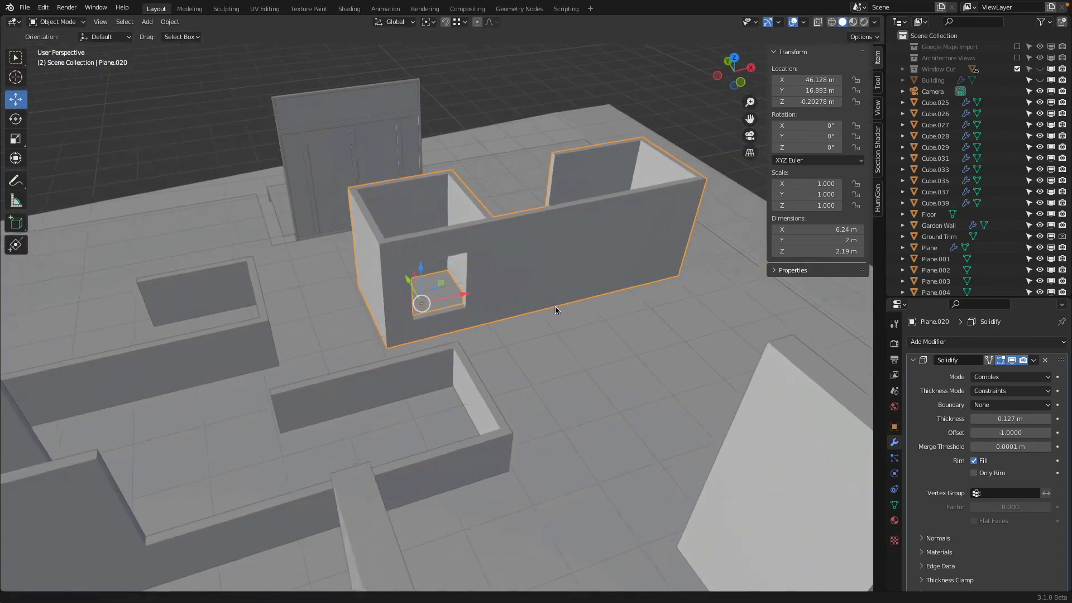
{"action": "scroll", "coordinate": [555, 306], "scroll_direction": "down", "scroll_amount": 3}
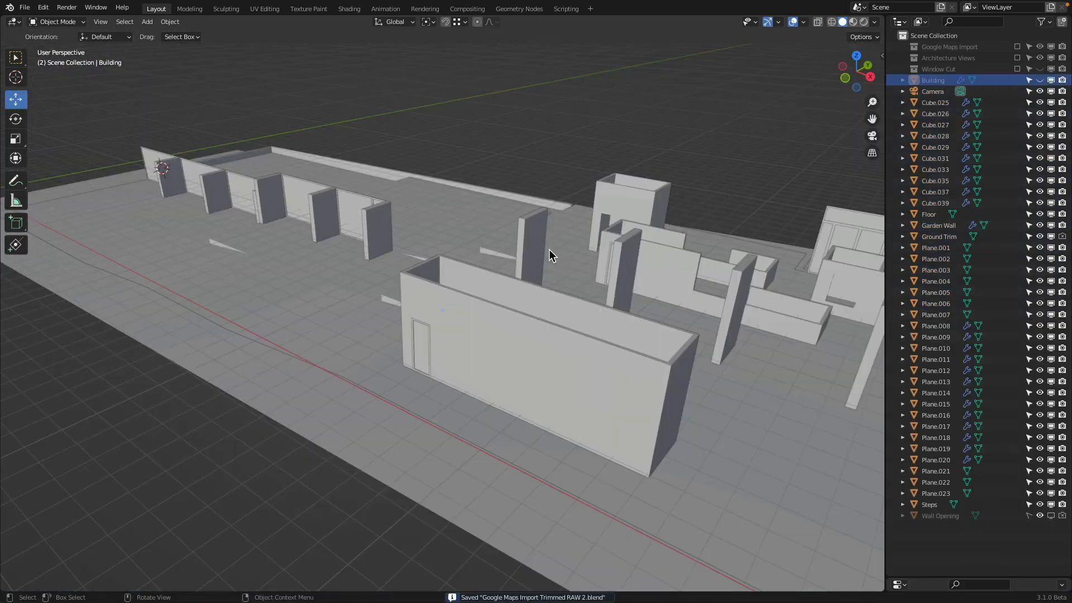
Edit the Floor mesh and move its selected triangular ramp side faces about 3.61 m along negative Y
{"action": "middle_click_drag", "start_coordinate": [326, 269], "coordinate": [455, 238]}
{"action": "left_click", "coordinate": [498, 261]}
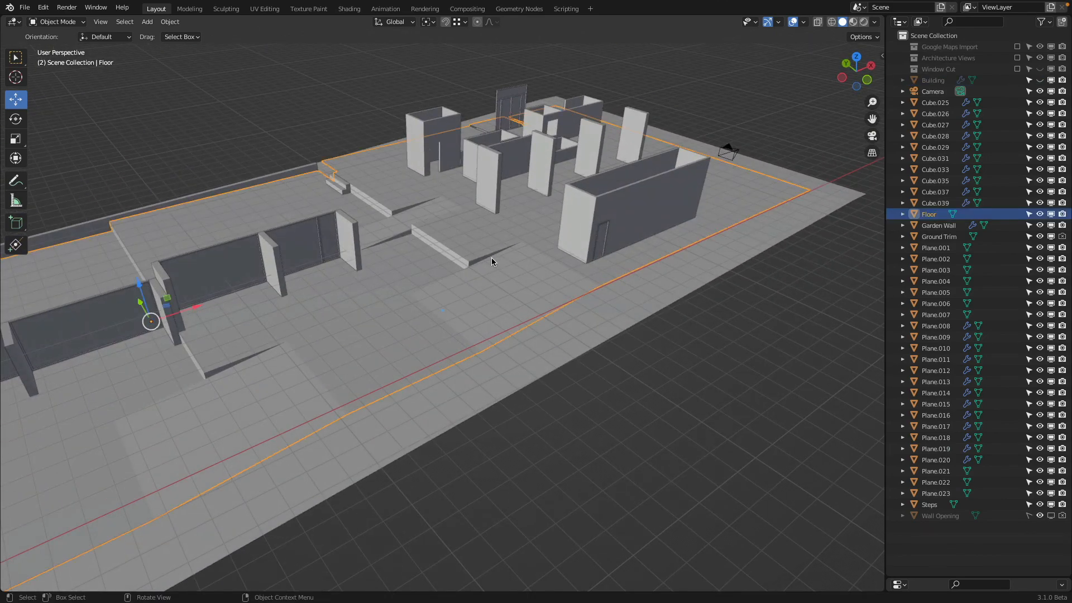
{"action": "key", "text": "Tab"}
{"action": "scroll", "coordinate": [538, 247], "scroll_direction": "up", "scroll_amount": 6}
{"action": "scroll", "coordinate": [642, 219], "scroll_direction": "down", "scroll_amount": 5}
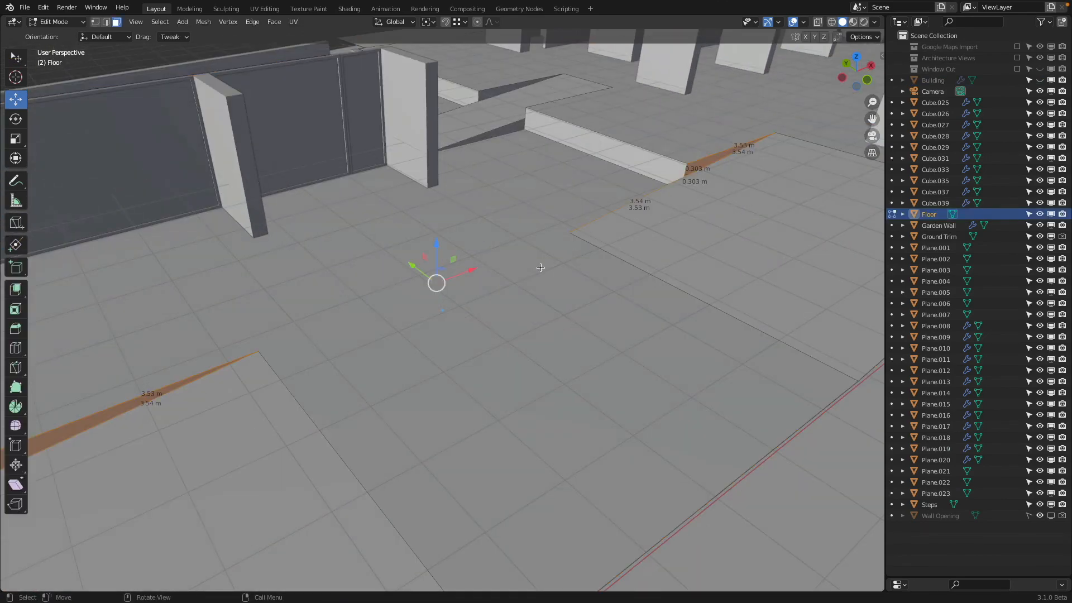
{"action": "key", "text": "shift+z"}
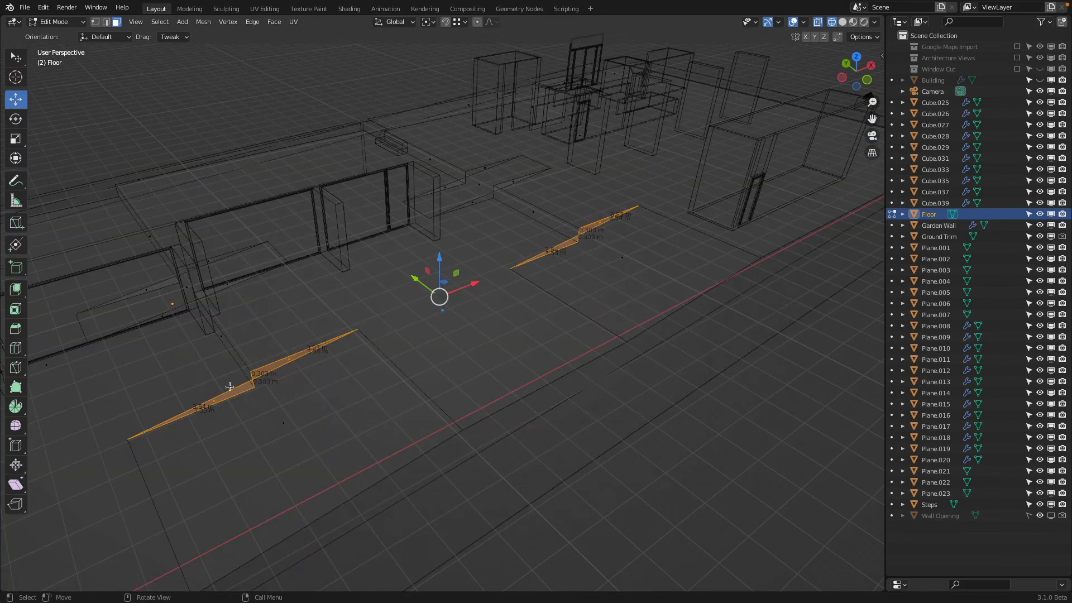
{"action": "middle_click_drag", "start_coordinate": [167, 407], "coordinate": [374, 371]}
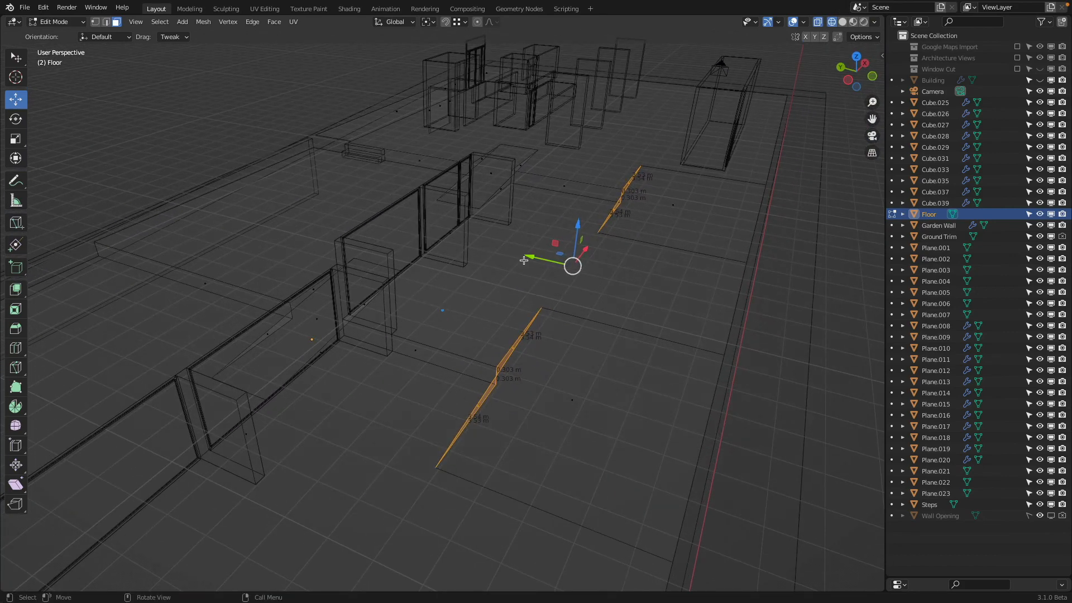
{"action": "left_click_drag", "start_coordinate": [525, 259], "coordinate": [732, 181]}
Compare the moved ramp faces with the floor plan by temporarily showing the Architecture Views collection
{"action": "key", "text": "KP_7"}
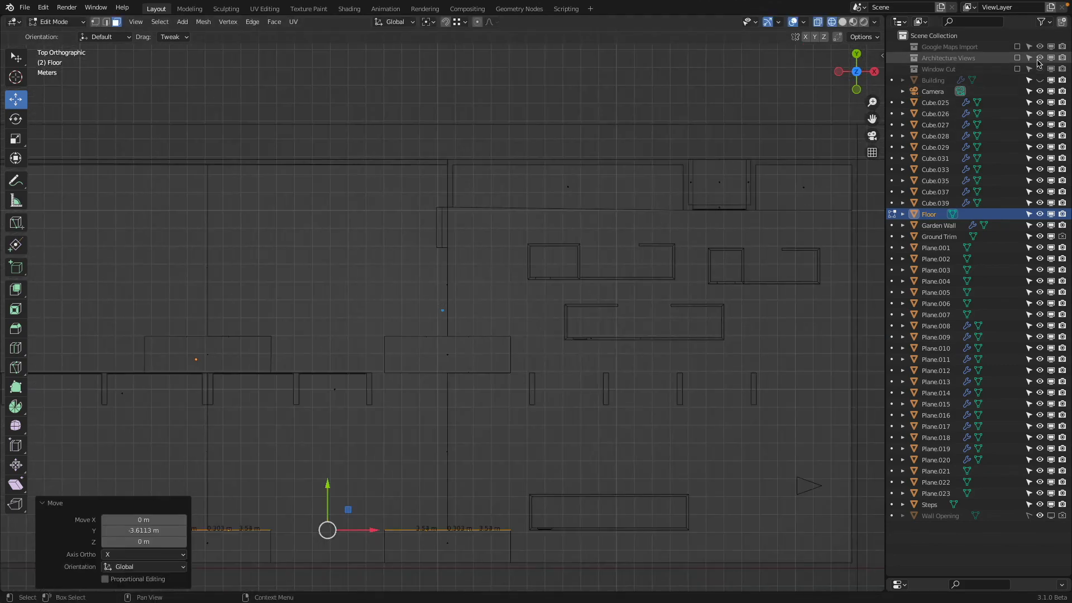
{"action": "left_click", "coordinate": [1017, 58]}
{"action": "scroll", "coordinate": [525, 274], "scroll_direction": "up", "scroll_amount": 6}
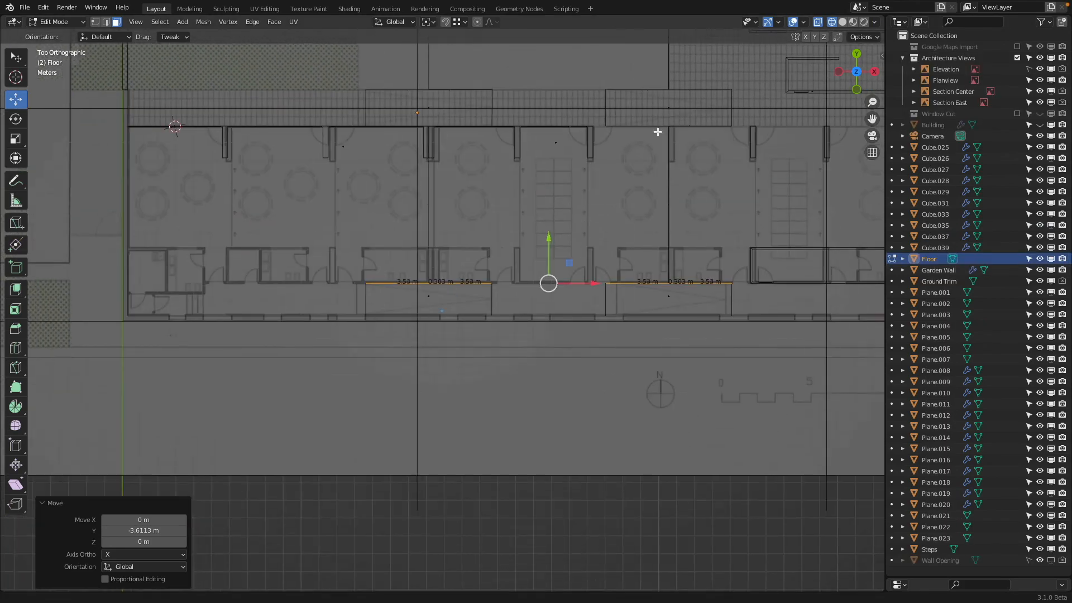
{"action": "scroll", "coordinate": [526, 274], "scroll_direction": "down", "scroll_amount": 5}
{"action": "middle_click_drag", "start_coordinate": [526, 274], "coordinate": [561, 174]}
{"action": "key", "text": "Tab"}
{"action": "scroll", "coordinate": [596, 181], "scroll_direction": "up", "scroll_amount": 3}
{"action": "left_click", "coordinate": [1017, 58]}
Reveal the hidden Building, look through the camera and hide the large wall block obstructing the camera's view
{"action": "key", "text": "alt+h"}
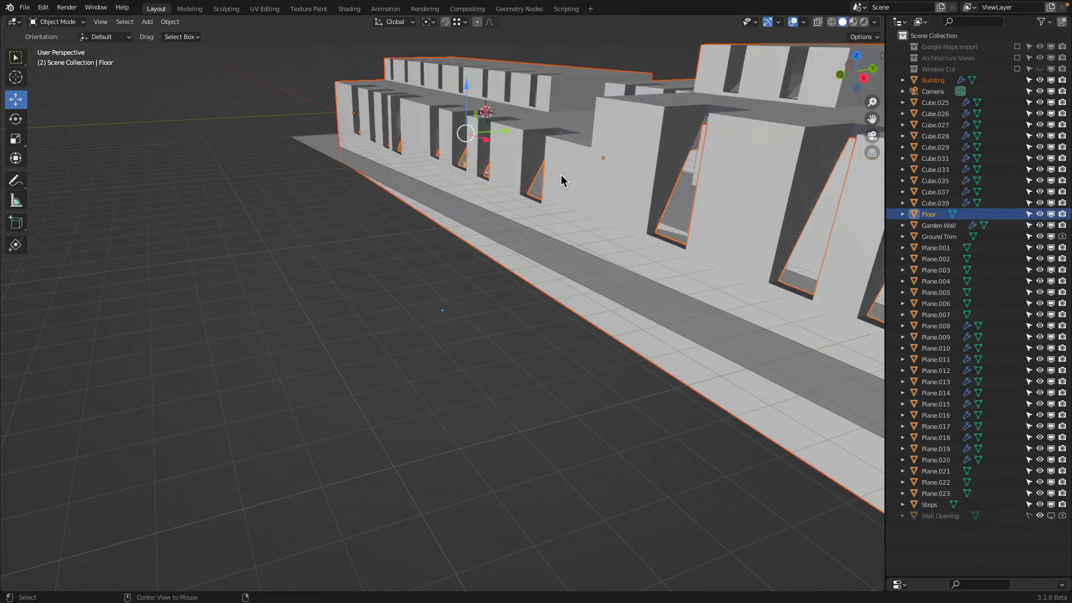
{"action": "key", "text": "KP_0"}
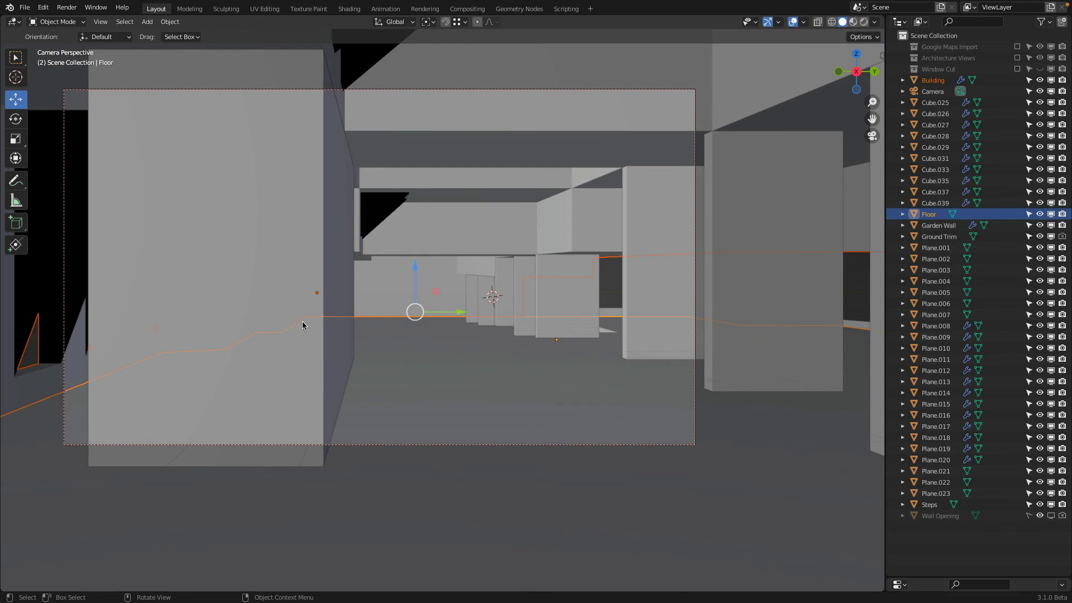
{"action": "left_click", "coordinate": [303, 325]}
{"action": "key", "text": "h"}
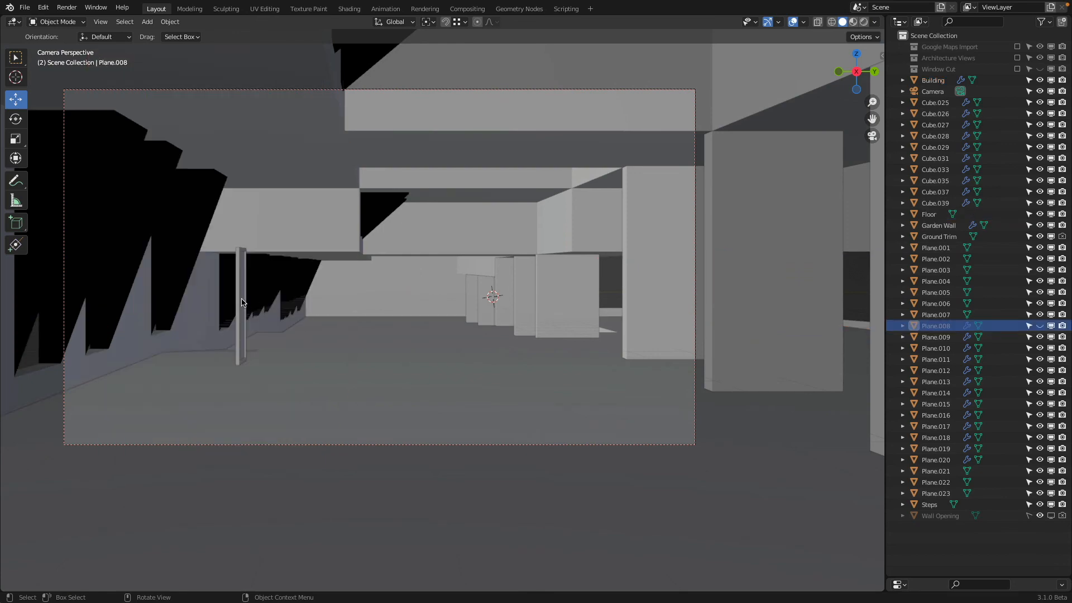
Preview the interior with rendered shading through the camera, then switch to wireframe shading
{"action": "key", "text": "z"}
{"action": "left_click", "coordinate": [496, 314]}
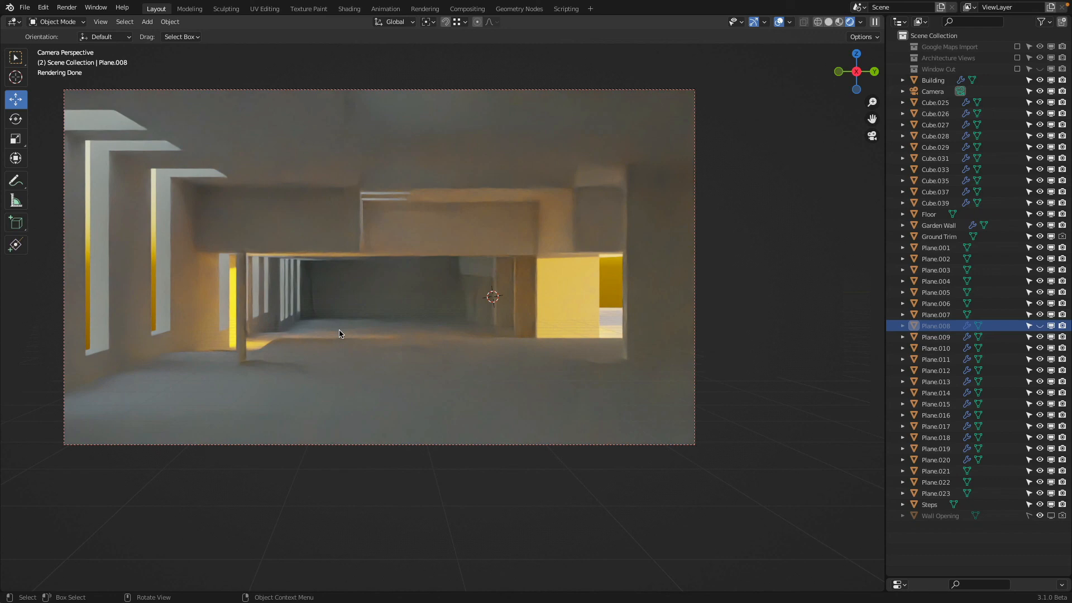
{"action": "key", "text": "z"}
{"action": "left_click", "coordinate": [269, 306]}
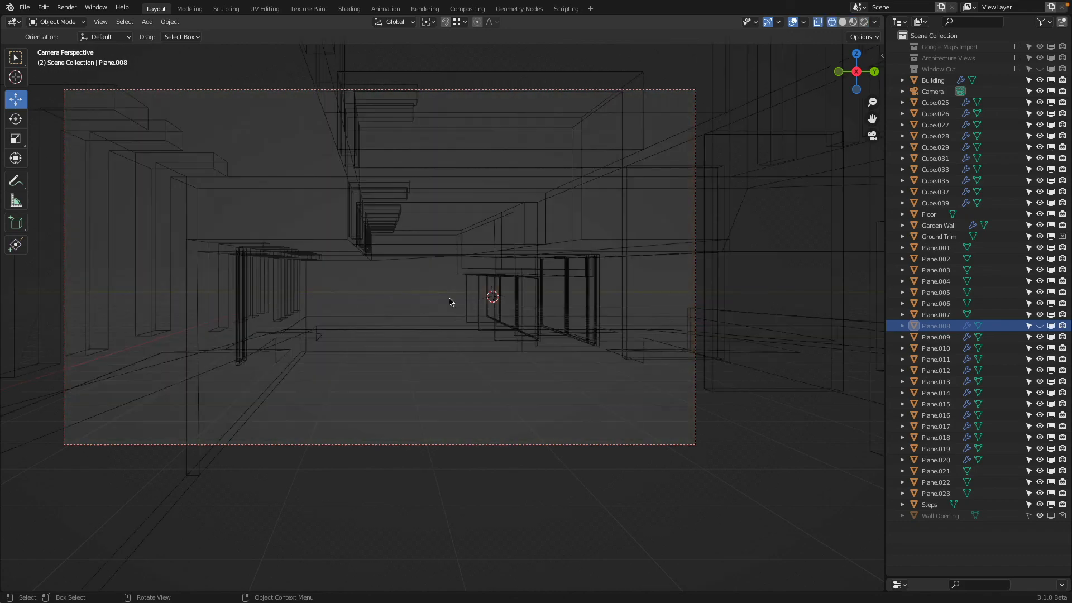
Return to solid shading, leave the camera view and hide the Building object
{"action": "scroll", "coordinate": [449, 302], "scroll_direction": "down", "scroll_amount": 2}
{"action": "key", "text": "z"}
{"action": "left_click", "coordinate": [489, 299]}
{"action": "mouse_move", "coordinate": [489, 300]}
{"action": "middle_mouse_down"}
{"action": "mouse_move", "coordinate": [514, 280]}
{"action": "mouse_move", "coordinate": [617, 296]}
{"action": "middle_mouse_up"}
{"action": "scroll", "coordinate": [636, 291], "scroll_direction": "down", "scroll_amount": 5}
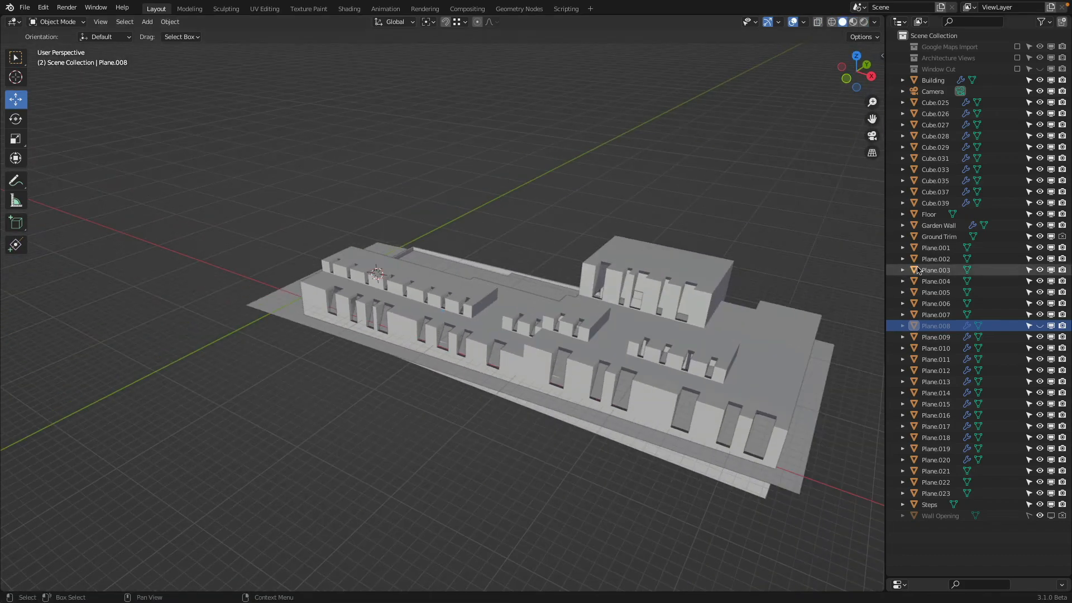
{"action": "left_click", "coordinate": [1039, 80]}
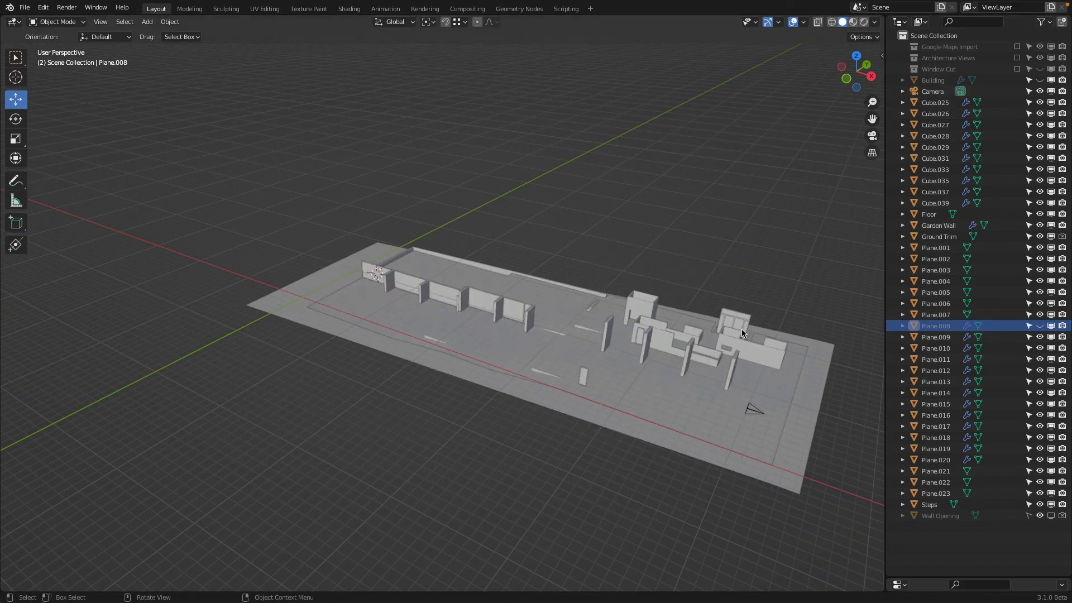
Move the ten freestanding support wall panels into a new collection named Support Walls and exclude that collection from the view layer
{"action": "scroll", "coordinate": [588, 316], "scroll_direction": "up", "scroll_amount": 4}
{"action": "left_click", "coordinate": [617, 352]}
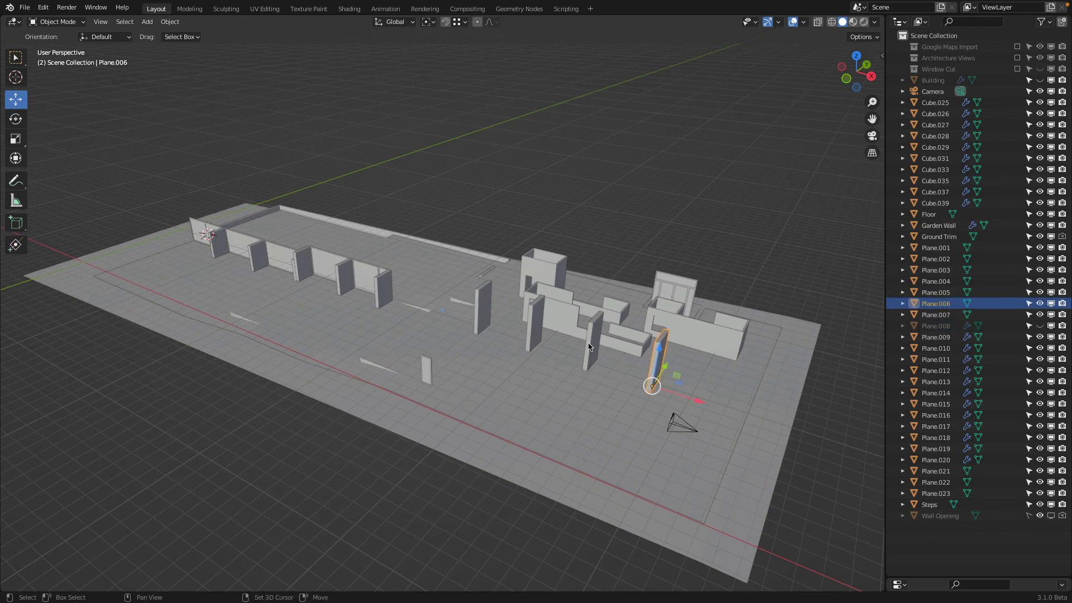
{"action": "left_click", "coordinate": [595, 347], "text": "shift"}
{"action": "left_click", "coordinate": [535, 330], "text": "shift"}
{"action": "left_click", "coordinate": [472, 309], "text": "shift"}
{"action": "left_click", "coordinate": [379, 289], "text": "shift"}
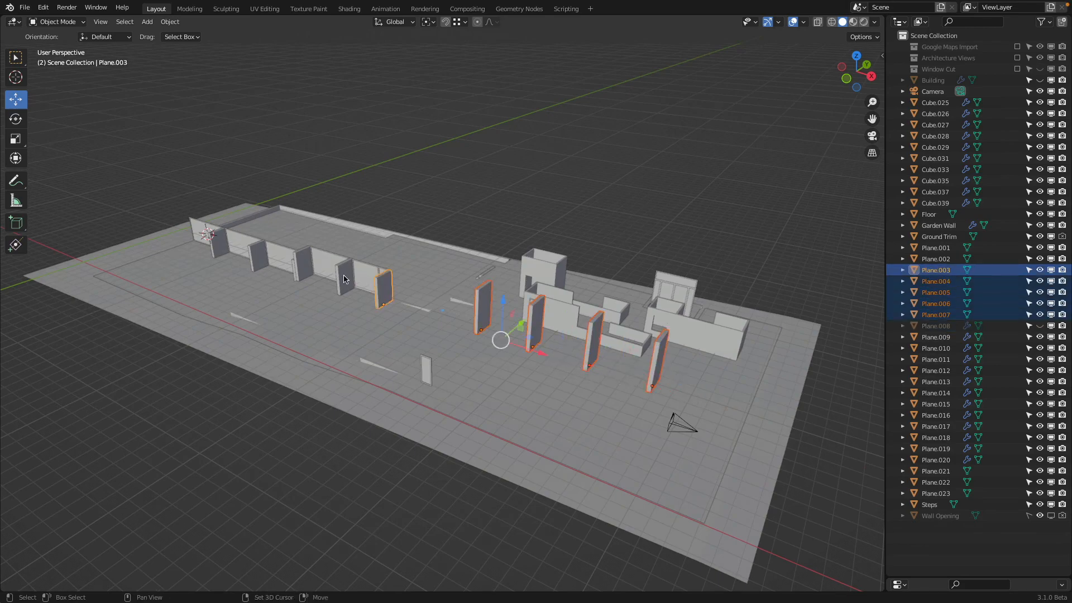
{"action": "left_click", "coordinate": [345, 278], "text": "shift"}
{"action": "left_click", "coordinate": [305, 267], "text": "shift"}
{"action": "left_click", "coordinate": [261, 258], "text": "shift"}
{"action": "left_click", "coordinate": [217, 247], "text": "shift"}
{"action": "middle_click_drag", "start_coordinate": [217, 247], "coordinate": [369, 268]}
{"action": "left_click", "coordinate": [293, 396], "text": "shift"}
{"action": "middle_click_drag", "start_coordinate": [293, 395], "coordinate": [342, 232]}
{"action": "key", "text": "m"}
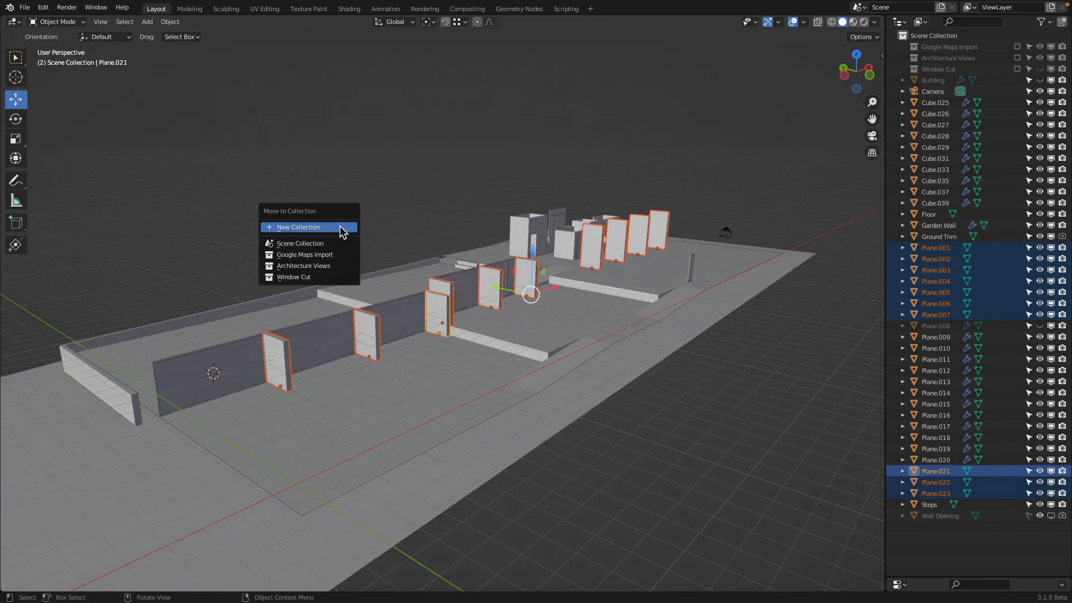
{"action": "left_click", "coordinate": [342, 228]}
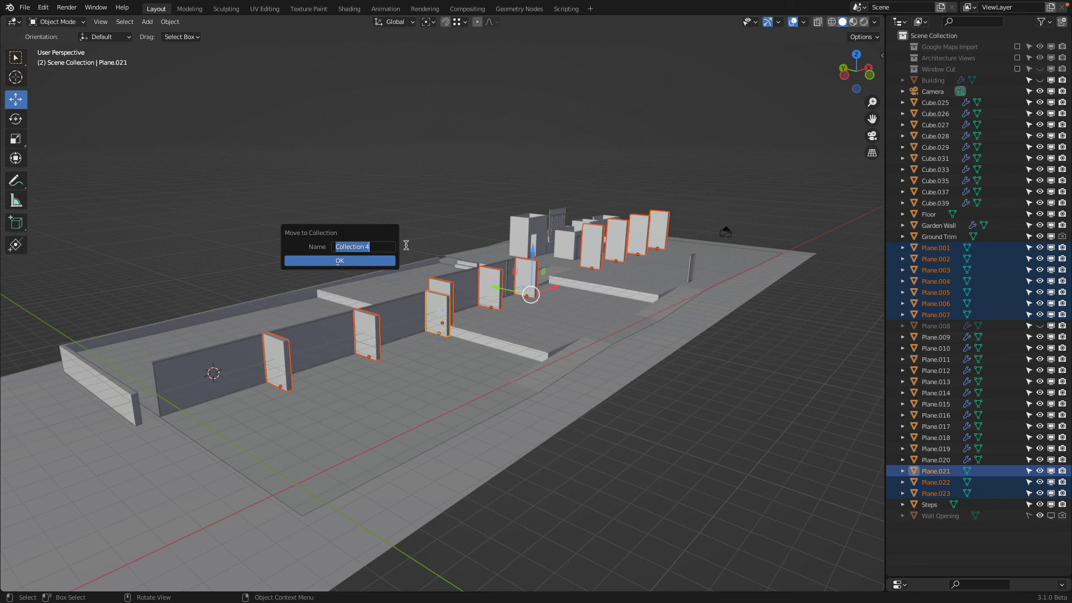
{"action": "type", "text": "Support Walls"}
{"action": "left_click", "coordinate": [381, 261]}
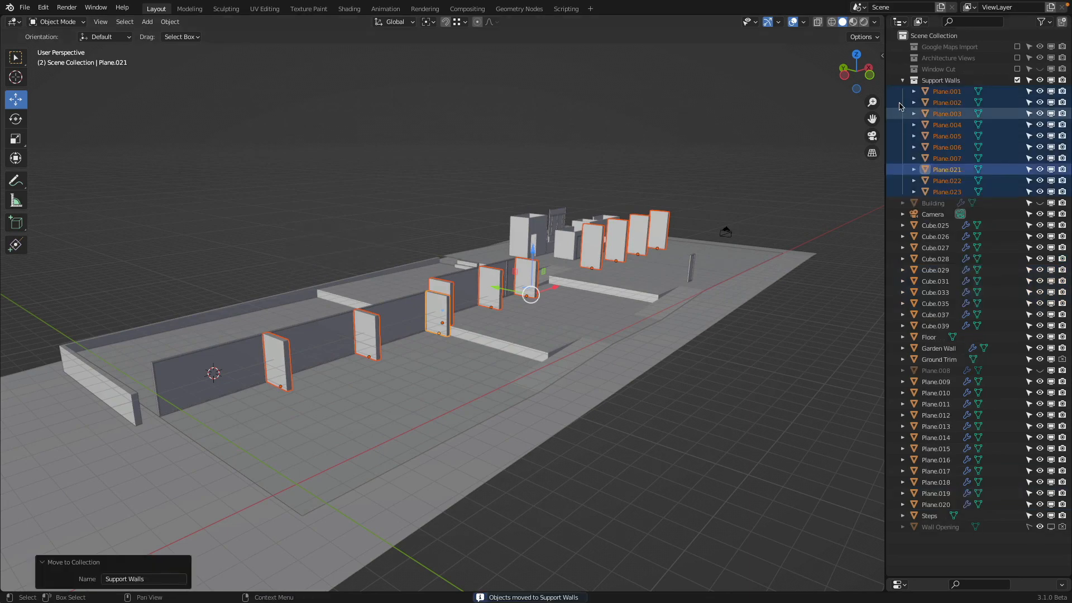
{"action": "left_click", "coordinate": [1017, 81]}
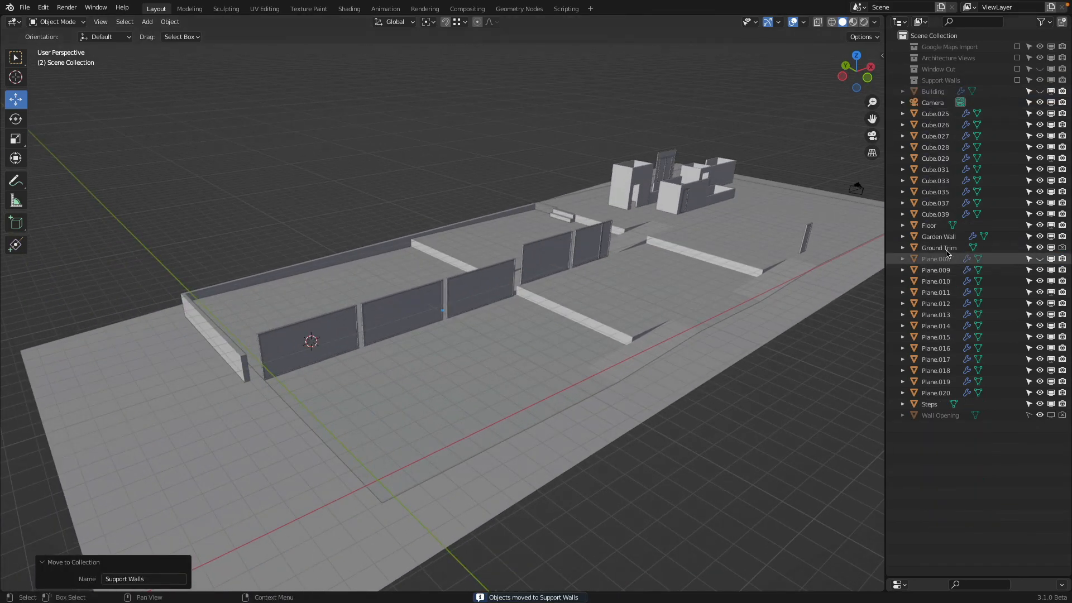
Select the objects Cube.025 through Cube.039 and try to move them into a new collection
{"action": "left_click", "coordinate": [935, 214]}
{"action": "left_click", "coordinate": [941, 114], "text": "shift"}
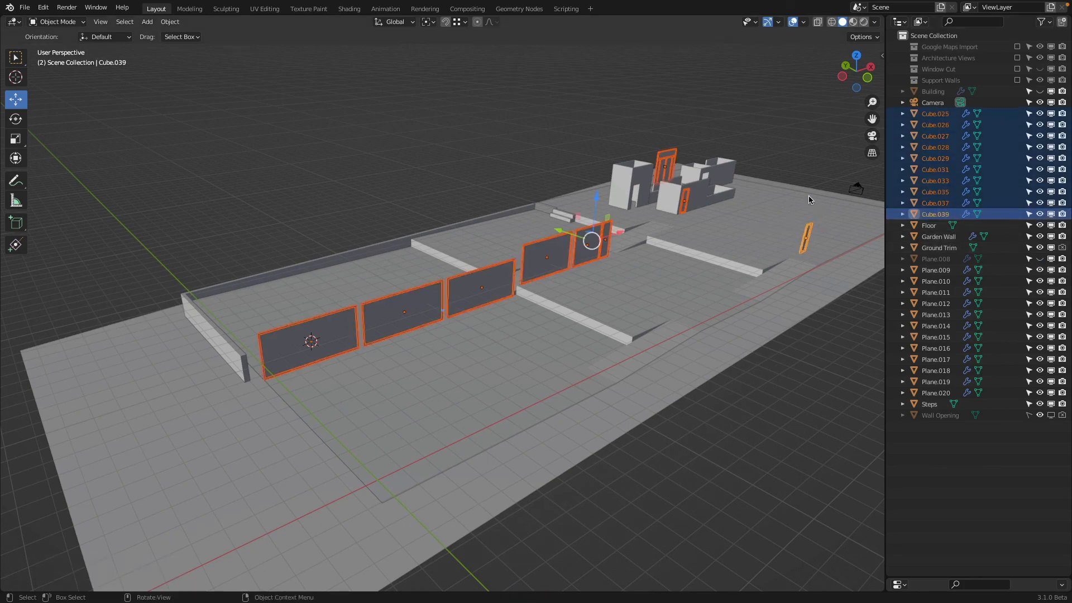
{"action": "key", "text": "KP_Decimal"}
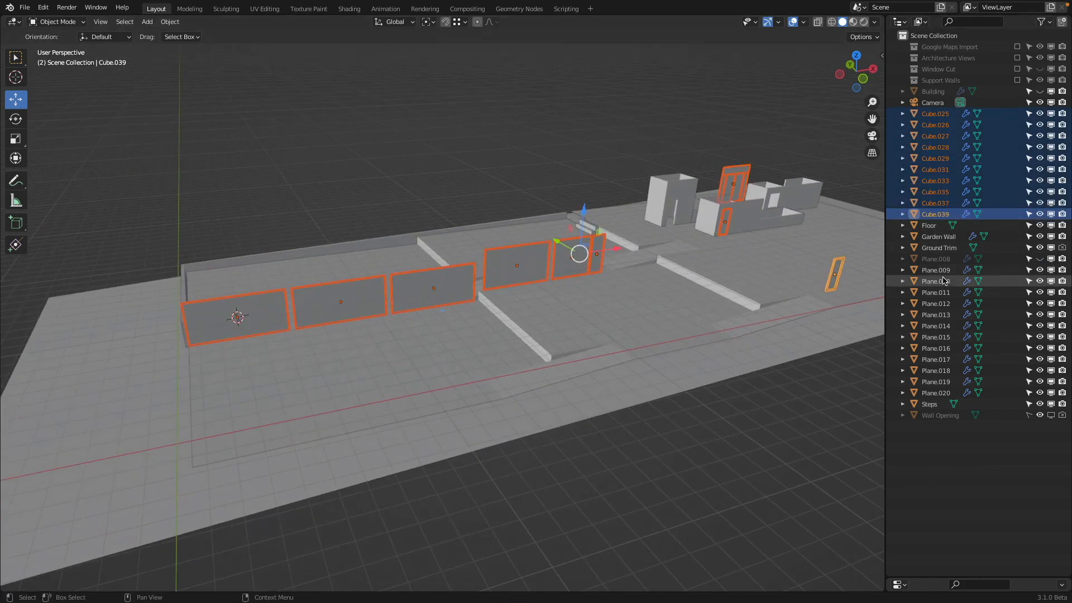
{"action": "key", "text": "m"}
{"action": "left_click", "coordinate": [553, 137]}
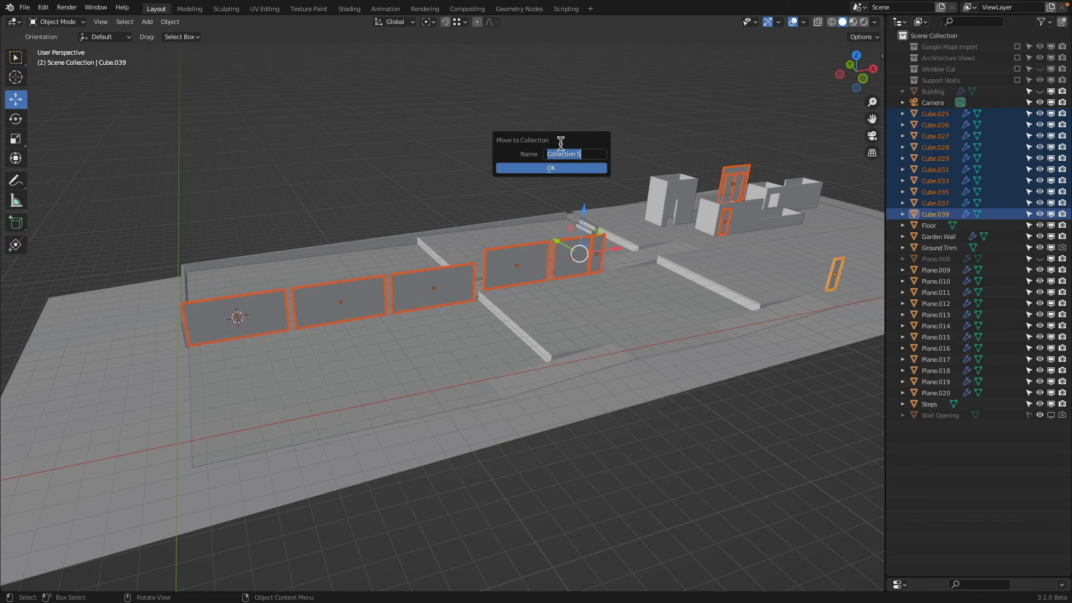
{"action": "left_click", "coordinate": [561, 143]}
Deselect Cube.028 and Cube.039, and move the remaining selected door frames into a new collection named Glass Door Wall
{"action": "middle_click_drag", "start_coordinate": [766, 426], "coordinate": [564, 440]}
{"action": "key", "text": "b"}
{"action": "mouse_move", "coordinate": [509, 304]}
{"action": "middle_mouse_down"}
{"action": "mouse_move", "coordinate": [586, 430]}
{"action": "mouse_move", "coordinate": [571, 388]}
{"action": "mouse_move", "coordinate": [485, 308]}
{"action": "middle_mouse_up"}
{"action": "left_click_drag", "start_coordinate": [537, 382], "coordinate": [539, 382], "text": "ctrl"}
{"action": "middle_click_drag", "start_coordinate": [539, 383], "coordinate": [532, 340]}
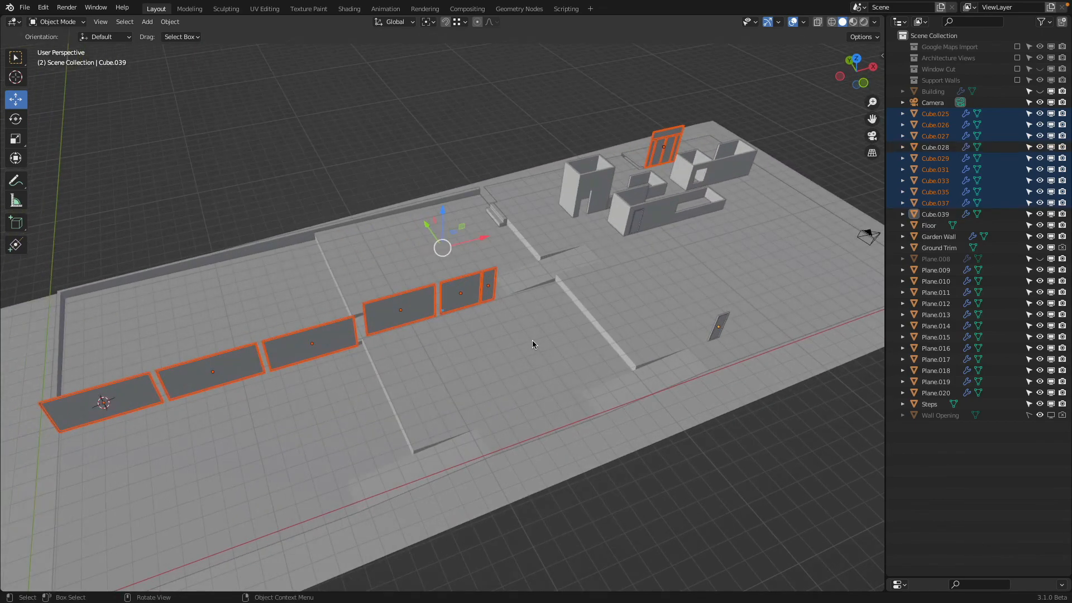
{"action": "middle_click_drag", "start_coordinate": [518, 293], "coordinate": [521, 280]}
{"action": "key", "text": "m"}
{"action": "left_click", "coordinate": [522, 281]}
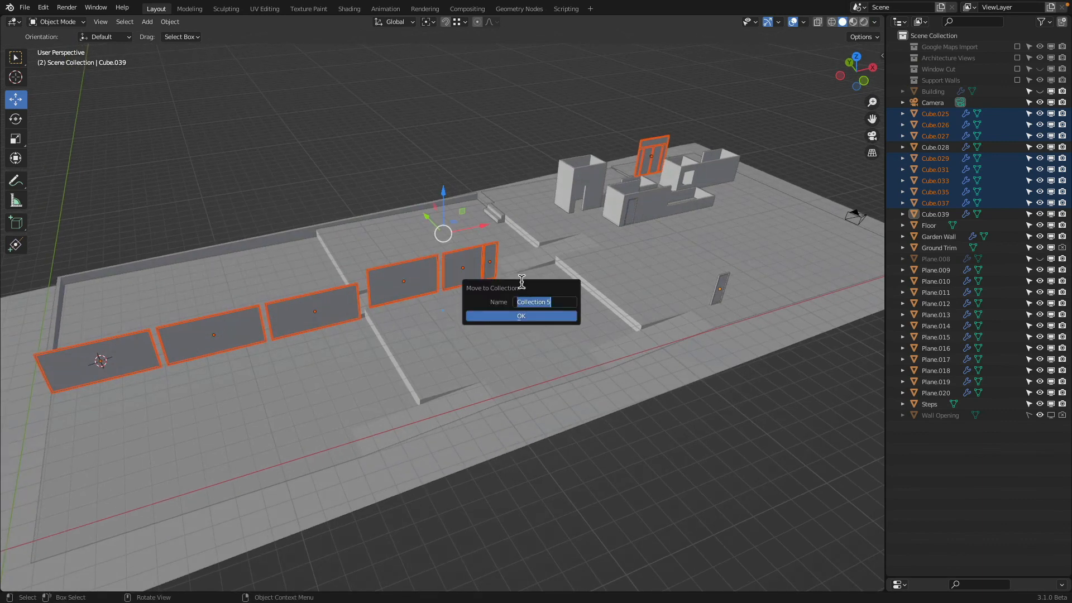
{"action": "type", "text": "Glass Door Wall"}
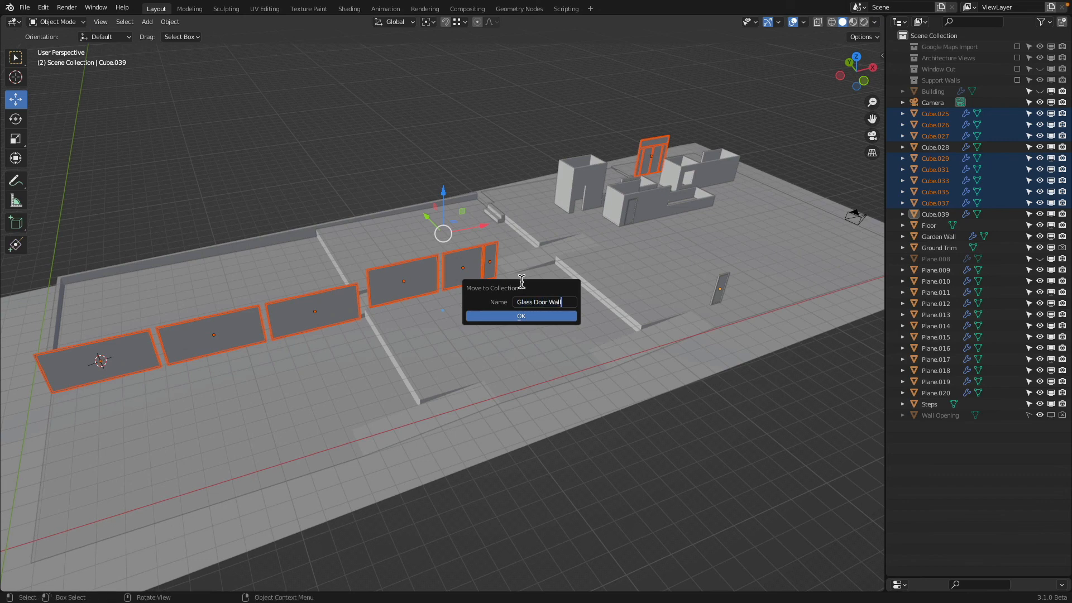
{"action": "key", "text": "Return"}
{"action": "left_click", "coordinate": [550, 315]}
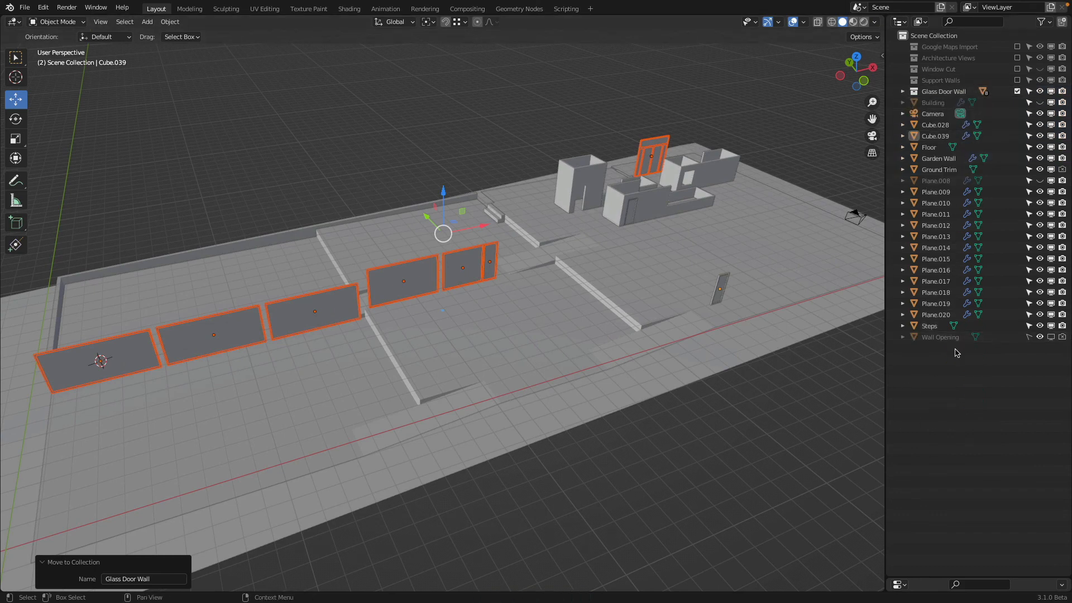
Move the Floor, Garden Wall, Ground Trim and Steps, with Building and Wall Opening also selected, into a new collection named Buidling and exclude it
{"action": "left_click", "coordinate": [943, 337]}
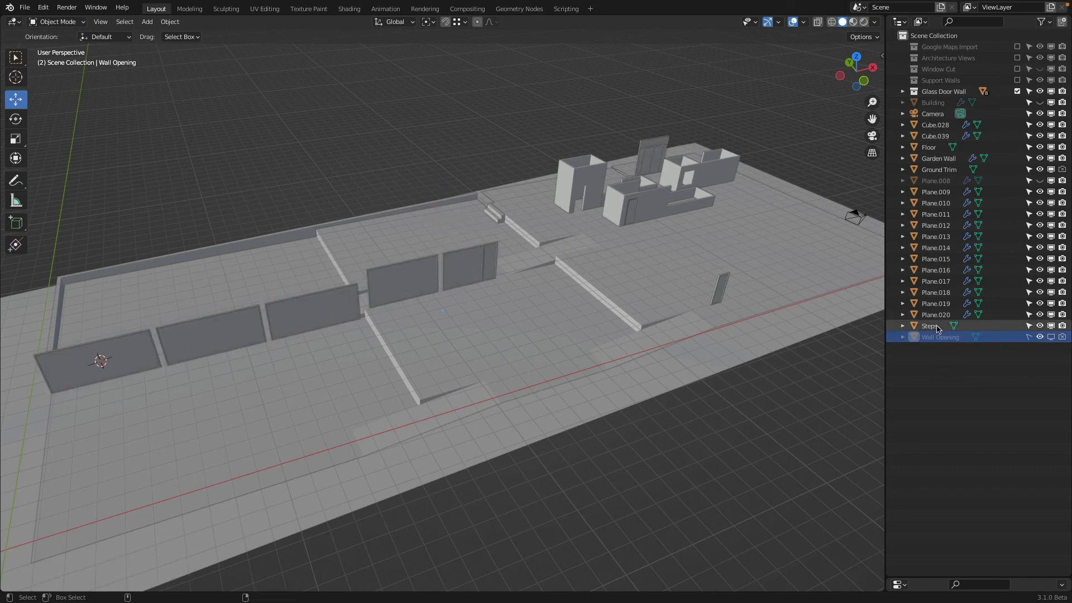
{"action": "left_click", "coordinate": [931, 326], "text": "ctrl"}
{"action": "left_click", "coordinate": [939, 170], "text": "ctrl"}
{"action": "left_click", "coordinate": [941, 159], "text": "ctrl"}
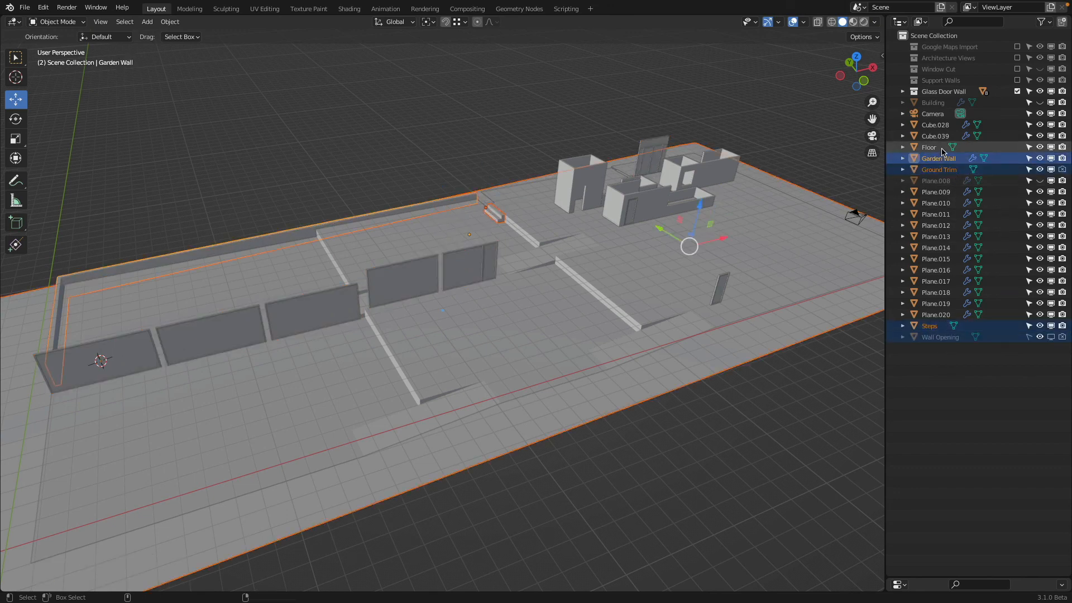
{"action": "left_click", "coordinate": [942, 149], "text": "ctrl"}
{"action": "left_click", "coordinate": [933, 102], "text": "ctrl"}
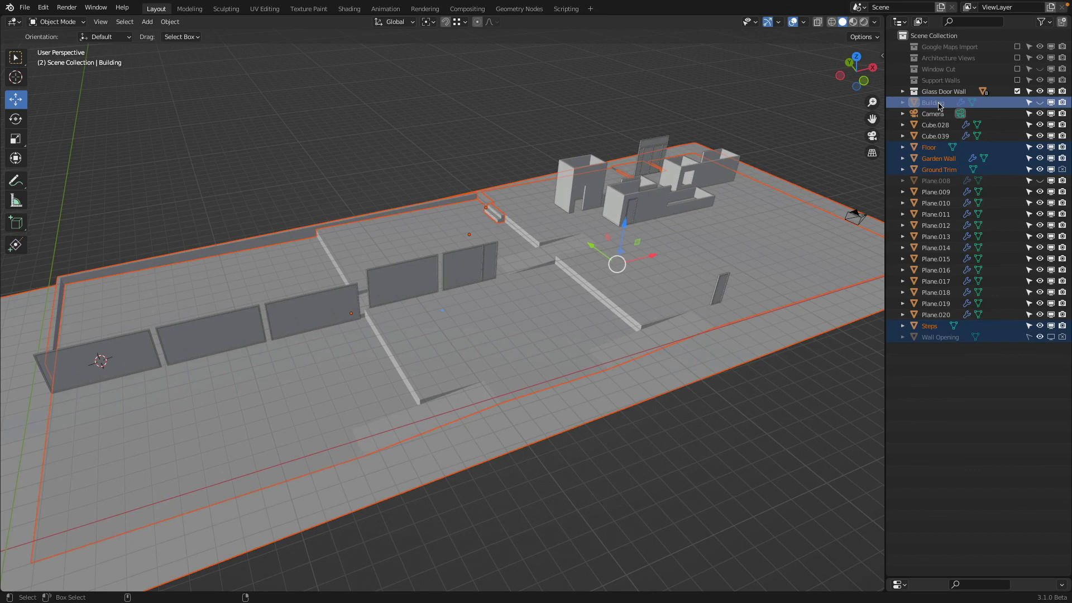
{"action": "key", "text": "m"}
{"action": "left_click", "coordinate": [580, 128]}
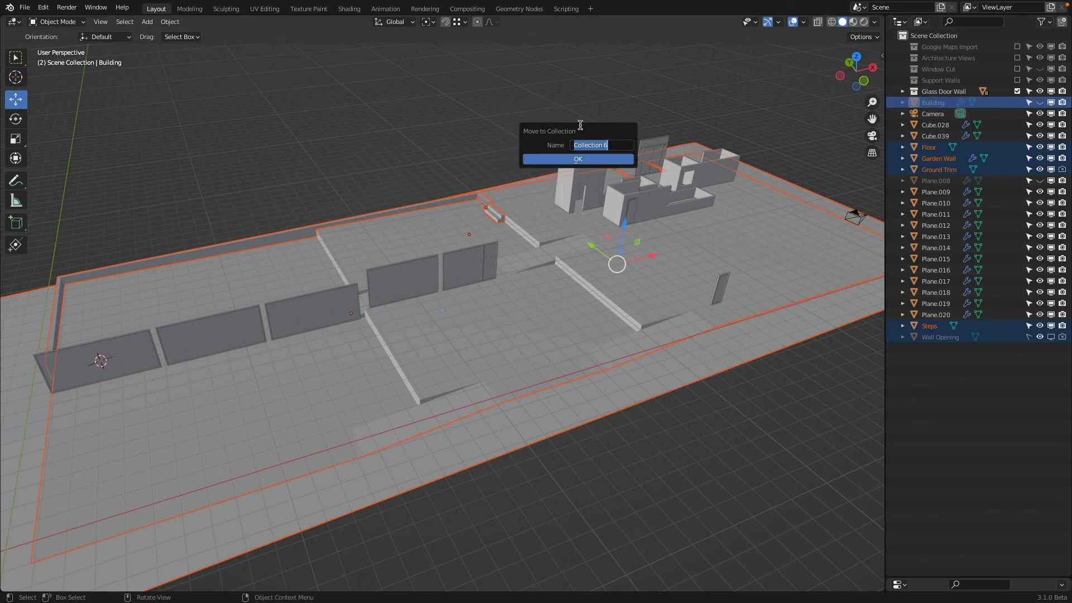
{"action": "type", "text": "Buidling"}
{"action": "left_click", "coordinate": [597, 159]}
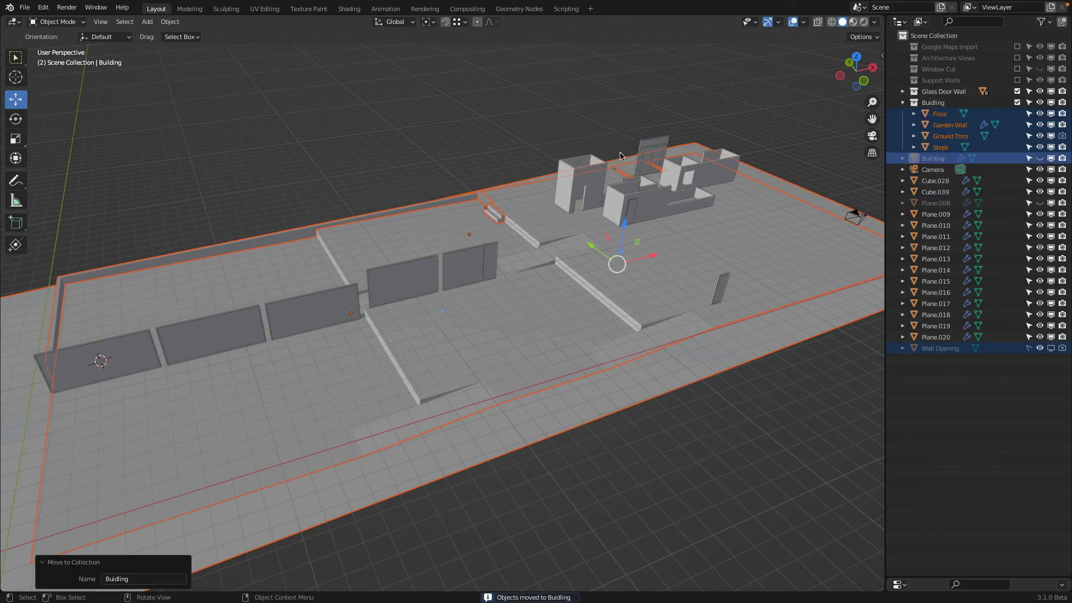
{"action": "left_click", "coordinate": [1018, 103]}
Exclude the Glass Door Wall collection and move the row of six rectangular panels, Plane.010 through Plane.015, into it
{"action": "middle_click_drag", "start_coordinate": [787, 240], "coordinate": [648, 289]}
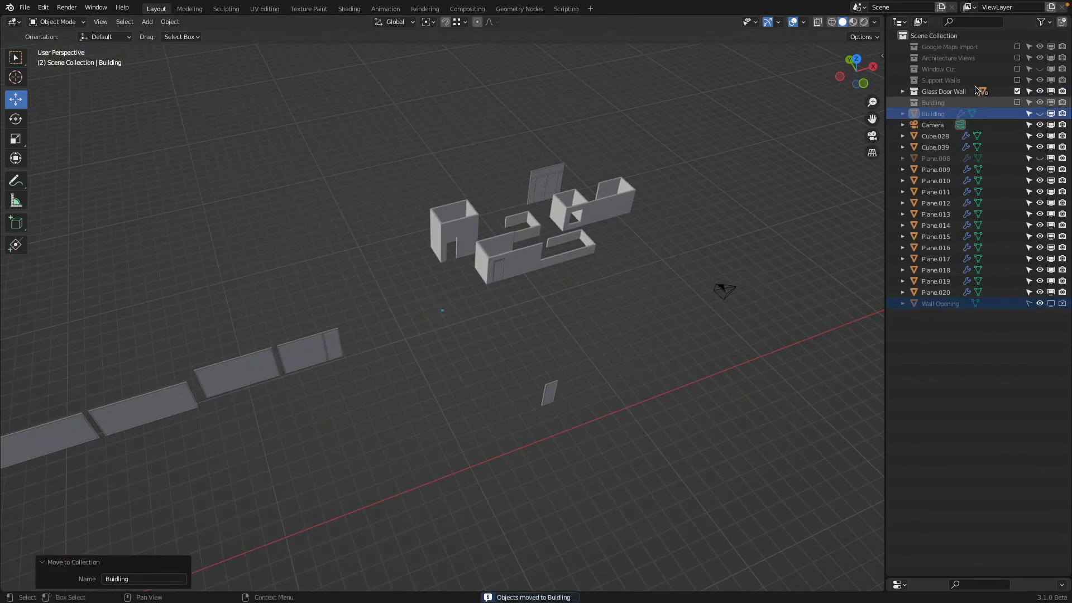
{"action": "left_click", "coordinate": [1017, 91]}
{"action": "middle_click_drag", "start_coordinate": [843, 178], "coordinate": [308, 262]}
{"action": "left_click", "coordinate": [296, 254]}
{"action": "left_click", "coordinate": [342, 253], "text": "shift"}
{"action": "left_click", "coordinate": [413, 258], "text": "shift"}
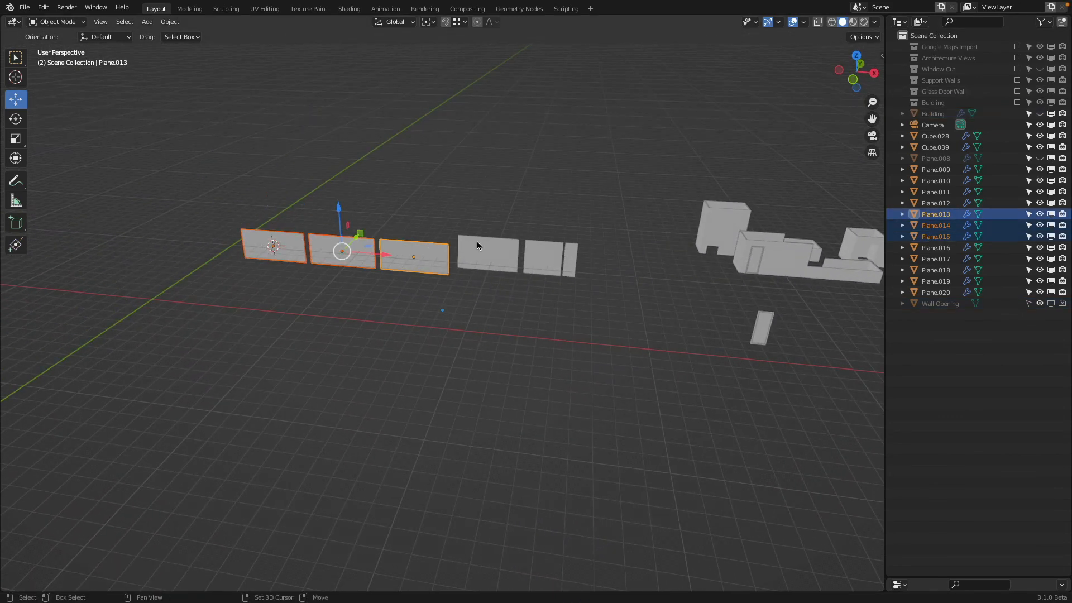
{"action": "left_click", "coordinate": [488, 255], "text": "shift"}
{"action": "left_click", "coordinate": [543, 258], "text": "shift"}
{"action": "left_click", "coordinate": [570, 259], "text": "shift"}
{"action": "key", "text": "m"}
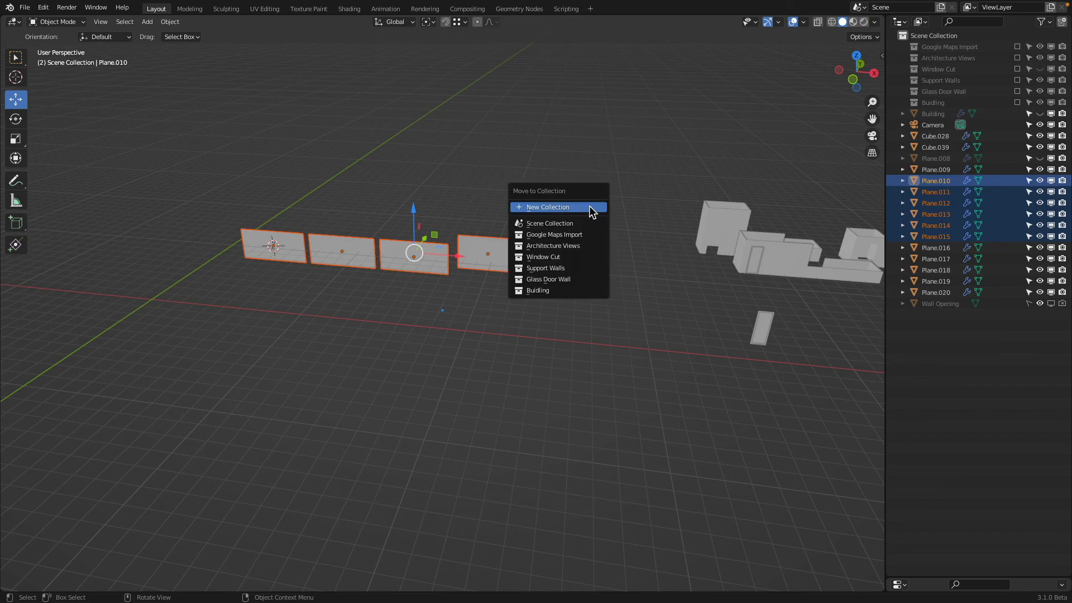
{"action": "left_click", "coordinate": [575, 280]}
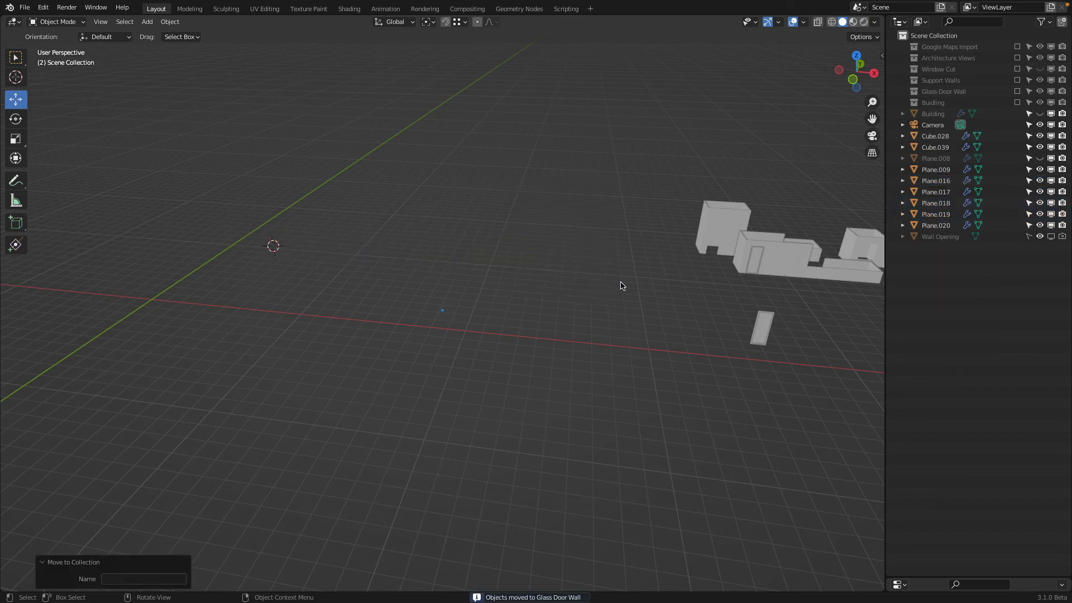
Move the Building and Wall Opening objects into the Buidling collection
{"action": "mouse_move", "coordinate": [622, 282]}
{"action": "middle_mouse_down"}
{"action": "mouse_move", "coordinate": [591, 306]}
{"action": "mouse_move", "coordinate": [601, 315]}
{"action": "mouse_move", "coordinate": [606, 293]}
{"action": "middle_mouse_up"}
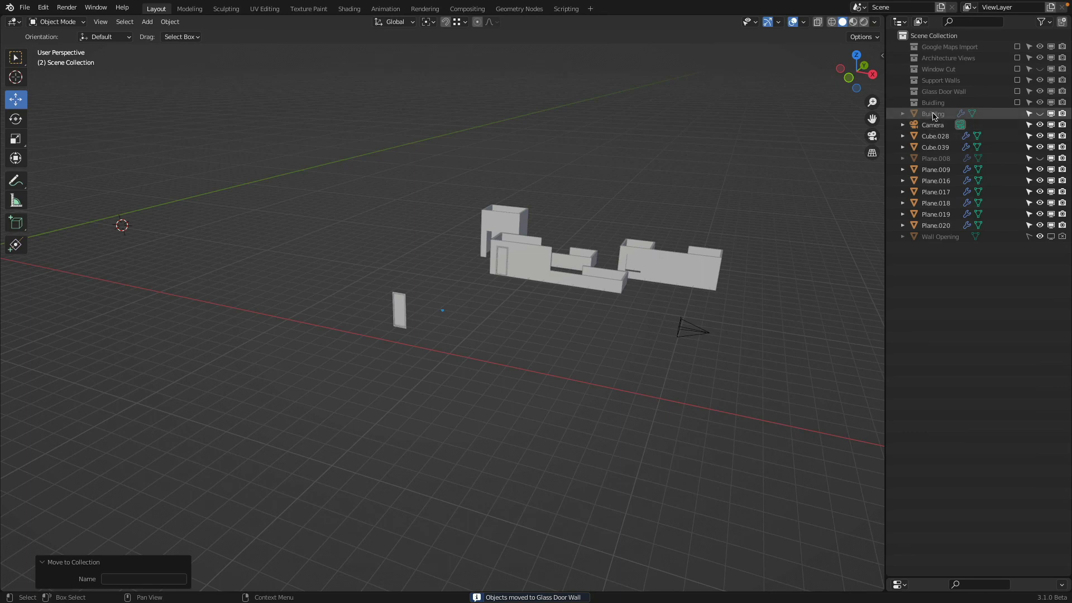
{"action": "left_click_drag", "start_coordinate": [935, 114], "coordinate": [933, 103]}
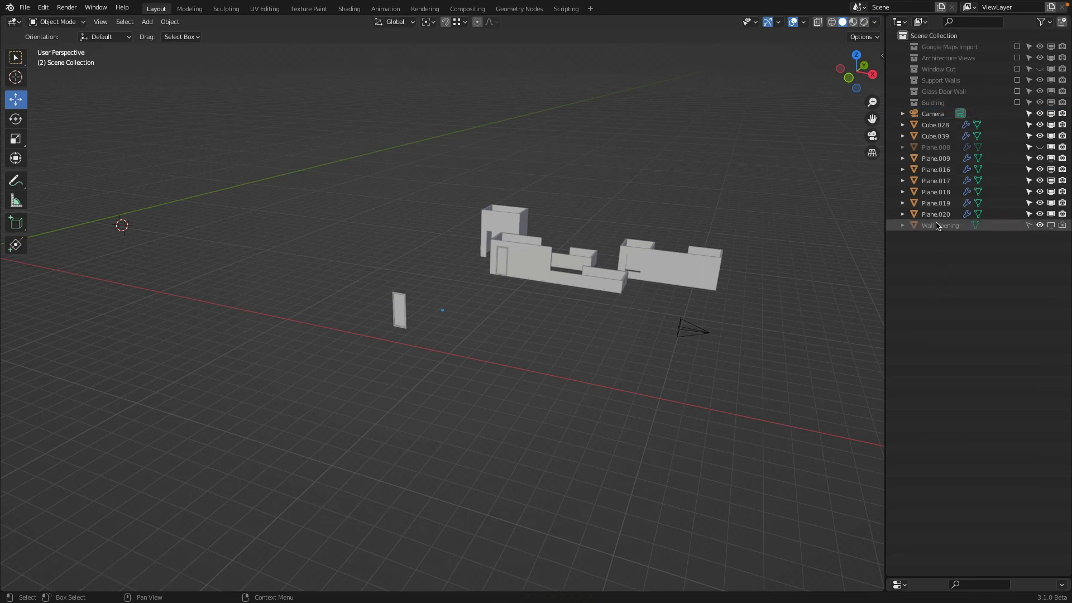
{"action": "left_click_drag", "start_coordinate": [938, 225], "coordinate": [942, 103]}
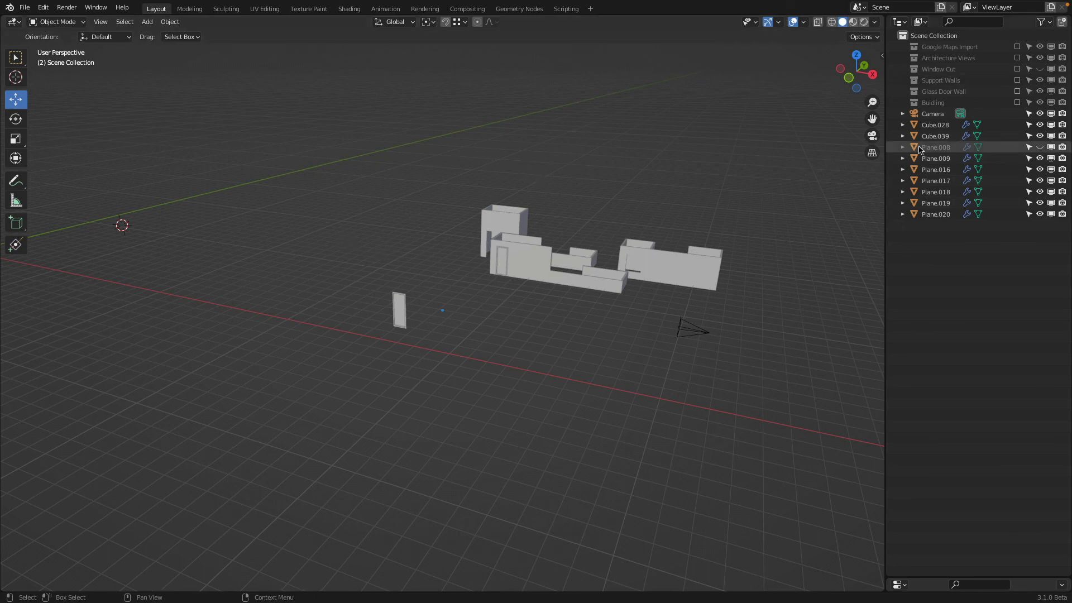
Create a new collection named Cameras, move the Camera into it and collapse the collection
{"action": "right_click", "coordinate": [931, 305]}
{"action": "left_click", "coordinate": [934, 314]}
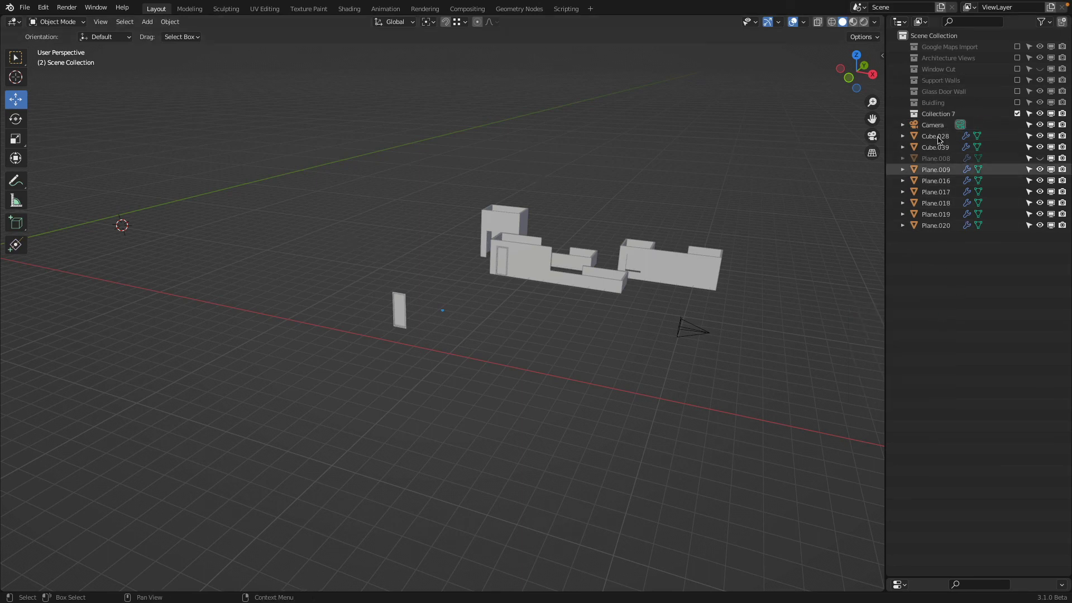
{"action": "double_click", "coordinate": [936, 115]}
{"action": "type", "text": "Cameras"}
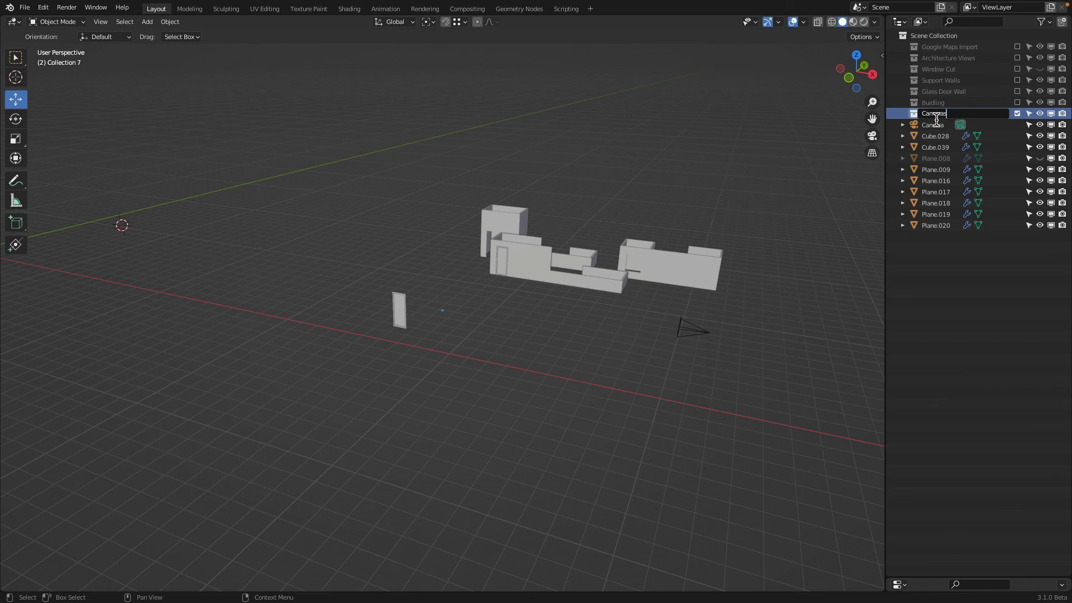
{"action": "key", "text": "Return"}
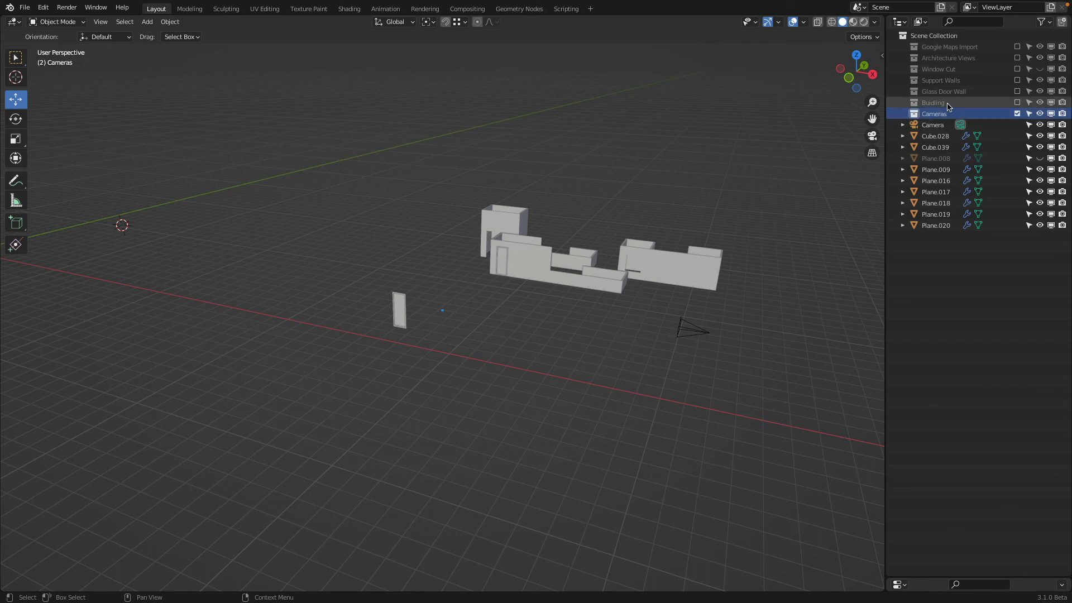
{"action": "left_click_drag", "start_coordinate": [934, 125], "coordinate": [938, 118]}
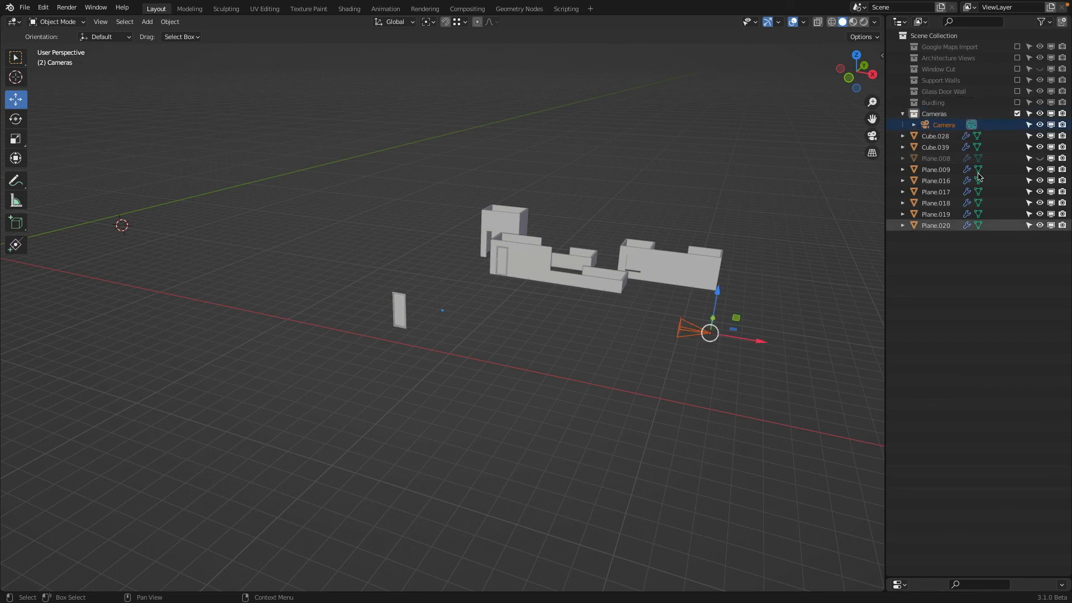
{"action": "left_click", "coordinate": [902, 113]}
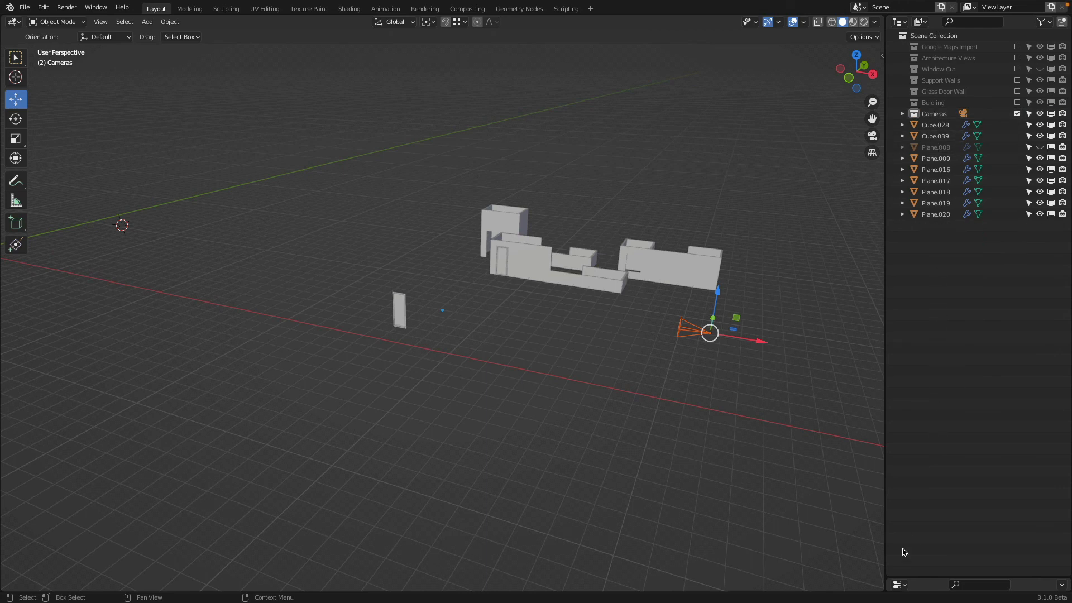
Enlarge the Properties editor, unhide the hidden Plane.008 room block and deselect everything
{"action": "left_click_drag", "start_coordinate": [921, 577], "coordinate": [921, 387]}
{"action": "middle_click_drag", "start_coordinate": [569, 268], "coordinate": [611, 257]}
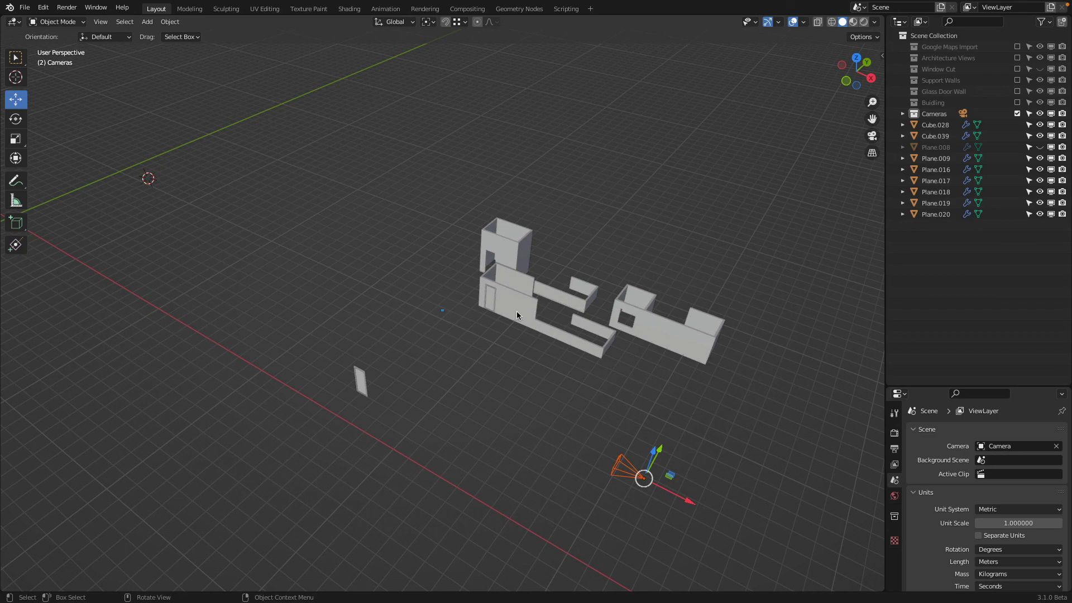
{"action": "key", "text": "alt+h"}
{"action": "key", "text": "a"}
{"action": "key", "text": "alt+a"}
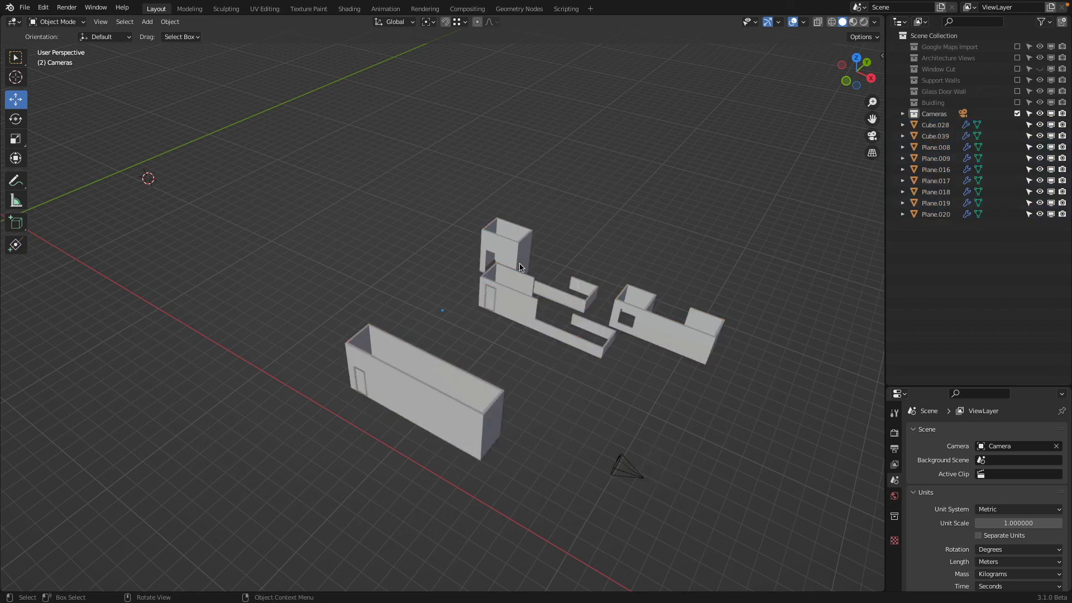
{"action": "middle_click_drag", "start_coordinate": [566, 321], "coordinate": [524, 303]}
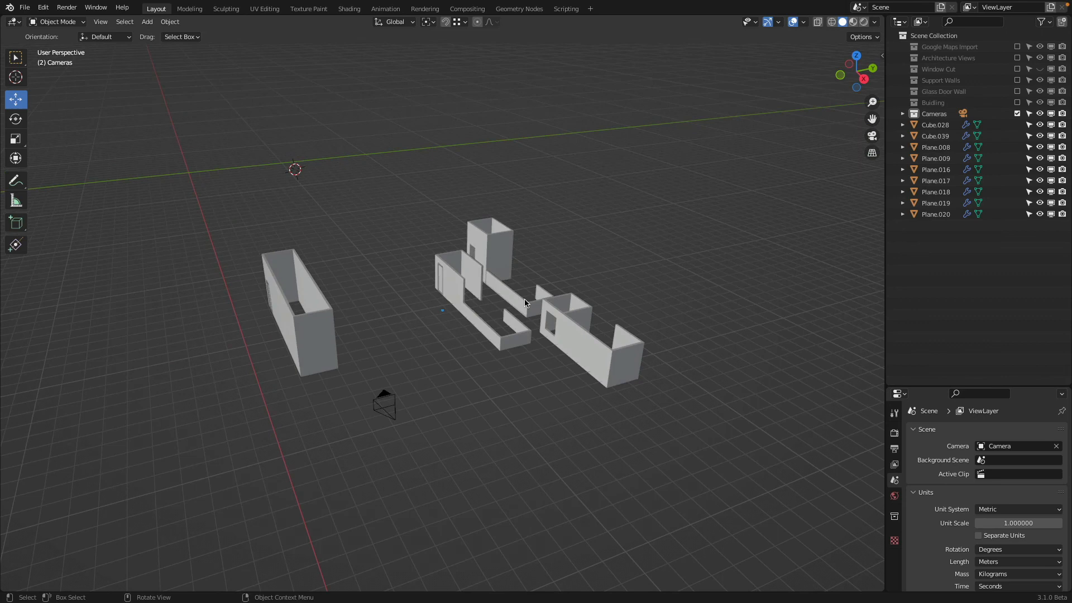